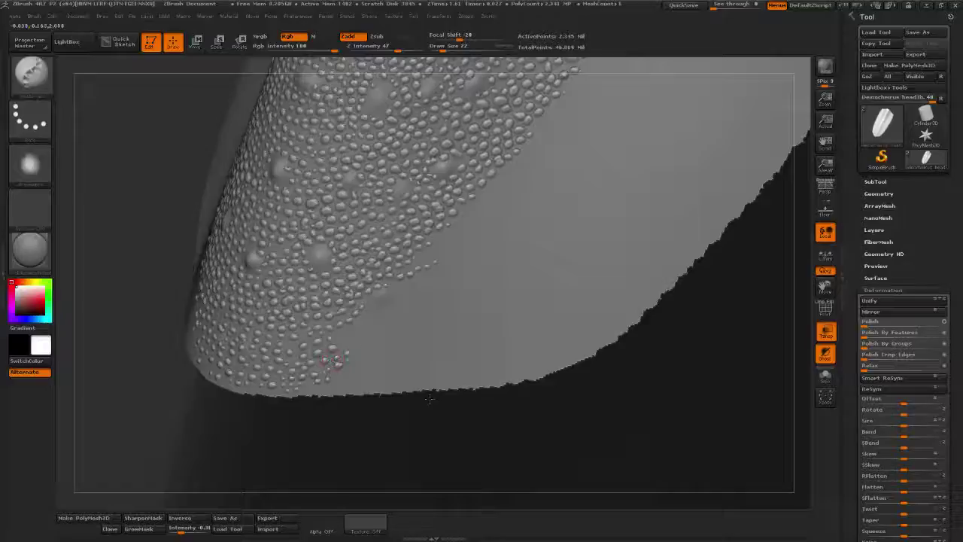
# Sculpt small scale bumps along the ragged border of the scaled skin just above the rounded tip
pyautogui.keyDown('alt'); pyautogui.moveTo(476, 435); pyautogui.dragTo(451, 459); pyautogui.keyUp('alt')
pyautogui.moveTo(316, 361); pyautogui.dragTo(349, 344)
pyautogui.moveTo(339, 342); pyautogui.dragTo(347, 338)
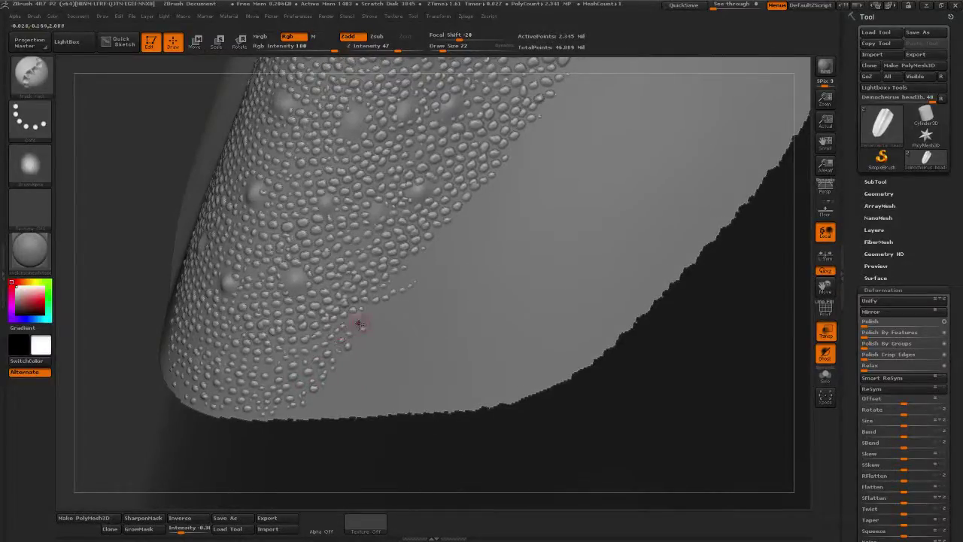
pyautogui.keyDown('alt'); pyautogui.moveTo(645, 387); pyautogui.dragTo(624, 414); pyautogui.keyUp('alt')
pyautogui.moveTo(332, 369); pyautogui.dragTo(339, 365)
pyautogui.moveTo(345, 365); pyautogui.dragTo(367, 345)
pyautogui.moveTo(367, 335); pyautogui.dragTo(372, 332)
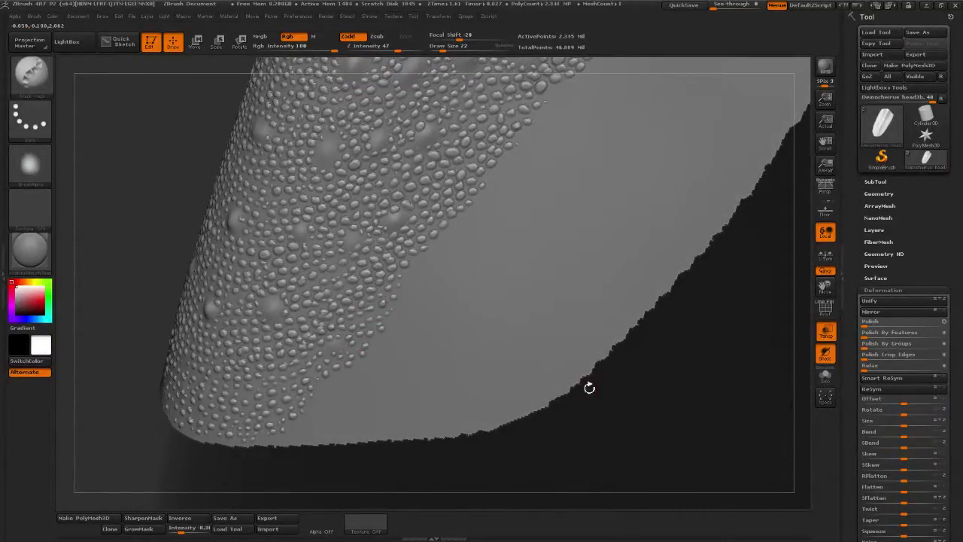
# Dab small scales into the gaps along the skin border on the opposite side, close to the tip
pyautogui.moveTo(587, 387); pyautogui.dragTo(467, 358)
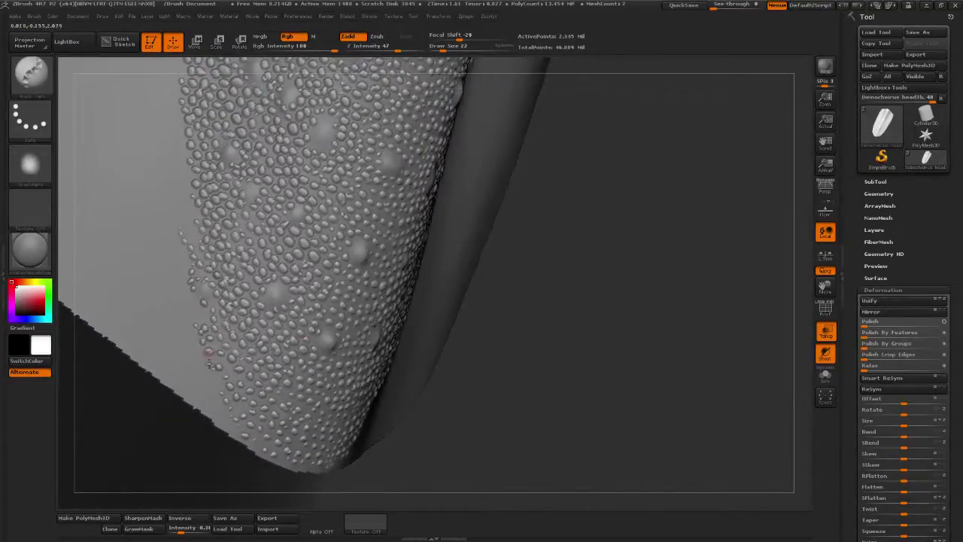
pyautogui.keyDown('alt'); pyautogui.moveTo(536, 329); pyautogui.dragTo(544, 365); pyautogui.keyUp('alt')
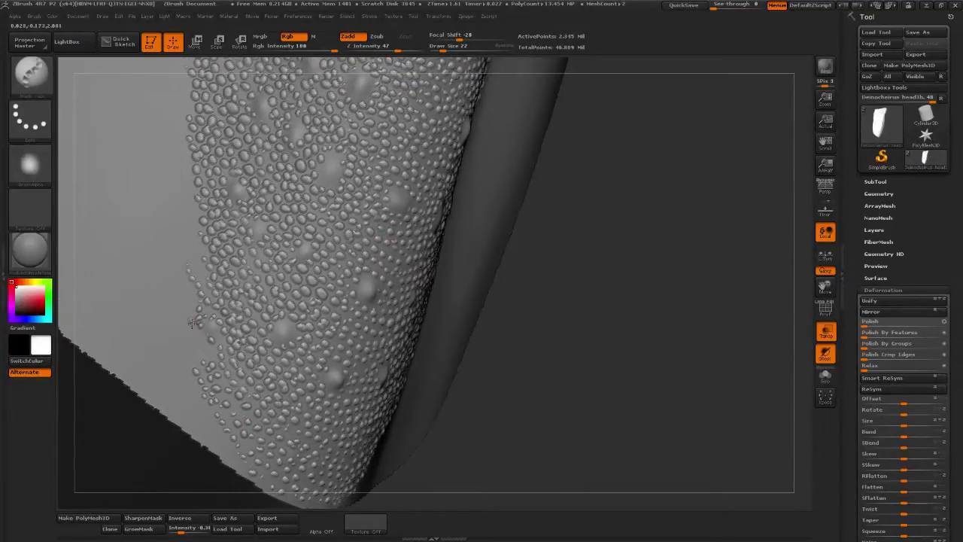
pyautogui.click(206, 349)
pyautogui.click(192, 334)
pyautogui.click(182, 315)
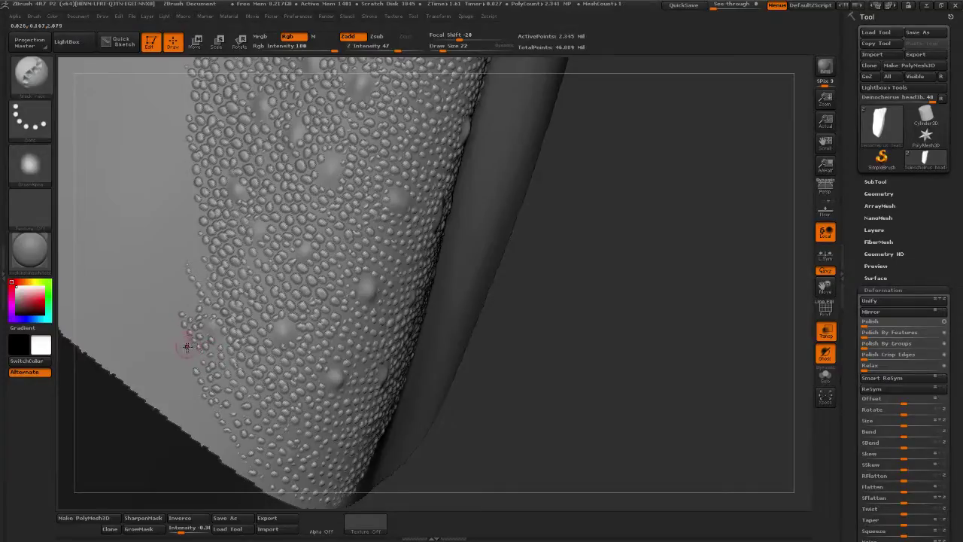
pyautogui.click(188, 348)
pyautogui.keyDown('alt'); pyautogui.moveTo(656, 252); pyautogui.dragTo(667, 305); pyautogui.keyUp('alt')
pyautogui.click(188, 333)
pyautogui.click(196, 341)
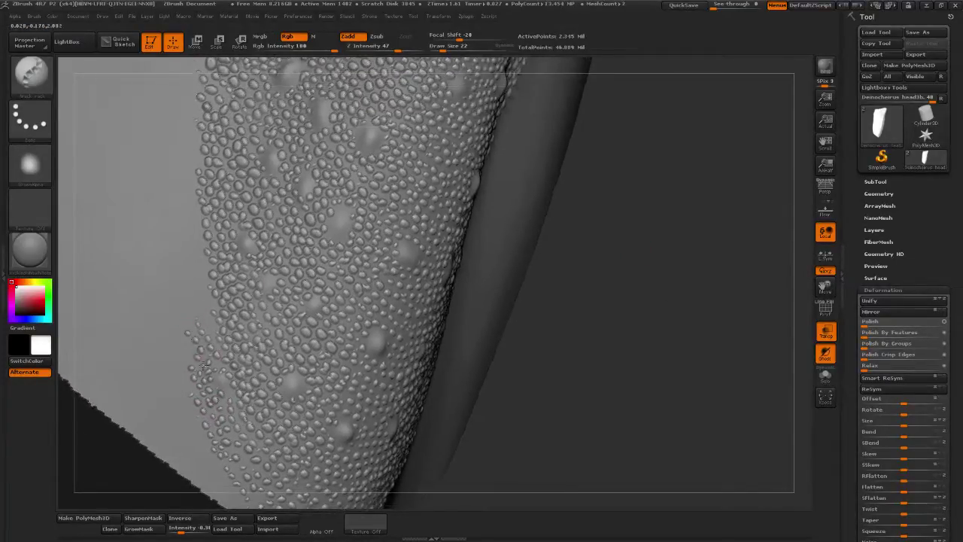
# Extend the small scales farther up the opposite-side border, filling the notches between the existing bumps
pyautogui.click(207, 322)
pyautogui.click(198, 297)
pyautogui.click(213, 309)
pyautogui.click(212, 327)
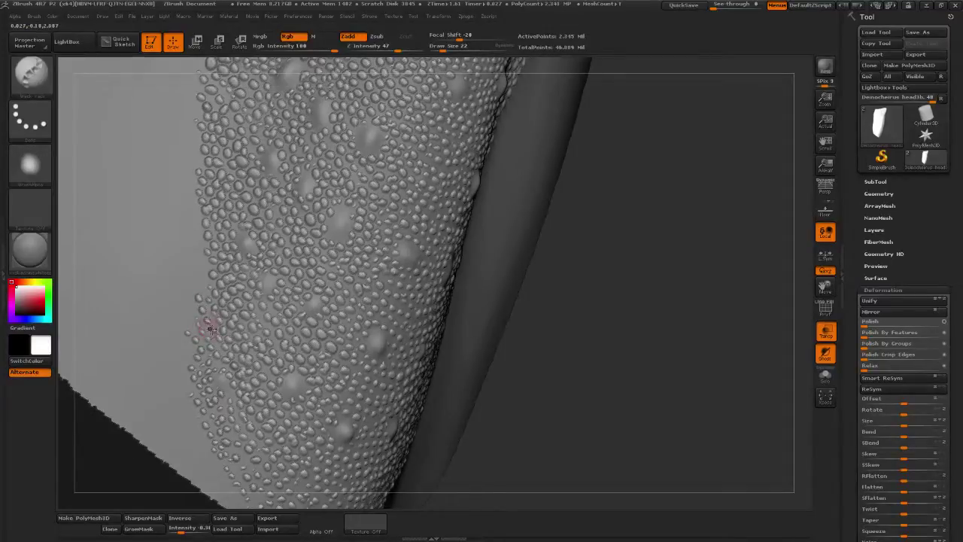
pyautogui.click(188, 308)
pyautogui.click(193, 317)
pyautogui.click(200, 288)
pyautogui.click(201, 252)
pyautogui.click(198, 260)
pyautogui.click(204, 281)
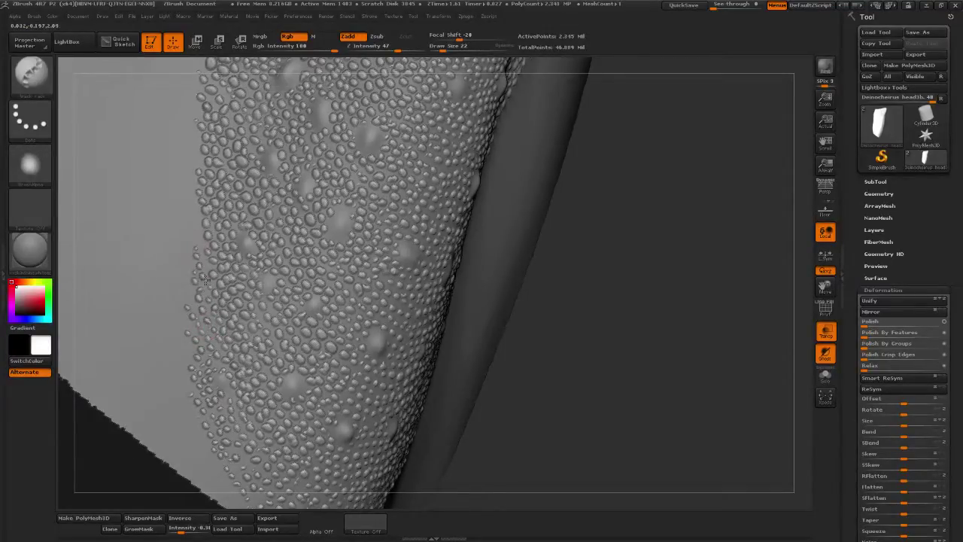
# Add small scales along the border beside the broad smooth area on the first side, working from mid-length down toward the tip
pyautogui.moveTo(604, 295); pyautogui.dragTo(610, 289)
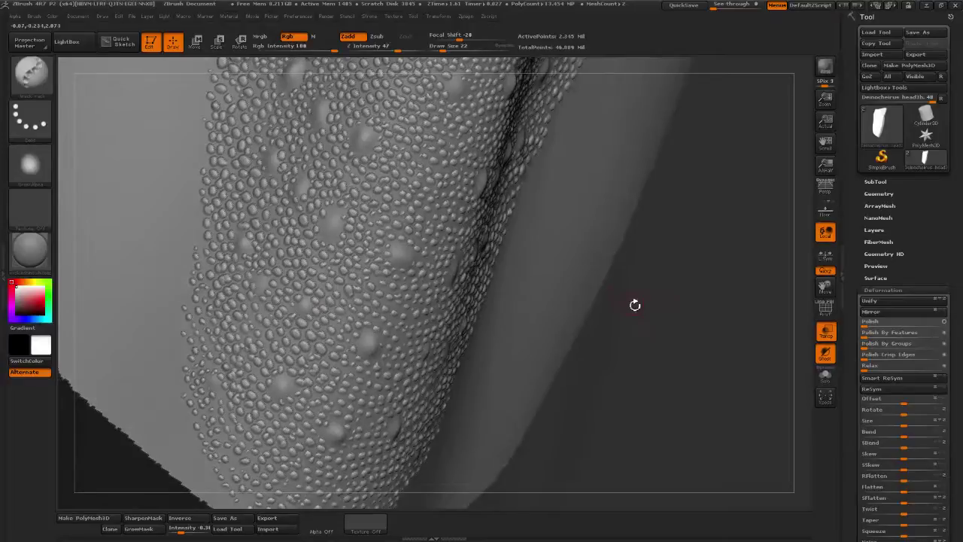
pyautogui.moveTo(729, 318)
pyautogui.mouseDown()
pyautogui.moveTo(694, 317)
pyautogui.moveTo(750, 327)
pyautogui.moveTo(748, 318)
pyautogui.moveTo(738, 324)
pyautogui.mouseUp()
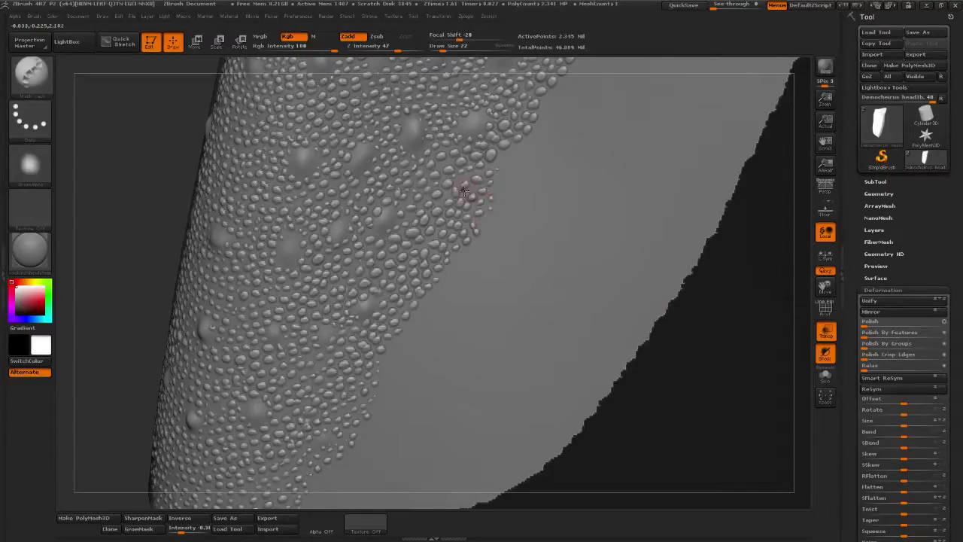
pyautogui.moveTo(759, 260); pyautogui.dragTo(490, 193)
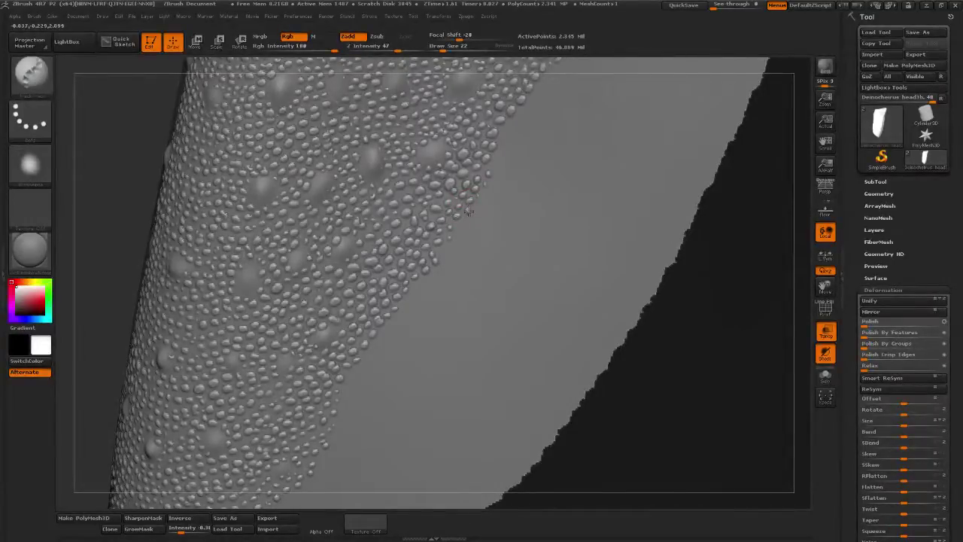
pyautogui.moveTo(670, 320)
pyautogui.mouseDown()
pyautogui.moveTo(563, 275)
pyautogui.moveTo(397, 295)
pyautogui.mouseUp()
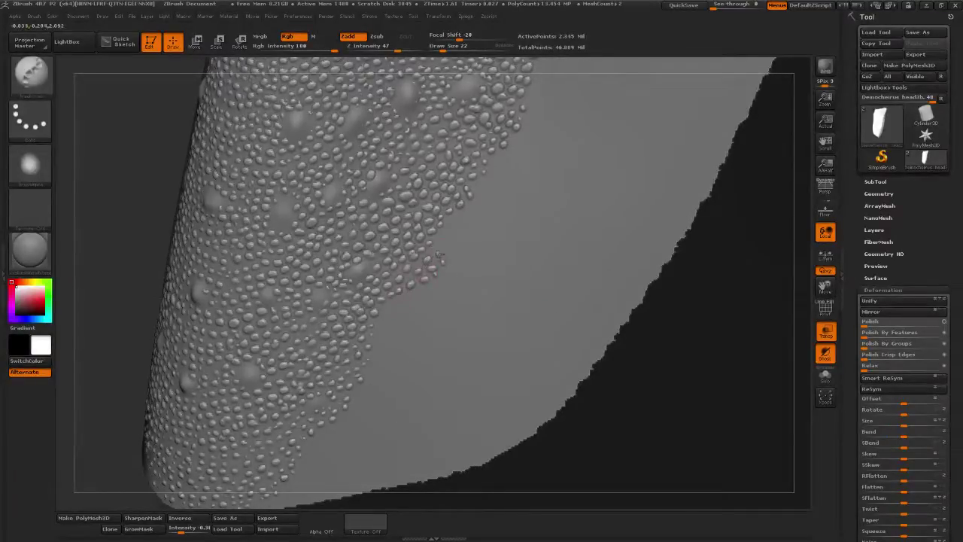
pyautogui.moveTo(614, 355); pyautogui.dragTo(397, 290)
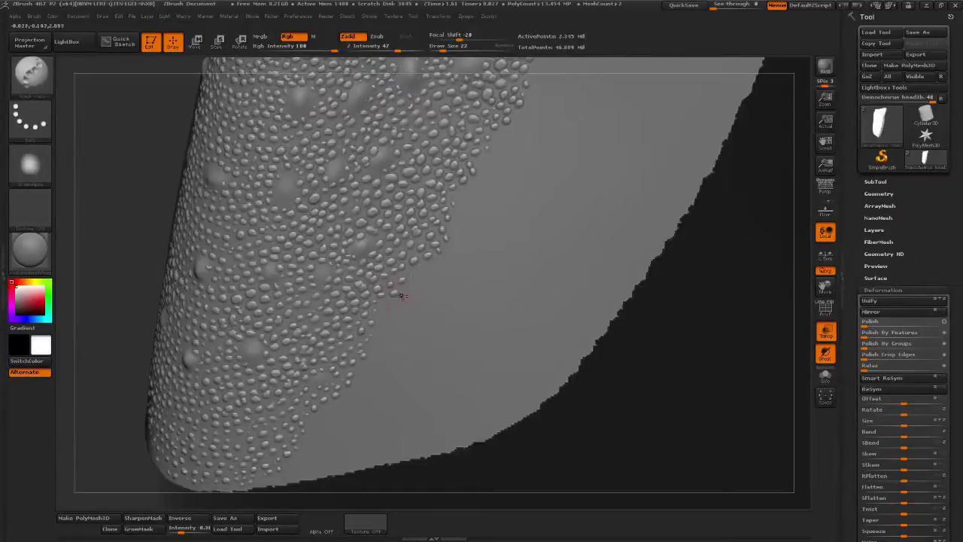
pyautogui.moveTo(660, 338)
pyautogui.mouseDown()
pyautogui.moveTo(599, 295)
pyautogui.moveTo(557, 298)
pyautogui.mouseUp()
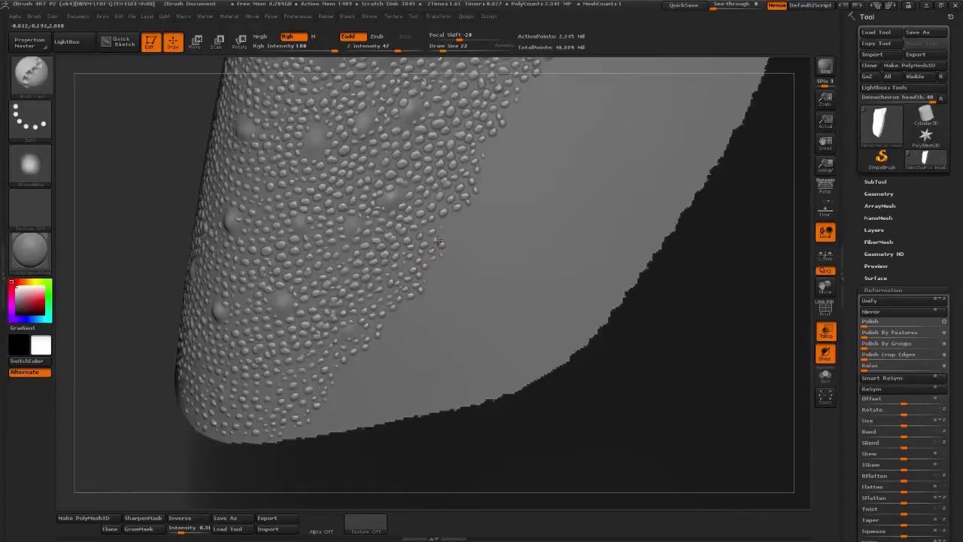
pyautogui.moveTo(598, 312); pyautogui.dragTo(489, 328)
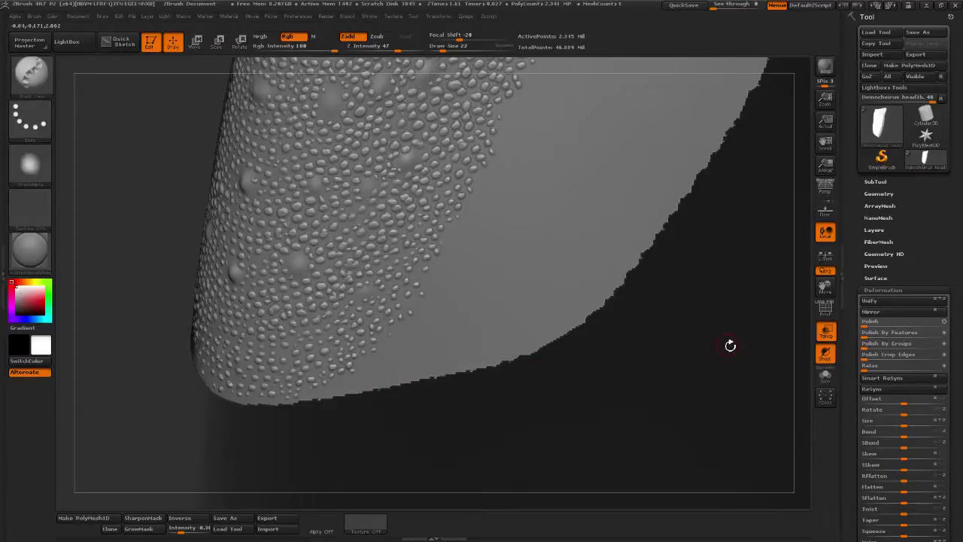
# Scatter single scales just outside the opposite-side border, working upward from the tip onto the smooth surface
pyautogui.moveTo(578, 395); pyautogui.dragTo(753, 369)
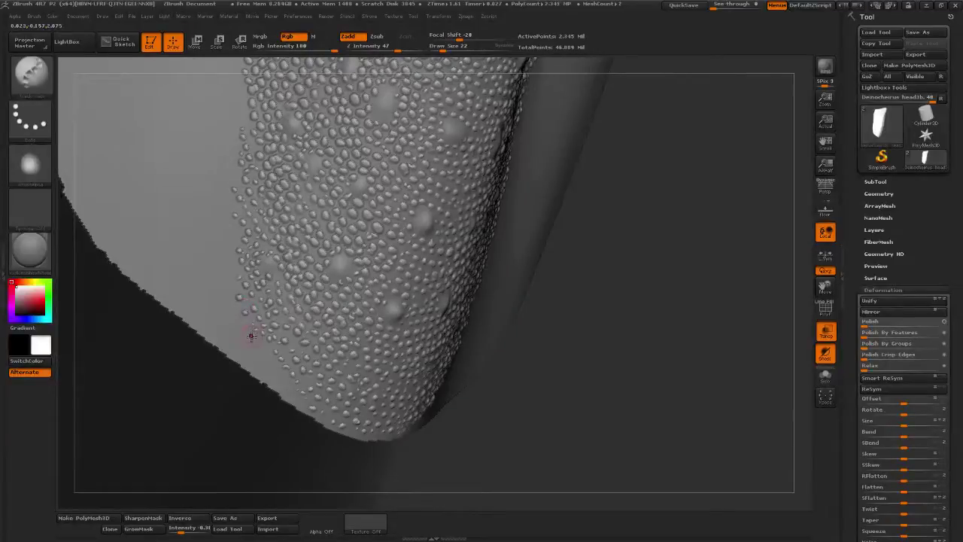
pyautogui.keyDown('alt'); pyautogui.moveTo(638, 286); pyautogui.dragTo(653, 373); pyautogui.keyUp('alt')
pyautogui.click(234, 317)
pyautogui.click(247, 315)
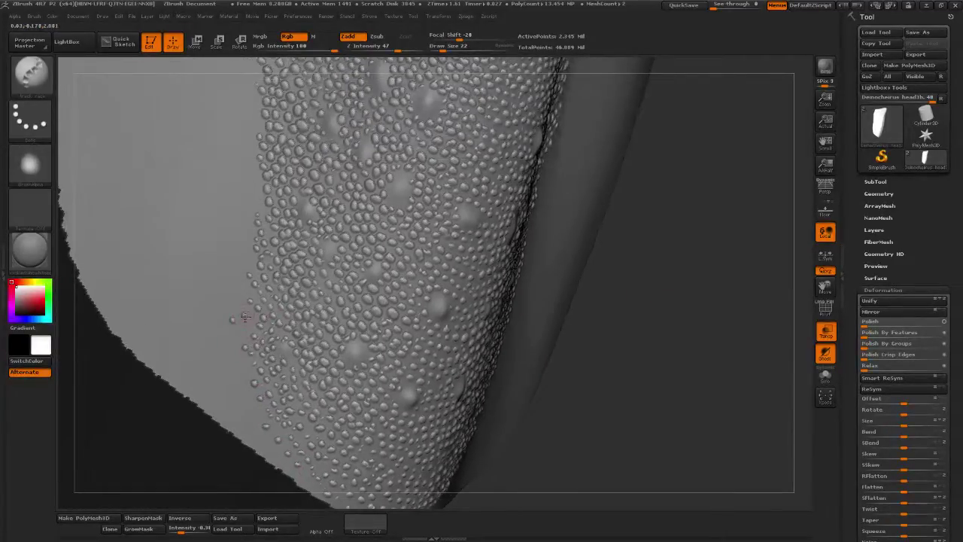
pyautogui.keyDown('alt'); pyautogui.moveTo(697, 266); pyautogui.dragTo(695, 331); pyautogui.keyUp('alt')
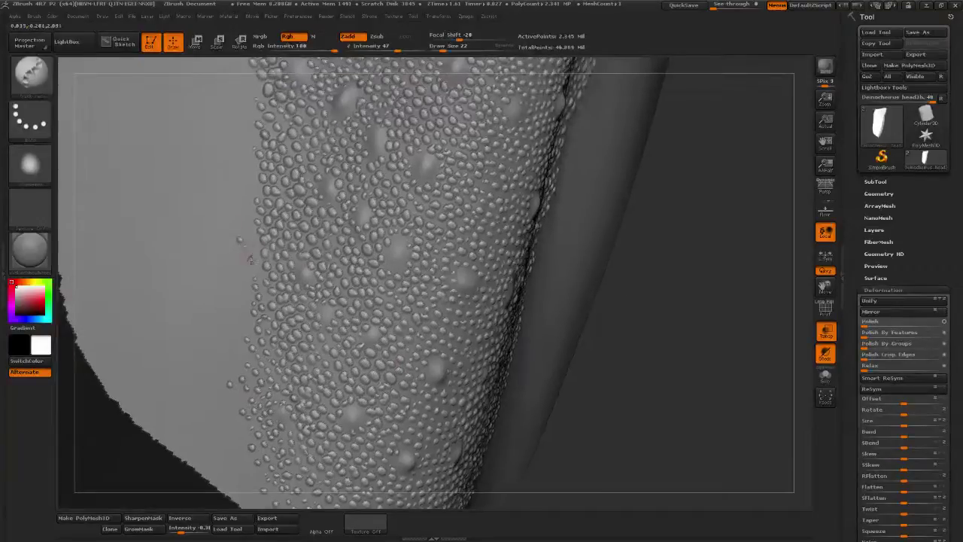
pyautogui.moveTo(676, 230); pyautogui.dragTo(249, 307)
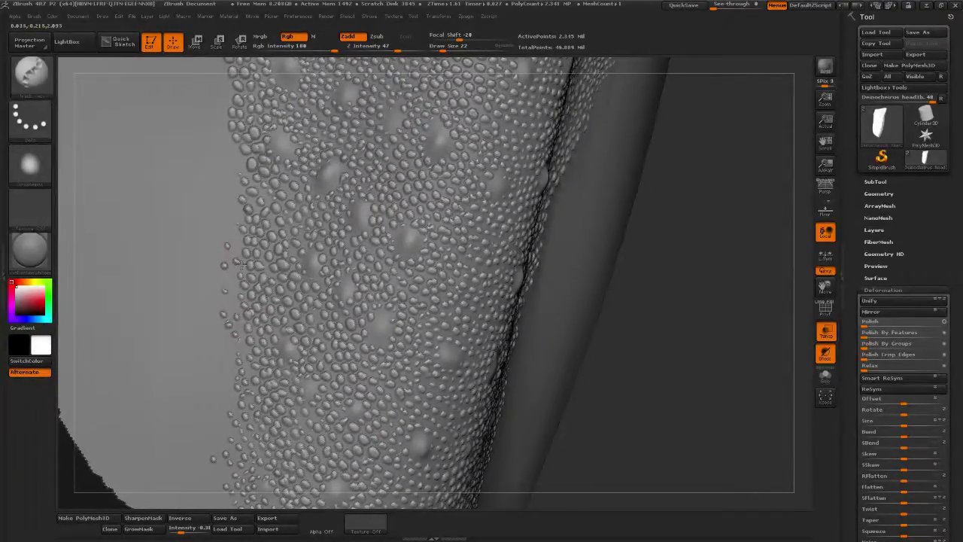
pyautogui.moveTo(699, 225)
pyautogui.mouseDown()
pyautogui.moveTo(391, 249)
pyautogui.moveTo(204, 240)
pyautogui.mouseUp()
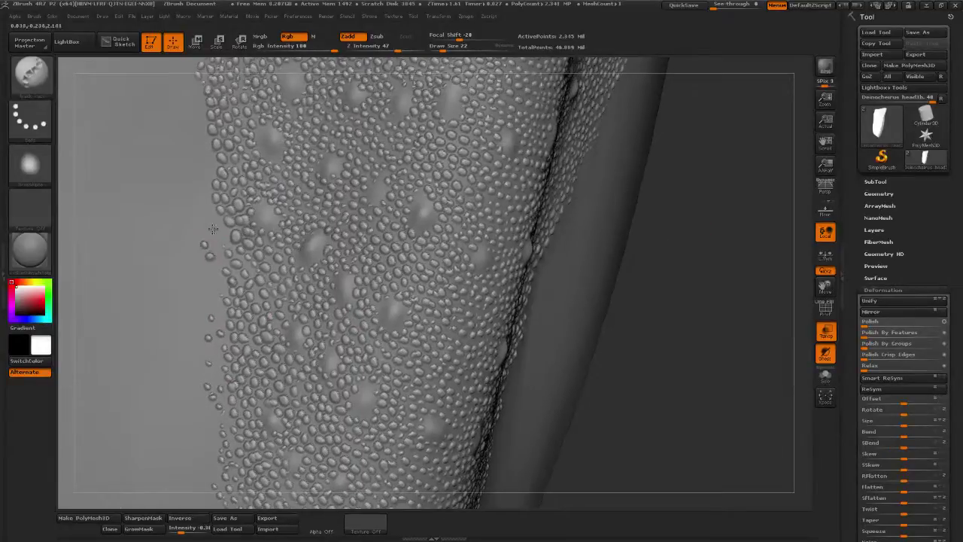
# Build up small scales along the upper stretch of the first side's border, pushing the edge into the smooth strip
pyautogui.moveTo(655, 298)
pyautogui.mouseDown()
pyautogui.moveTo(594, 287)
pyautogui.moveTo(626, 264)
pyautogui.mouseUp()
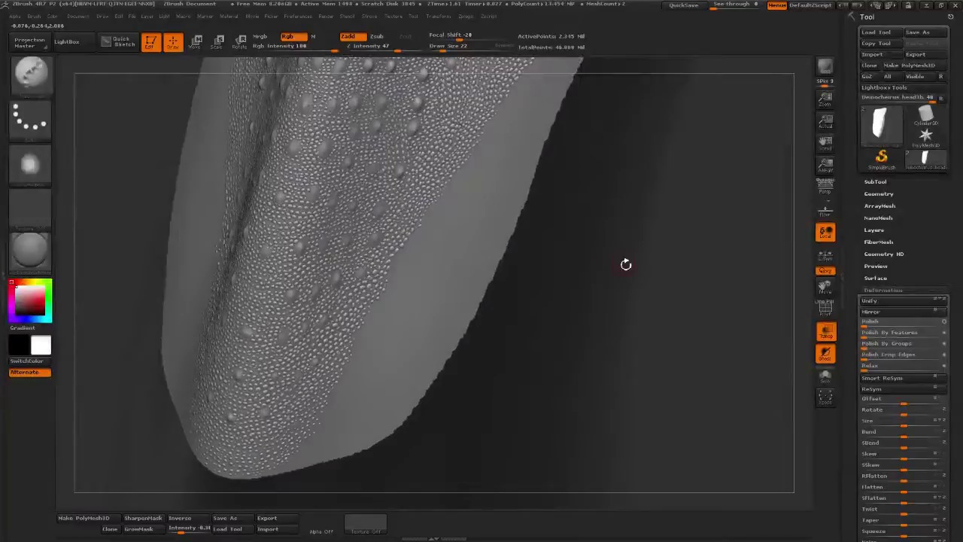
pyautogui.moveTo(613, 316)
pyautogui.mouseDown()
pyautogui.moveTo(644, 307)
pyautogui.moveTo(646, 331)
pyautogui.moveTo(666, 317)
pyautogui.moveTo(638, 264)
pyautogui.mouseUp()
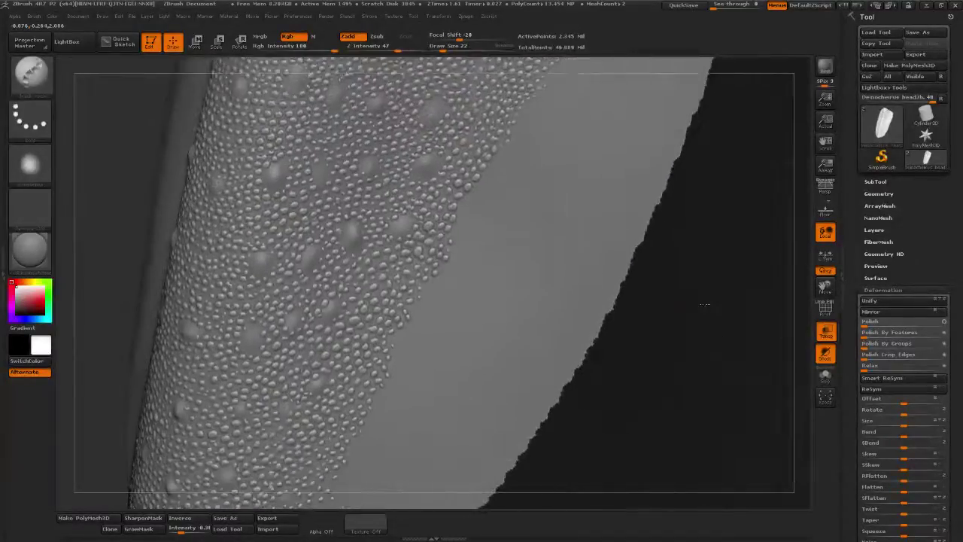
pyautogui.moveTo(647, 309); pyautogui.dragTo(606, 305)
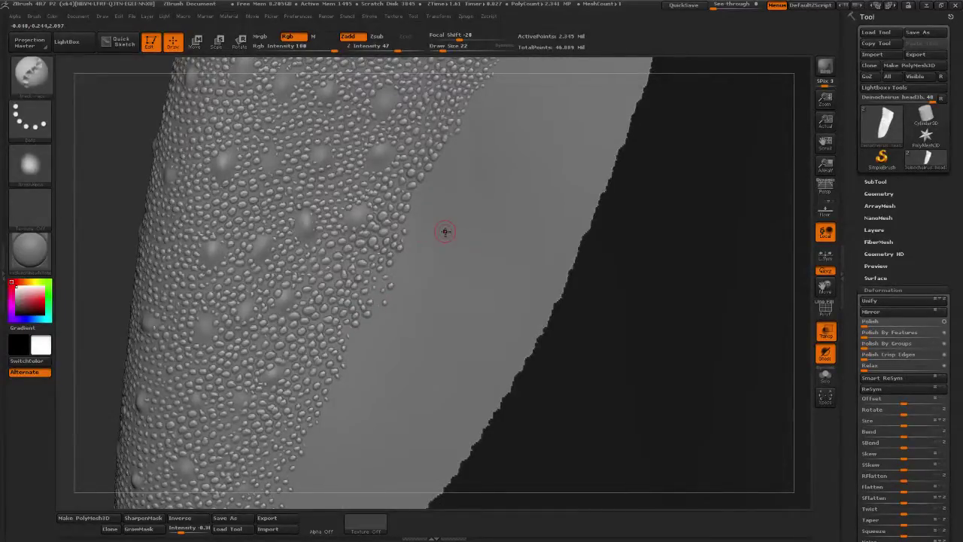
pyautogui.moveTo(721, 292)
pyautogui.mouseDown()
pyautogui.moveTo(699, 249)
pyautogui.moveTo(634, 330)
pyautogui.moveTo(376, 337)
pyautogui.mouseUp()
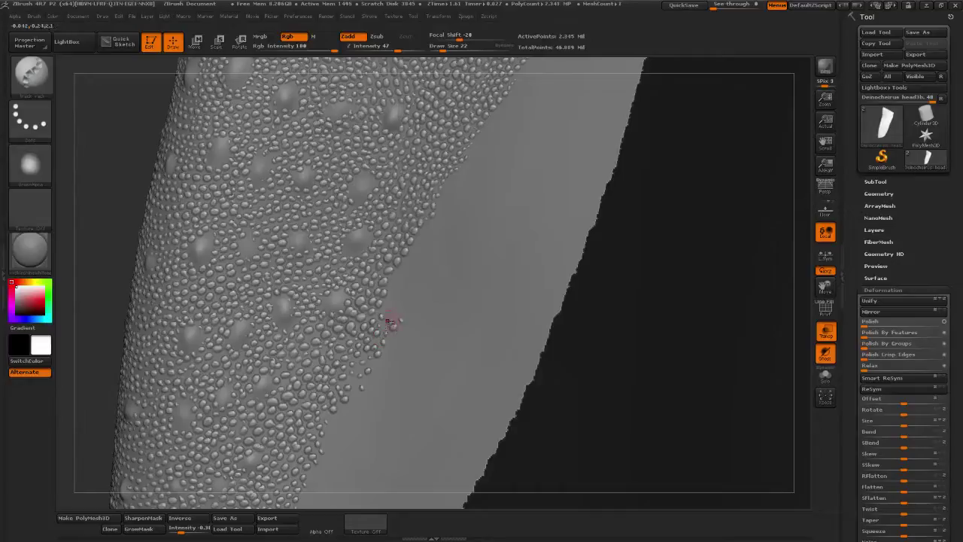
pyautogui.moveTo(654, 279); pyautogui.dragTo(429, 345)
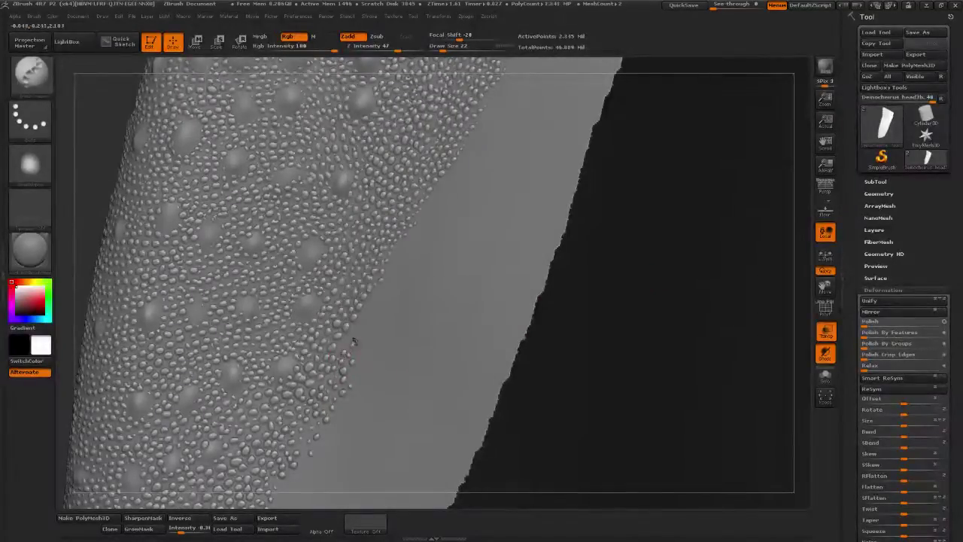
pyautogui.moveTo(624, 290); pyautogui.dragTo(389, 308)
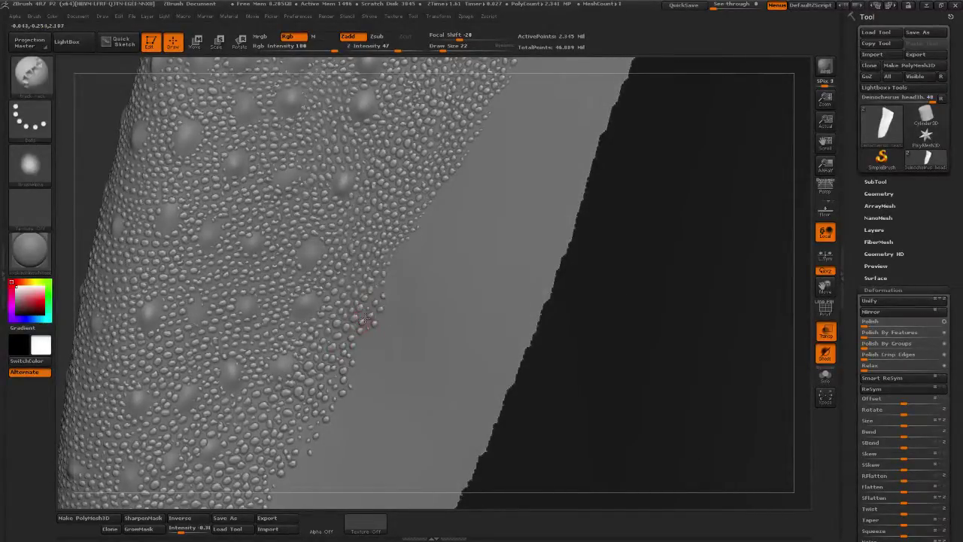
pyautogui.moveTo(604, 362); pyautogui.dragTo(532, 327)
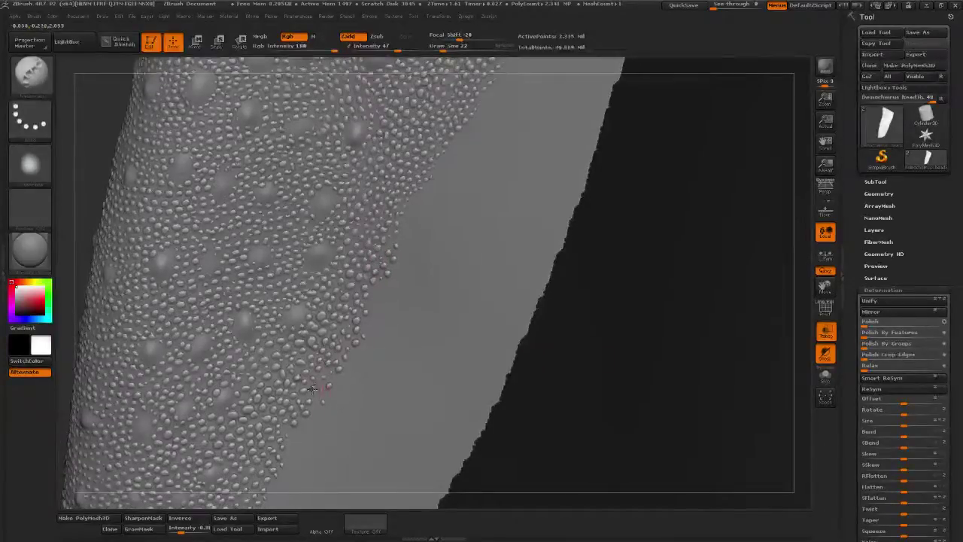
# Fill the lower stretch of the first side's border with scattered small scales above the curved end
pyautogui.moveTo(529, 420)
pyautogui.keyDown('alt'); pyautogui.mouseDown()
pyautogui.moveTo(544, 336)
pyautogui.moveTo(603, 306)
pyautogui.mouseUp(); pyautogui.keyUp('alt')
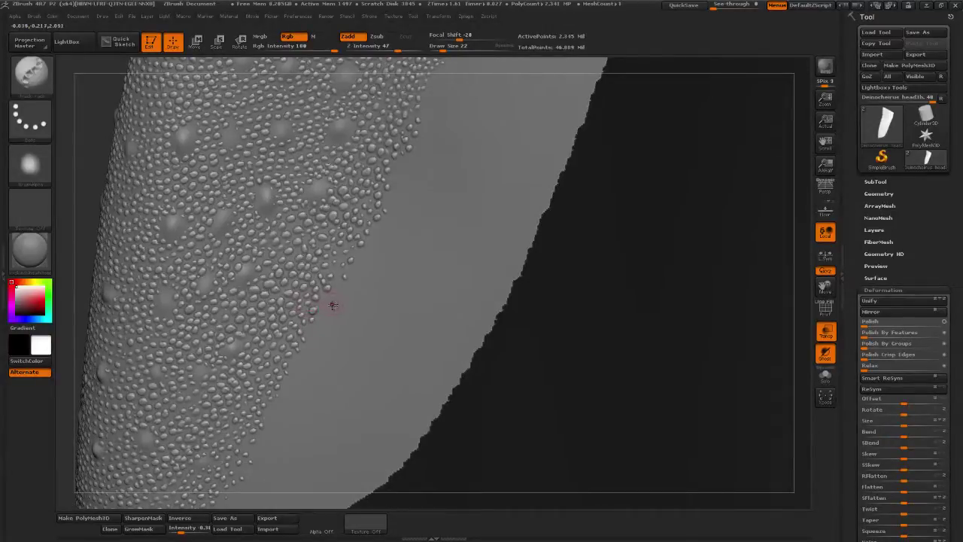
pyautogui.moveTo(598, 309)
pyautogui.mouseDown()
pyautogui.moveTo(602, 292)
pyautogui.moveTo(391, 310)
pyautogui.moveTo(552, 318)
pyautogui.moveTo(521, 326)
pyautogui.mouseUp()
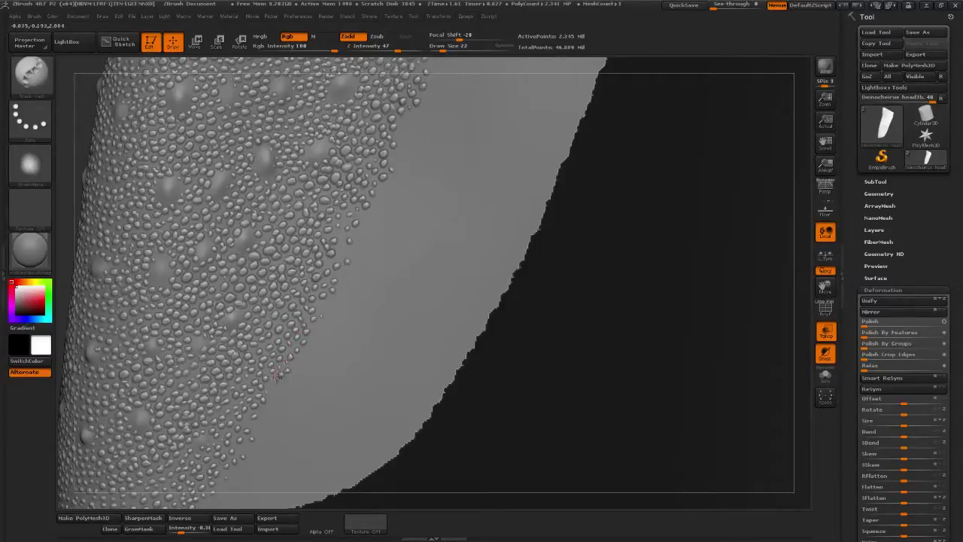
pyautogui.keyDown('alt'); pyautogui.moveTo(539, 371); pyautogui.dragTo(558, 327); pyautogui.keyUp('alt')
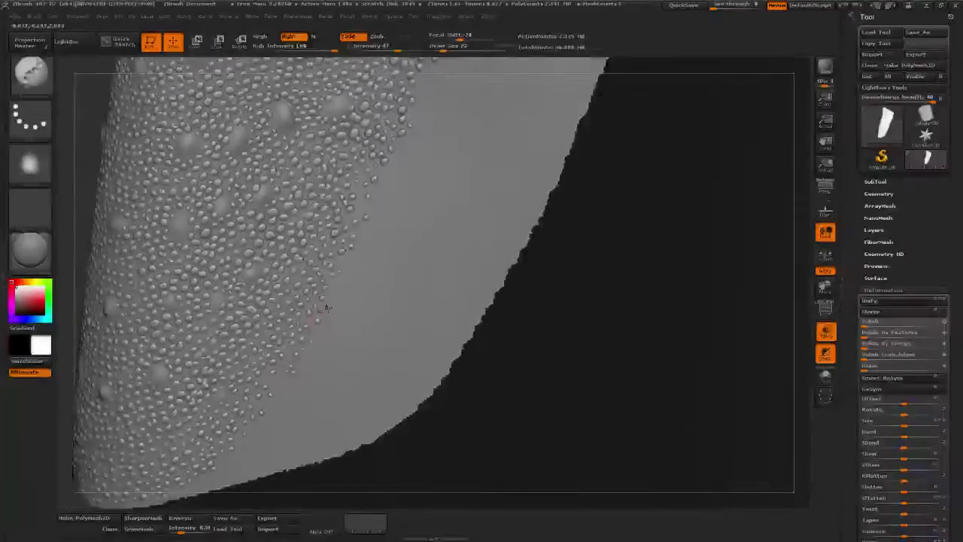
# Dot small scales along the first side's border above the curved end, filling gaps at the edge of the smooth strip
pyautogui.moveTo(662, 236); pyautogui.dragTo(309, 324)
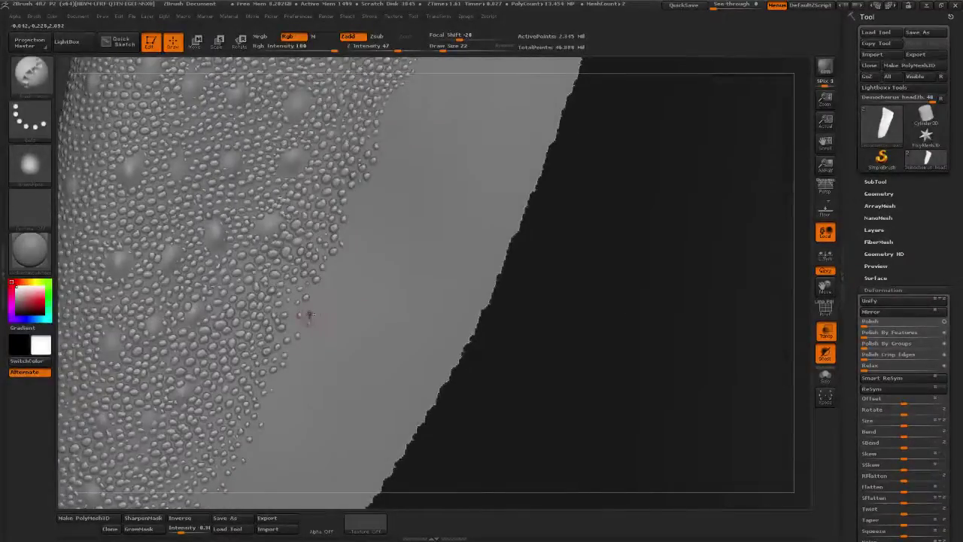
pyautogui.moveTo(600, 271); pyautogui.dragTo(581, 305)
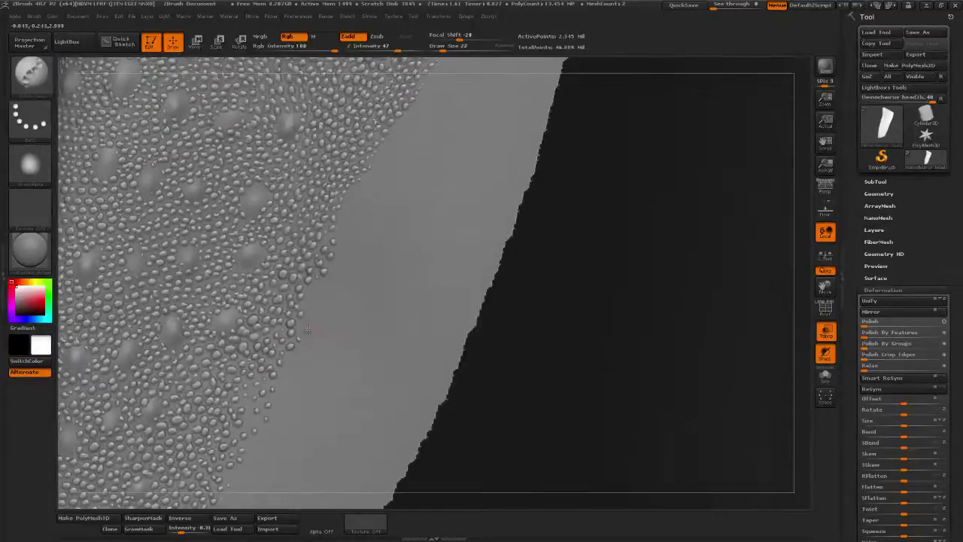
pyautogui.moveTo(544, 214); pyautogui.dragTo(527, 312)
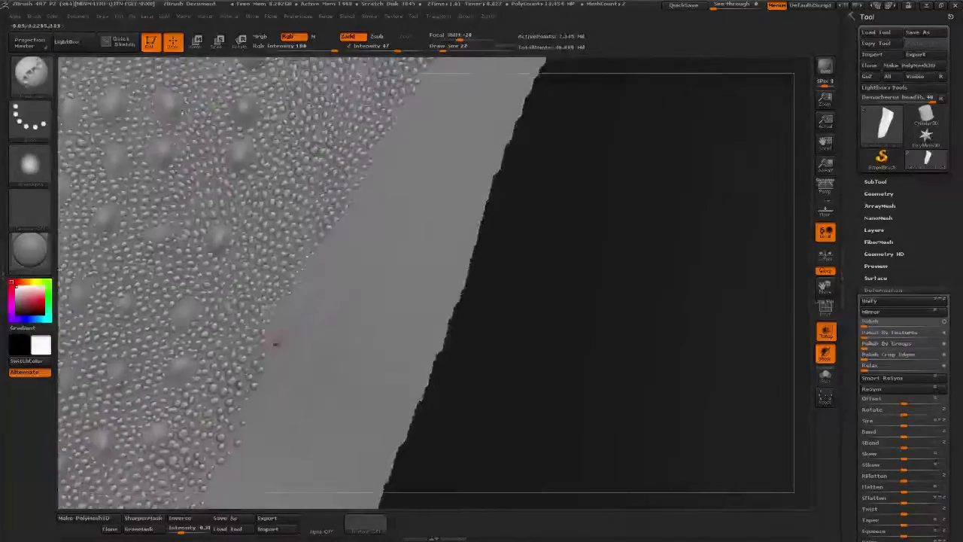
pyautogui.click(275, 323)
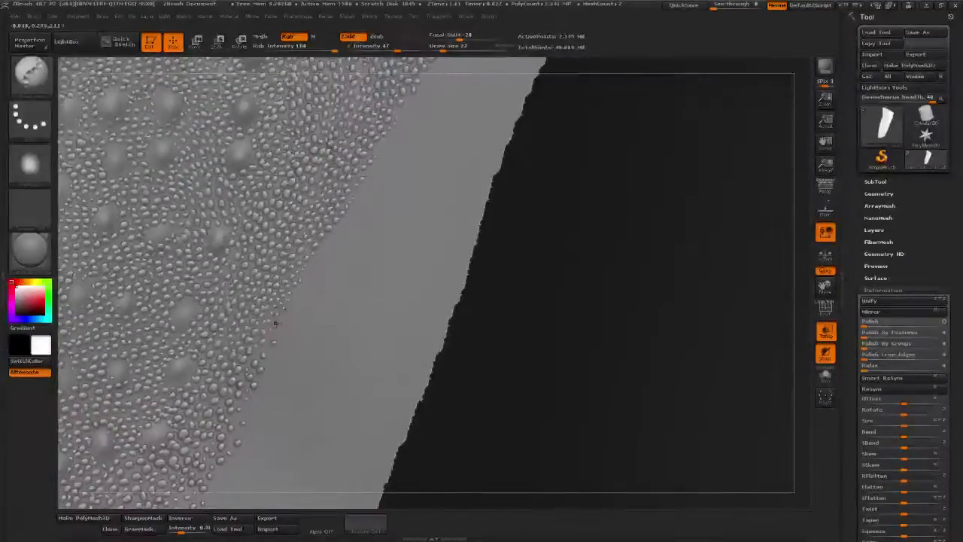
pyautogui.click(285, 322)
pyautogui.click(290, 311)
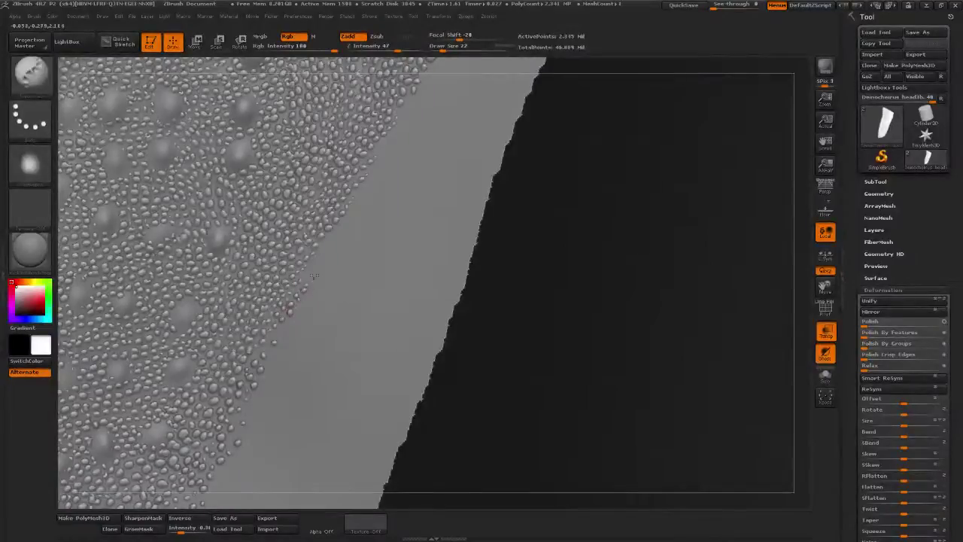
# Extend the scattered small scales up the middle stretch of the first side's border onto the smooth strip
pyautogui.moveTo(315, 277); pyautogui.dragTo(289, 320)
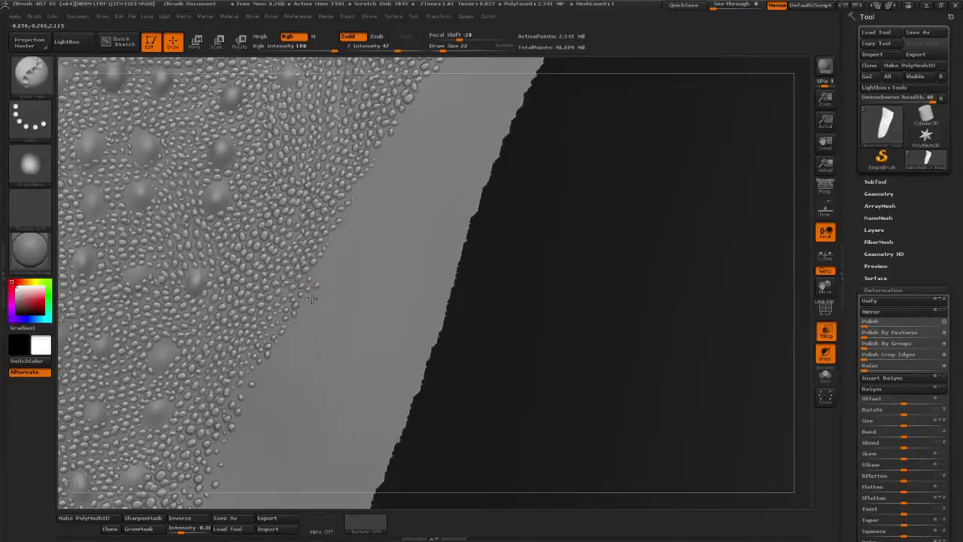
pyautogui.moveTo(468, 297)
pyautogui.mouseDown()
pyautogui.moveTo(507, 299)
pyautogui.moveTo(304, 295)
pyautogui.mouseUp()
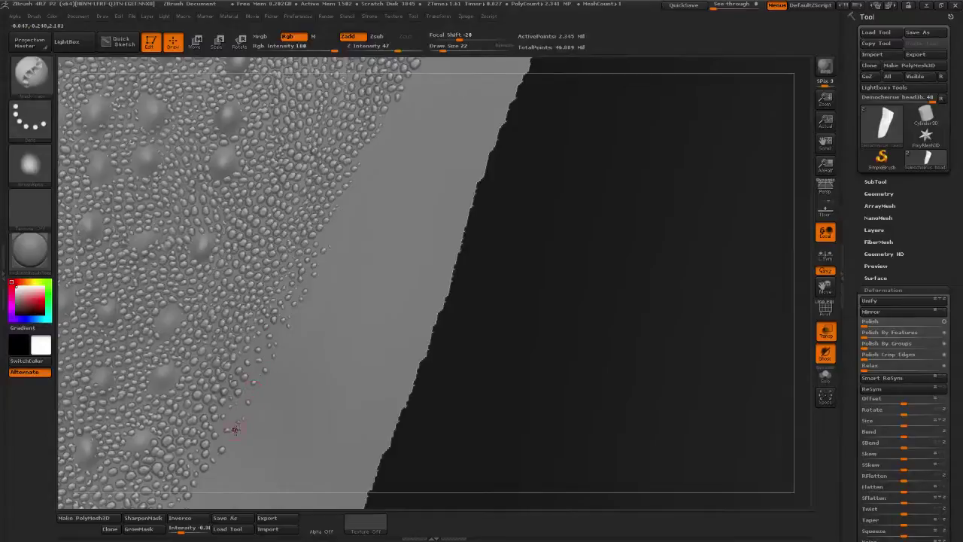
pyautogui.moveTo(574, 240); pyautogui.dragTo(595, 308)
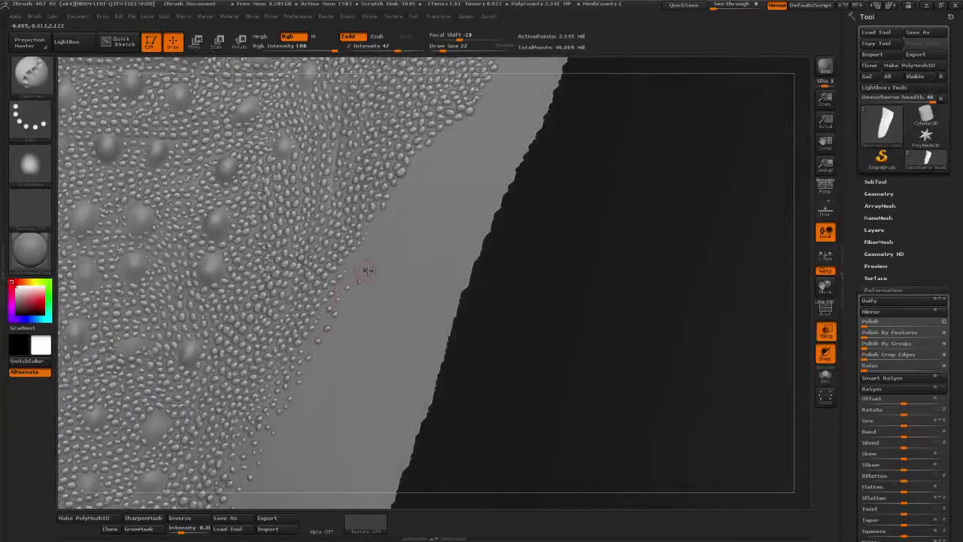
# Add small scales along the first side's border where the smooth strip narrows, and lightly smooth the bumps just inside the edge
pyautogui.keyDown('alt'); pyautogui.moveTo(508, 226); pyautogui.dragTo(460, 299); pyautogui.keyUp('alt')
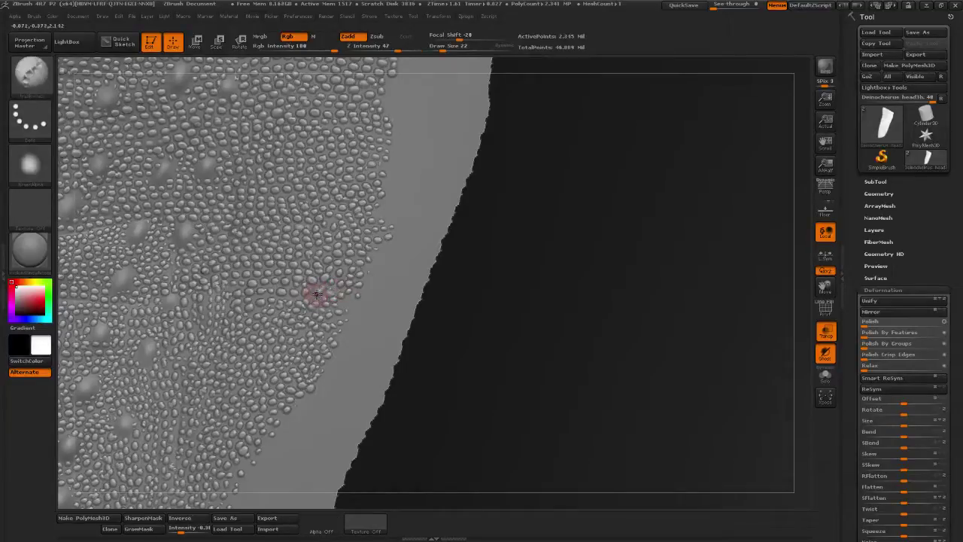
pyautogui.press('shift')
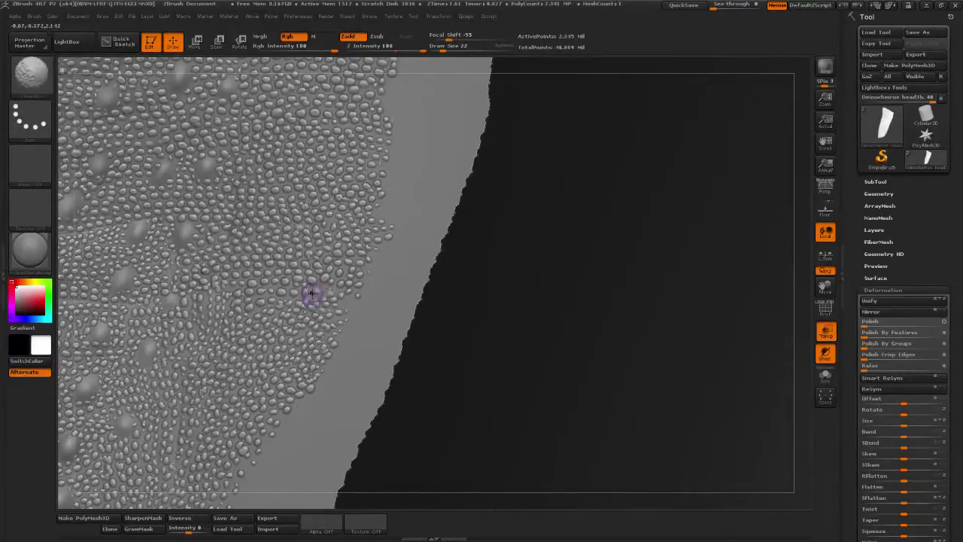
pyautogui.press('b')
pyautogui.press('c')
pyautogui.press('b')
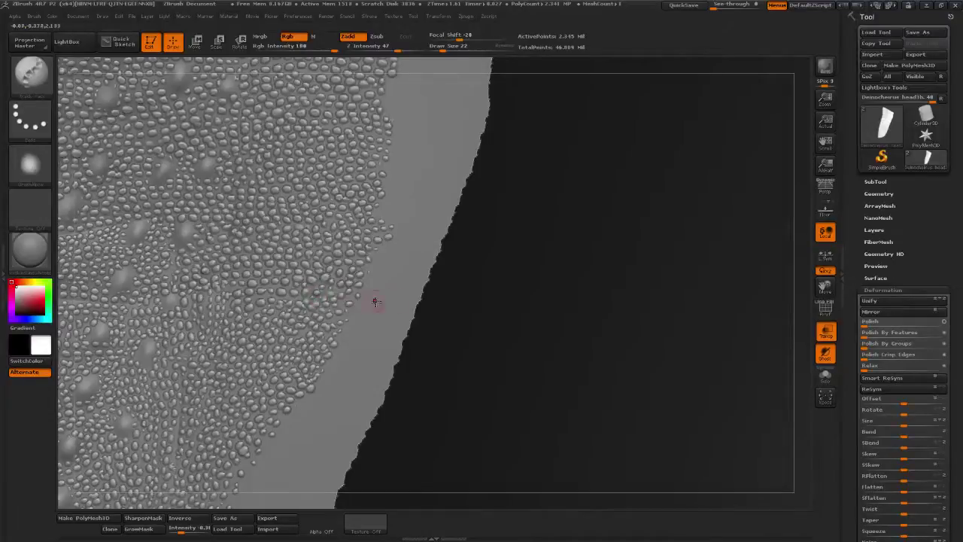
pyautogui.moveTo(593, 292); pyautogui.dragTo(585, 291)
pyautogui.moveTo(549, 319)
pyautogui.mouseDown()
pyautogui.moveTo(566, 327)
pyautogui.moveTo(612, 289)
pyautogui.moveTo(612, 311)
pyautogui.moveTo(592, 252)
pyautogui.moveTo(575, 274)
pyautogui.mouseUp()
pyautogui.keyDown('shift'); pyautogui.moveTo(349, 296); pyautogui.dragTo(343, 300); pyautogui.keyUp('shift')
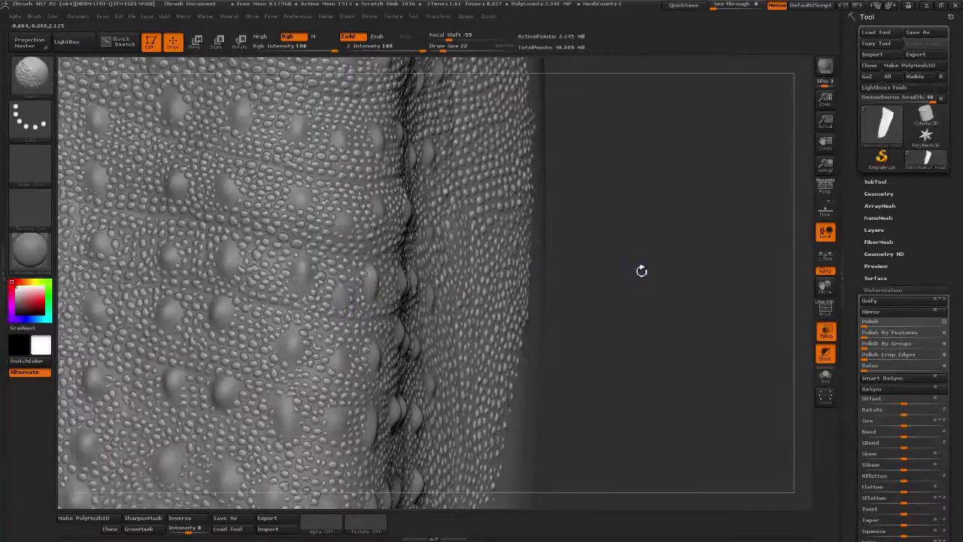
# Fill the middle stretch of the opposite side's border with small scales, loosening its straight edge
pyautogui.moveTo(641, 271)
pyautogui.mouseDown()
pyautogui.moveTo(478, 276)
pyautogui.moveTo(494, 277)
pyautogui.moveTo(458, 292)
pyautogui.mouseUp()
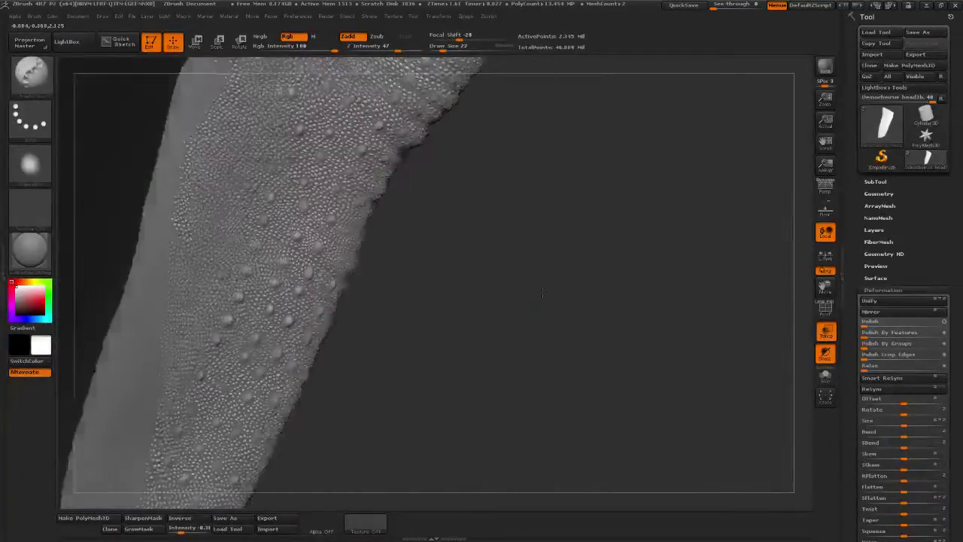
pyautogui.moveTo(542, 292)
pyautogui.mouseDown()
pyautogui.moveTo(437, 318)
pyautogui.moveTo(526, 334)
pyautogui.moveTo(591, 311)
pyautogui.moveTo(797, 319)
pyautogui.mouseUp()
pyautogui.moveTo(173, 328)
pyautogui.mouseDown()
pyautogui.moveTo(142, 330)
pyautogui.moveTo(120, 308)
pyautogui.moveTo(122, 240)
pyautogui.moveTo(306, 293)
pyautogui.mouseUp()
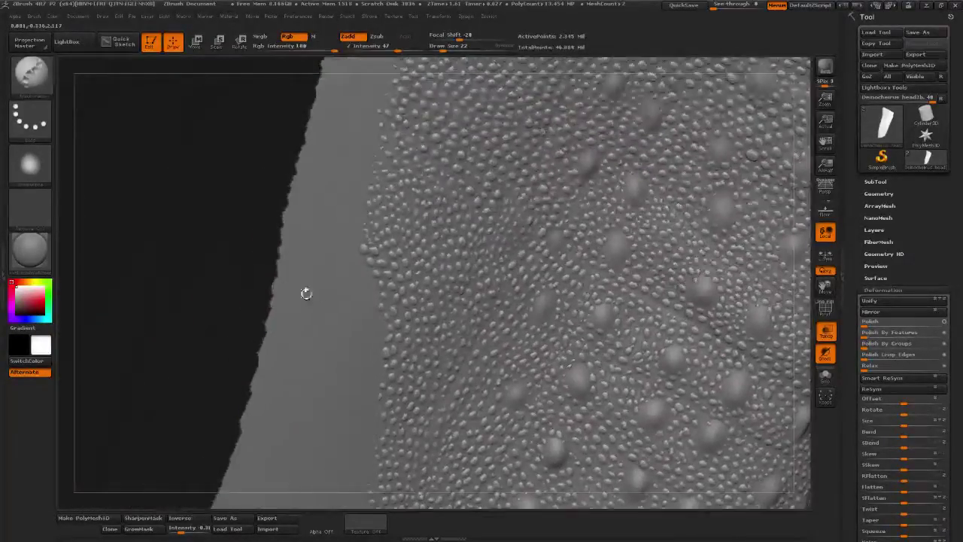
pyautogui.moveTo(169, 268)
pyautogui.keyDown('alt'); pyautogui.mouseDown()
pyautogui.moveTo(155, 119)
pyautogui.moveTo(162, 147)
pyautogui.mouseUp(); pyautogui.keyUp('alt')
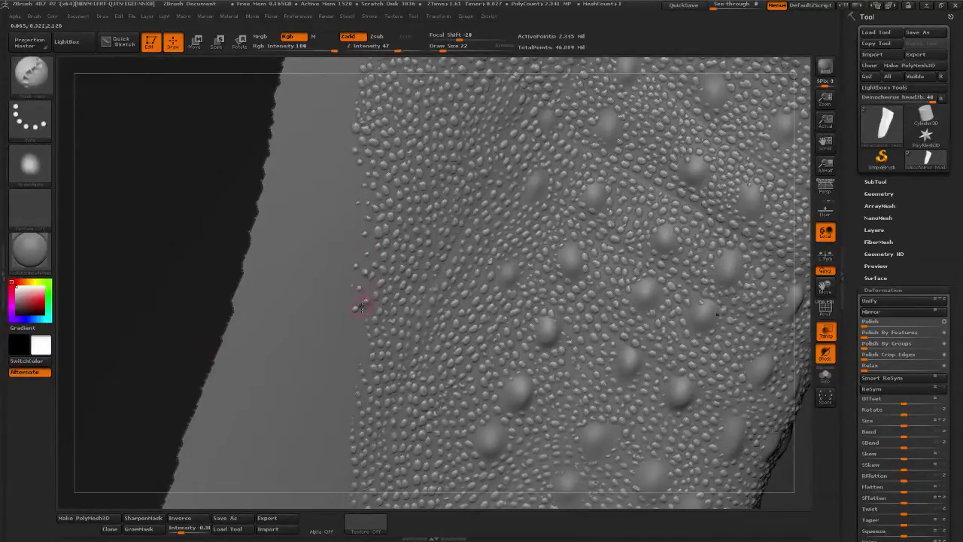
pyautogui.moveTo(172, 314)
pyautogui.mouseDown()
pyautogui.moveTo(177, 286)
pyautogui.moveTo(197, 283)
pyautogui.mouseUp()
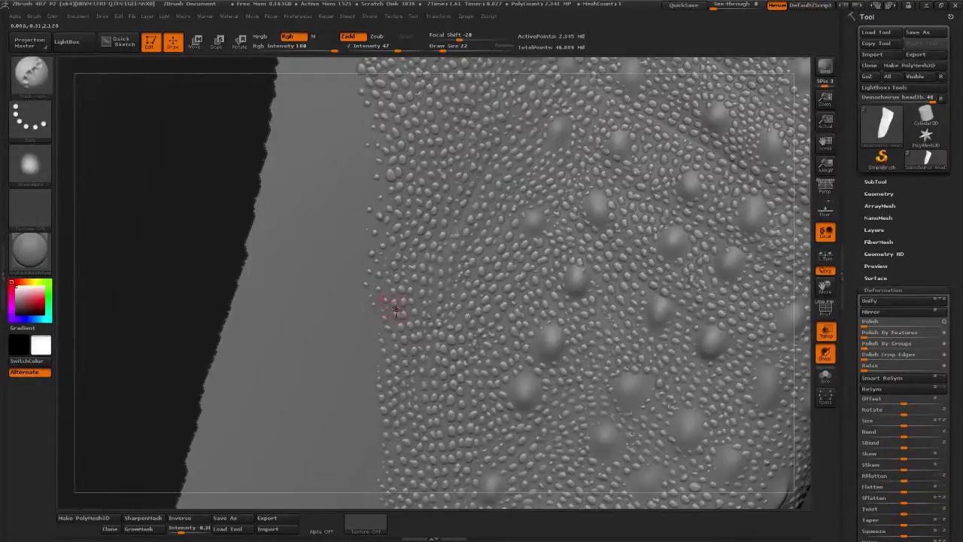
# Place small scales outside the bulging part of the opposite side's border, working upward along the smooth strip
pyautogui.keyDown('alt'); pyautogui.moveTo(198, 291); pyautogui.dragTo(178, 530); pyautogui.keyUp('alt')
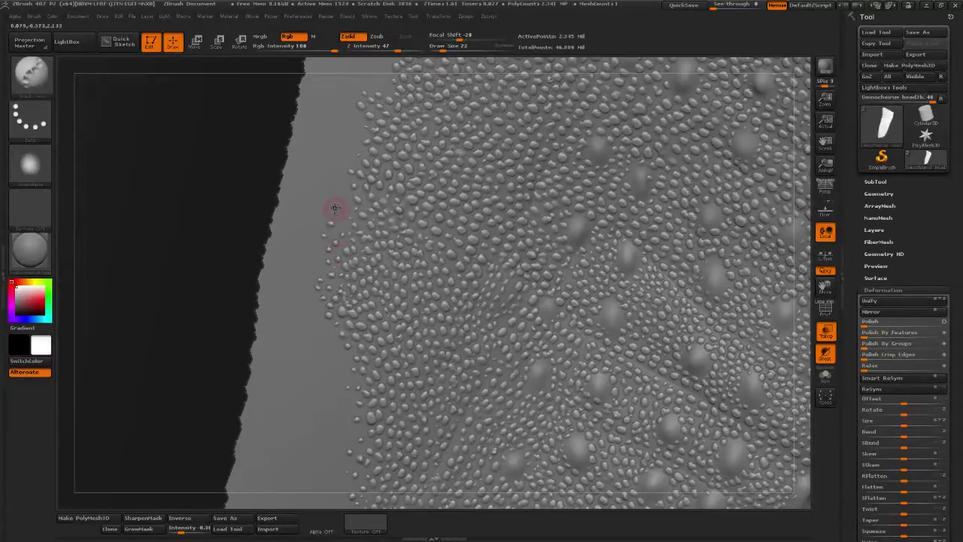
pyautogui.keyDown('alt'); pyautogui.moveTo(180, 238); pyautogui.dragTo(168, 275); pyautogui.keyUp('alt')
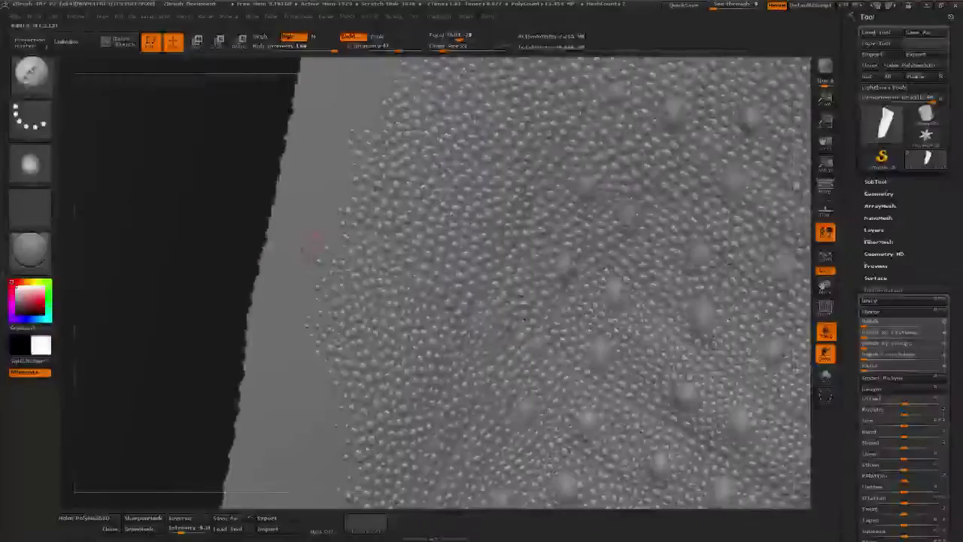
pyautogui.click(319, 196)
pyautogui.click(331, 186)
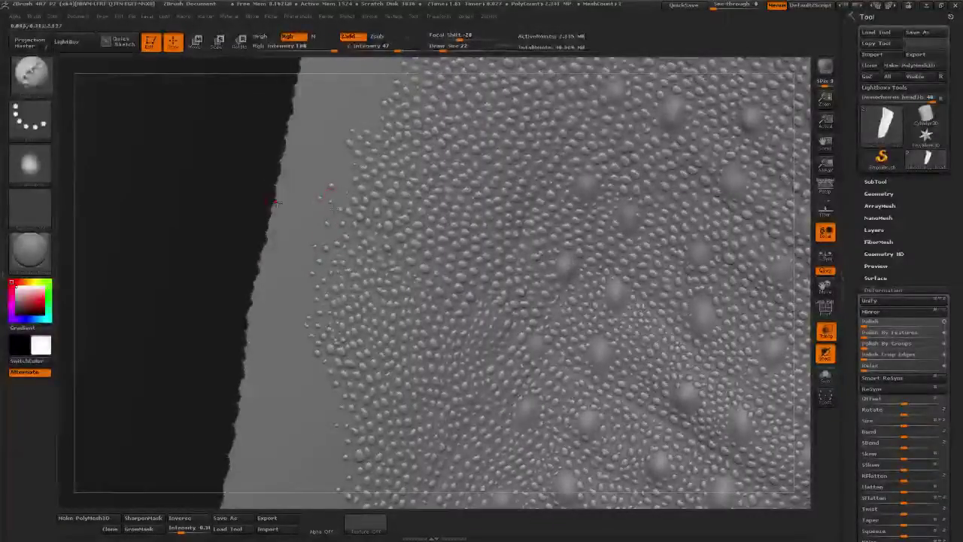
pyautogui.keyDown('alt'); pyautogui.moveTo(184, 198); pyautogui.dragTo(165, 247); pyautogui.keyUp('alt')
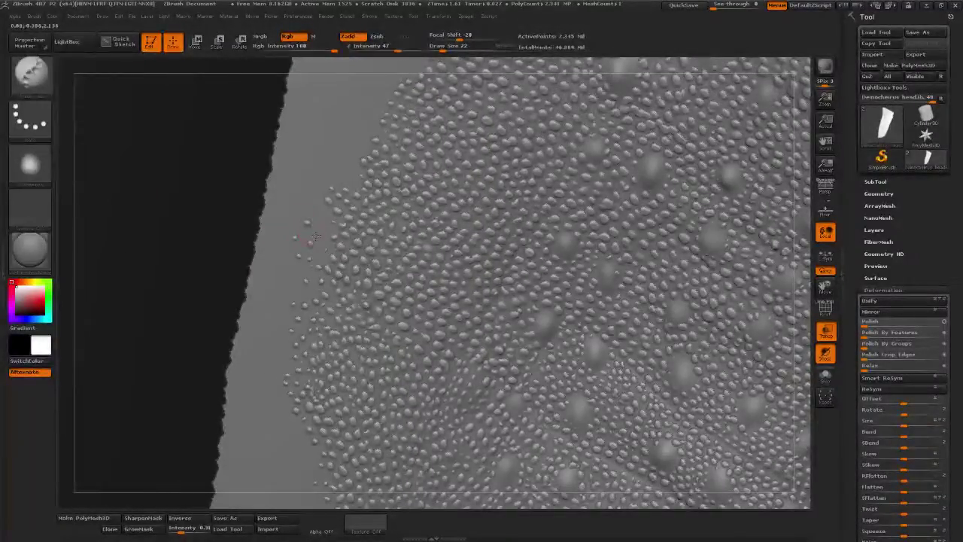
pyautogui.press('d')
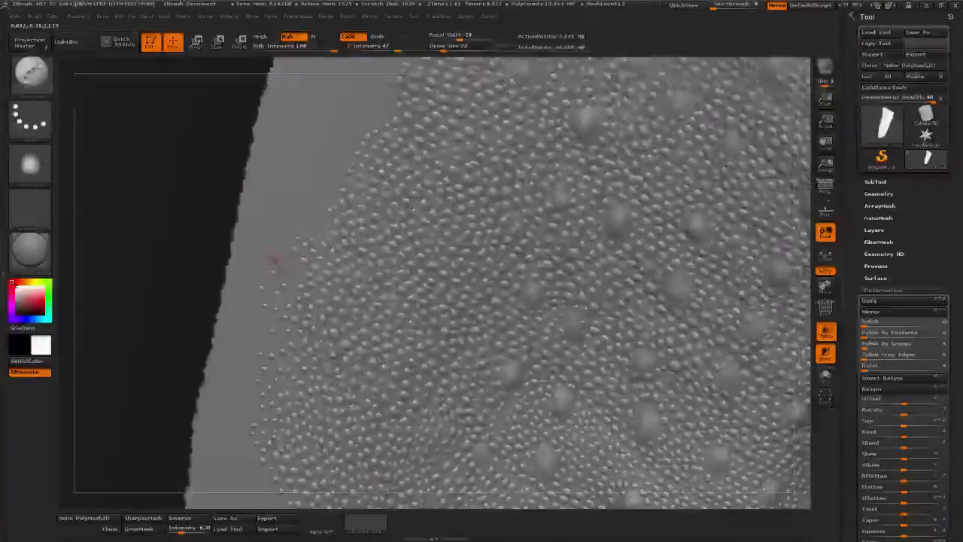
pyautogui.hotkey('shift', 'd')
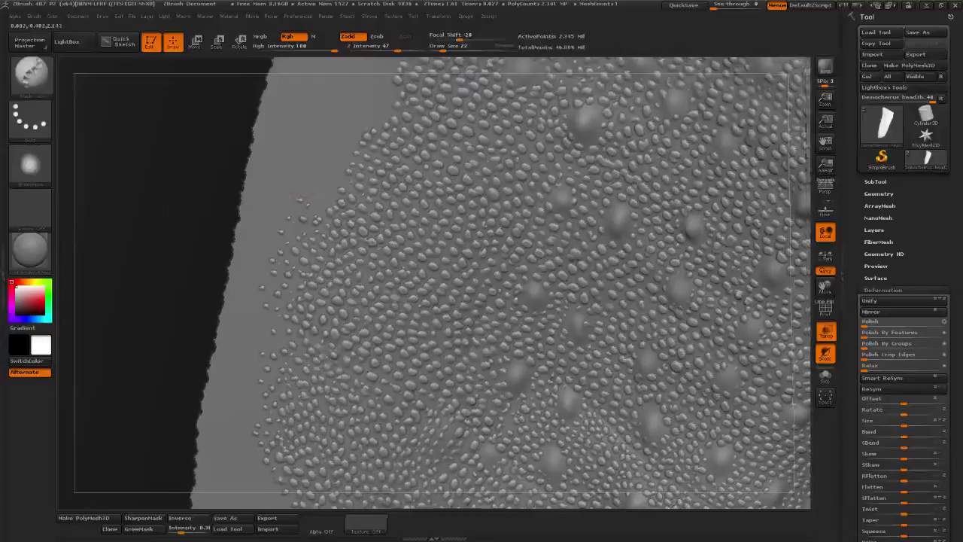
# Scatter small scales along the uppermost stretch of the opposite side's border, continuing up toward the cut end
pyautogui.keyDown('alt'); pyautogui.moveTo(223, 189); pyautogui.dragTo(219, 254); pyautogui.keyUp('alt')
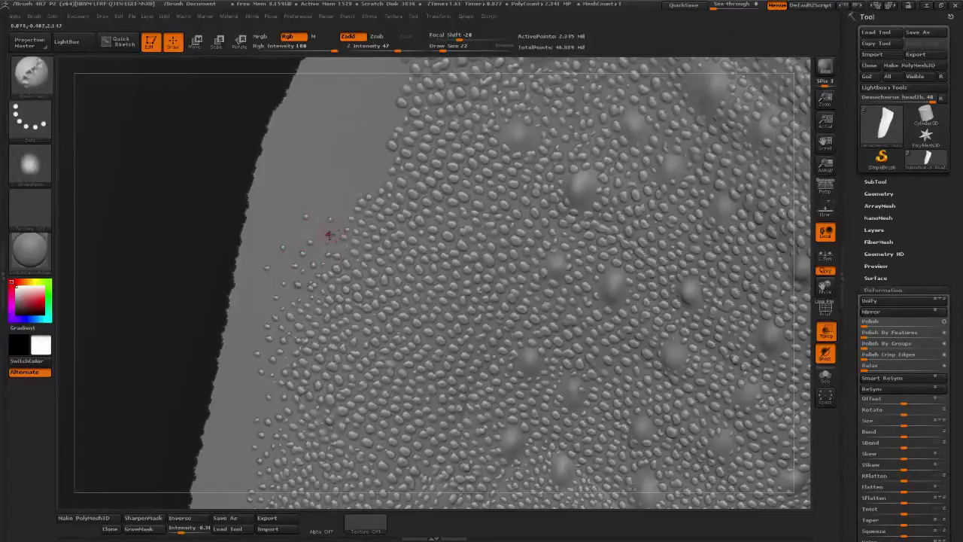
pyautogui.moveTo(158, 213); pyautogui.dragTo(270, 226)
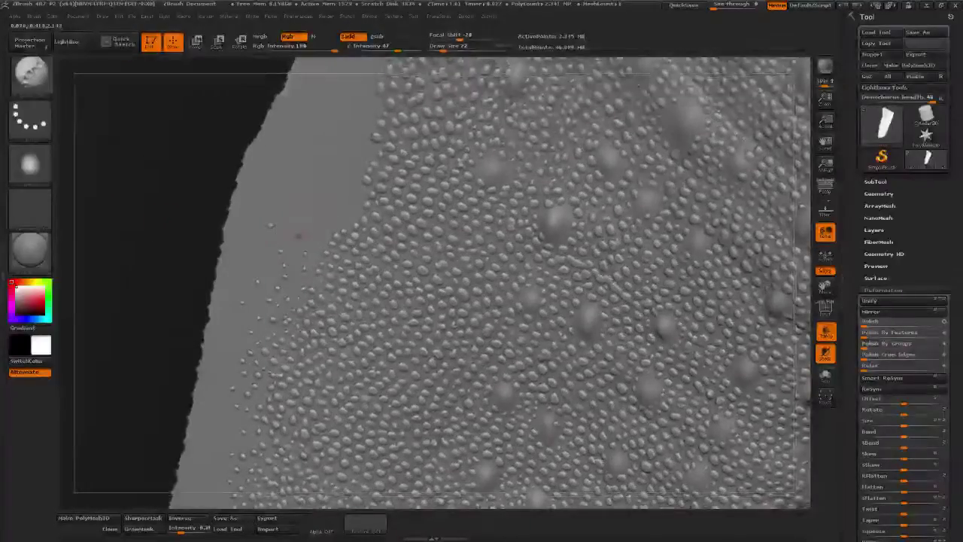
pyautogui.moveTo(176, 253)
pyautogui.mouseDown()
pyautogui.moveTo(165, 264)
pyautogui.moveTo(293, 255)
pyautogui.mouseUp()
pyautogui.click(279, 254)
pyautogui.click(300, 271)
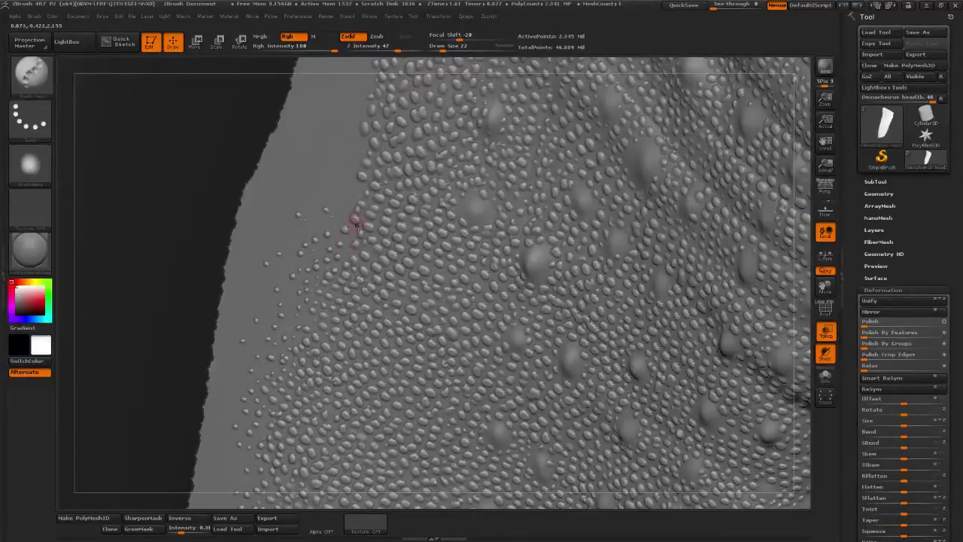
pyautogui.moveTo(173, 172); pyautogui.dragTo(305, 222)
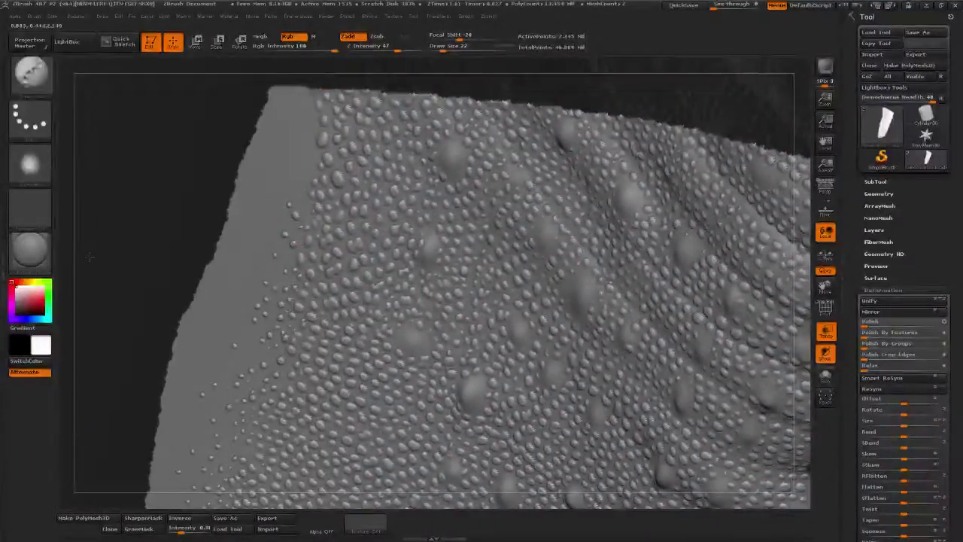
# Return to the first side and add loose small scales along the border beside the wide smooth strip
pyautogui.keyDown('alt'); pyautogui.moveTo(106, 265); pyautogui.dragTo(107, 232); pyautogui.keyUp('alt')
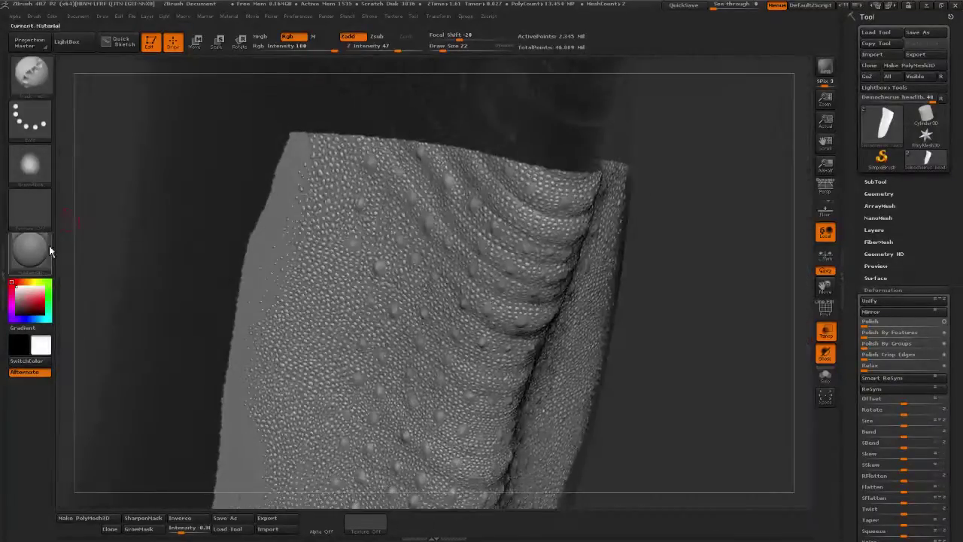
pyautogui.moveTo(49, 251)
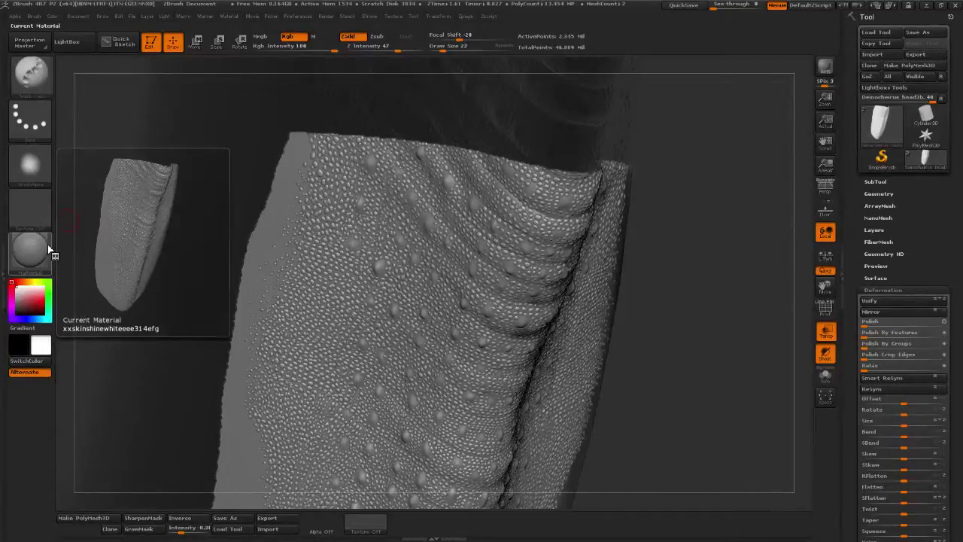
pyautogui.moveTo(684, 318)
pyautogui.mouseDown()
pyautogui.moveTo(527, 322)
pyautogui.moveTo(617, 359)
pyautogui.moveTo(621, 324)
pyautogui.moveTo(677, 320)
pyautogui.moveTo(469, 273)
pyautogui.mouseUp()
pyautogui.moveTo(666, 271)
pyautogui.mouseDown()
pyautogui.moveTo(686, 264)
pyautogui.moveTo(680, 279)
pyautogui.moveTo(626, 253)
pyautogui.moveTo(579, 207)
pyautogui.moveTo(656, 252)
pyautogui.moveTo(648, 256)
pyautogui.mouseUp()
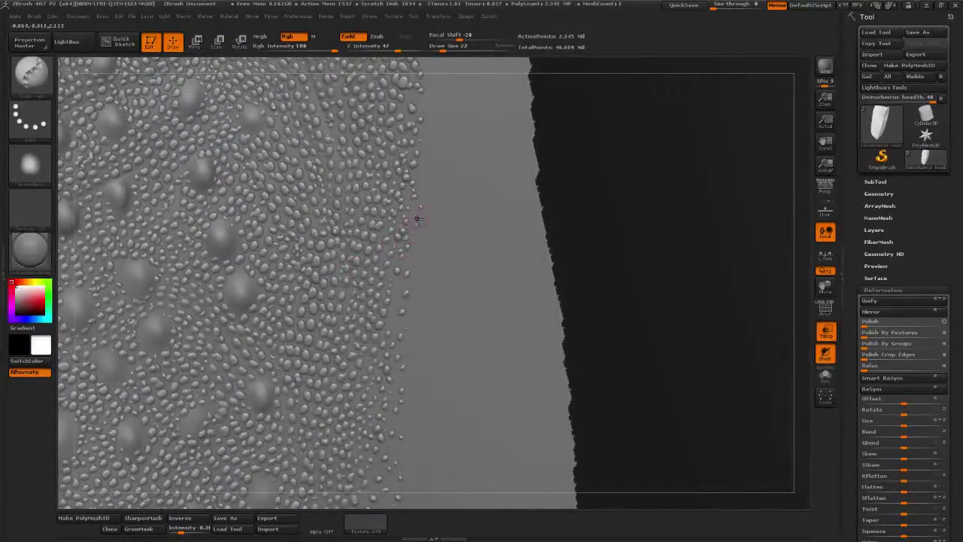
pyautogui.moveTo(624, 273); pyautogui.dragTo(414, 251)
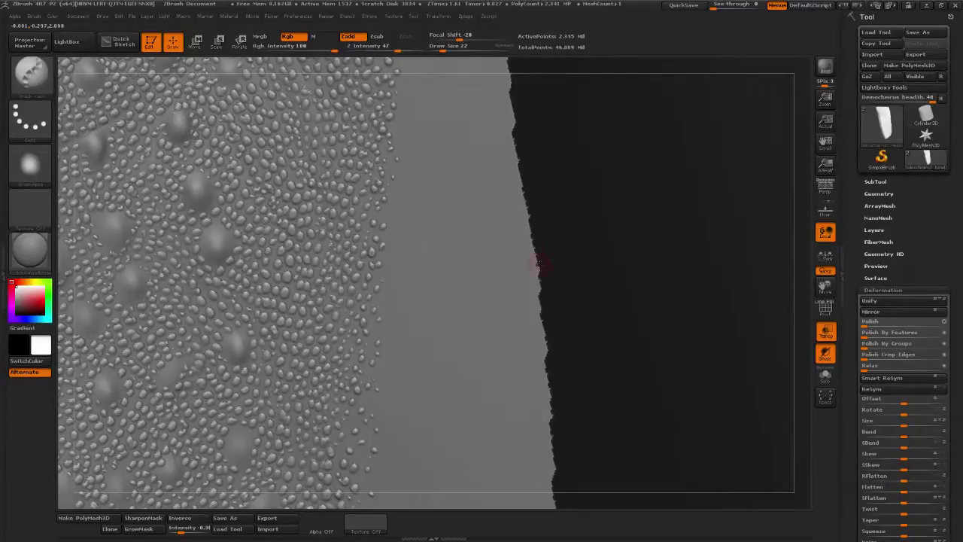
pyautogui.moveTo(659, 226); pyautogui.dragTo(604, 251)
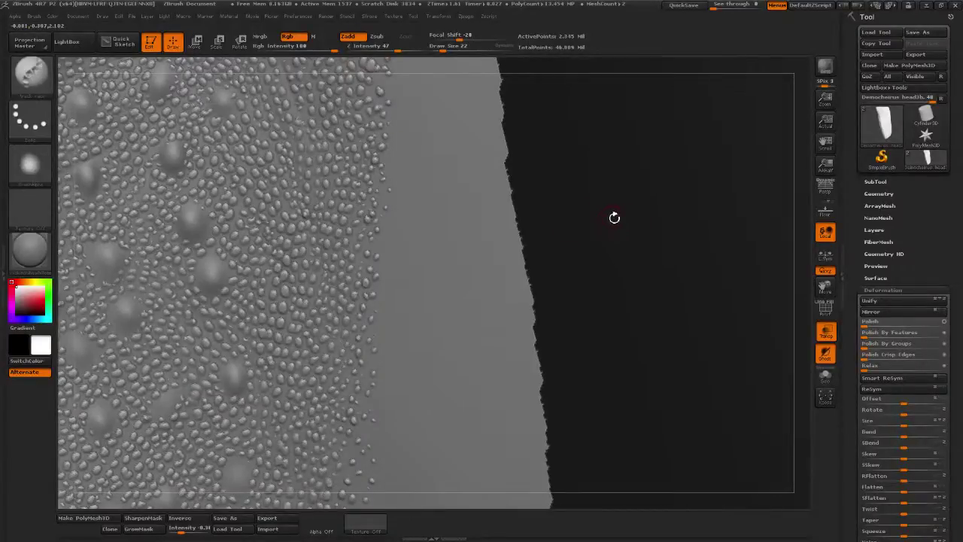
# Scatter small scales along the first side's border, working upward to the notch where the scaled area widens
pyautogui.moveTo(614, 217); pyautogui.dragTo(613, 228)
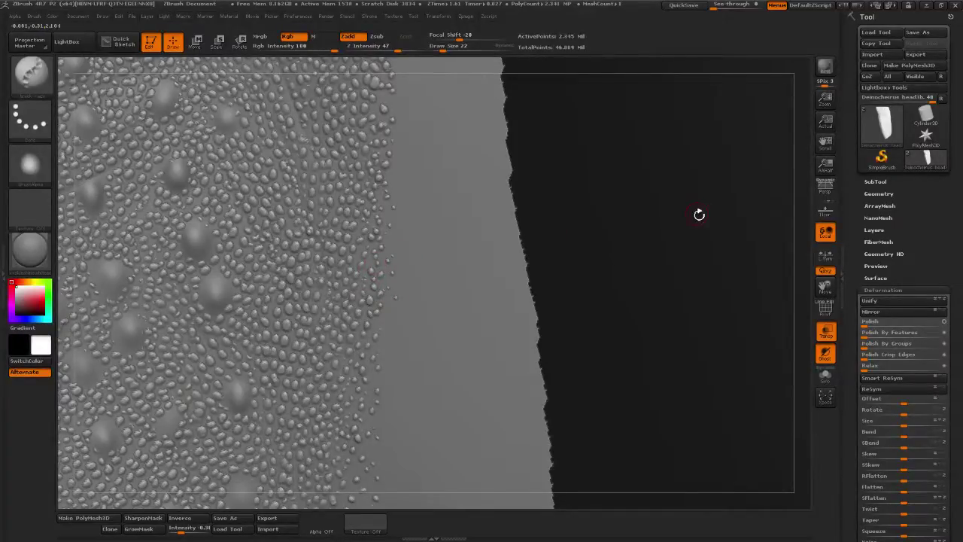
pyautogui.moveTo(637, 220)
pyautogui.mouseDown()
pyautogui.moveTo(528, 270)
pyautogui.moveTo(364, 311)
pyautogui.mouseUp()
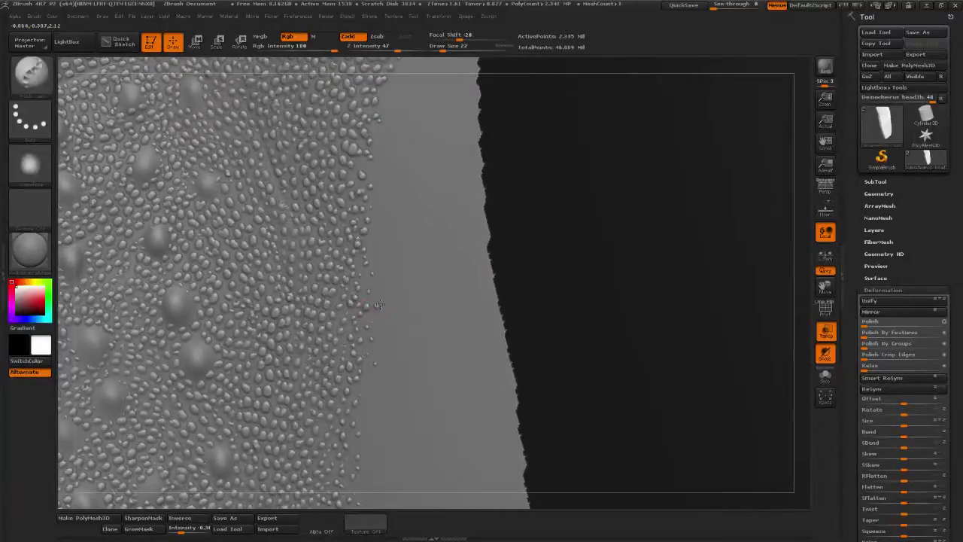
pyautogui.moveTo(582, 239); pyautogui.dragTo(377, 308)
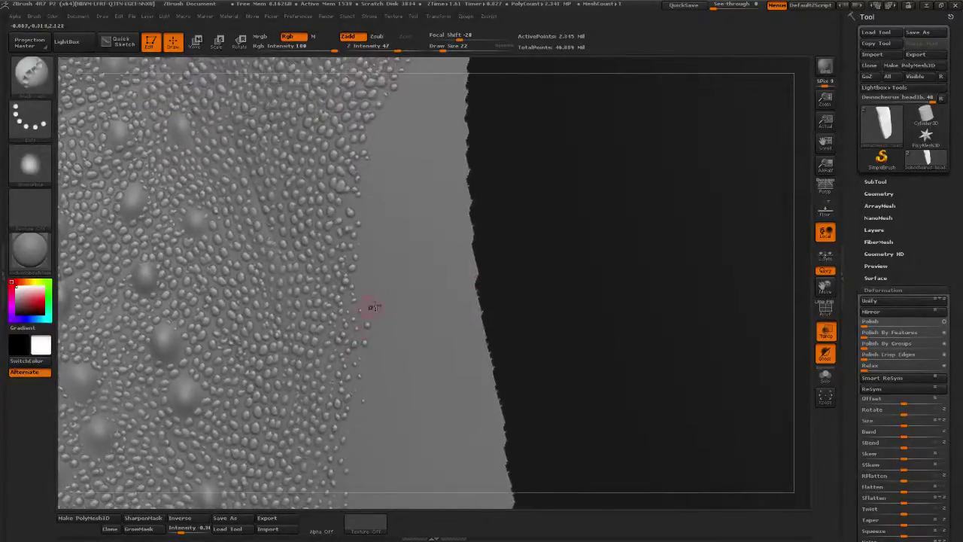
pyautogui.moveTo(614, 248)
pyautogui.mouseDown()
pyautogui.moveTo(615, 272)
pyautogui.moveTo(382, 340)
pyautogui.mouseUp()
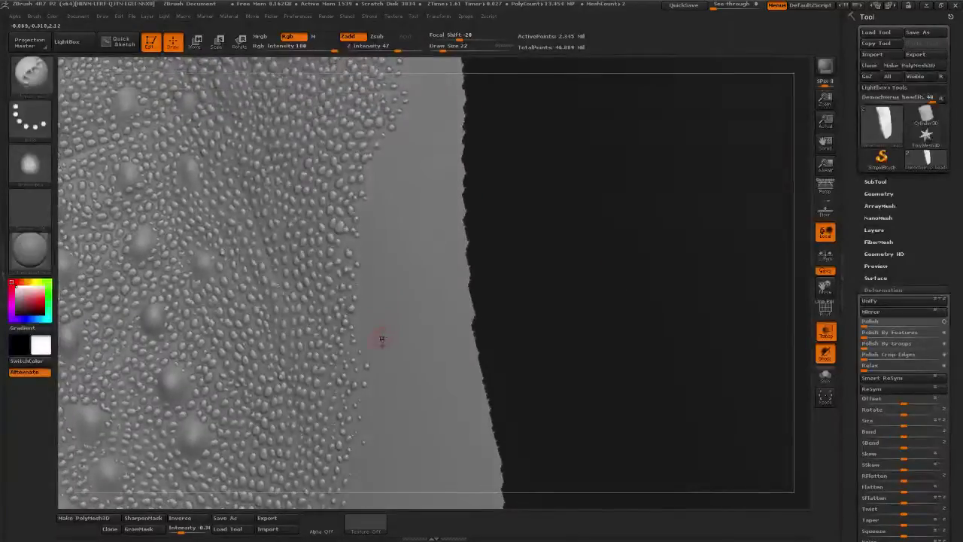
pyautogui.moveTo(597, 255); pyautogui.dragTo(365, 333)
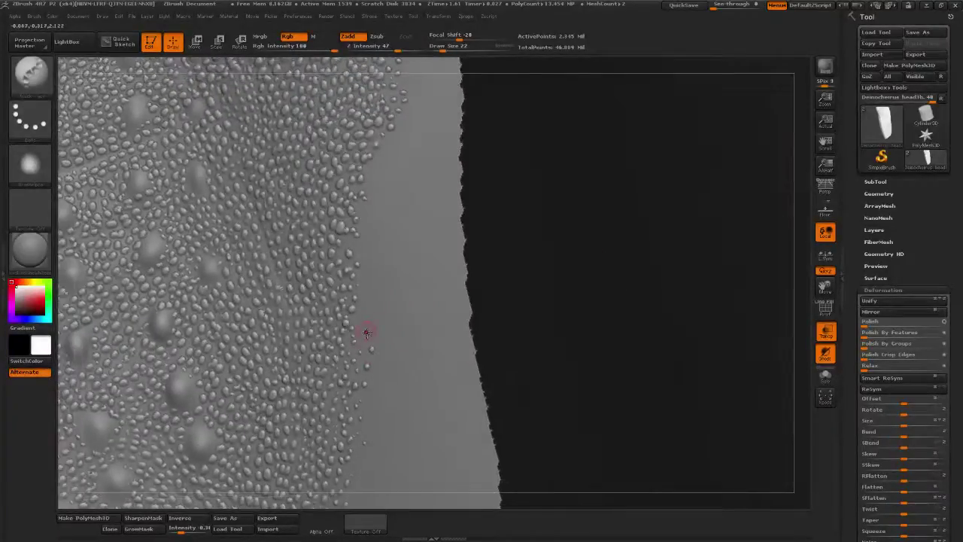
pyautogui.moveTo(546, 258); pyautogui.dragTo(372, 324)
pyautogui.moveTo(473, 290)
pyautogui.mouseDown()
pyautogui.moveTo(540, 274)
pyautogui.moveTo(591, 276)
pyautogui.moveTo(387, 321)
pyautogui.mouseUp()
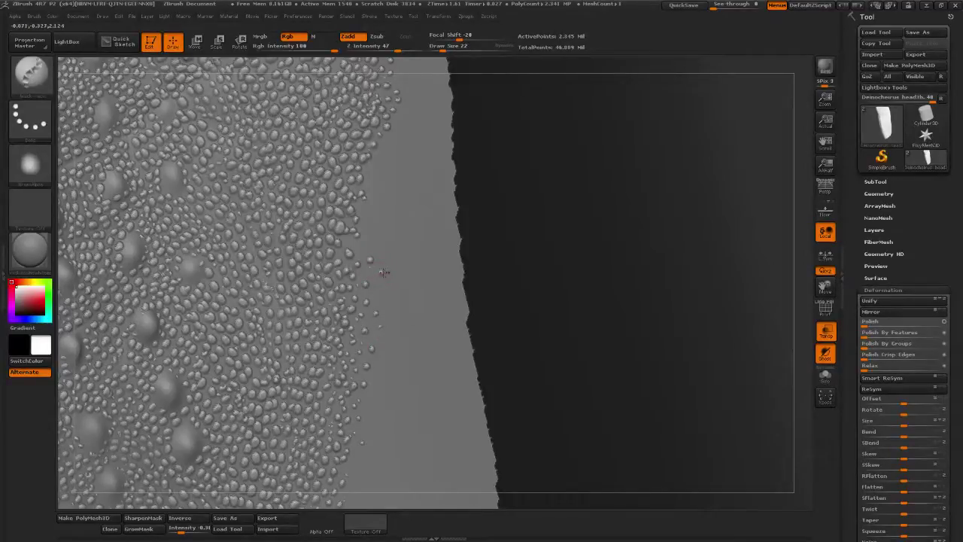
# Add loose small scales to the lower stretch of the first side's border, spreading them sparsely onto the smooth strip
pyautogui.keyDown('alt'); pyautogui.moveTo(611, 239); pyautogui.dragTo(665, 264); pyautogui.keyUp('alt')
pyautogui.keyDown('alt'); pyautogui.moveTo(656, 452); pyautogui.dragTo(620, 167); pyautogui.keyUp('alt')
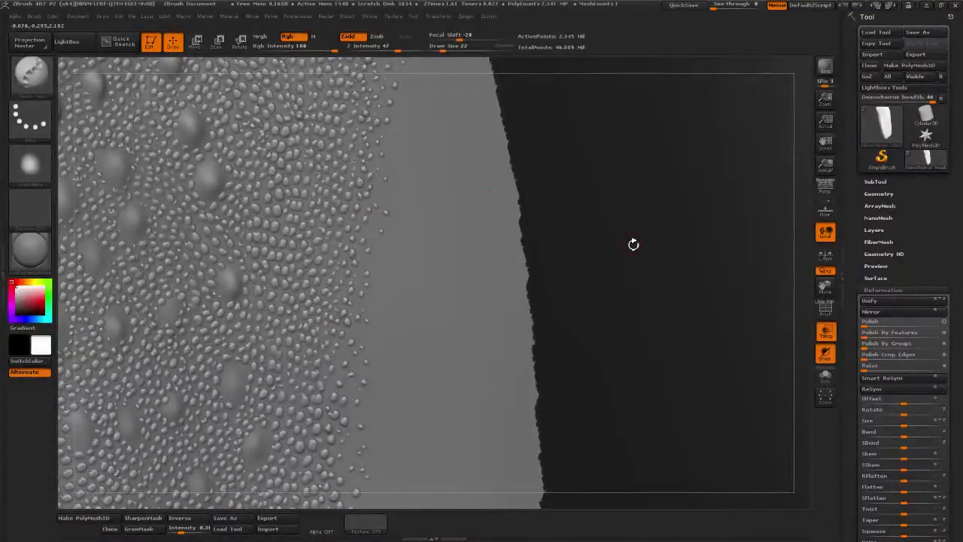
pyautogui.moveTo(594, 294); pyautogui.dragTo(477, 233)
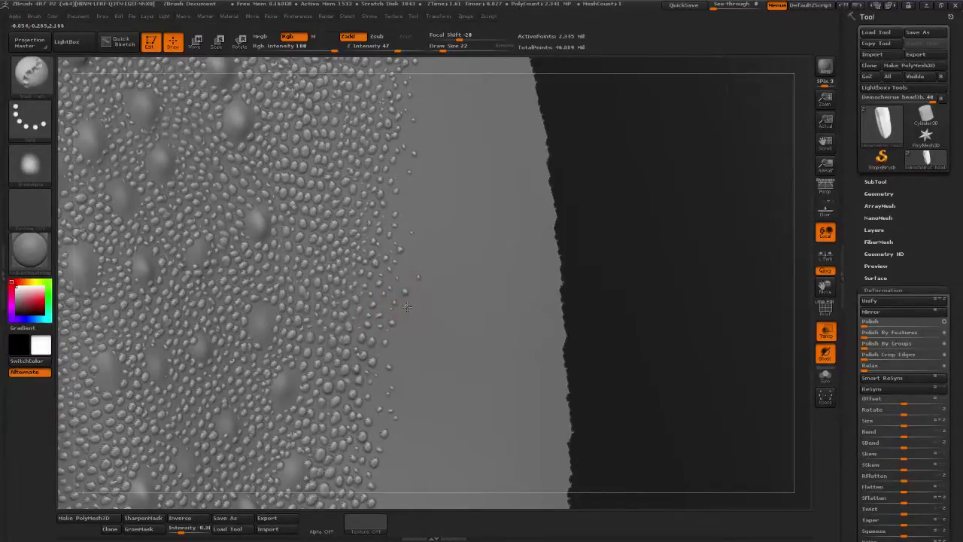
pyautogui.moveTo(432, 439)
pyautogui.keyDown('alt'); pyautogui.mouseDown(button='right')
pyautogui.moveTo(457, 323)
pyautogui.moveTo(423, 316)
pyautogui.moveTo(413, 273)
pyautogui.mouseUp(button='right'); pyautogui.keyUp('alt')
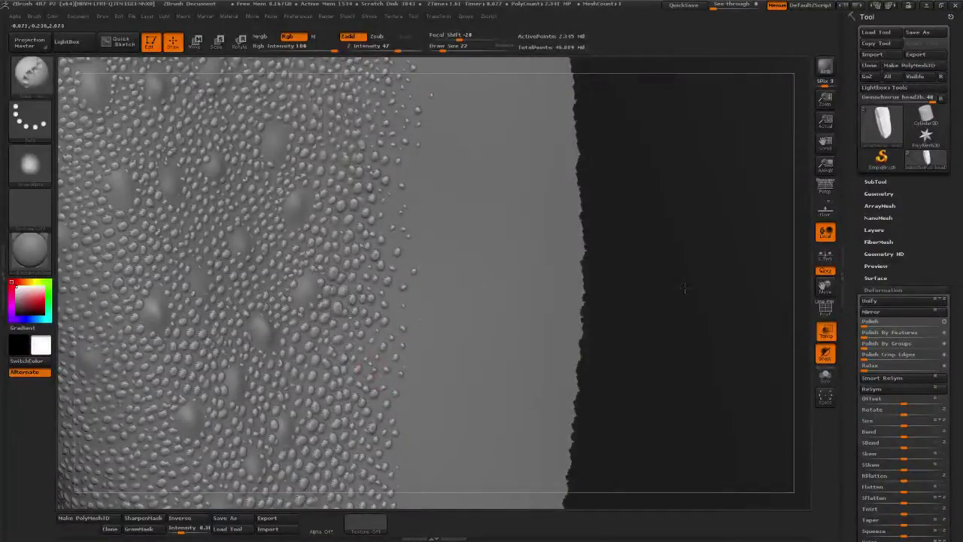
# Continue the sparse small scales down the first side's border beside the curved cut edge near the rounded end
pyautogui.moveTo(652, 298); pyautogui.dragTo(644, 253)
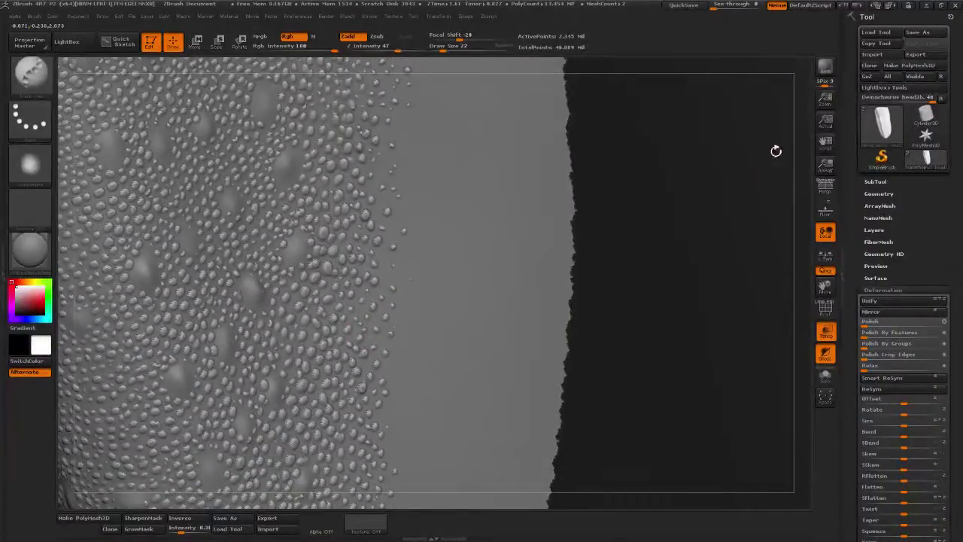
pyautogui.moveTo(686, 278); pyautogui.dragTo(404, 271)
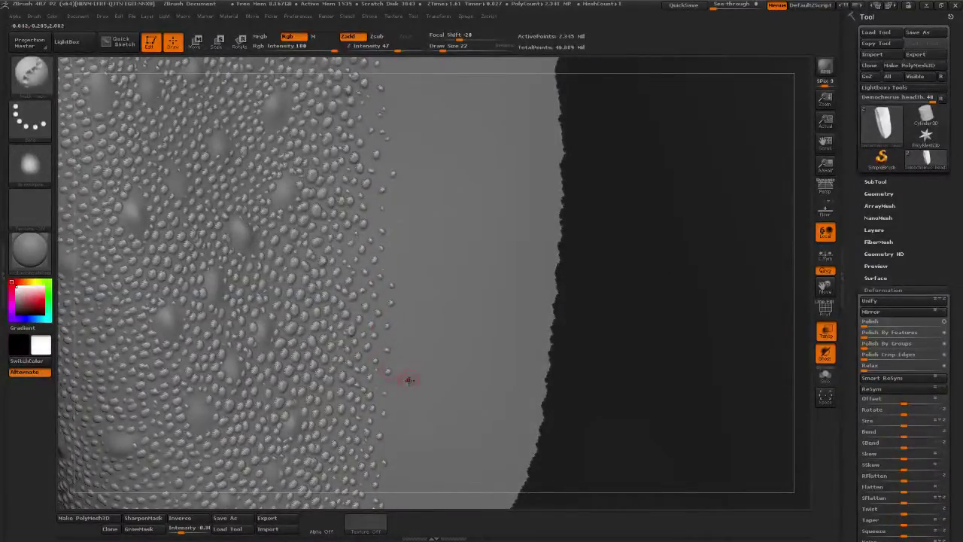
pyautogui.moveTo(574, 328); pyautogui.dragTo(378, 333)
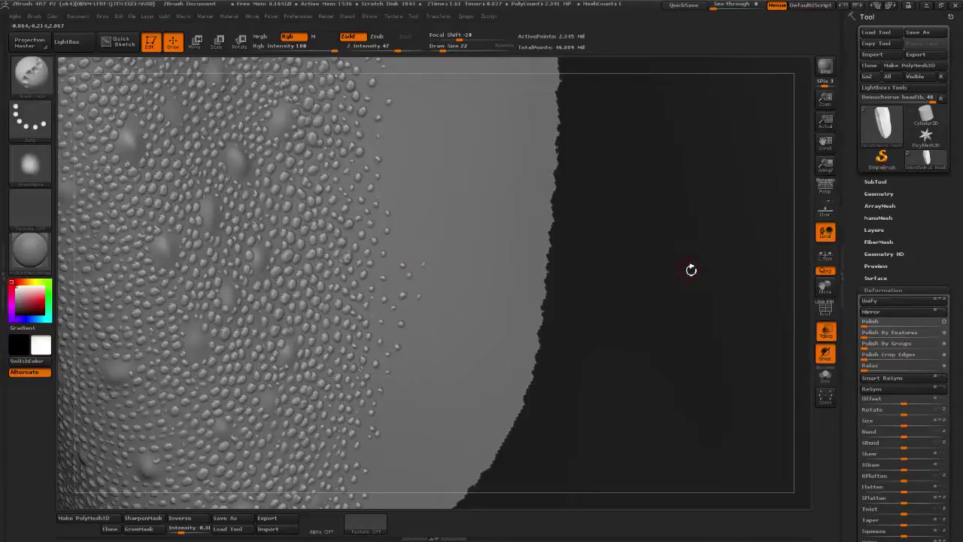
# Scatter loose small scales outside the lower part of the opposite side's border on the smooth strip
pyautogui.moveTo(681, 294); pyautogui.dragTo(666, 324)
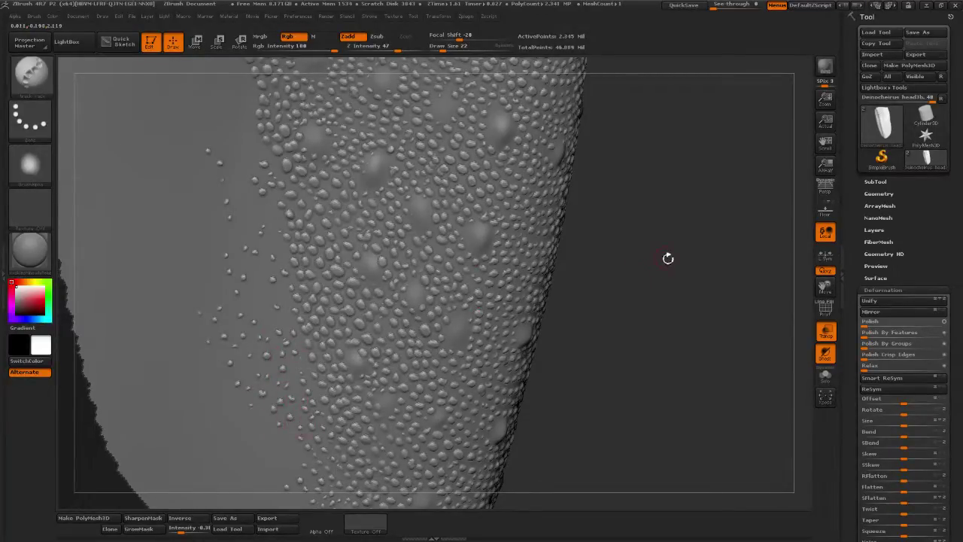
pyautogui.moveTo(668, 257)
pyautogui.keyDown('alt'); pyautogui.mouseDown()
pyautogui.moveTo(672, 282)
pyautogui.moveTo(642, 277)
pyautogui.moveTo(615, 330)
pyautogui.mouseUp(); pyautogui.keyUp('alt')
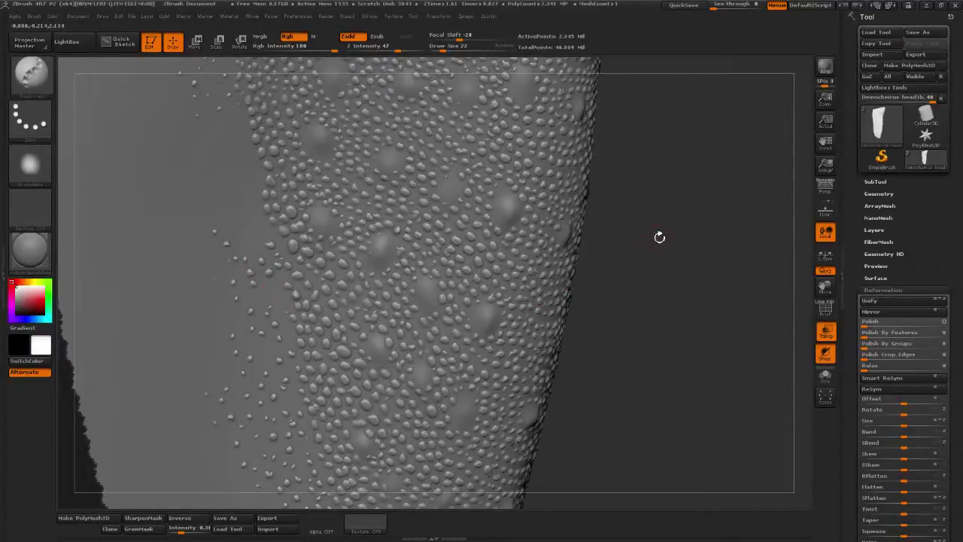
pyautogui.moveTo(660, 236); pyautogui.dragTo(338, 301)
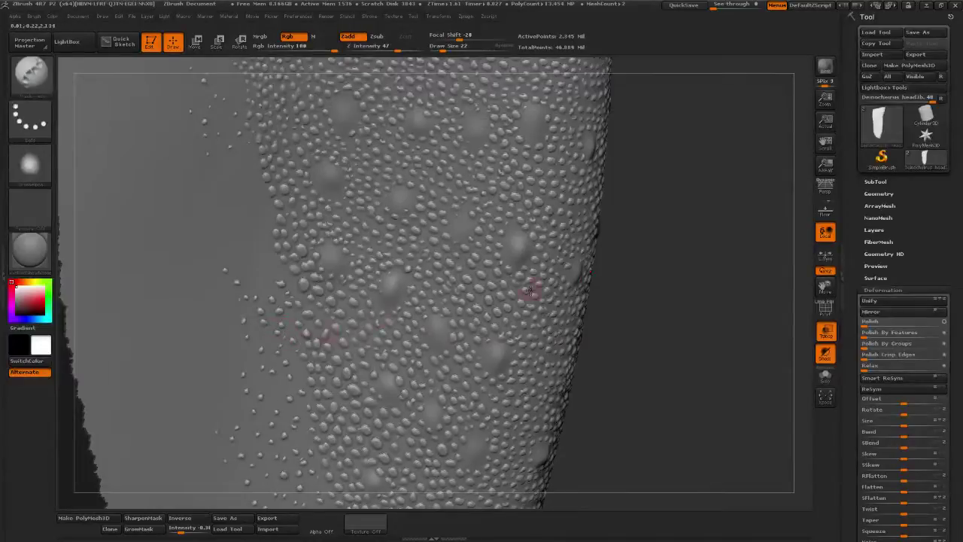
# Fill the bare gap along the opposite side's border with small scales and continue them upward beside the smooth strip
pyautogui.keyDown('alt'); pyautogui.moveTo(641, 226); pyautogui.dragTo(645, 269); pyautogui.keyUp('alt')
pyautogui.click(242, 301)
pyautogui.click(256, 317)
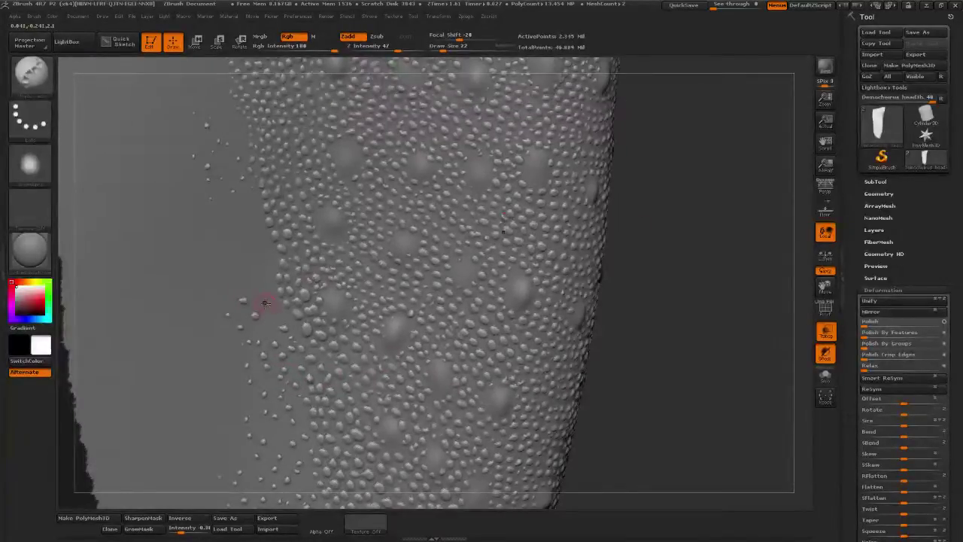
pyautogui.click(263, 303)
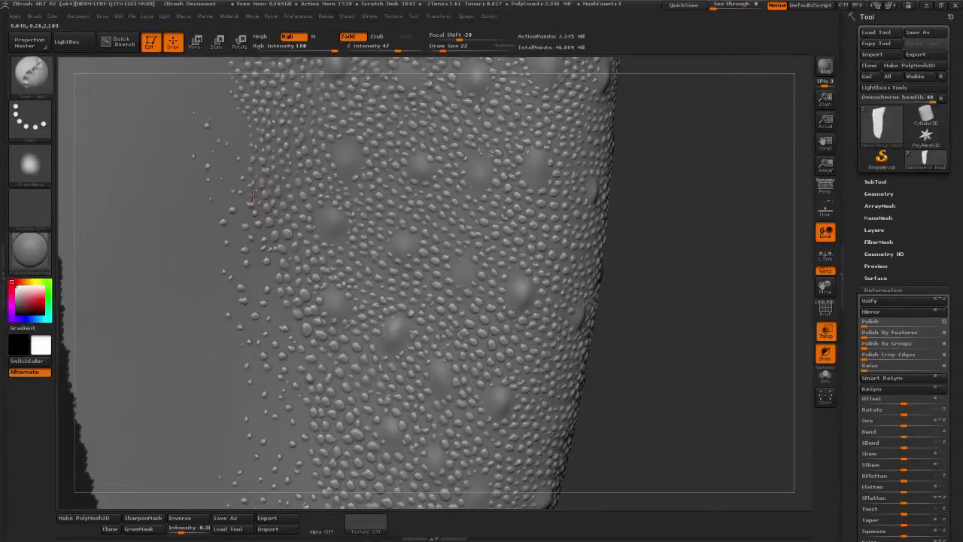
pyautogui.moveTo(710, 238); pyautogui.dragTo(220, 235)
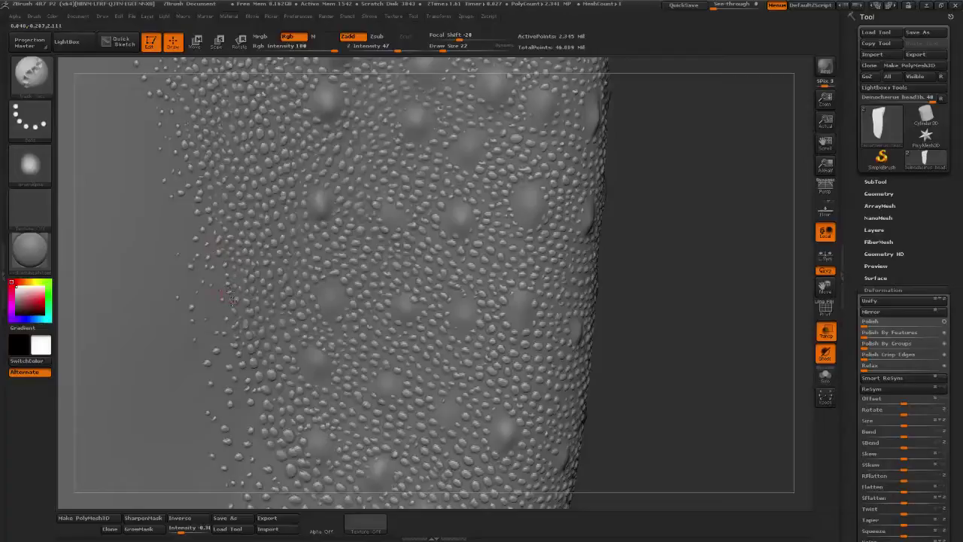
# Examine the scaled borders on both sides and around the pointed end of the piece from several angles
pyautogui.moveTo(674, 230)
pyautogui.keyDown('alt'); pyautogui.mouseDown()
pyautogui.moveTo(697, 271)
pyautogui.moveTo(664, 273)
pyautogui.moveTo(585, 243)
pyautogui.moveTo(571, 279)
pyautogui.mouseUp(); pyautogui.keyUp('alt')
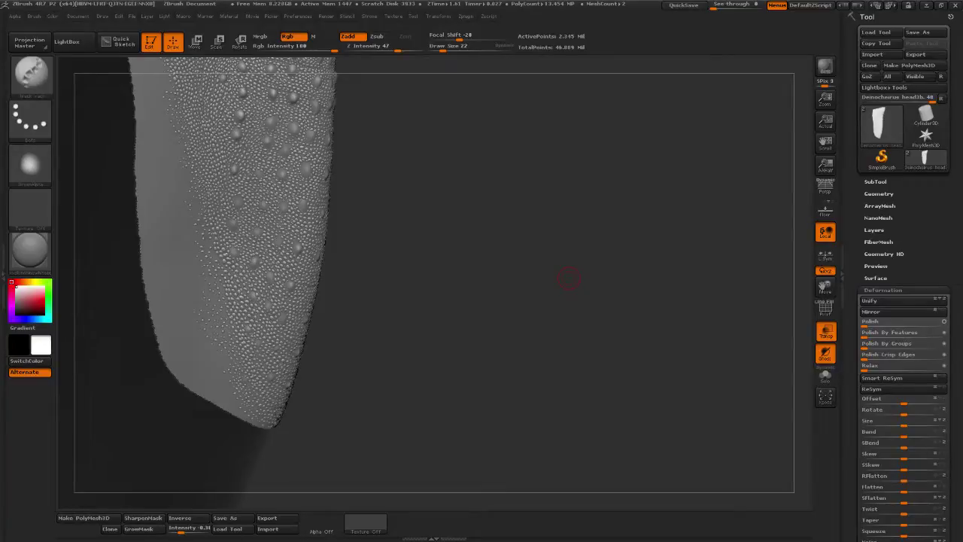
pyautogui.moveTo(507, 306)
pyautogui.mouseDown()
pyautogui.moveTo(411, 311)
pyautogui.moveTo(577, 164)
pyautogui.moveTo(613, 234)
pyautogui.moveTo(587, 290)
pyautogui.moveTo(622, 315)
pyautogui.moveTo(709, 226)
pyautogui.moveTo(776, 261)
pyautogui.mouseUp()
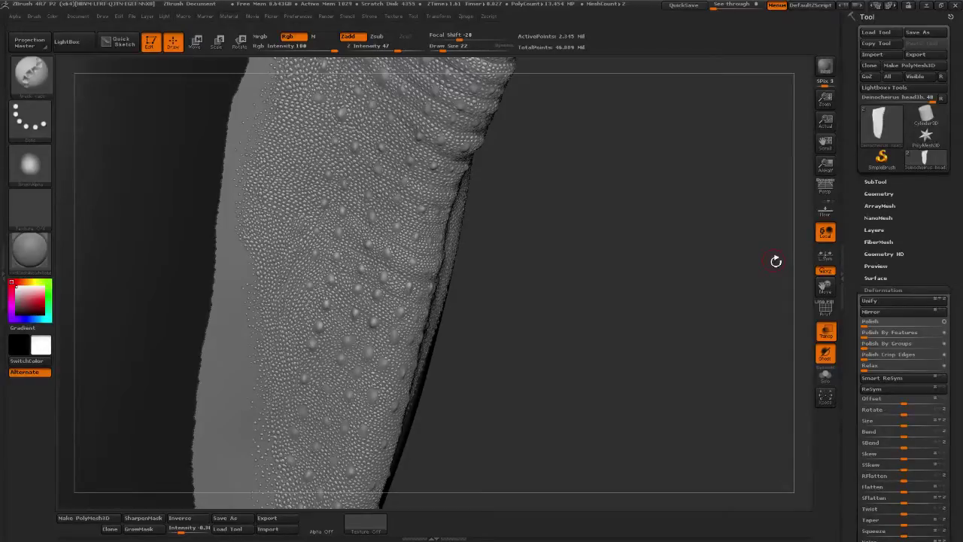
pyautogui.moveTo(528, 336); pyautogui.dragTo(521, 331)
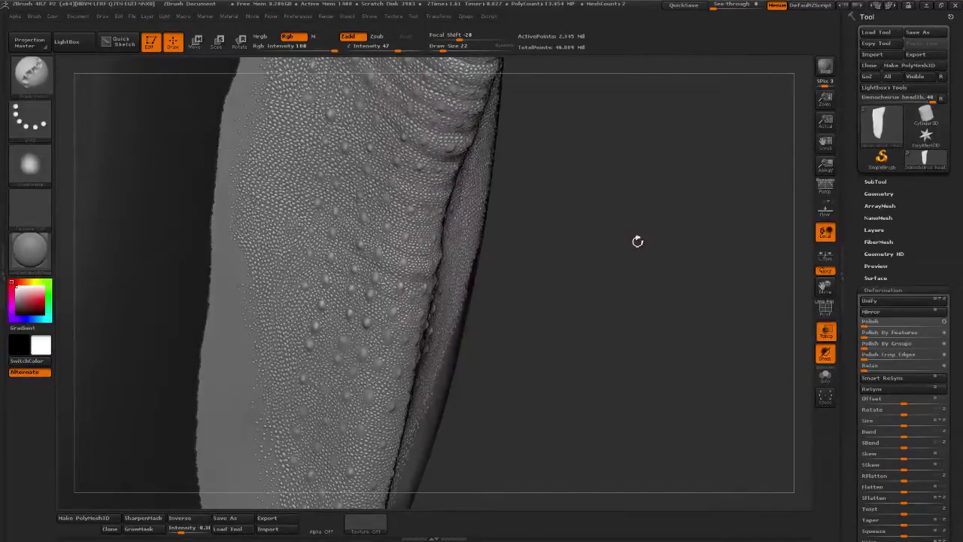
pyautogui.moveTo(637, 241)
pyautogui.mouseDown()
pyautogui.moveTo(578, 343)
pyautogui.moveTo(574, 334)
pyautogui.moveTo(695, 349)
pyautogui.moveTo(709, 207)
pyautogui.moveTo(675, 230)
pyautogui.mouseUp()
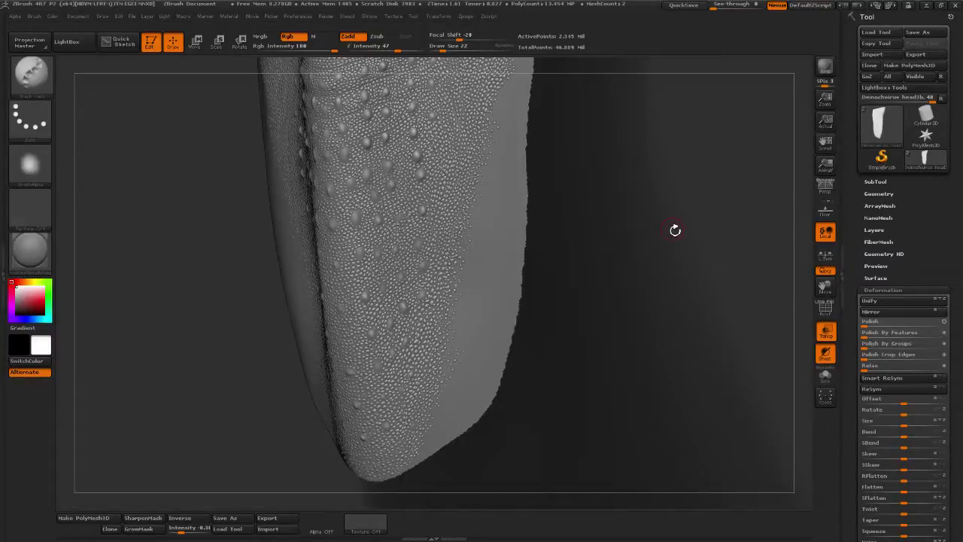
pyautogui.moveTo(635, 311)
pyautogui.mouseDown()
pyautogui.moveTo(659, 325)
pyautogui.moveTo(616, 336)
pyautogui.moveTo(652, 312)
pyautogui.moveTo(643, 291)
pyautogui.mouseUp()
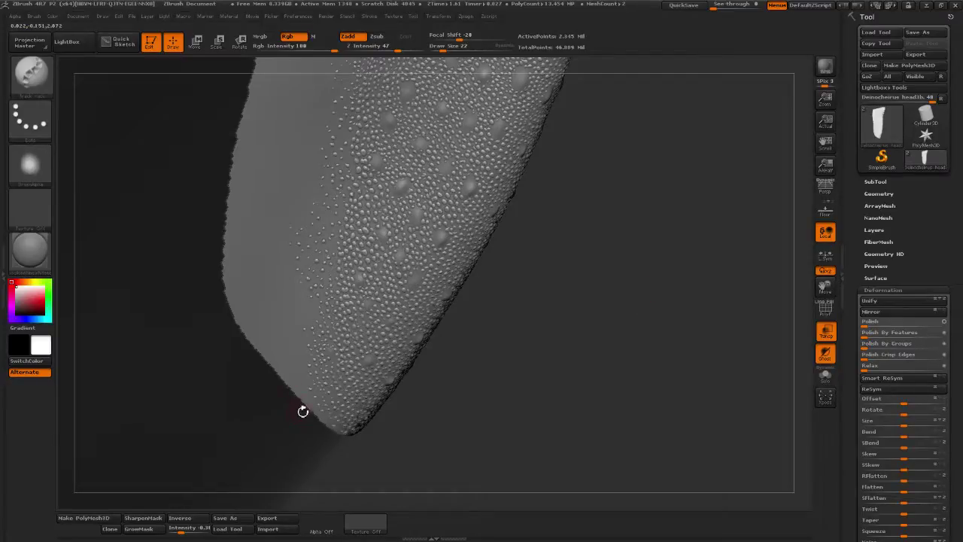
pyautogui.moveTo(514, 340)
pyautogui.mouseDown()
pyautogui.moveTo(491, 271)
pyautogui.moveTo(524, 309)
pyautogui.moveTo(520, 331)
pyautogui.moveTo(537, 348)
pyautogui.moveTo(534, 359)
pyautogui.moveTo(554, 354)
pyautogui.mouseUp()
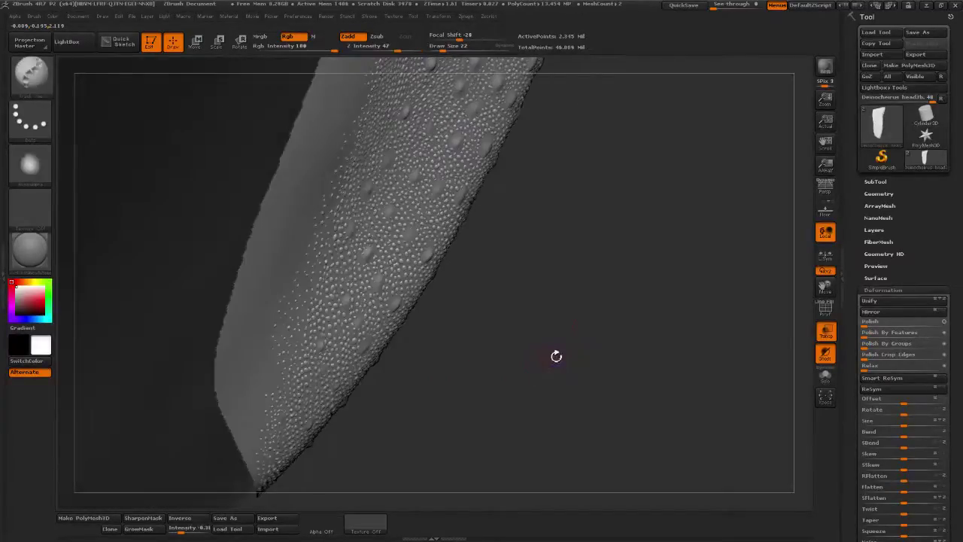
pyautogui.moveTo(607, 303)
pyautogui.mouseDown()
pyautogui.moveTo(520, 297)
pyautogui.moveTo(595, 314)
pyautogui.mouseUp()
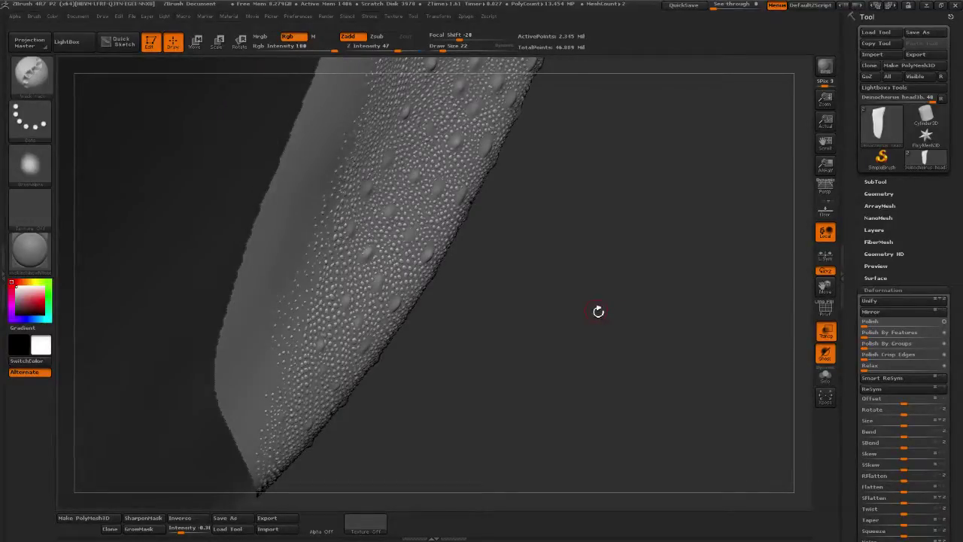
pyautogui.moveTo(520, 251)
pyautogui.mouseDown()
pyautogui.moveTo(497, 226)
pyautogui.moveTo(491, 312)
pyautogui.mouseUp()
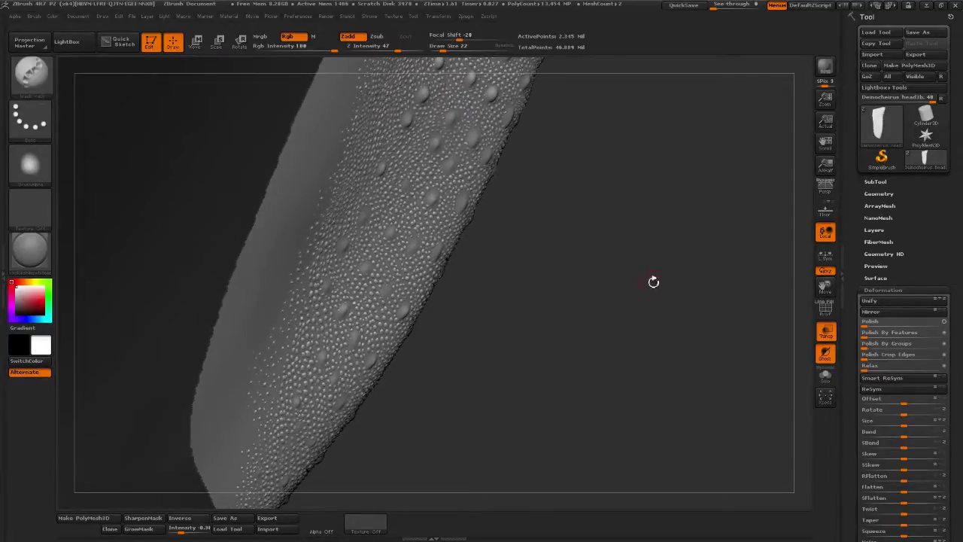
pyautogui.moveTo(495, 267)
pyautogui.mouseDown()
pyautogui.moveTo(490, 344)
pyautogui.moveTo(552, 316)
pyautogui.moveTo(569, 290)
pyautogui.moveTo(600, 374)
pyautogui.moveTo(525, 386)
pyautogui.moveTo(683, 258)
pyautogui.moveTo(719, 309)
pyautogui.moveTo(711, 324)
pyautogui.mouseUp()
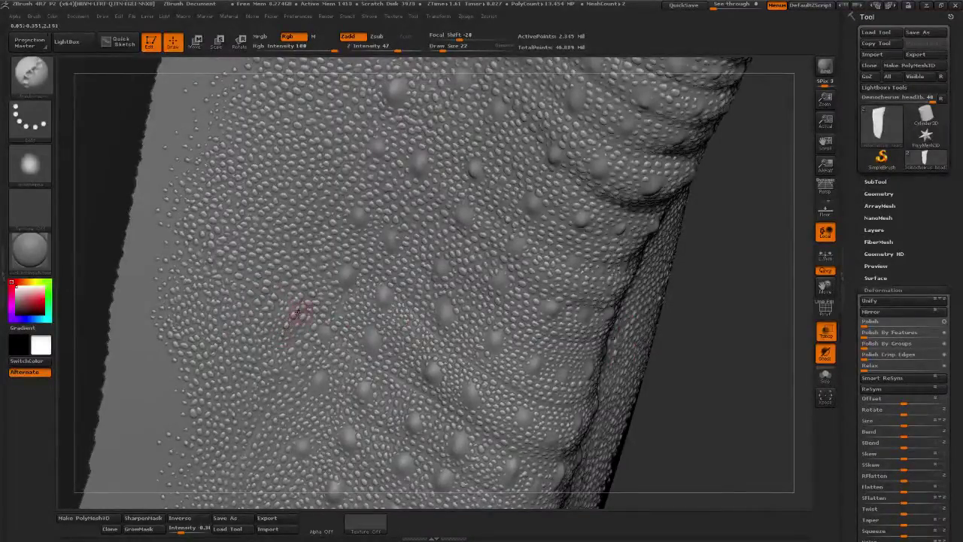
# Inspect the scales, large bumps and skin folds across the middle of the piece up close and from a distance
pyautogui.moveTo(315, 330); pyautogui.dragTo(302, 340)
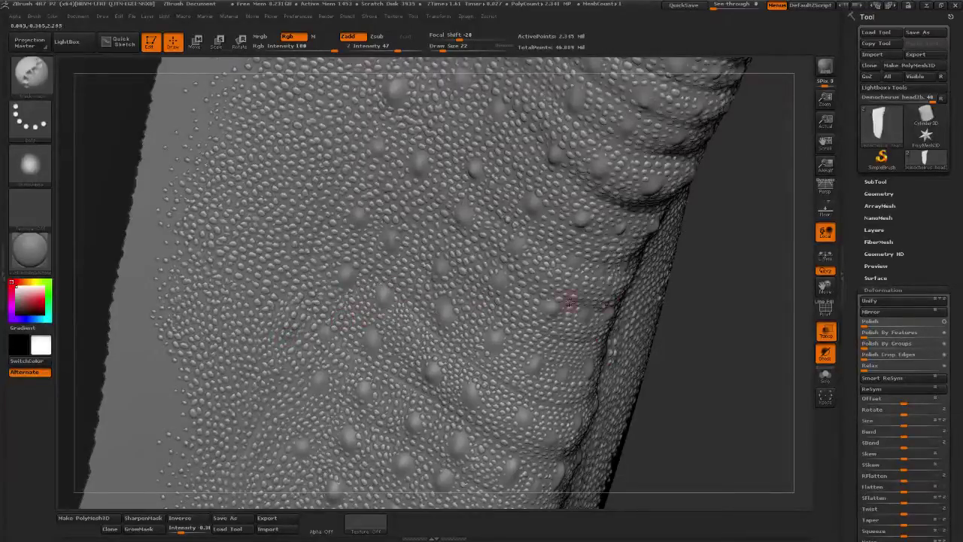
pyautogui.moveTo(739, 315); pyautogui.dragTo(771, 255)
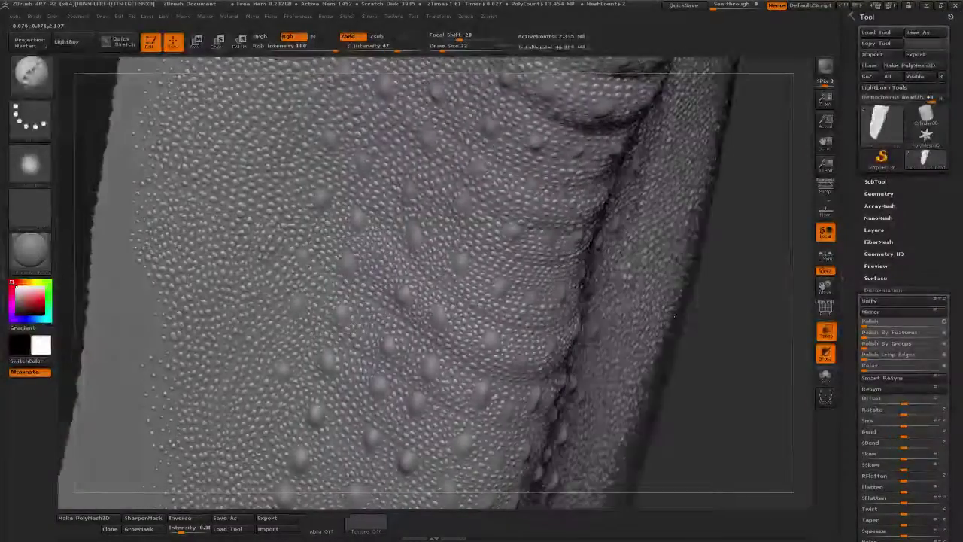
pyautogui.moveTo(675, 316); pyautogui.dragTo(647, 305)
pyautogui.moveTo(123, 390); pyautogui.dragTo(181, 304)
pyautogui.keyDown('alt'); pyautogui.moveTo(135, 393); pyautogui.dragTo(233, 331); pyautogui.keyUp('alt')
pyautogui.moveTo(584, 317)
pyautogui.keyDown('alt'); pyautogui.mouseDown()
pyautogui.moveTo(595, 328)
pyautogui.moveTo(572, 307)
pyautogui.moveTo(649, 291)
pyautogui.moveTo(652, 306)
pyautogui.moveTo(615, 317)
pyautogui.moveTo(627, 320)
pyautogui.moveTo(624, 333)
pyautogui.moveTo(649, 341)
pyautogui.mouseUp(); pyautogui.keyUp('alt')
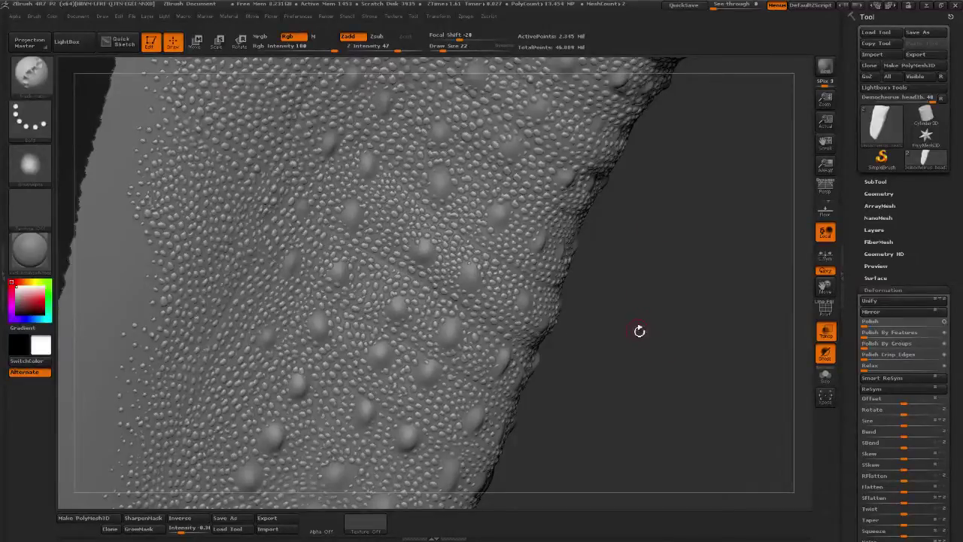
pyautogui.moveTo(558, 214)
pyautogui.mouseDown()
pyautogui.moveTo(573, 249)
pyautogui.moveTo(263, 361)
pyautogui.moveTo(226, 395)
pyautogui.moveTo(292, 395)
pyautogui.mouseUp()
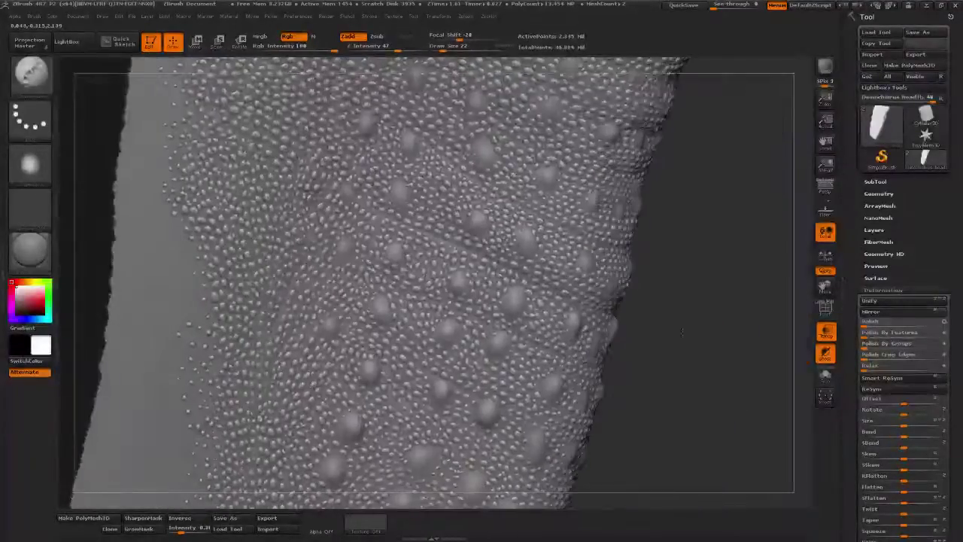
pyautogui.moveTo(700, 330); pyautogui.dragTo(651, 334)
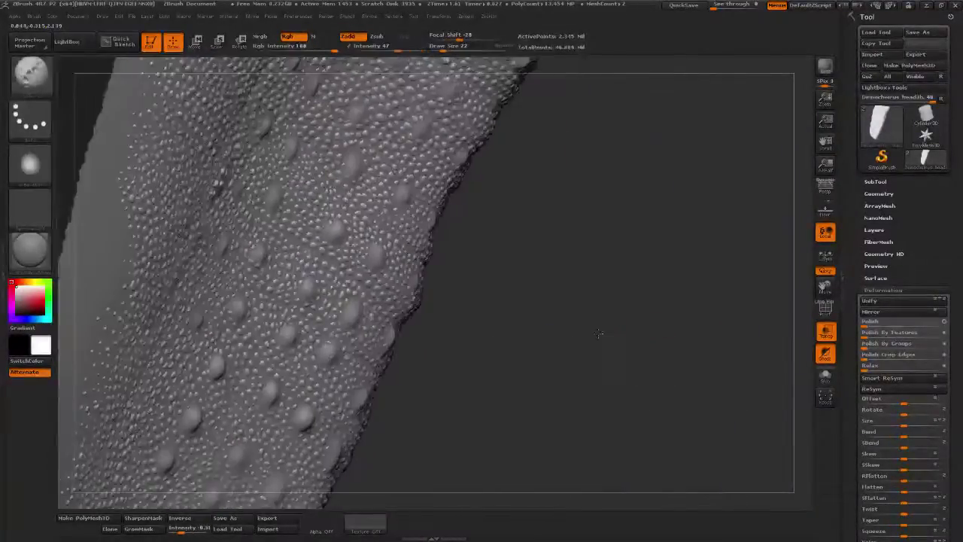
pyautogui.moveTo(604, 333)
pyautogui.mouseDown()
pyautogui.moveTo(587, 333)
pyautogui.moveTo(615, 326)
pyautogui.moveTo(629, 308)
pyautogui.moveTo(620, 381)
pyautogui.moveTo(563, 358)
pyautogui.moveTo(533, 367)
pyautogui.moveTo(608, 361)
pyautogui.mouseUp()
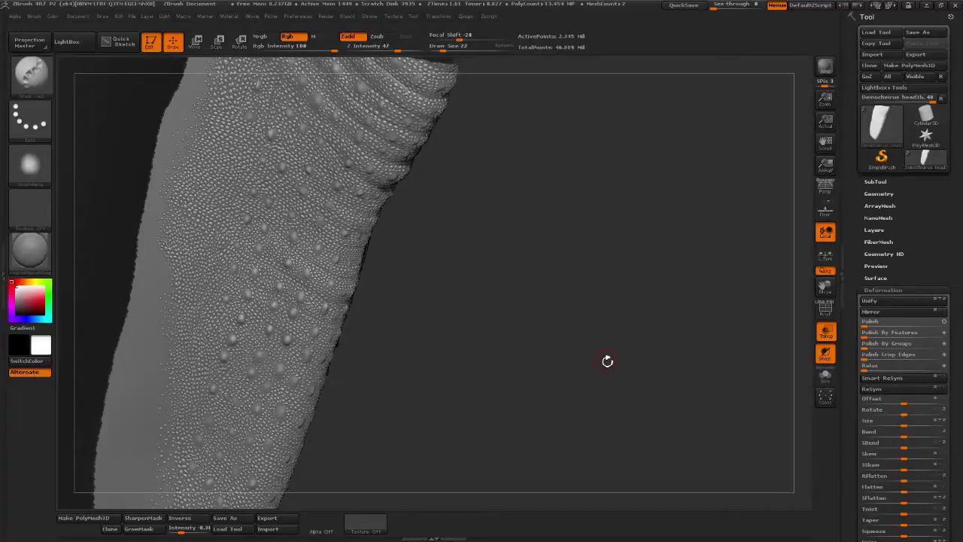
pyautogui.moveTo(607, 363)
pyautogui.mouseDown()
pyautogui.moveTo(339, 332)
pyautogui.moveTo(482, 311)
pyautogui.moveTo(438, 326)
pyautogui.moveTo(518, 329)
pyautogui.moveTo(580, 355)
pyautogui.moveTo(572, 360)
pyautogui.moveTo(621, 306)
pyautogui.moveTo(548, 332)
pyautogui.moveTo(575, 343)
pyautogui.moveTo(497, 360)
pyautogui.moveTo(407, 353)
pyautogui.mouseUp()
pyautogui.moveTo(647, 328)
pyautogui.mouseDown()
pyautogui.moveTo(189, 344)
pyautogui.moveTo(161, 392)
pyautogui.moveTo(360, 390)
pyautogui.moveTo(280, 392)
pyautogui.moveTo(795, 323)
pyautogui.mouseUp()
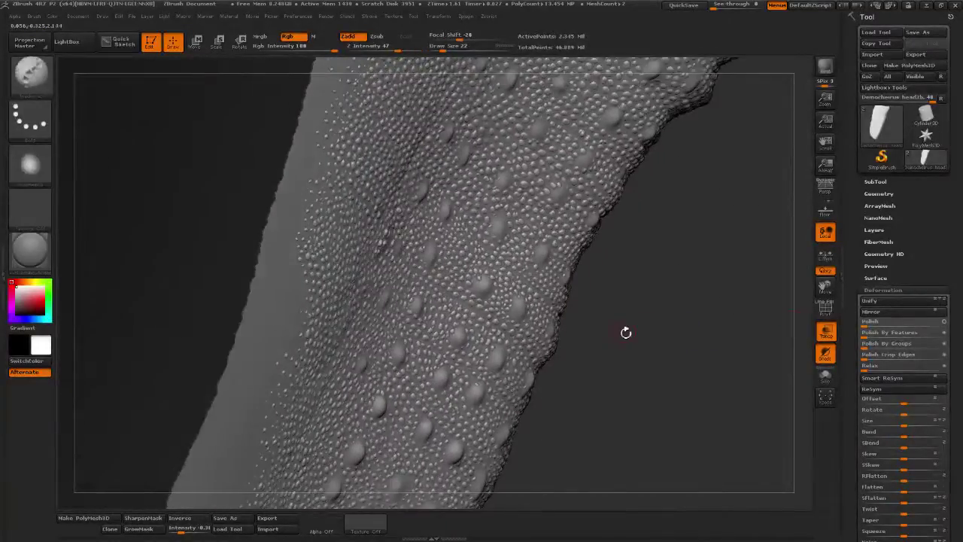
pyautogui.moveTo(625, 332)
pyautogui.mouseDown()
pyautogui.moveTo(649, 332)
pyautogui.moveTo(454, 365)
pyautogui.mouseUp()
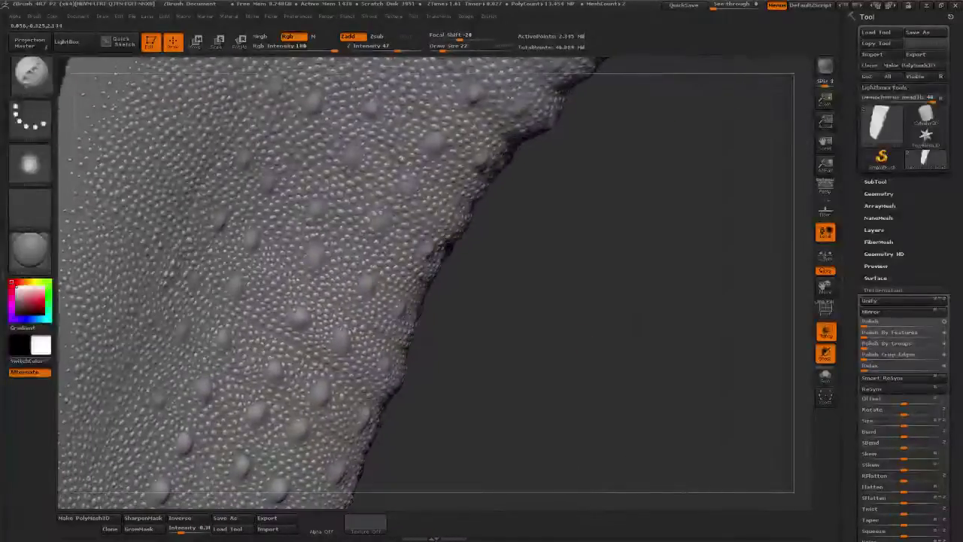
# Show the hidden parts of the model again and view the complete head and neck from the side
pyautogui.moveTo(591, 345)
pyautogui.keyDown('alt'); pyautogui.mouseDown()
pyautogui.moveTo(429, 276)
pyautogui.moveTo(533, 329)
pyautogui.mouseUp(); pyautogui.keyUp('alt')
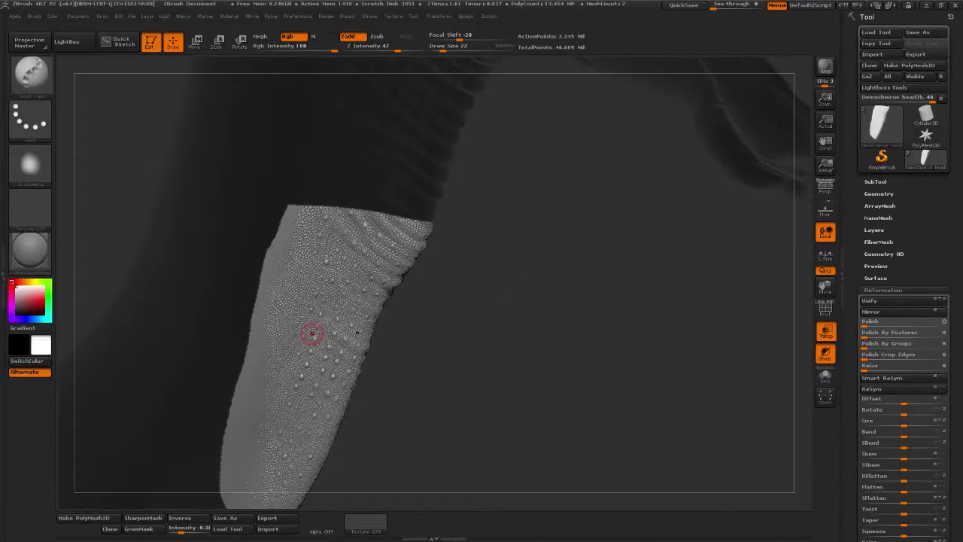
pyautogui.press('a')
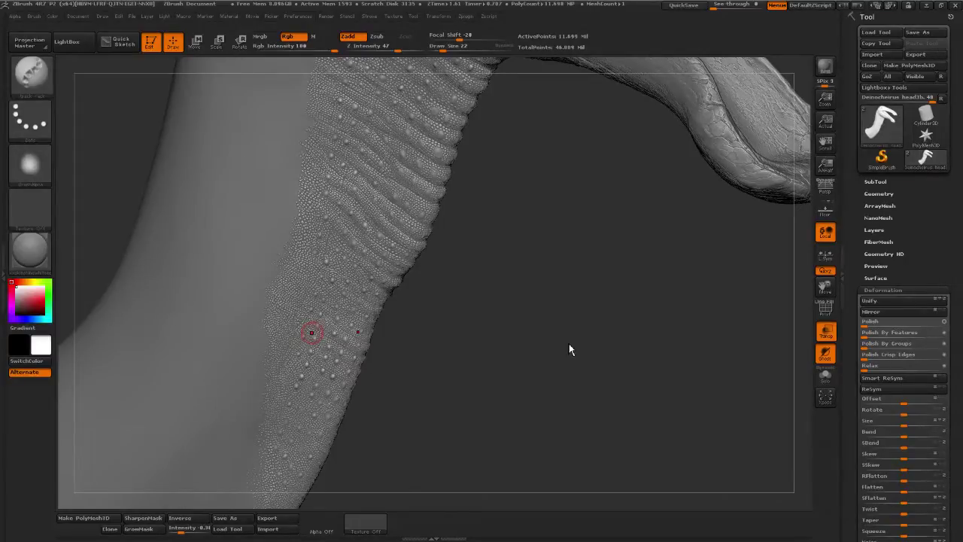
pyautogui.moveTo(534, 347); pyautogui.dragTo(286, 348)
pyautogui.keyDown('alt'); pyautogui.moveTo(656, 324); pyautogui.dragTo(576, 323); pyautogui.keyUp('alt')
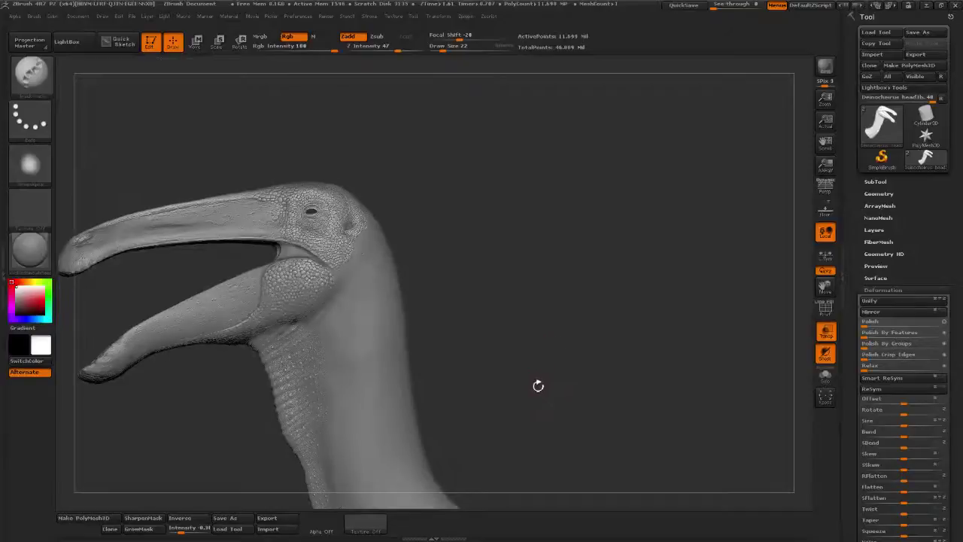
pyautogui.moveTo(539, 387); pyautogui.dragTo(663, 336)
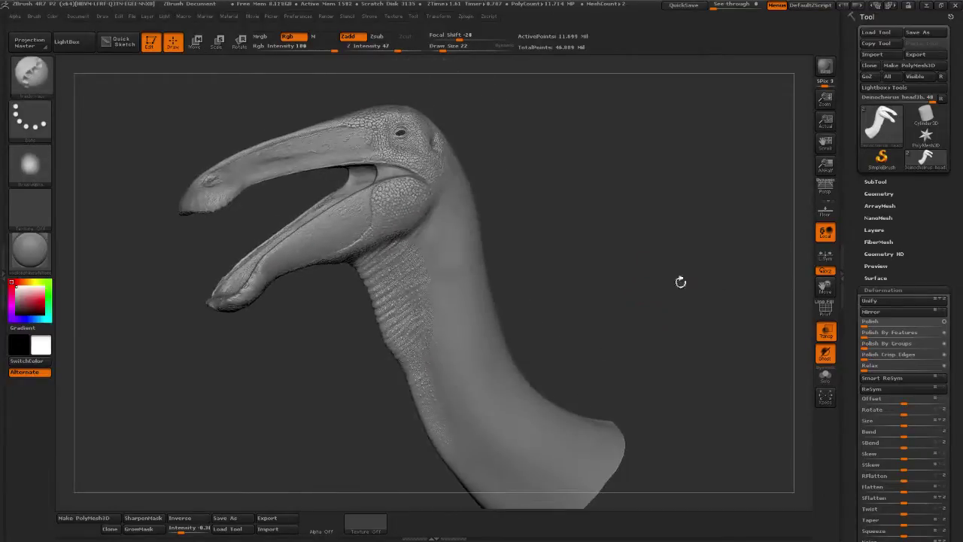
# Save the tool over the existing file Deinocheirus head3.ZTL
pyautogui.click(917, 31)
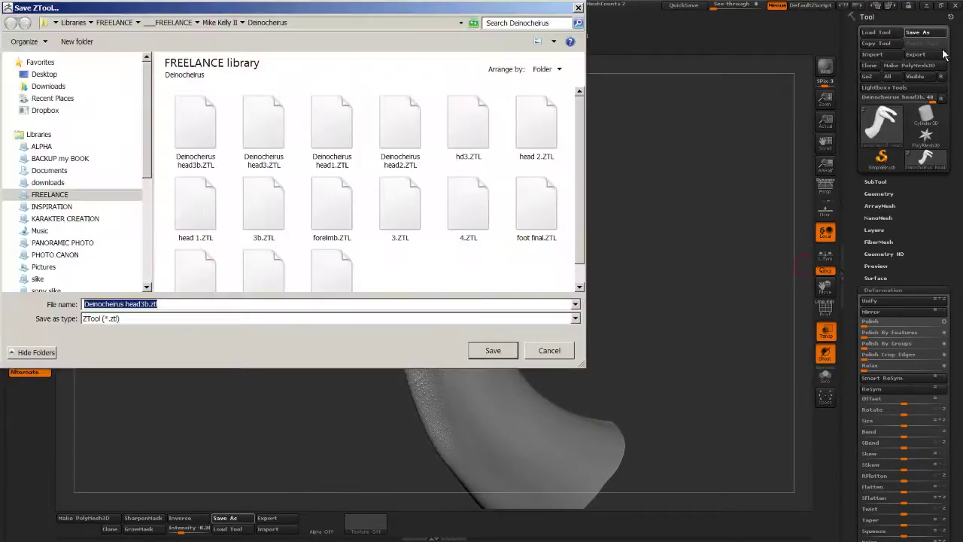
pyautogui.click(267, 128)
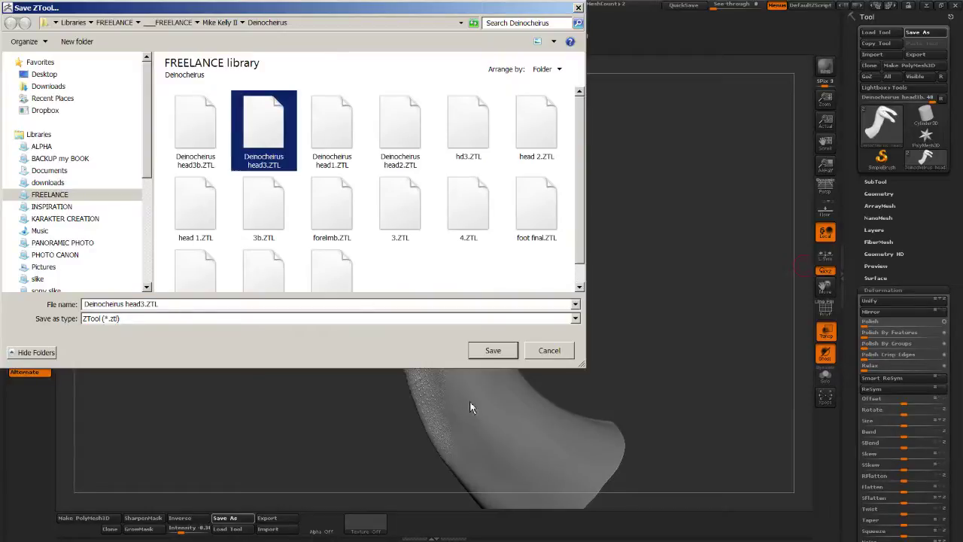
pyautogui.click(493, 352)
pyautogui.click(533, 281)
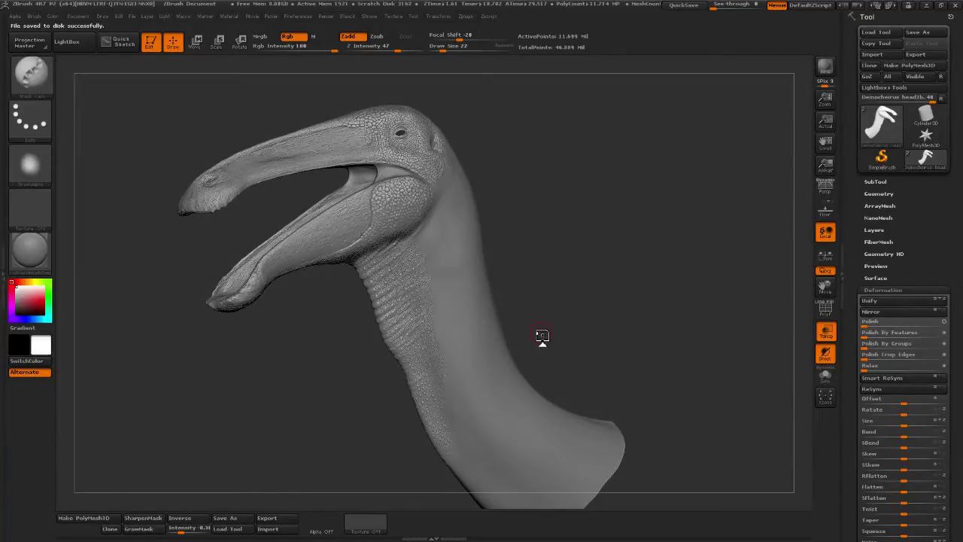
# Examine the detailed head and scaled throat from both sides and up close
pyautogui.moveTo(558, 300)
pyautogui.mouseDown()
pyautogui.moveTo(578, 290)
pyautogui.moveTo(569, 274)
pyautogui.mouseUp()
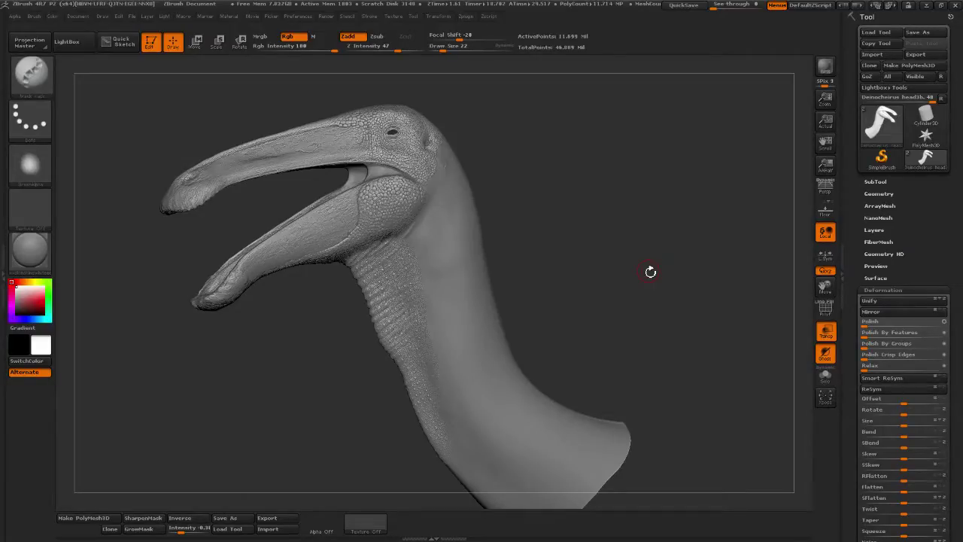
pyautogui.moveTo(570, 252)
pyautogui.mouseDown()
pyautogui.moveTo(611, 311)
pyautogui.moveTo(617, 360)
pyautogui.moveTo(598, 373)
pyautogui.mouseUp()
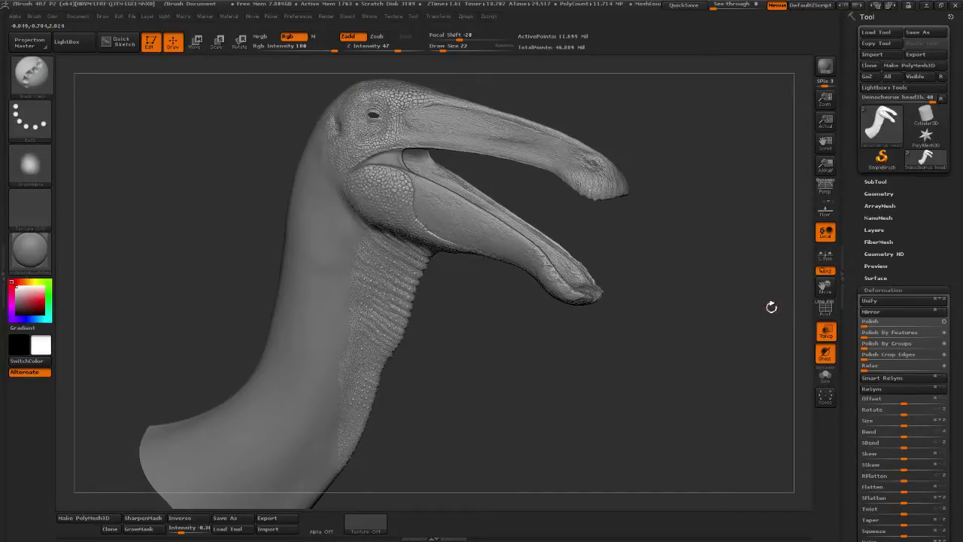
pyautogui.moveTo(640, 314)
pyautogui.mouseDown()
pyautogui.moveTo(638, 327)
pyautogui.moveTo(598, 323)
pyautogui.mouseUp()
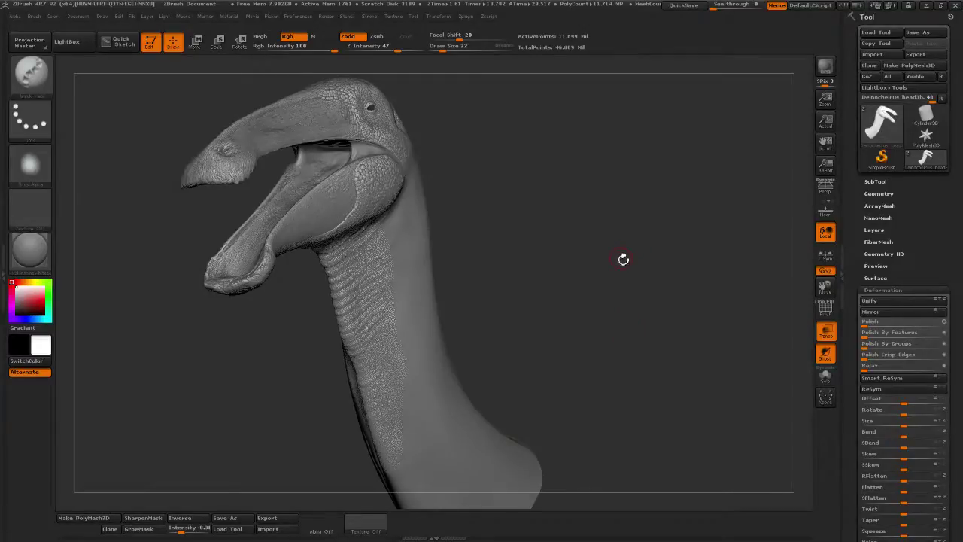
pyautogui.moveTo(623, 259)
pyautogui.mouseDown()
pyautogui.moveTo(537, 262)
pyautogui.moveTo(697, 232)
pyautogui.moveTo(744, 206)
pyautogui.moveTo(730, 213)
pyautogui.mouseUp()
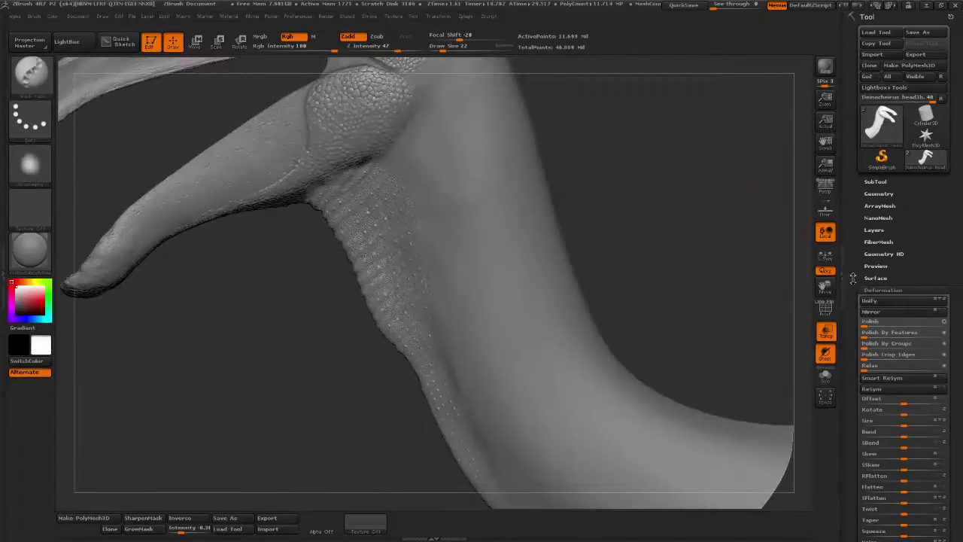
# Lower the model to subdivision level 1 and clone the tool
pyautogui.click(879, 194)
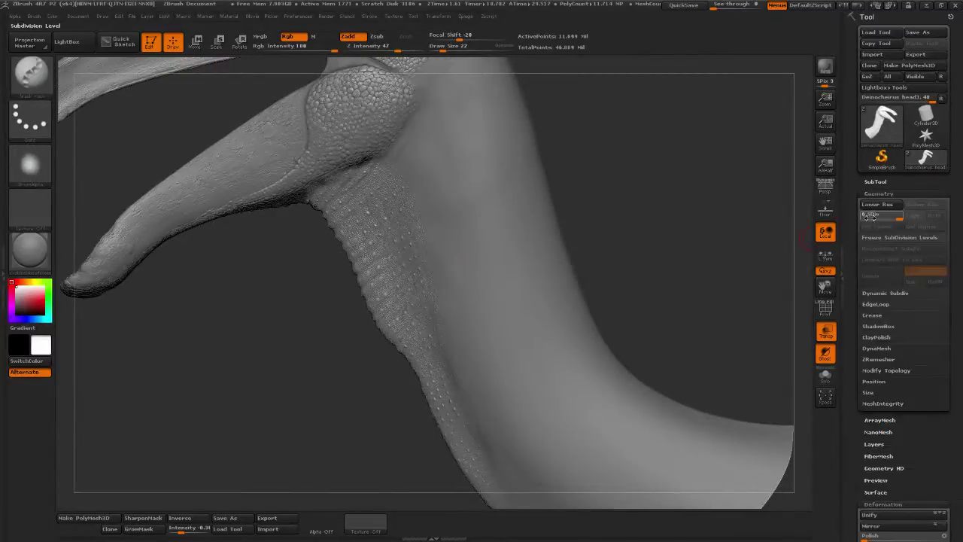
pyautogui.click(865, 216)
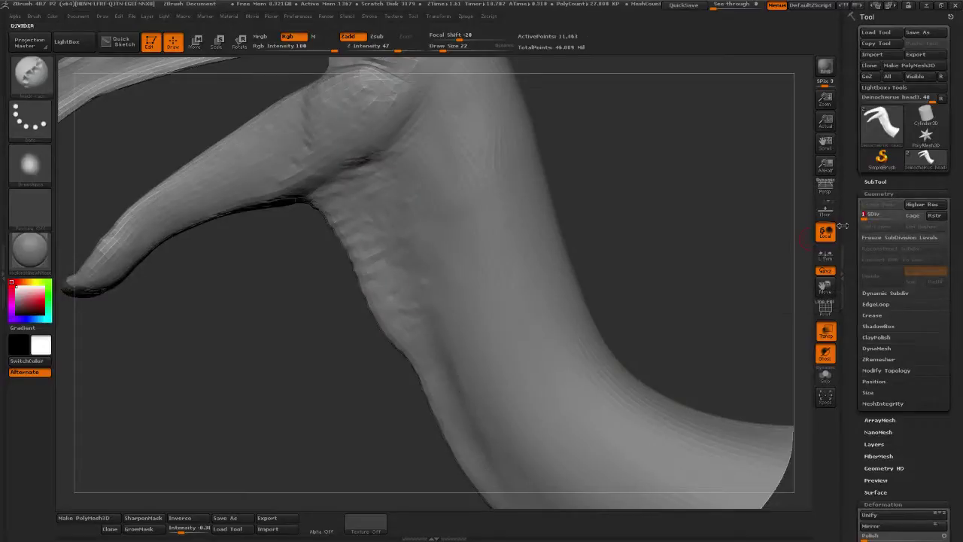
pyautogui.moveTo(633, 245); pyautogui.dragTo(662, 228)
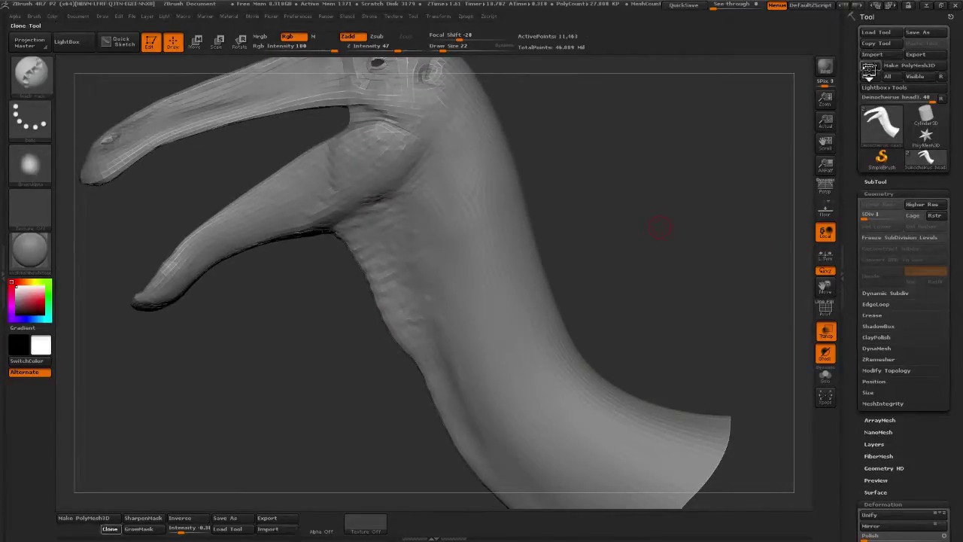
pyautogui.click(870, 66)
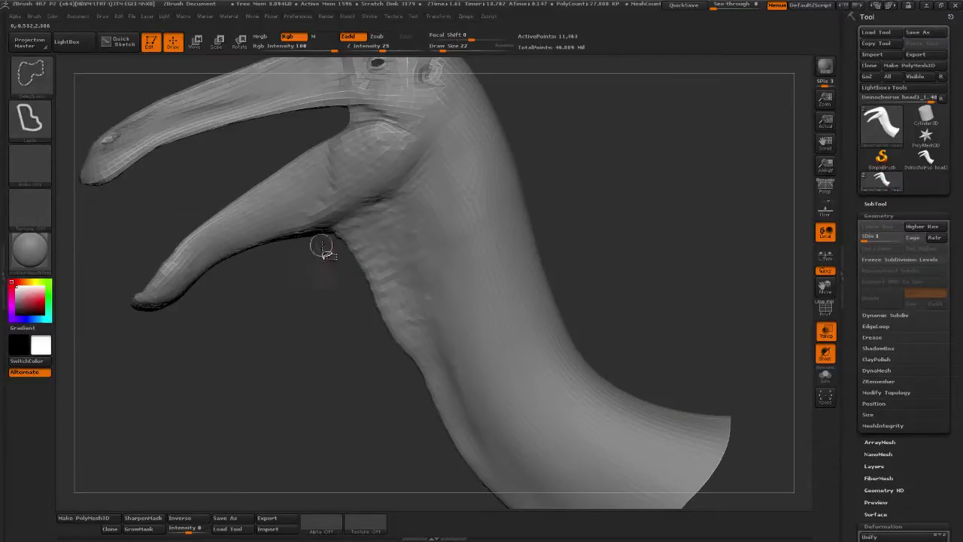
# Isolate the throat and front of the neck with a lasso selection, and hide the protruding polygon rows along the lower jaw
pyautogui.moveTo(268, 277)
pyautogui.keyDown('ctrl'); pyautogui.keyDown('shift'); pyautogui.mouseDown()
pyautogui.moveTo(301, 193)
pyautogui.moveTo(451, 198)
pyautogui.moveTo(506, 343)
pyautogui.moveTo(496, 433)
pyautogui.moveTo(431, 428)
pyautogui.mouseUp(); pyautogui.keyUp('shift'); pyautogui.keyUp('ctrl')
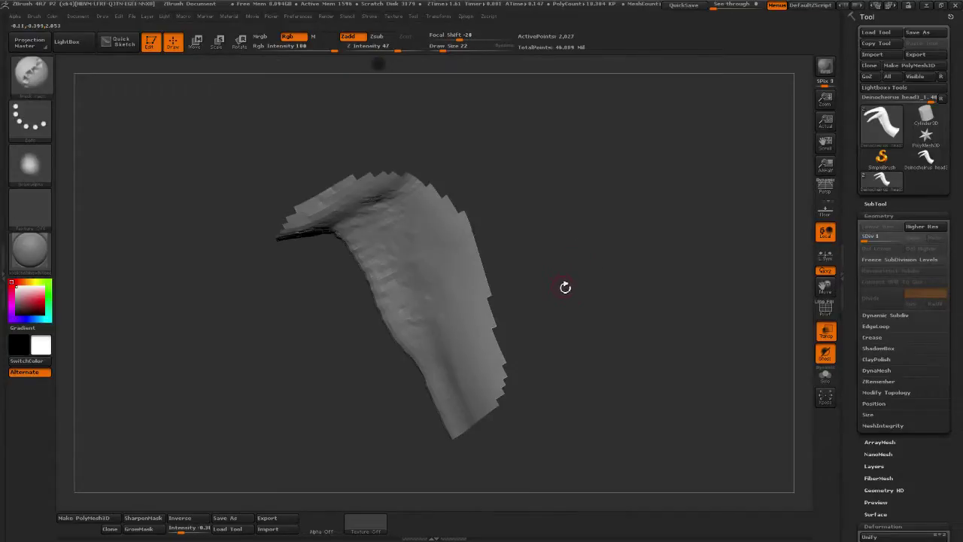
pyautogui.keyDown('alt'); pyautogui.moveTo(602, 331); pyautogui.dragTo(526, 331); pyautogui.keyUp('alt')
pyautogui.keyDown('alt'); pyautogui.moveTo(535, 213); pyautogui.dragTo(607, 375); pyautogui.keyUp('alt')
pyautogui.keyDown('alt'); pyautogui.moveTo(590, 297); pyautogui.dragTo(595, 315); pyautogui.keyUp('alt')
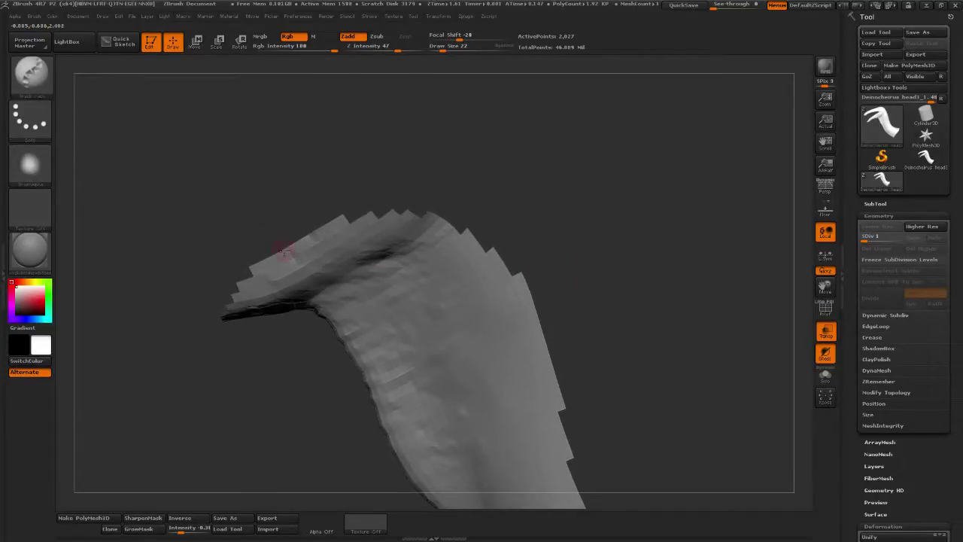
pyautogui.moveTo(205, 269)
pyautogui.keyDown('ctrl'); pyautogui.keyDown('shift'); pyautogui.mouseDown()
pyautogui.moveTo(195, 296)
pyautogui.moveTo(271, 271)
pyautogui.moveTo(371, 213)
pyautogui.mouseUp(); pyautogui.keyUp('shift'); pyautogui.keyUp('ctrl')
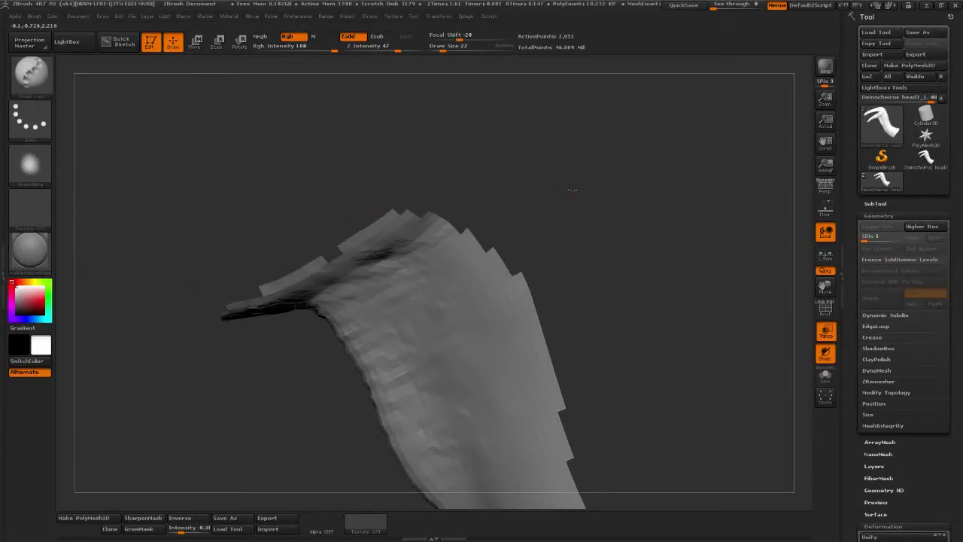
pyautogui.moveTo(572, 190)
pyautogui.keyDown('alt'); pyautogui.mouseDown()
pyautogui.moveTo(567, 176)
pyautogui.moveTo(589, 217)
pyautogui.mouseUp(); pyautogui.keyUp('alt')
pyautogui.moveTo(263, 275)
pyautogui.keyDown('ctrl'); pyautogui.keyDown('shift'); pyautogui.mouseDown()
pyautogui.moveTo(248, 299)
pyautogui.moveTo(421, 207)
pyautogui.mouseUp(); pyautogui.keyUp('shift'); pyautogui.keyUp('ctrl')
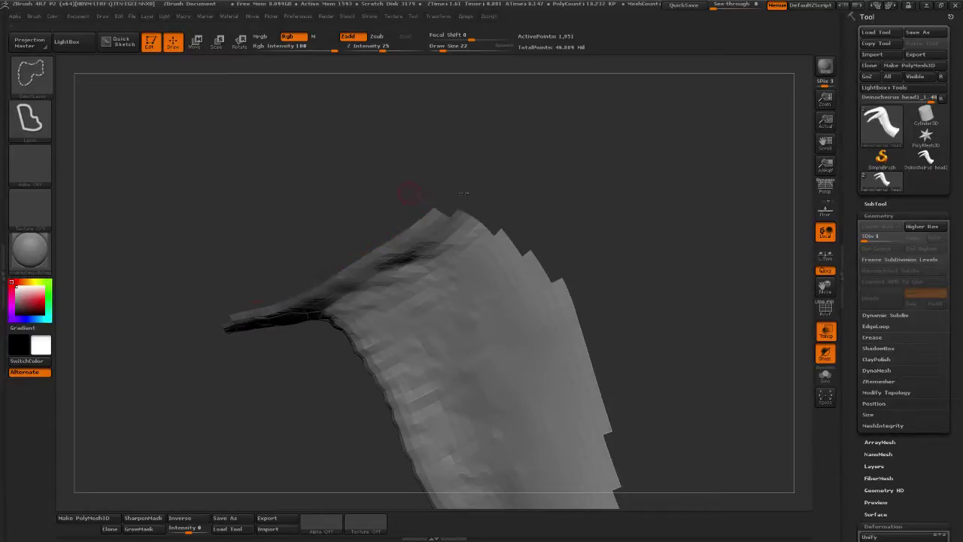
# Hide the uneven polygons at the patch's front end under the jaw and along its upper jaw border
pyautogui.moveTo(725, 256)
pyautogui.mouseDown()
pyautogui.moveTo(823, 275)
pyautogui.moveTo(354, 392)
pyautogui.moveTo(305, 387)
pyautogui.moveTo(318, 408)
pyautogui.moveTo(294, 447)
pyautogui.mouseUp()
pyautogui.hotkey('ctrl', 'shift')
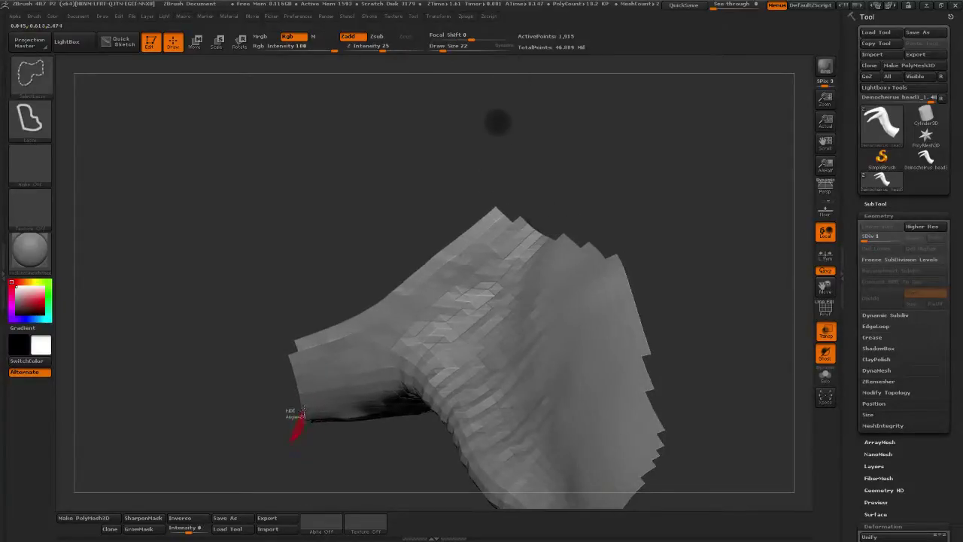
pyautogui.keyDown('ctrl'); pyautogui.keyDown('alt'); pyautogui.keyDown('shift'); pyautogui.moveTo(303, 412); pyautogui.dragTo(299, 340); pyautogui.keyUp('shift'); pyautogui.keyUp('alt'); pyautogui.keyUp('ctrl')
pyautogui.moveTo(366, 443)
pyautogui.mouseDown()
pyautogui.moveTo(370, 473)
pyautogui.moveTo(406, 472)
pyautogui.mouseUp()
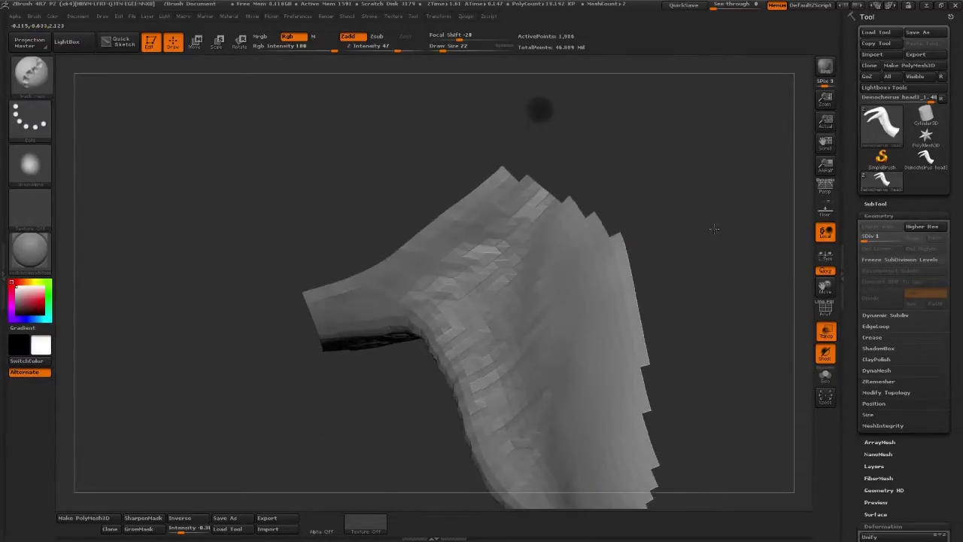
pyautogui.moveTo(715, 228)
pyautogui.mouseDown()
pyautogui.moveTo(700, 244)
pyautogui.moveTo(697, 228)
pyautogui.moveTo(682, 278)
pyautogui.moveTo(659, 272)
pyautogui.mouseUp()
pyautogui.hotkey('ctrl', 'shift')
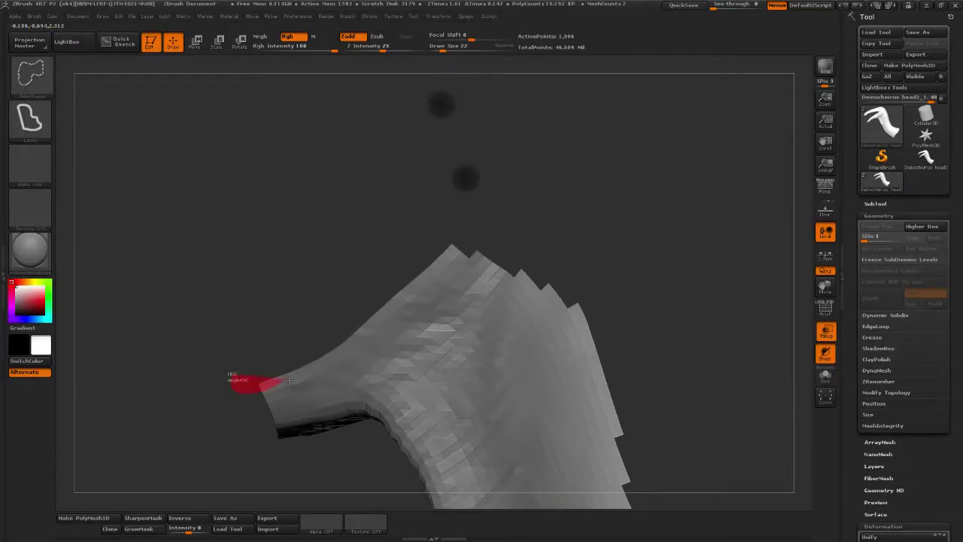
pyautogui.moveTo(289, 382)
pyautogui.keyDown('ctrl'); pyautogui.keyDown('shift'); pyautogui.mouseDown()
pyautogui.moveTo(439, 269)
pyautogui.moveTo(443, 217)
pyautogui.mouseUp(); pyautogui.keyUp('shift'); pyautogui.keyUp('ctrl')
pyautogui.moveTo(719, 282)
pyautogui.mouseDown()
pyautogui.moveTo(718, 299)
pyautogui.moveTo(659, 236)
pyautogui.mouseUp()
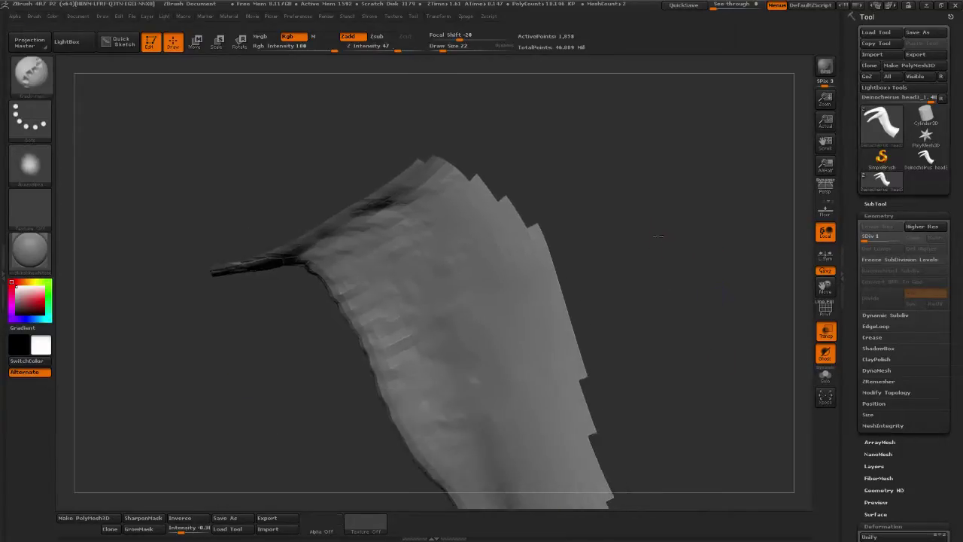
pyautogui.moveTo(675, 296); pyautogui.dragTo(597, 271)
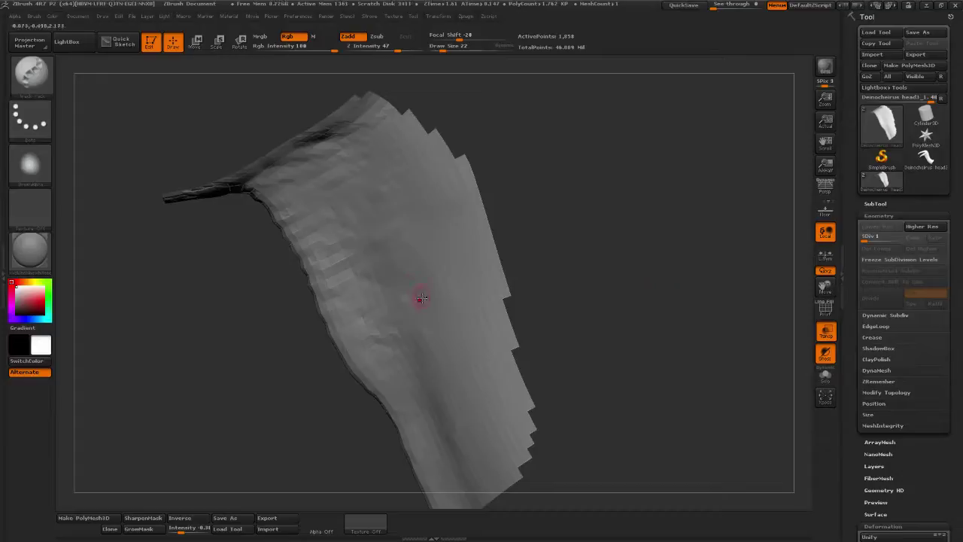
# Hide the stepped polygons along the patch's border on the side of the neck until the edge runs smooth
pyautogui.keyDown('ctrl'); pyautogui.keyDown('alt'); pyautogui.keyDown('shift'); pyautogui.moveTo(571, 351); pyautogui.dragTo(536, 358); pyautogui.keyUp('shift'); pyautogui.keyUp('alt'); pyautogui.keyUp('ctrl')
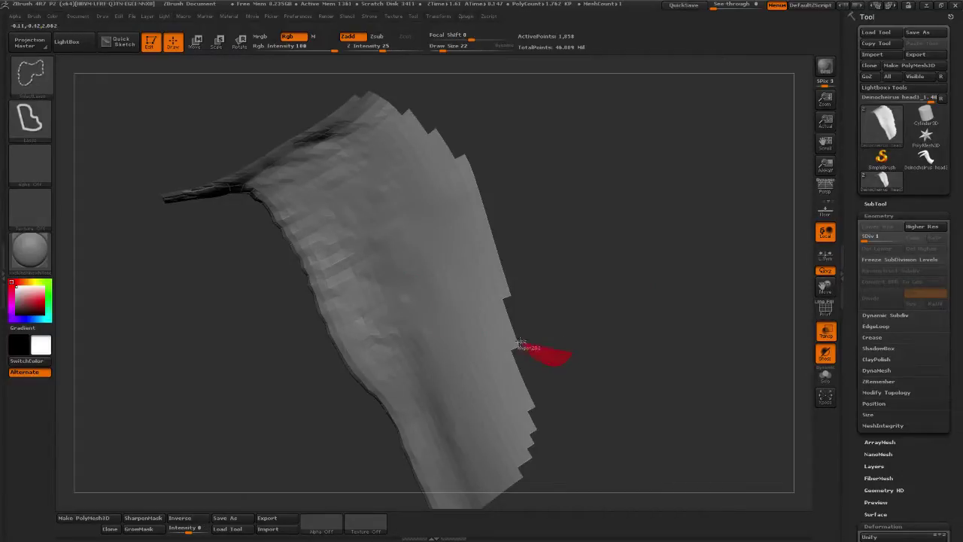
pyautogui.moveTo(503, 315)
pyautogui.keyDown('ctrl'); pyautogui.keyDown('alt'); pyautogui.keyDown('shift'); pyautogui.mouseDown()
pyautogui.moveTo(470, 125)
pyautogui.moveTo(503, 160)
pyautogui.moveTo(500, 175)
pyautogui.mouseUp(); pyautogui.keyUp('shift'); pyautogui.keyUp('alt'); pyautogui.keyUp('ctrl')
pyautogui.keyDown('ctrl'); pyautogui.keyDown('shift'); pyautogui.moveTo(418, 112); pyautogui.dragTo(405, 121); pyautogui.keyUp('shift'); pyautogui.keyUp('ctrl')
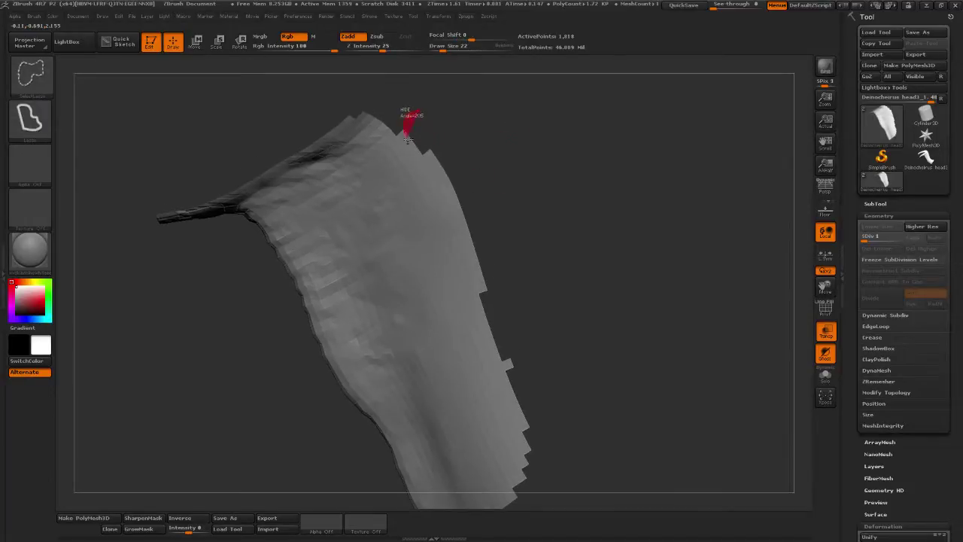
pyautogui.keyDown('ctrl'); pyautogui.keyDown('alt'); pyautogui.keyDown('shift'); pyautogui.moveTo(450, 195); pyautogui.dragTo(476, 255); pyautogui.keyUp('shift'); pyautogui.keyUp('alt'); pyautogui.keyUp('ctrl')
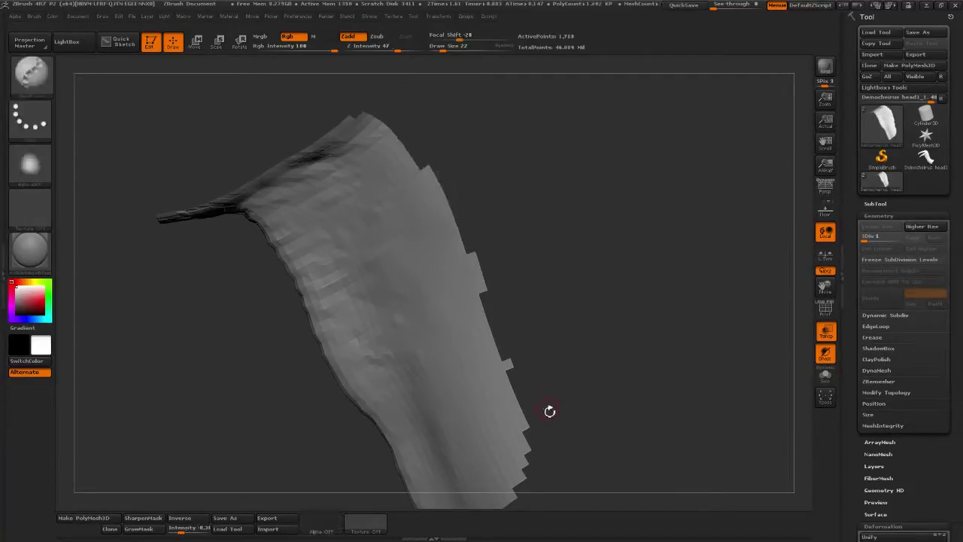
pyautogui.moveTo(574, 401)
pyautogui.keyDown('ctrl'); pyautogui.keyDown('alt'); pyautogui.keyDown('shift'); pyautogui.mouseDown()
pyautogui.moveTo(547, 441)
pyautogui.moveTo(501, 381)
pyautogui.moveTo(438, 127)
pyautogui.mouseUp(); pyautogui.keyUp('shift'); pyautogui.keyUp('alt'); pyautogui.keyUp('ctrl')
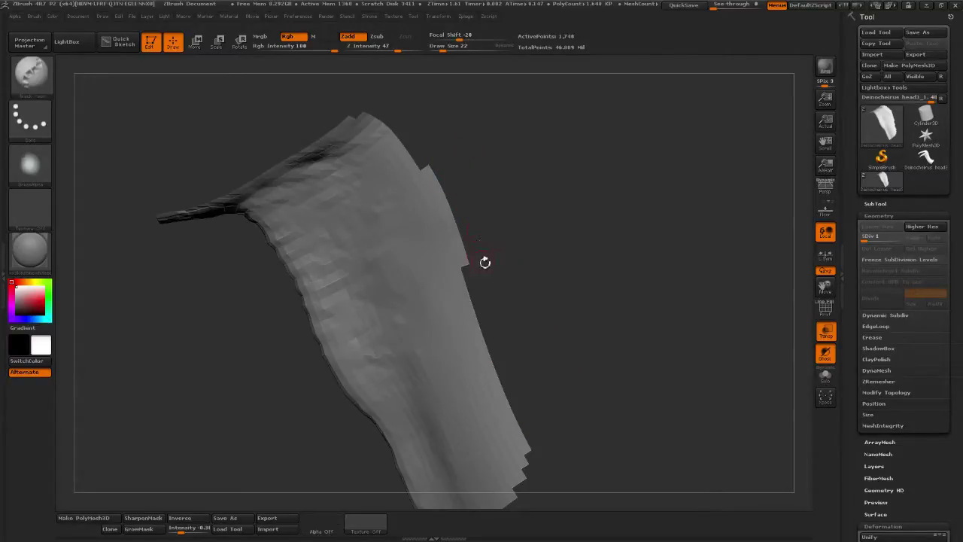
pyautogui.moveTo(511, 252)
pyautogui.keyDown('ctrl'); pyautogui.keyDown('alt'); pyautogui.keyDown('shift'); pyautogui.mouseDown()
pyautogui.moveTo(462, 256)
pyautogui.moveTo(442, 192)
pyautogui.mouseUp(); pyautogui.keyUp('shift'); pyautogui.keyUp('alt'); pyautogui.keyUp('ctrl')
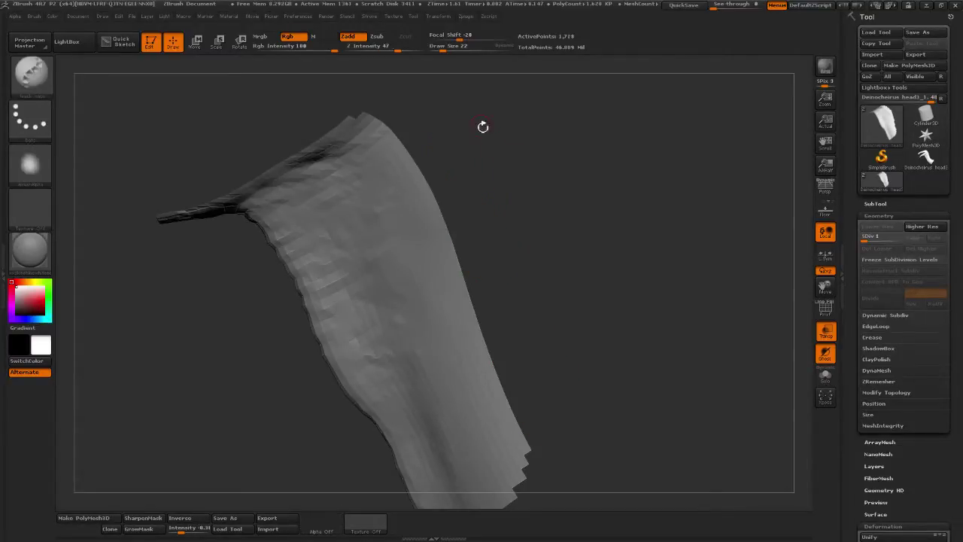
# Invert the visibility, hide the stray polygons at the jaw corner of the remaining mesh, and invert back to the throat patch
pyautogui.moveTo(502, 194); pyautogui.dragTo(511, 281)
pyautogui.keyDown('ctrl'); pyautogui.keyDown('shift'); pyautogui.moveTo(515, 234); pyautogui.dragTo(512, 279); pyautogui.keyUp('shift'); pyautogui.keyUp('ctrl')
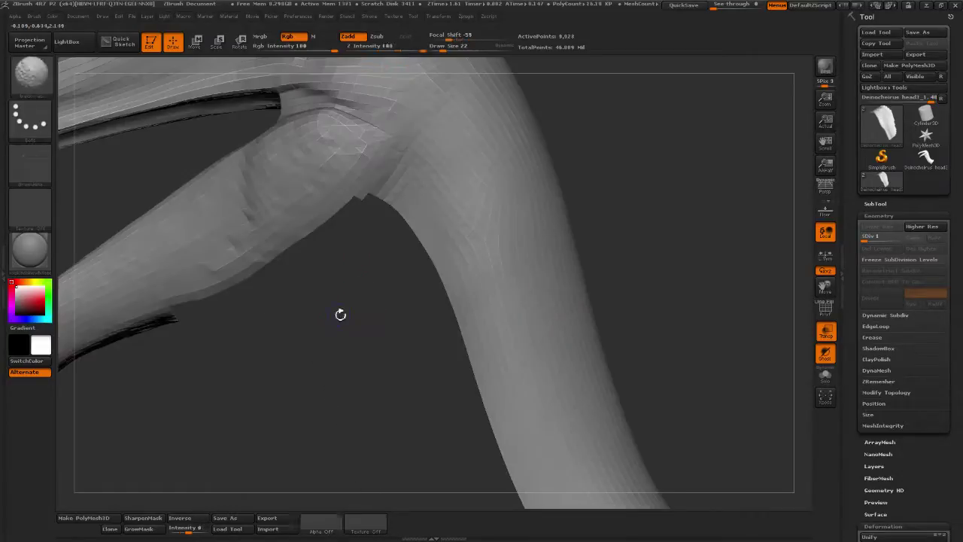
pyautogui.moveTo(340, 314)
pyautogui.mouseDown()
pyautogui.moveTo(379, 256)
pyautogui.moveTo(367, 234)
pyautogui.moveTo(378, 214)
pyautogui.mouseUp()
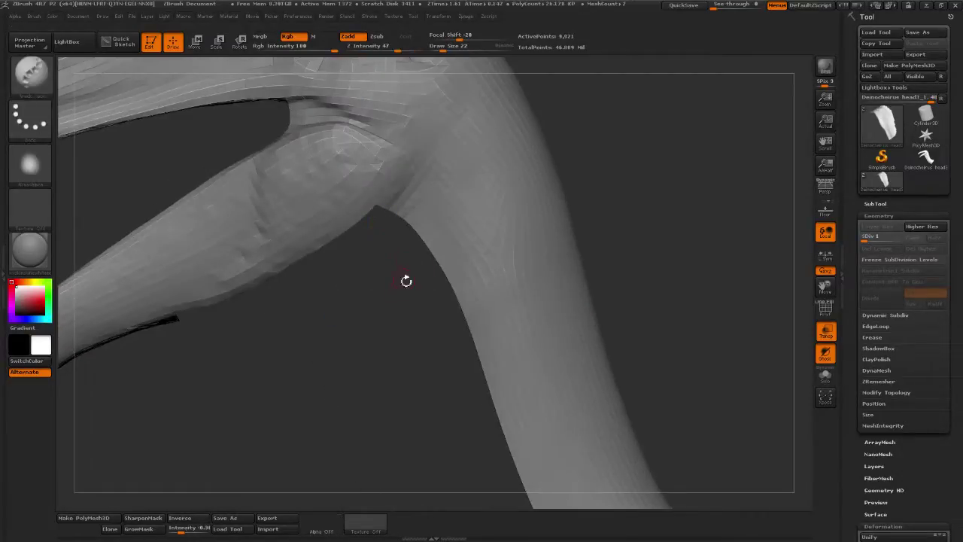
pyautogui.keyDown('ctrl'); pyautogui.keyDown('shift'); pyautogui.moveTo(709, 213); pyautogui.dragTo(699, 254); pyautogui.keyUp('shift'); pyautogui.keyUp('ctrl')
# Hide the jagged polygon rows at the patch's lower end to leave a straight edge, and check the whole patch
pyautogui.moveTo(664, 347)
pyautogui.keyDown('alt'); pyautogui.mouseDown()
pyautogui.moveTo(633, 158)
pyautogui.moveTo(592, 288)
pyautogui.mouseUp(); pyautogui.keyUp('alt')
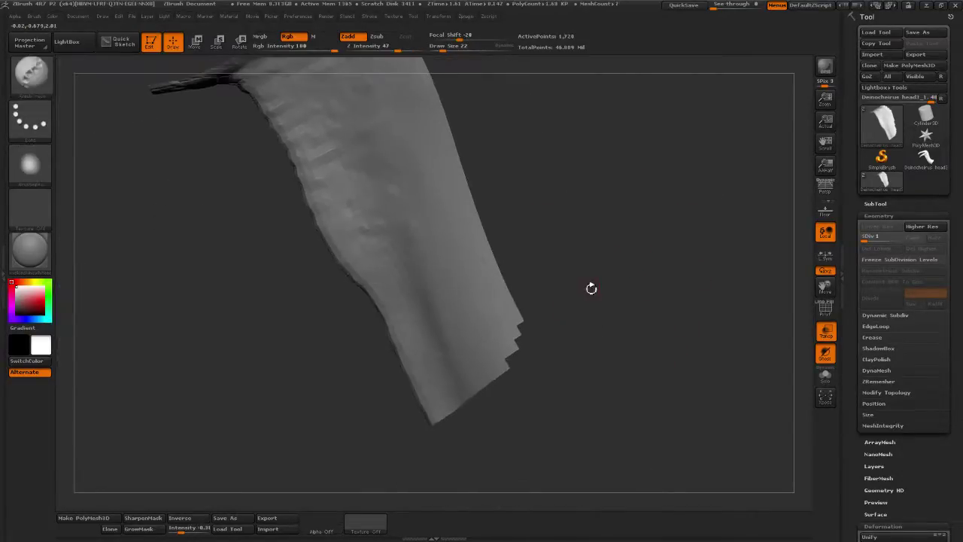
pyautogui.moveTo(510, 399)
pyautogui.keyDown('ctrl'); pyautogui.keyDown('shift'); pyautogui.mouseDown()
pyautogui.moveTo(424, 394)
pyautogui.moveTo(512, 393)
pyautogui.moveTo(419, 432)
pyautogui.mouseUp(); pyautogui.keyUp('shift'); pyautogui.keyUp('ctrl')
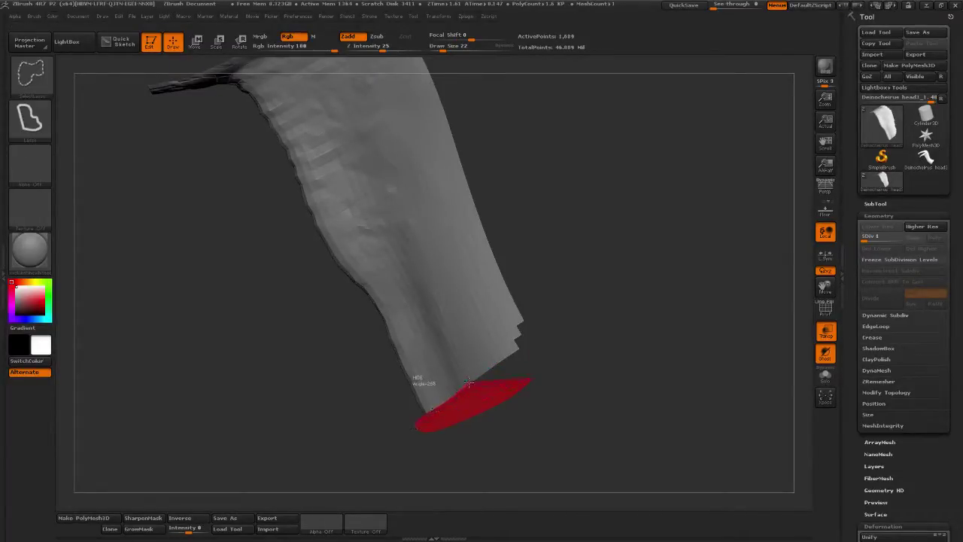
pyautogui.moveTo(468, 384)
pyautogui.keyDown('ctrl'); pyautogui.keyDown('alt'); pyautogui.keyDown('shift'); pyautogui.mouseDown()
pyautogui.moveTo(512, 377)
pyautogui.moveTo(527, 385)
pyautogui.moveTo(413, 420)
pyautogui.mouseUp(); pyautogui.keyUp('shift'); pyautogui.keyUp('alt'); pyautogui.keyUp('ctrl')
pyautogui.keyDown('ctrl'); pyautogui.keyDown('shift'); pyautogui.moveTo(559, 380); pyautogui.dragTo(548, 398); pyautogui.keyUp('shift'); pyautogui.keyUp('ctrl')
pyautogui.keyDown('ctrl'); pyautogui.keyDown('alt'); pyautogui.keyDown('shift'); pyautogui.moveTo(481, 339); pyautogui.dragTo(517, 331); pyautogui.keyUp('shift'); pyautogui.keyUp('alt'); pyautogui.keyUp('ctrl')
pyautogui.moveTo(429, 356)
pyautogui.keyDown('ctrl'); pyautogui.keyDown('shift'); pyautogui.mouseDown()
pyautogui.moveTo(366, 374)
pyautogui.moveTo(376, 376)
pyautogui.mouseUp(); pyautogui.keyUp('shift'); pyautogui.keyUp('ctrl')
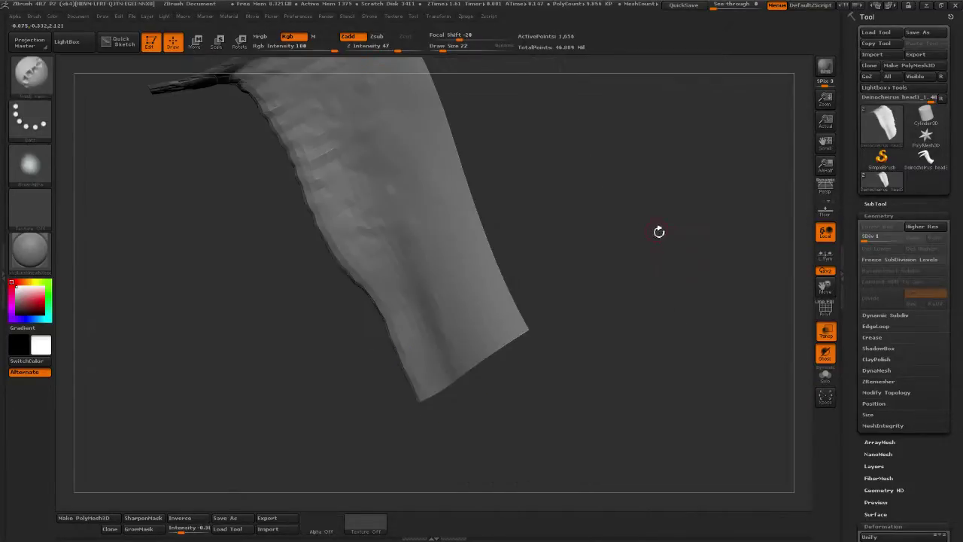
pyautogui.moveTo(657, 230)
pyautogui.mouseDown()
pyautogui.moveTo(688, 182)
pyautogui.moveTo(608, 366)
pyautogui.moveTo(545, 347)
pyautogui.mouseUp()
pyautogui.moveTo(587, 323)
pyautogui.mouseDown()
pyautogui.moveTo(624, 250)
pyautogui.moveTo(630, 275)
pyautogui.moveTo(602, 278)
pyautogui.mouseUp()
pyautogui.keyDown('alt'); pyautogui.moveTo(596, 338); pyautogui.dragTo(652, 314); pyautogui.keyUp('alt')
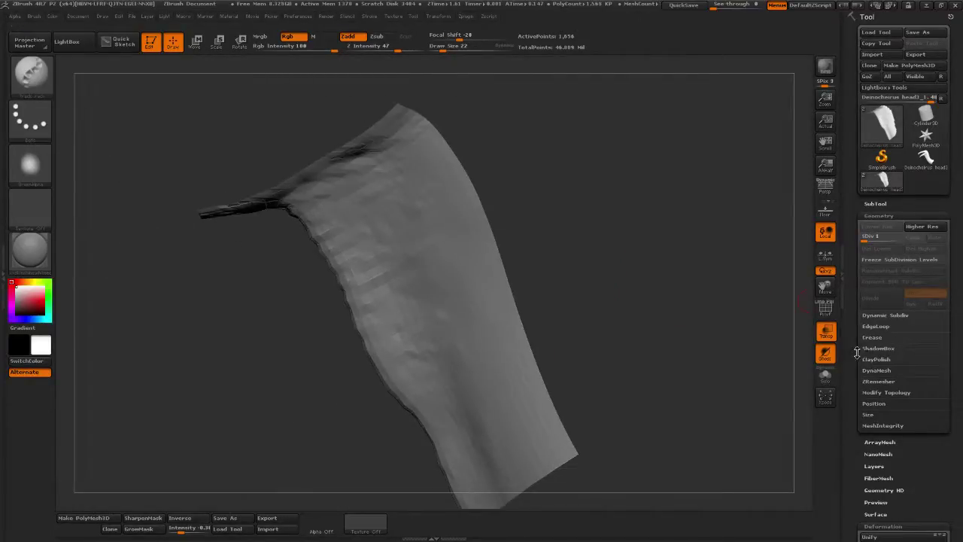
# Grow the visibility of the throat patch outward by two polygon rows, checking its borders from several angles
pyautogui.moveTo(857, 353); pyautogui.dragTo(862, 170)
pyautogui.click(894, 161)
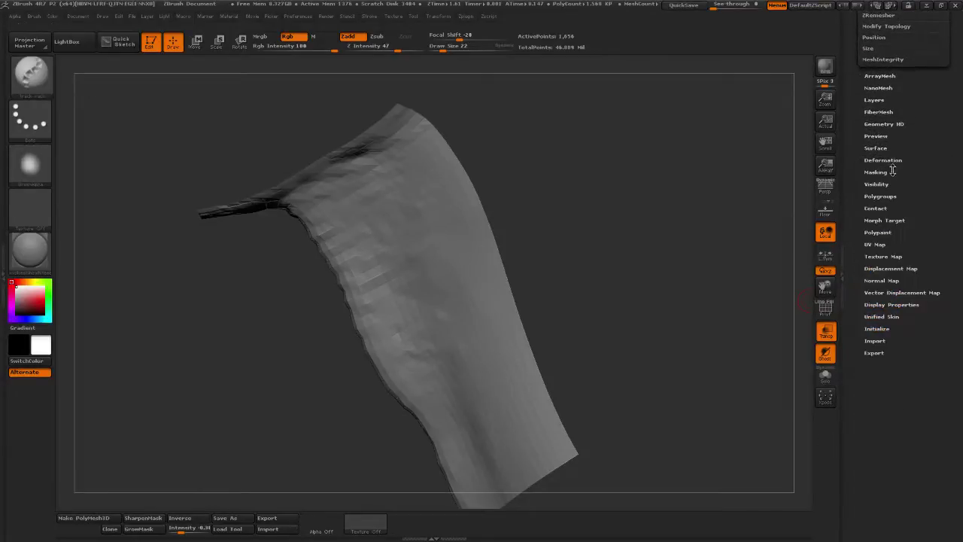
pyautogui.click(889, 185)
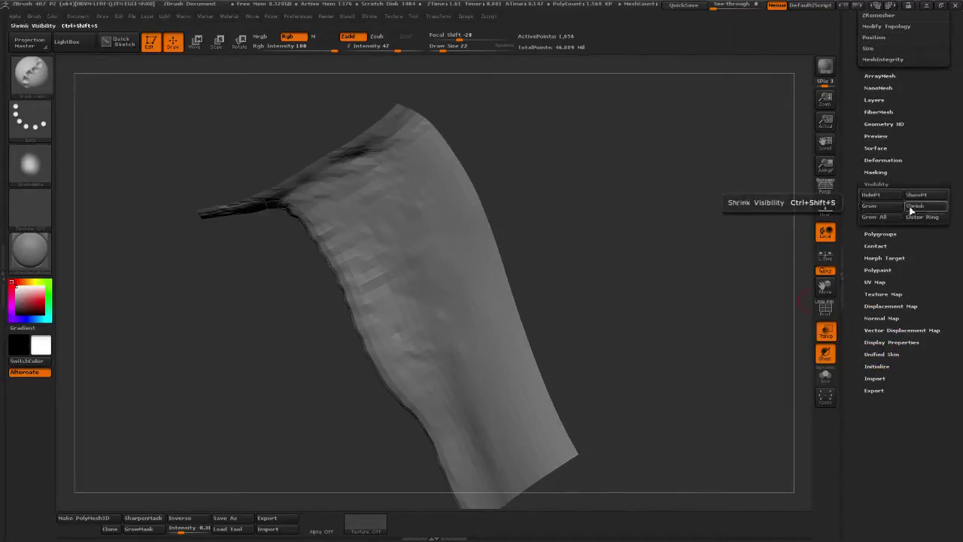
pyautogui.click(886, 209)
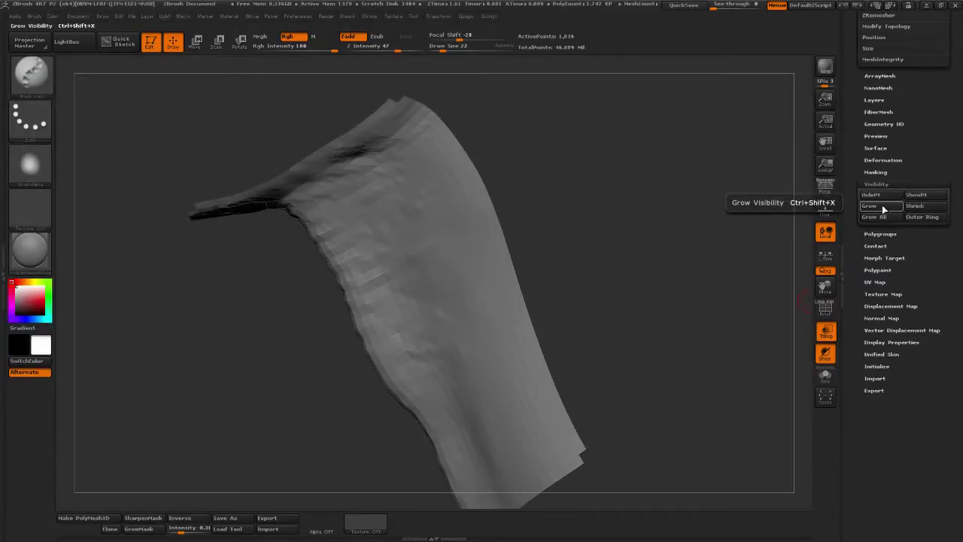
pyautogui.moveTo(615, 279); pyautogui.dragTo(638, 205)
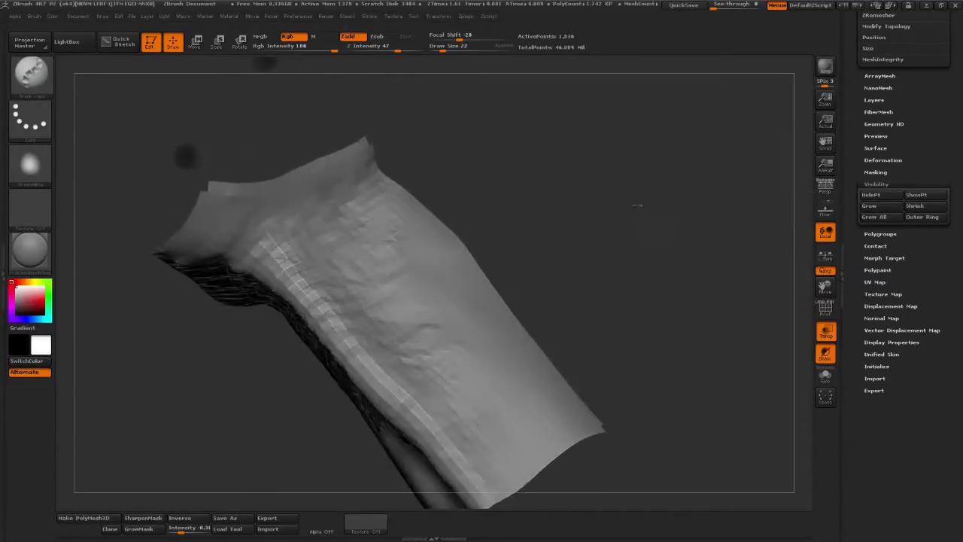
pyautogui.moveTo(186, 156)
pyautogui.mouseDown()
pyautogui.moveTo(299, 123)
pyautogui.moveTo(329, 158)
pyautogui.moveTo(499, 143)
pyautogui.moveTo(506, 115)
pyautogui.moveTo(492, 112)
pyautogui.moveTo(509, 112)
pyautogui.moveTo(452, 67)
pyautogui.moveTo(381, 112)
pyautogui.moveTo(406, 84)
pyautogui.mouseUp()
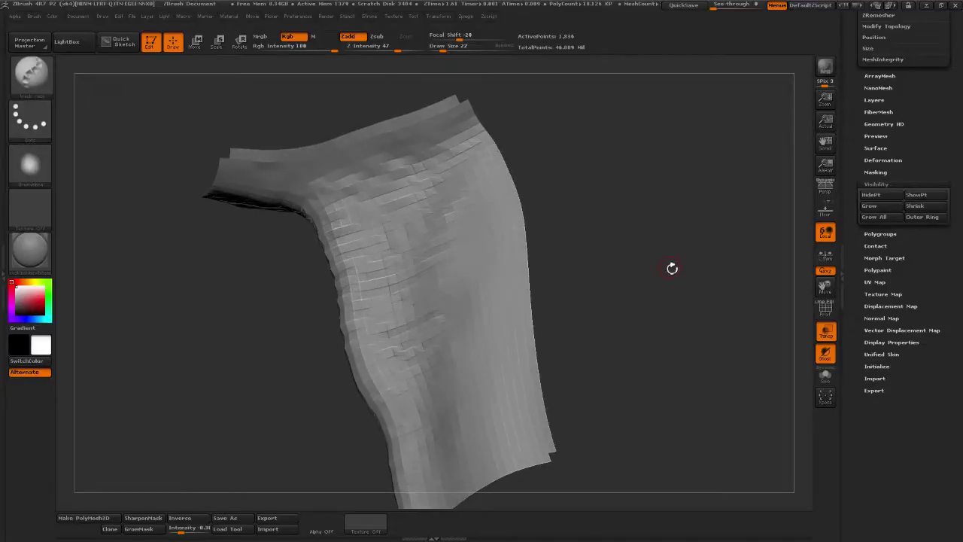
pyautogui.moveTo(598, 290); pyautogui.dragTo(632, 303)
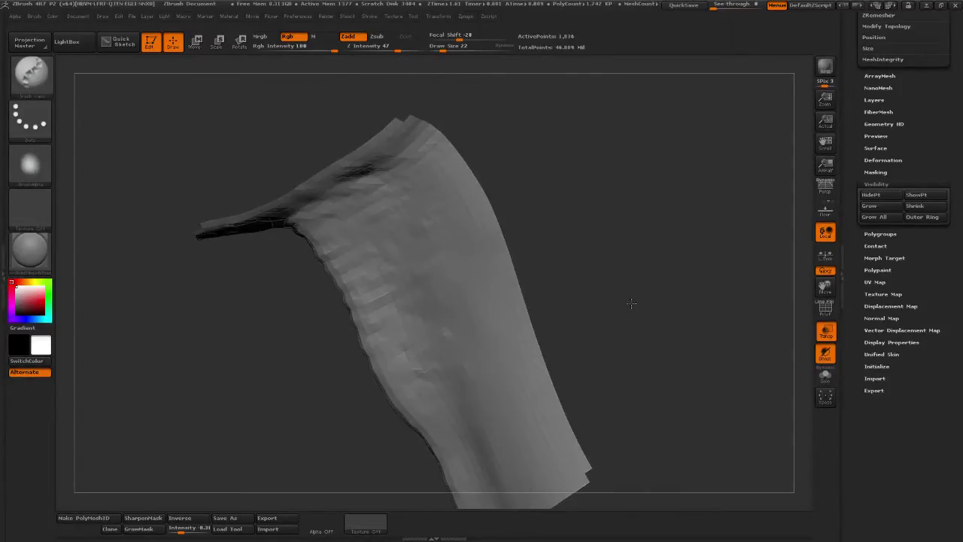
pyautogui.moveTo(600, 247); pyautogui.dragTo(635, 219)
pyautogui.click(873, 206)
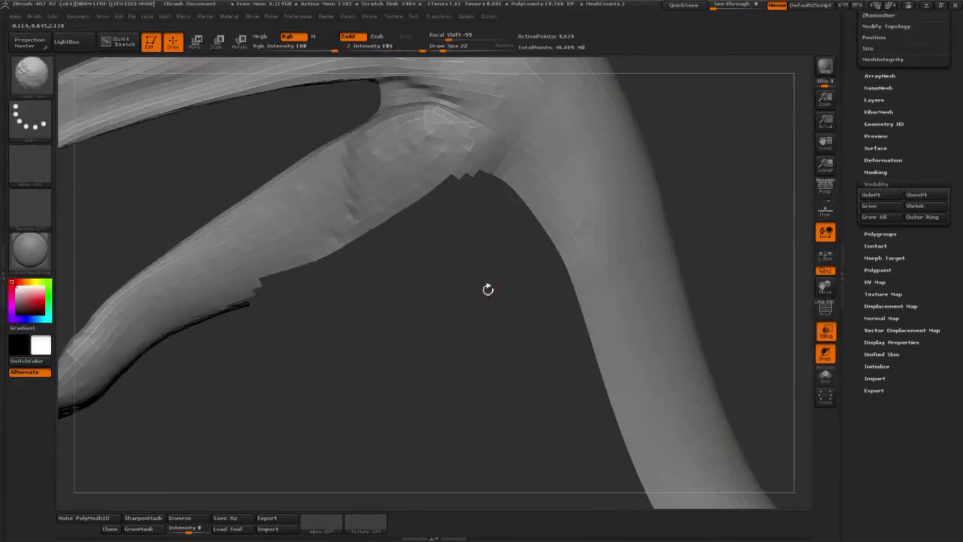
# Hide the stray stepped polygons around the throat opening on the inverted mesh, and invert the visibility back to the patch
pyautogui.moveTo(392, 299)
pyautogui.keyDown('alt'); pyautogui.mouseDown()
pyautogui.moveTo(456, 333)
pyautogui.moveTo(400, 314)
pyautogui.mouseUp(); pyautogui.keyUp('alt')
pyautogui.moveTo(280, 303)
pyautogui.keyDown('ctrl'); pyautogui.keyDown('alt'); pyautogui.keyDown('shift'); pyautogui.mouseDown()
pyautogui.moveTo(243, 305)
pyautogui.moveTo(239, 292)
pyautogui.mouseUp(); pyautogui.keyUp('shift'); pyautogui.keyUp('alt'); pyautogui.keyUp('ctrl')
pyautogui.moveTo(490, 252)
pyautogui.mouseDown()
pyautogui.moveTo(436, 290)
pyautogui.moveTo(460, 224)
pyautogui.moveTo(448, 213)
pyautogui.mouseUp()
pyautogui.moveTo(486, 303)
pyautogui.mouseDown()
pyautogui.moveTo(487, 353)
pyautogui.moveTo(423, 323)
pyautogui.moveTo(465, 317)
pyautogui.moveTo(396, 348)
pyautogui.mouseUp()
pyautogui.keyDown('ctrl'); pyautogui.keyDown('shift'); pyautogui.moveTo(728, 163); pyautogui.dragTo(716, 181); pyautogui.keyUp('shift'); pyautogui.keyUp('ctrl')
pyautogui.moveTo(557, 173)
pyautogui.keyDown('alt'); pyautogui.mouseDown()
pyautogui.moveTo(528, 198)
pyautogui.moveTo(623, 288)
pyautogui.mouseUp(); pyautogui.keyUp('alt')
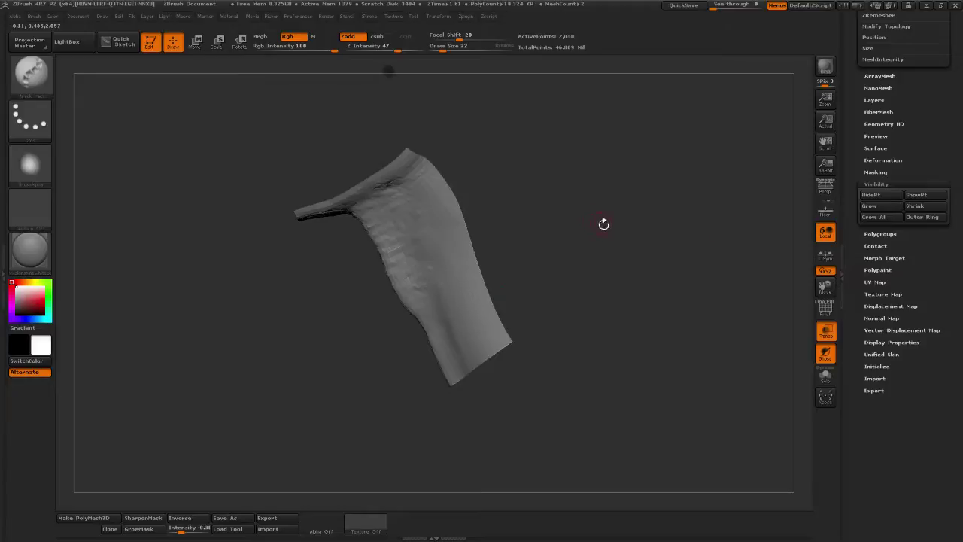
pyautogui.keyDown('alt'); pyautogui.moveTo(604, 224); pyautogui.dragTo(582, 226); pyautogui.keyUp('alt')
pyautogui.keyDown('alt'); pyautogui.moveTo(582, 226); pyautogui.dragTo(632, 298); pyautogui.keyUp('alt')
# Compare the throat patch at its highest and lowest subdivision levels, and set it to level 2
pyautogui.moveTo(860, 155); pyautogui.dragTo(884, 319)
pyautogui.scroll(5, 877, 343)
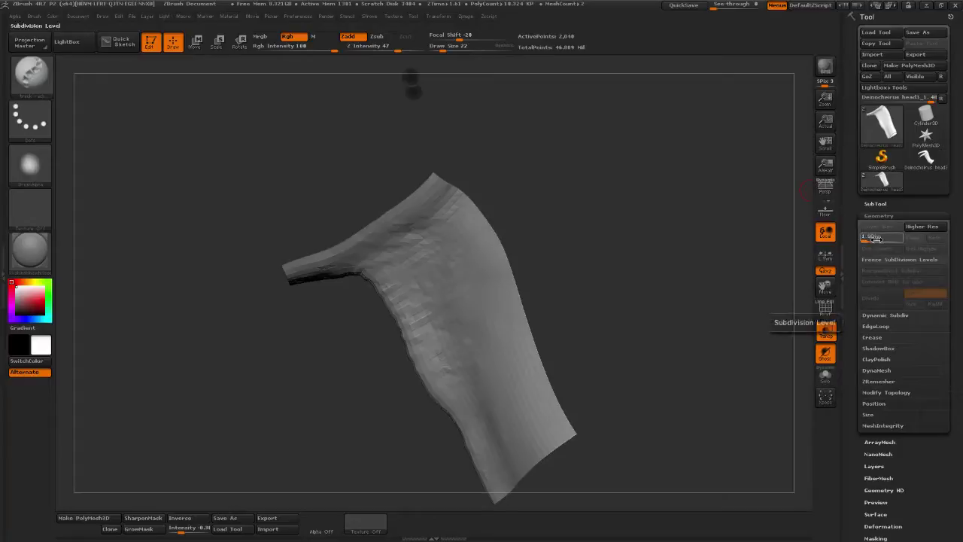
pyautogui.moveTo(876, 238); pyautogui.dragTo(903, 239)
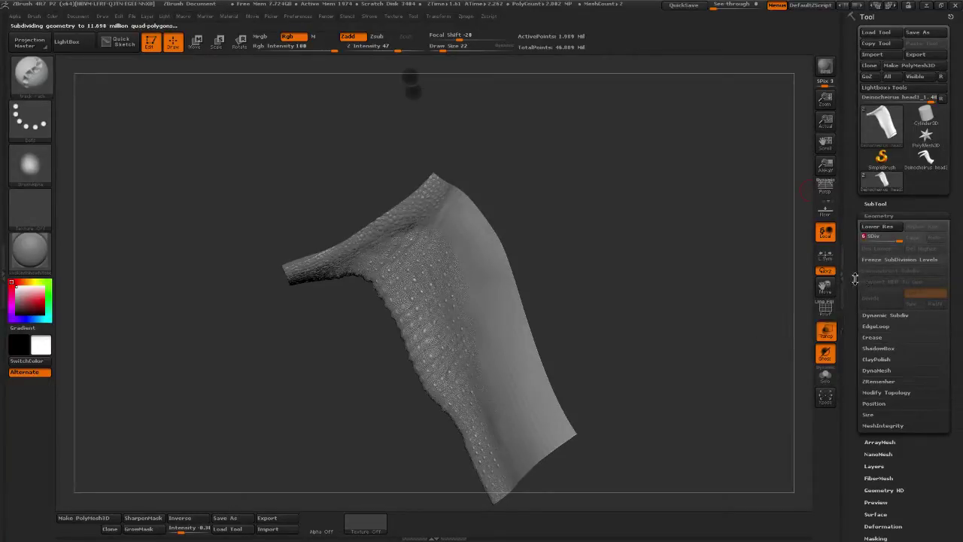
pyautogui.moveTo(632, 300)
pyautogui.mouseDown()
pyautogui.moveTo(637, 320)
pyautogui.moveTo(661, 280)
pyautogui.moveTo(599, 277)
pyautogui.moveTo(685, 241)
pyautogui.moveTo(712, 249)
pyautogui.mouseUp()
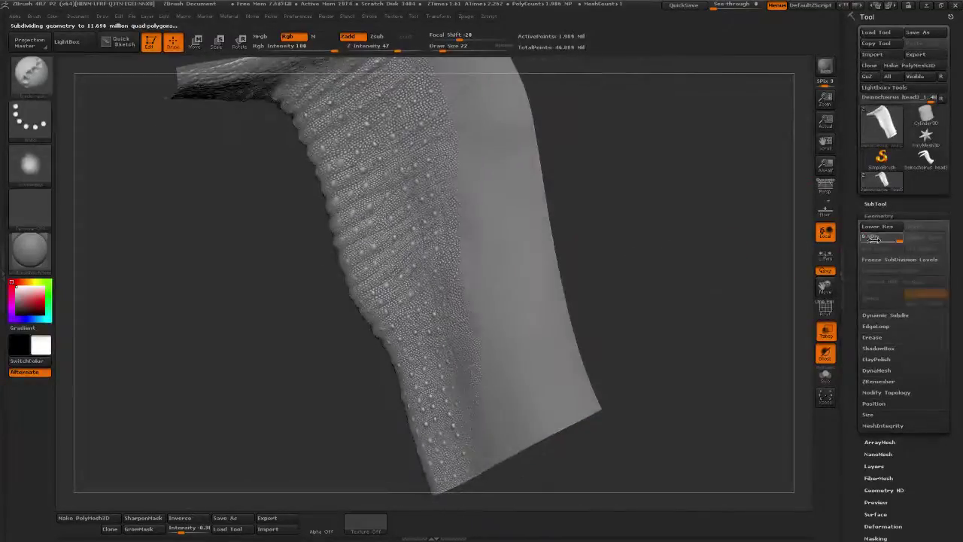
pyautogui.moveTo(898, 239); pyautogui.dragTo(857, 241)
pyautogui.moveTo(761, 251); pyautogui.dragTo(813, 273)
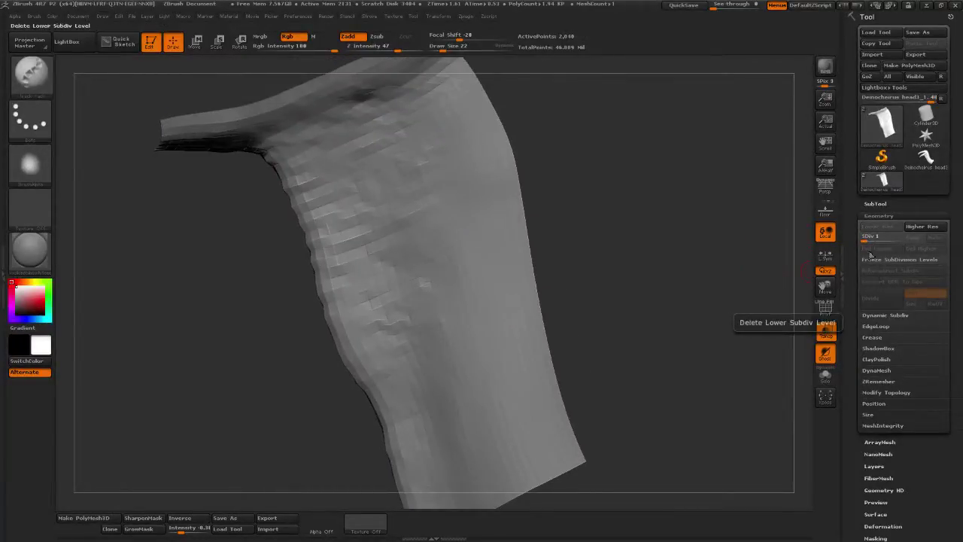
pyautogui.click(865, 238)
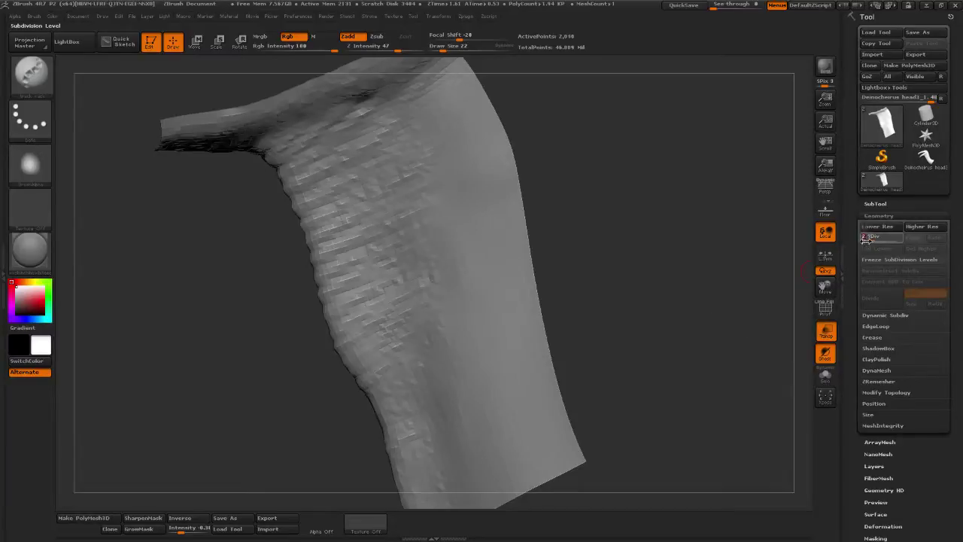
# Turn on the polyframe display and assign a new polygroup to the patch with Auto Groups
pyautogui.click(826, 307)
pyautogui.scroll(-5, 858, 319)
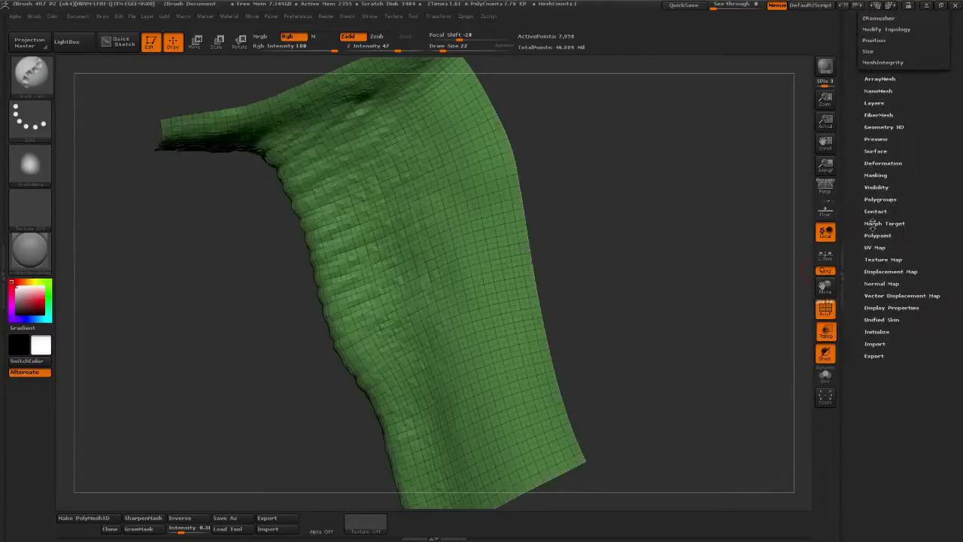
pyautogui.click(878, 235)
pyautogui.click(877, 235)
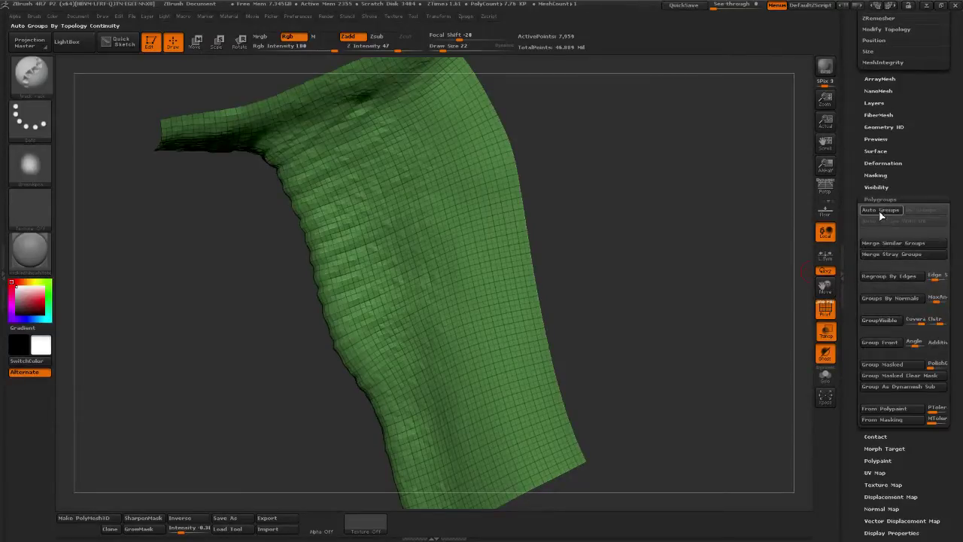
pyautogui.click(882, 211)
pyautogui.click(860, 195)
pyautogui.scroll(5, 860, 192)
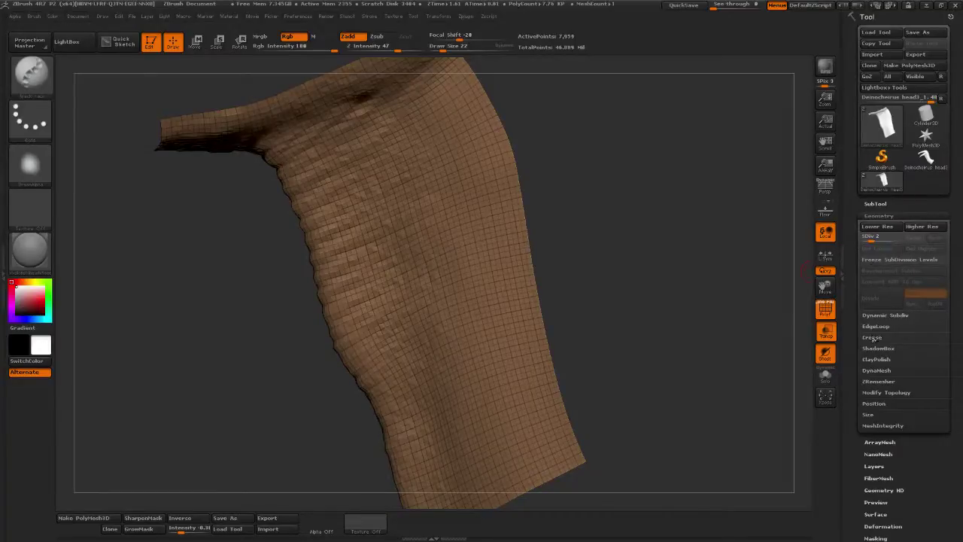
# Examine the subtool splitting and subdivision options available for separating the visible patch from the head
pyautogui.click(877, 204)
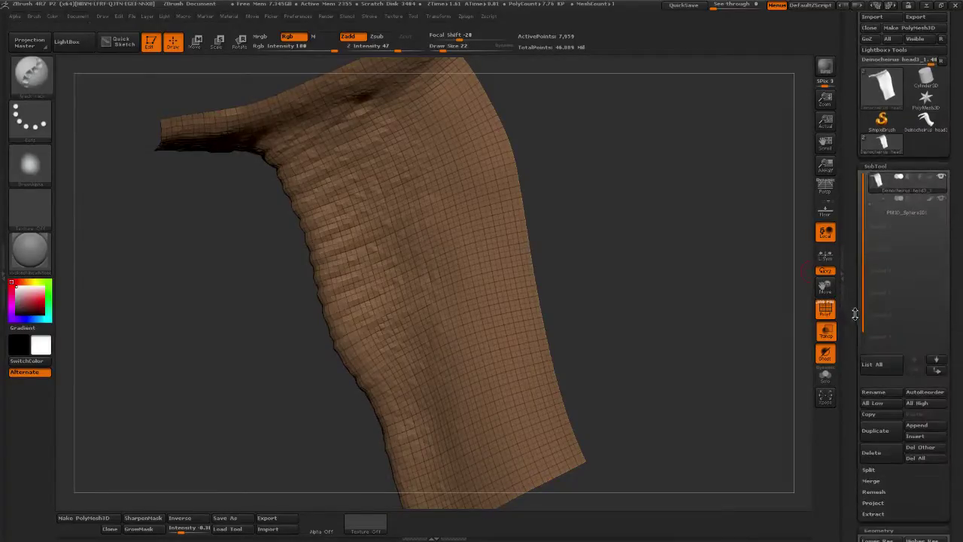
pyautogui.scroll(-5, 866, 331)
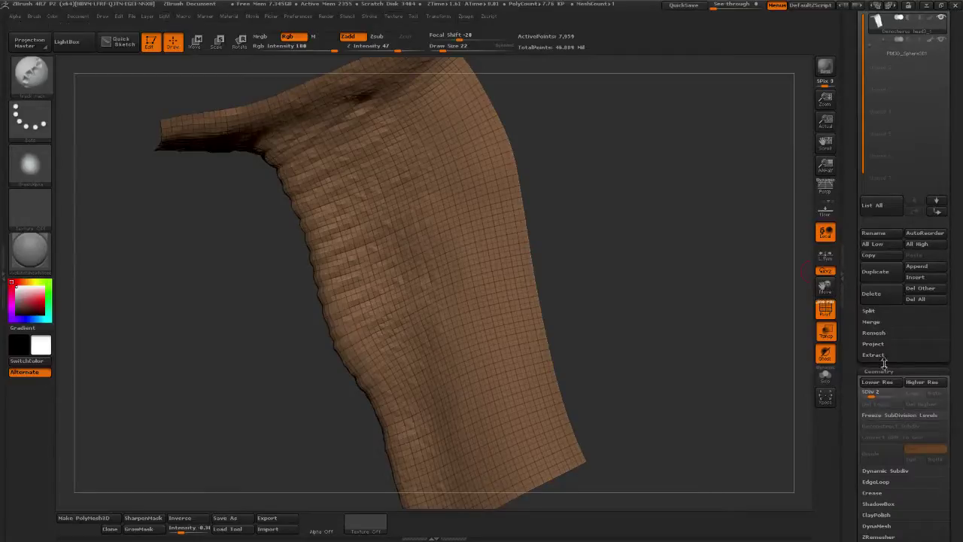
pyautogui.click(870, 310)
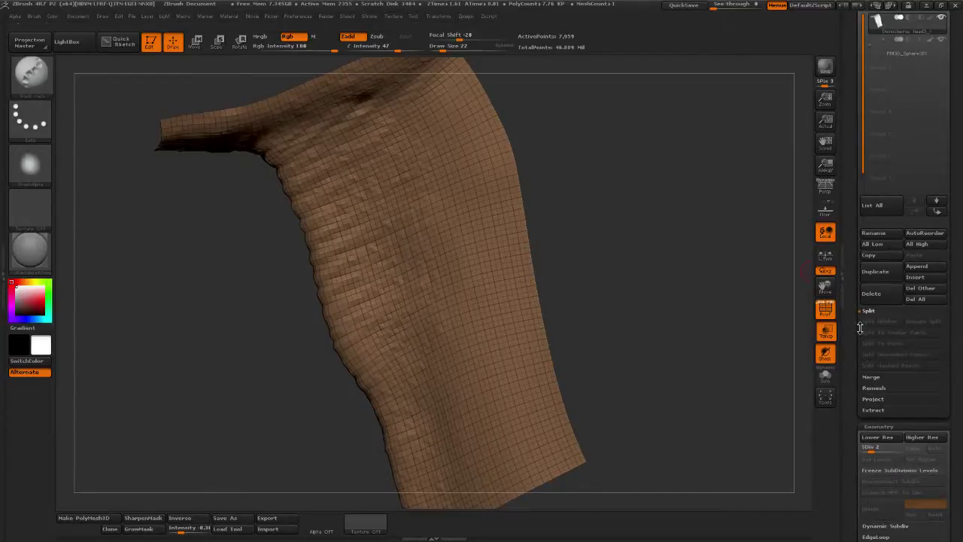
pyautogui.scroll(1, 860, 337)
pyautogui.moveTo(860, 336); pyautogui.dragTo(882, 221)
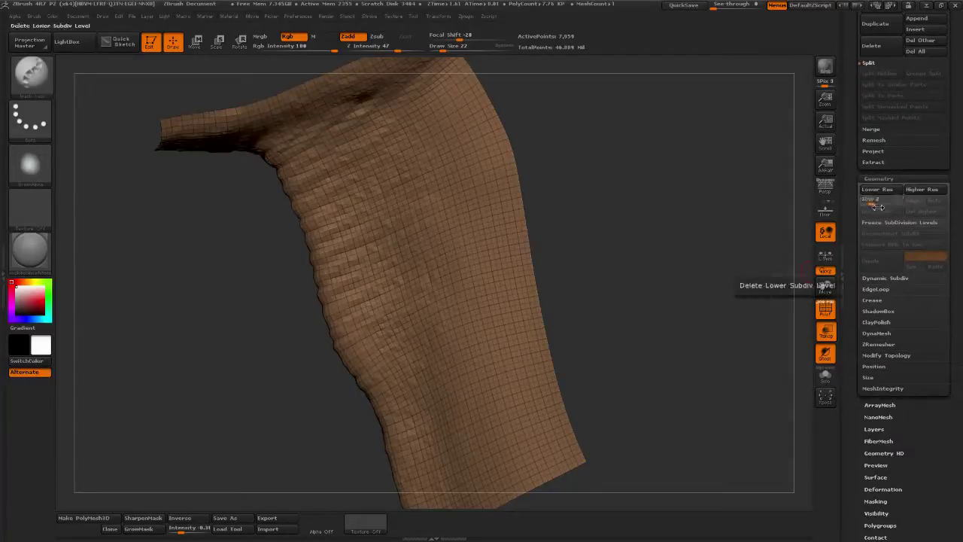
pyautogui.click(895, 222)
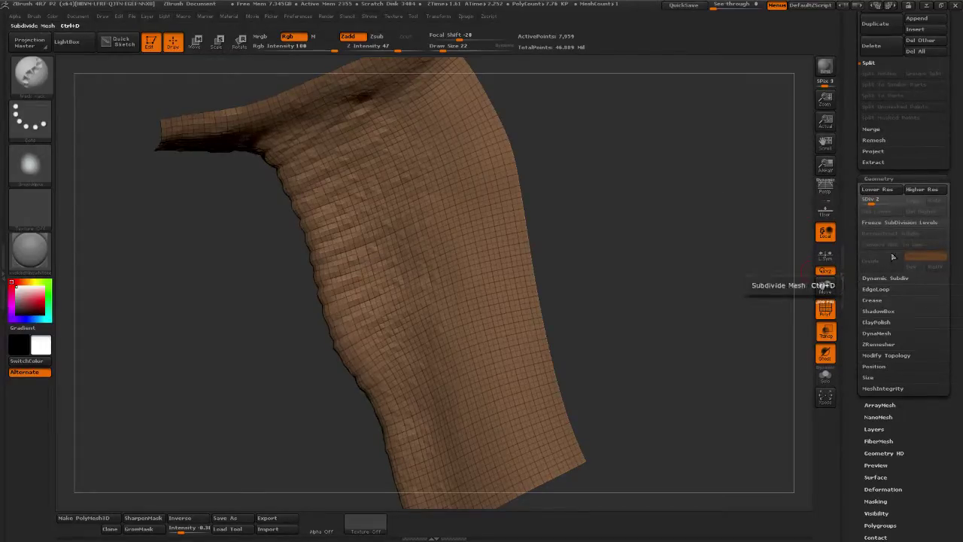
pyautogui.scroll(1, 857, 227)
pyautogui.scroll(15, 857, 227)
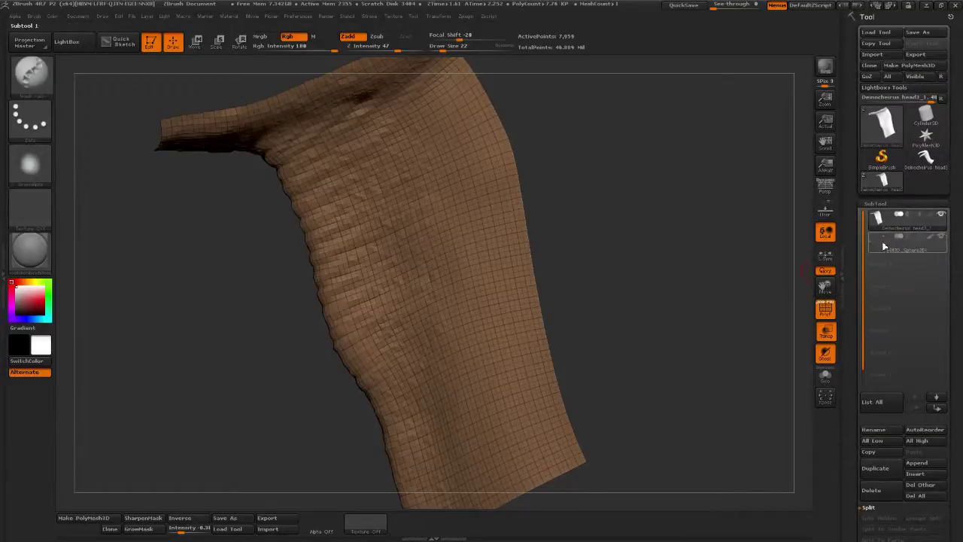
pyautogui.scroll(-2, 856, 303)
pyautogui.scroll(-8, 856, 304)
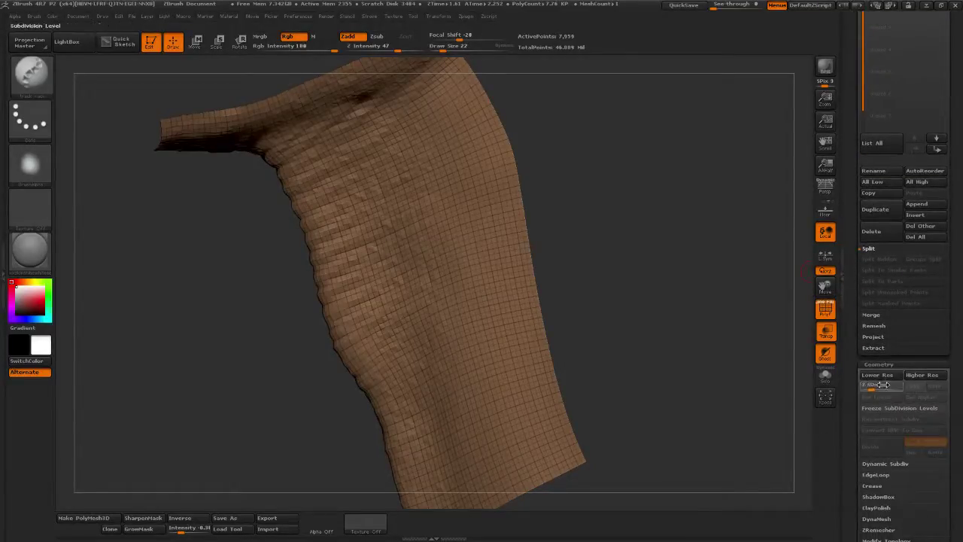
# Raise the patch to its highest subdivision level and convert the visible part into a new PolyMesh3D
pyautogui.press('d')
pyautogui.press('d')
pyautogui.press('d')
pyautogui.press('d')
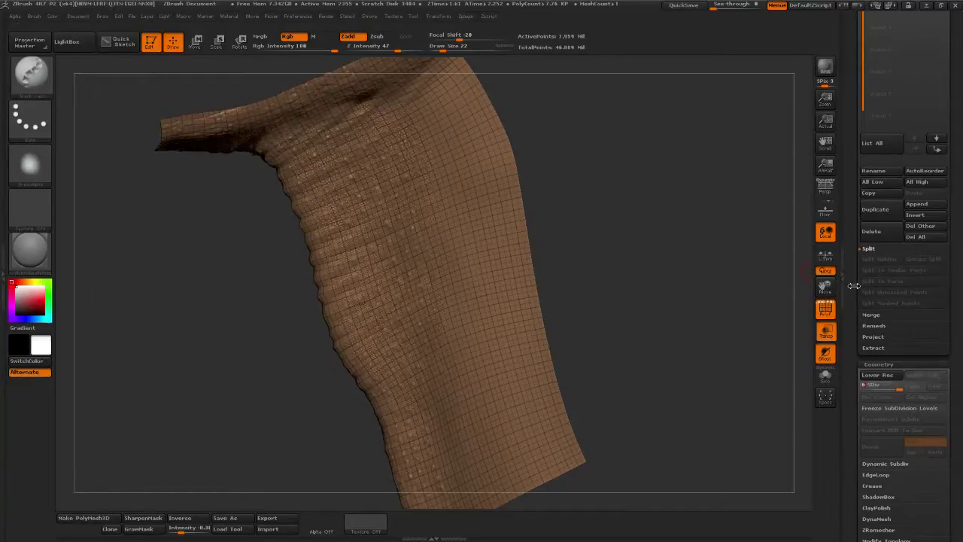
pyautogui.scroll(10, 877, 341)
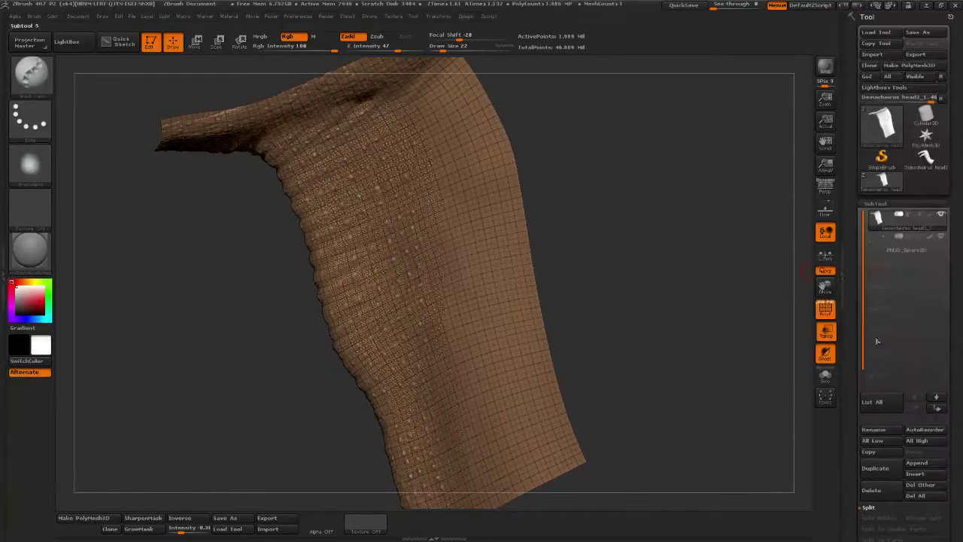
pyautogui.click(909, 68)
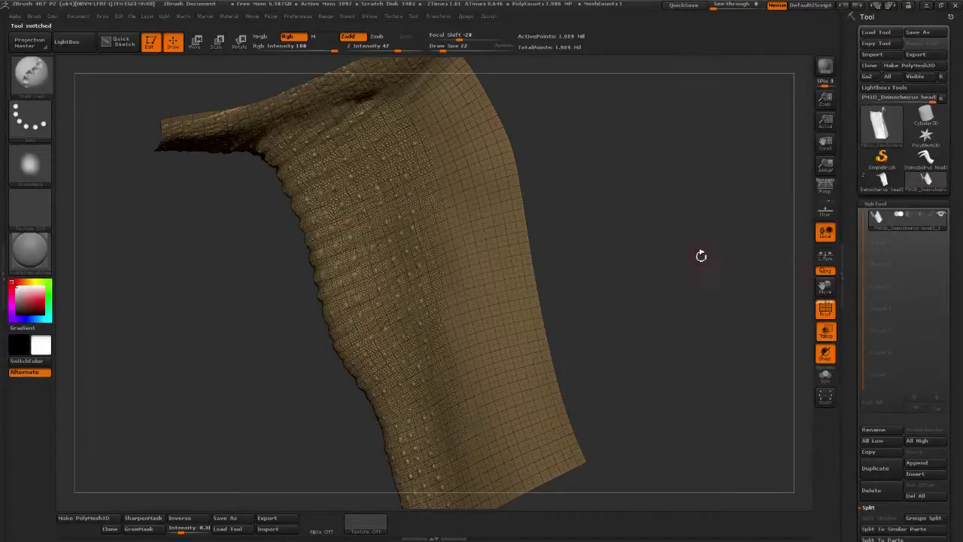
# Reconstruct the new patch mesh's lower subdivision levels down to the coarse base, and set it to the highest level
pyautogui.moveTo(702, 256); pyautogui.dragTo(816, 309)
pyautogui.scroll(-5, 872, 210)
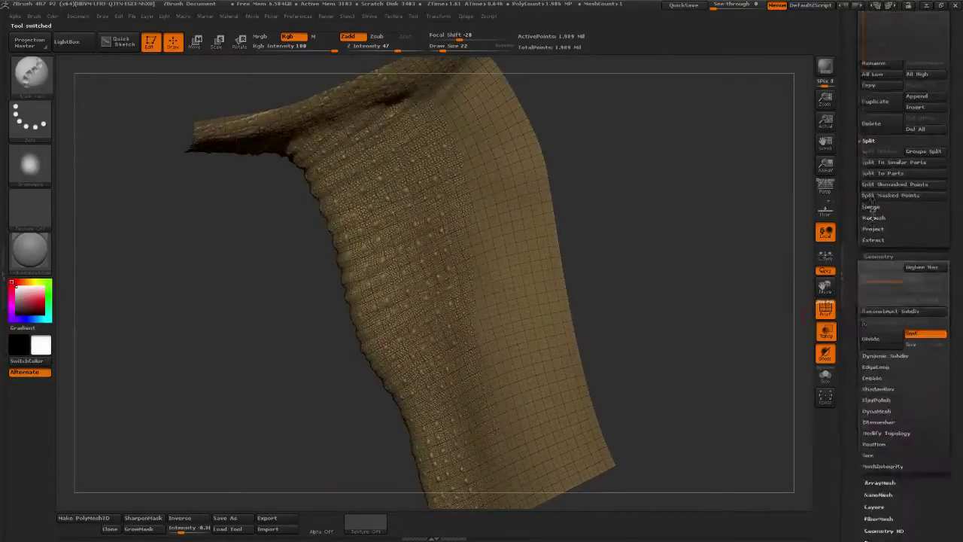
pyautogui.scroll(-2, 871, 208)
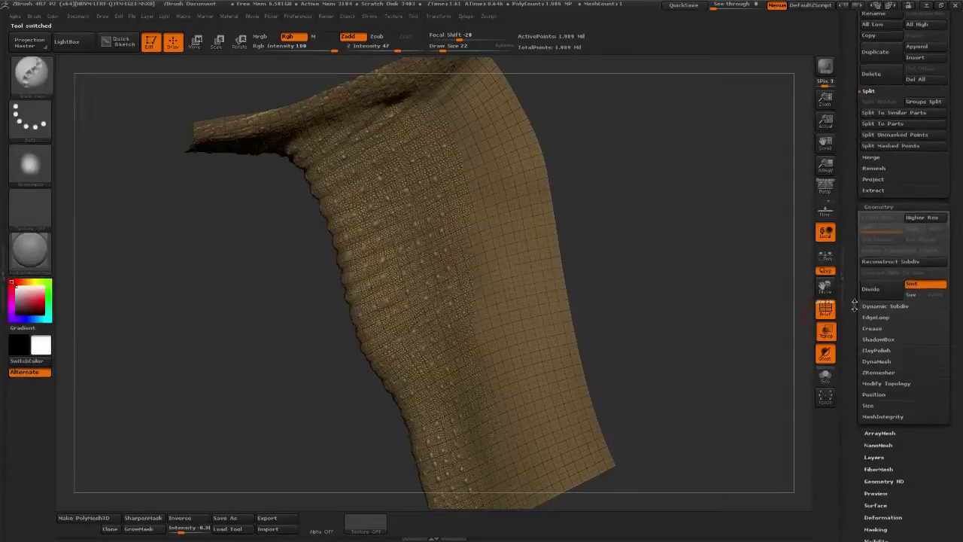
pyautogui.scroll(-6, 880, 270)
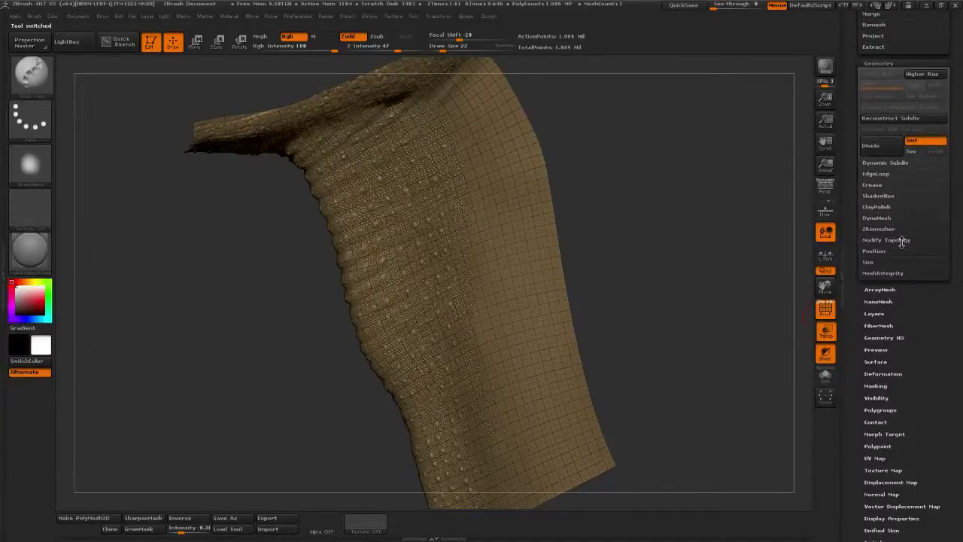
pyautogui.click(901, 241)
pyautogui.click(875, 293)
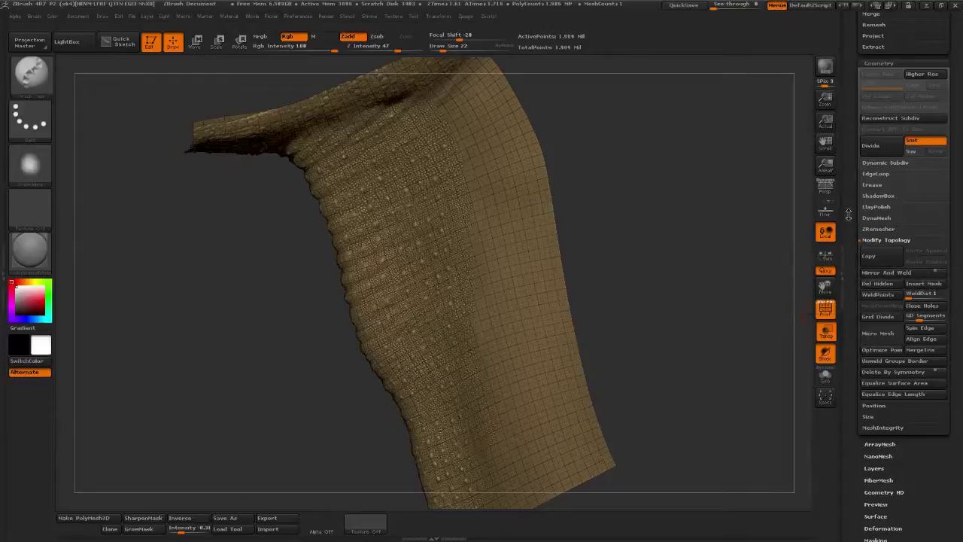
pyautogui.scroll(5, 882, 242)
pyautogui.click(878, 238)
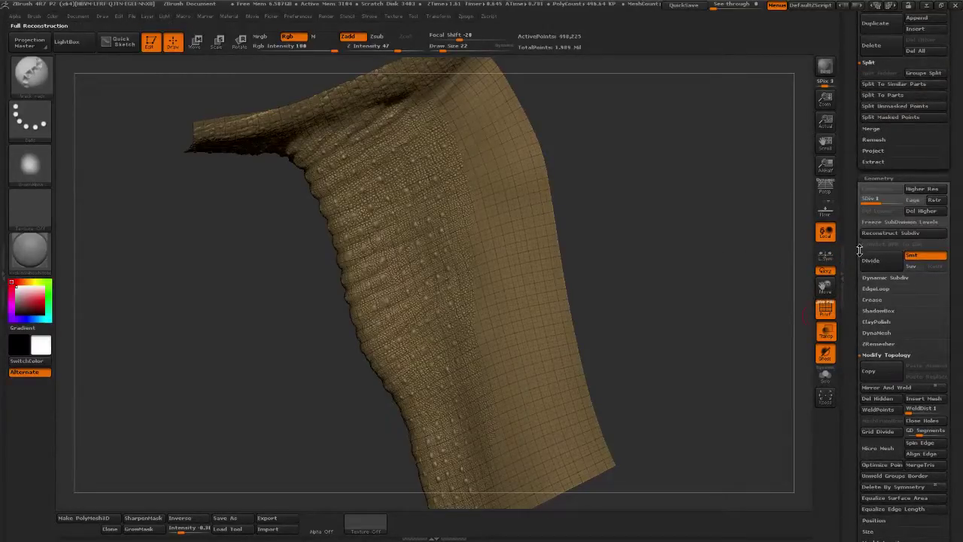
pyautogui.click(886, 233)
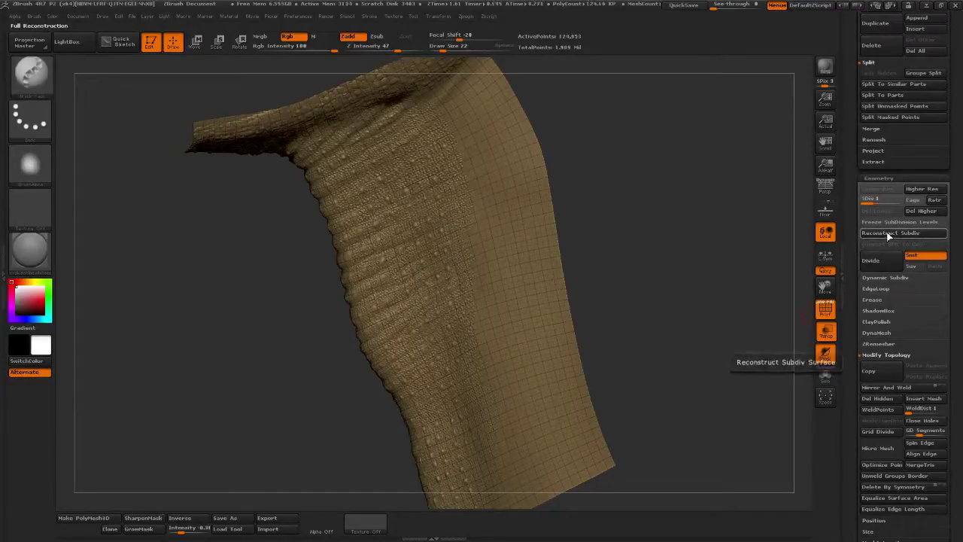
pyautogui.click(888, 235)
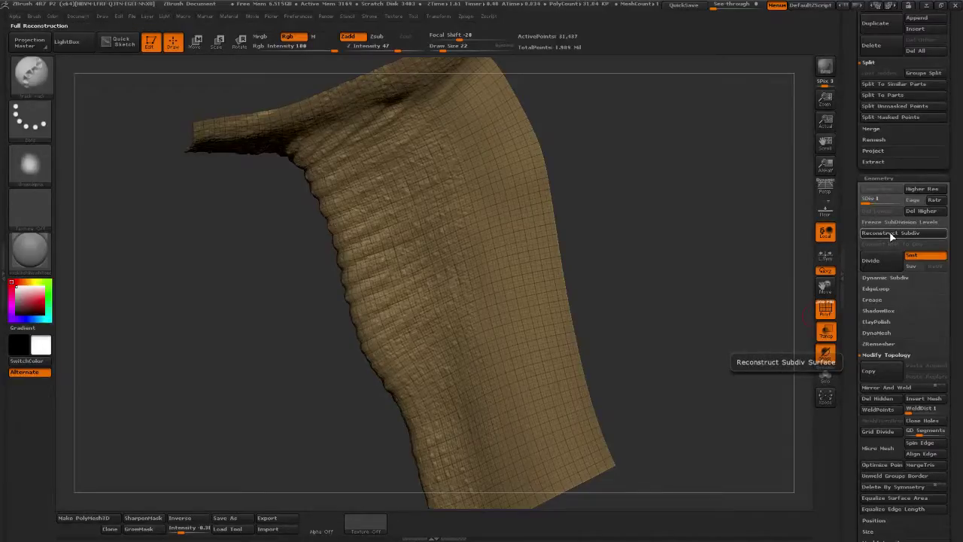
pyautogui.click(890, 235)
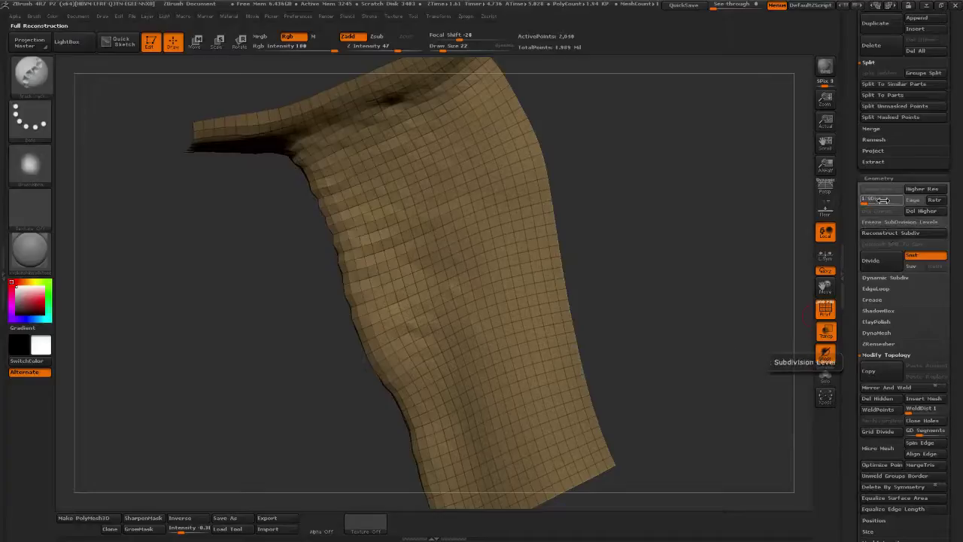
pyautogui.moveTo(883, 200); pyautogui.dragTo(901, 207)
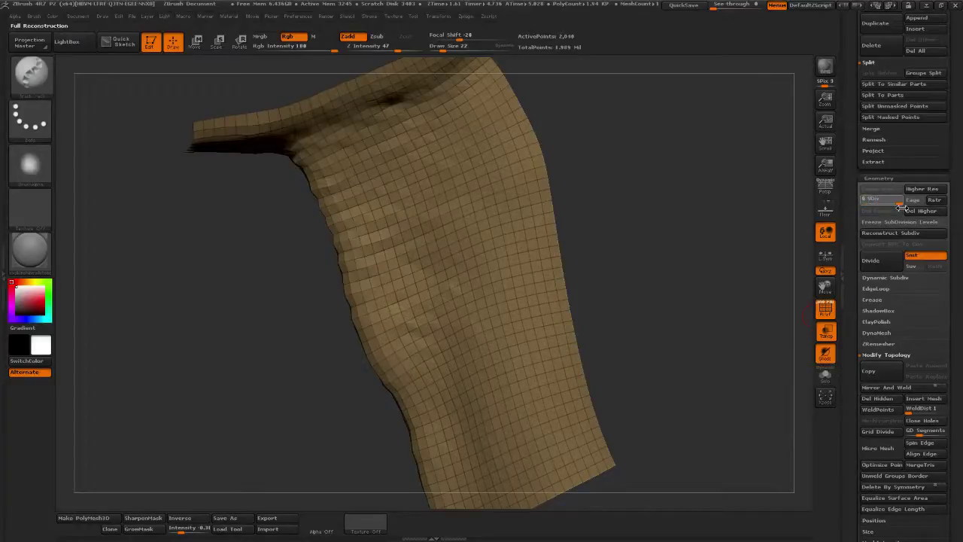
# Try to reconstruct one more lower subdivision level for the patch mesh and inspect its coarse base
pyautogui.click(868, 234)
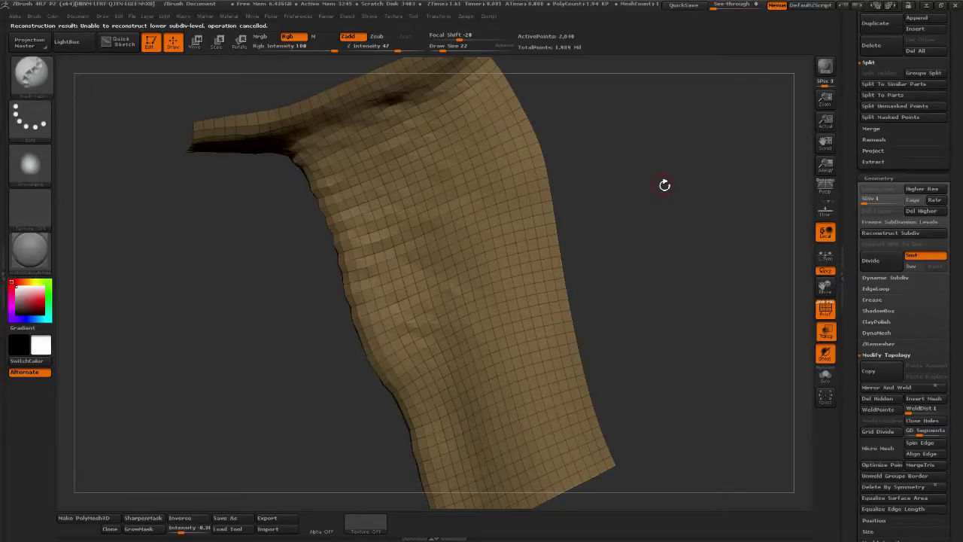
pyautogui.moveTo(647, 299); pyautogui.dragTo(622, 295)
pyautogui.moveTo(686, 289); pyautogui.dragTo(701, 295)
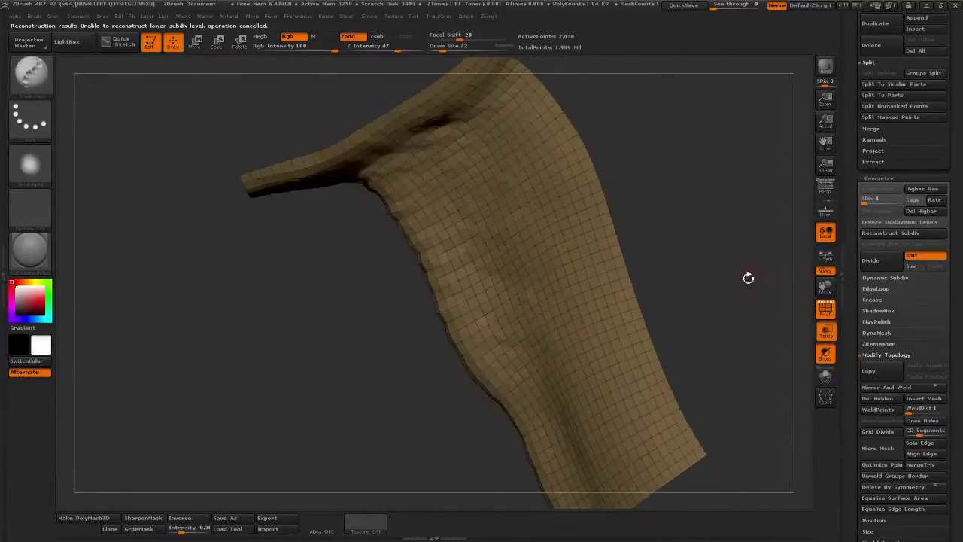
pyautogui.moveTo(748, 276); pyautogui.dragTo(733, 266)
# Raise the patch mesh to its highest subdivision level, 6, and turn off the polyframe display to show the skin detail
pyautogui.moveTo(884, 201); pyautogui.dragTo(903, 201)
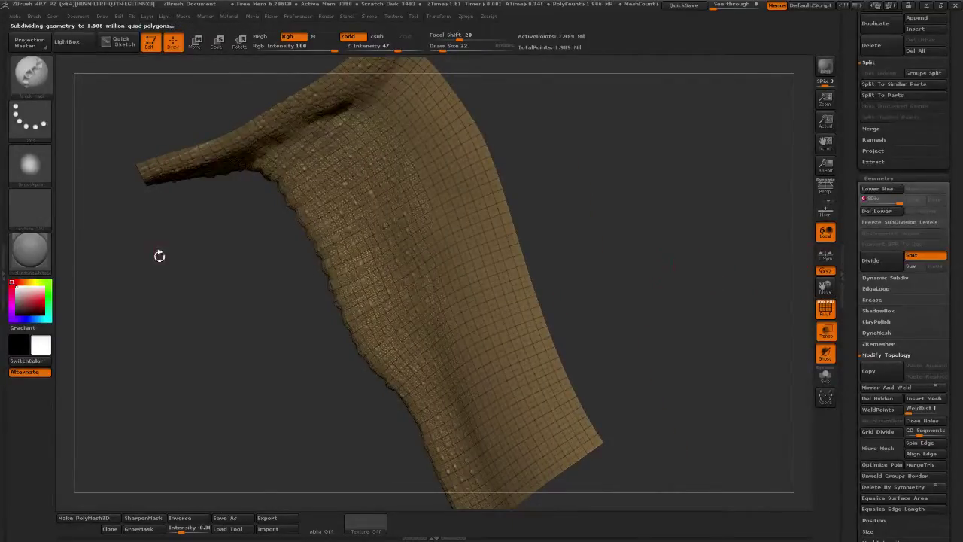
pyautogui.click(827, 308)
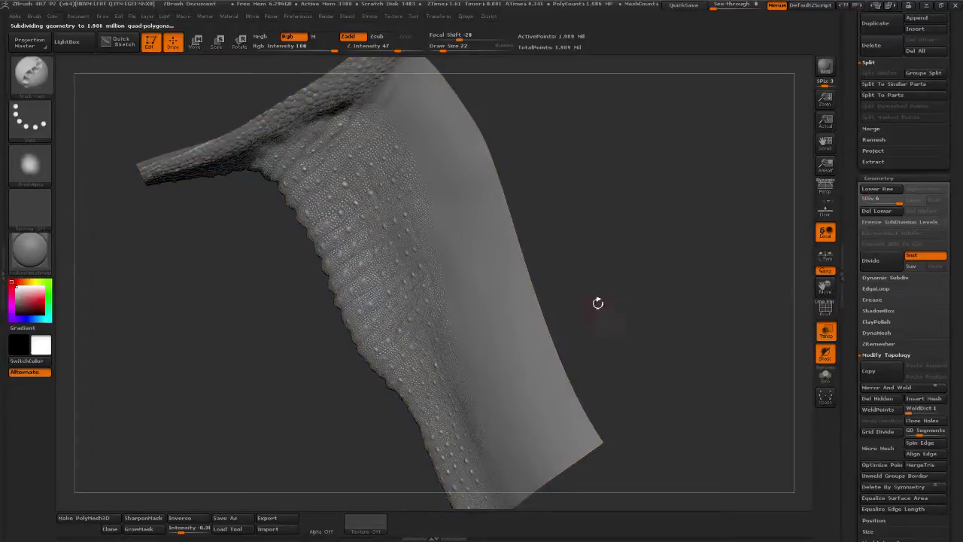
pyautogui.moveTo(597, 301); pyautogui.dragTo(566, 180)
pyautogui.moveTo(461, 56); pyautogui.dragTo(507, 65)
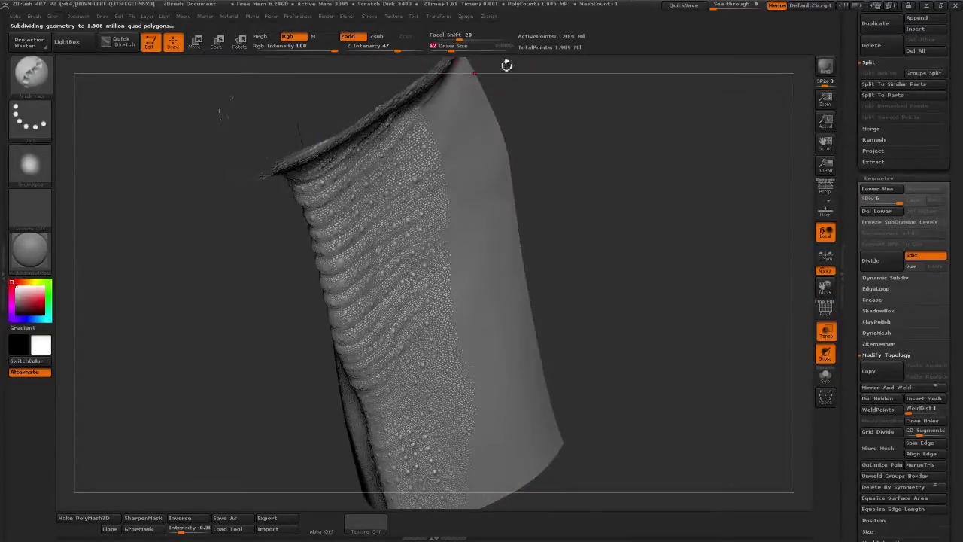
pyautogui.moveTo(642, 240); pyautogui.dragTo(602, 217)
pyautogui.moveTo(451, 48); pyautogui.dragTo(456, 49)
pyautogui.keyDown('alt'); pyautogui.moveTo(610, 222); pyautogui.dragTo(620, 282); pyautogui.keyUp('alt')
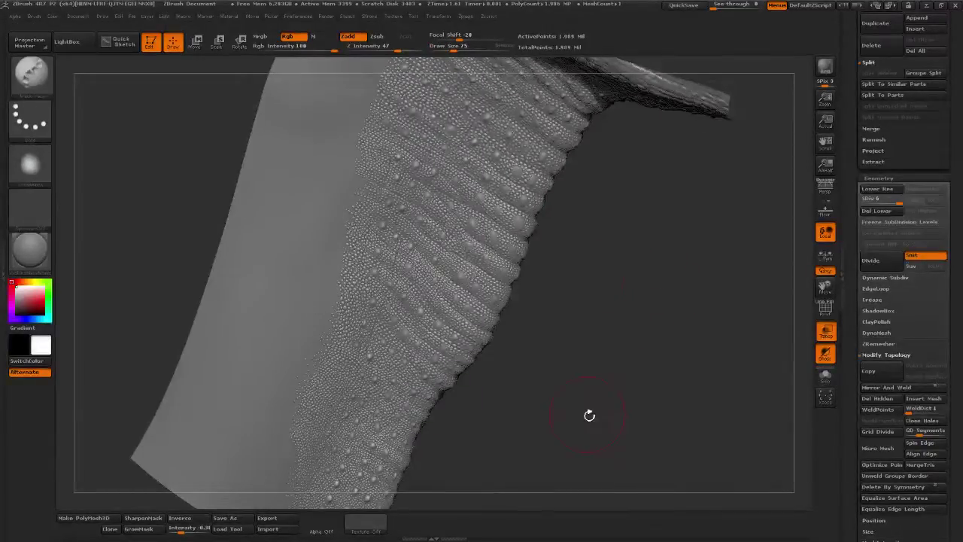
pyautogui.moveTo(557, 338); pyautogui.dragTo(389, 384)
pyautogui.press('ctrl')
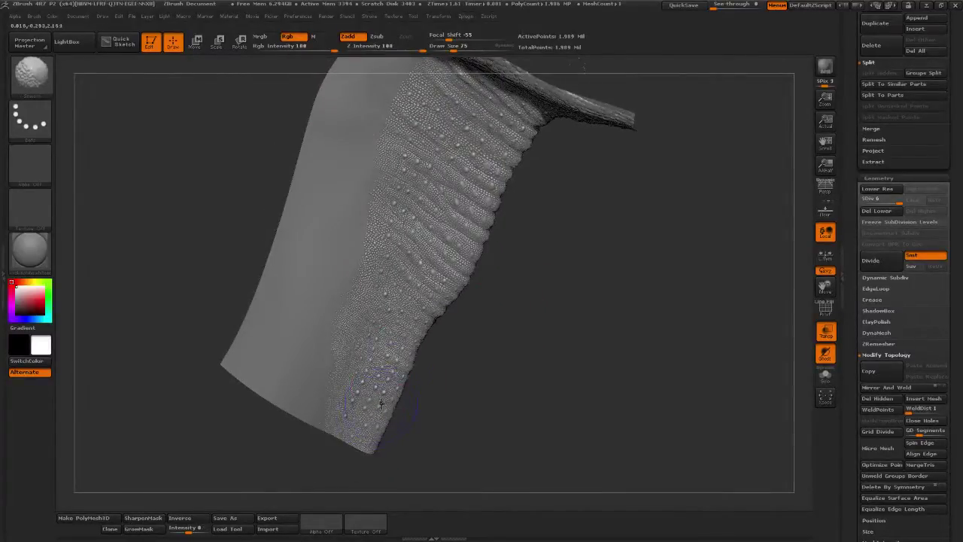
# Reduce the draw size to 13 and fill the whole patch object with white
pyautogui.click(443, 58)
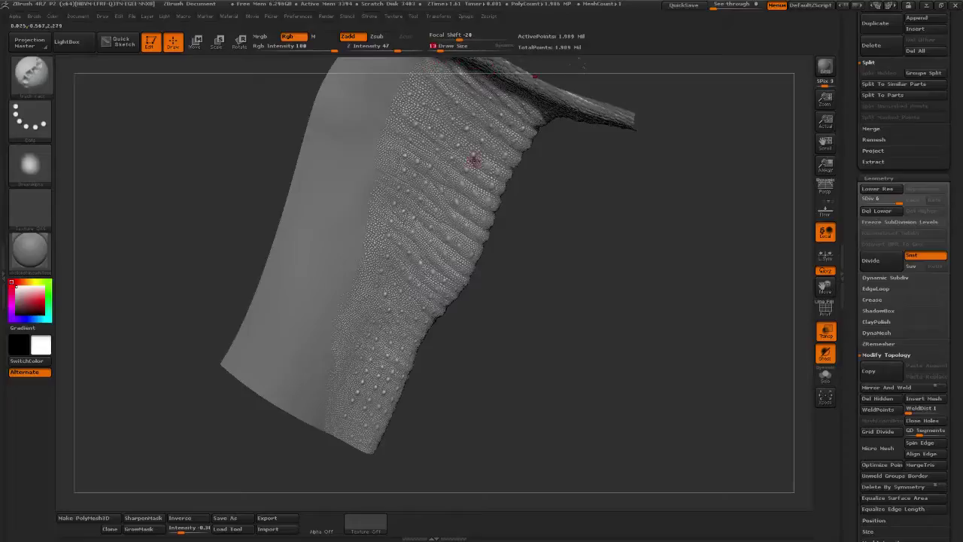
pyautogui.moveTo(528, 287)
pyautogui.keyDown('alt'); pyautogui.mouseDown()
pyautogui.moveTo(692, 319)
pyautogui.moveTo(555, 318)
pyautogui.mouseUp(); pyautogui.keyUp('alt')
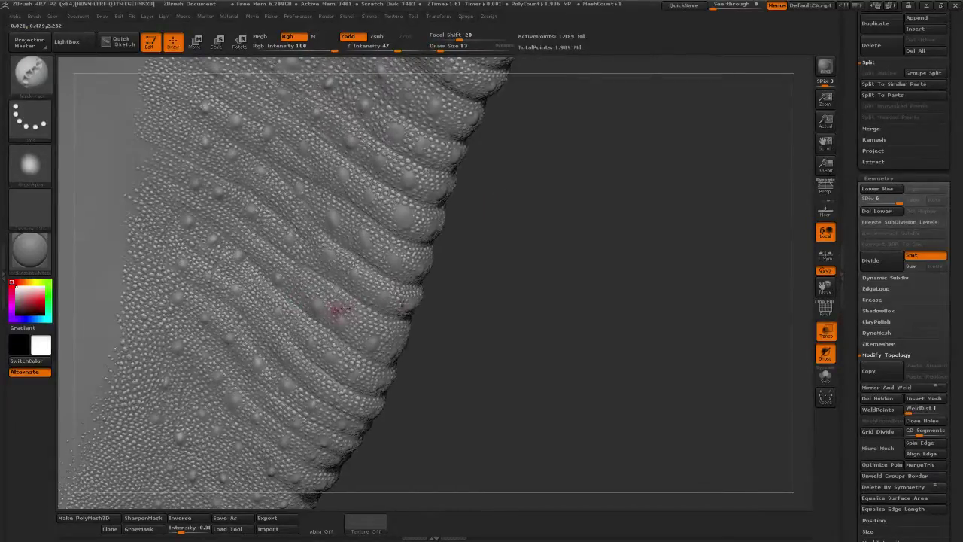
pyautogui.moveTo(470, 311); pyautogui.dragTo(538, 307)
pyautogui.moveTo(707, 322)
pyautogui.keyDown('alt'); pyautogui.mouseDown()
pyautogui.moveTo(445, 328)
pyautogui.moveTo(621, 339)
pyautogui.mouseUp(); pyautogui.keyUp('alt')
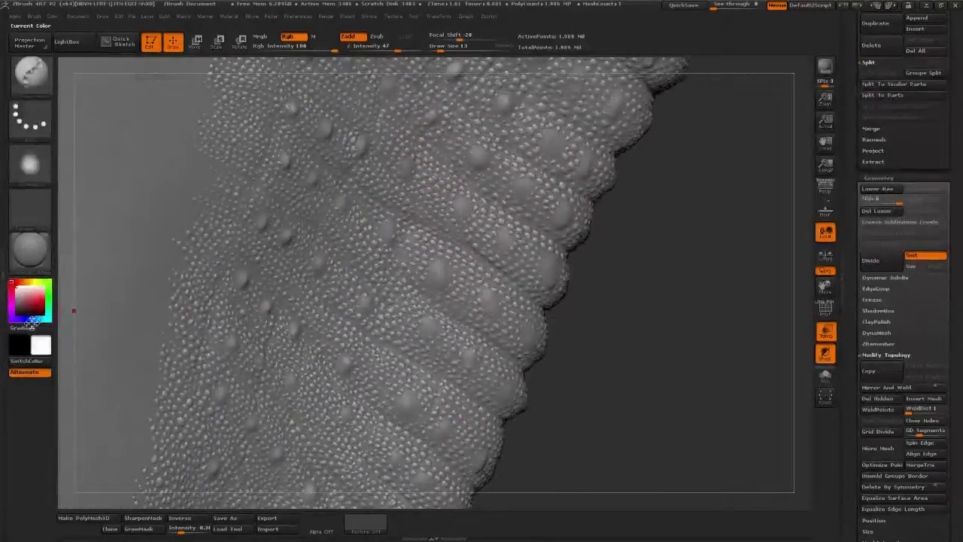
pyautogui.click(38, 319)
pyautogui.click(38, 320)
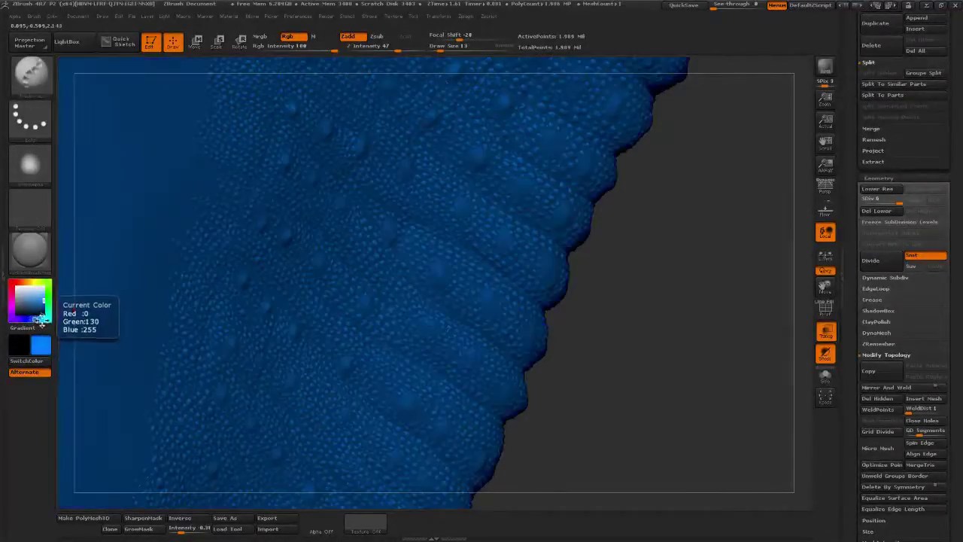
pyautogui.moveTo(29, 301); pyautogui.dragTo(12, 283)
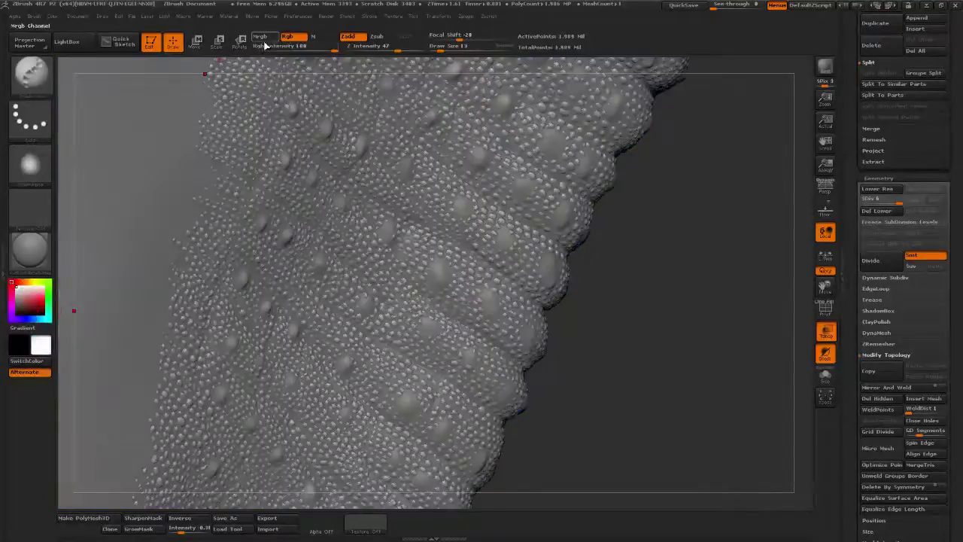
pyautogui.moveTo(53, 16)
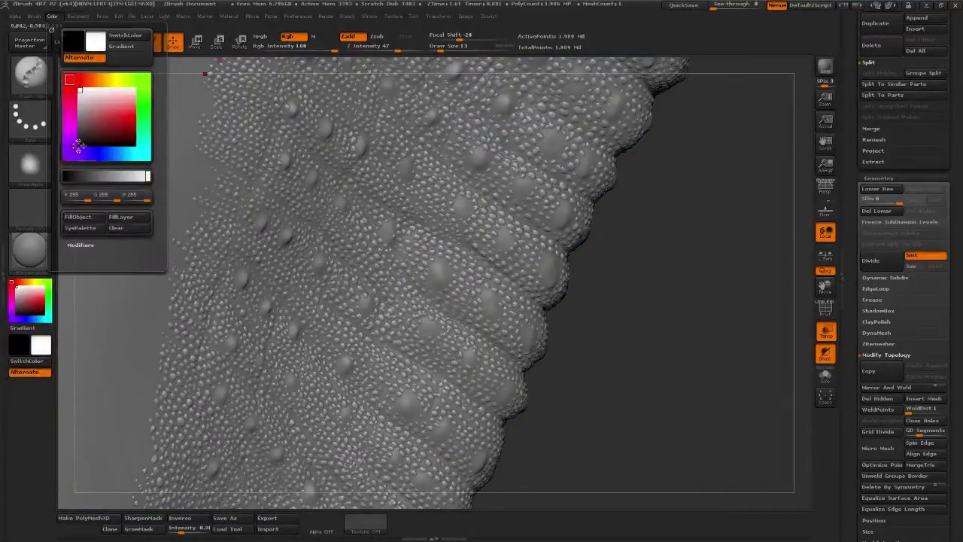
pyautogui.click(77, 217)
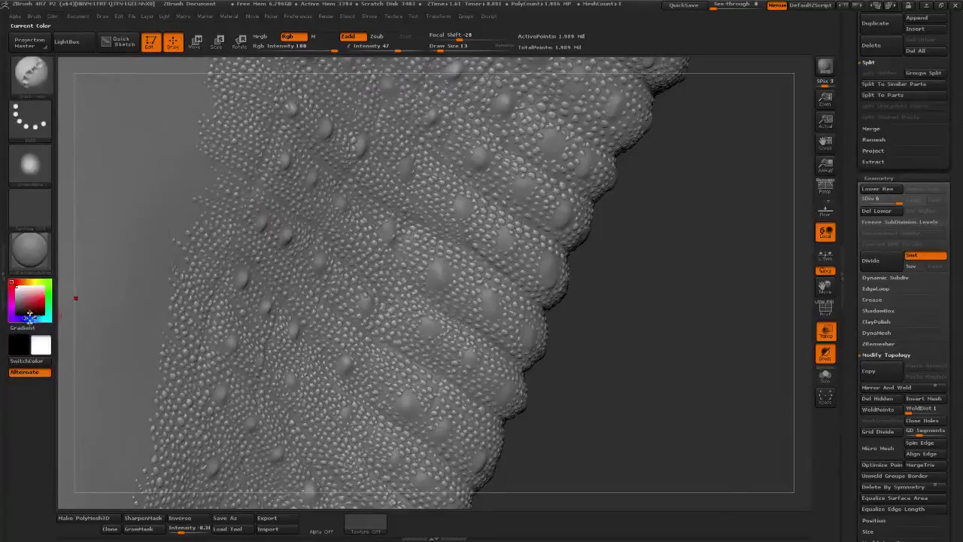
# Choose a muted blue colour, turn off Zadd so the brush only paints colour, and paint a test spot on a large scale
pyautogui.click(42, 325)
pyautogui.click(41, 324)
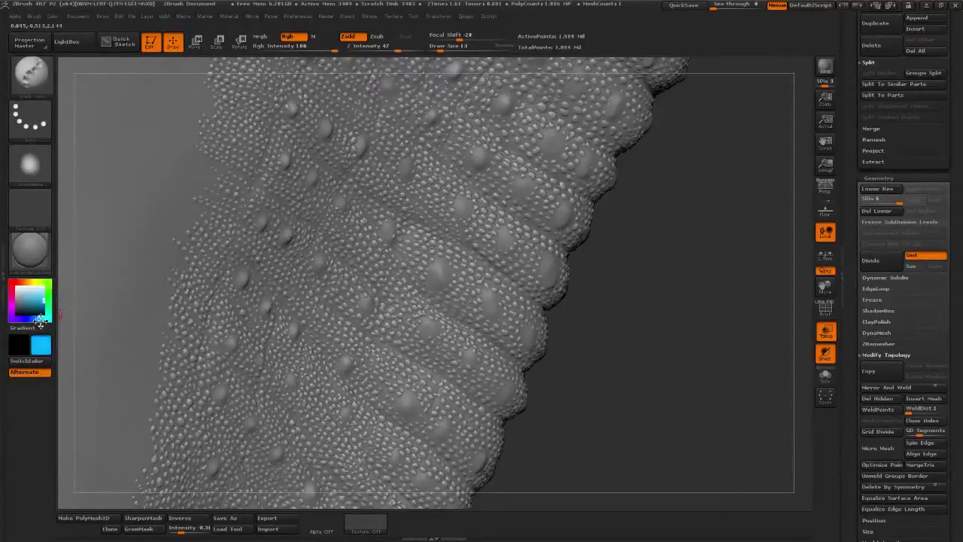
pyautogui.moveTo(39, 319); pyautogui.dragTo(30, 302)
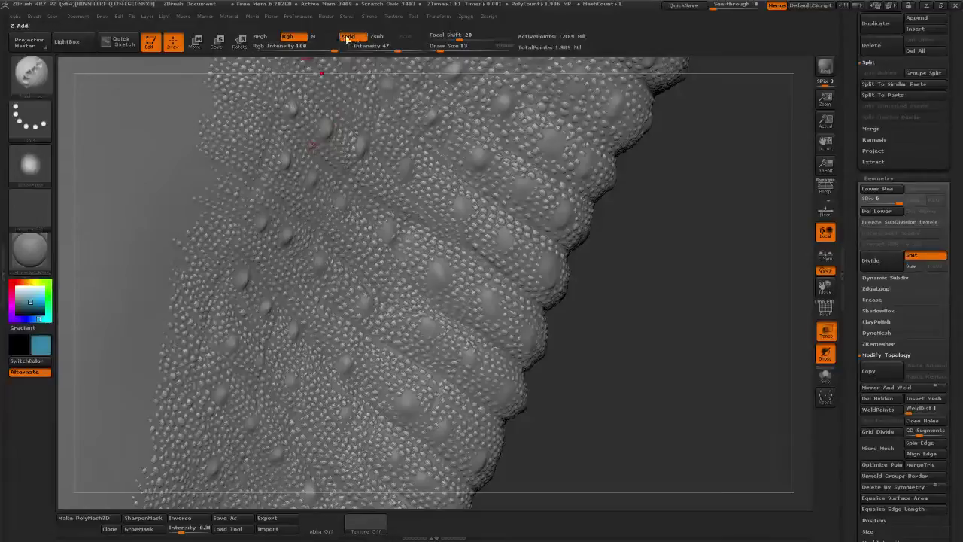
pyautogui.click(348, 36)
pyautogui.moveTo(639, 218)
pyautogui.mouseDown()
pyautogui.moveTo(600, 215)
pyautogui.moveTo(630, 212)
pyautogui.mouseUp()
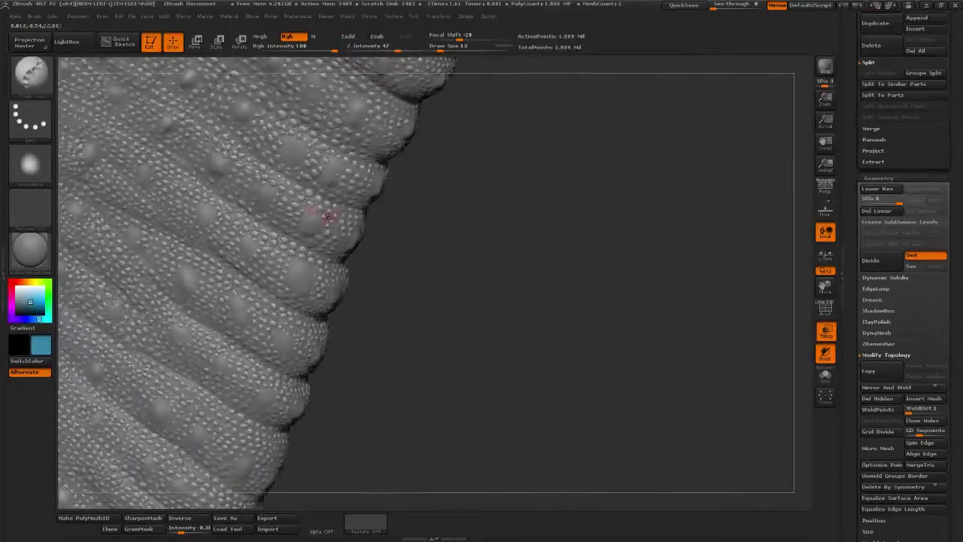
pyautogui.keyDown('alt'); pyautogui.moveTo(542, 218); pyautogui.dragTo(594, 263); pyautogui.keyUp('alt')
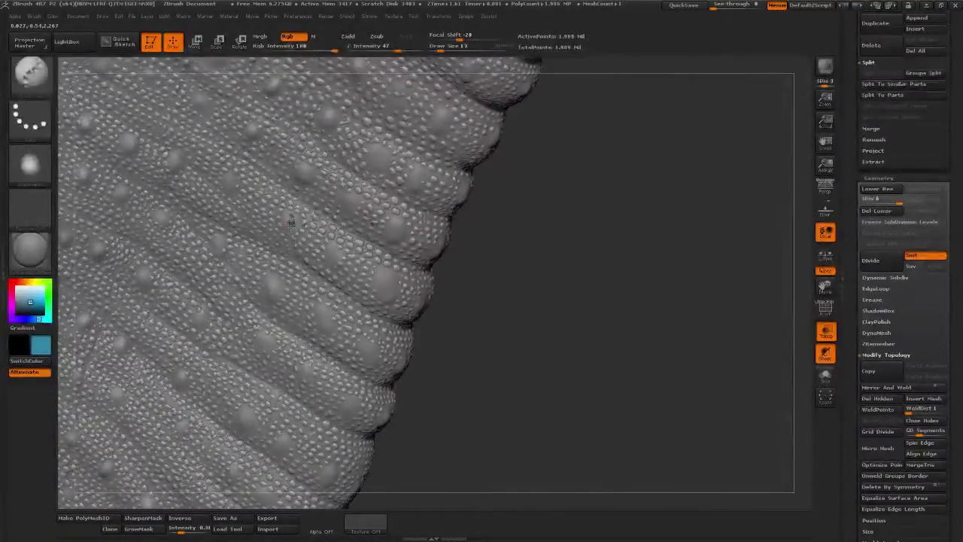
pyautogui.click(290, 221)
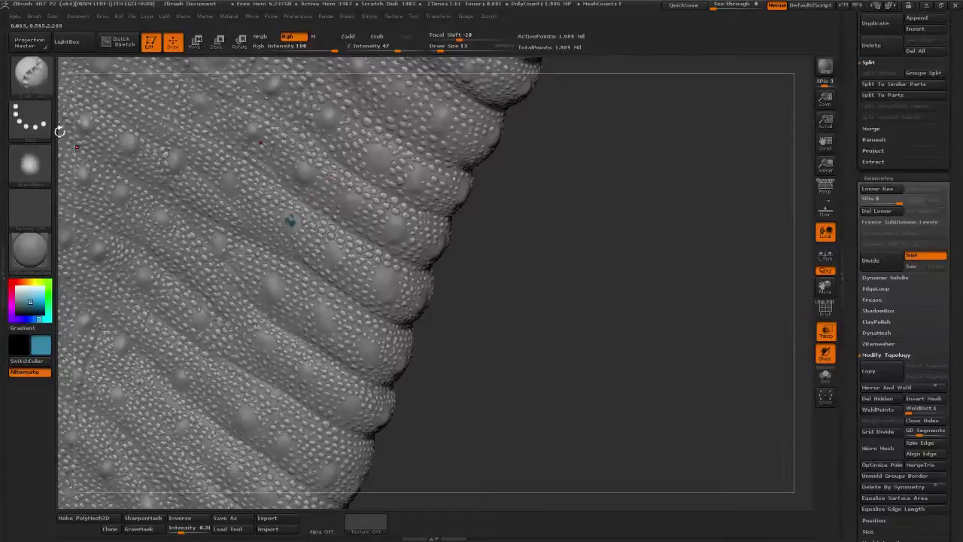
# Restore the current brush to Zadd only, and set up the Standard brush to paint with Rgb on and Zadd off
pyautogui.click(42, 168)
pyautogui.click(33, 85)
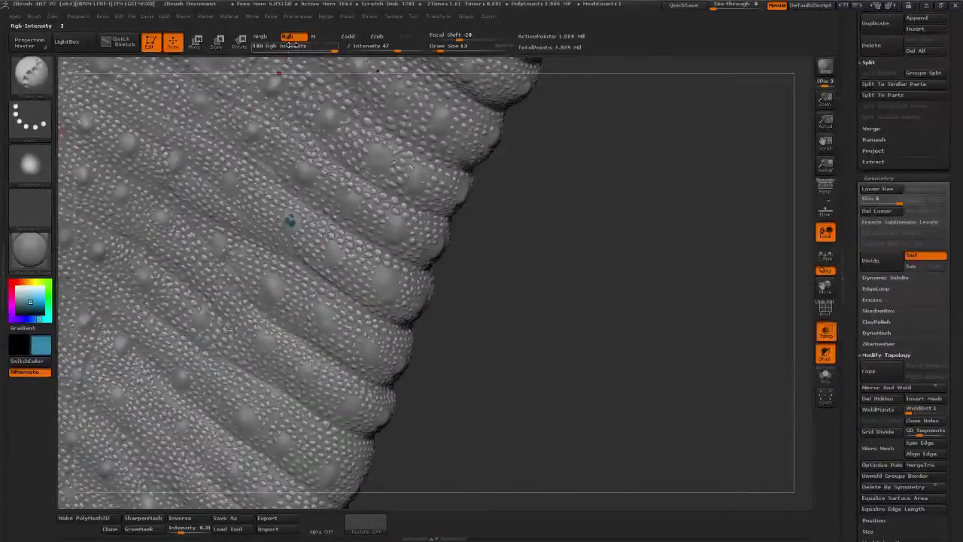
pyautogui.click(291, 37)
pyautogui.click(350, 38)
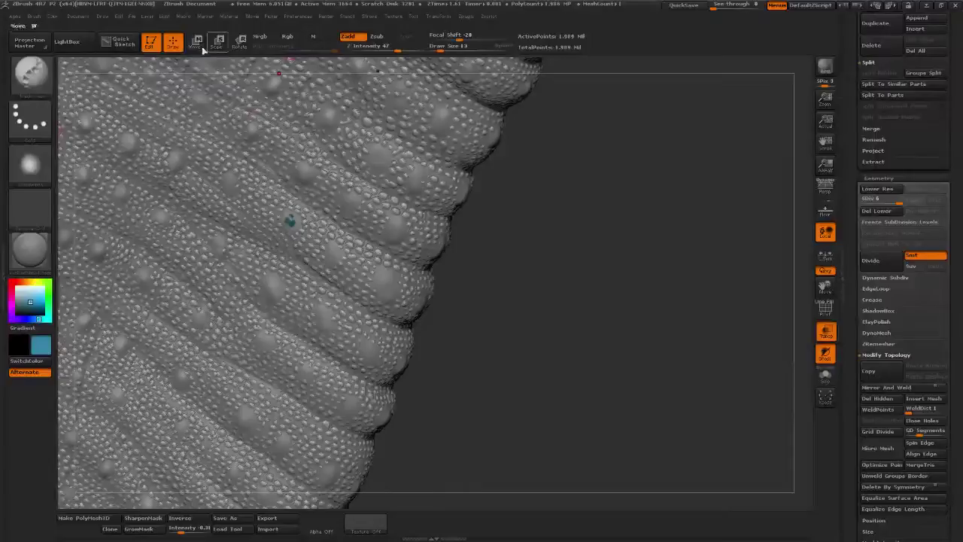
pyautogui.click(44, 78)
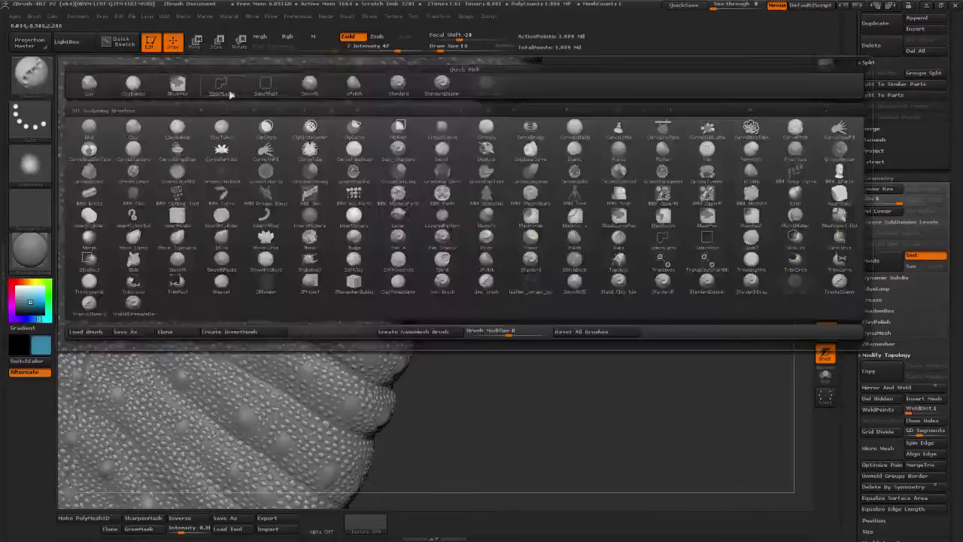
pyautogui.click(398, 85)
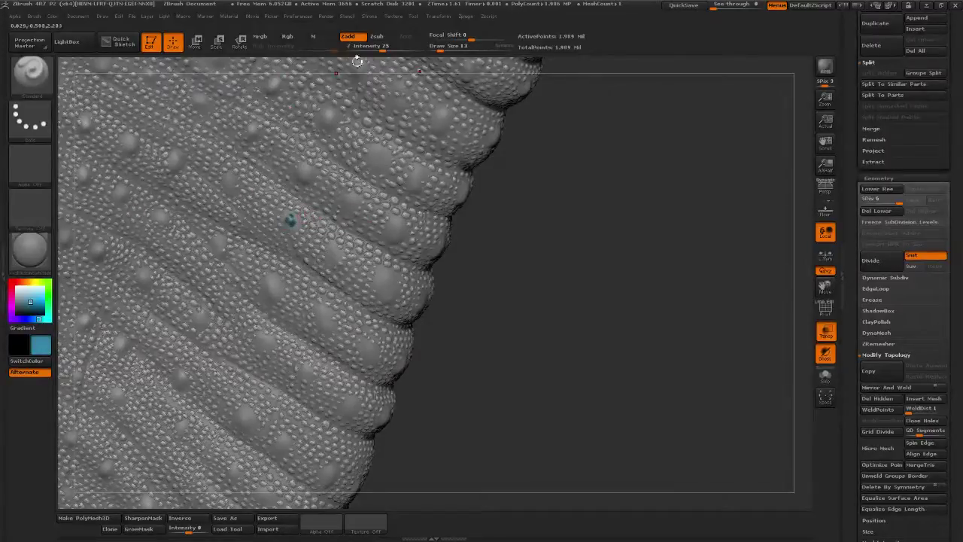
pyautogui.click(347, 37)
pyautogui.click(287, 36)
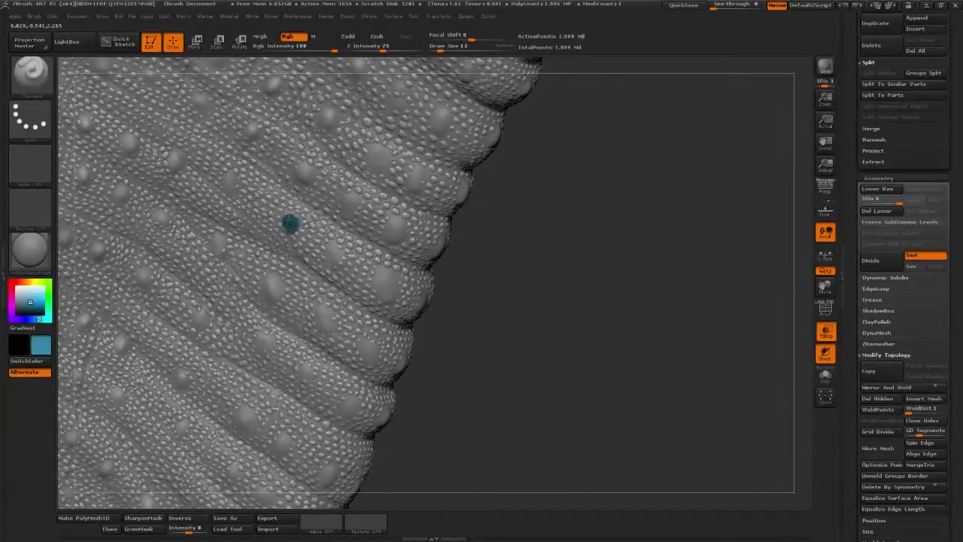
# Enlarge the brush slightly and paint blue spots over seven large bumps on the middle folds of the throat
pyautogui.click(289, 221)
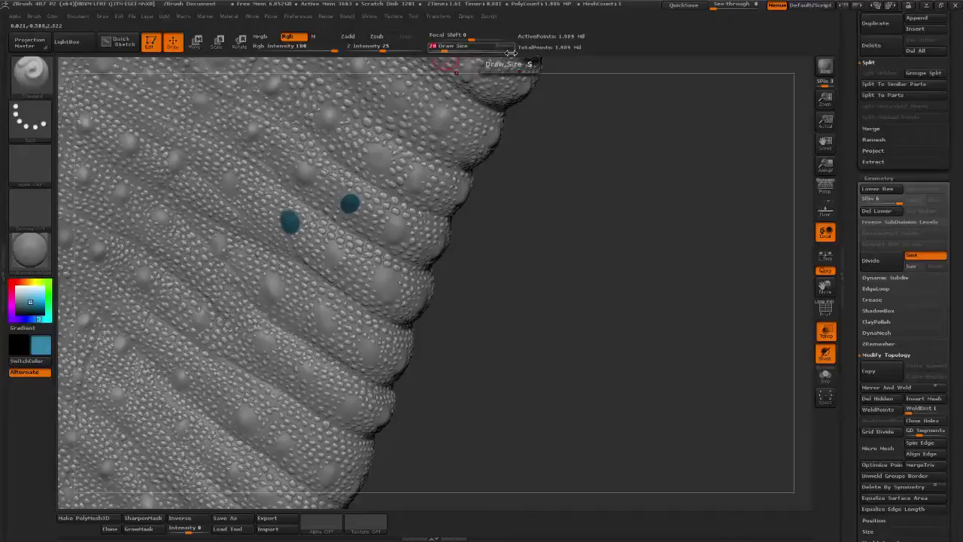
pyautogui.moveTo(542, 245)
pyautogui.keyDown('alt'); pyautogui.mouseDown()
pyautogui.moveTo(563, 345)
pyautogui.moveTo(597, 293)
pyautogui.moveTo(637, 302)
pyautogui.mouseUp(); pyautogui.keyUp('alt')
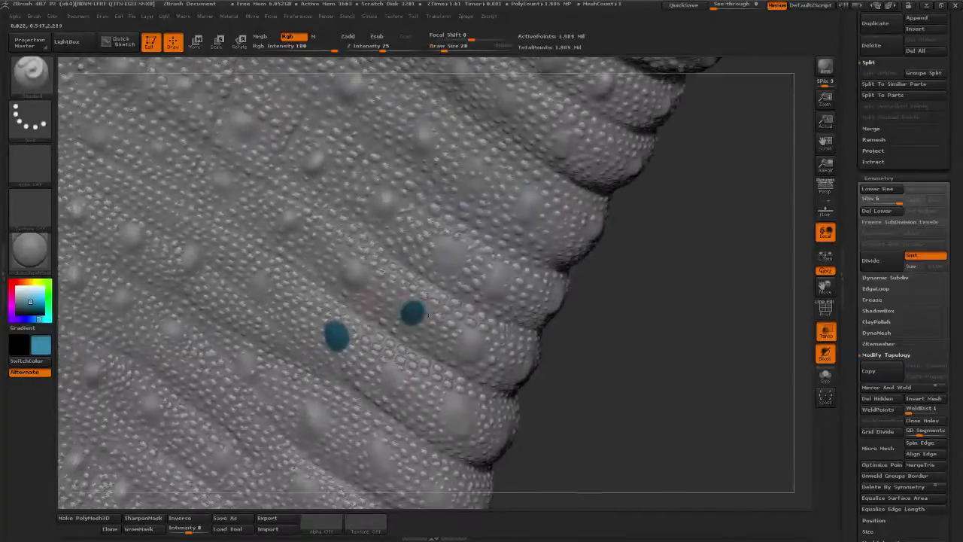
pyautogui.click(357, 273)
pyautogui.click(378, 202)
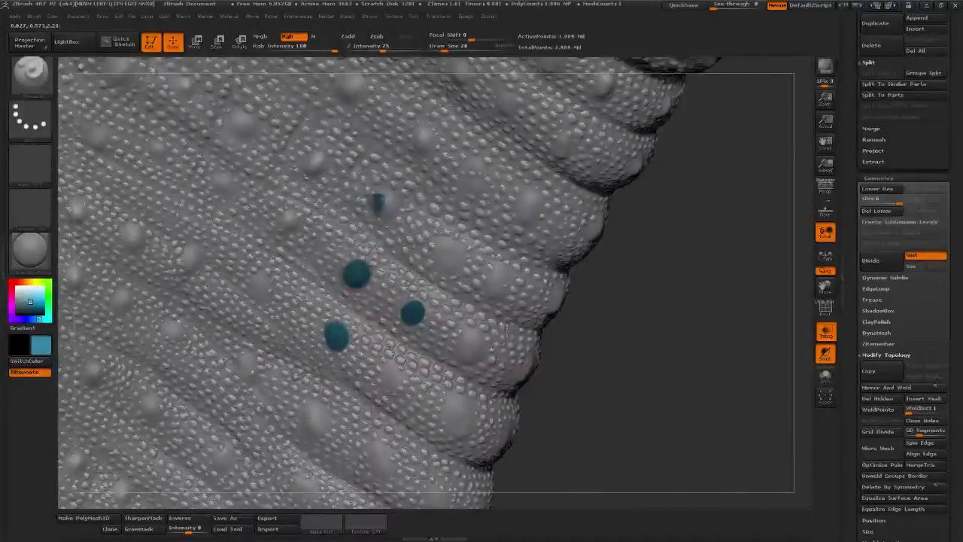
pyautogui.moveTo(379, 202); pyautogui.dragTo(389, 202)
pyautogui.keyDown('alt'); pyautogui.moveTo(682, 202); pyautogui.dragTo(677, 267); pyautogui.keyUp('alt')
pyautogui.moveTo(308, 232); pyautogui.dragTo(314, 229)
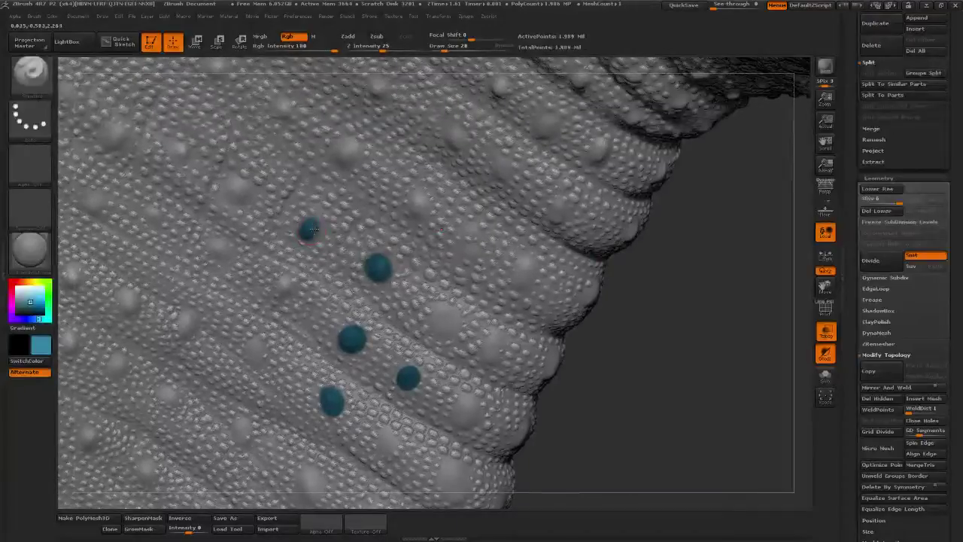
pyautogui.click(347, 153)
pyautogui.click(418, 202)
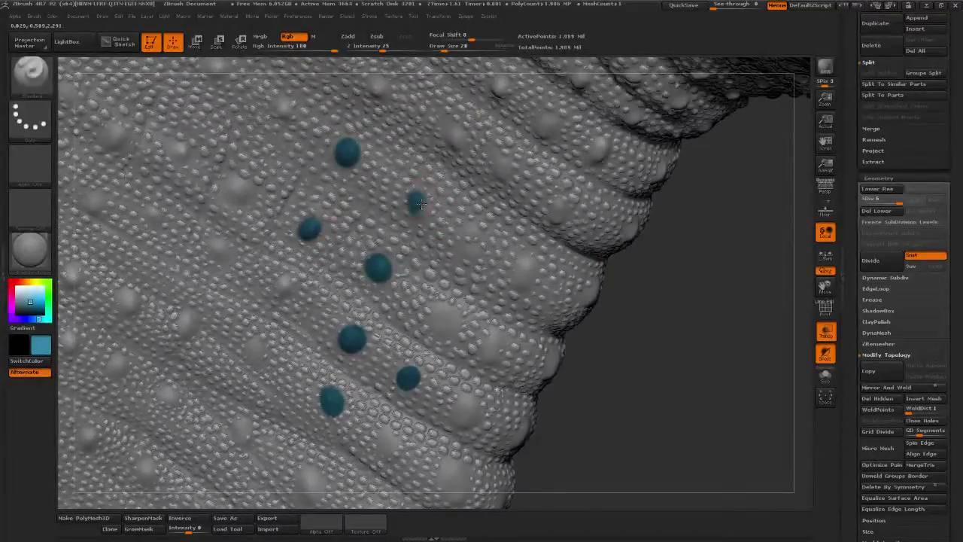
pyautogui.moveTo(421, 204); pyautogui.dragTo(420, 205)
# Paint five more large bumps blue on the upper throat folds, out to the front edge of the skin
pyautogui.keyDown('alt'); pyautogui.moveTo(670, 194); pyautogui.dragTo(605, 287); pyautogui.keyUp('alt')
pyautogui.moveTo(390, 231); pyautogui.dragTo(392, 238)
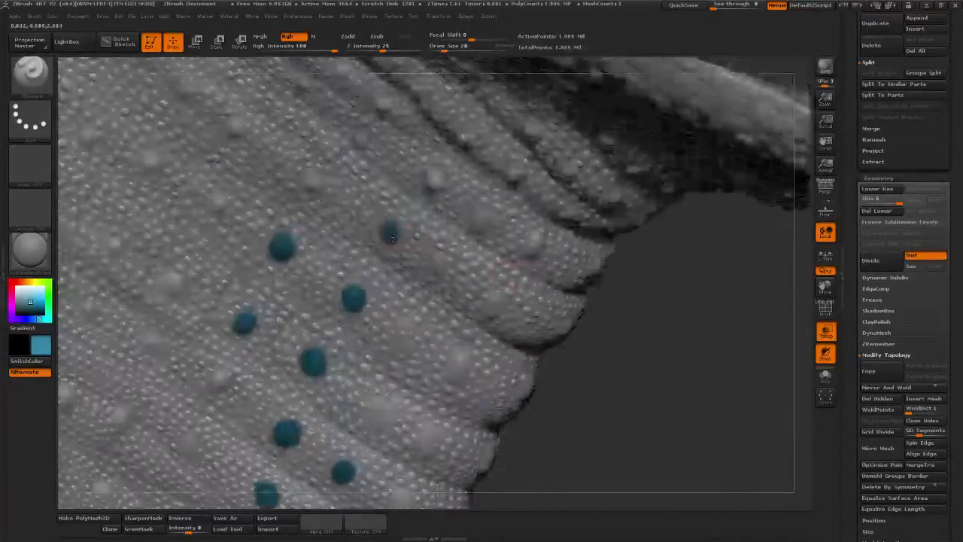
pyautogui.click(315, 182)
pyautogui.click(434, 182)
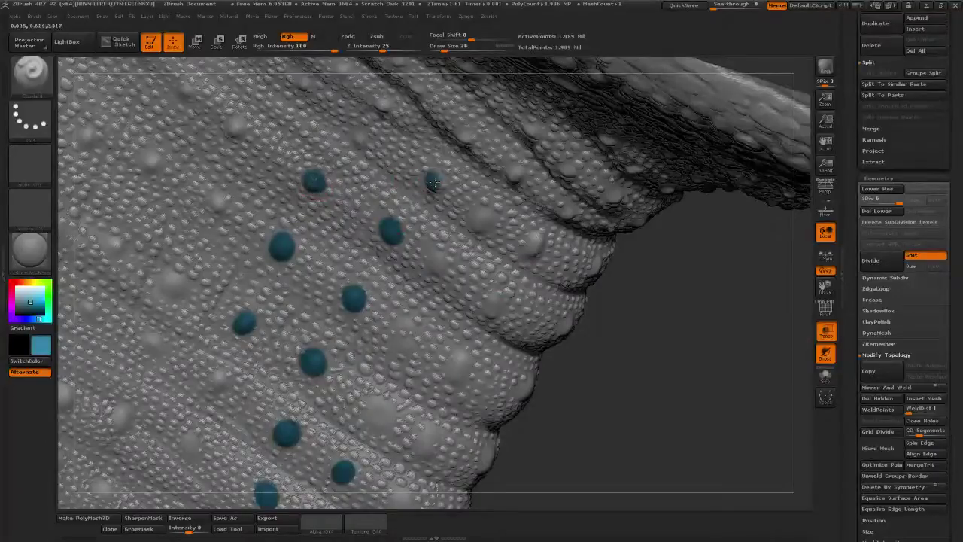
pyautogui.click(481, 219)
pyautogui.click(536, 245)
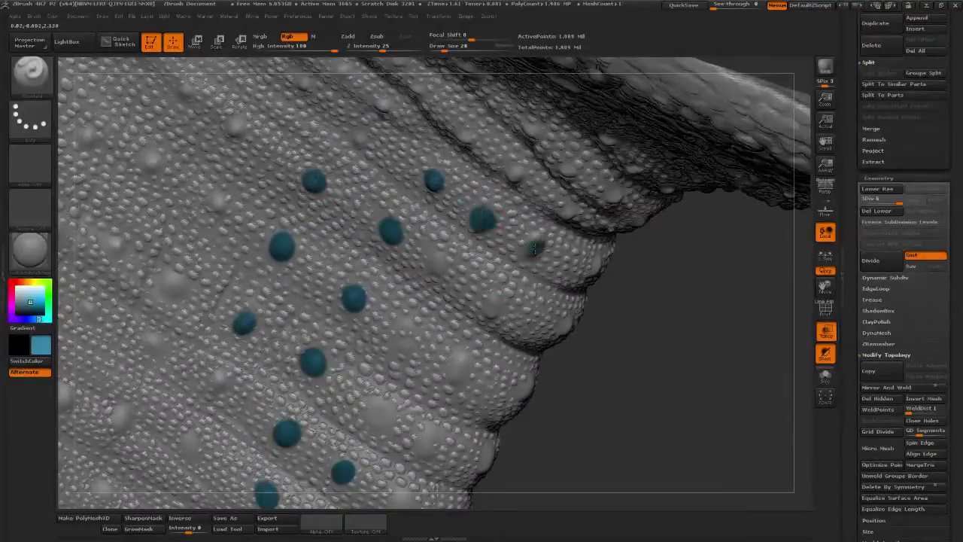
# Paint blue spots over six large bumps where the throat folds meet the underside of the jaw
pyautogui.moveTo(667, 306)
pyautogui.mouseDown()
pyautogui.moveTo(697, 321)
pyautogui.moveTo(603, 395)
pyautogui.moveTo(602, 373)
pyautogui.moveTo(547, 409)
pyautogui.mouseUp()
pyautogui.click(356, 281)
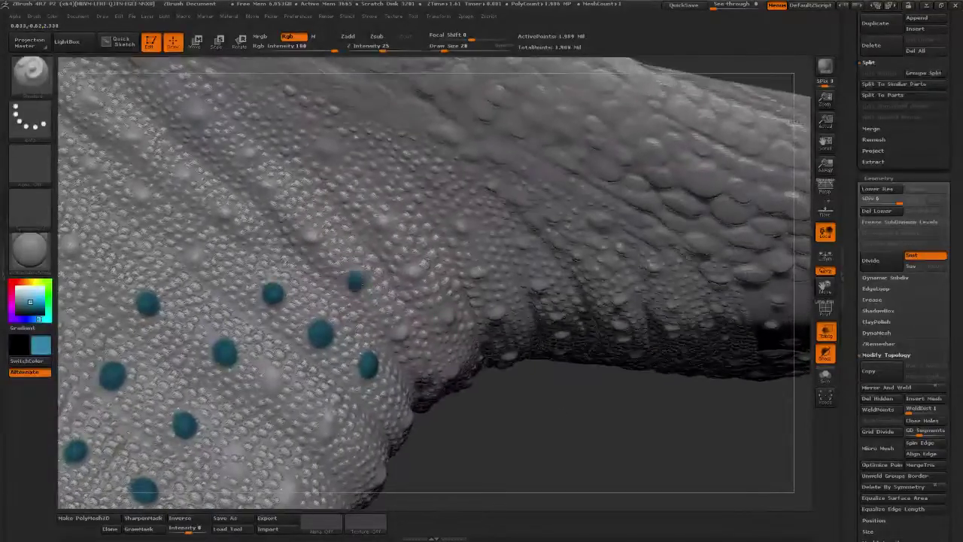
pyautogui.click(310, 238)
pyautogui.click(380, 223)
pyautogui.click(411, 273)
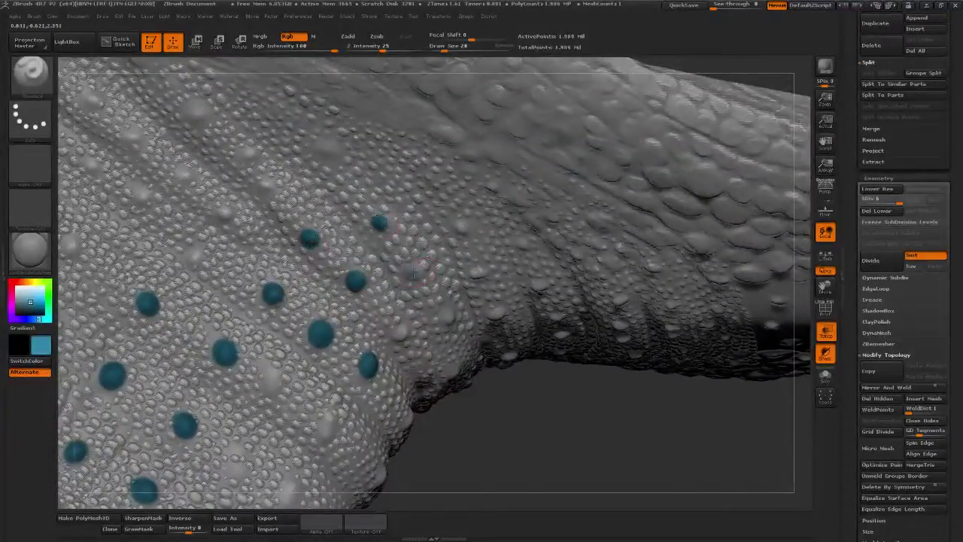
pyautogui.click(448, 318)
pyautogui.click(400, 336)
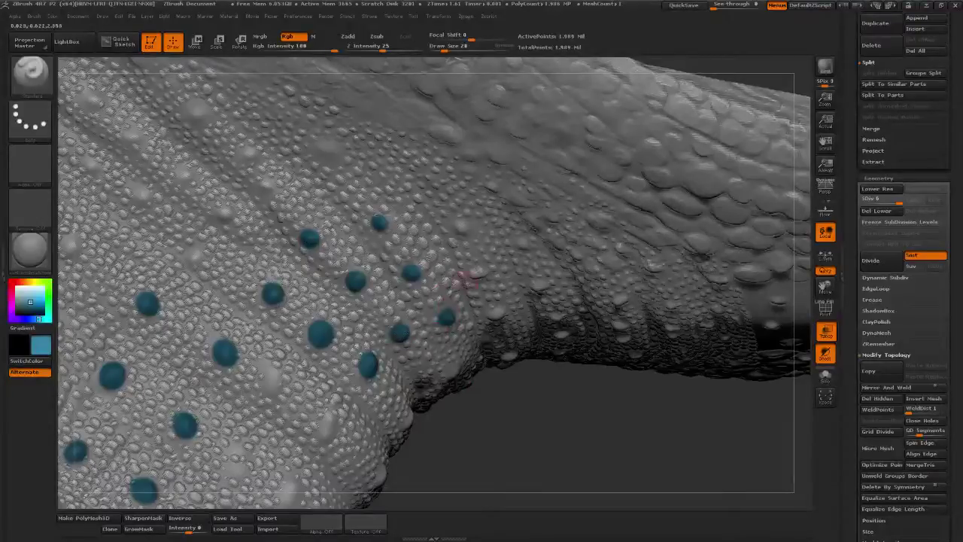
# Paint the remaining large bumps blue from where the throat meets the jaw back across the upper throat folds
pyautogui.click(462, 226)
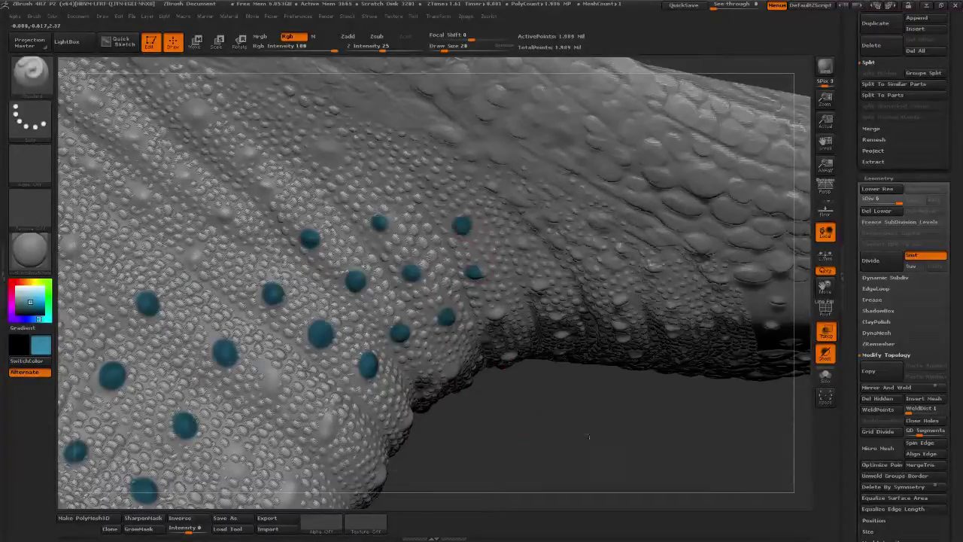
pyautogui.moveTo(588, 437); pyautogui.dragTo(557, 406)
pyautogui.click(247, 248)
pyautogui.click(280, 205)
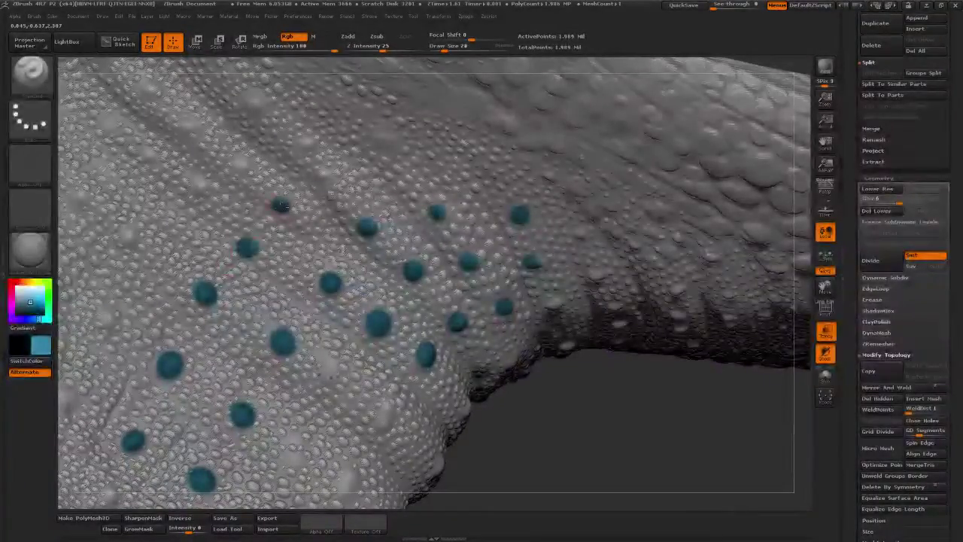
pyautogui.click(200, 187)
pyautogui.click(129, 238)
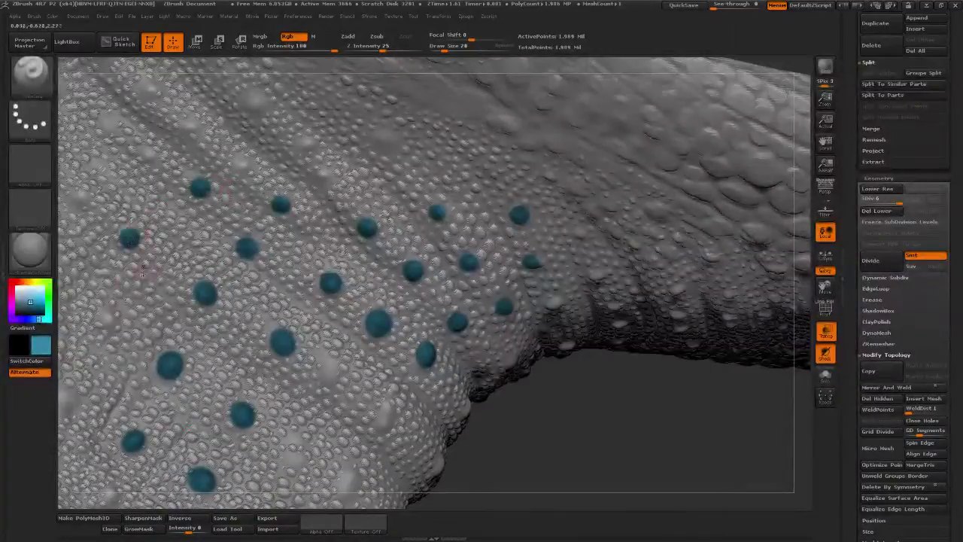
pyautogui.click(106, 319)
pyautogui.click(241, 167)
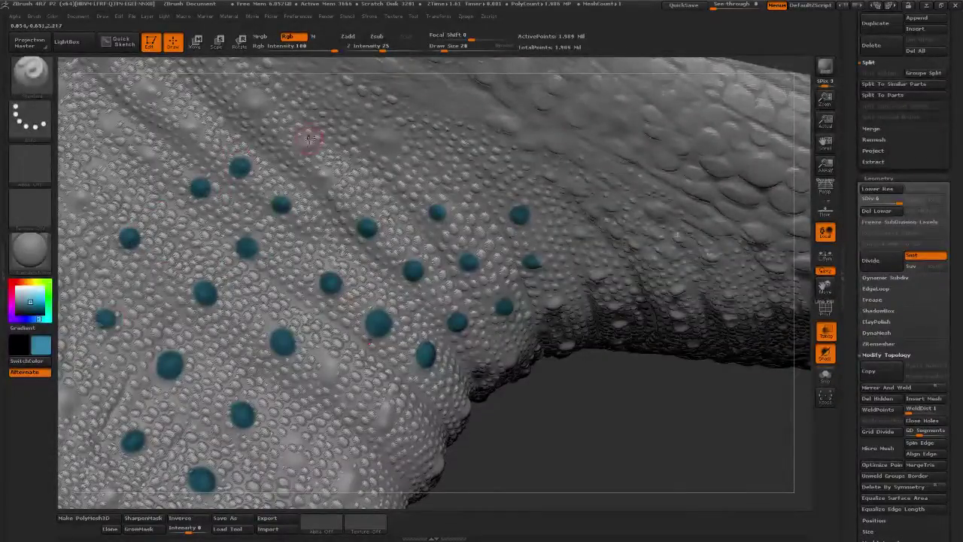
pyautogui.click(305, 142)
pyautogui.click(325, 175)
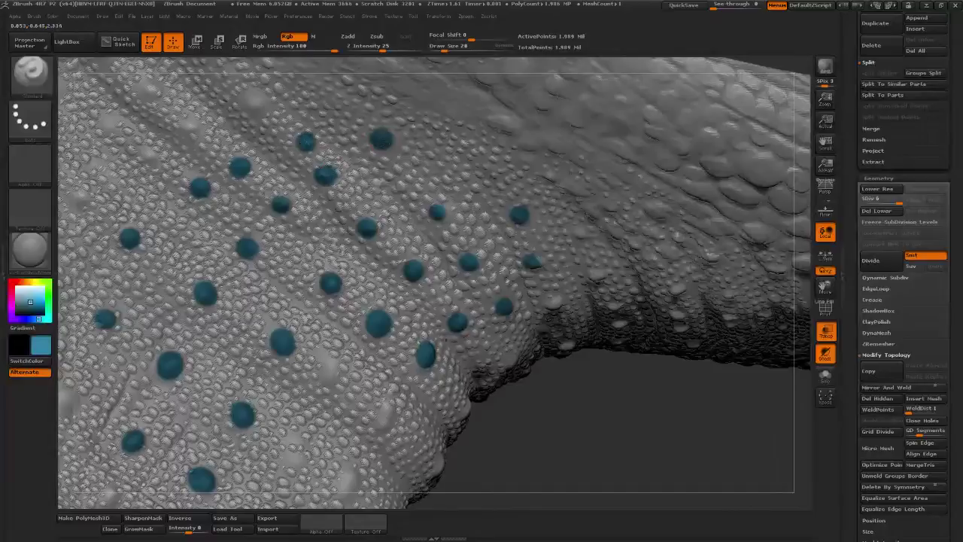
# Paint blue spots over large bumps on the middle throat folds near the scalloped front edge
pyautogui.moveTo(565, 429)
pyautogui.mouseDown()
pyautogui.moveTo(557, 291)
pyautogui.moveTo(332, 207)
pyautogui.mouseUp()
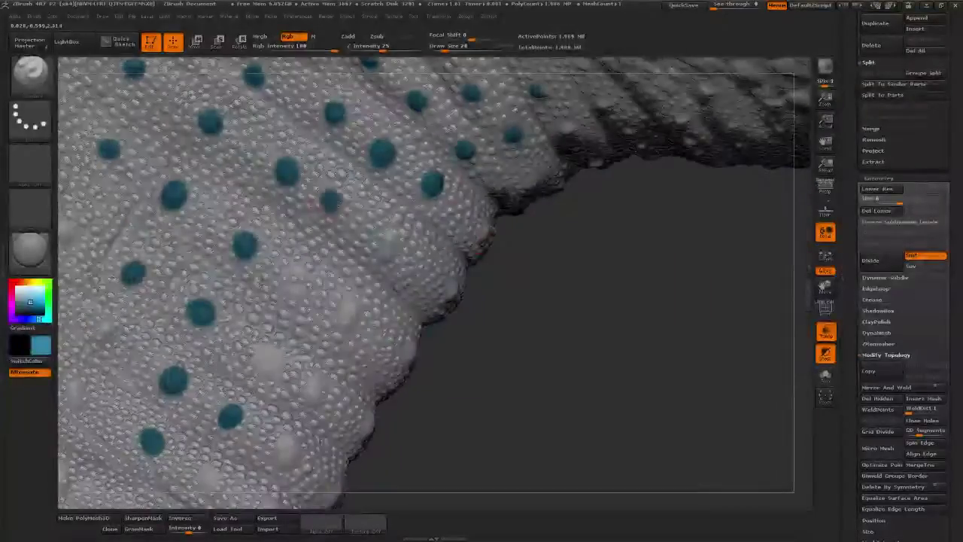
pyautogui.moveTo(549, 308); pyautogui.dragTo(315, 239)
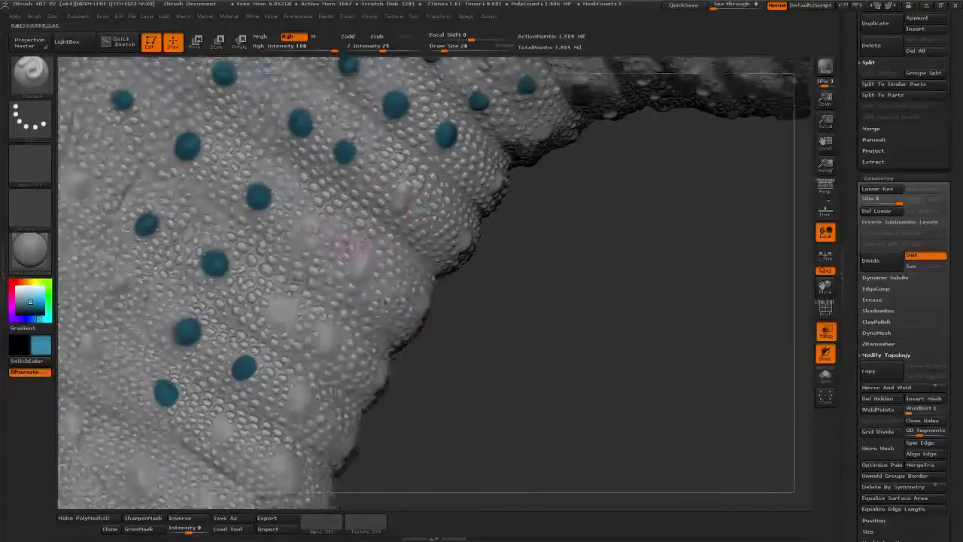
pyautogui.click(309, 243)
pyautogui.click(362, 272)
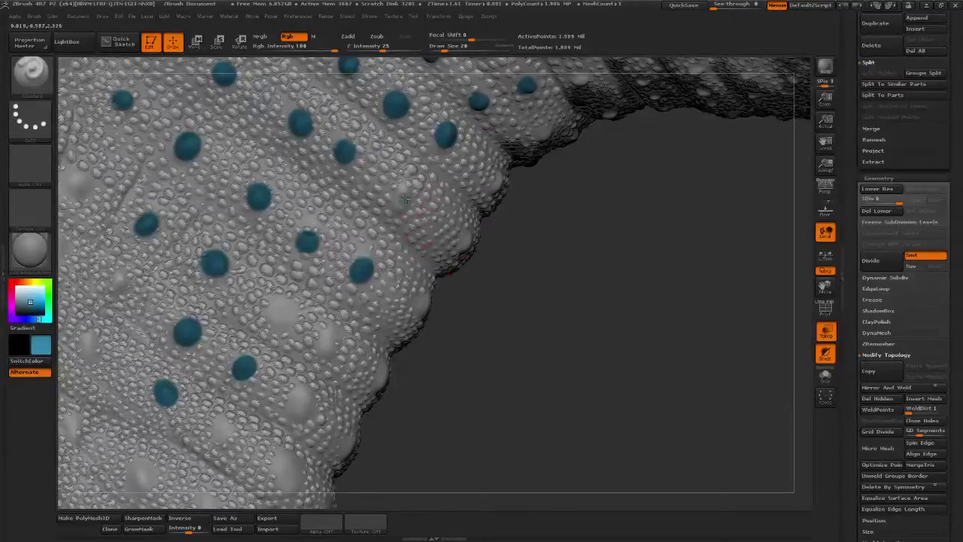
# Paint blue a run of large bumps leading from the middle folds back across the side of the throat
pyautogui.moveTo(489, 220)
pyautogui.mouseDown()
pyautogui.moveTo(523, 225)
pyautogui.moveTo(607, 275)
pyautogui.mouseUp()
pyautogui.click(308, 229)
pyautogui.click(253, 307)
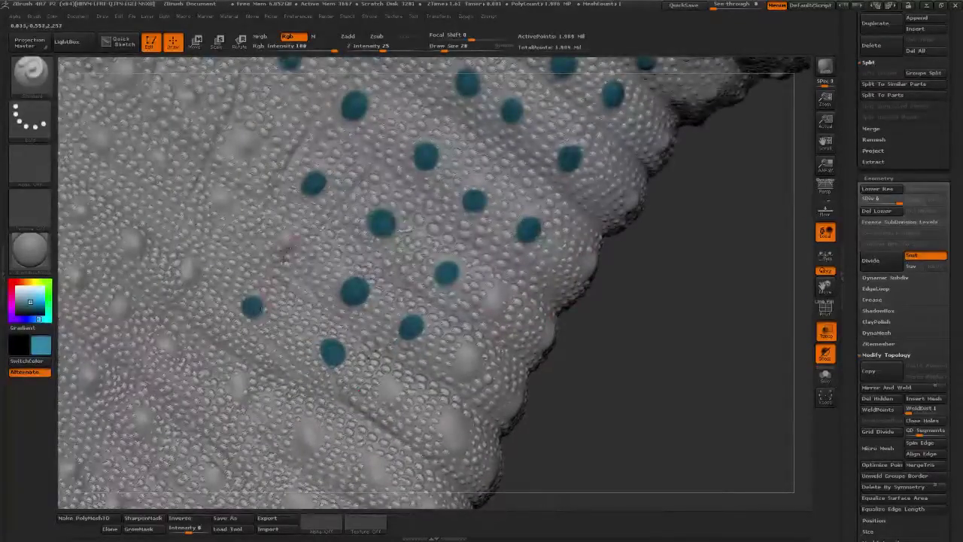
pyautogui.click(289, 247)
pyautogui.click(243, 295)
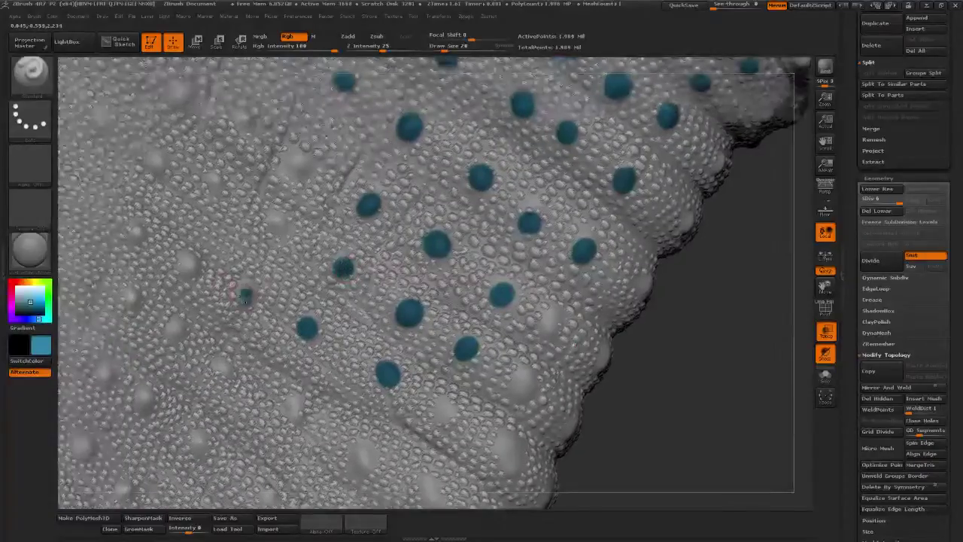
pyautogui.click(187, 264)
pyautogui.click(140, 236)
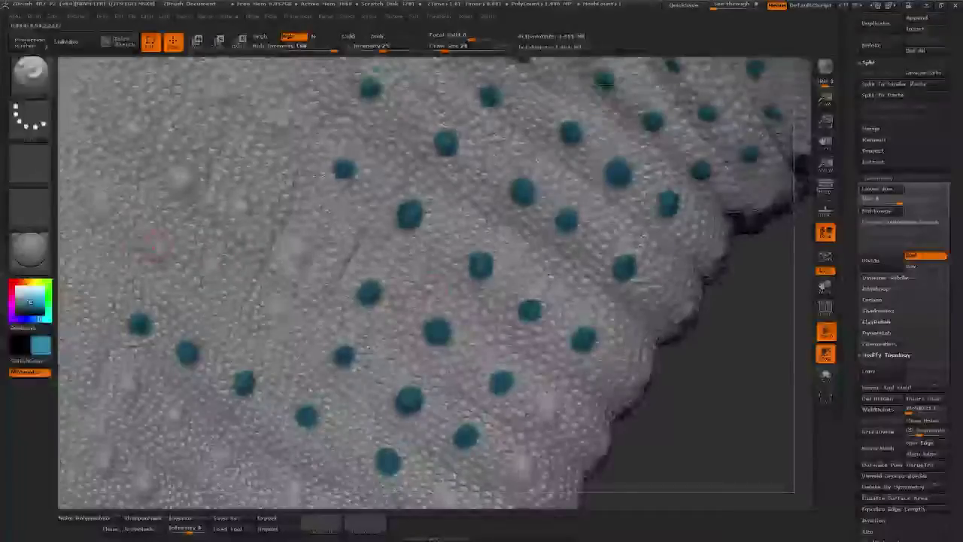
# Paint blue spots over nine more large bumps on the flatter skin toward the rear of the throat patch
pyautogui.click(153, 252)
pyautogui.click(96, 214)
pyautogui.click(173, 184)
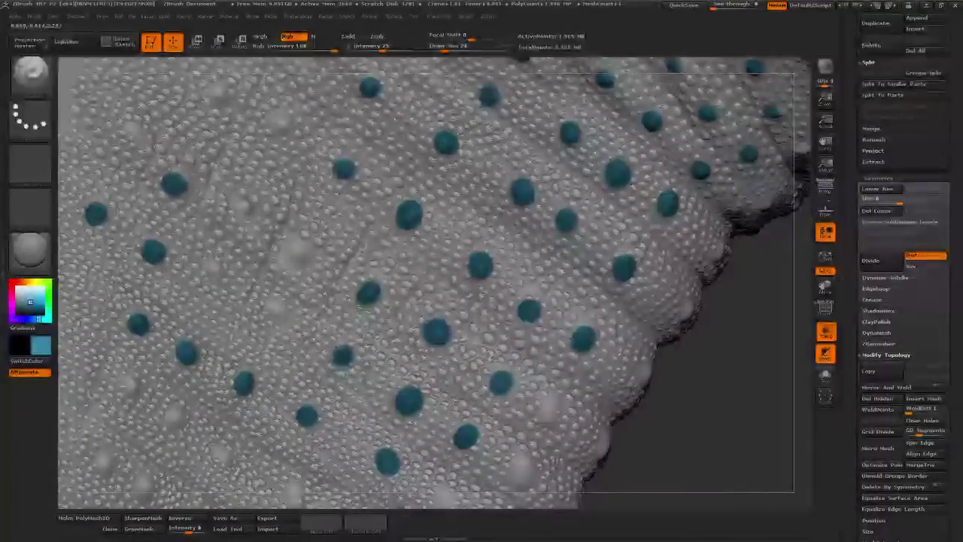
pyautogui.click(135, 134)
pyautogui.click(297, 253)
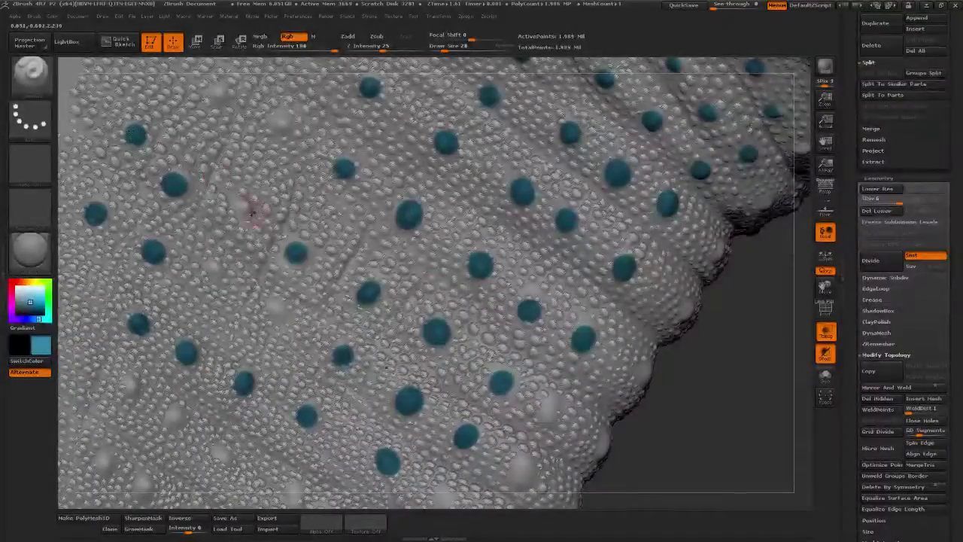
pyautogui.click(243, 210)
pyautogui.click(275, 306)
pyautogui.click(277, 127)
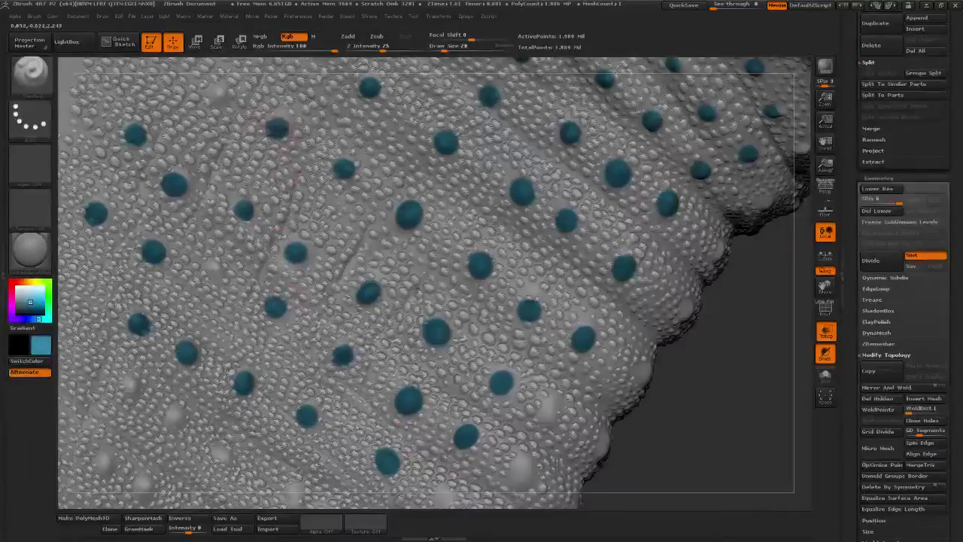
pyautogui.click(219, 96)
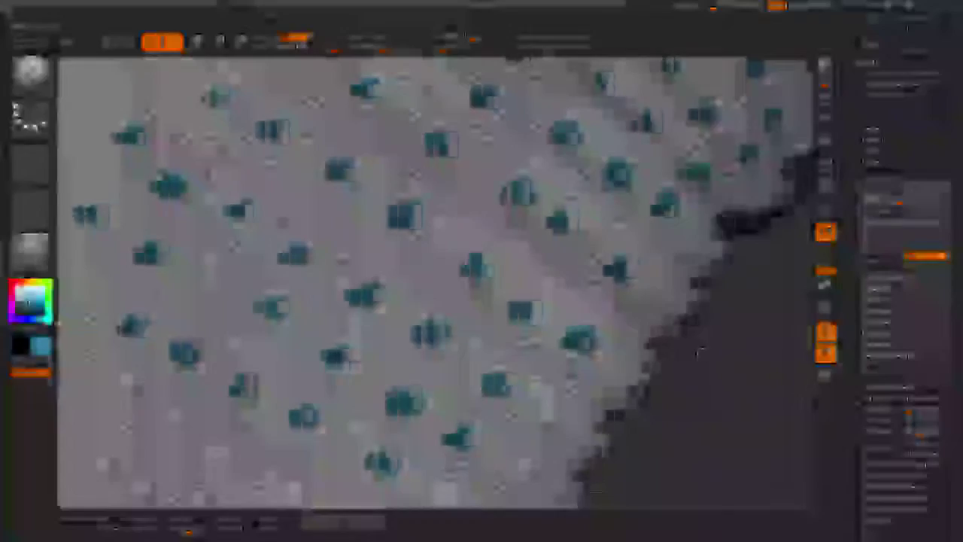
# Paint blue the four large bumps on successive folds along the front centreline of the throat
pyautogui.moveTo(640, 407)
pyautogui.keyDown('alt'); pyautogui.mouseDown()
pyautogui.moveTo(596, 313)
pyautogui.moveTo(565, 336)
pyautogui.moveTo(570, 298)
pyautogui.moveTo(650, 310)
pyautogui.mouseUp(); pyautogui.keyUp('alt')
pyautogui.click(367, 363)
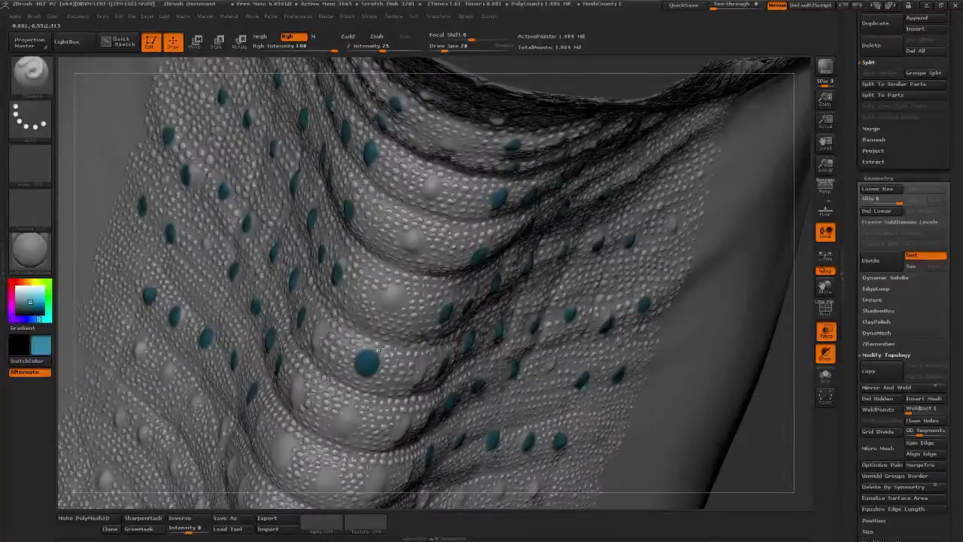
pyautogui.click(390, 302)
pyautogui.click(412, 241)
pyautogui.click(432, 188)
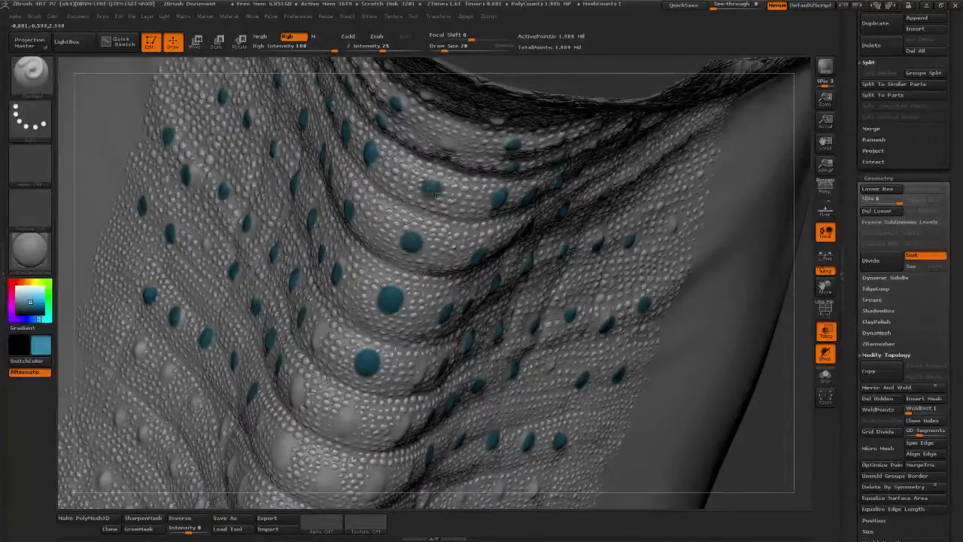
# Paint blue spots over large bumps on the curved folds just beneath the jaw
pyautogui.moveTo(68, 265); pyautogui.dragTo(85, 331)
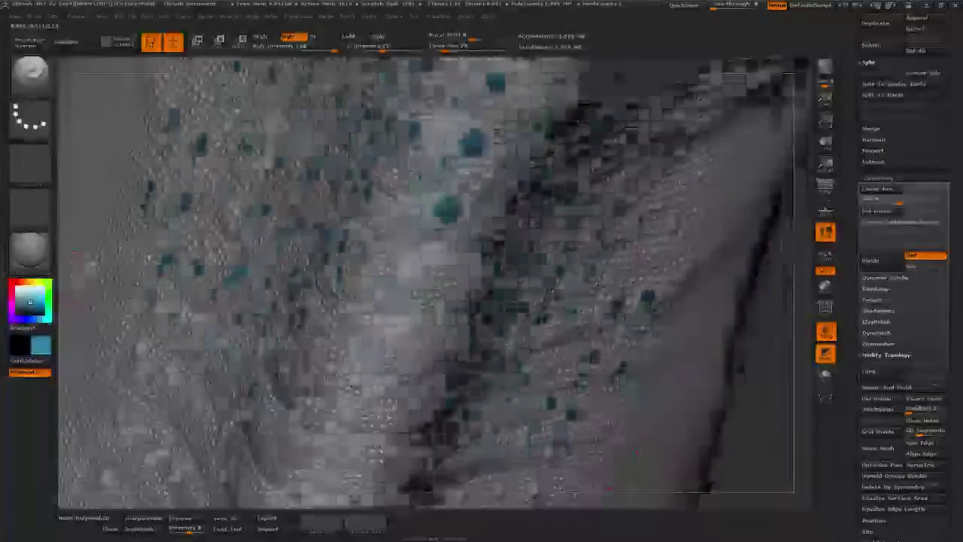
pyautogui.keyDown('alt'); pyautogui.moveTo(752, 247); pyautogui.dragTo(591, 437); pyautogui.keyUp('alt')
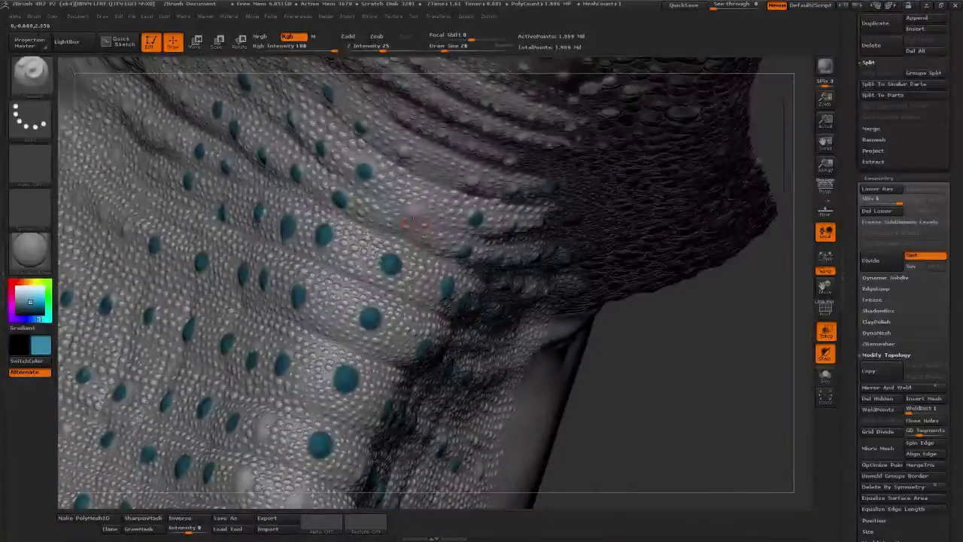
pyautogui.moveTo(725, 299); pyautogui.dragTo(525, 322)
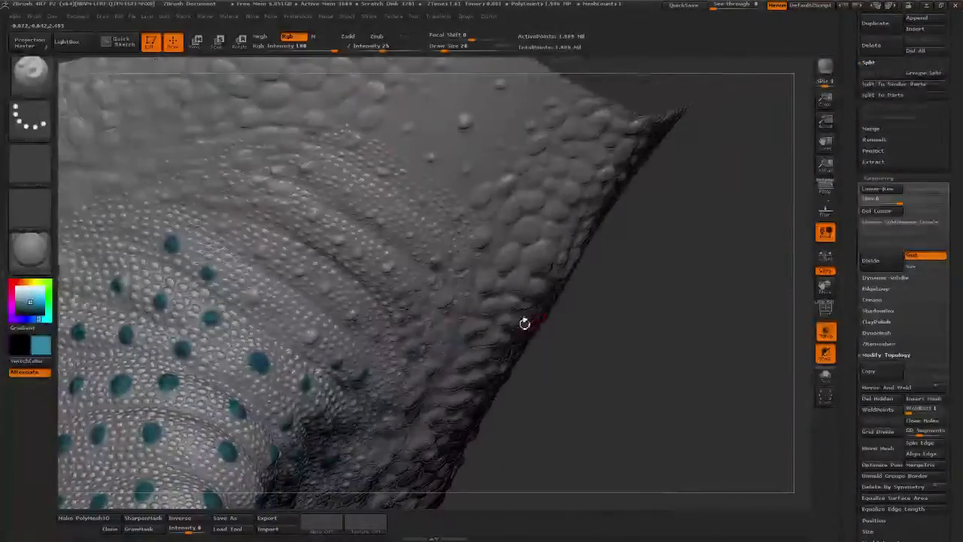
pyautogui.click(263, 250)
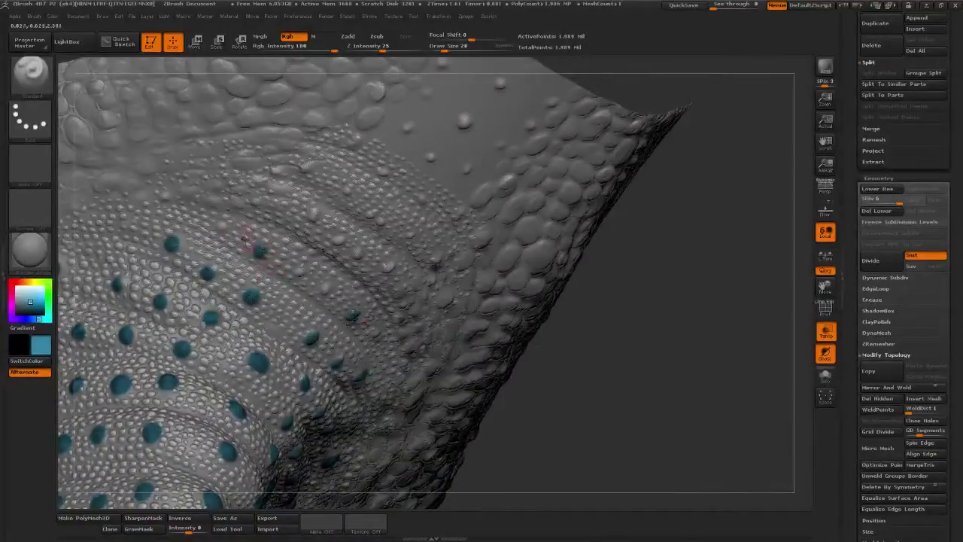
pyautogui.click(226, 226)
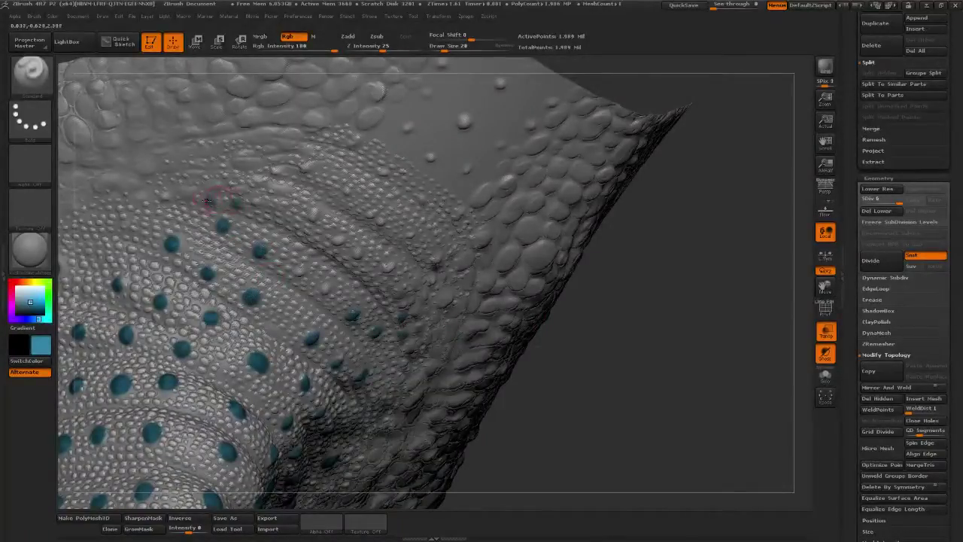
pyautogui.keyDown('ctrl'); pyautogui.moveTo(207, 200); pyautogui.dragTo(224, 218, button='right'); pyautogui.keyUp('ctrl')
pyautogui.click(178, 190)
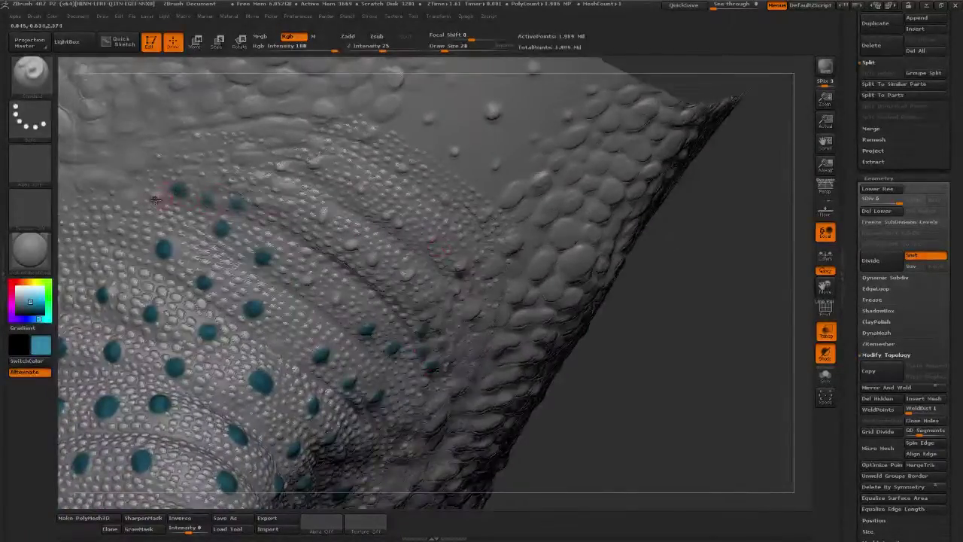
pyautogui.click(325, 217)
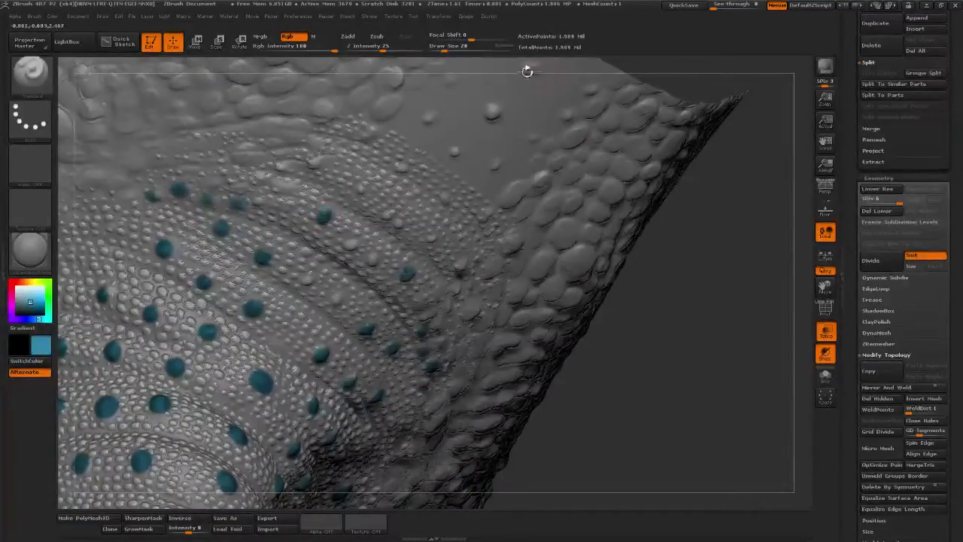
pyautogui.press('Return')
# Paint the small raised bumps blue on the outermost curved folds bordering the smooth skin and large jaw scales
pyautogui.moveTo(693, 213)
pyautogui.keyDown('alt'); pyautogui.mouseDown()
pyautogui.moveTo(636, 260)
pyautogui.moveTo(614, 258)
pyautogui.mouseUp(); pyautogui.keyUp('alt')
pyautogui.moveTo(651, 334); pyautogui.dragTo(410, 235)
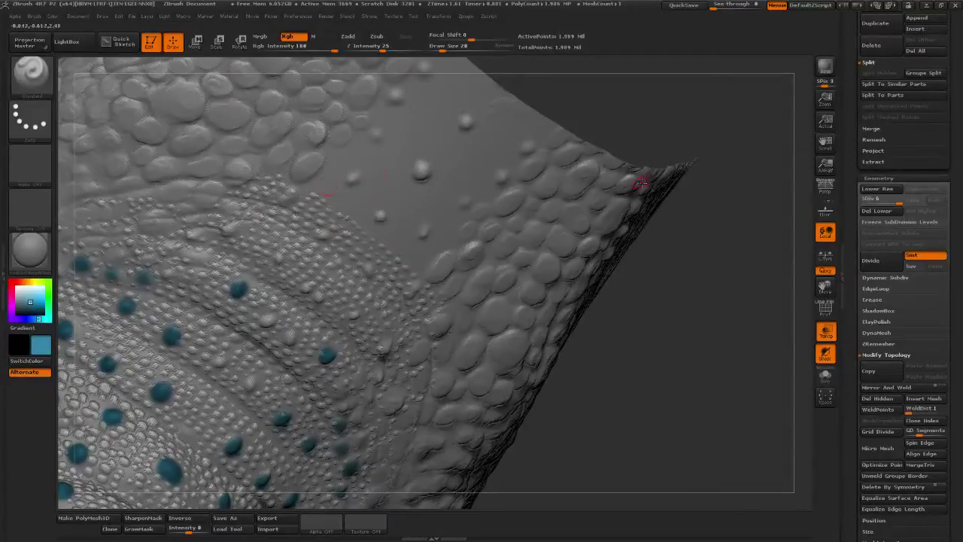
pyautogui.moveTo(642, 281); pyautogui.dragTo(393, 252)
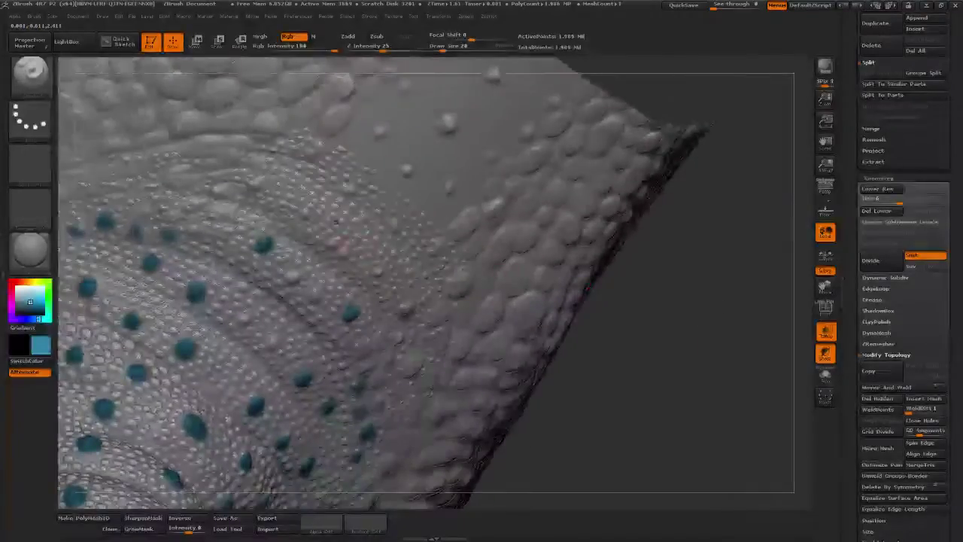
pyautogui.click(336, 250)
pyautogui.click(301, 288)
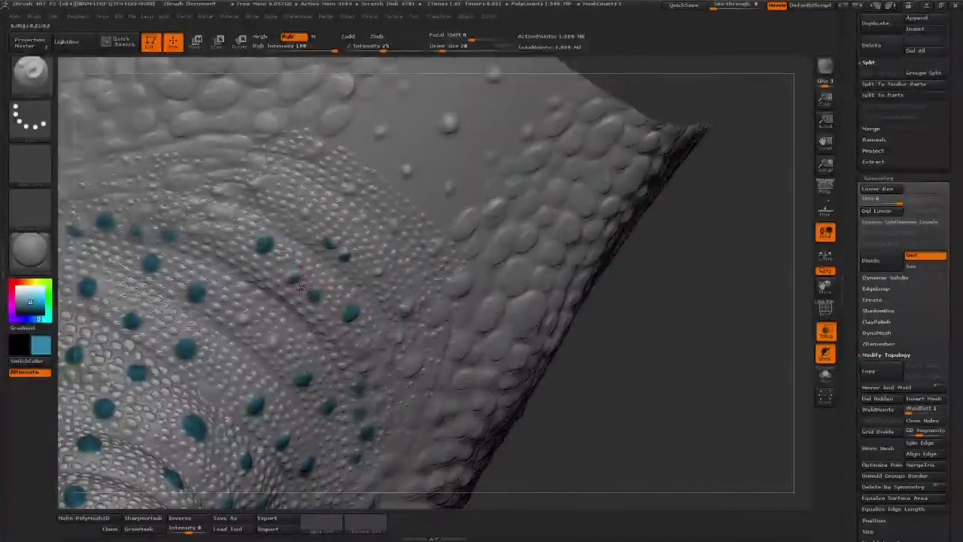
pyautogui.click(241, 322)
pyautogui.moveTo(648, 311); pyautogui.dragTo(499, 290)
pyautogui.click(230, 211)
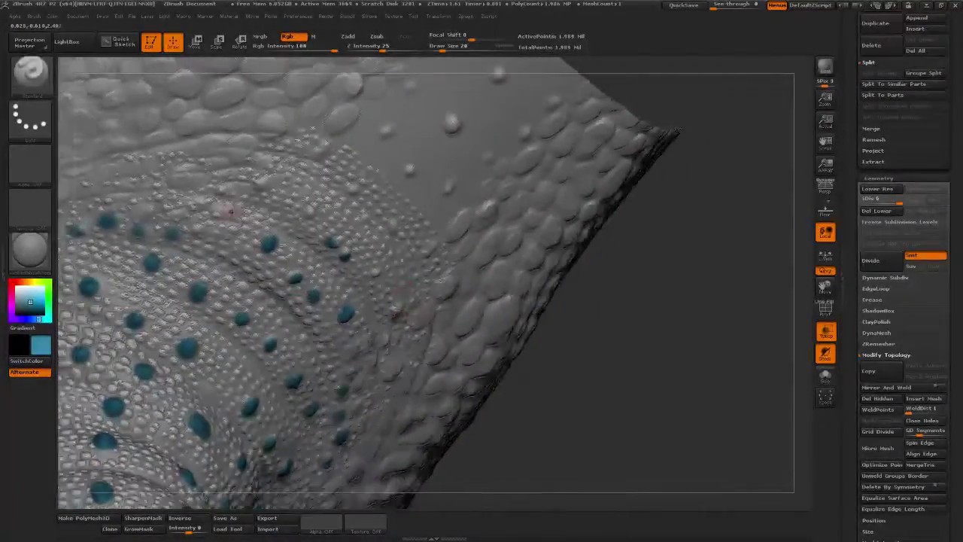
pyautogui.click(262, 186)
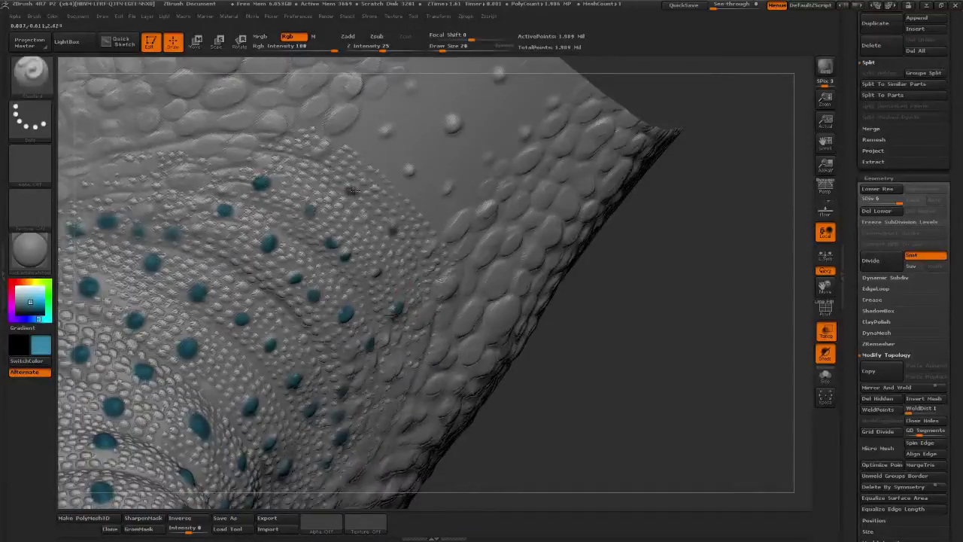
# Paint blue the remaining large bumps at the upper rear corner and rear edge of the throat patch
pyautogui.moveTo(622, 354)
pyautogui.mouseDown()
pyautogui.moveTo(489, 376)
pyautogui.moveTo(376, 196)
pyautogui.moveTo(482, 226)
pyautogui.moveTo(452, 316)
pyautogui.mouseUp()
pyautogui.moveTo(421, 264)
pyautogui.keyDown('alt'); pyautogui.mouseDown()
pyautogui.moveTo(677, 256)
pyautogui.moveTo(746, 270)
pyautogui.mouseUp(); pyautogui.keyUp('alt')
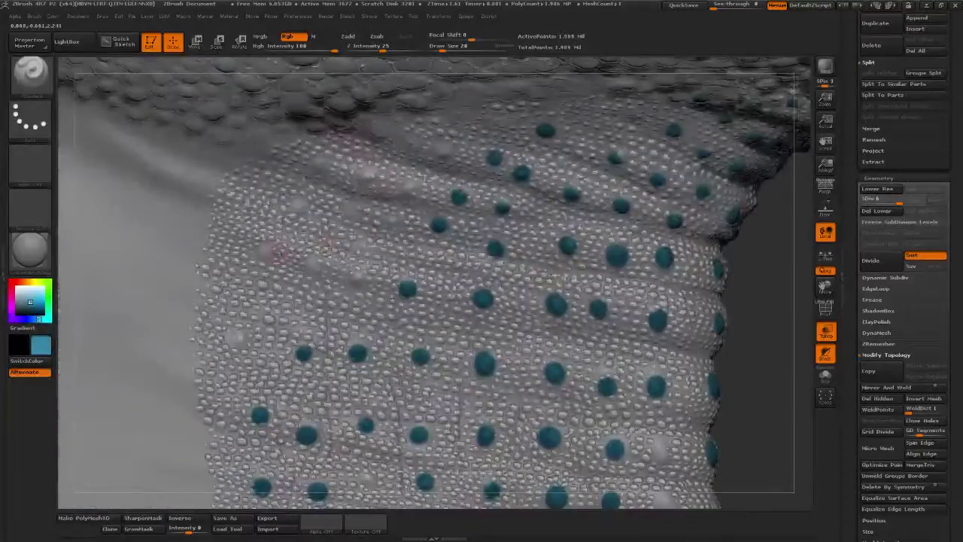
pyautogui.click(260, 255)
pyautogui.click(309, 265)
pyautogui.click(353, 279)
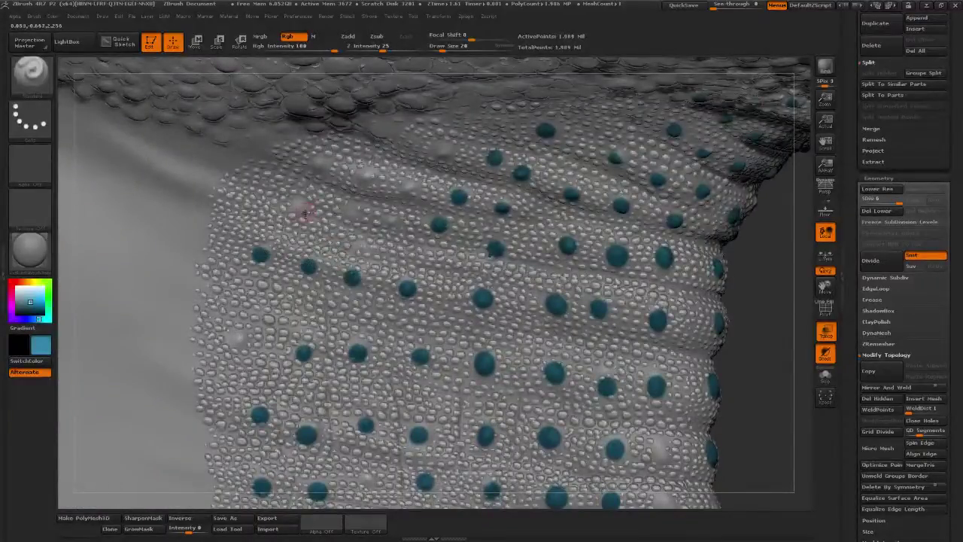
pyautogui.click(295, 211)
pyautogui.click(351, 210)
pyautogui.click(390, 220)
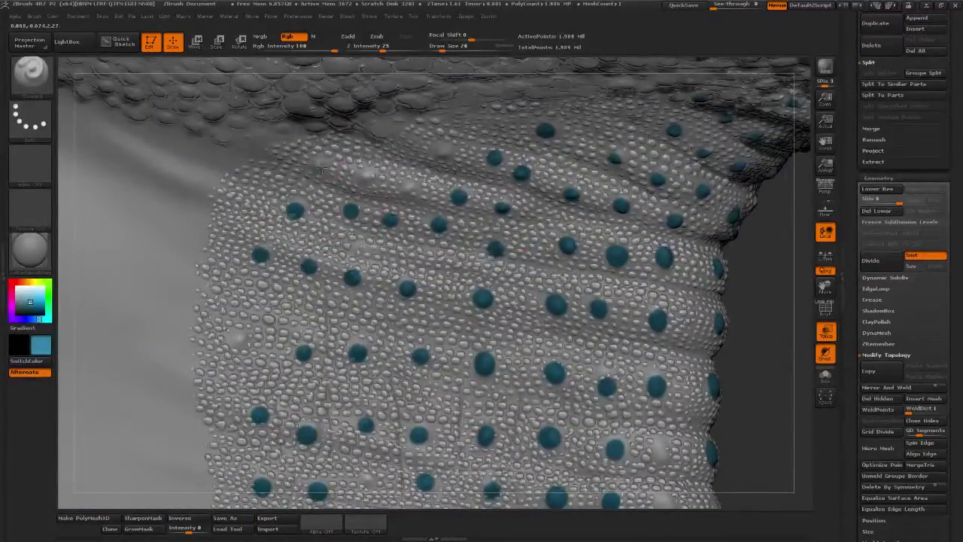
pyautogui.click(446, 152)
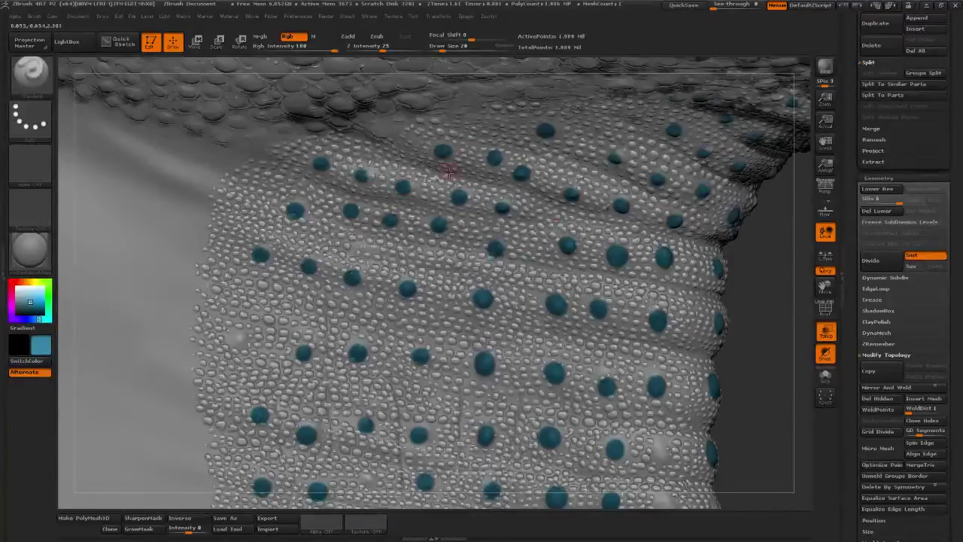
pyautogui.click(234, 342)
# Paint blue spots over the large bumps on the next unpainted throat fold, working inward from the side edge, and fill the missed bump above
pyautogui.moveTo(776, 340); pyautogui.dragTo(550, 226)
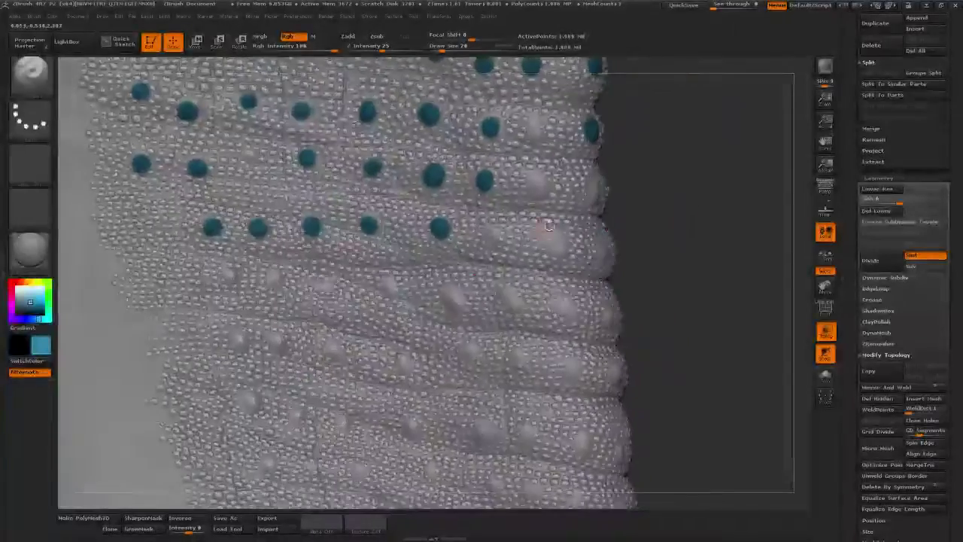
pyautogui.click(229, 277)
pyautogui.click(271, 279)
pyautogui.click(250, 158)
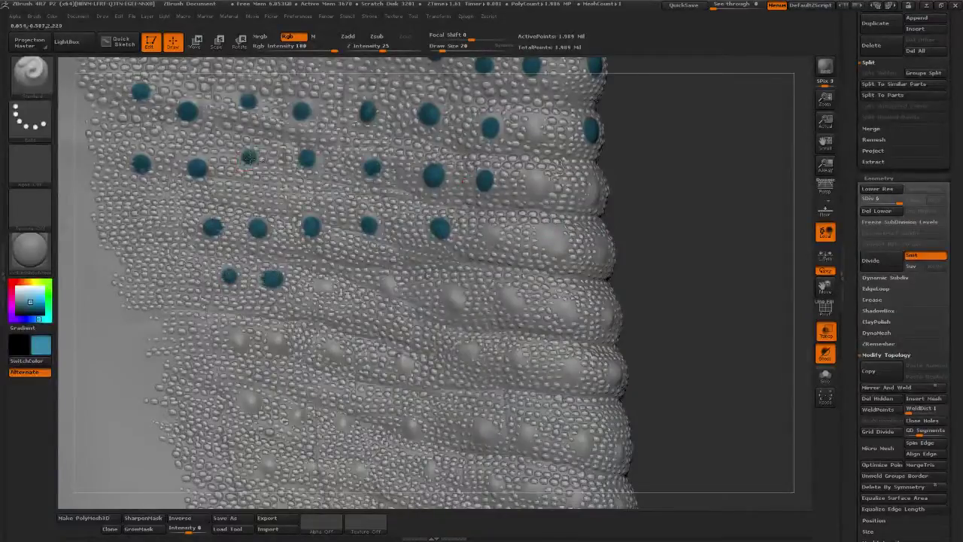
pyautogui.click(323, 284)
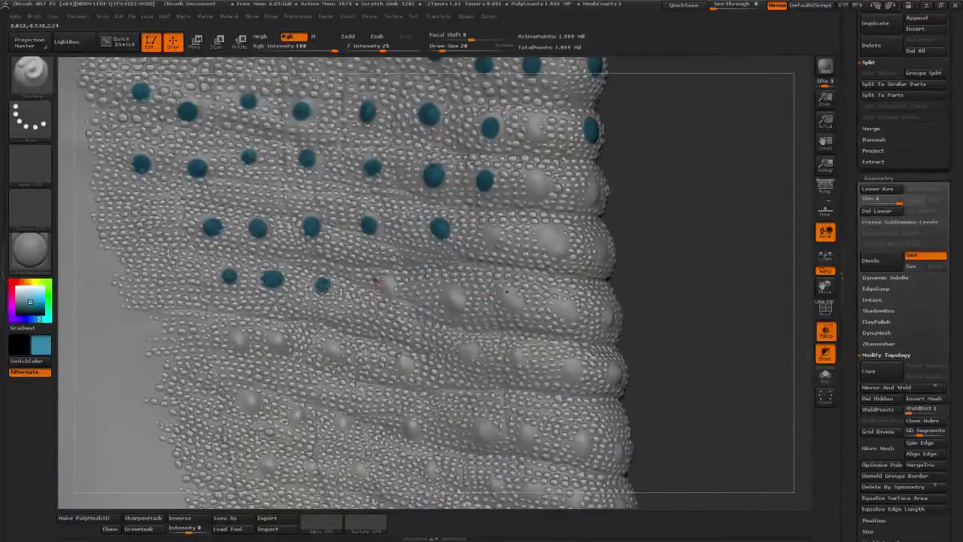
pyautogui.click(449, 301)
pyautogui.click(510, 298)
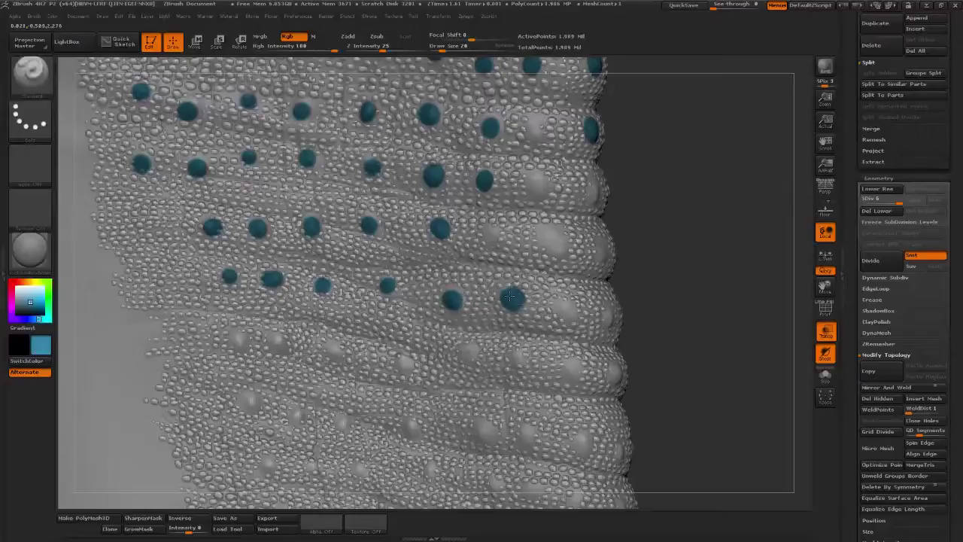
pyautogui.click(457, 303)
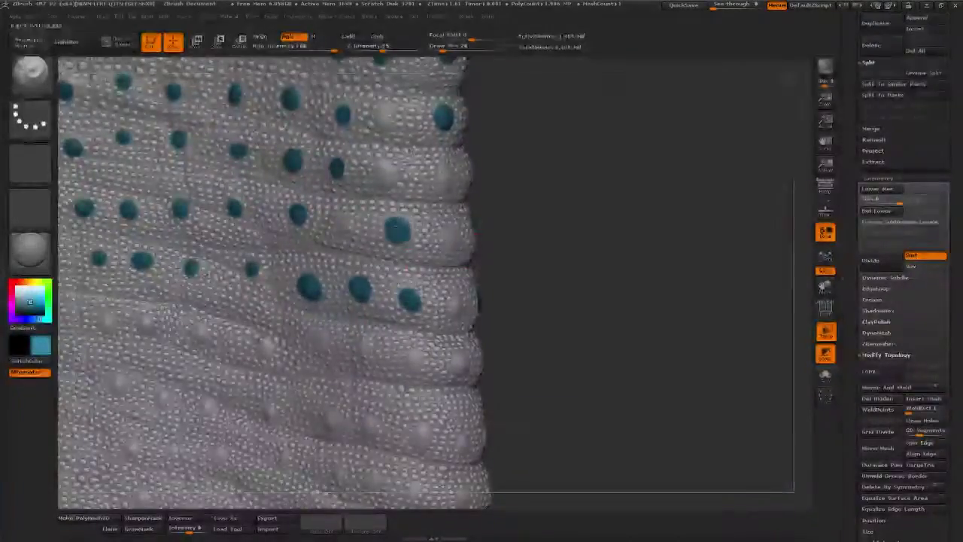
# Paint blue the remaining large bumps along the front centreline of the last spotted folds
pyautogui.click(388, 175)
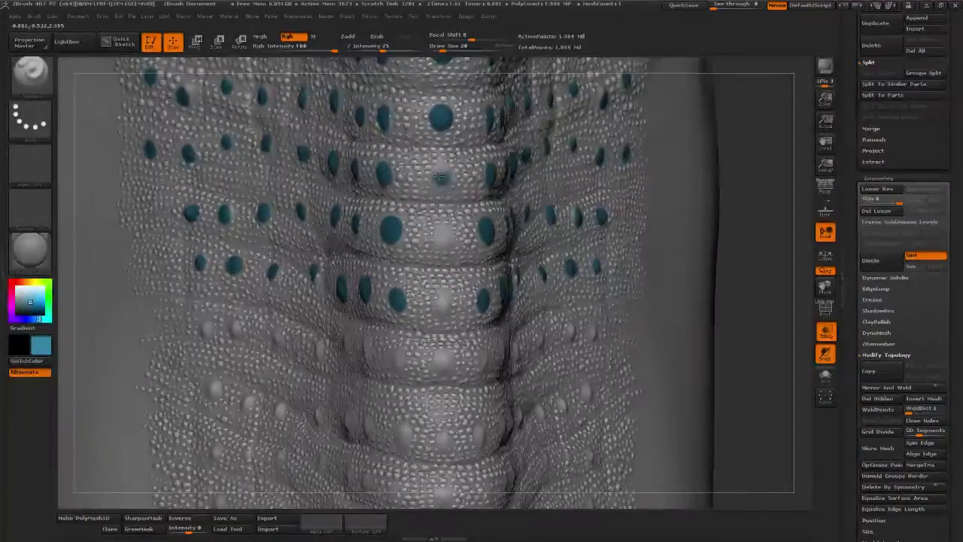
pyautogui.click(441, 239)
pyautogui.click(443, 302)
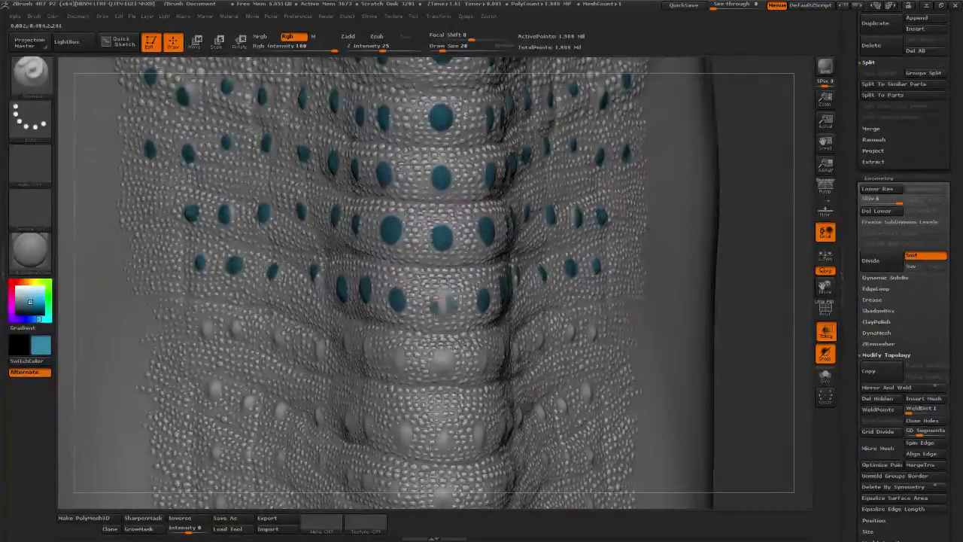
# Trim the oversized centreline spot on the lowest painted fold with white, then restore blue as the paint colour
pyautogui.moveTo(722, 301)
pyautogui.keyDown('alt'); pyautogui.mouseDown()
pyautogui.moveTo(681, 254)
pyautogui.moveTo(658, 247)
pyautogui.mouseUp(); pyautogui.keyUp('alt')
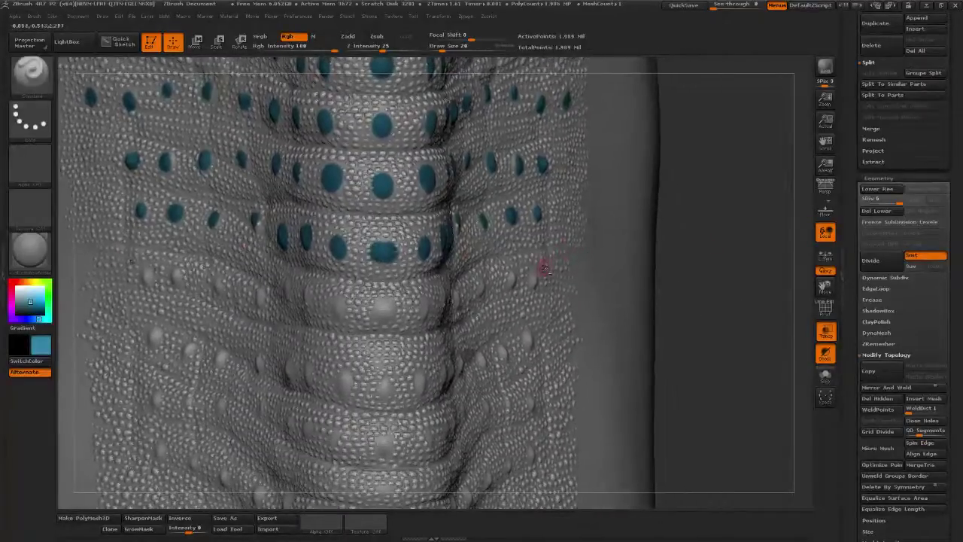
pyautogui.click(22, 294)
pyautogui.click(12, 284)
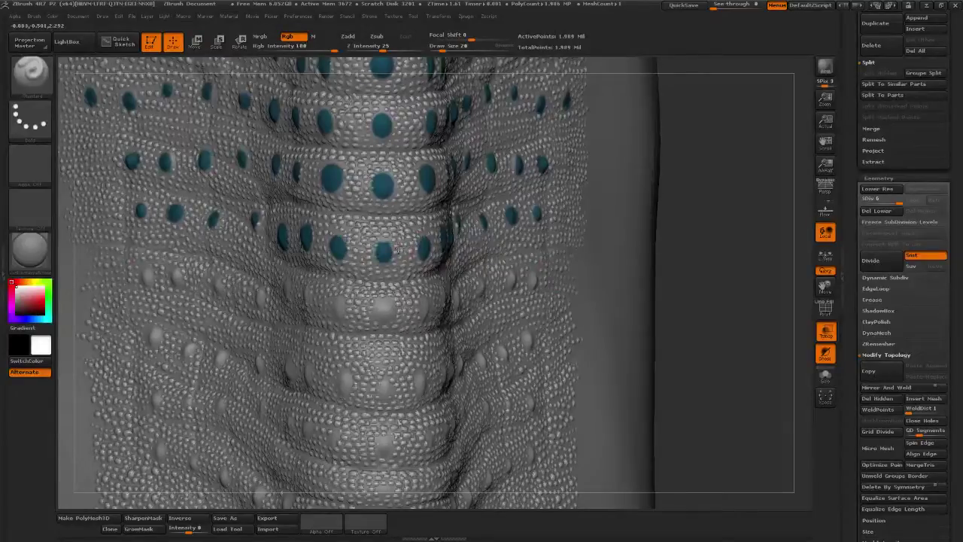
pyautogui.moveTo(58, 282); pyautogui.dragTo(401, 216)
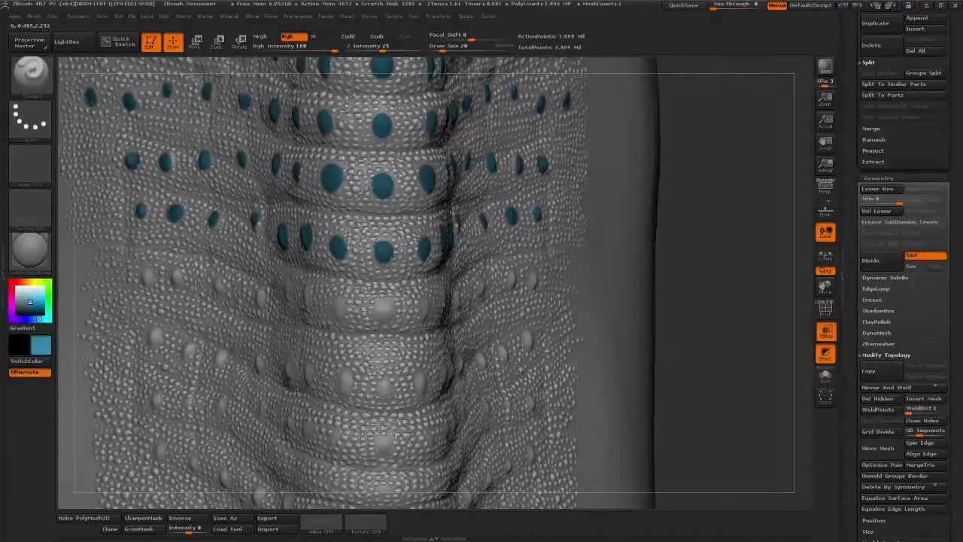
# Paint blue the large bumps toward the front of the next two unpainted folds
pyautogui.moveTo(686, 255)
pyautogui.mouseDown()
pyautogui.moveTo(584, 340)
pyautogui.moveTo(554, 319)
pyautogui.mouseUp()
pyautogui.moveTo(488, 316)
pyautogui.mouseDown()
pyautogui.moveTo(592, 299)
pyautogui.moveTo(343, 279)
pyautogui.mouseUp()
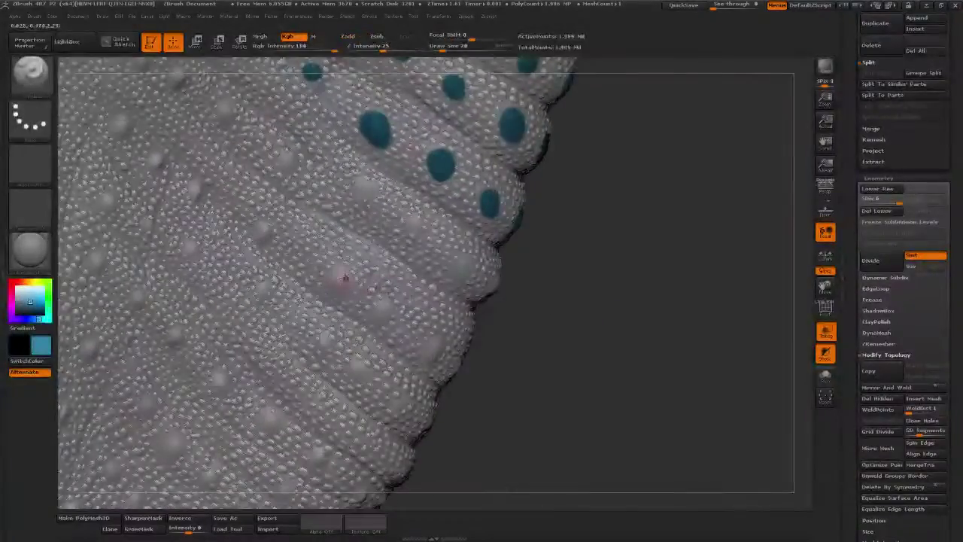
pyautogui.click(336, 280)
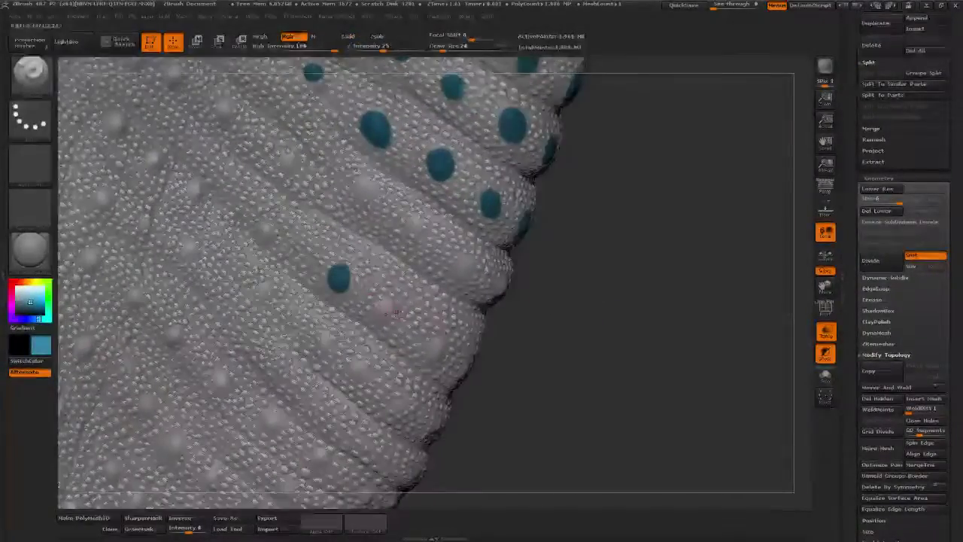
pyautogui.click(380, 313)
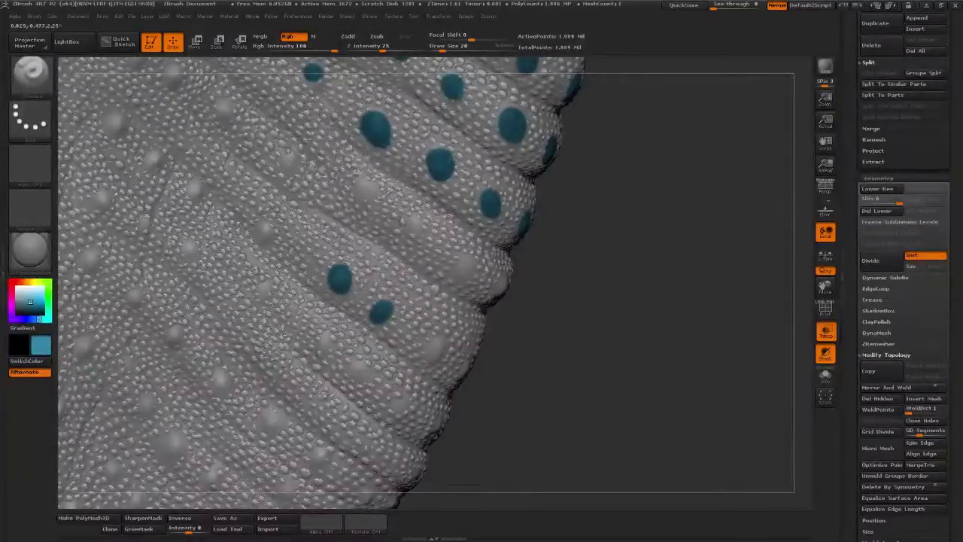
pyautogui.click(412, 227)
pyautogui.moveTo(465, 267); pyautogui.dragTo(464, 269)
# Paint blue the centreline bumps at the front of the same two folds
pyautogui.moveTo(584, 276); pyautogui.dragTo(547, 278)
pyautogui.moveTo(440, 354); pyautogui.dragTo(440, 349)
pyautogui.moveTo(660, 346); pyautogui.dragTo(454, 280)
pyautogui.click(446, 224)
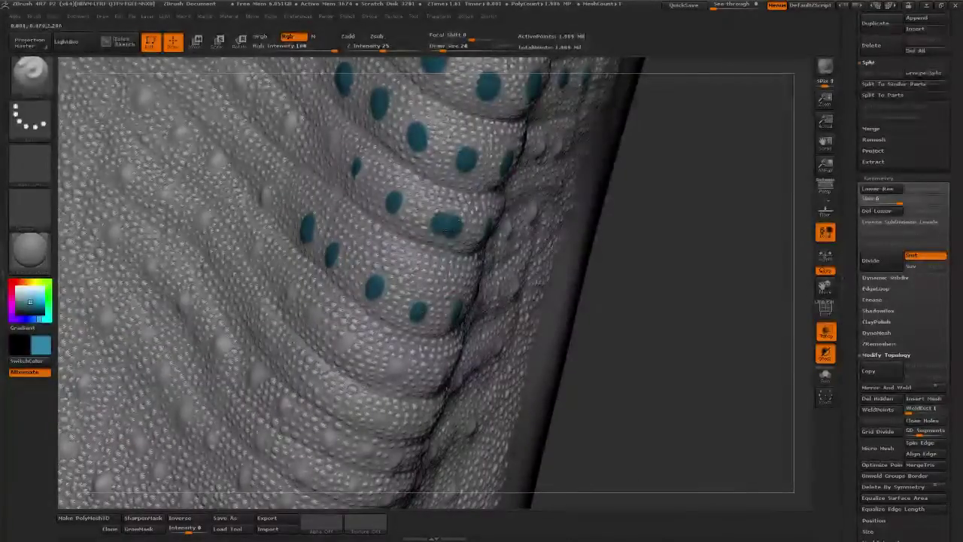
# Clean up the uneven centreline spot on the upper of the two folds using white, then touch it up in blue
pyautogui.moveTo(679, 488); pyautogui.dragTo(580, 482)
pyautogui.moveTo(34, 292); pyautogui.dragTo(16, 284)
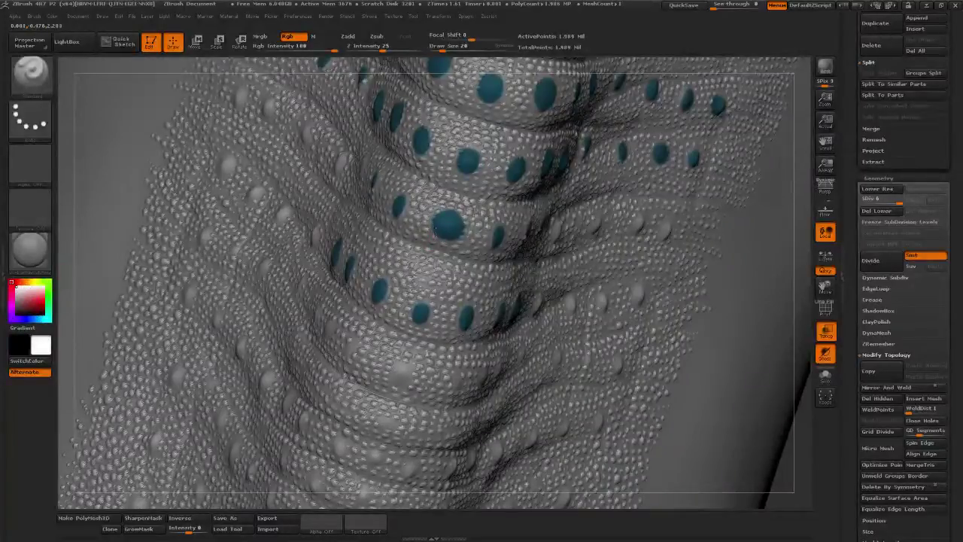
pyautogui.moveTo(44, 307); pyautogui.dragTo(381, 292)
pyautogui.moveTo(462, 225); pyautogui.dragTo(448, 230)
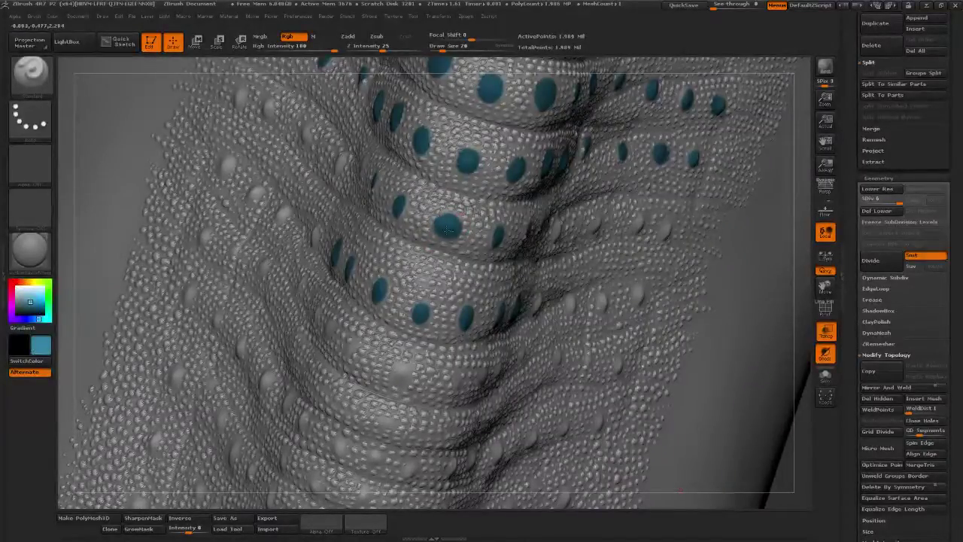
# Paint blue spots over the row of large bumps on the fold just below, up to the front centreline
pyautogui.moveTo(65, 300); pyautogui.dragTo(97, 311)
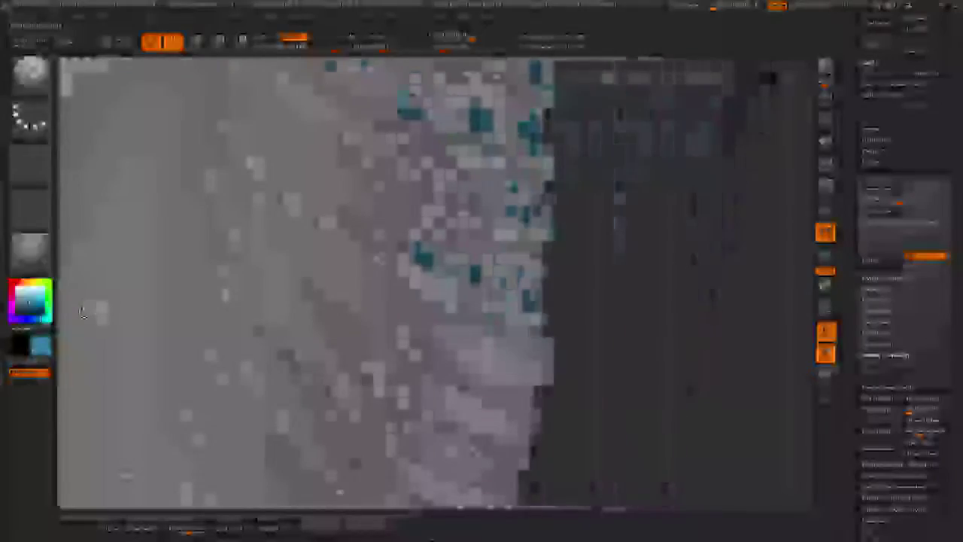
pyautogui.moveTo(648, 324)
pyautogui.keyDown('alt'); pyautogui.mouseDown()
pyautogui.moveTo(561, 323)
pyautogui.moveTo(607, 298)
pyautogui.mouseUp(); pyautogui.keyUp('alt')
pyautogui.click(382, 295)
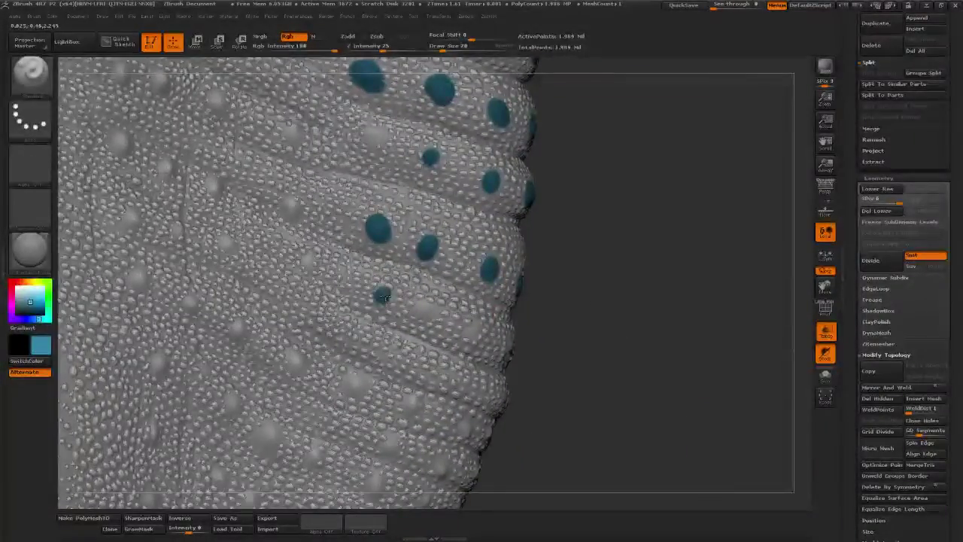
pyautogui.click(423, 308)
pyautogui.click(468, 331)
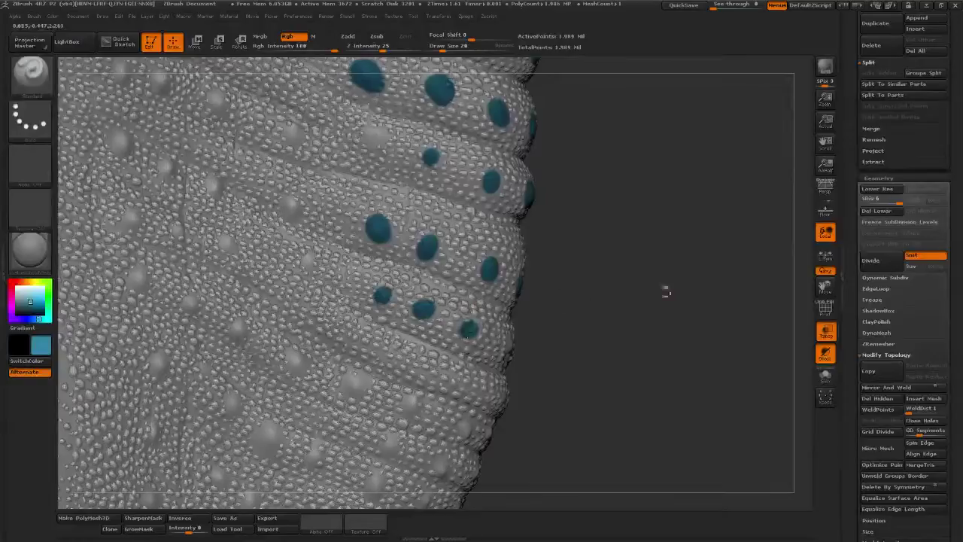
pyautogui.moveTo(665, 292); pyautogui.dragTo(564, 350)
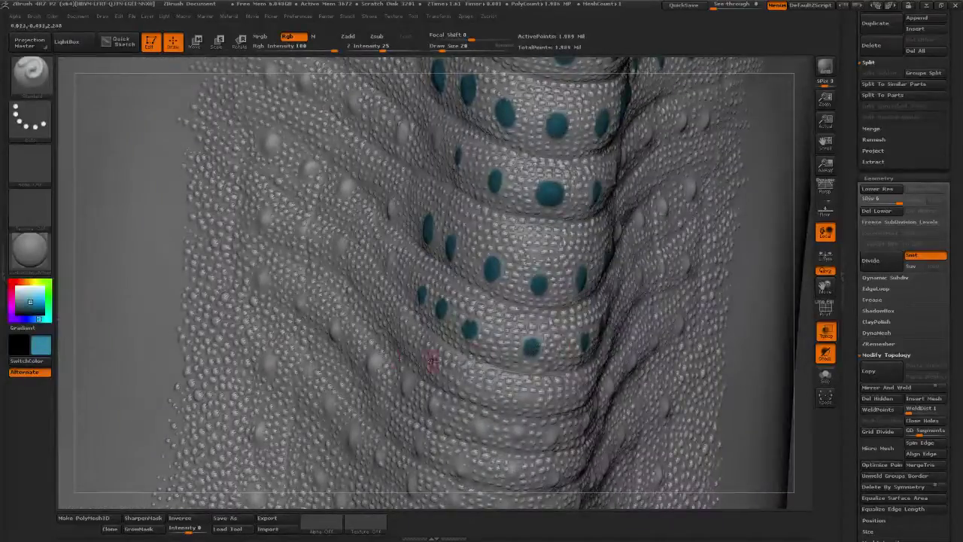
# Paint blue the large bumps at the outer ends of the lower folds, near the patch's side edge
pyautogui.moveTo(65, 402); pyautogui.dragTo(154, 399)
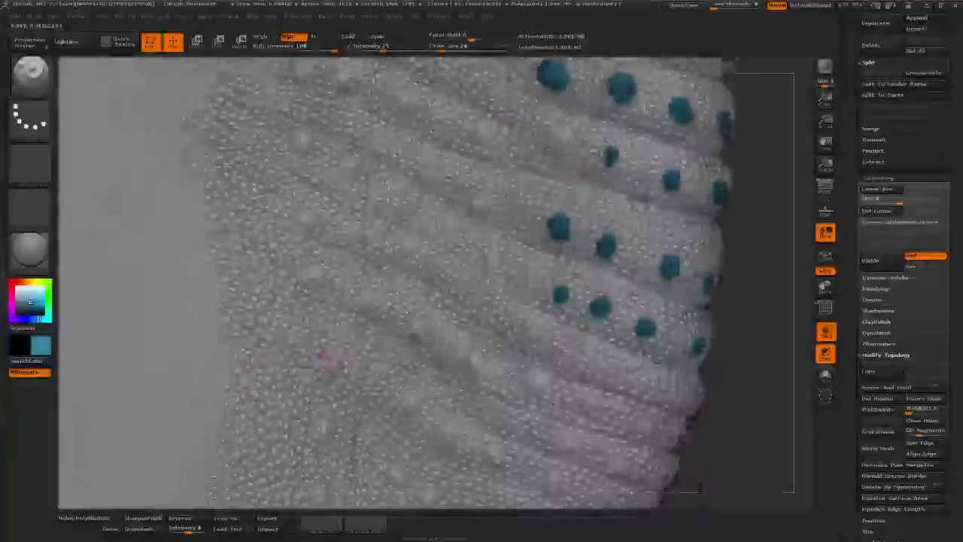
pyautogui.click(331, 363)
pyautogui.click(366, 304)
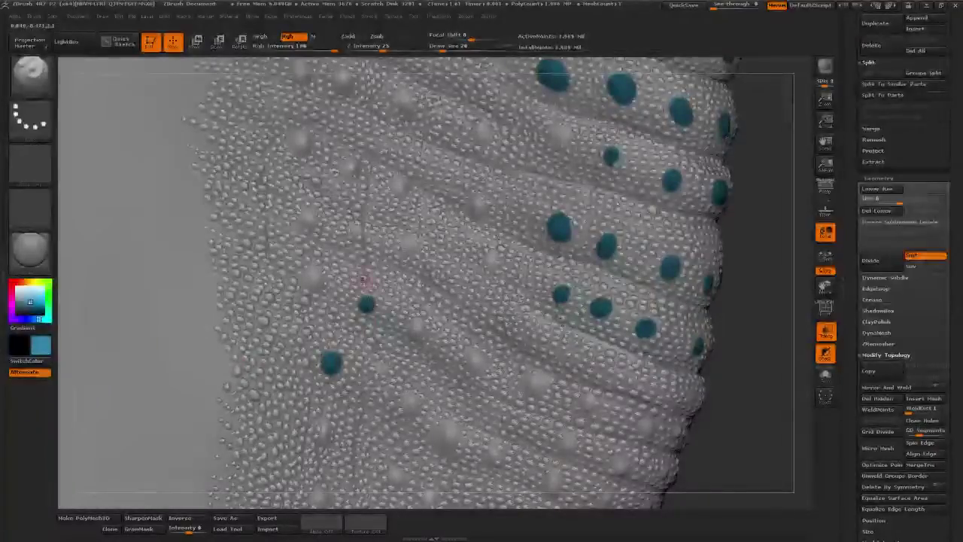
pyautogui.click(311, 280)
pyautogui.keyDown('alt'); pyautogui.moveTo(756, 309); pyautogui.dragTo(605, 247); pyautogui.keyUp('alt')
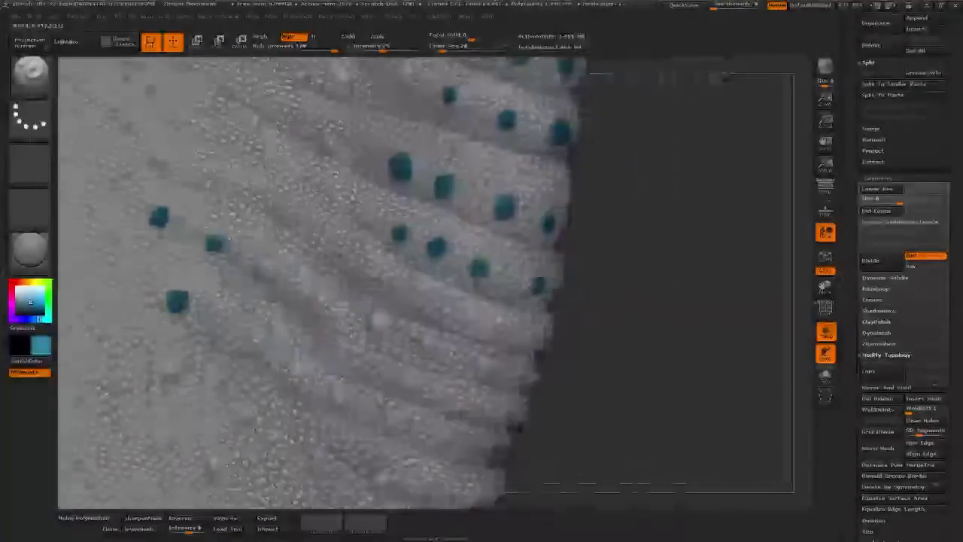
pyautogui.click(254, 343)
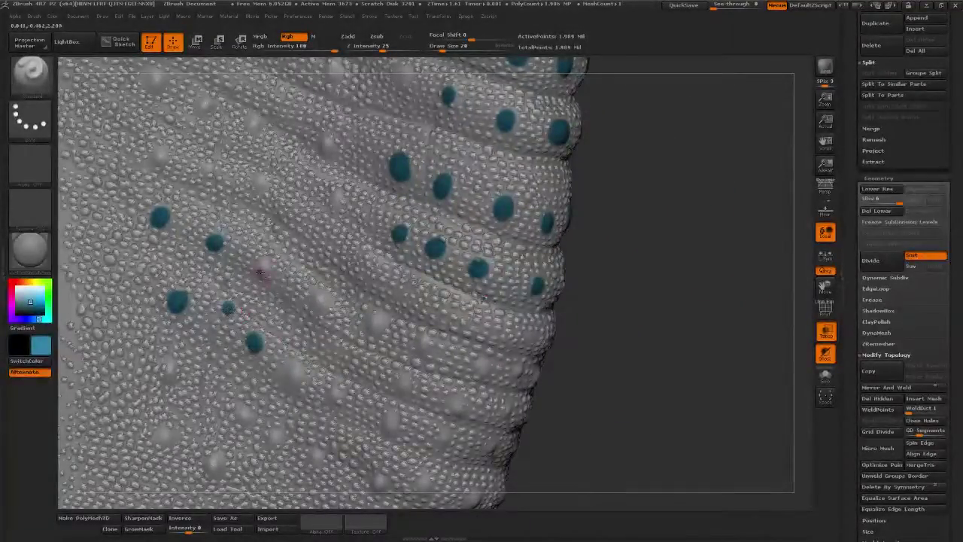
# Paint blue the successive large bumps along the lower diagonal fold, from the outer side toward the front
pyautogui.click(262, 269)
pyautogui.click(320, 302)
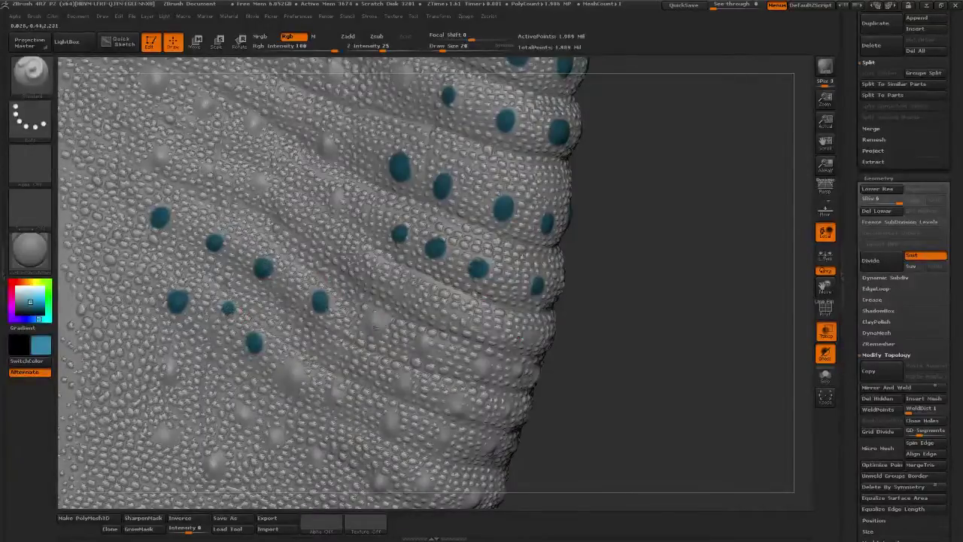
pyautogui.click(373, 323)
pyautogui.keyDown('alt'); pyautogui.moveTo(577, 306); pyautogui.dragTo(526, 223); pyautogui.keyUp('alt')
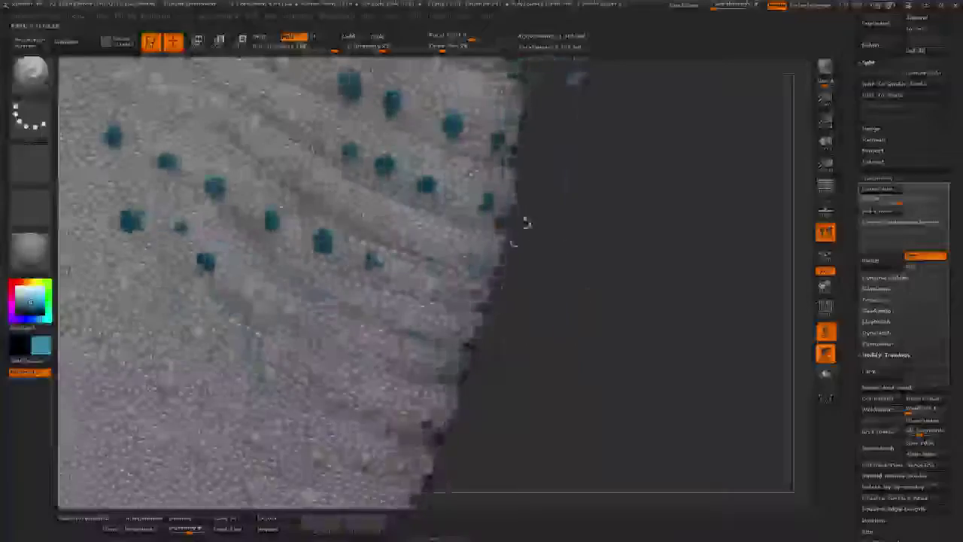
pyautogui.click(429, 285)
# Paint blue the large bumps around the front centreline of the narrow, closely spaced lower folds
pyautogui.moveTo(593, 292); pyautogui.dragTo(547, 294)
pyautogui.click(504, 297)
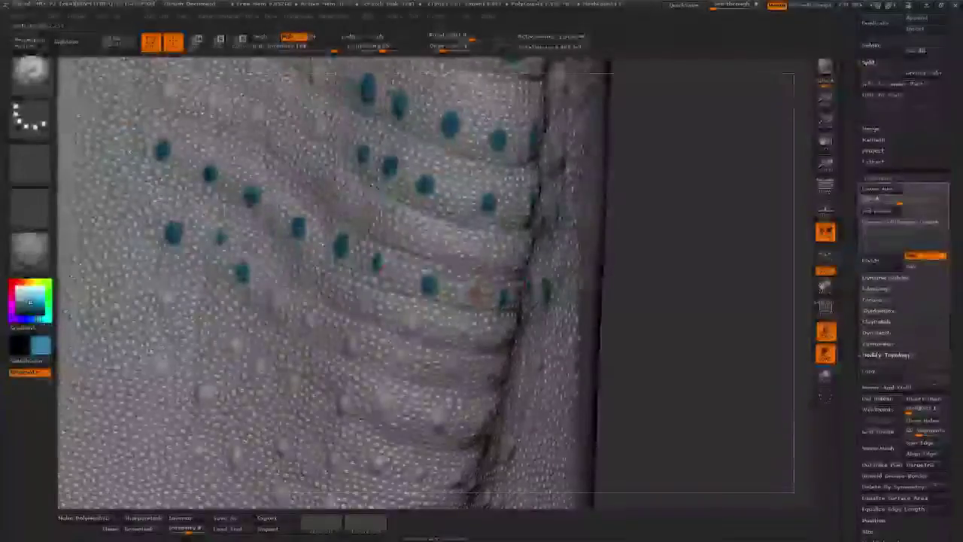
pyautogui.click(471, 291)
pyautogui.click(480, 258)
pyautogui.moveTo(631, 296)
pyautogui.mouseDown()
pyautogui.moveTo(648, 290)
pyautogui.moveTo(623, 228)
pyautogui.moveTo(561, 230)
pyautogui.mouseUp()
pyautogui.click(431, 304)
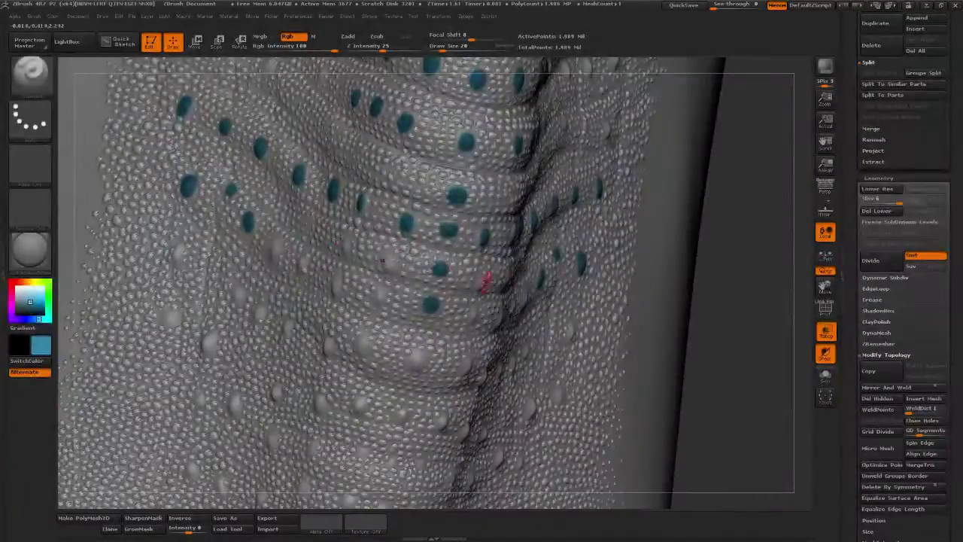
# Paint blue the large bumps beside the centreline on the lowest of the narrow folds
pyautogui.moveTo(718, 269); pyautogui.dragTo(547, 269)
pyautogui.moveTo(694, 291)
pyautogui.mouseDown()
pyautogui.moveTo(615, 259)
pyautogui.moveTo(558, 259)
pyautogui.mouseUp()
pyautogui.click(386, 240)
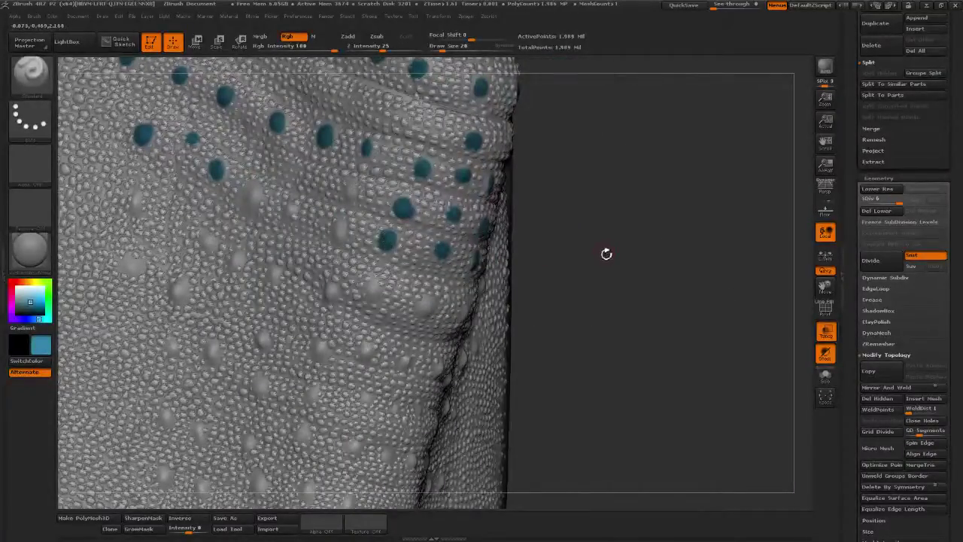
# Correct the misshapen spot beside the centreline on the lowest painted fold with white, then repaint it blue
pyautogui.moveTo(28, 292); pyautogui.dragTo(12, 281)
pyautogui.moveTo(388, 235); pyautogui.dragTo(384, 245)
pyautogui.moveTo(39, 303); pyautogui.dragTo(216, 173)
pyautogui.moveTo(391, 251); pyautogui.dragTo(391, 246)
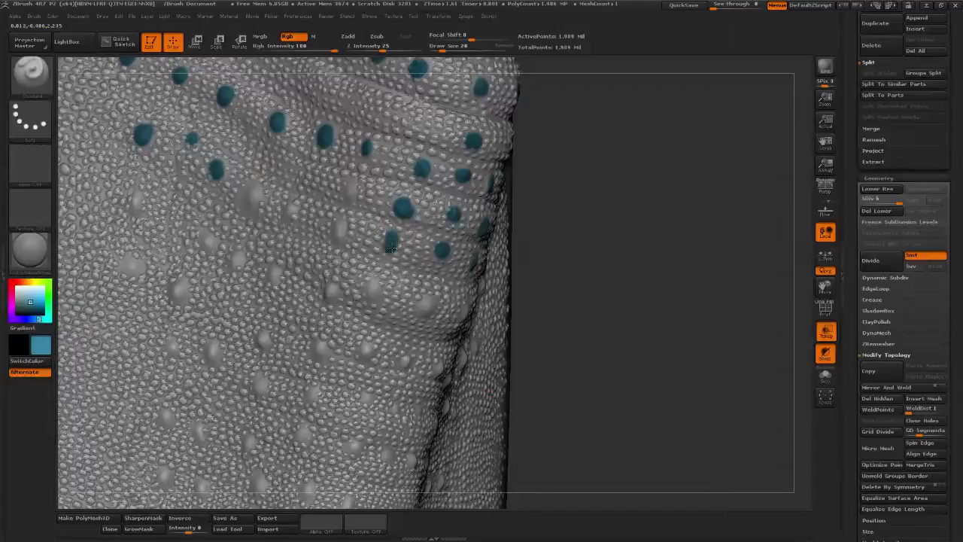
# Paint blue the remaining large bumps between the side and front spots on the lower folds
pyautogui.moveTo(653, 229); pyautogui.dragTo(622, 294)
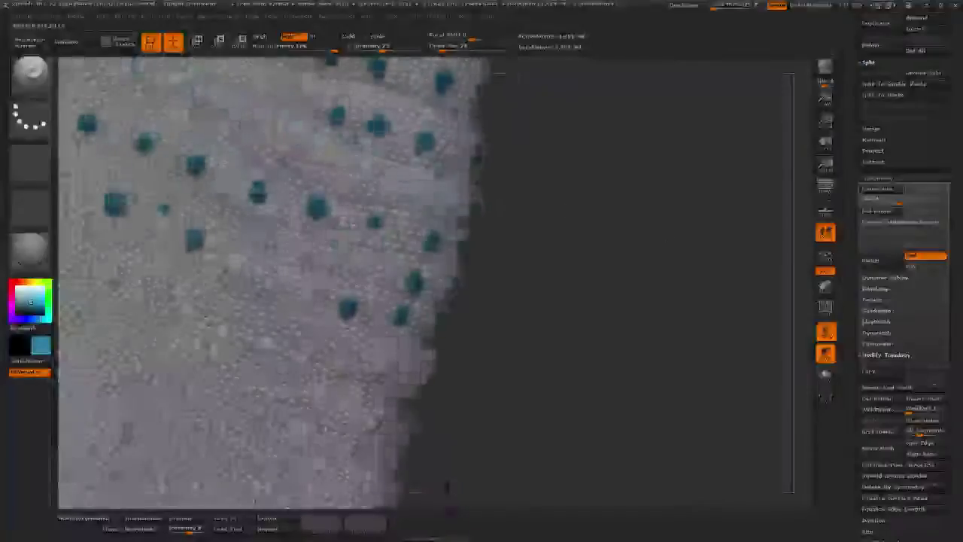
pyautogui.click(354, 265)
pyautogui.click(283, 285)
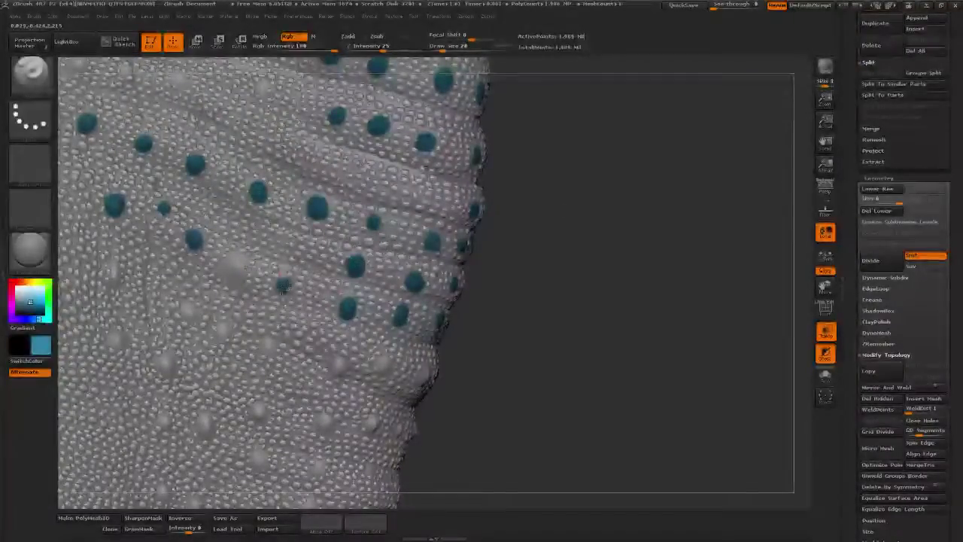
pyautogui.click(236, 273)
# Paint blue the large bumps at the outer side of the throat, just below the lowest painted spots
pyautogui.keyDown('alt'); pyautogui.moveTo(383, 328); pyautogui.dragTo(429, 277, button='right'); pyautogui.keyUp('alt')
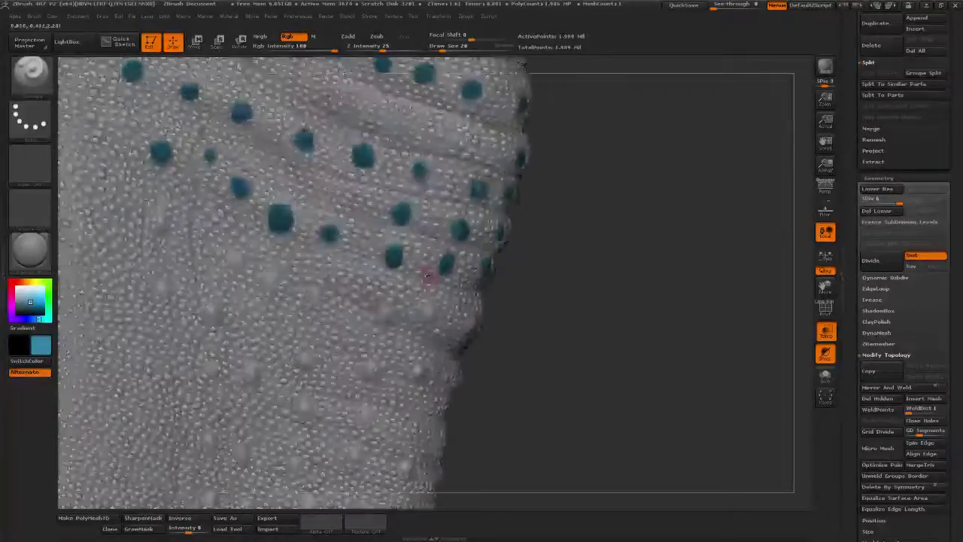
pyautogui.click(211, 312)
pyautogui.click(164, 292)
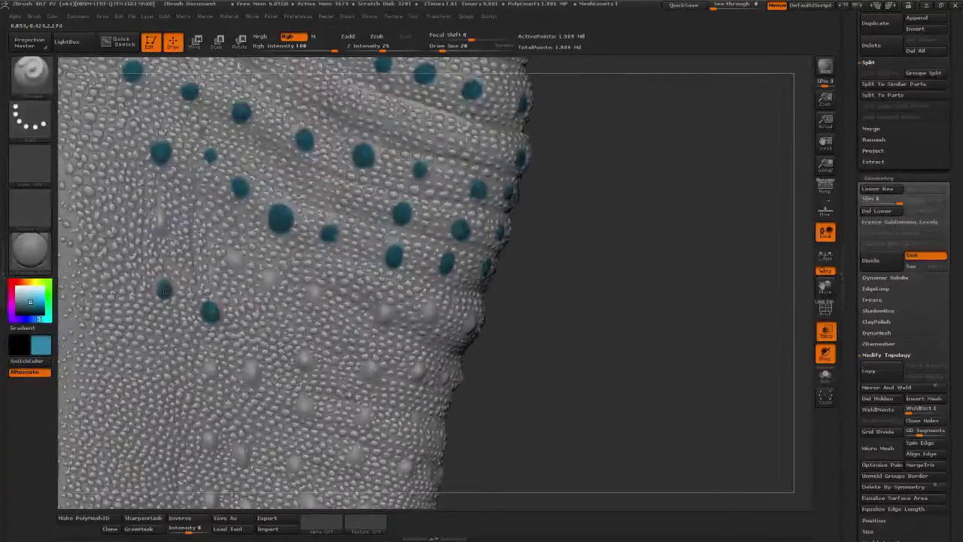
pyautogui.click(161, 224)
# Paint blue the row of large bumps running diagonally from the side toward the front on the next fold down
pyautogui.moveTo(306, 234); pyautogui.dragTo(264, 235, button='right')
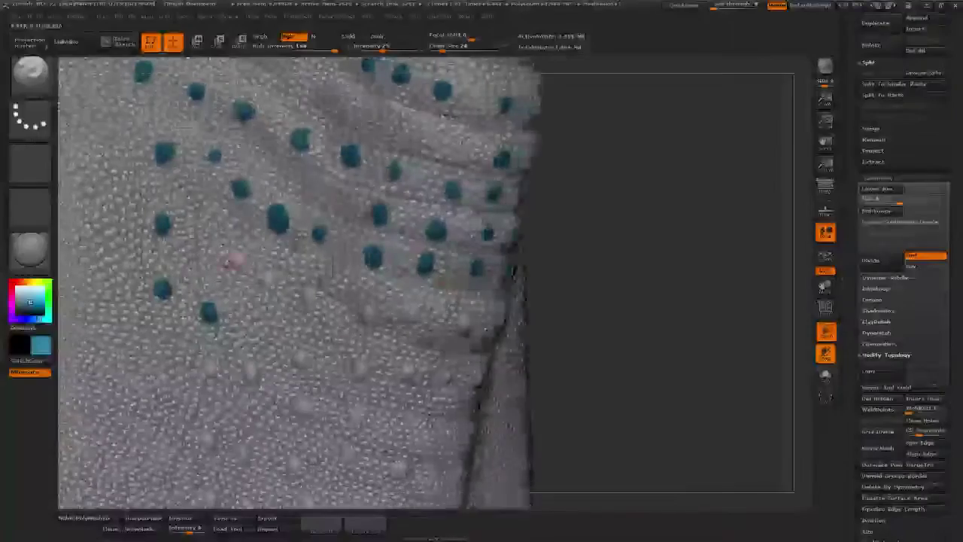
pyautogui.click(240, 261)
pyautogui.click(270, 281)
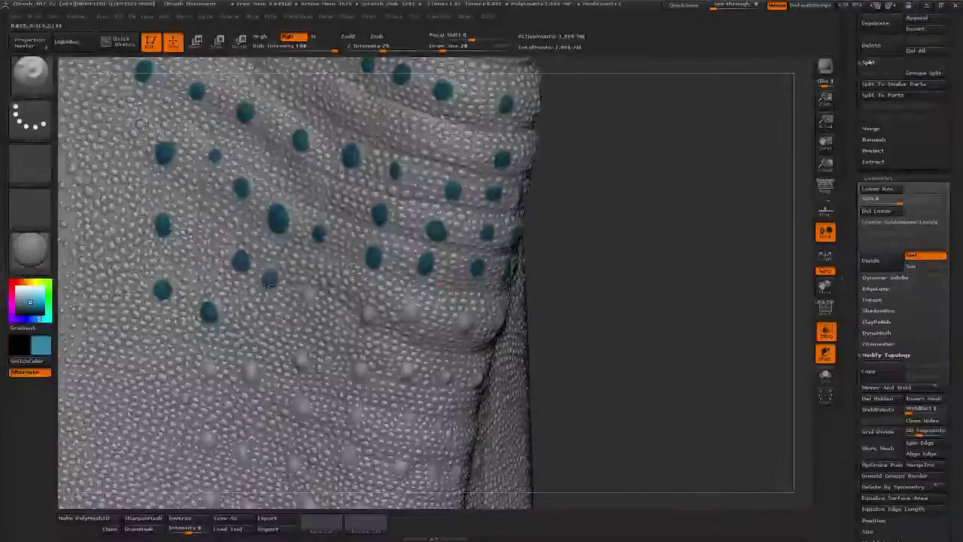
pyautogui.click(309, 296)
pyautogui.click(368, 313)
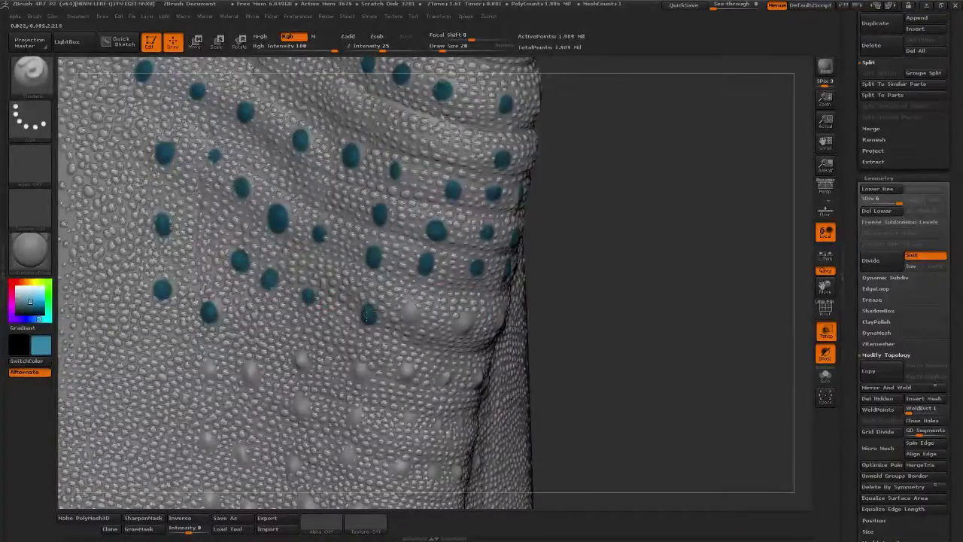
pyautogui.click(412, 313)
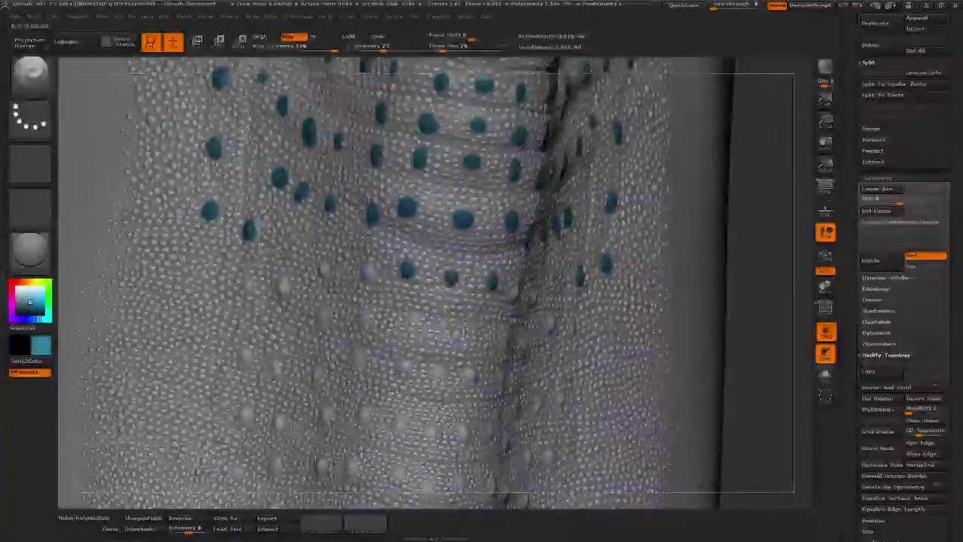
# Paint blue the small bumps around the front centreline on the rows beneath that fold
pyautogui.click(416, 316)
pyautogui.click(473, 323)
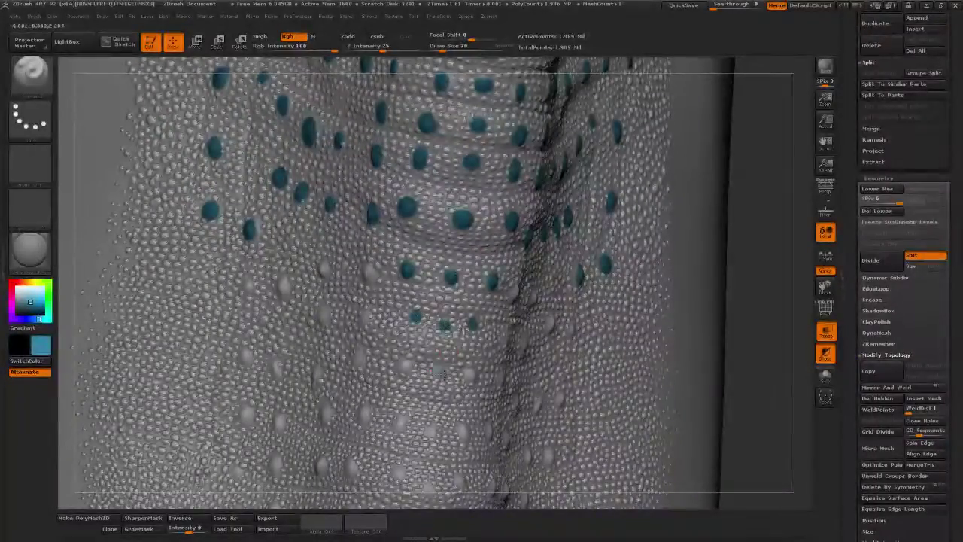
pyautogui.click(469, 377)
pyautogui.click(406, 369)
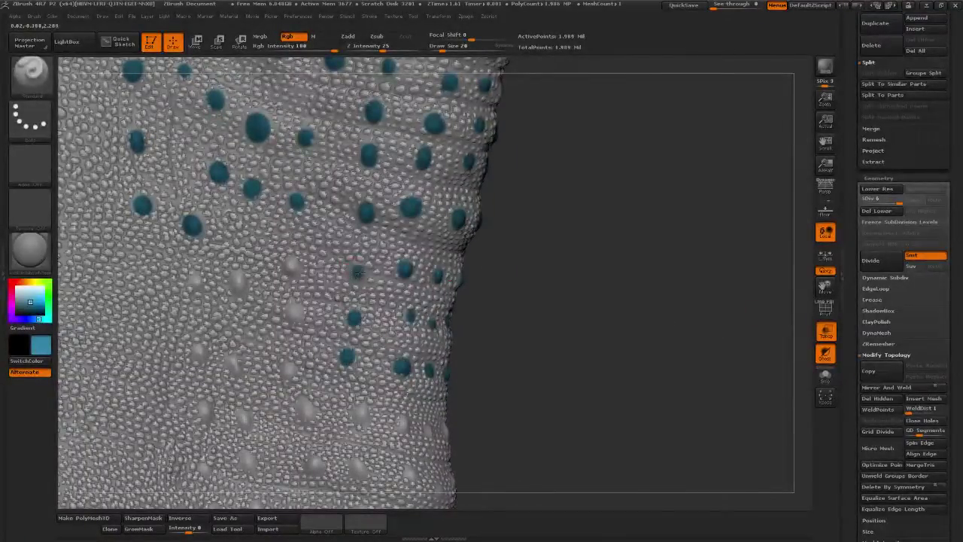
# Extend the blue spots outward from the centreline rows over the large bumps toward the side of the throat
pyautogui.click(357, 272)
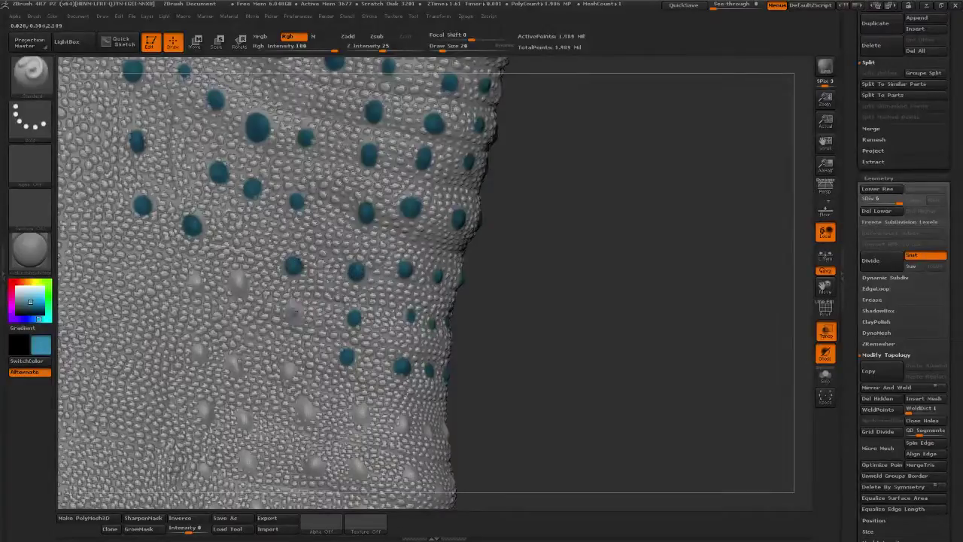
pyautogui.click(294, 312)
pyautogui.click(238, 283)
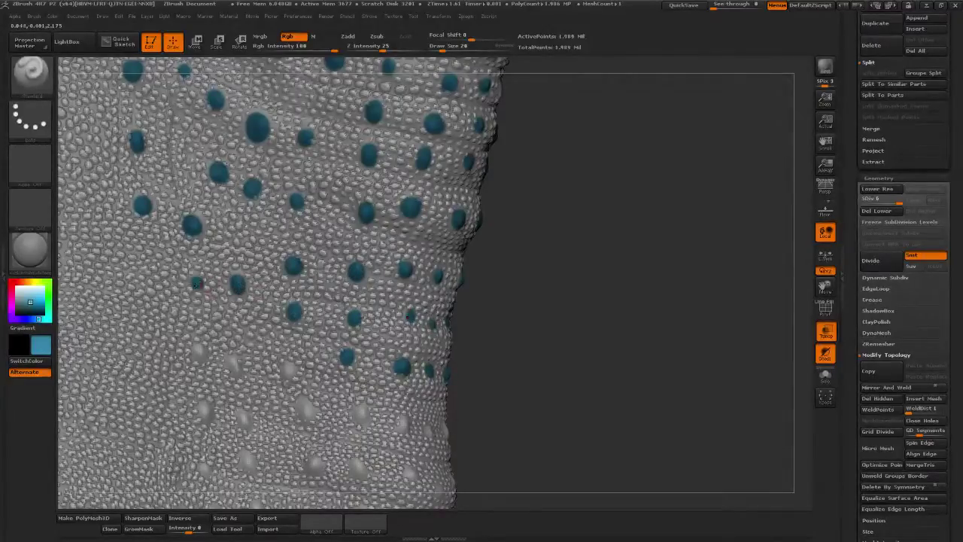
pyautogui.click(197, 284)
# Paint blue the three outermost side bumps on the two rows below
pyautogui.keyDown('alt'); pyautogui.moveTo(455, 362); pyautogui.dragTo(469, 283); pyautogui.keyUp('alt')
pyautogui.click(221, 337)
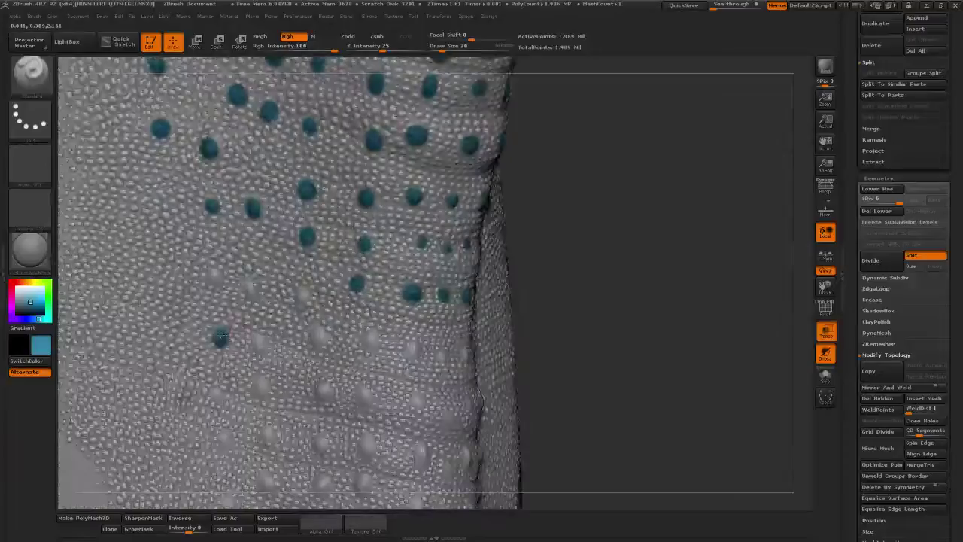
pyautogui.click(212, 278)
pyautogui.click(249, 289)
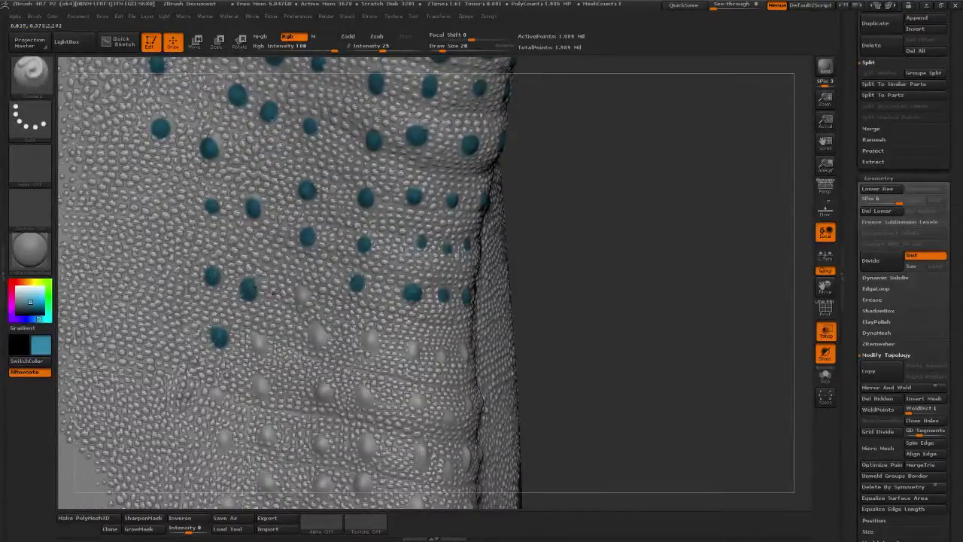
# Paint blue the next row of large bumps inward from the outer side, plus the outer pair beneath it
pyautogui.moveTo(578, 302); pyautogui.dragTo(542, 301)
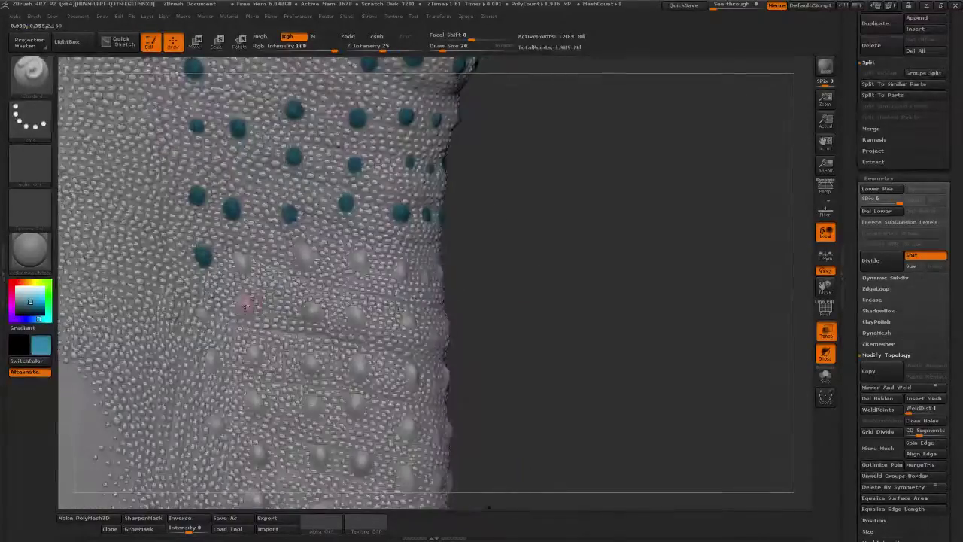
pyautogui.click(245, 306)
pyautogui.click(240, 262)
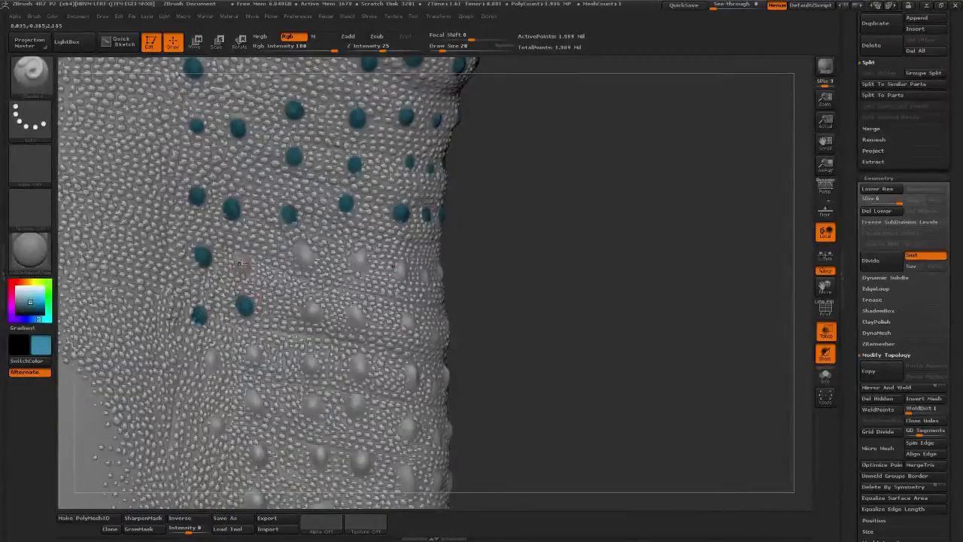
pyautogui.click(304, 253)
pyautogui.click(360, 263)
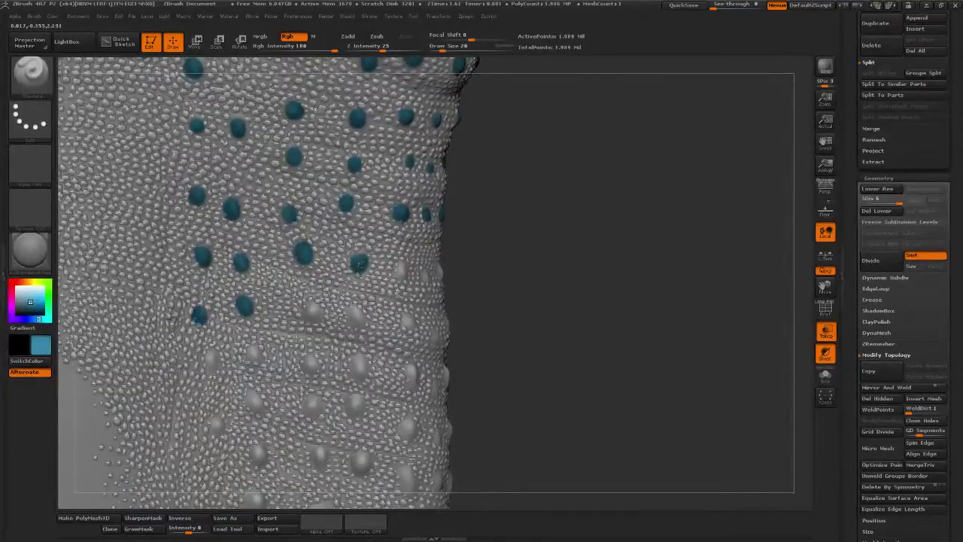
# Complete the lowest started row in blue by painting its large bumps across to the front centreline
pyautogui.moveTo(497, 275); pyautogui.dragTo(572, 277)
pyautogui.click(320, 311)
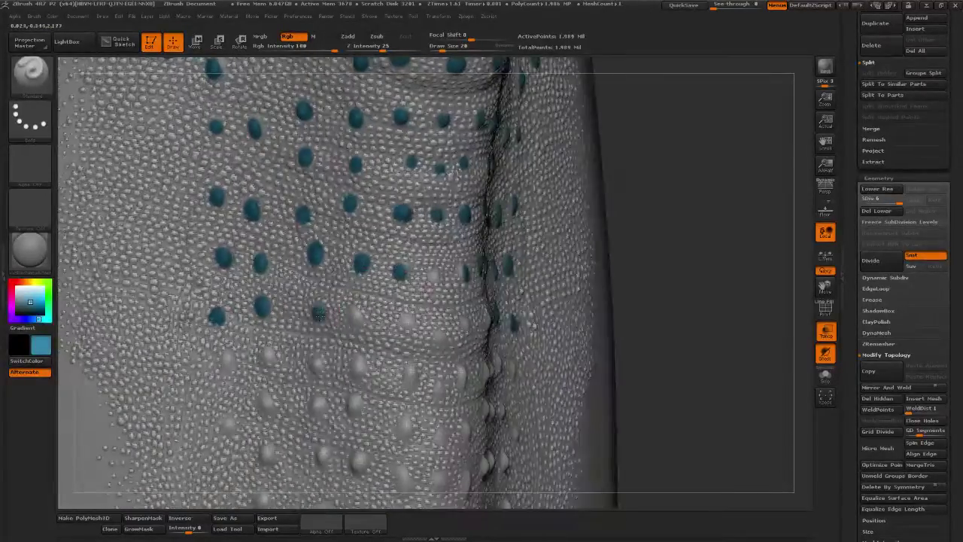
pyautogui.click(359, 318)
pyautogui.click(407, 320)
pyautogui.click(465, 322)
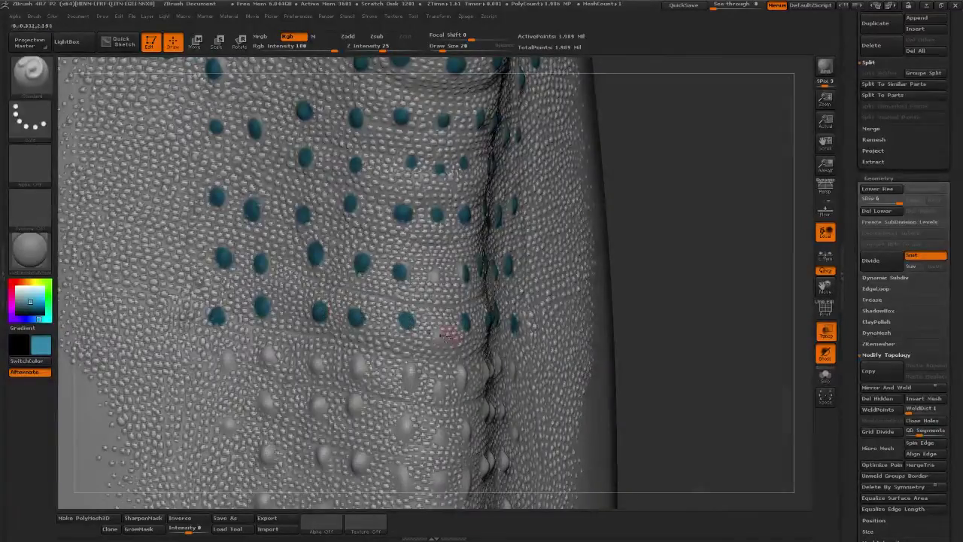
pyautogui.click(441, 339)
# Paint blue the vertical column of outermost large bumps down the side of the lower throat
pyautogui.moveTo(645, 318); pyautogui.dragTo(676, 241)
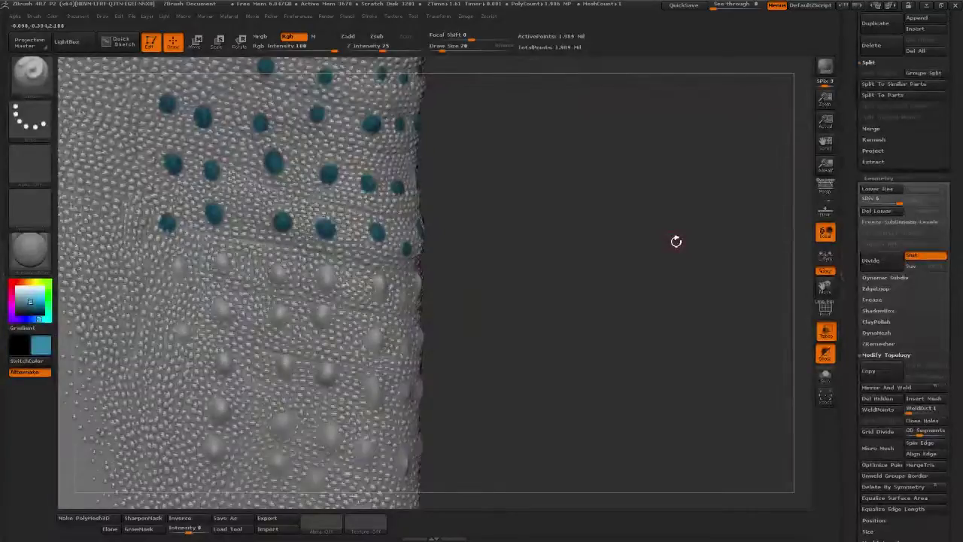
pyautogui.keyDown('alt'); pyautogui.moveTo(570, 276); pyautogui.dragTo(616, 207); pyautogui.keyUp('alt')
pyautogui.click(257, 380)
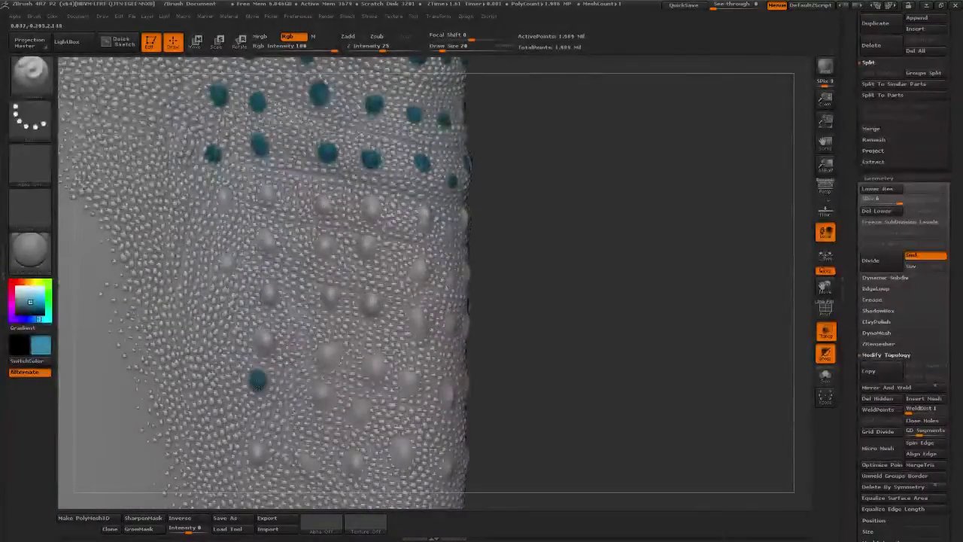
pyautogui.click(265, 345)
pyautogui.click(271, 296)
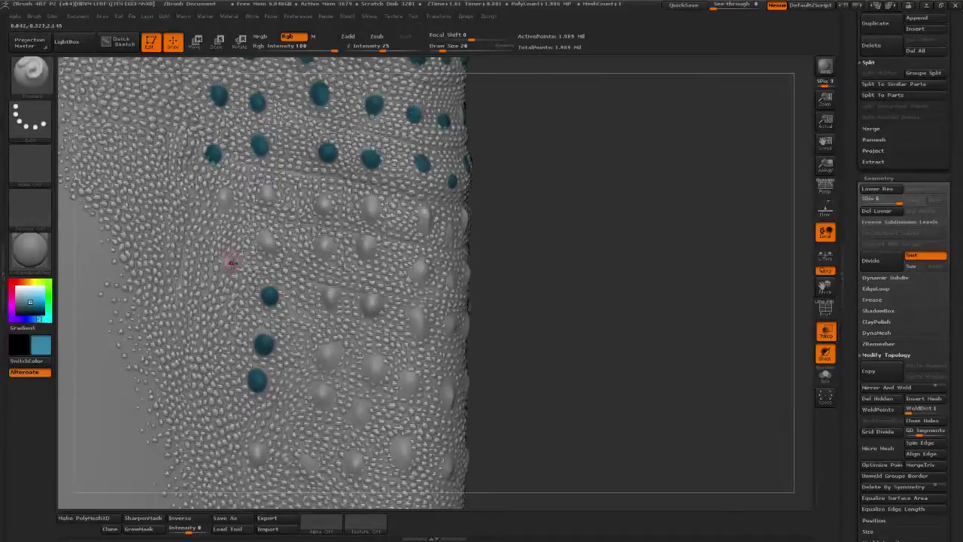
pyautogui.click(231, 264)
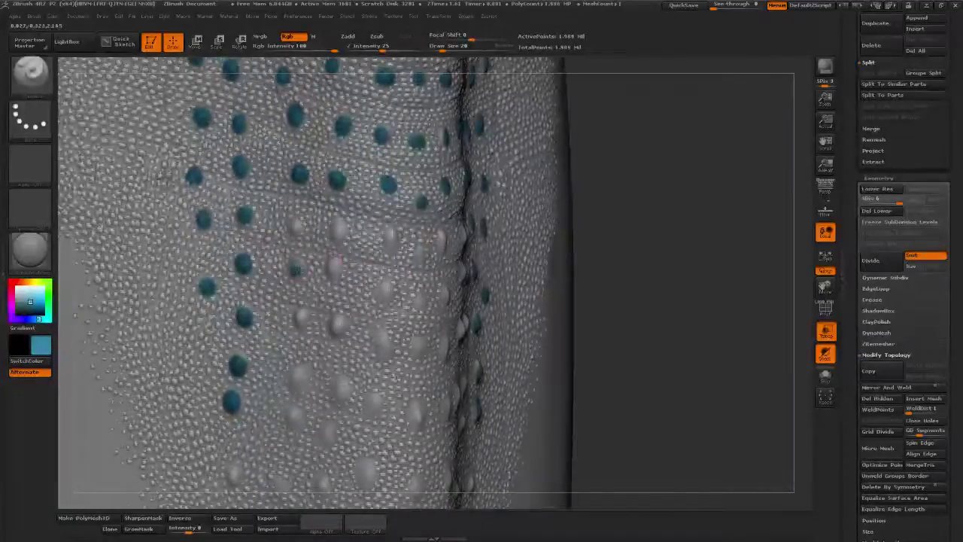
# Paint blue the large bumps between that outer column and the front centreline on the upper rows
pyautogui.click(296, 268)
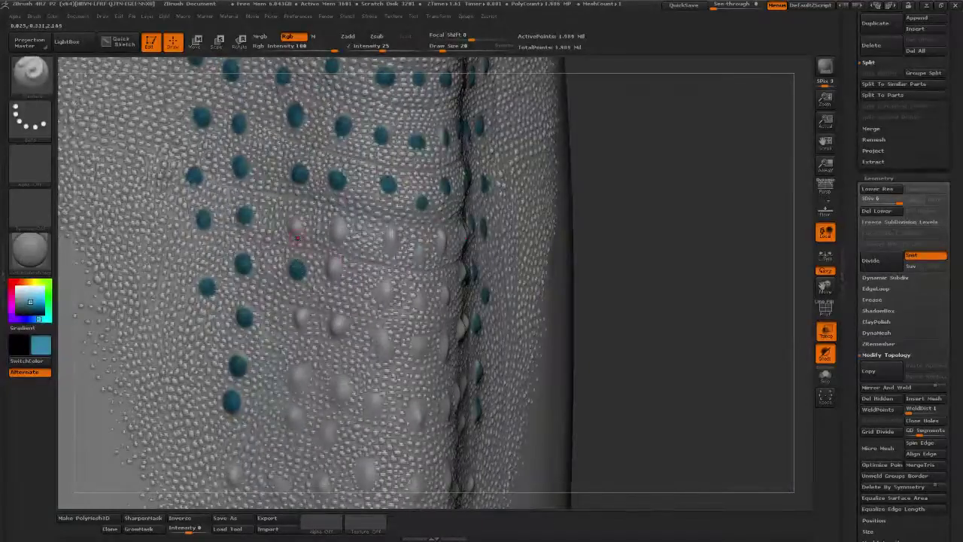
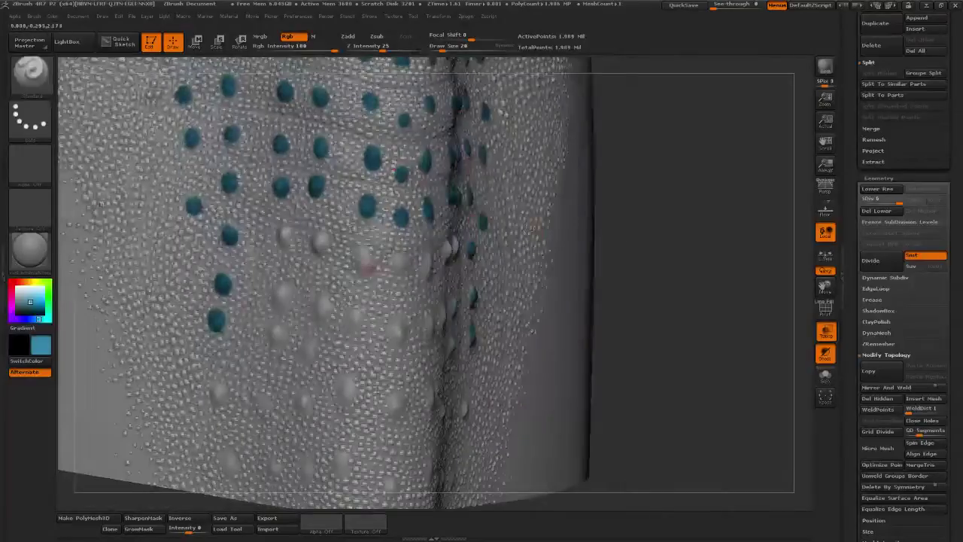
pyautogui.click(362, 262)
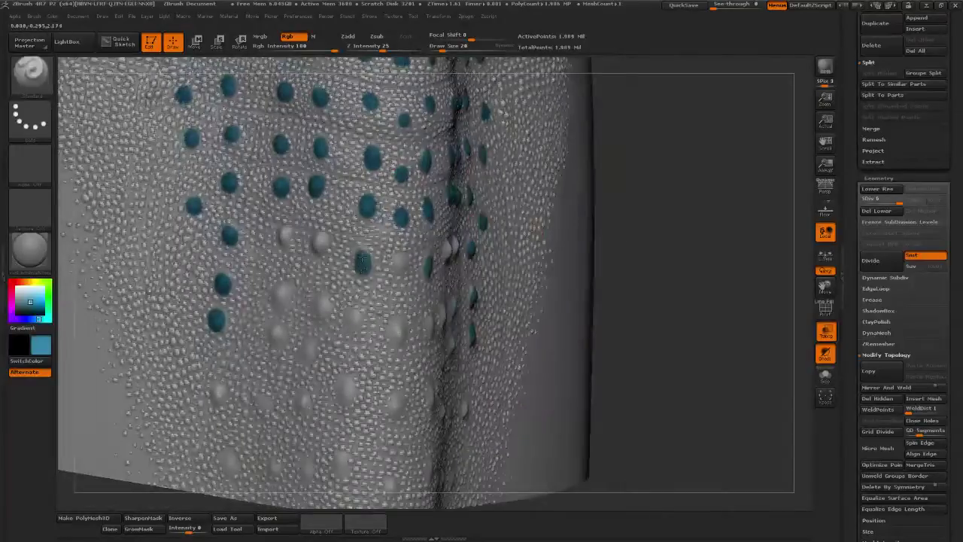
pyautogui.click(331, 245)
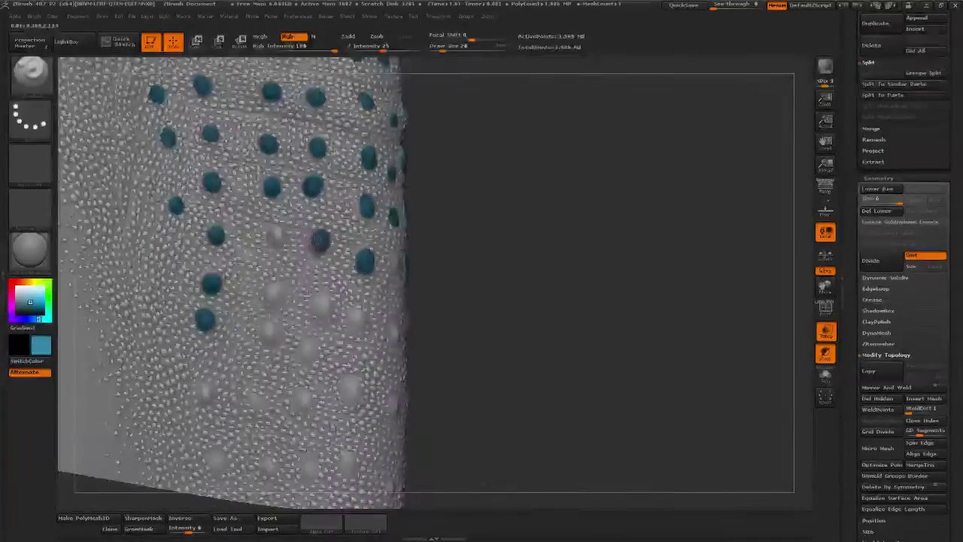
pyautogui.click(276, 238)
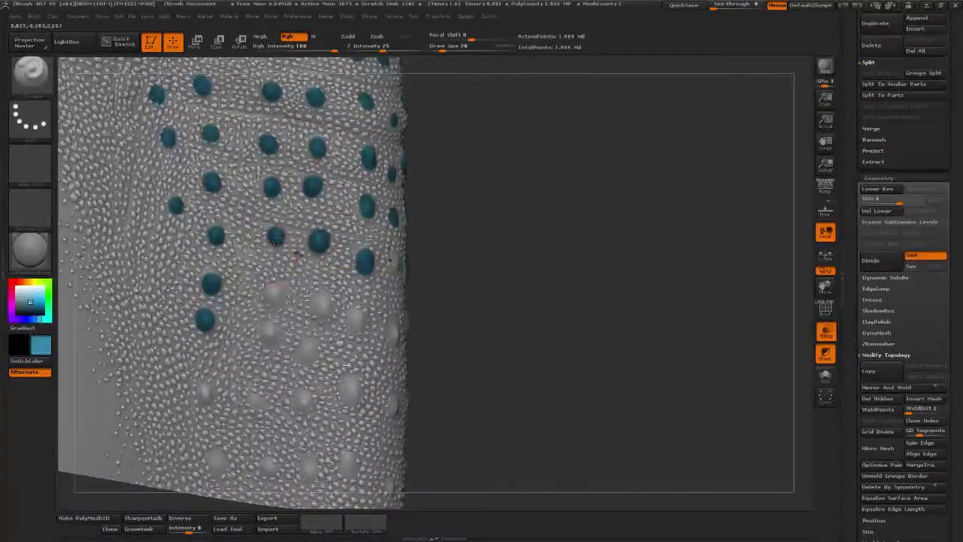
# Paint blue the cluster of five large bumps between the lowest outer spots and the front centreline
pyautogui.click(273, 295)
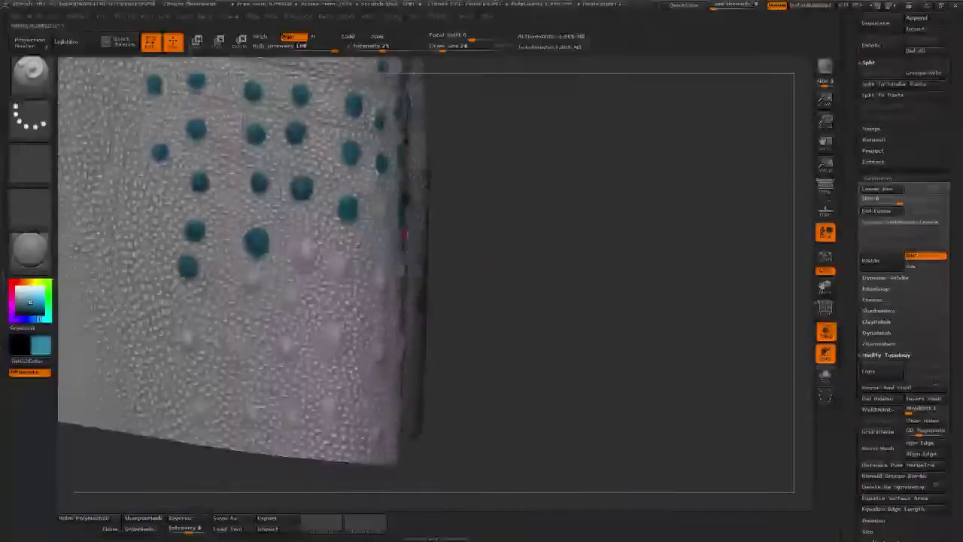
pyautogui.click(254, 283)
pyautogui.click(291, 299)
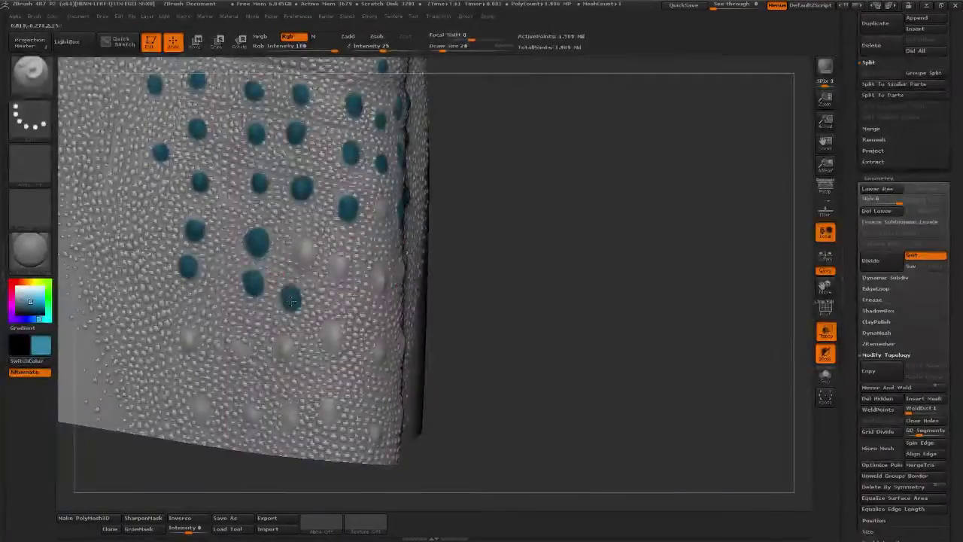
pyautogui.click(302, 253)
pyautogui.click(338, 267)
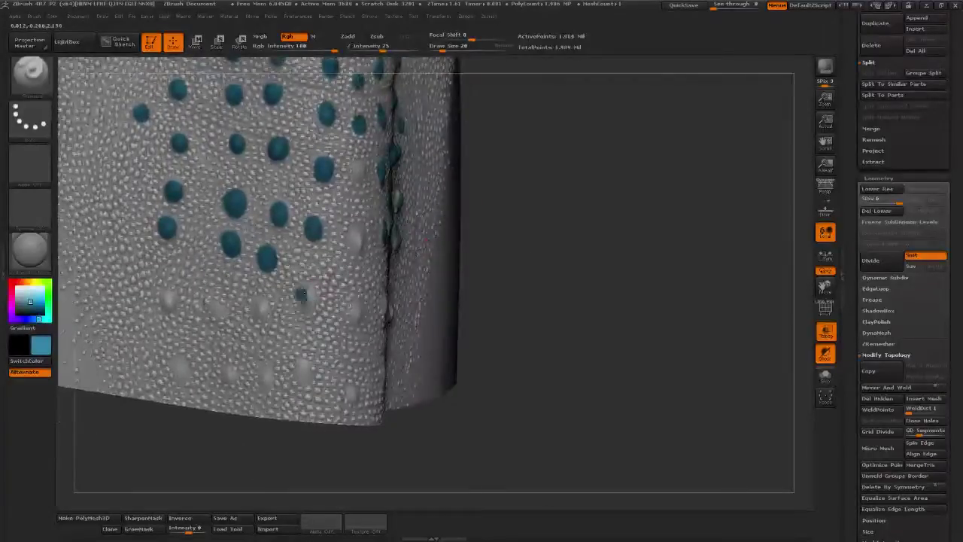
# Paint blue the large bumps on and beside the front centreline near the throat's lower end
pyautogui.click(302, 296)
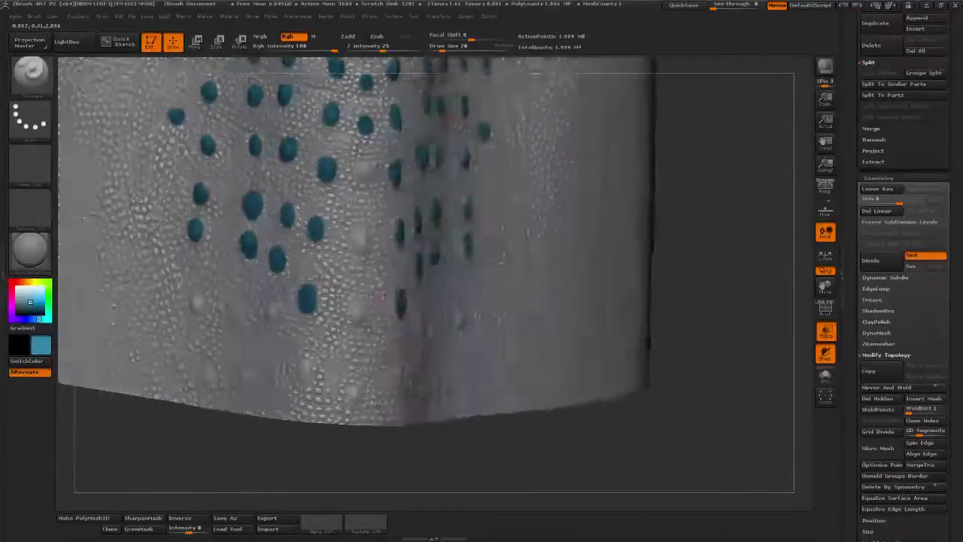
pyautogui.click(359, 312)
pyautogui.click(360, 240)
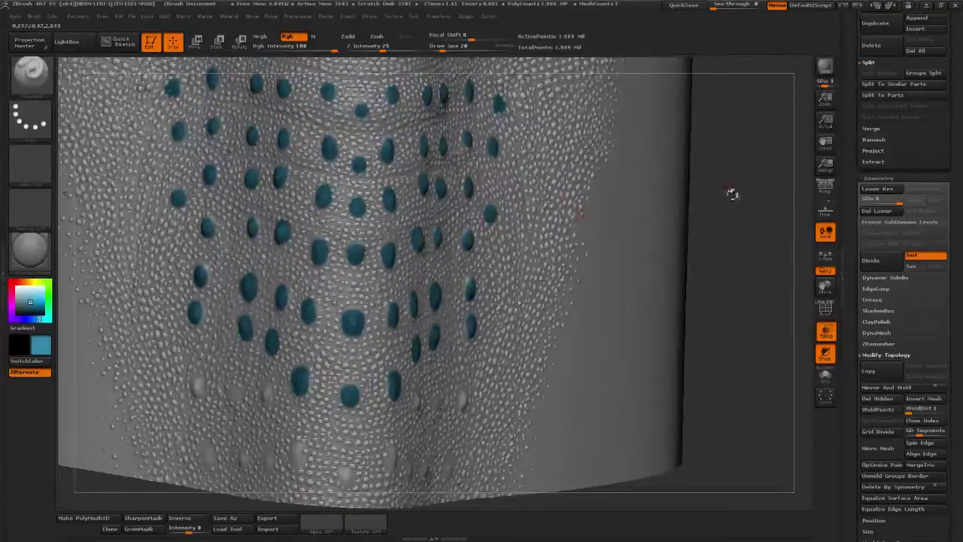
# Paint blue the last two rows of large bumps along the throat's bottom edge, from the side to the centreline
pyautogui.moveTo(730, 194)
pyautogui.mouseDown()
pyautogui.moveTo(581, 279)
pyautogui.moveTo(548, 239)
pyautogui.mouseUp()
pyautogui.click(309, 316)
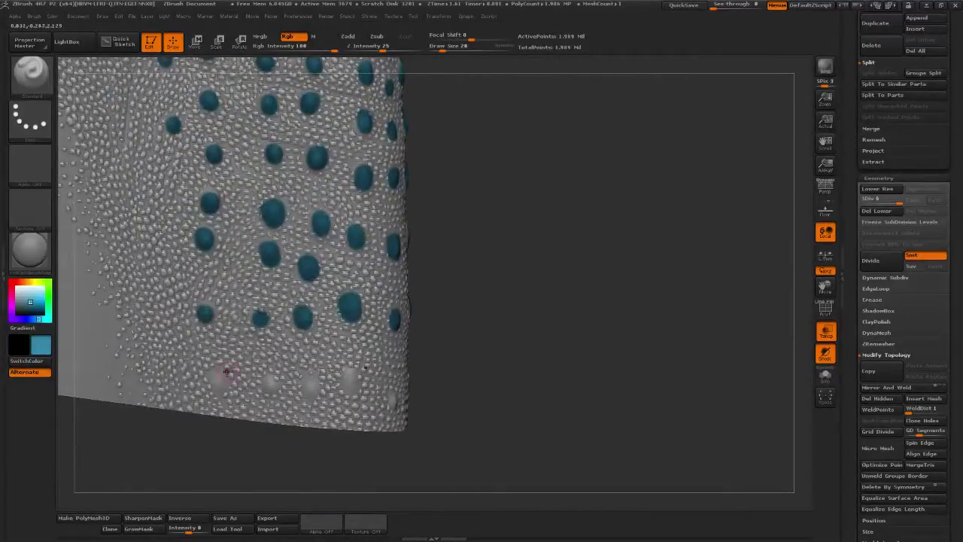
pyautogui.click(216, 380)
pyautogui.click(314, 384)
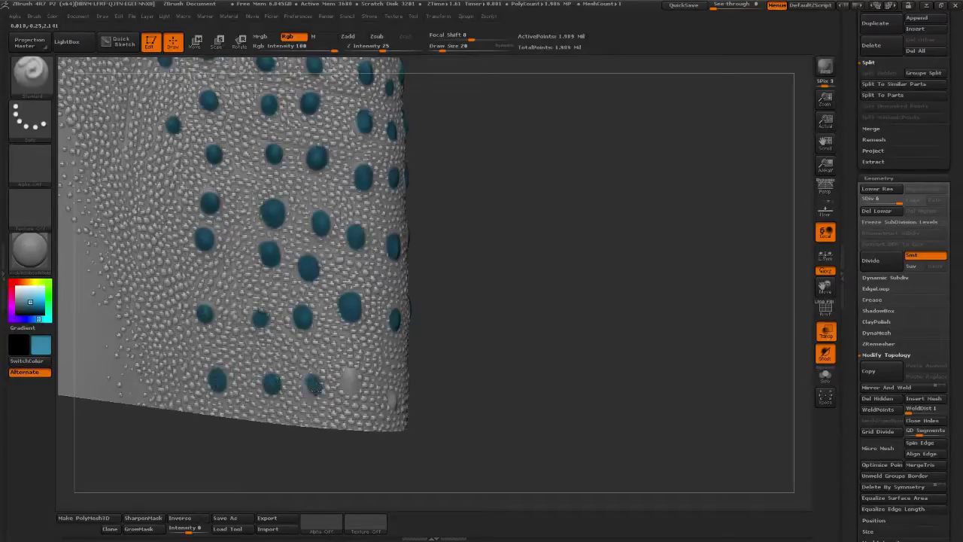
pyautogui.moveTo(504, 356); pyautogui.dragTo(353, 329)
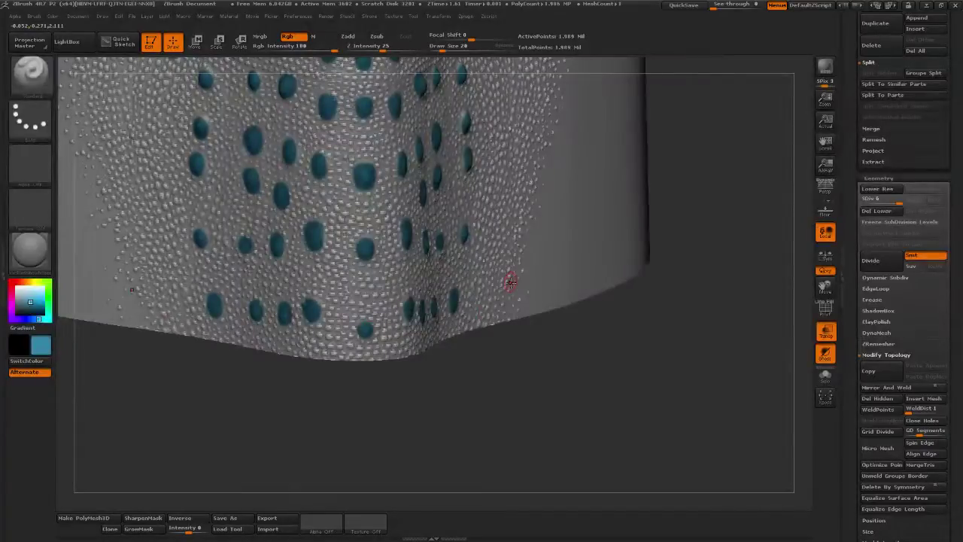
# Sample the blue from a painted spot and paint the missed large bumps midway along the throat's outer side
pyautogui.moveTo(709, 220); pyautogui.dragTo(667, 301)
pyautogui.moveTo(489, 226); pyautogui.dragTo(636, 316)
pyautogui.click(15, 284)
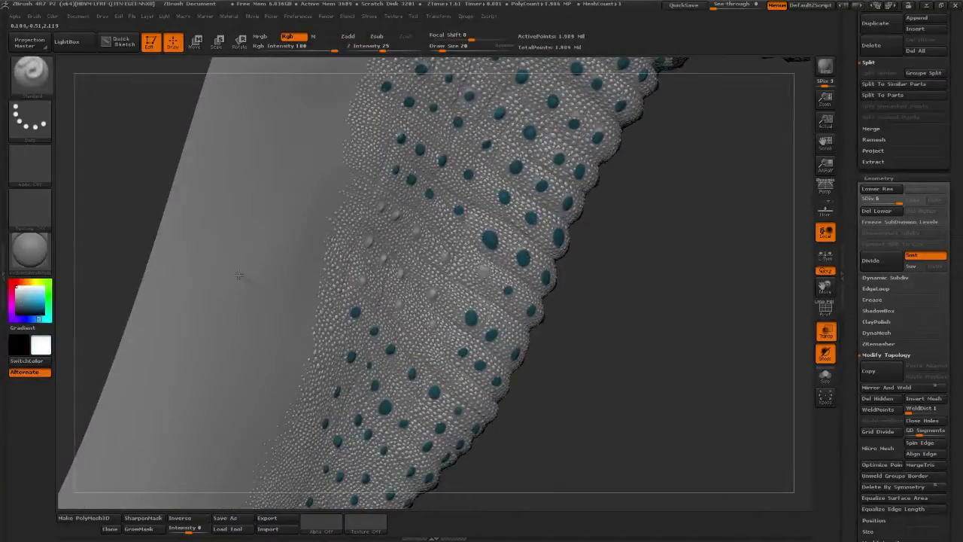
pyautogui.moveTo(574, 259); pyautogui.dragTo(474, 256)
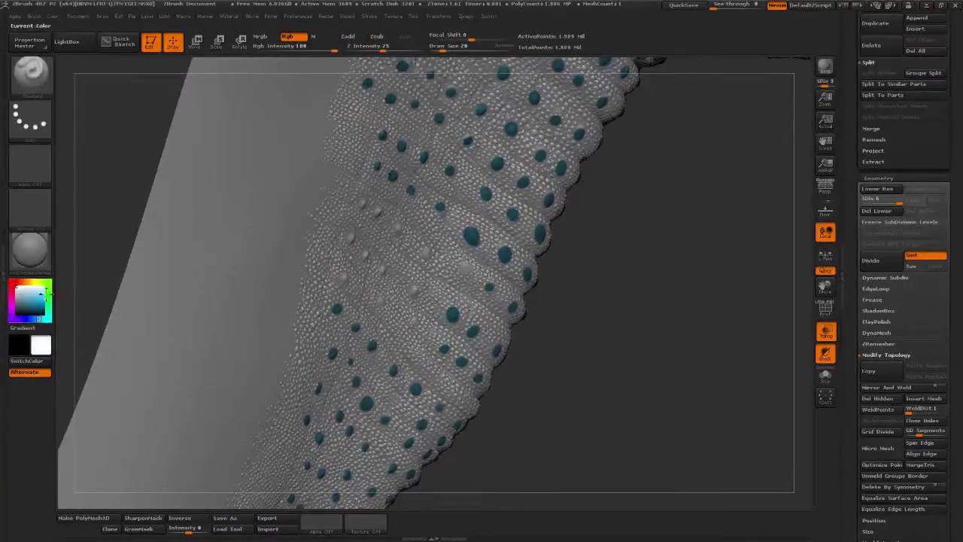
pyautogui.moveTo(47, 293); pyautogui.dragTo(470, 237)
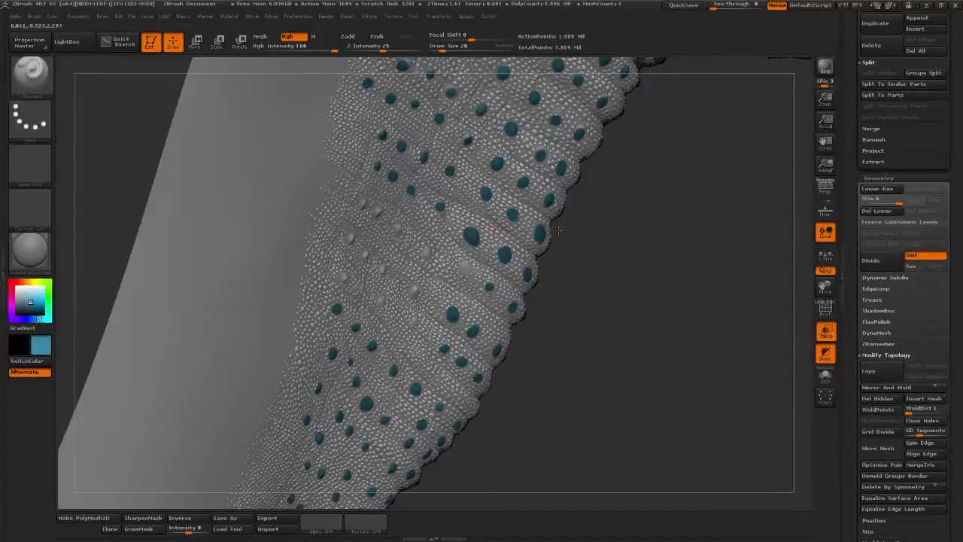
pyautogui.moveTo(668, 244); pyautogui.dragTo(582, 281)
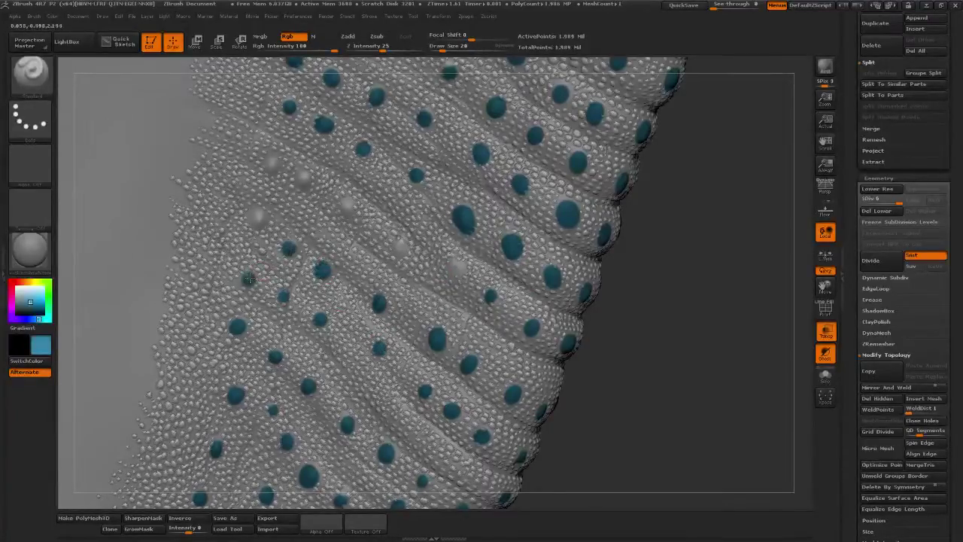
pyautogui.keyDown('alt'); pyautogui.moveTo(272, 221); pyautogui.dragTo(251, 290, button='right'); pyautogui.keyUp('alt')
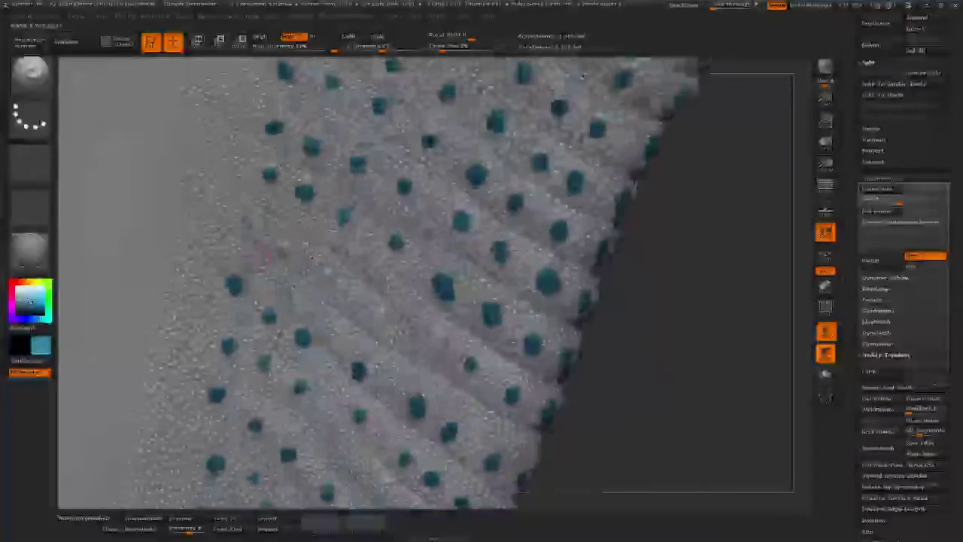
pyautogui.moveTo(249, 234); pyautogui.dragTo(252, 229)
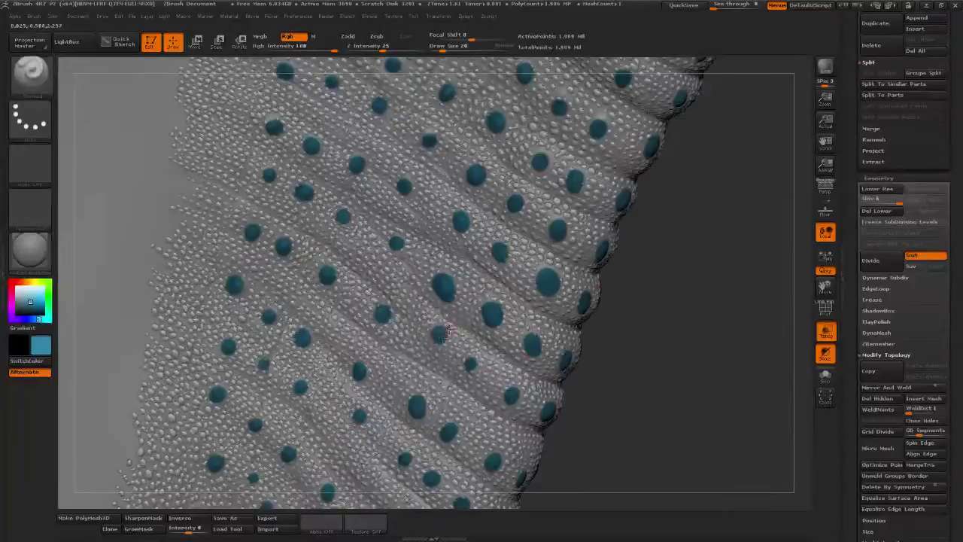
# Examine both sides and the full length of the throat patch for large bumps still lacking blue
pyautogui.keyDown('alt'); pyautogui.moveTo(691, 285); pyautogui.dragTo(444, 263); pyautogui.keyUp('alt')
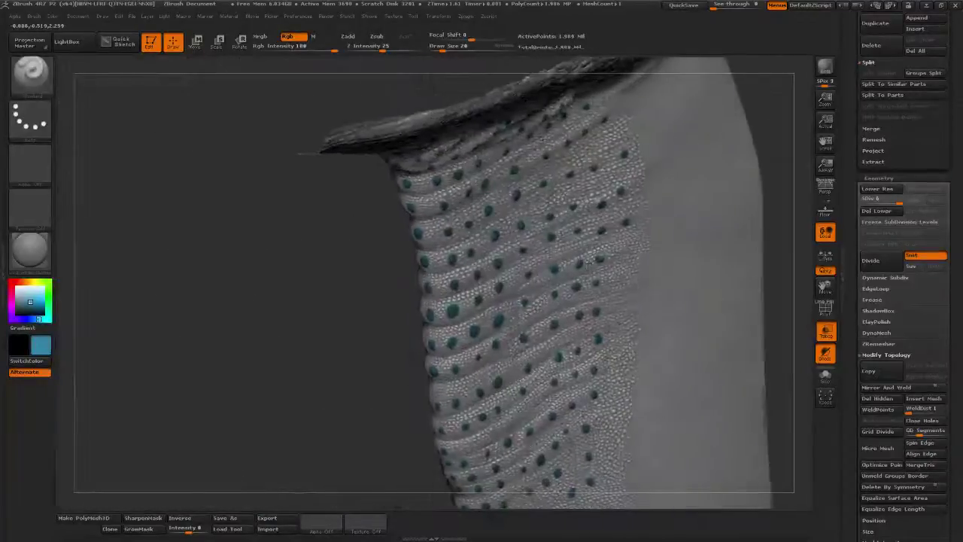
pyautogui.moveTo(589, 262); pyautogui.dragTo(727, 268)
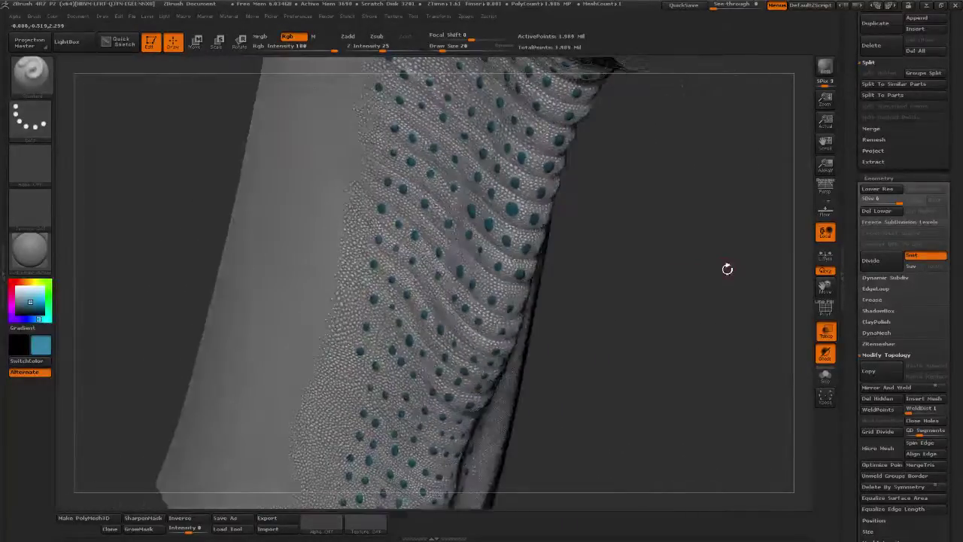
pyautogui.moveTo(675, 289); pyautogui.dragTo(503, 269, button='right')
pyautogui.moveTo(503, 270); pyautogui.dragTo(429, 266)
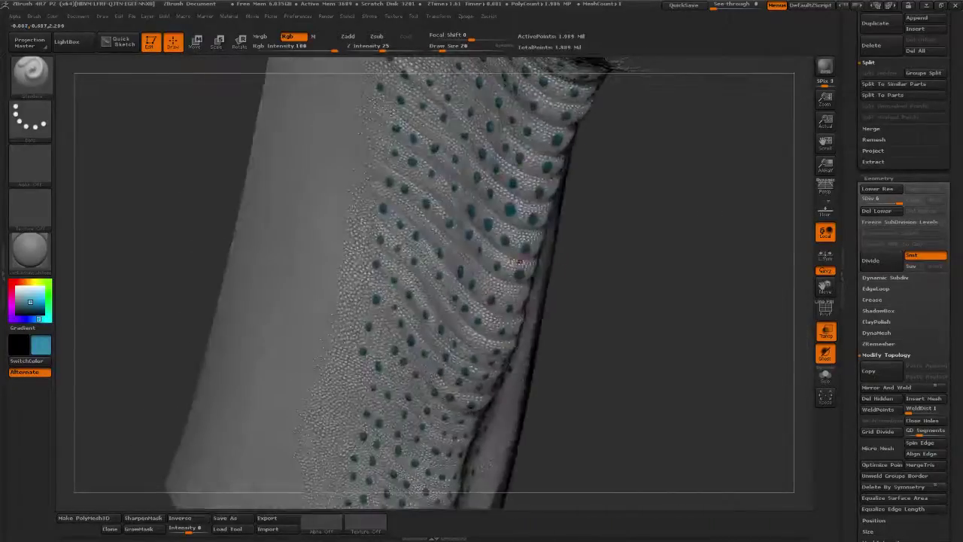
pyautogui.moveTo(676, 256); pyautogui.dragTo(481, 264)
pyautogui.moveTo(572, 265); pyautogui.dragTo(662, 258, button='right')
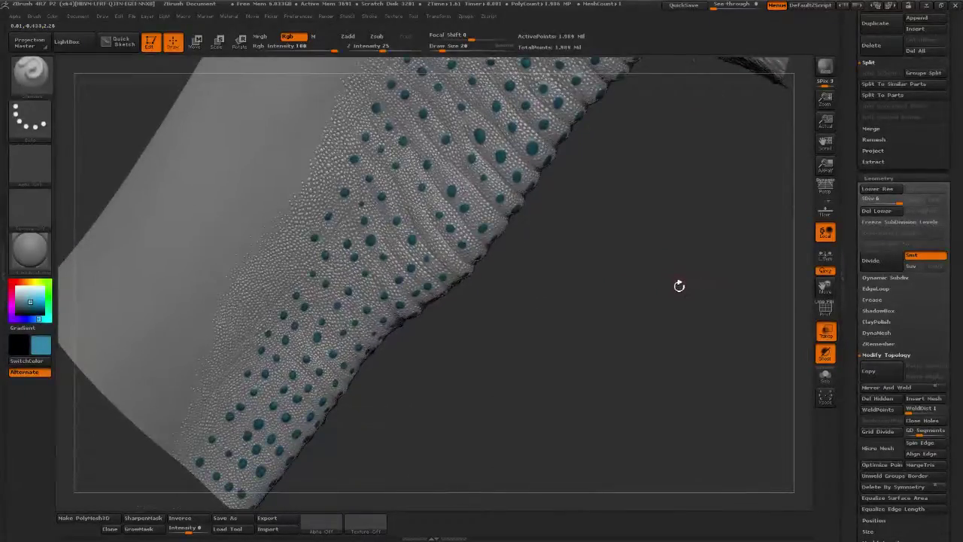
pyautogui.moveTo(701, 283)
pyautogui.mouseDown(button='right')
pyautogui.moveTo(625, 278)
pyautogui.moveTo(655, 297)
pyautogui.moveTo(666, 334)
pyautogui.mouseUp(button='right')
pyautogui.moveTo(666, 335); pyautogui.dragTo(652, 314)
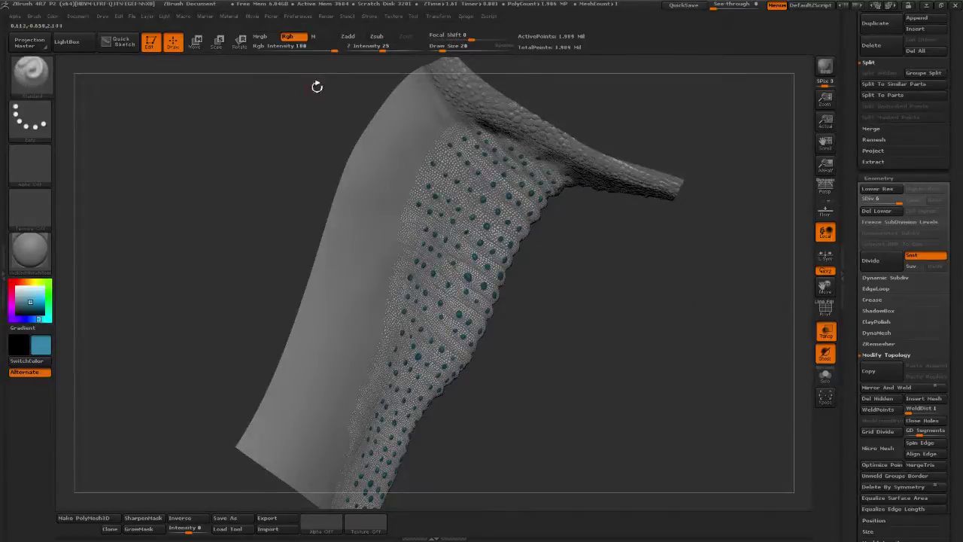
# Turn off colour painting for the brush and save the throat patch tool as goiter1
pyautogui.click(300, 43)
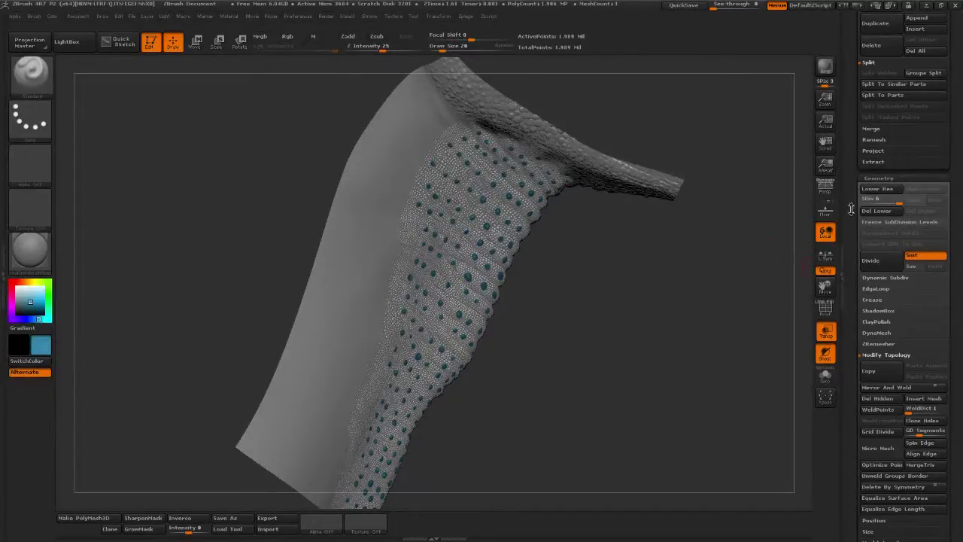
pyautogui.moveTo(850, 210); pyautogui.dragTo(857, 345)
pyautogui.click(917, 32)
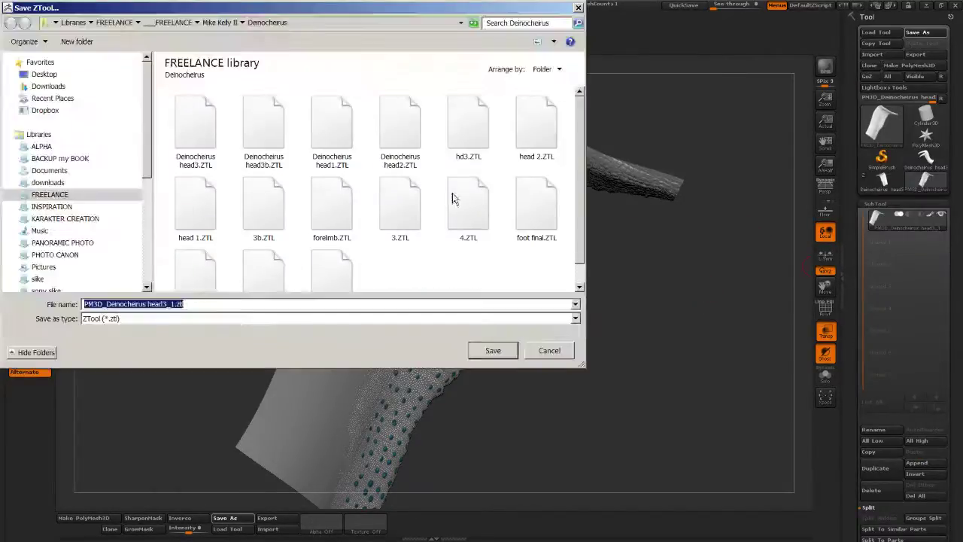
pyautogui.write('g')
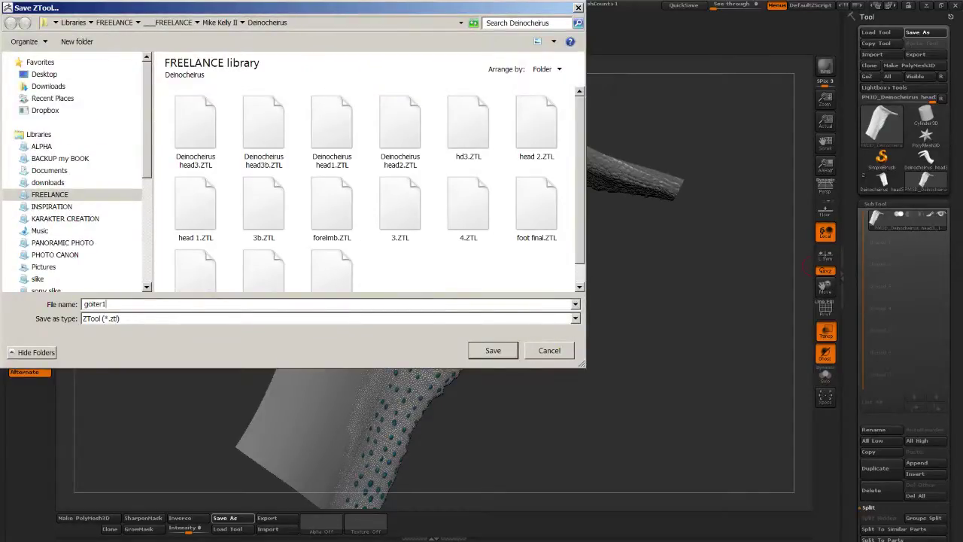
pyautogui.write('oiter1')
pyautogui.press('Return')
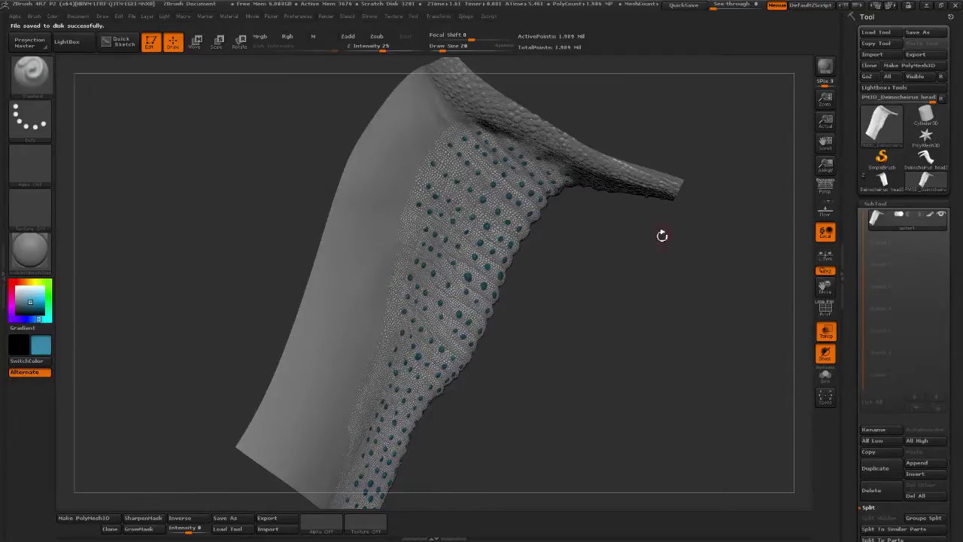
# Set the draw size to 30 and examine the spotted throat patch from the front and side
pyautogui.click(446, 50)
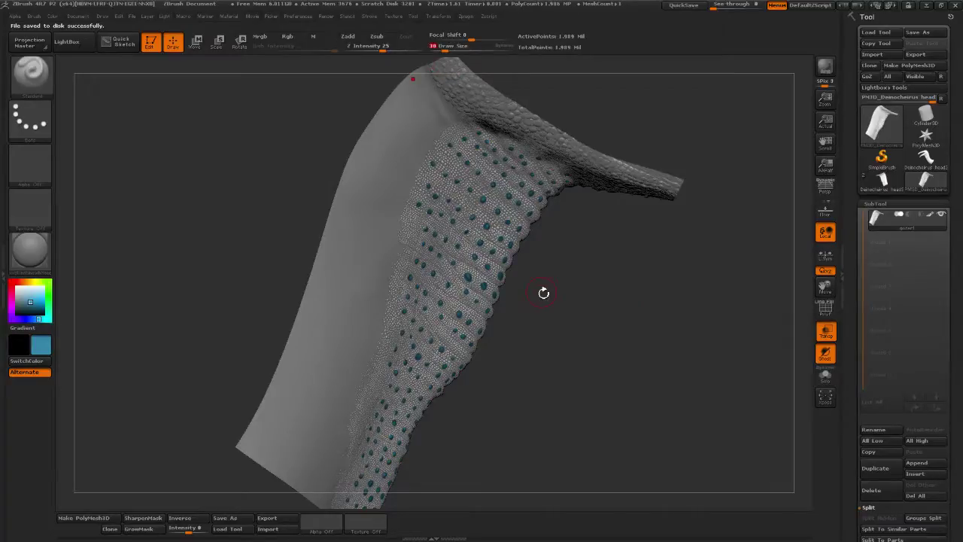
pyautogui.moveTo(622, 284); pyautogui.dragTo(486, 244)
pyautogui.moveTo(680, 264); pyautogui.dragTo(768, 267)
pyautogui.moveTo(643, 268); pyautogui.dragTo(663, 256)
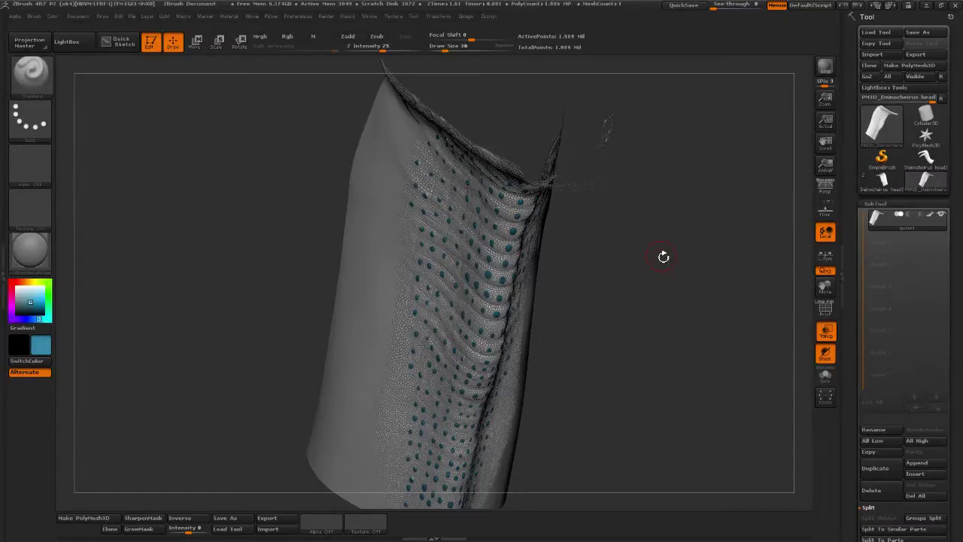
pyautogui.moveTo(632, 289); pyautogui.dragTo(671, 313)
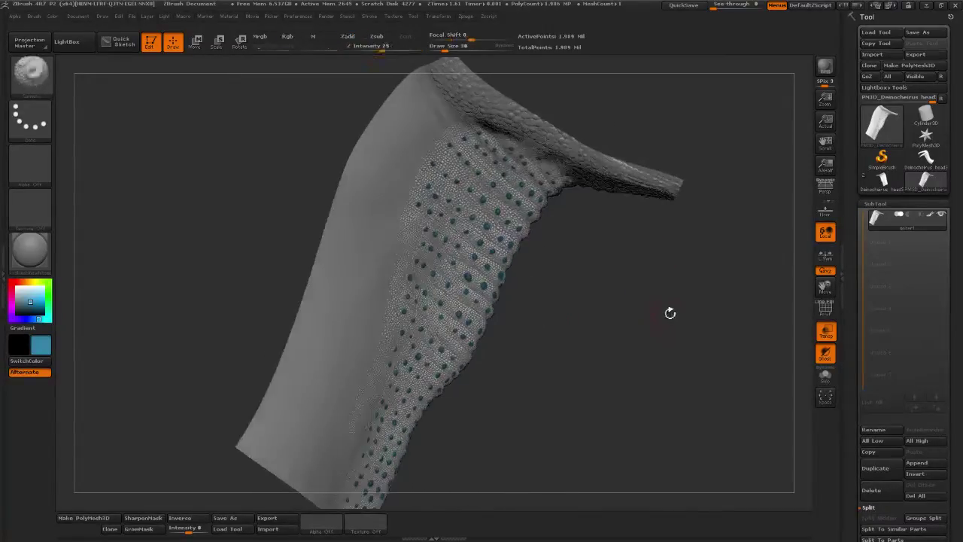
pyautogui.moveTo(607, 310)
pyautogui.mouseDown()
pyautogui.moveTo(594, 345)
pyautogui.moveTo(534, 405)
pyautogui.moveTo(552, 390)
pyautogui.moveTo(548, 416)
pyautogui.moveTo(538, 337)
pyautogui.moveTo(555, 329)
pyautogui.moveTo(558, 279)
pyautogui.moveTo(617, 280)
pyautogui.moveTo(618, 340)
pyautogui.moveTo(402, 415)
pyautogui.moveTo(359, 414)
pyautogui.moveTo(377, 415)
pyautogui.moveTo(364, 387)
pyautogui.moveTo(392, 368)
pyautogui.mouseUp()
pyautogui.moveTo(761, 267)
pyautogui.keyDown('alt'); pyautogui.mouseDown()
pyautogui.moveTo(699, 265)
pyautogui.moveTo(627, 384)
pyautogui.moveTo(556, 217)
pyautogui.mouseUp(); pyautogui.keyUp('alt')
# Set the draw size to 277 and subdivide the throat patch once more, to subdivision level 7
pyautogui.click(474, 47)
pyautogui.moveTo(466, 332)
pyautogui.keyDown('alt'); pyautogui.mouseDown()
pyautogui.moveTo(480, 259)
pyautogui.moveTo(473, 256)
pyautogui.mouseUp(); pyautogui.keyUp('alt')
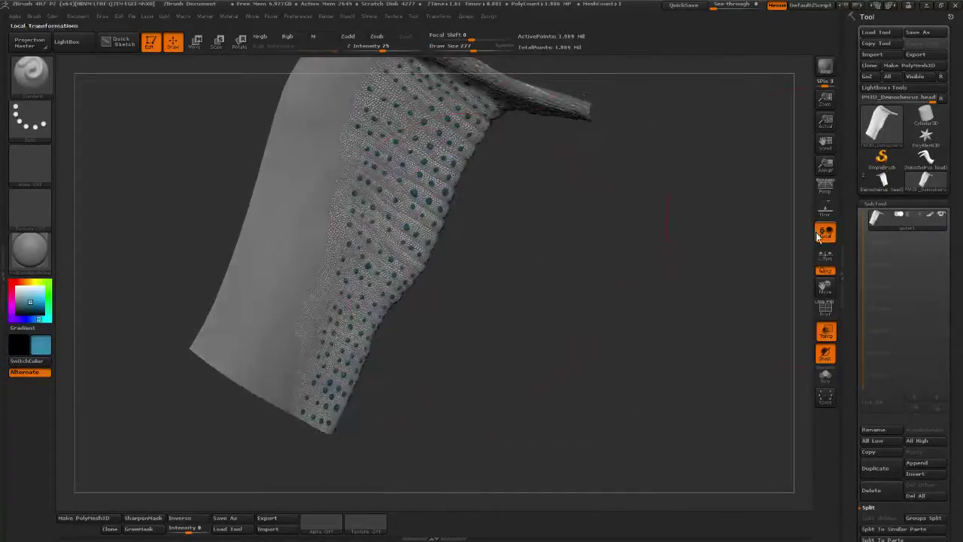
pyautogui.scroll(-5, 854, 273)
pyautogui.scroll(-1, 860, 170)
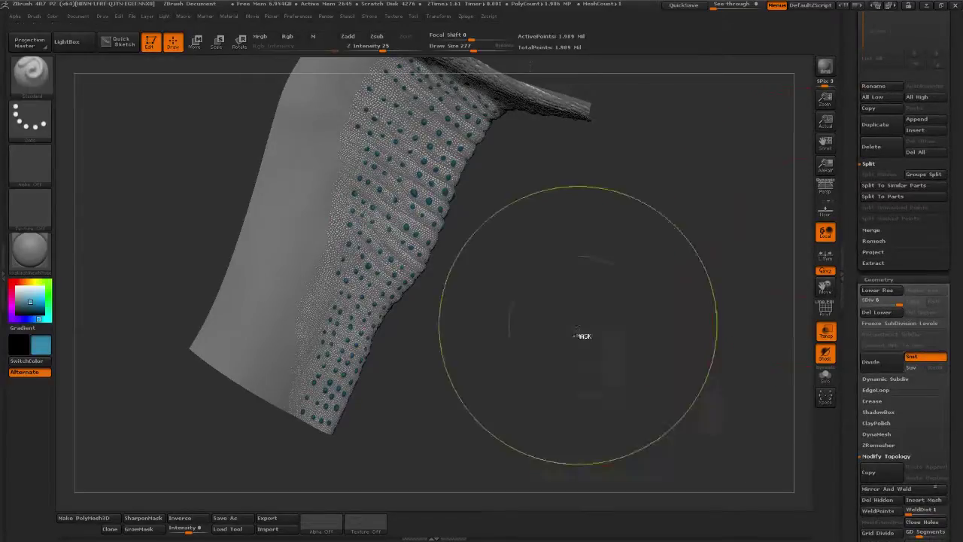
pyautogui.click(878, 365)
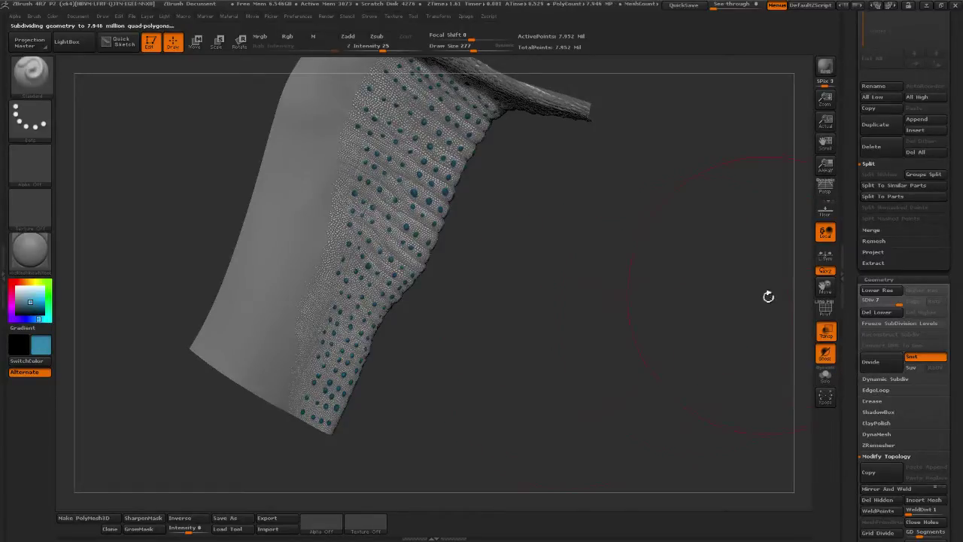
pyautogui.keyDown('alt'); pyautogui.moveTo(498, 304); pyautogui.dragTo(626, 287); pyautogui.keyUp('alt')
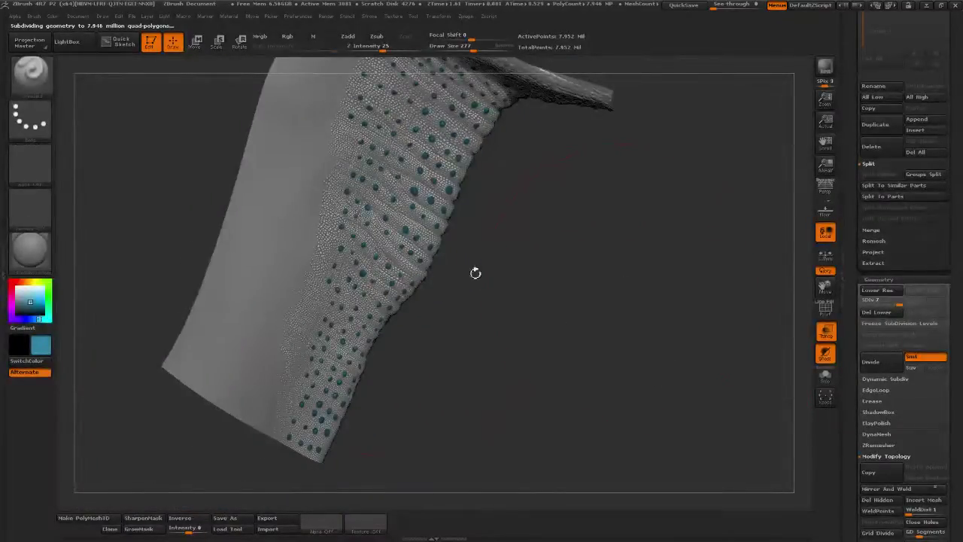
# Set the Smooth brush to affect only the sculpted form, with Zadd on and Rgb off
pyautogui.press('1')
pyautogui.click(288, 36)
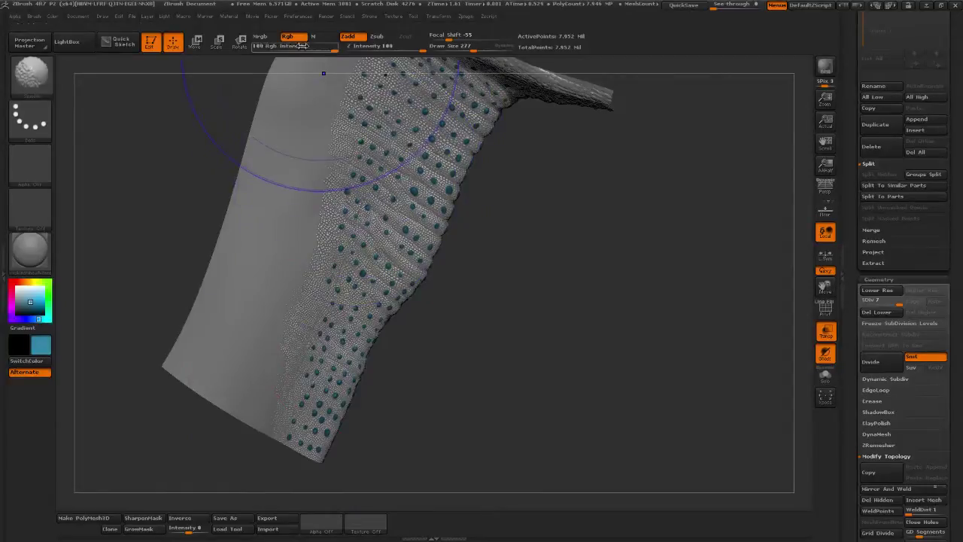
pyautogui.press('1')
pyautogui.keyDown('alt'); pyautogui.moveTo(521, 231); pyautogui.dragTo(553, 332); pyautogui.keyUp('alt')
pyautogui.keyDown('alt'); pyautogui.moveTo(595, 275); pyautogui.dragTo(553, 308); pyautogui.keyUp('alt')
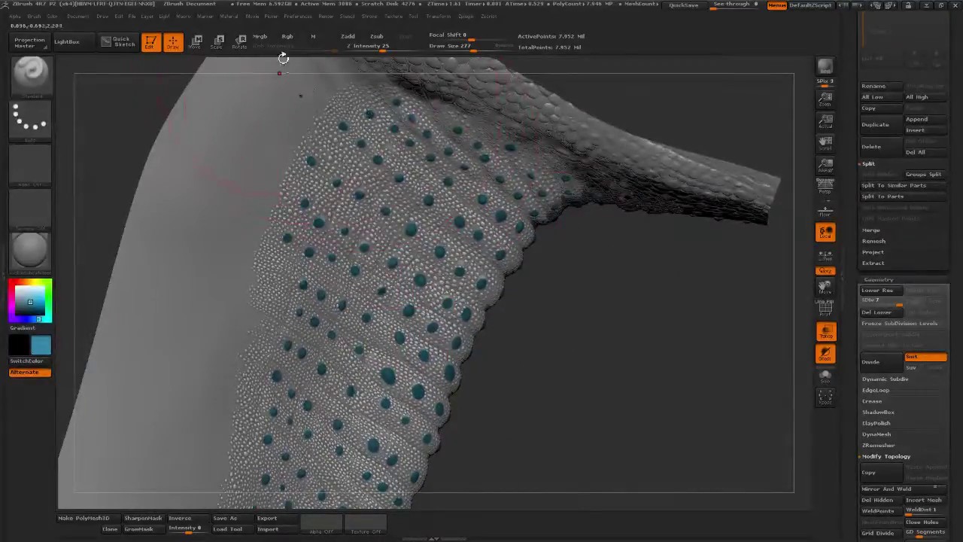
pyautogui.press('shift')
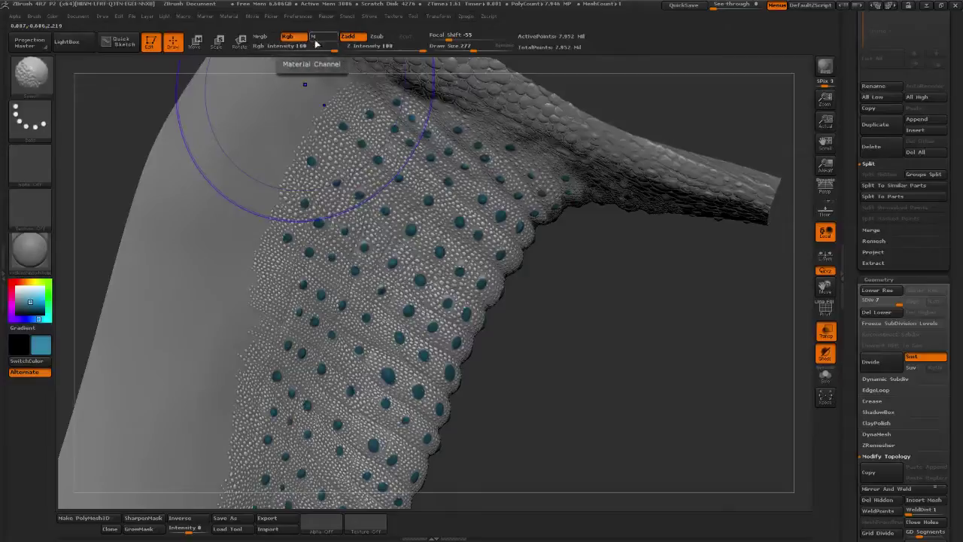
pyautogui.click(347, 36)
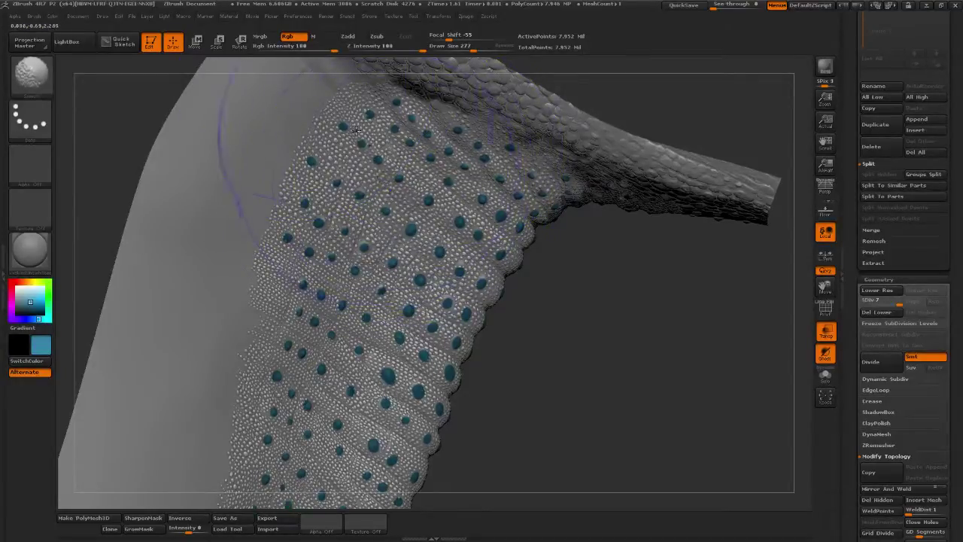
pyautogui.click(288, 37)
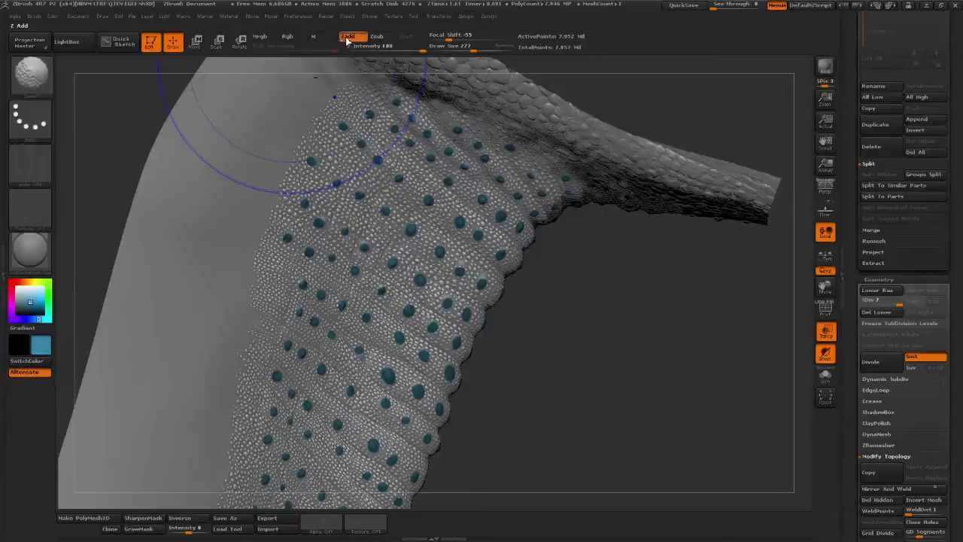
pyautogui.click(348, 37)
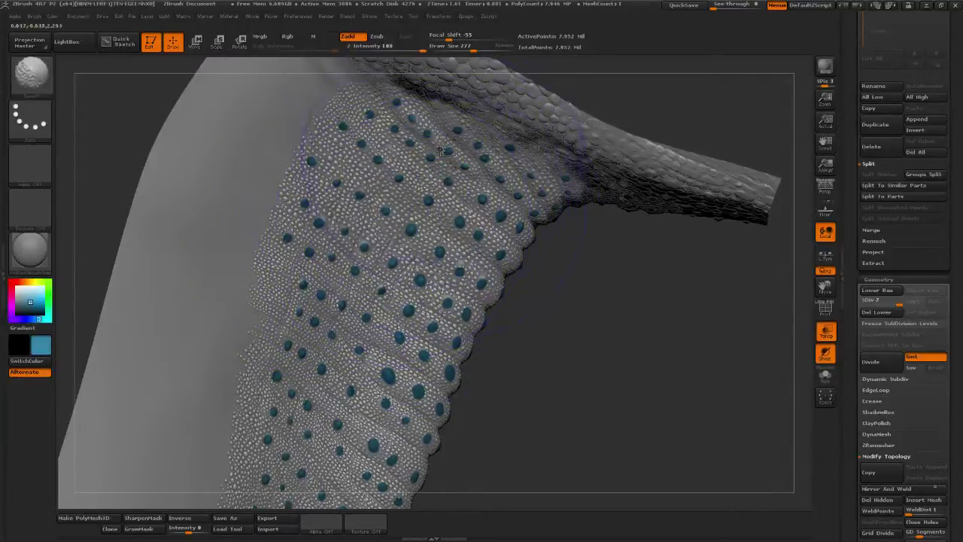
# Set the Smooth brush's Focal Shift to 0 while working on the upper throat patch
pyautogui.moveTo(592, 311); pyautogui.dragTo(577, 289)
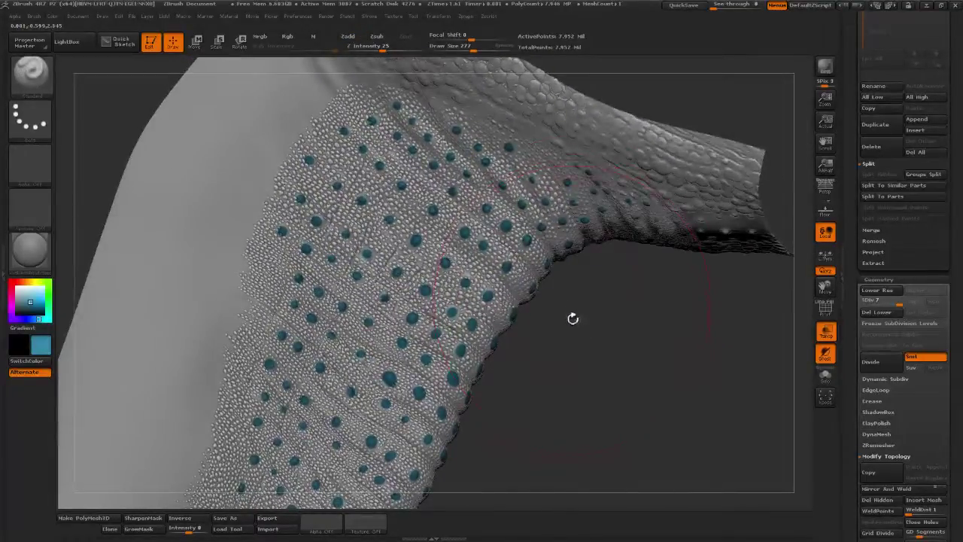
pyautogui.moveTo(571, 328)
pyautogui.keyDown('shift'); pyautogui.mouseDown()
pyautogui.moveTo(578, 313)
pyautogui.moveTo(587, 318)
pyautogui.moveTo(581, 311)
pyautogui.mouseUp(); pyautogui.keyUp('shift')
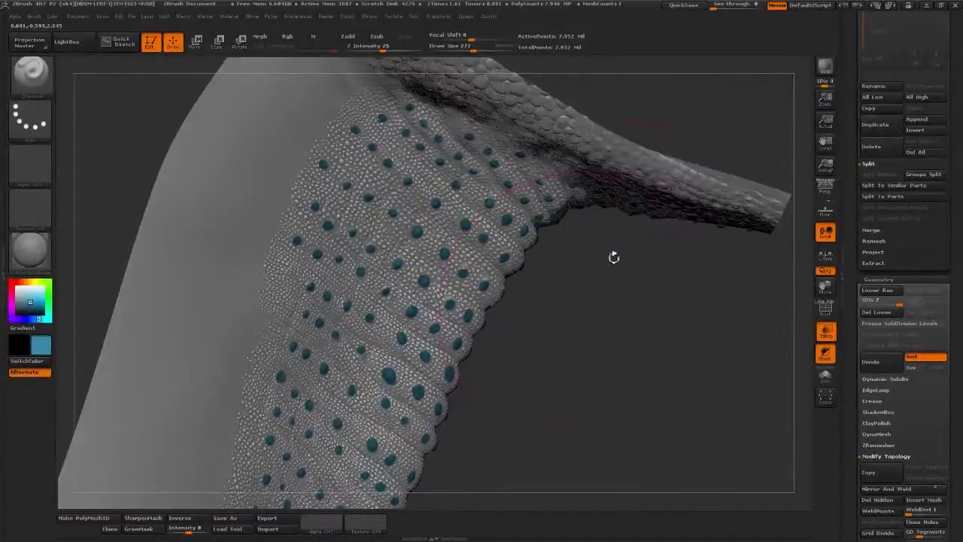
pyautogui.keyDown('shift'); pyautogui.moveTo(614, 258); pyautogui.dragTo(657, 261); pyautogui.keyUp('shift')
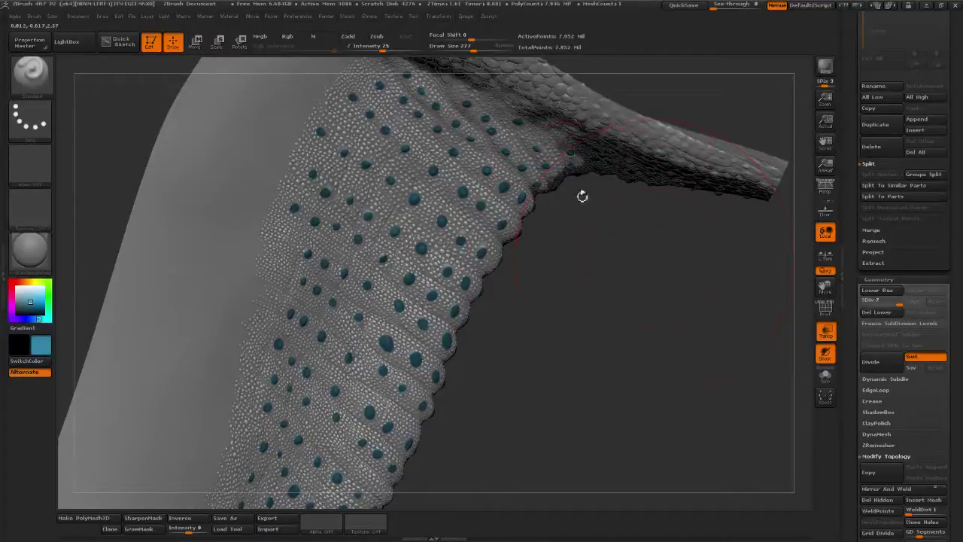
pyautogui.moveTo(560, 264)
pyautogui.mouseDown()
pyautogui.moveTo(547, 331)
pyautogui.moveTo(558, 322)
pyautogui.moveTo(547, 317)
pyautogui.mouseUp()
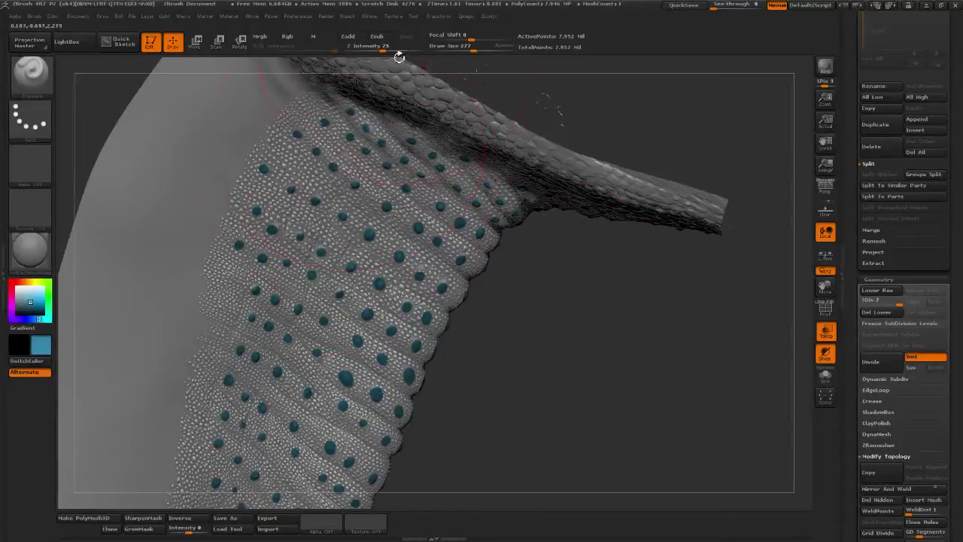
pyautogui.press('shift')
pyautogui.moveTo(529, 298); pyautogui.dragTo(520, 322)
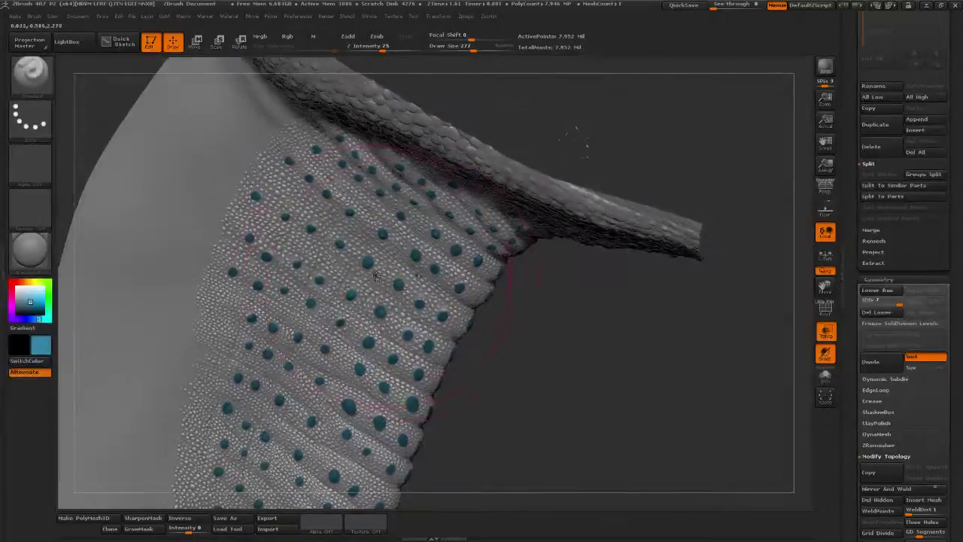
pyautogui.press('shift')
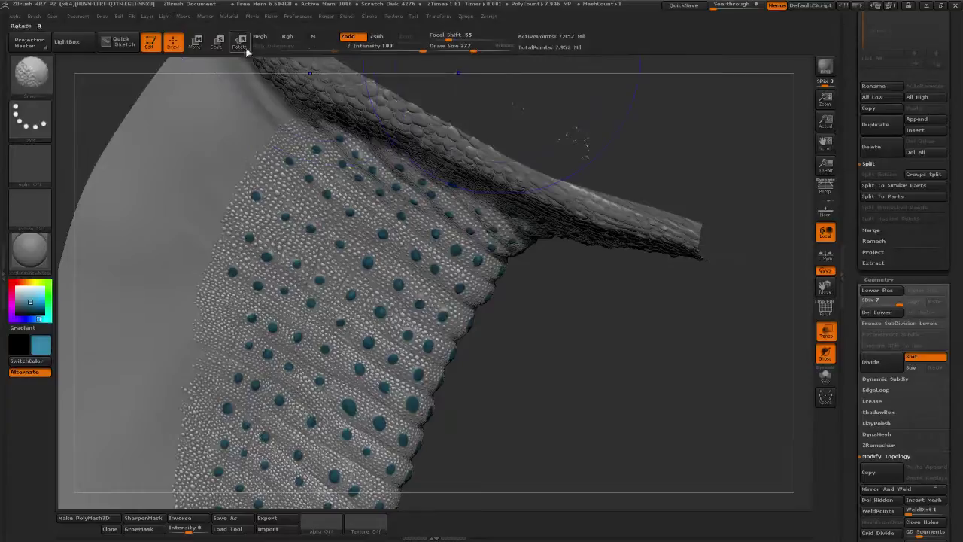
pyautogui.click(459, 37)
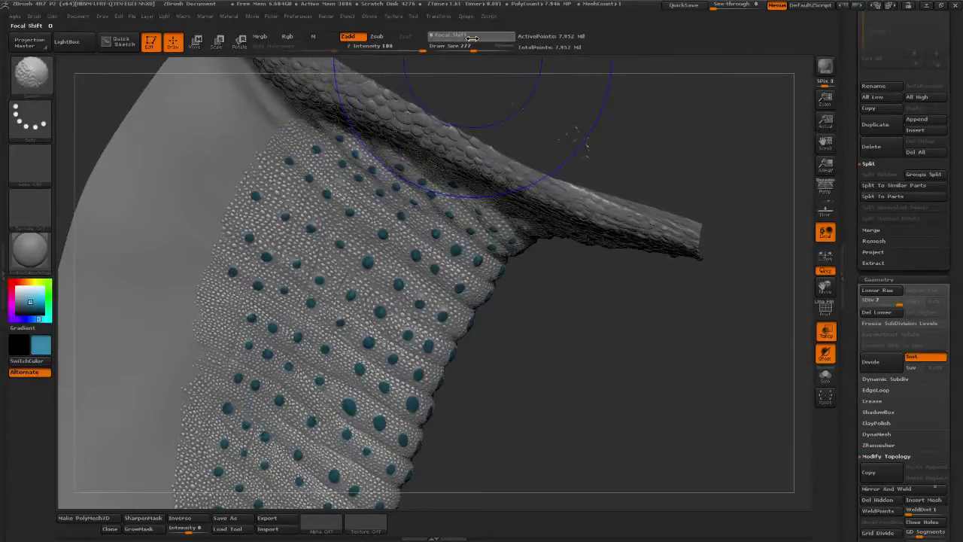
# Set the Smooth brush's Focal Shift to 12 and its draw size to 86
pyautogui.moveTo(472, 38); pyautogui.dragTo(449, 67)
pyautogui.click(470, 39)
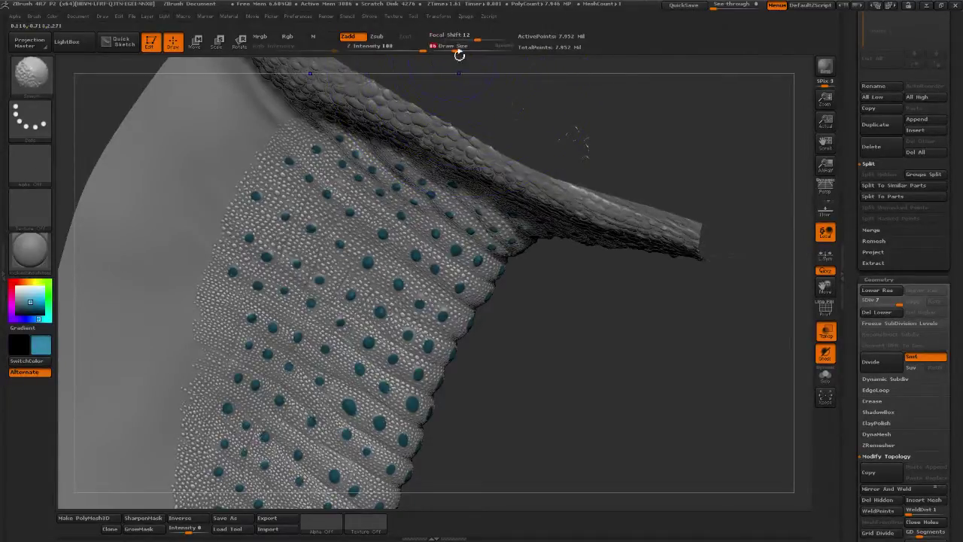
pyautogui.press('shift')
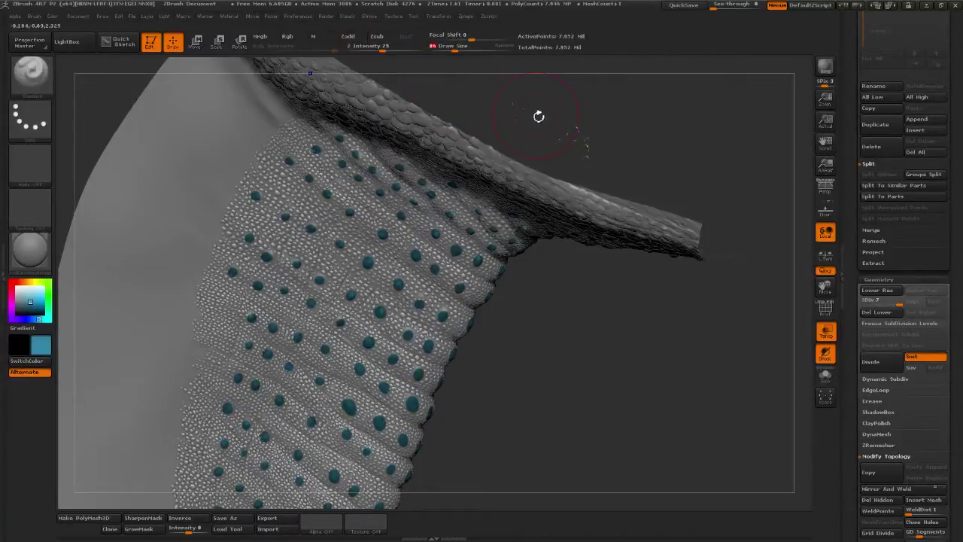
pyautogui.press('shift')
pyautogui.press('shift')
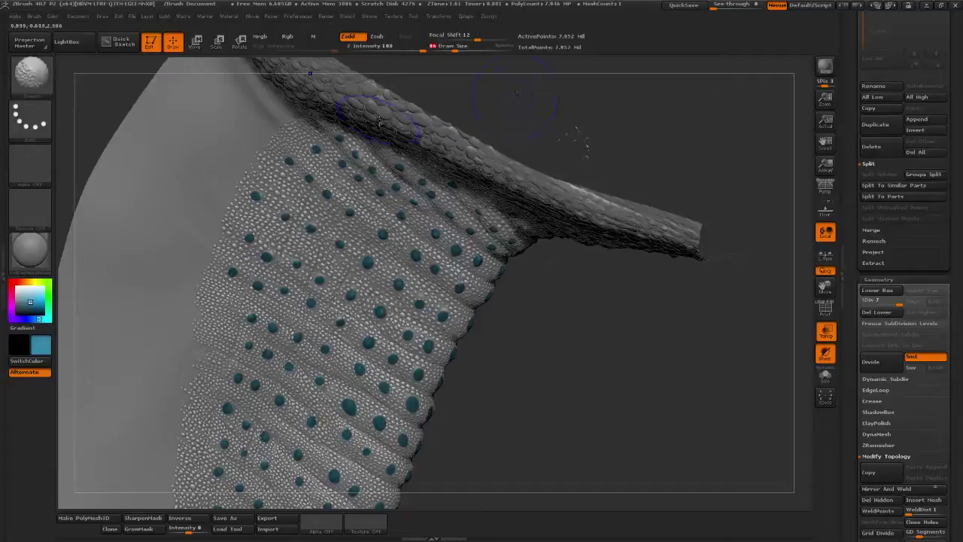
pyautogui.press('shift')
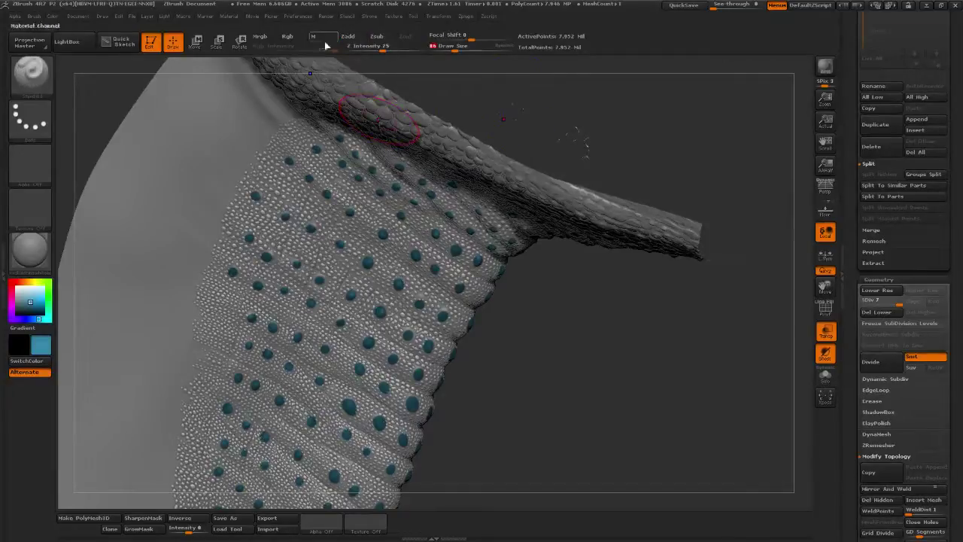
# Set the Standard brush's Z Intensity to 32 and the draw size to 158 over the full throat patch
pyautogui.click(387, 48)
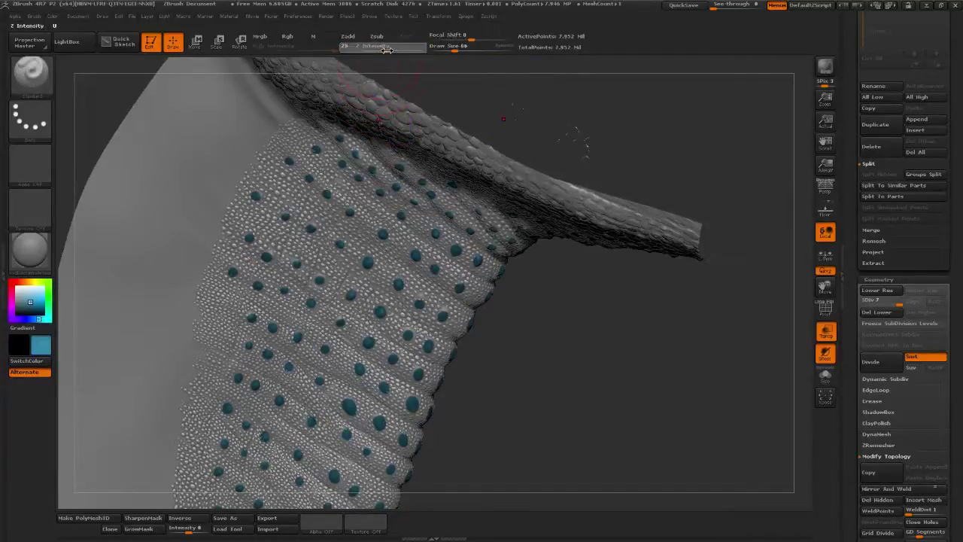
pyautogui.click(447, 48)
pyautogui.moveTo(554, 286)
pyautogui.keyDown('alt'); pyautogui.mouseDown()
pyautogui.moveTo(540, 251)
pyautogui.moveTo(467, 215)
pyautogui.mouseUp(); pyautogui.keyUp('alt')
pyautogui.click(463, 48)
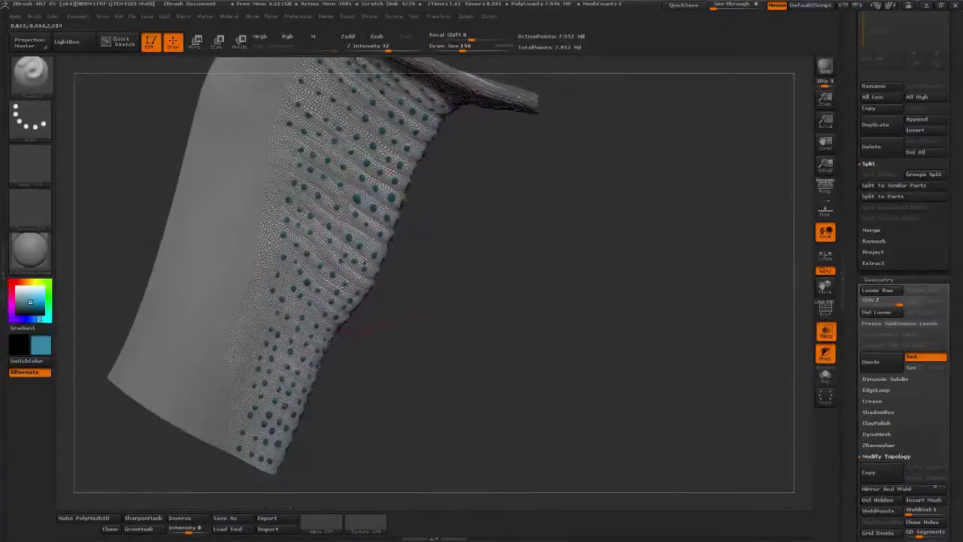
# Soften the small scales on both sides of the throat patch with the Smooth brush at subdivision level 7
pyautogui.press('shift')
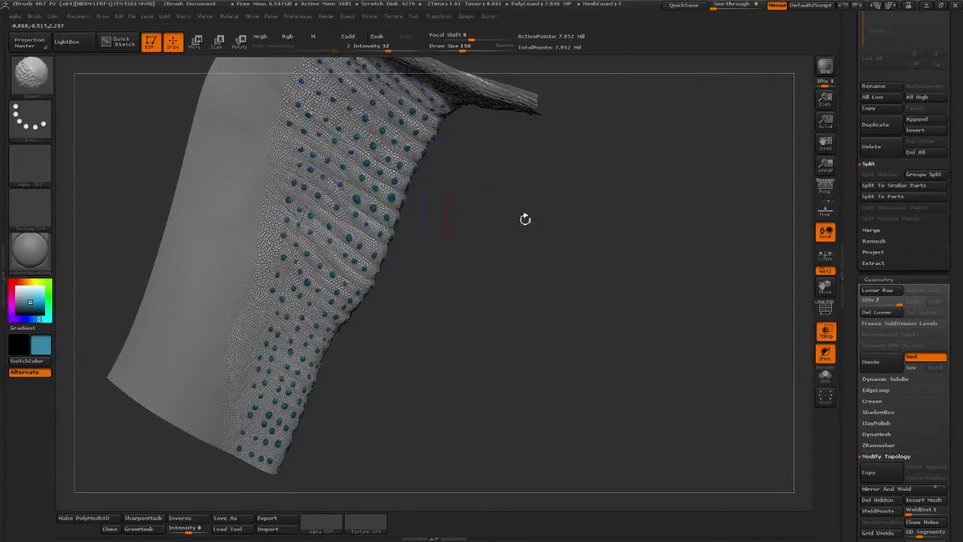
pyautogui.moveTo(546, 211); pyautogui.dragTo(422, 191)
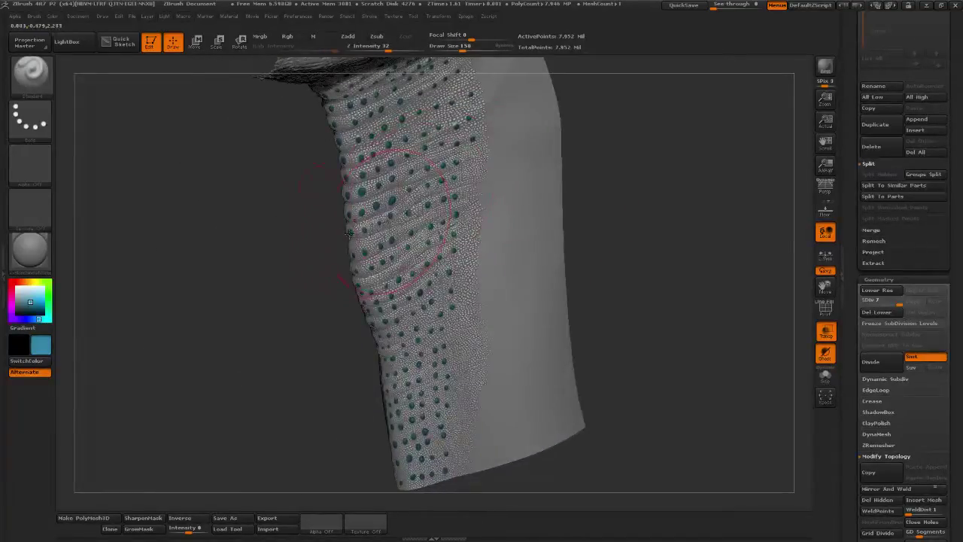
pyautogui.moveTo(348, 234)
pyautogui.keyDown('shift'); pyautogui.mouseDown()
pyautogui.moveTo(495, 208)
pyautogui.moveTo(484, 198)
pyautogui.moveTo(417, 218)
pyautogui.moveTo(448, 224)
pyautogui.mouseUp(); pyautogui.keyUp('shift')
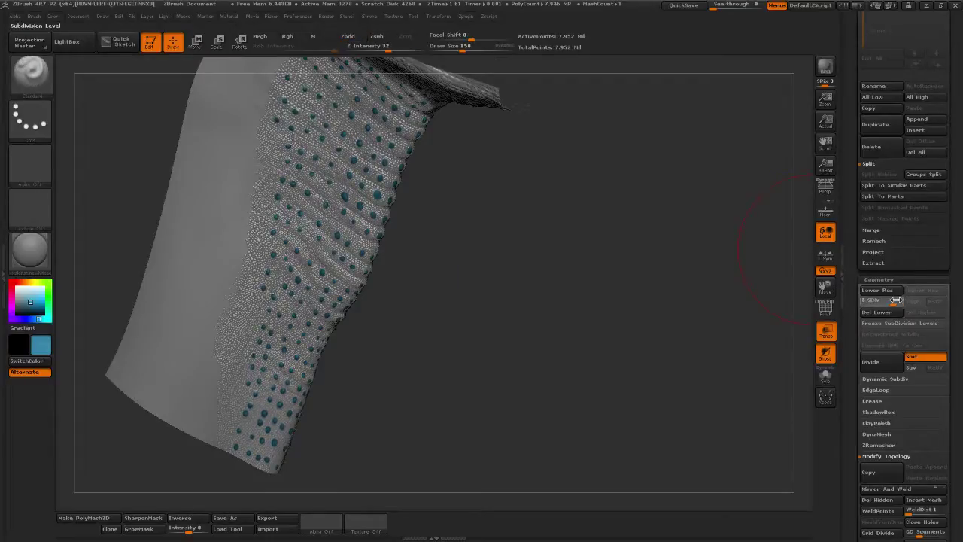
# Lower the throat patch to subdivision level 6 and smooth away the small scales along its folded side
pyautogui.moveTo(888, 301); pyautogui.dragTo(879, 302)
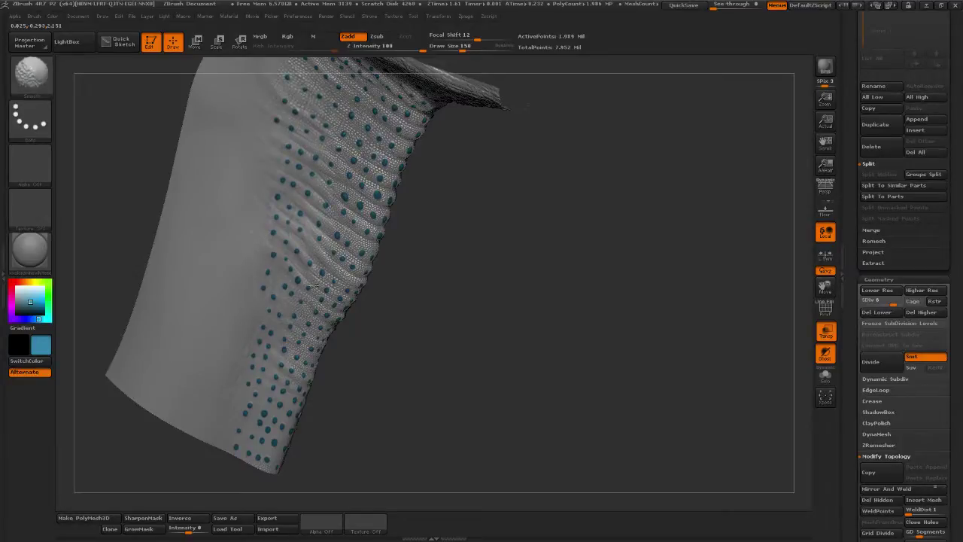
pyautogui.keyDown('shift'); pyautogui.moveTo(353, 244); pyautogui.dragTo(383, 173); pyautogui.keyUp('shift')
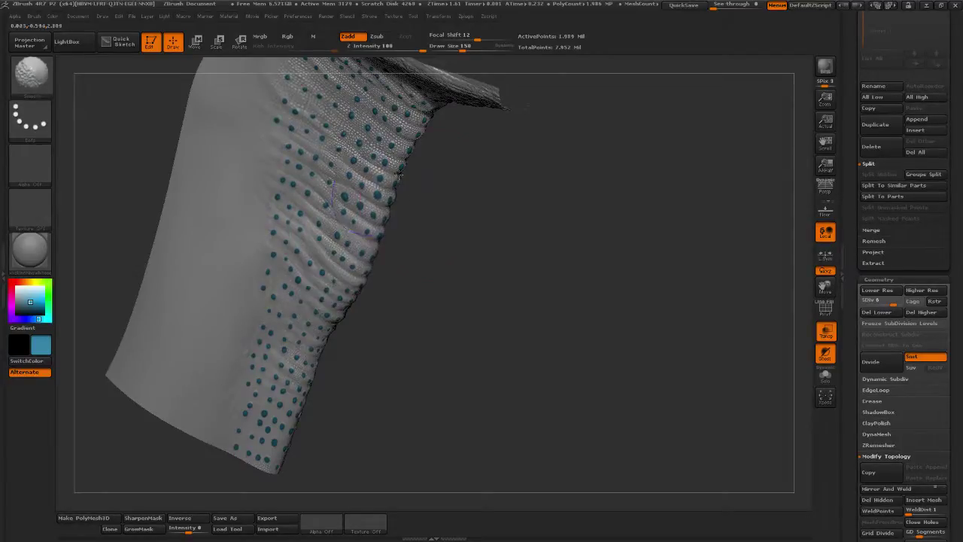
pyautogui.keyDown('alt'); pyautogui.moveTo(456, 229); pyautogui.dragTo(405, 345); pyautogui.keyUp('alt')
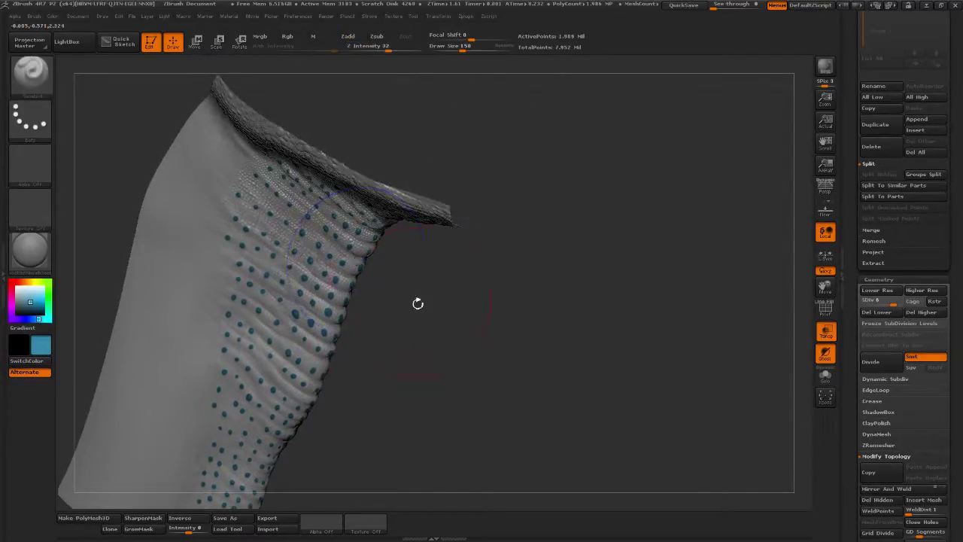
# Reduce the draw size to 126 and smooth the small scales on the upper throat below the scaly rim
pyautogui.moveTo(417, 303); pyautogui.dragTo(320, 260)
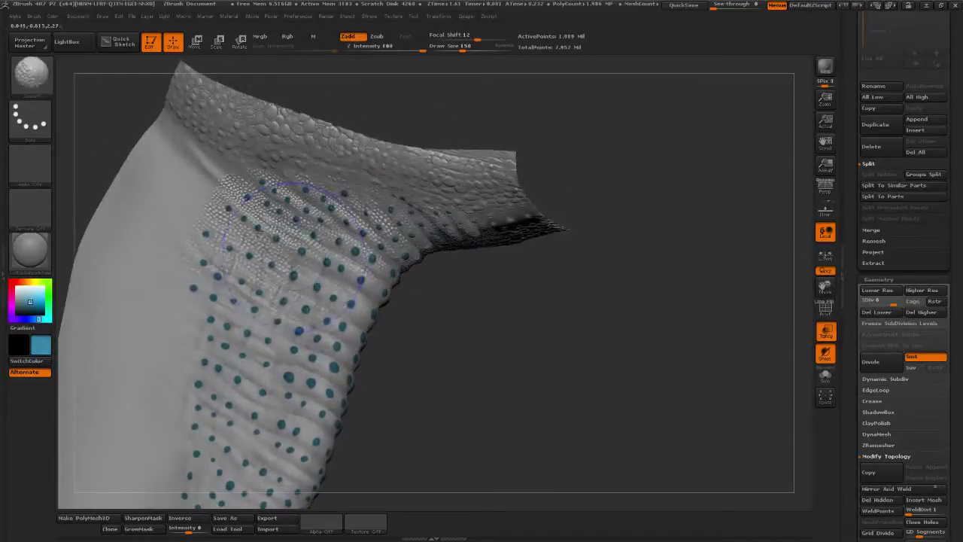
pyautogui.press('[')
pyautogui.press('[')
pyautogui.press('[')
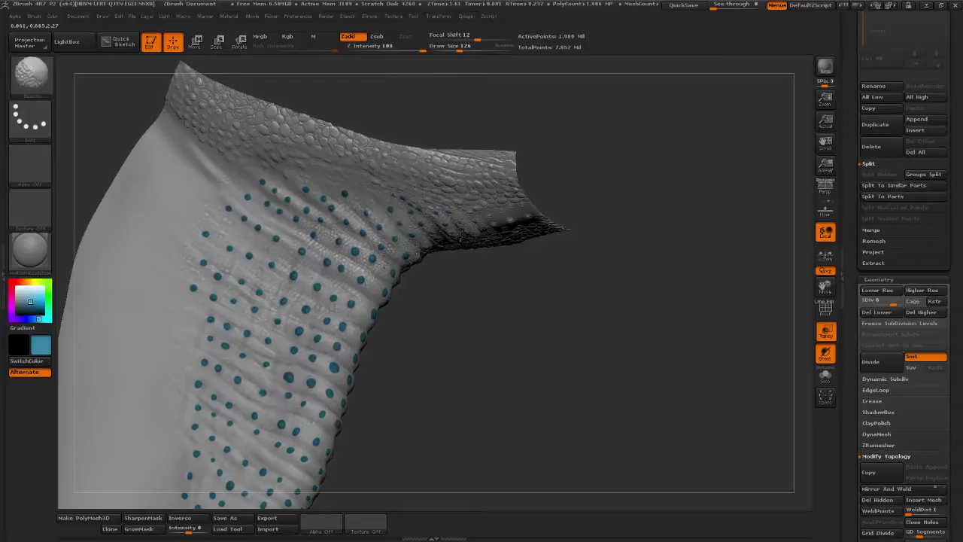
pyautogui.moveTo(497, 303); pyautogui.dragTo(470, 224)
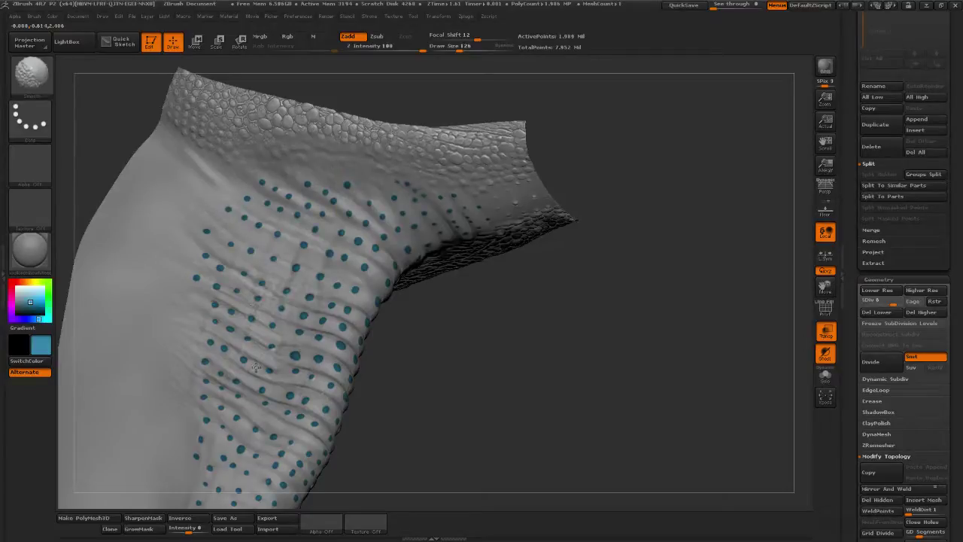
pyautogui.moveTo(428, 324); pyautogui.dragTo(209, 192)
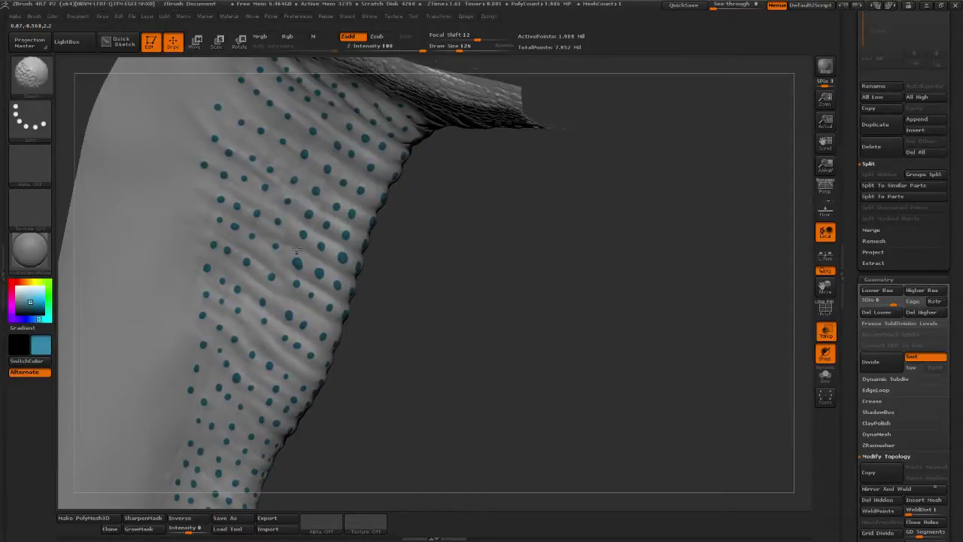
# Smooth the remaining small scales on the middle and lower throat patch, reducing the draw size to 101
pyautogui.press('b')
pyautogui.press('s')
pyautogui.press('t')
pyautogui.moveTo(467, 255)
pyautogui.mouseDown()
pyautogui.moveTo(497, 263)
pyautogui.moveTo(458, 267)
pyautogui.mouseUp()
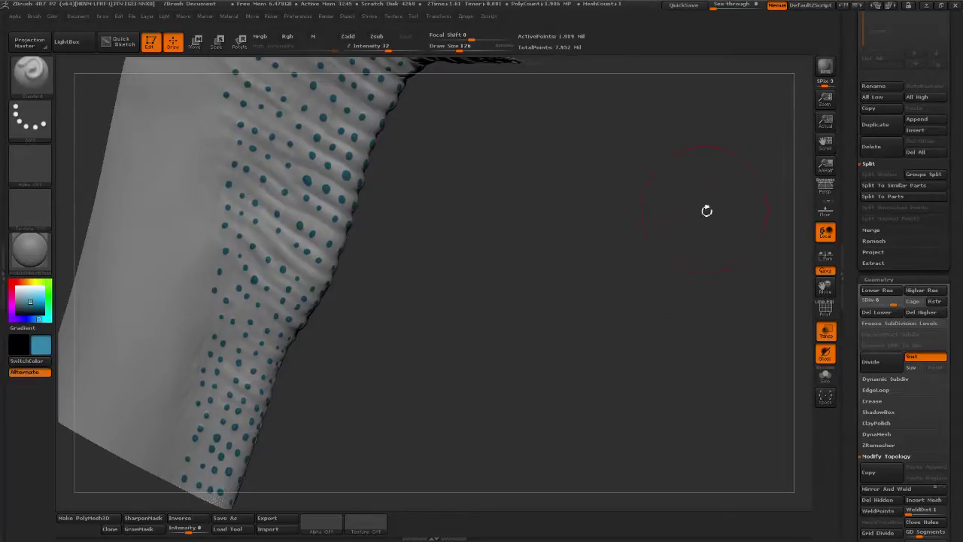
pyautogui.moveTo(494, 292); pyautogui.dragTo(461, 288)
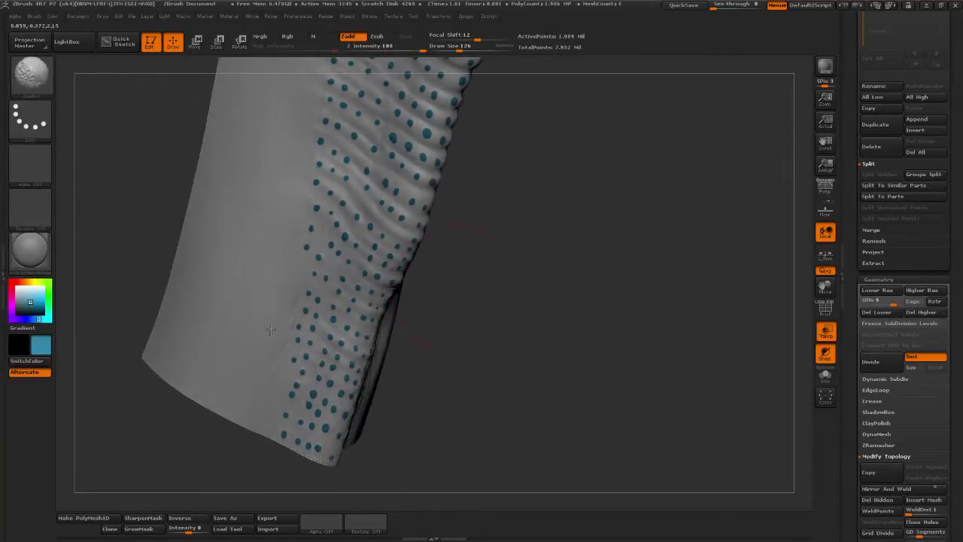
pyautogui.press('b')
pyautogui.press('s')
pyautogui.press('t')
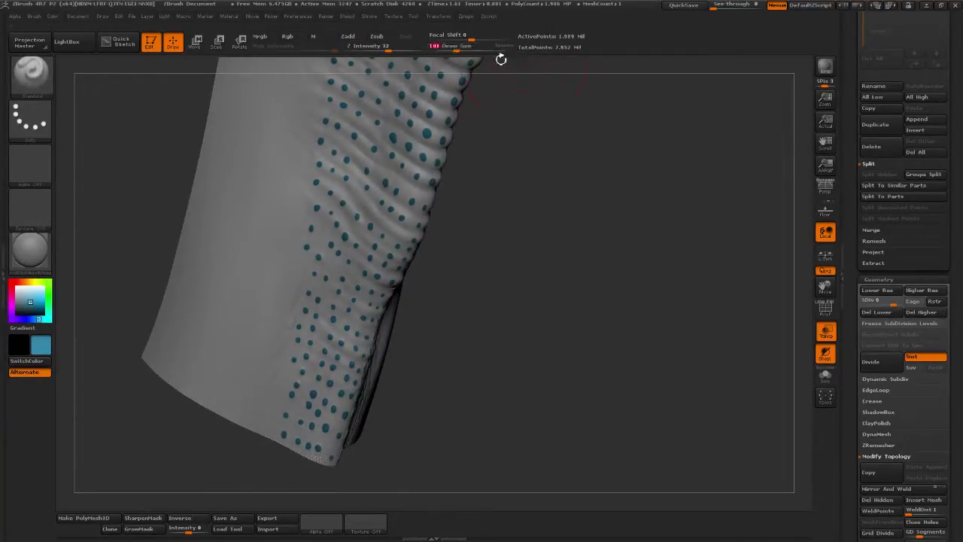
# Switch to the Move brush with a larger draw size and pull the upper throat folds outward
pyautogui.moveTo(569, 192)
pyautogui.keyDown('alt'); pyautogui.mouseDown()
pyautogui.moveTo(557, 310)
pyautogui.moveTo(492, 226)
pyautogui.moveTo(488, 245)
pyautogui.mouseUp(); pyautogui.keyUp('alt')
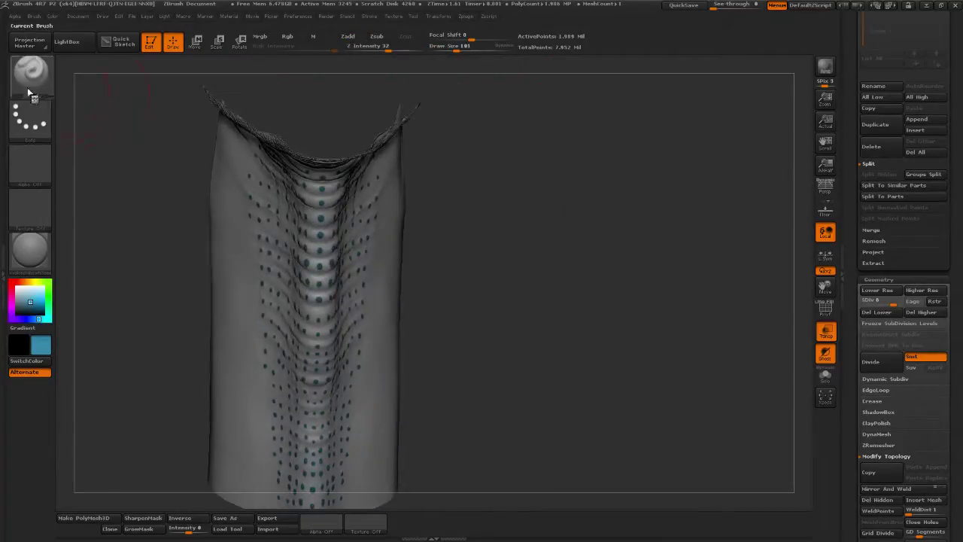
pyautogui.click(44, 84)
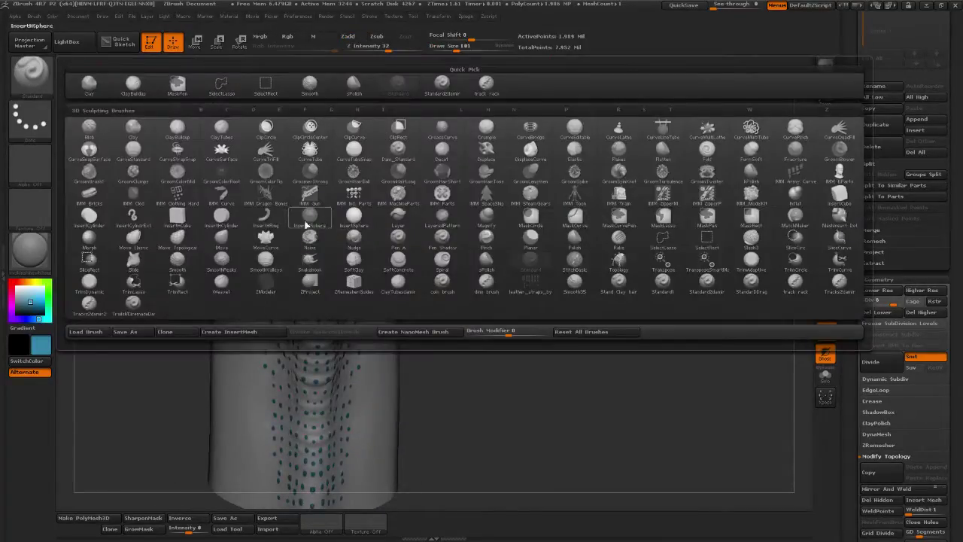
pyautogui.click(221, 238)
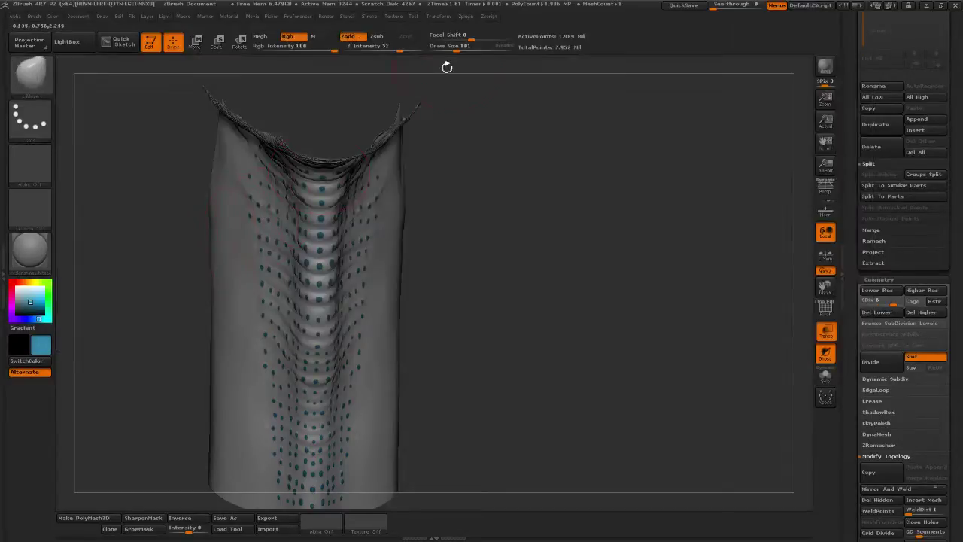
pyautogui.moveTo(457, 159)
pyautogui.mouseDown()
pyautogui.moveTo(463, 198)
pyautogui.moveTo(325, 261)
pyautogui.moveTo(350, 274)
pyautogui.moveTo(333, 281)
pyautogui.mouseUp()
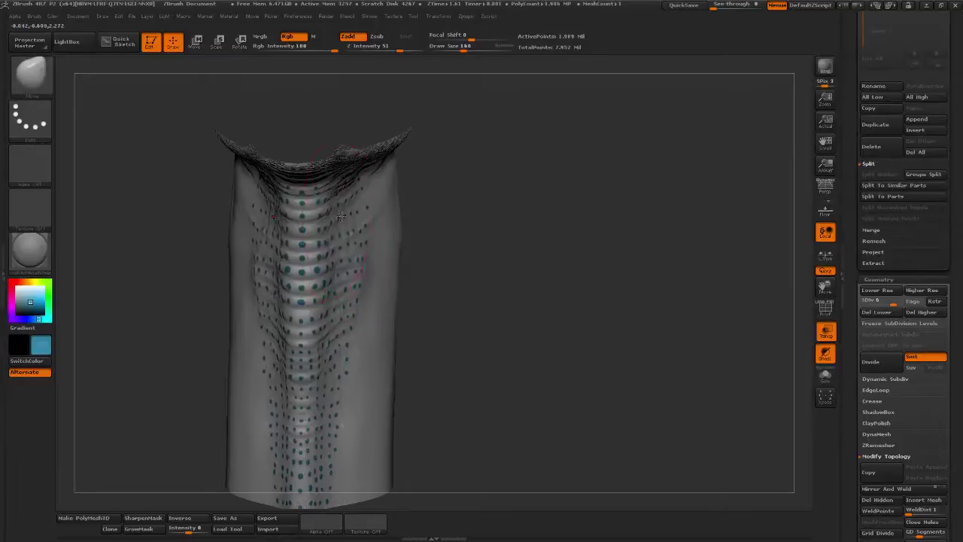
pyautogui.moveTo(341, 216); pyautogui.dragTo(364, 217)
# Set the Move brush's Focal Shift to 40 and reshape the folds down the front and side of the throat
pyautogui.moveTo(461, 239); pyautogui.dragTo(492, 105)
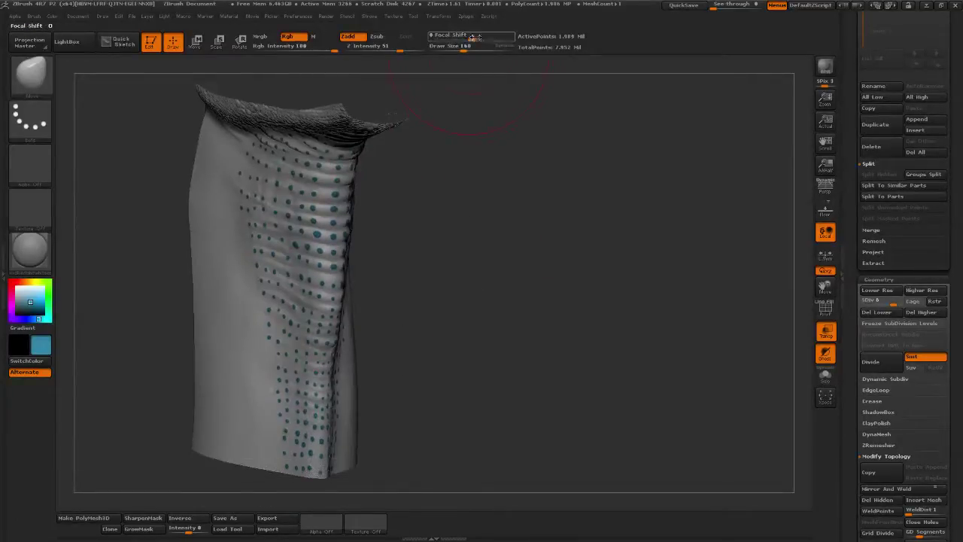
pyautogui.click(490, 36)
pyautogui.moveTo(533, 200); pyautogui.dragTo(404, 250)
pyautogui.moveTo(358, 286)
pyautogui.mouseDown()
pyautogui.moveTo(367, 287)
pyautogui.moveTo(363, 224)
pyautogui.mouseUp()
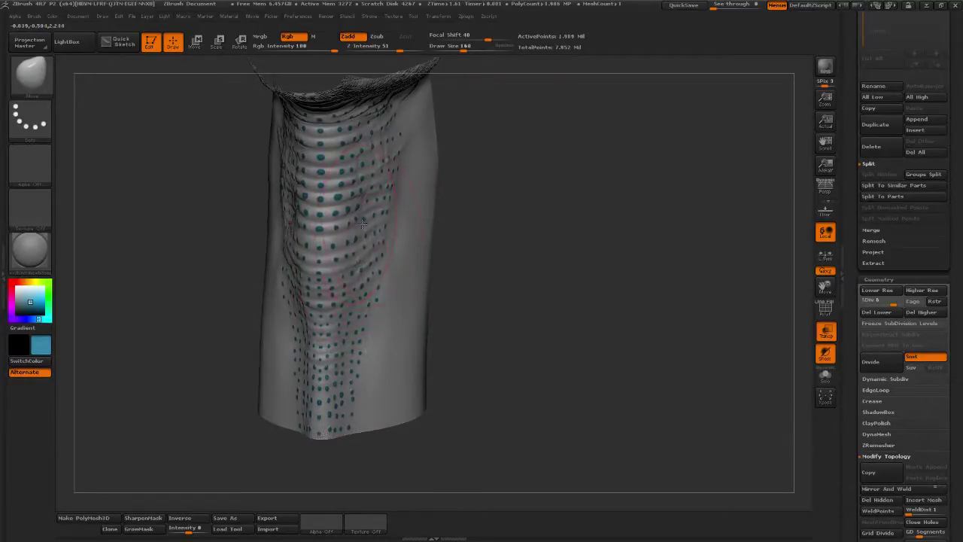
pyautogui.moveTo(459, 226)
pyautogui.mouseDown()
pyautogui.moveTo(482, 230)
pyautogui.moveTo(455, 235)
pyautogui.moveTo(469, 239)
pyautogui.mouseUp()
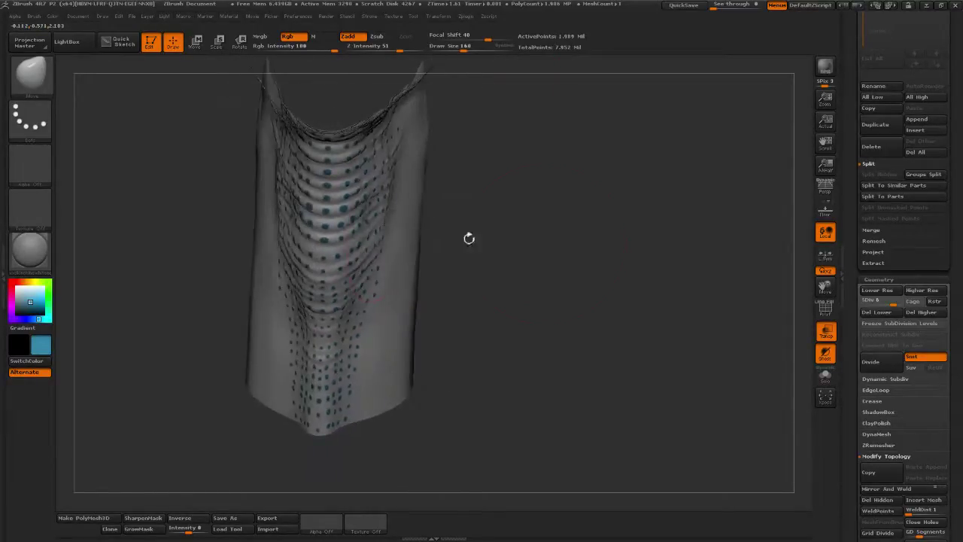
pyautogui.moveTo(369, 216)
pyautogui.mouseDown()
pyautogui.moveTo(379, 160)
pyautogui.moveTo(362, 333)
pyautogui.mouseUp()
# Paint a soft mask along the lower edge of the throat patch, from the front fold to the outer corner
pyautogui.moveTo(527, 286)
pyautogui.mouseDown()
pyautogui.moveTo(555, 286)
pyautogui.moveTo(525, 280)
pyautogui.moveTo(550, 266)
pyautogui.moveTo(555, 323)
pyautogui.moveTo(356, 395)
pyautogui.mouseUp()
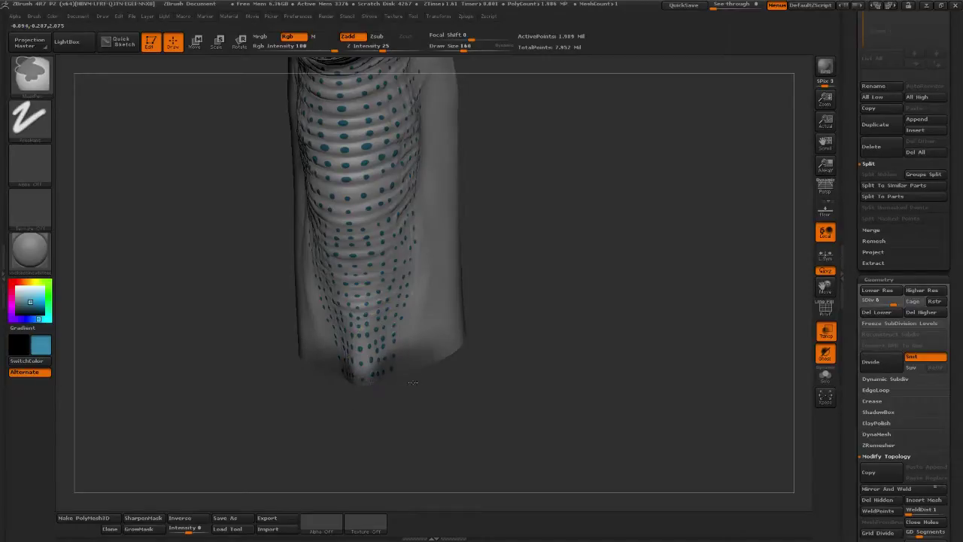
pyautogui.moveTo(413, 382); pyautogui.dragTo(579, 326)
pyautogui.moveTo(482, 352); pyautogui.dragTo(496, 375)
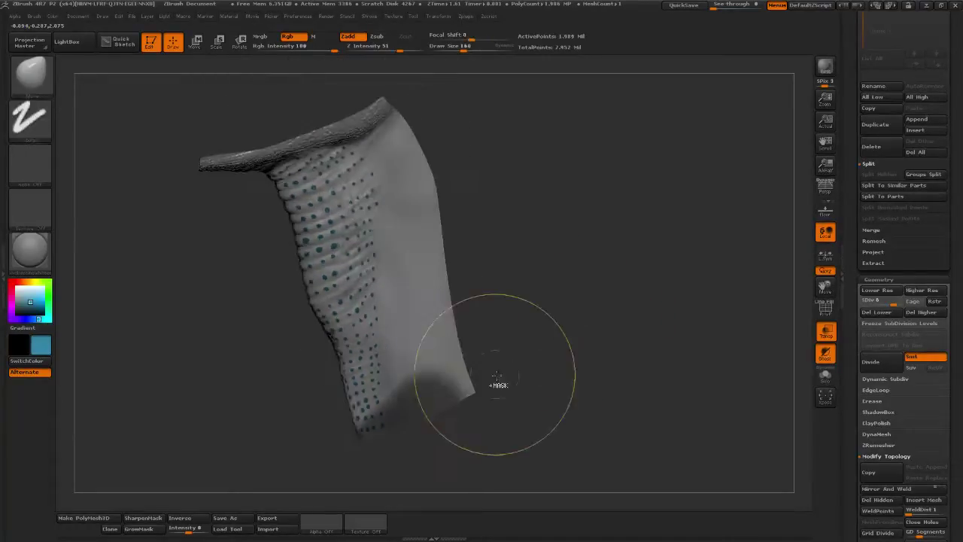
pyautogui.moveTo(460, 408)
pyautogui.keyDown('ctrl'); pyautogui.mouseDown()
pyautogui.moveTo(473, 396)
pyautogui.moveTo(475, 305)
pyautogui.moveTo(438, 226)
pyautogui.moveTo(425, 94)
pyautogui.moveTo(453, 181)
pyautogui.moveTo(474, 444)
pyautogui.mouseUp(); pyautogui.keyUp('ctrl')
pyautogui.moveTo(567, 282)
pyautogui.mouseDown()
pyautogui.moveTo(598, 341)
pyautogui.moveTo(577, 260)
pyautogui.mouseUp()
pyautogui.press('b')
pyautogui.press('s')
pyautogui.press('t')
# Extend the mask to the upper outer corner below the scaly rim and set the Move brush's draw size to 136
pyautogui.moveTo(214, 274)
pyautogui.keyDown('ctrl'); pyautogui.mouseDown()
pyautogui.moveTo(260, 277)
pyautogui.moveTo(399, 239)
pyautogui.mouseUp(); pyautogui.keyUp('ctrl')
pyautogui.moveTo(558, 183)
pyautogui.mouseDown()
pyautogui.moveTo(680, 165)
pyautogui.moveTo(592, 192)
pyautogui.mouseUp()
pyautogui.press('b')
pyautogui.press('s')
pyautogui.press('t')
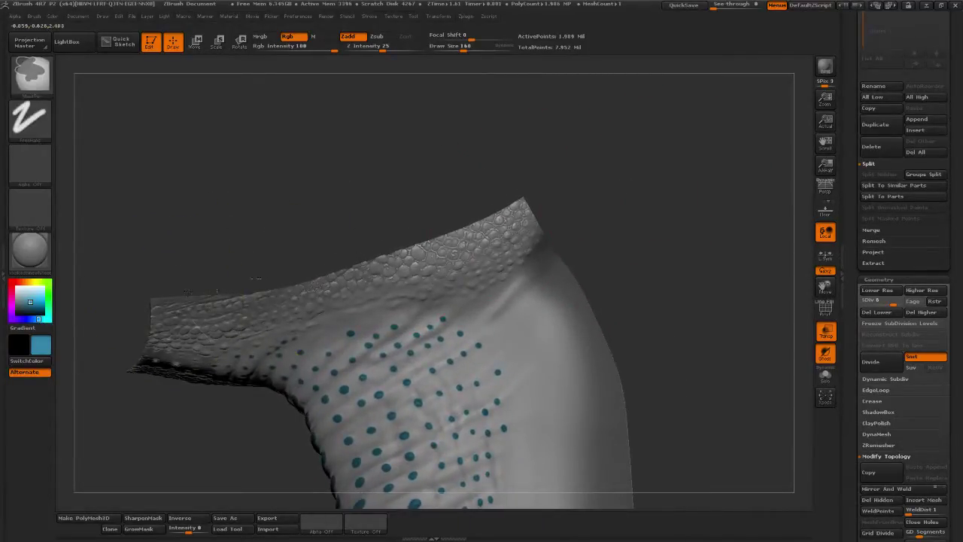
pyautogui.press('b')
pyautogui.press('m')
pyautogui.press('v')
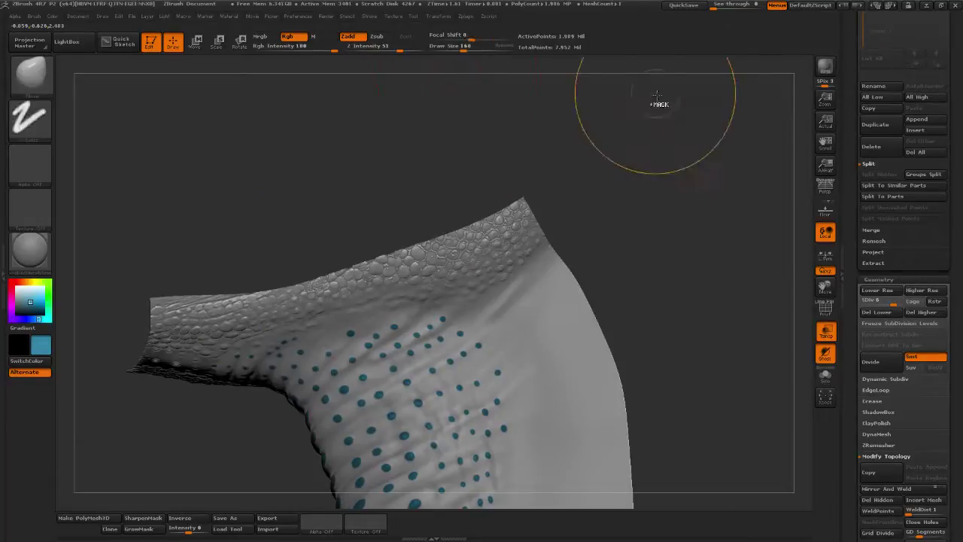
pyautogui.keyDown('ctrl'); pyautogui.click(658, 95); pyautogui.keyUp('ctrl')
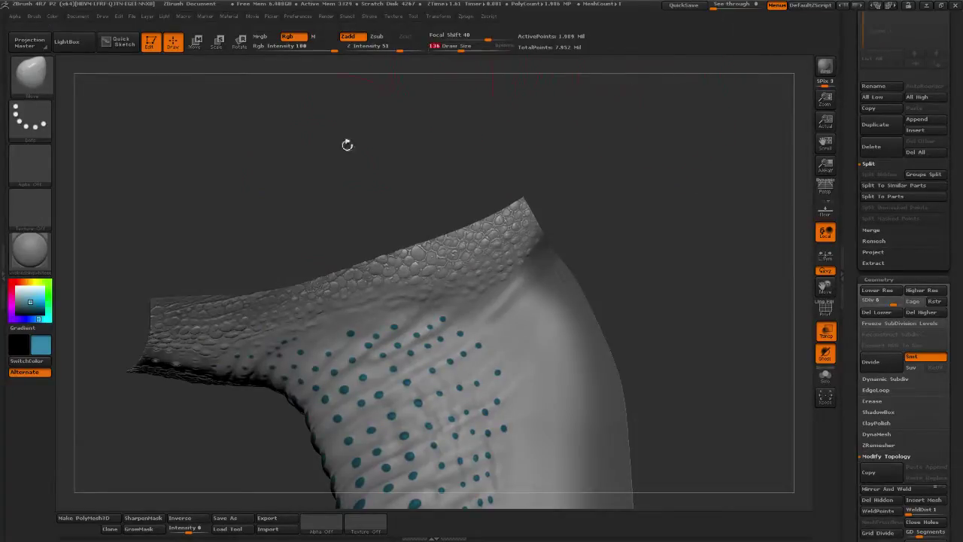
# Try masking the scaly upper rim of the throat patch and undo that mask
pyautogui.press('b')
pyautogui.press('s')
pyautogui.press('t')
pyautogui.keyDown('ctrl'); pyautogui.moveTo(219, 295); pyautogui.dragTo(551, 211); pyautogui.keyUp('ctrl')
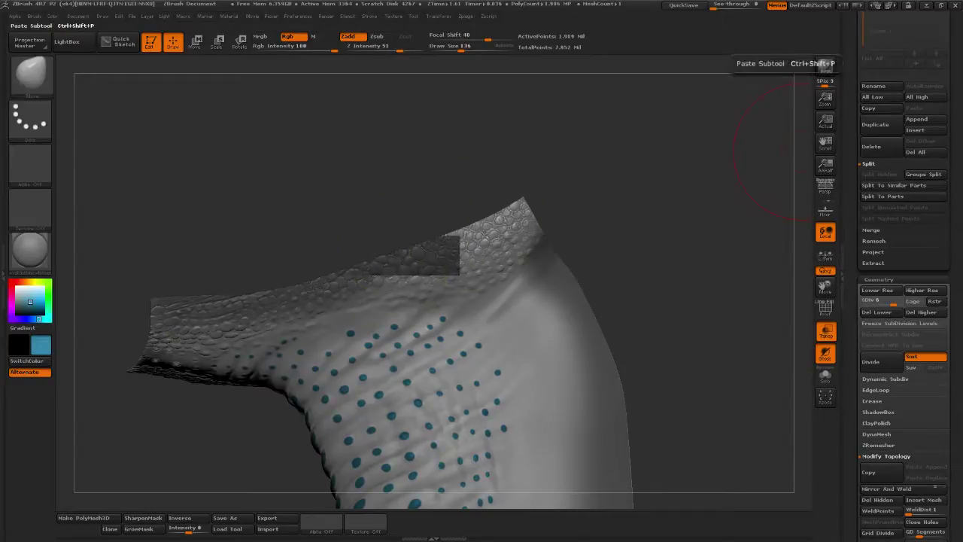
pyautogui.hotkey('ctrl', 'z')
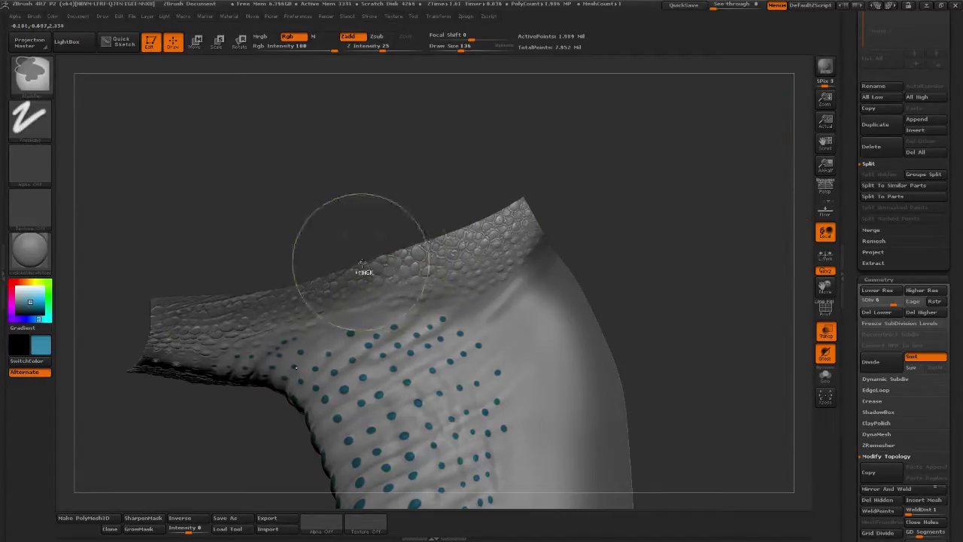
# Paint a mask over the scaly upper rim of the throat patch and down the smooth outer edge below its corner
pyautogui.keyDown('ctrl'); pyautogui.moveTo(361, 261); pyautogui.dragTo(529, 215); pyautogui.keyUp('ctrl')
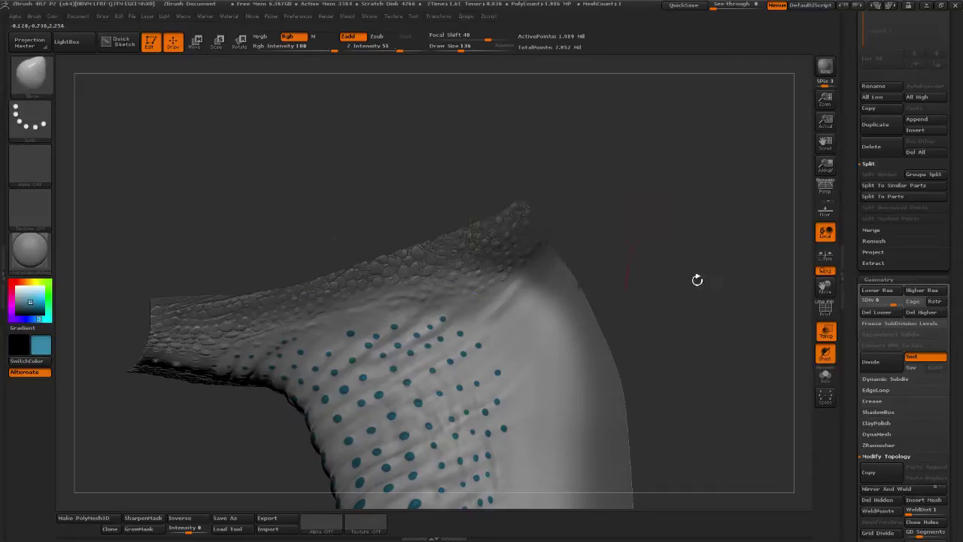
pyautogui.moveTo(697, 278); pyautogui.dragTo(569, 235)
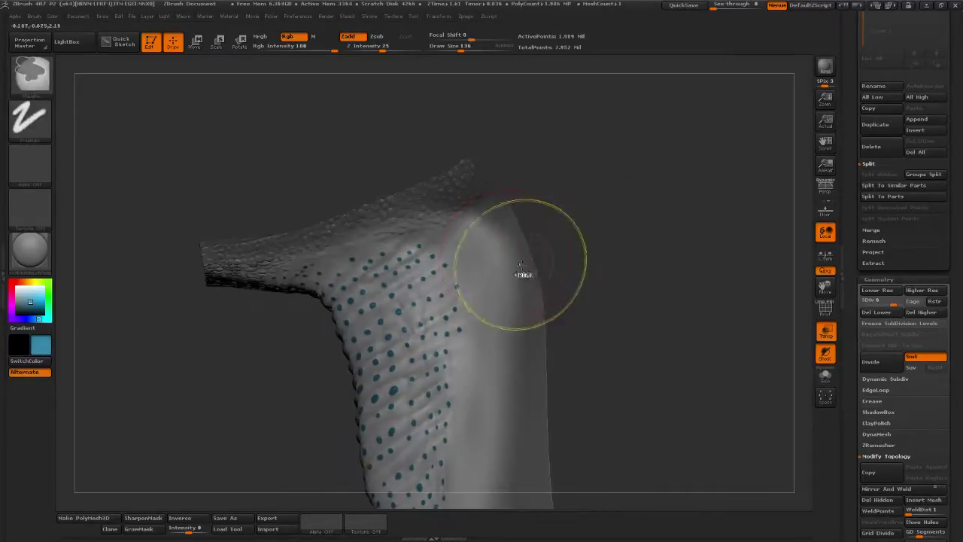
pyautogui.keyDown('ctrl'); pyautogui.click(526, 273); pyautogui.keyUp('ctrl')
pyautogui.keyDown('ctrl'); pyautogui.click(502, 218); pyautogui.keyUp('ctrl')
pyautogui.keyDown('ctrl'); pyautogui.click(502, 232); pyautogui.keyUp('ctrl')
pyautogui.keyDown('ctrl'); pyautogui.moveTo(502, 232); pyautogui.dragTo(533, 299); pyautogui.keyUp('ctrl')
pyautogui.keyDown('ctrl'); pyautogui.moveTo(532, 298); pyautogui.dragTo(467, 223); pyautogui.keyUp('ctrl')
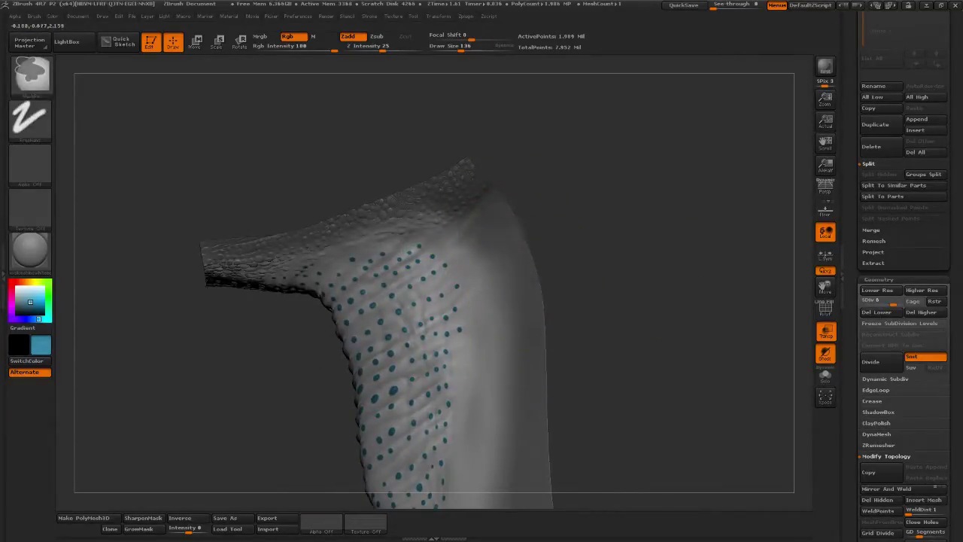
pyautogui.keyDown('ctrl'); pyautogui.moveTo(544, 325); pyautogui.dragTo(516, 226); pyautogui.keyUp('ctrl')
# Mask the front end of the throat patch where the scaly upper rim meets the narrow front edge
pyautogui.moveTo(561, 153)
pyautogui.mouseDown()
pyautogui.moveTo(575, 148)
pyautogui.moveTo(485, 180)
pyautogui.moveTo(558, 161)
pyautogui.mouseUp()
pyautogui.keyDown('alt'); pyautogui.moveTo(666, 113); pyautogui.dragTo(735, 89); pyautogui.keyUp('alt')
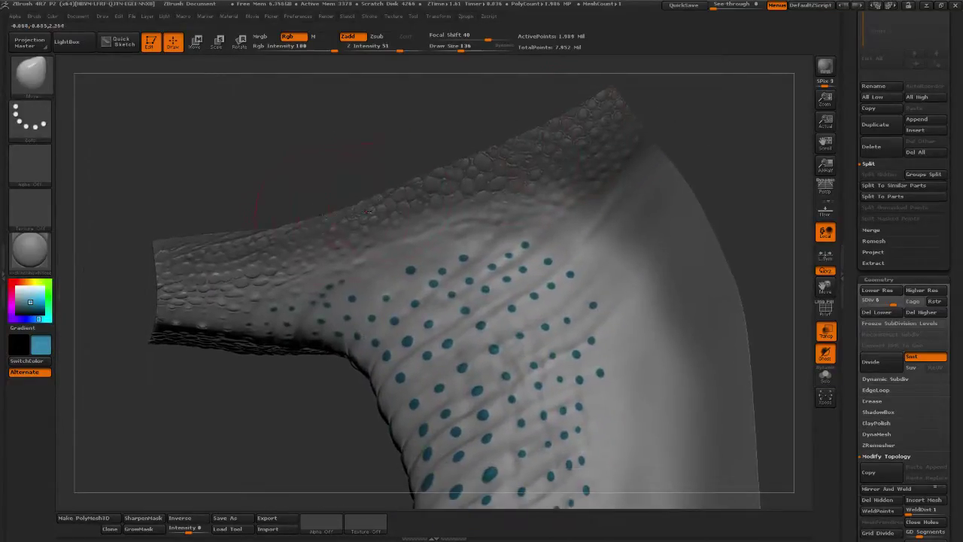
pyautogui.keyDown('shift'); pyautogui.moveTo(211, 247); pyautogui.dragTo(179, 271); pyautogui.keyUp('shift')
pyautogui.moveTo(180, 375)
pyautogui.mouseDown()
pyautogui.moveTo(256, 305)
pyautogui.moveTo(239, 287)
pyautogui.moveTo(252, 362)
pyautogui.mouseUp()
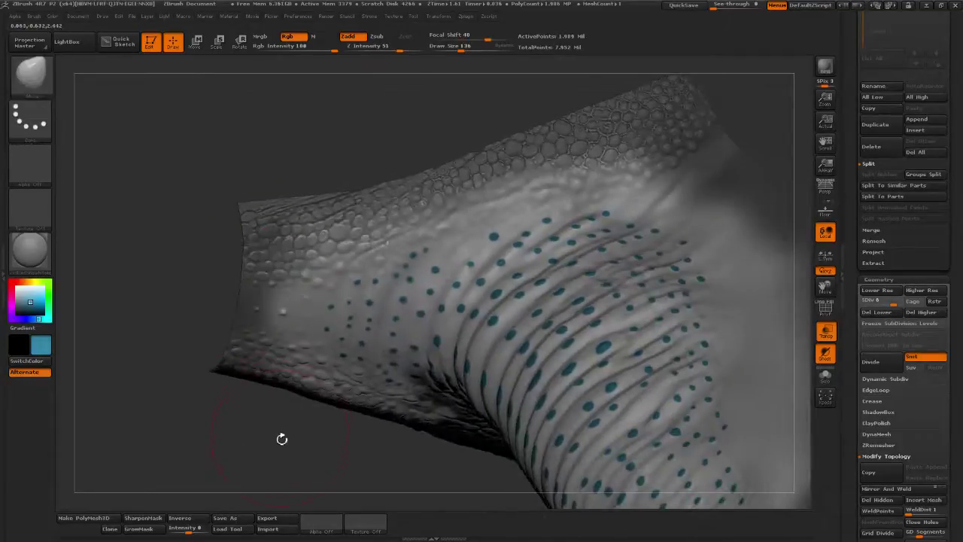
pyautogui.moveTo(264, 418)
pyautogui.mouseDown()
pyautogui.moveTo(275, 424)
pyautogui.moveTo(237, 464)
pyautogui.mouseUp()
pyautogui.keyDown('ctrl'); pyautogui.moveTo(194, 240); pyautogui.dragTo(299, 315); pyautogui.keyUp('ctrl')
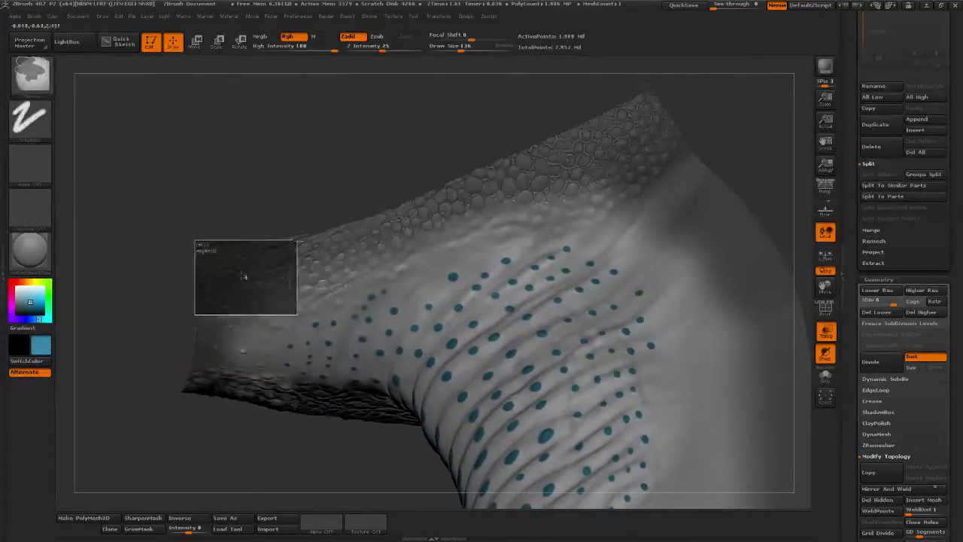
pyautogui.moveTo(702, 111); pyautogui.dragTo(464, 133)
pyautogui.moveTo(226, 324)
pyautogui.keyDown('shift'); pyautogui.mouseDown()
pyautogui.moveTo(215, 306)
pyautogui.moveTo(203, 327)
pyautogui.moveTo(204, 301)
pyautogui.mouseUp(); pyautogui.keyUp('shift')
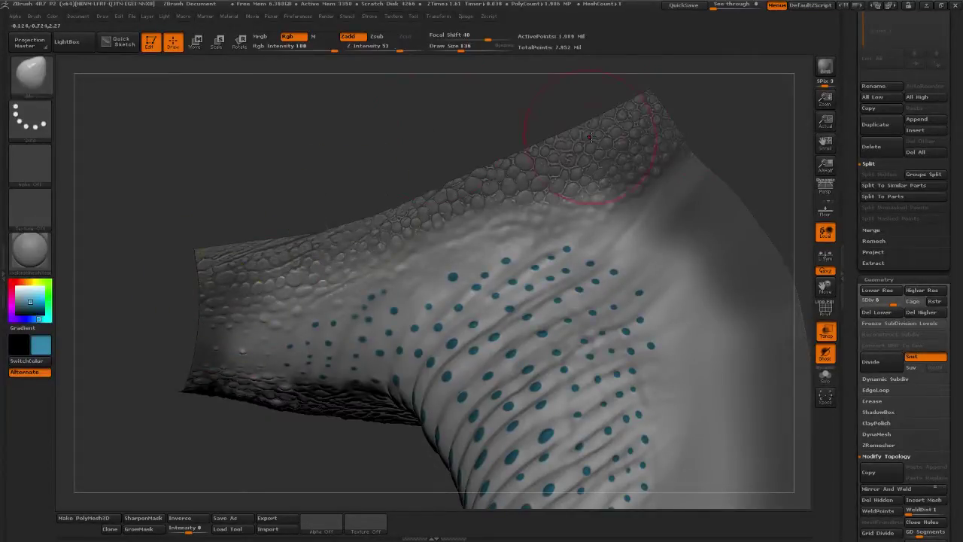
# Extend the mask across the smooth front end of the patch, between the scaly rim and the dark lower edge
pyautogui.moveTo(535, 134); pyautogui.dragTo(539, 130)
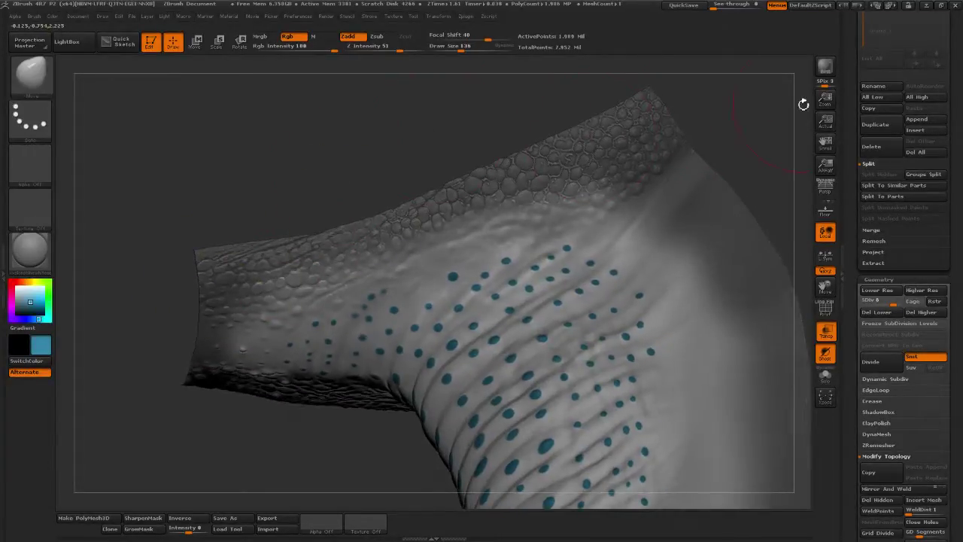
pyautogui.moveTo(385, 151)
pyautogui.mouseDown()
pyautogui.moveTo(370, 173)
pyautogui.moveTo(378, 165)
pyautogui.mouseUp()
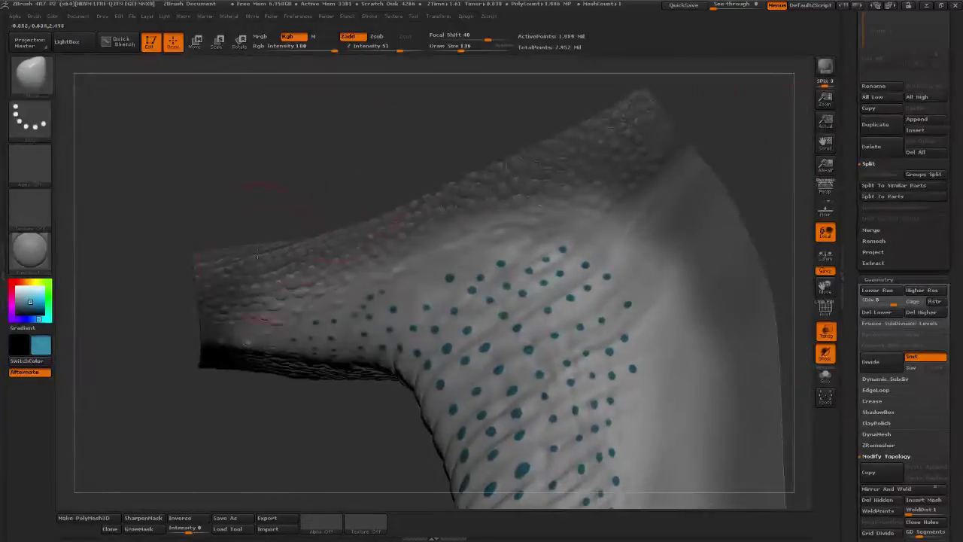
pyautogui.keyDown('shift'); pyautogui.moveTo(249, 319); pyautogui.dragTo(228, 324); pyautogui.keyUp('shift')
pyautogui.moveTo(323, 177); pyautogui.dragTo(309, 160)
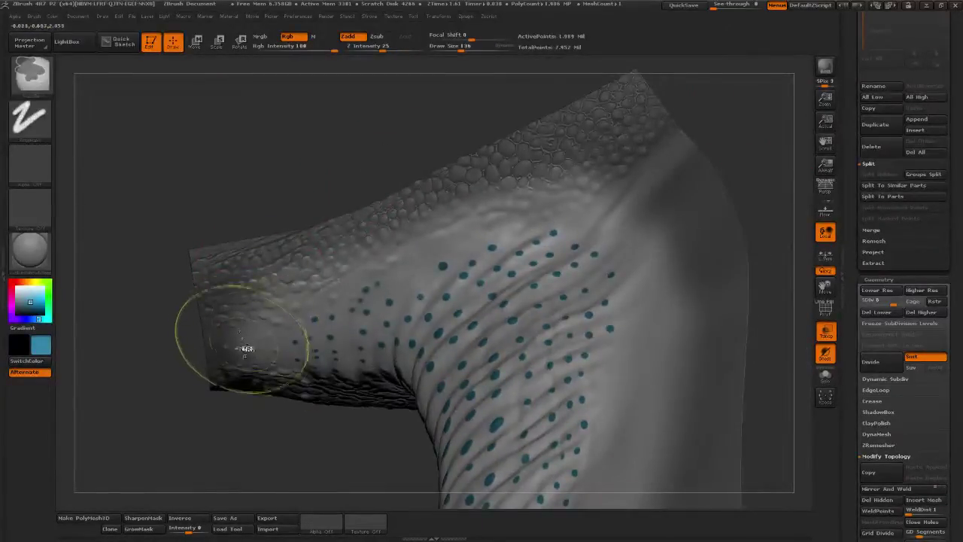
pyautogui.keyDown('shift'); pyautogui.moveTo(241, 348); pyautogui.dragTo(250, 314); pyautogui.keyUp('shift')
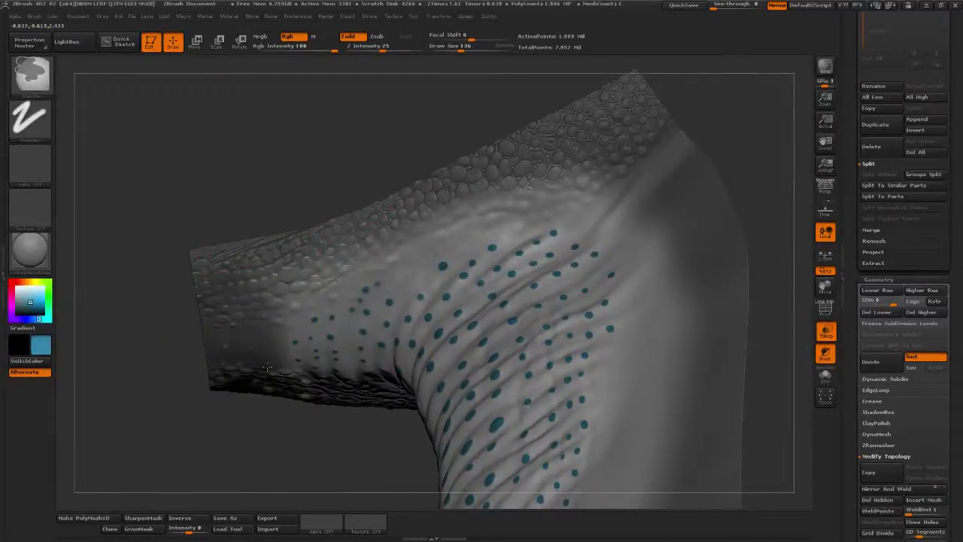
pyautogui.keyDown('ctrl'); pyautogui.moveTo(331, 251); pyautogui.dragTo(241, 295); pyautogui.keyUp('ctrl')
pyautogui.moveTo(284, 445)
pyautogui.mouseDown()
pyautogui.moveTo(305, 441)
pyautogui.moveTo(252, 475)
pyautogui.mouseUp()
pyautogui.keyDown('alt'); pyautogui.moveTo(328, 176); pyautogui.dragTo(303, 210); pyautogui.keyUp('alt')
pyautogui.keyDown('ctrl'); pyautogui.moveTo(177, 330); pyautogui.dragTo(276, 311); pyautogui.keyUp('ctrl')
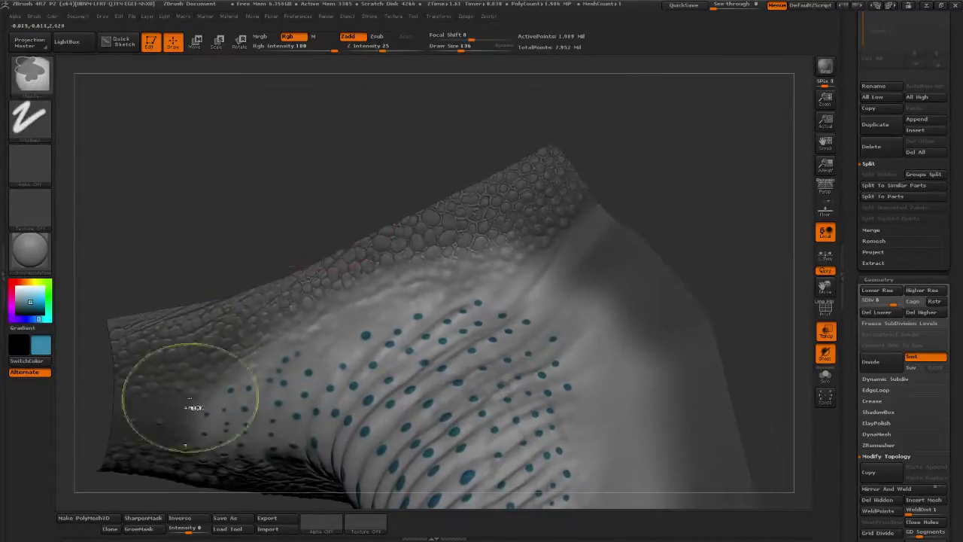
pyautogui.moveTo(691, 212)
pyautogui.mouseDown()
pyautogui.moveTo(605, 258)
pyautogui.moveTo(412, 183)
pyautogui.mouseUp()
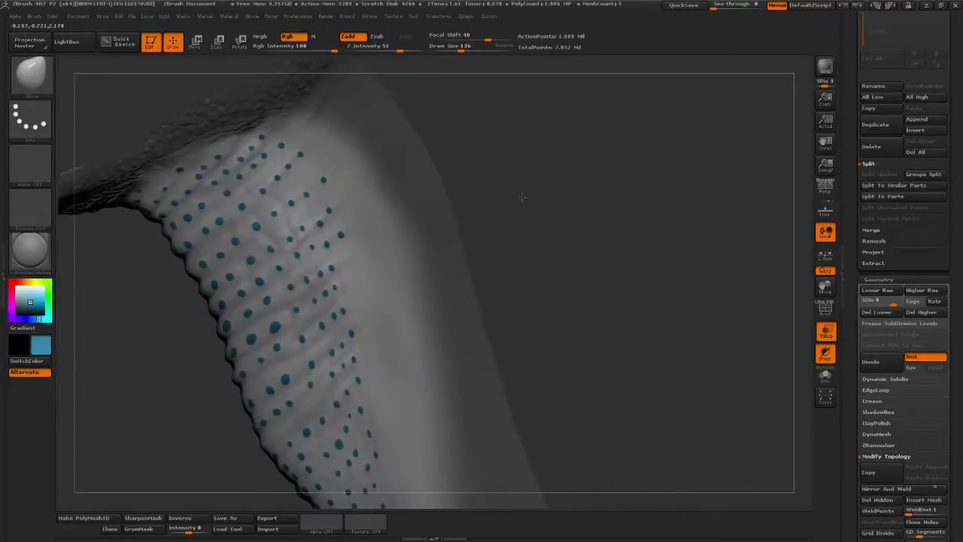
# Smooth the wrinkles and outer border near the lower end of the dotted skin
pyautogui.moveTo(567, 293); pyautogui.dragTo(378, 296)
pyautogui.keyDown('shift'); pyautogui.moveTo(456, 277); pyautogui.dragTo(448, 302); pyautogui.keyUp('shift')
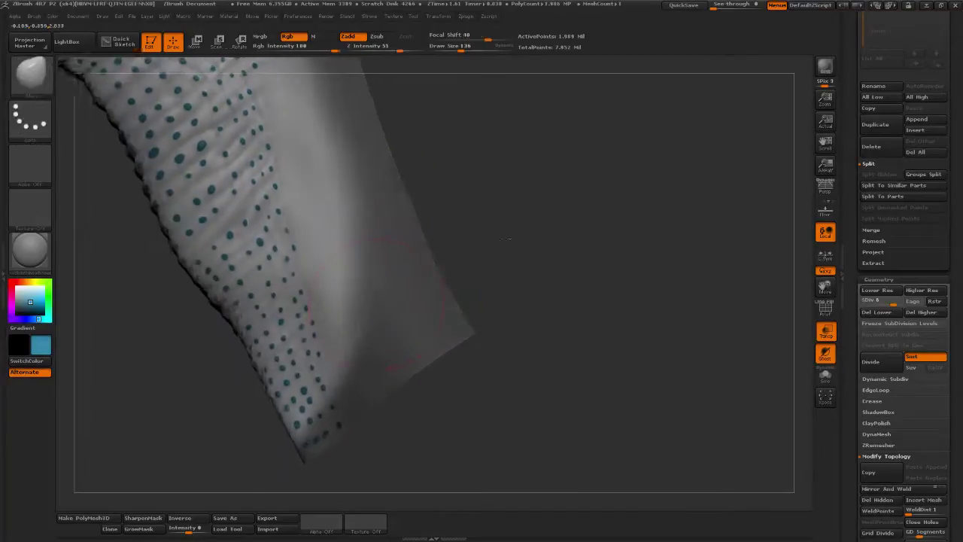
pyautogui.keyDown('shift'); pyautogui.moveTo(399, 324); pyautogui.dragTo(444, 342); pyautogui.keyUp('shift')
pyautogui.moveTo(460, 378); pyautogui.dragTo(501, 368)
pyautogui.moveTo(612, 316); pyautogui.dragTo(805, 254)
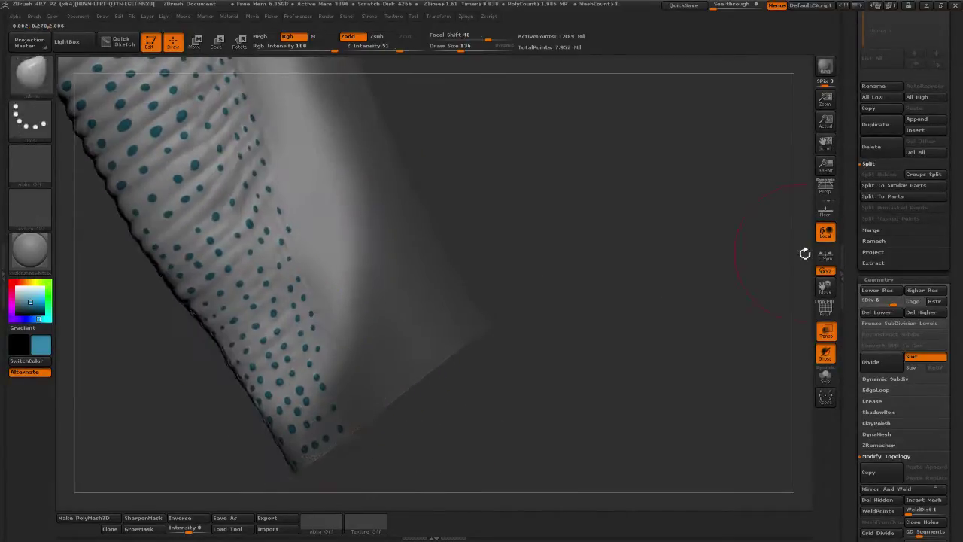
# Pull the upper side of the dotted skin outward with the Move brush, reducing the draw size to 251
pyautogui.moveTo(621, 205)
pyautogui.mouseDown()
pyautogui.moveTo(484, 142)
pyautogui.moveTo(527, 237)
pyautogui.moveTo(519, 251)
pyautogui.moveTo(572, 240)
pyautogui.mouseUp()
pyautogui.moveTo(657, 209)
pyautogui.mouseDown()
pyautogui.moveTo(536, 202)
pyautogui.moveTo(520, 69)
pyautogui.moveTo(430, 59)
pyautogui.moveTo(494, 103)
pyautogui.mouseUp()
pyautogui.press('ctrl')
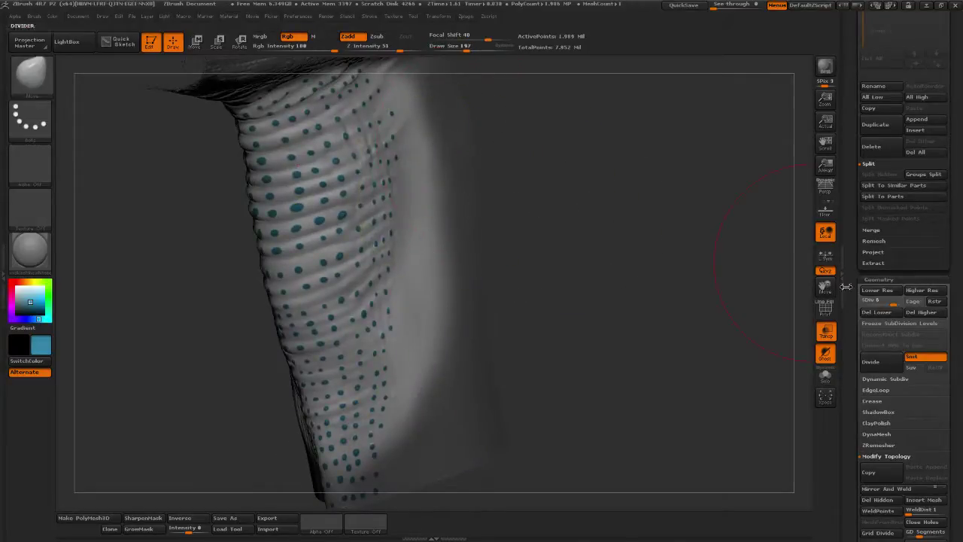
pyautogui.moveTo(650, 269)
pyautogui.mouseDown()
pyautogui.moveTo(550, 216)
pyautogui.moveTo(533, 150)
pyautogui.mouseUp()
pyautogui.click(479, 49)
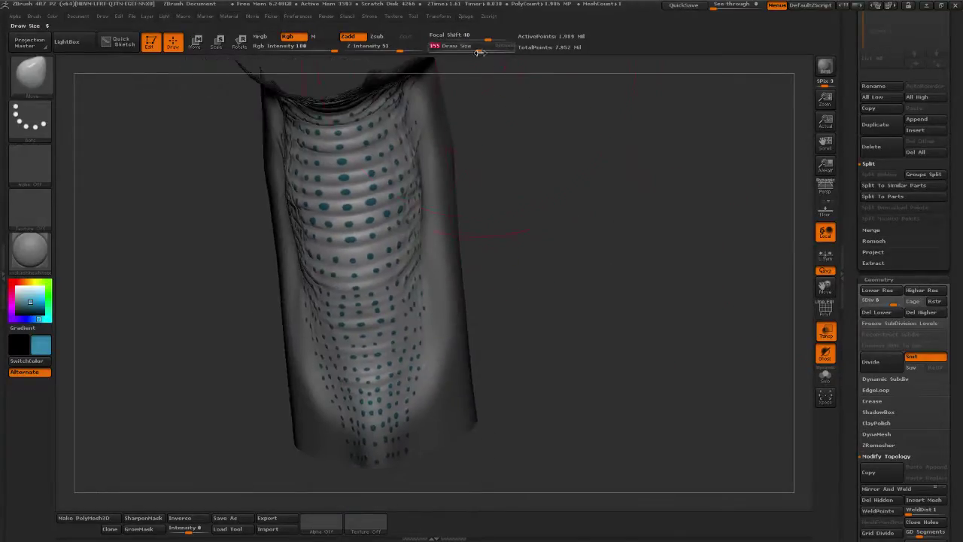
pyautogui.moveTo(417, 179)
pyautogui.mouseDown()
pyautogui.moveTo(443, 180)
pyautogui.moveTo(431, 165)
pyautogui.mouseUp()
pyautogui.click(472, 48)
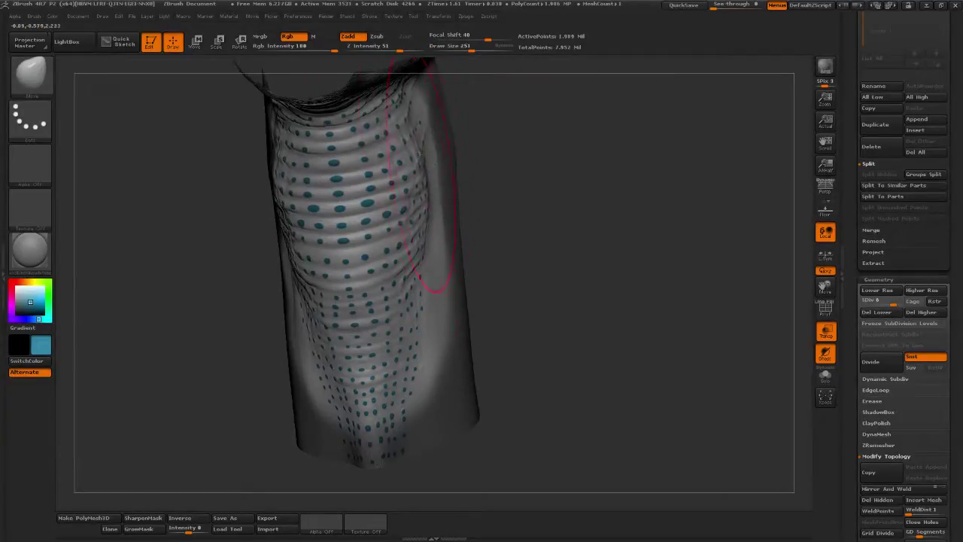
# Set the Move brush's draw size to 232 and reshape the front profile of the dotted skin
pyautogui.moveTo(463, 47); pyautogui.dragTo(457, 47)
pyautogui.moveTo(546, 124)
pyautogui.mouseDown()
pyautogui.moveTo(542, 152)
pyautogui.moveTo(531, 146)
pyautogui.mouseUp()
pyautogui.click(477, 48)
pyautogui.moveTo(352, 213)
pyautogui.mouseDown()
pyautogui.moveTo(372, 211)
pyautogui.moveTo(362, 213)
pyautogui.mouseUp()
pyautogui.moveTo(453, 55); pyautogui.dragTo(445, 73)
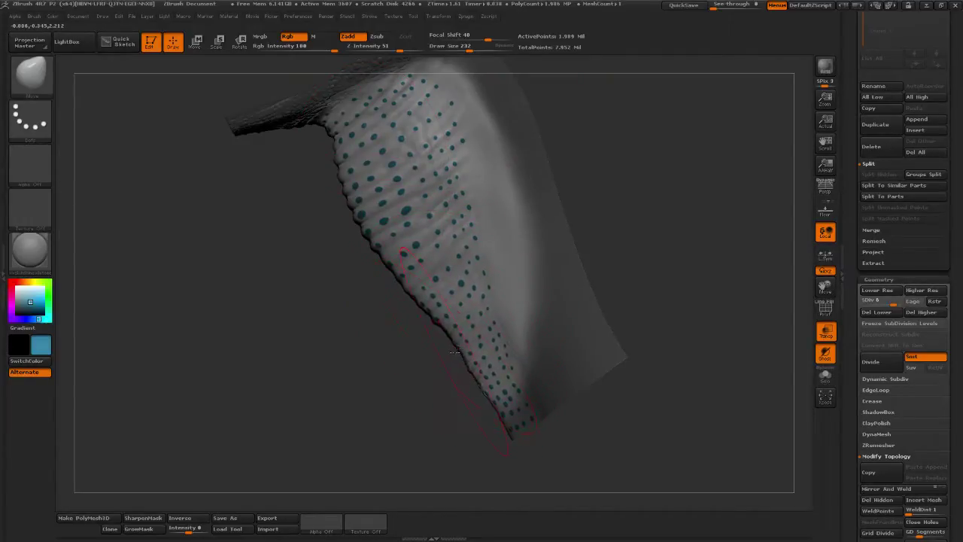
pyautogui.moveTo(445, 335)
pyautogui.mouseDown()
pyautogui.moveTo(454, 349)
pyautogui.moveTo(432, 397)
pyautogui.moveTo(456, 364)
pyautogui.moveTo(458, 335)
pyautogui.moveTo(423, 289)
pyautogui.moveTo(376, 340)
pyautogui.moveTo(204, 407)
pyautogui.mouseUp()
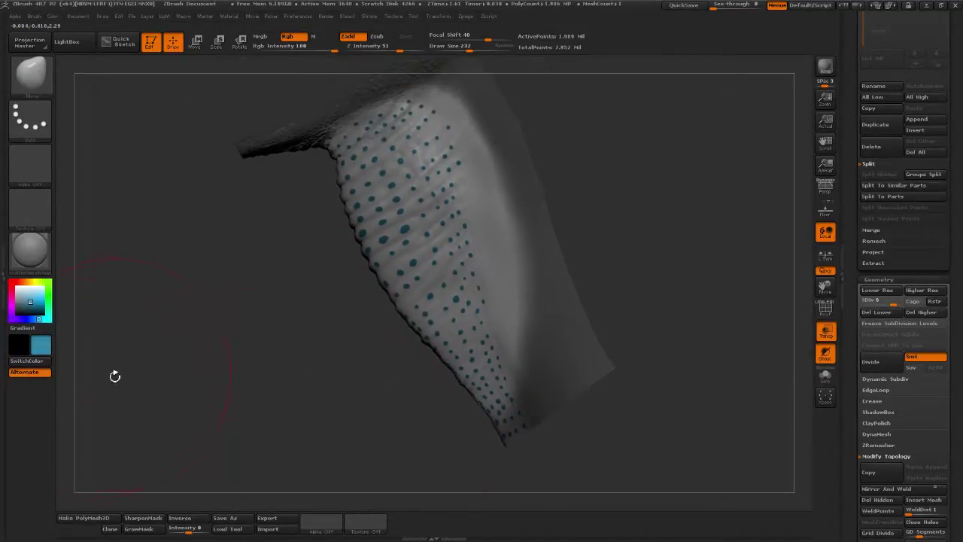
pyautogui.moveTo(246, 372); pyautogui.dragTo(482, 290)
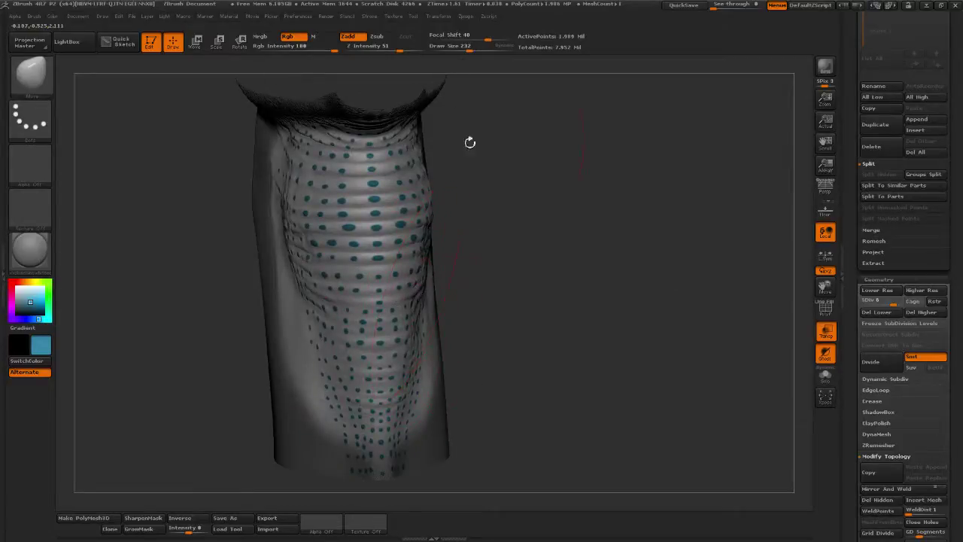
# Lower Z Intensity to 30 and nudge the side contours of the dotted skin into a gentler taper with the Move brush
pyautogui.click(392, 52)
pyautogui.moveTo(464, 183); pyautogui.dragTo(436, 272)
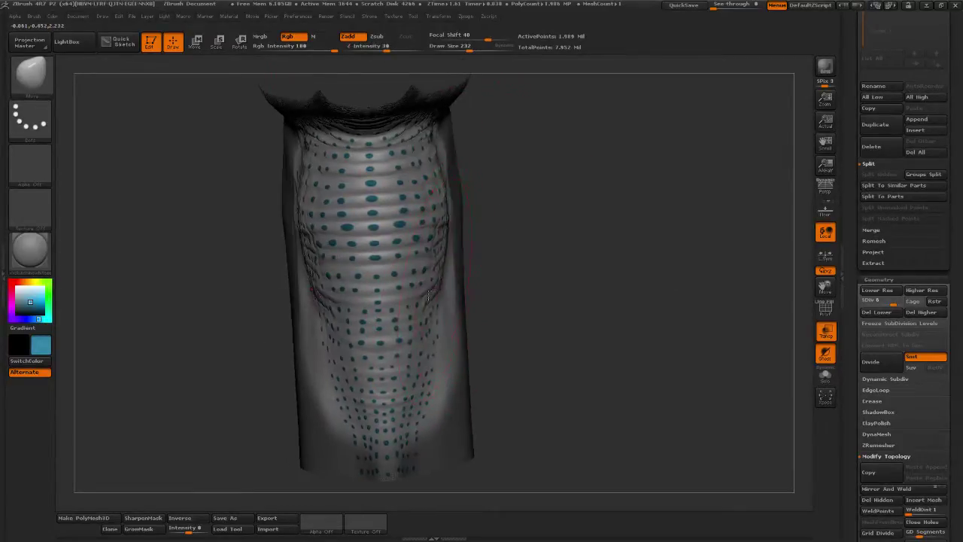
pyautogui.moveTo(542, 223); pyautogui.dragTo(512, 207)
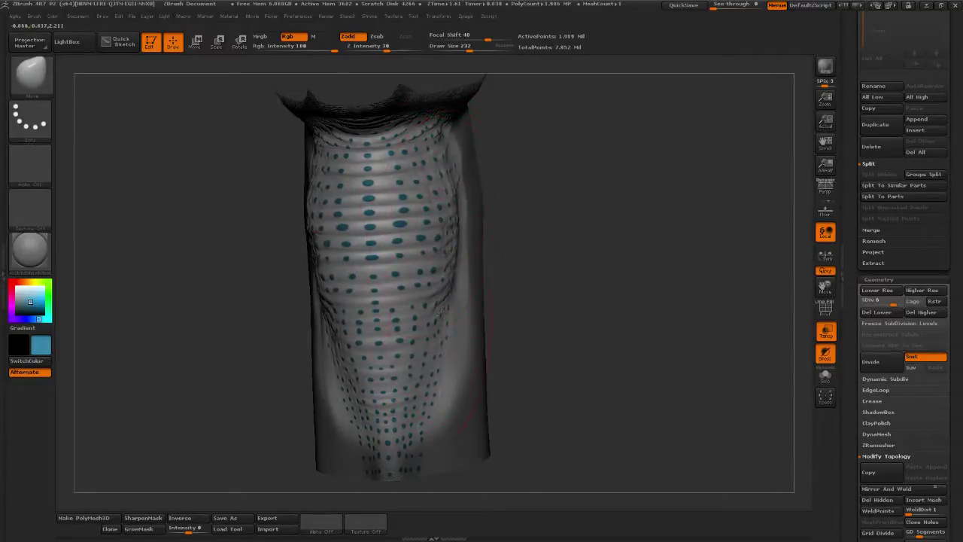
pyautogui.moveTo(527, 248); pyautogui.dragTo(503, 239)
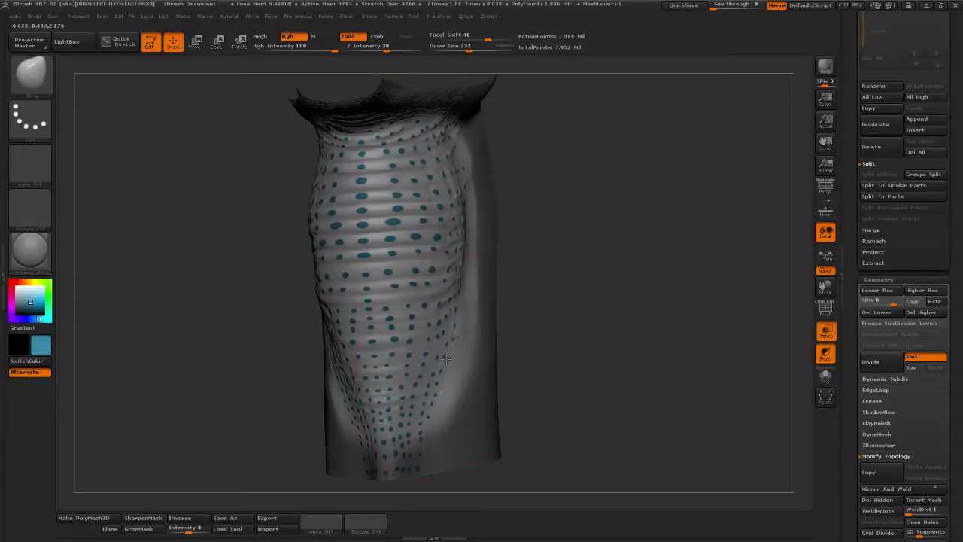
pyautogui.moveTo(527, 326); pyautogui.dragTo(445, 369)
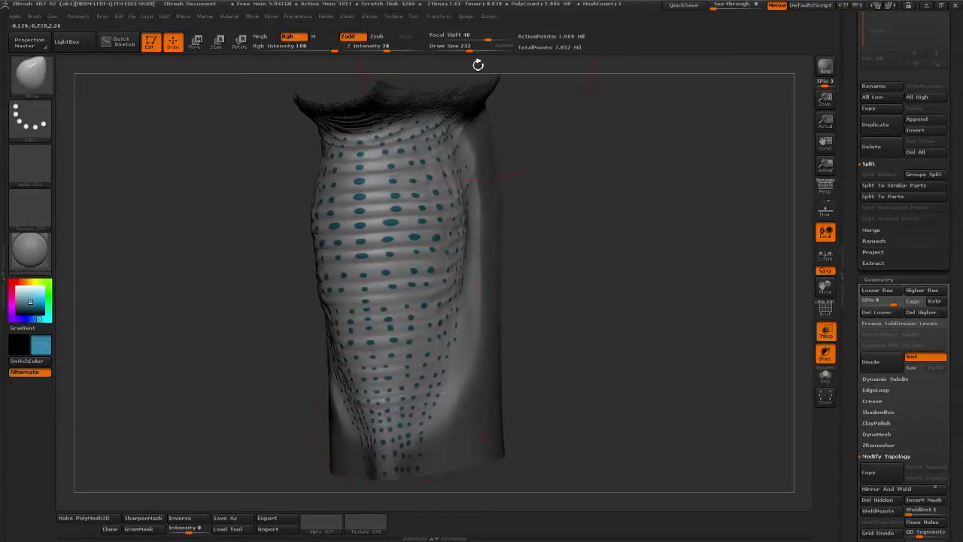
# Reduce the draw size to 178 and adjust the lower and middle front profile of the dotted skin
pyautogui.click(468, 49)
pyautogui.click(463, 50)
pyautogui.moveTo(540, 210)
pyautogui.mouseDown()
pyautogui.moveTo(537, 251)
pyautogui.moveTo(542, 236)
pyautogui.moveTo(527, 246)
pyautogui.mouseUp()
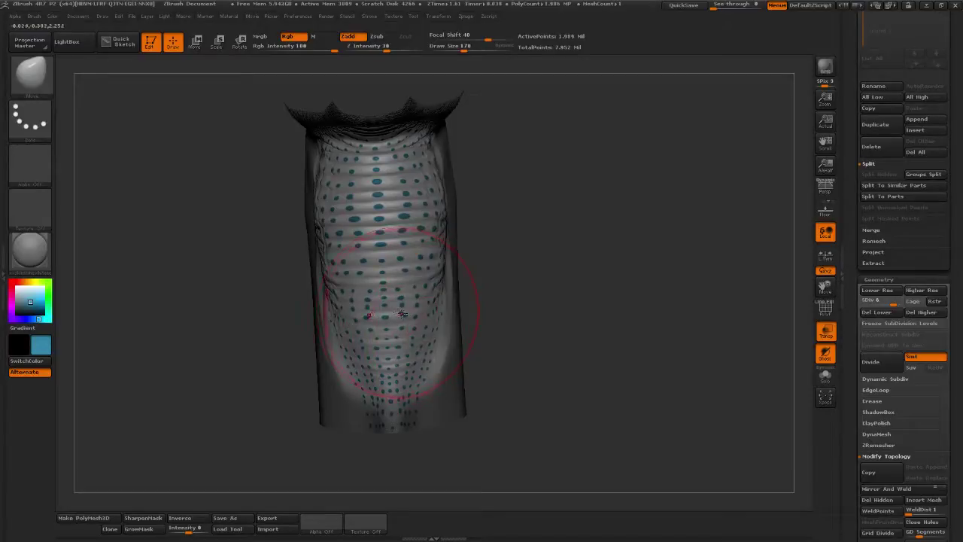
pyautogui.moveTo(520, 252)
pyautogui.mouseDown()
pyautogui.moveTo(493, 241)
pyautogui.moveTo(437, 268)
pyautogui.mouseUp()
pyautogui.moveTo(594, 239); pyautogui.dragTo(546, 237)
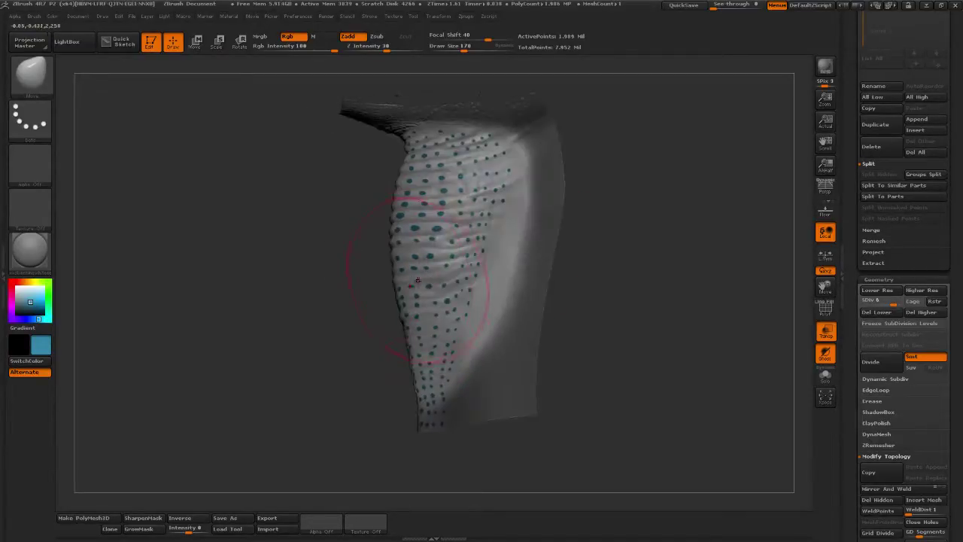
pyautogui.moveTo(417, 279); pyautogui.dragTo(410, 286)
pyautogui.moveTo(649, 224); pyautogui.dragTo(679, 226)
# Push the side edges of the dotted skin outward at mid-height to round its bulge
pyautogui.moveTo(647, 218)
pyautogui.keyDown('alt'); pyautogui.mouseDown()
pyautogui.moveTo(619, 248)
pyautogui.moveTo(506, 282)
pyautogui.mouseUp(); pyautogui.keyUp('alt')
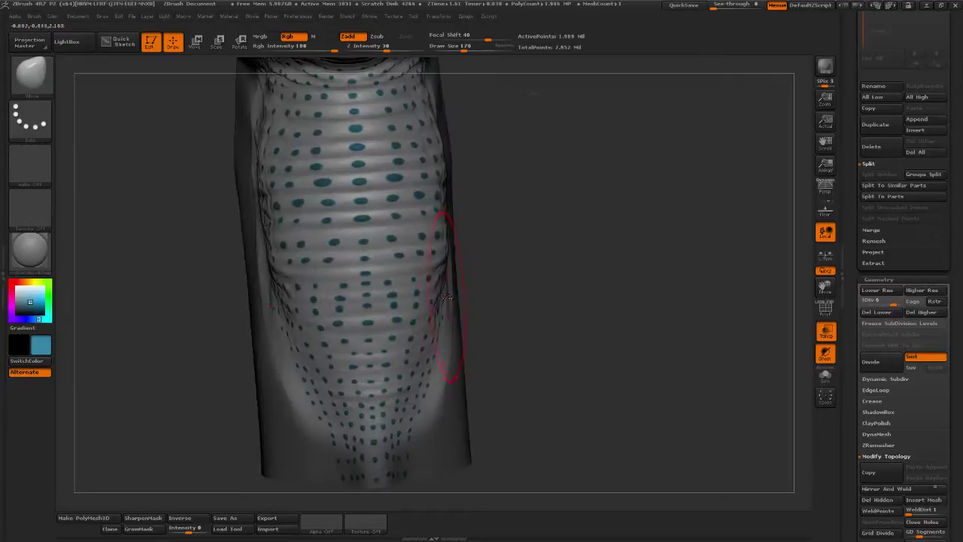
pyautogui.moveTo(429, 284); pyautogui.dragTo(437, 283)
pyautogui.moveTo(520, 218)
pyautogui.keyDown('alt'); pyautogui.mouseDown()
pyautogui.moveTo(521, 259)
pyautogui.moveTo(456, 302)
pyautogui.mouseUp(); pyautogui.keyUp('alt')
pyautogui.moveTo(452, 270); pyautogui.dragTo(470, 280)
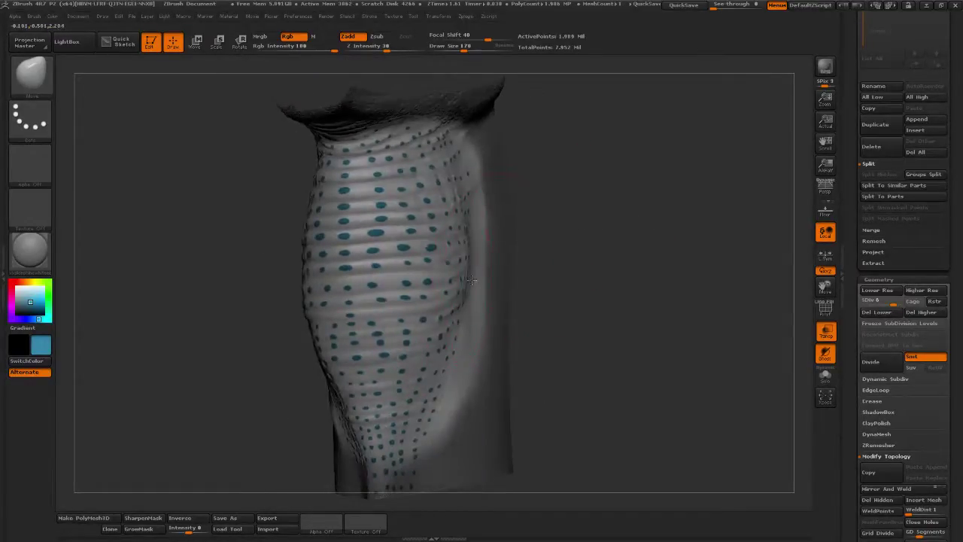
pyautogui.moveTo(459, 190); pyautogui.dragTo(456, 195)
pyautogui.moveTo(611, 202)
pyautogui.mouseDown()
pyautogui.moveTo(660, 227)
pyautogui.moveTo(648, 196)
pyautogui.mouseUp()
pyautogui.moveTo(647, 196); pyautogui.dragTo(602, 226)
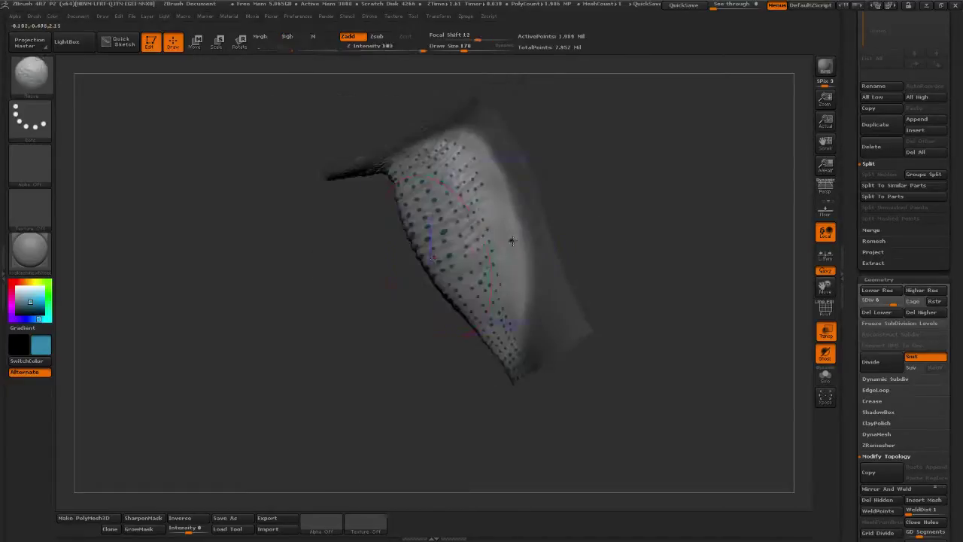
# Set the draw size to 203 and pull the front outline of the dotted skin outward into a fuller curve
pyautogui.click(473, 48)
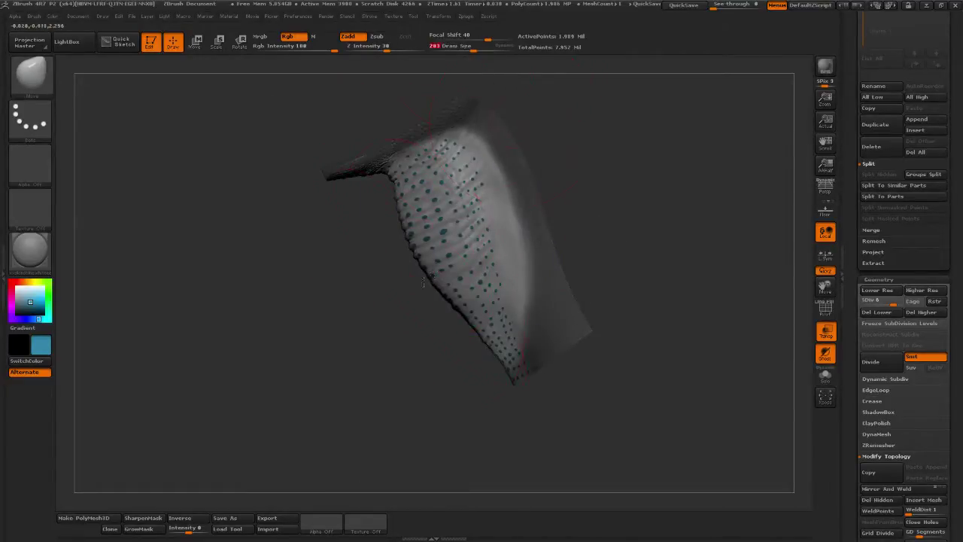
pyautogui.moveTo(423, 283); pyautogui.dragTo(409, 290)
pyautogui.moveTo(401, 214); pyautogui.dragTo(388, 218)
pyautogui.moveTo(335, 273)
pyautogui.mouseDown()
pyautogui.moveTo(451, 245)
pyautogui.moveTo(534, 169)
pyautogui.mouseUp()
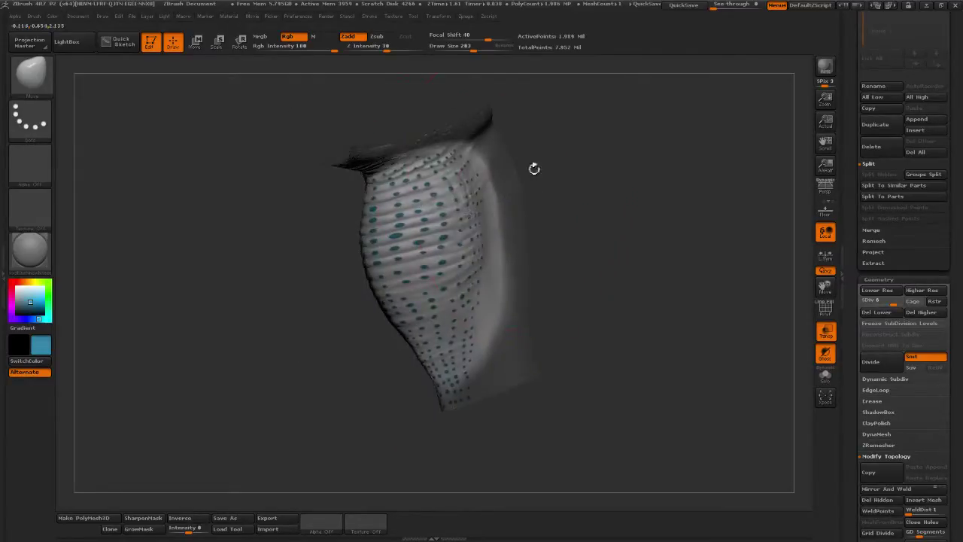
pyautogui.moveTo(576, 119); pyautogui.dragTo(435, 273)
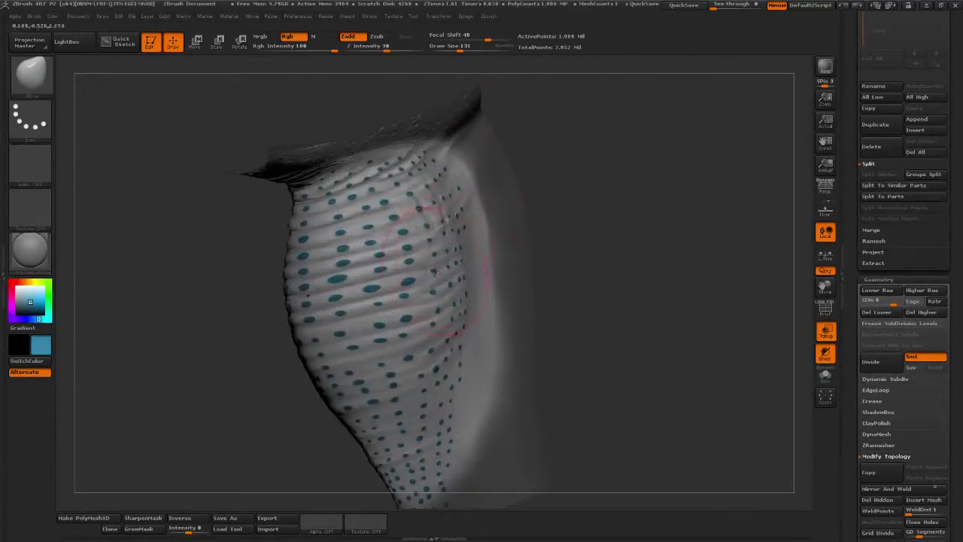
pyautogui.moveTo(533, 240)
pyautogui.mouseDown()
pyautogui.moveTo(602, 217)
pyautogui.moveTo(626, 222)
pyautogui.moveTo(610, 238)
pyautogui.moveTo(617, 249)
pyautogui.moveTo(542, 260)
pyautogui.mouseUp()
# Switch to the Inflat brush with a draw size of 208 and inflate the front folds of the dotted skin
pyautogui.click(30, 73)
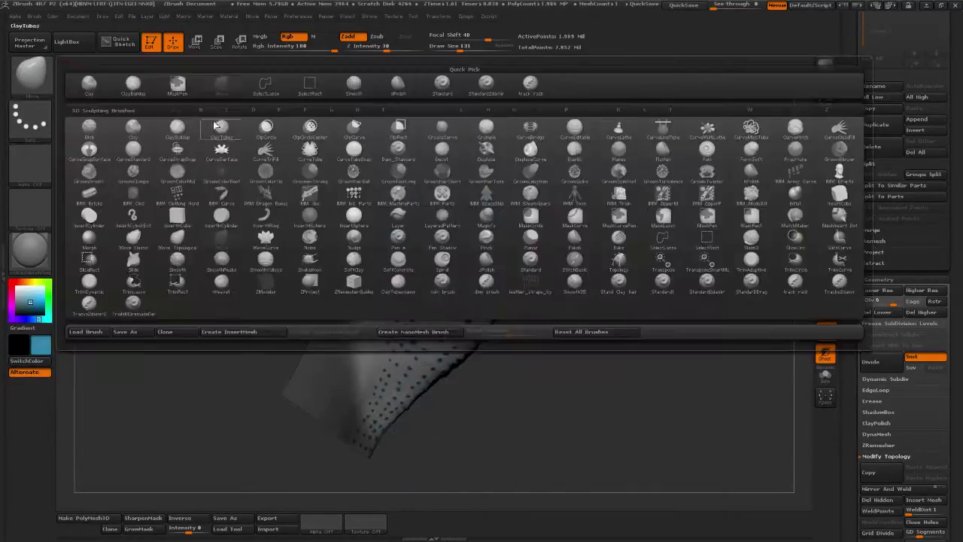
pyautogui.click(367, 254)
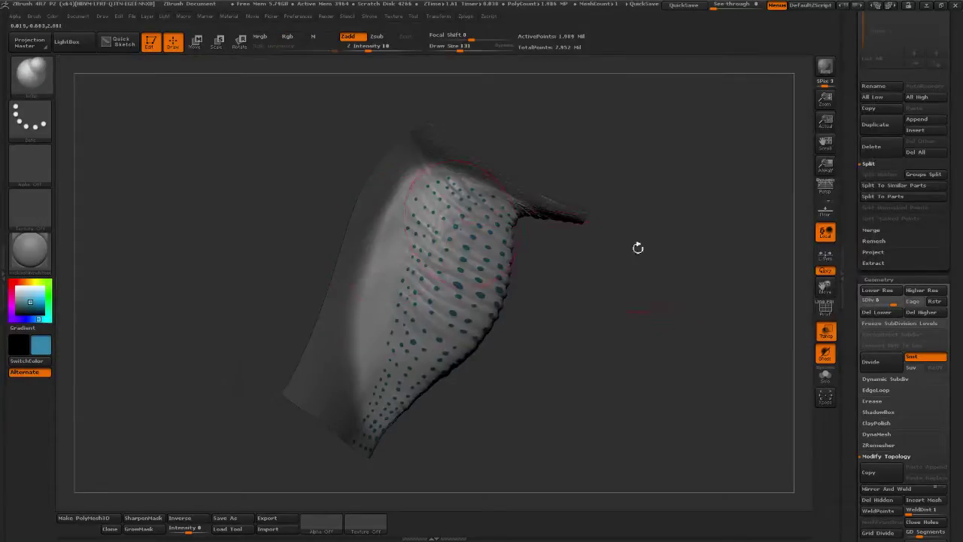
pyautogui.moveTo(638, 248)
pyautogui.mouseDown()
pyautogui.moveTo(614, 275)
pyautogui.moveTo(594, 190)
pyautogui.mouseUp()
pyautogui.click(467, 49)
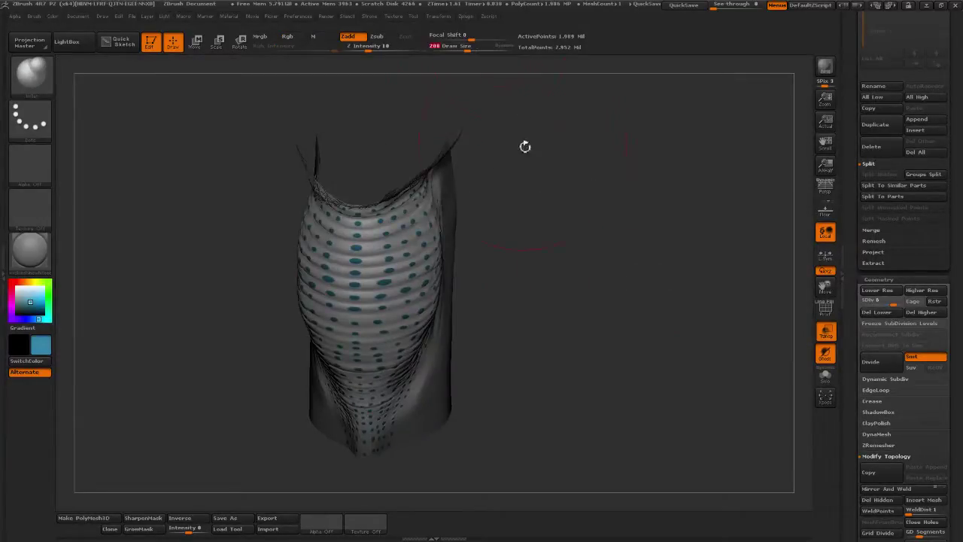
pyautogui.moveTo(525, 146); pyautogui.dragTo(421, 198)
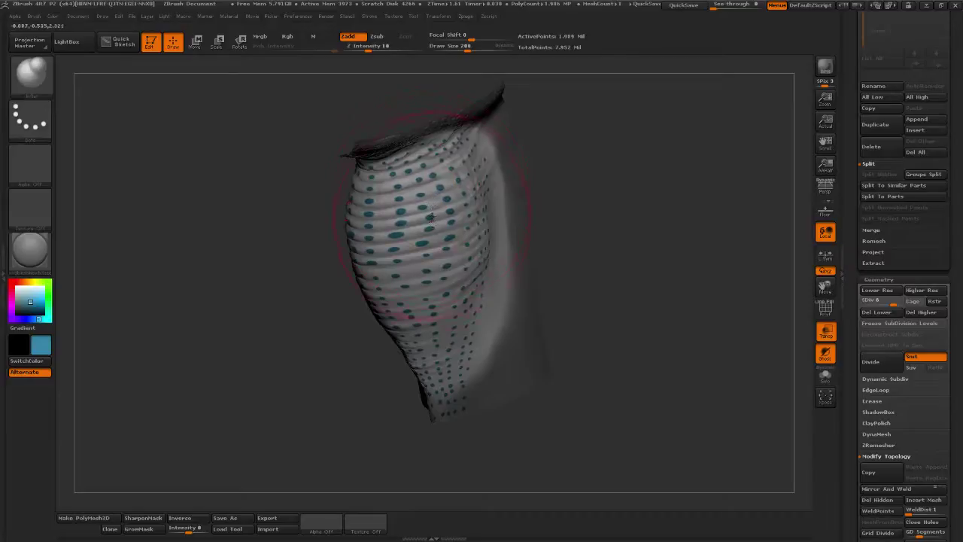
pyautogui.moveTo(431, 253)
pyautogui.mouseDown()
pyautogui.moveTo(428, 310)
pyautogui.moveTo(444, 369)
pyautogui.mouseUp()
# Lower Z Intensity to 3 and gently swell the front and side folds, smoothing the surface where needed
pyautogui.moveTo(402, 59); pyautogui.dragTo(387, 58)
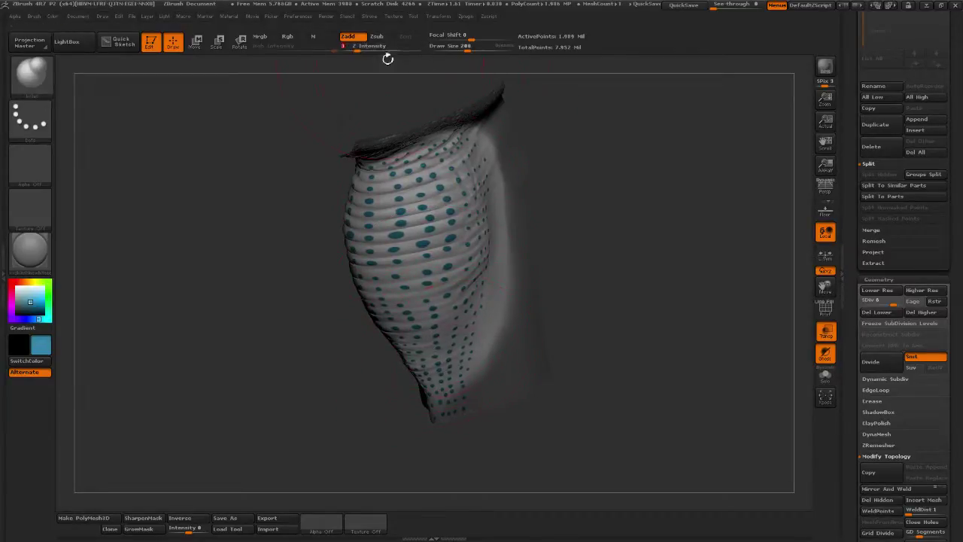
pyautogui.moveTo(599, 140); pyautogui.dragTo(560, 161)
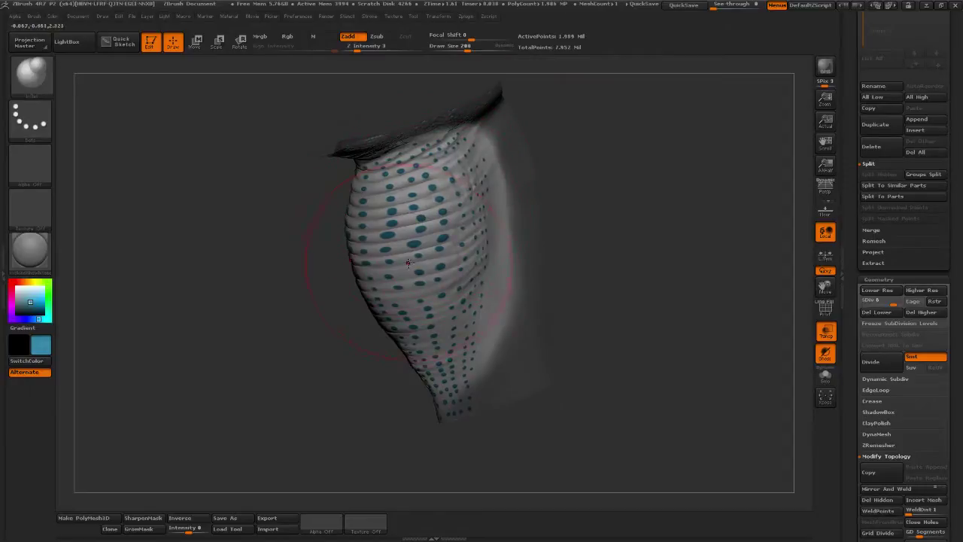
pyautogui.moveTo(527, 301); pyautogui.dragTo(597, 303)
pyautogui.moveTo(482, 331); pyautogui.dragTo(424, 344)
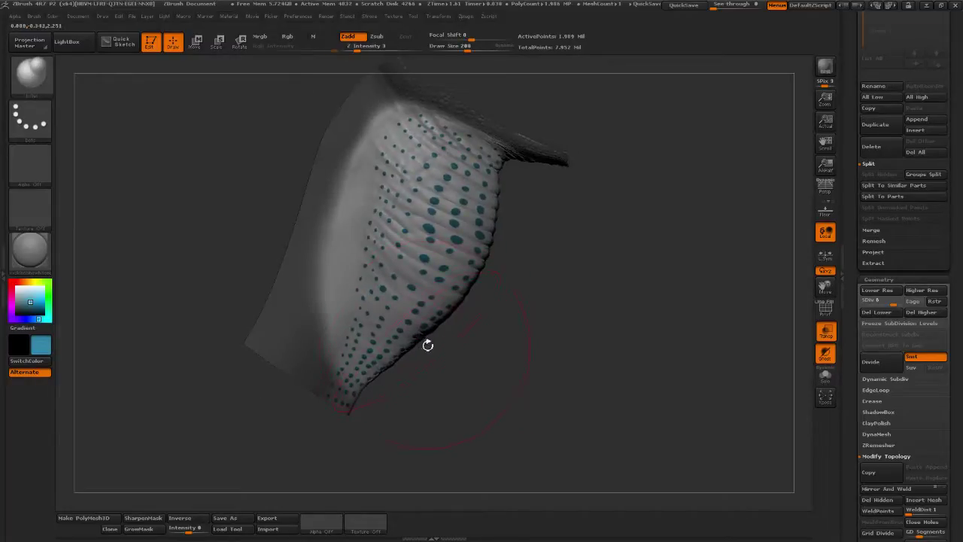
pyautogui.moveTo(509, 343)
pyautogui.mouseDown()
pyautogui.moveTo(440, 338)
pyautogui.moveTo(458, 332)
pyautogui.moveTo(497, 333)
pyautogui.moveTo(409, 354)
pyautogui.mouseUp()
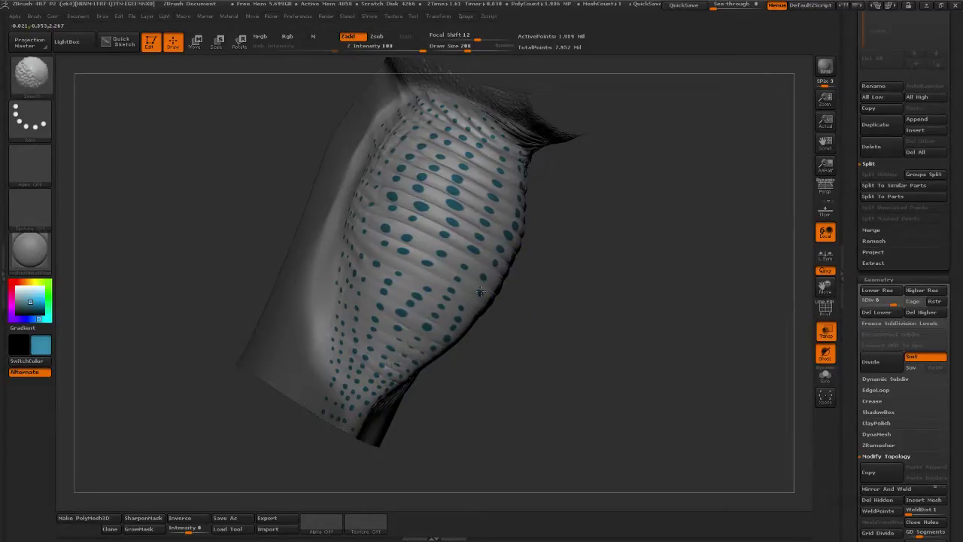
pyautogui.moveTo(544, 270); pyautogui.dragTo(484, 258)
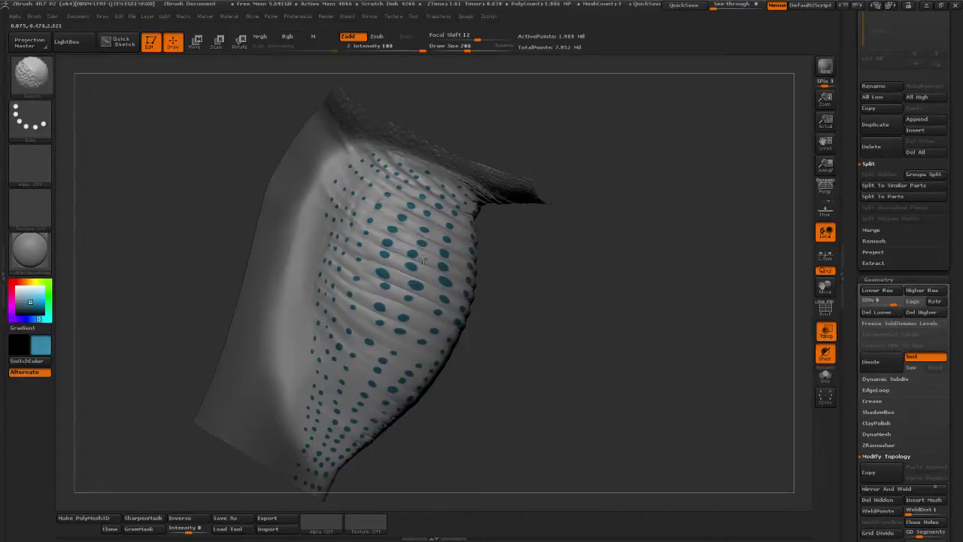
# Increase the Inflat brush's draw size to 251 and save the project
pyautogui.click(460, 49)
pyautogui.hotkey('ctrl', 's')
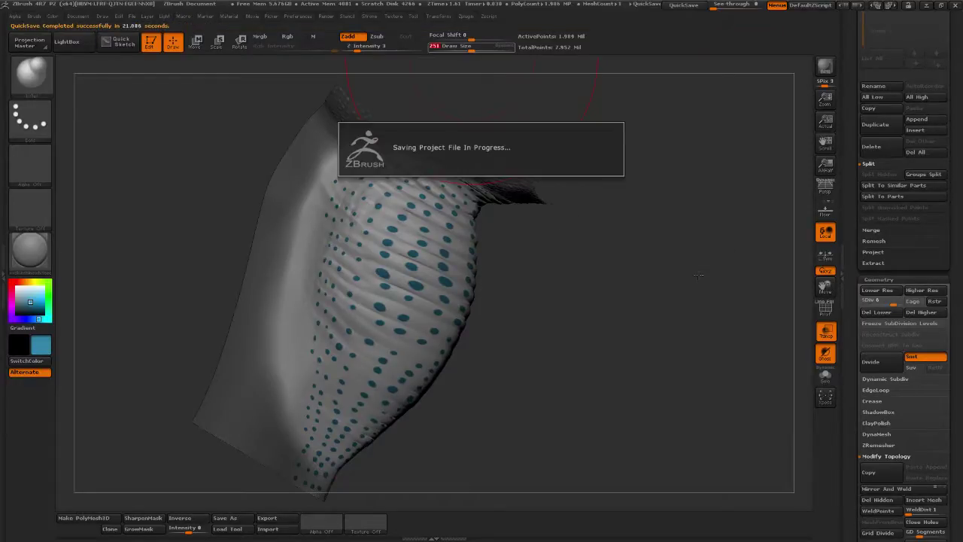
# Inflate the middle and lower sides of the dotted skin for a rounder volume
pyautogui.moveTo(579, 276)
pyautogui.mouseDown()
pyautogui.moveTo(583, 291)
pyautogui.moveTo(576, 269)
pyautogui.moveTo(675, 274)
pyautogui.moveTo(663, 260)
pyautogui.moveTo(441, 268)
pyautogui.moveTo(506, 278)
pyautogui.moveTo(425, 290)
pyautogui.mouseUp()
pyautogui.moveTo(381, 333)
pyautogui.mouseDown()
pyautogui.moveTo(516, 324)
pyautogui.moveTo(489, 279)
pyautogui.moveTo(448, 305)
pyautogui.moveTo(477, 300)
pyautogui.mouseUp()
pyautogui.moveTo(589, 269); pyautogui.dragTo(462, 300)
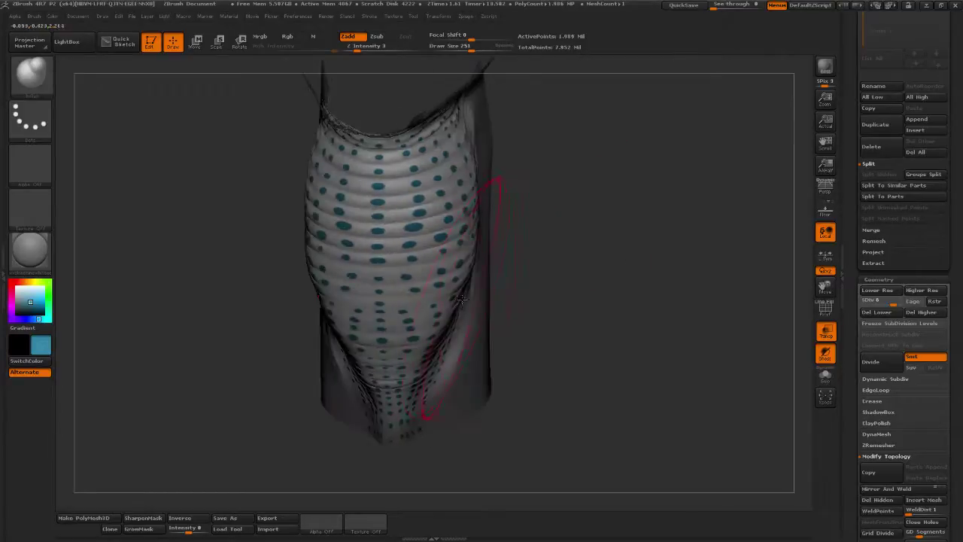
pyautogui.moveTo(621, 280)
pyautogui.mouseDown()
pyautogui.moveTo(574, 296)
pyautogui.moveTo(461, 374)
pyautogui.mouseUp()
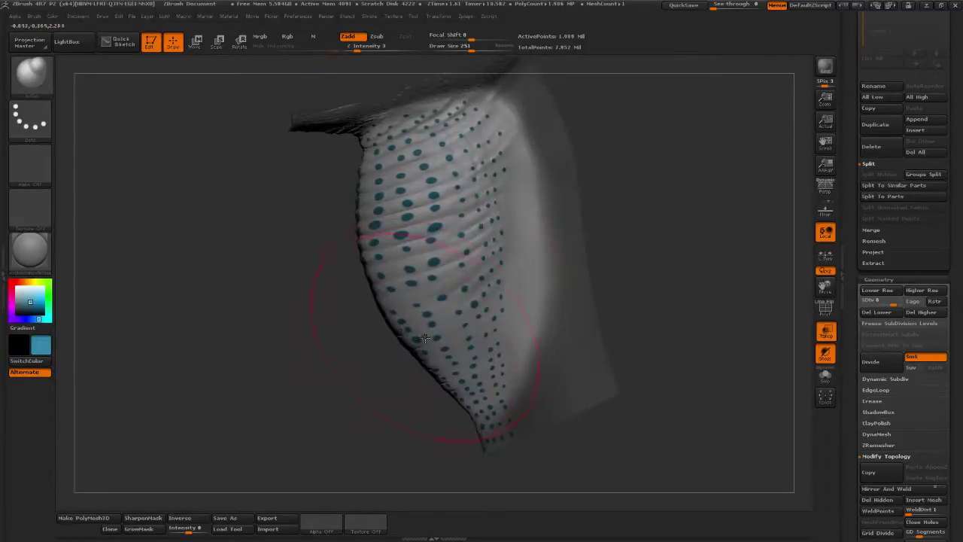
# Inflate the lower front folds of the dotted skin and smooth the creases between them
pyautogui.moveTo(380, 415); pyautogui.dragTo(408, 347)
pyautogui.moveTo(624, 240)
pyautogui.mouseDown()
pyautogui.moveTo(544, 269)
pyautogui.moveTo(393, 295)
pyautogui.moveTo(552, 280)
pyautogui.moveTo(402, 306)
pyautogui.moveTo(376, 323)
pyautogui.moveTo(325, 400)
pyautogui.moveTo(389, 346)
pyautogui.mouseUp()
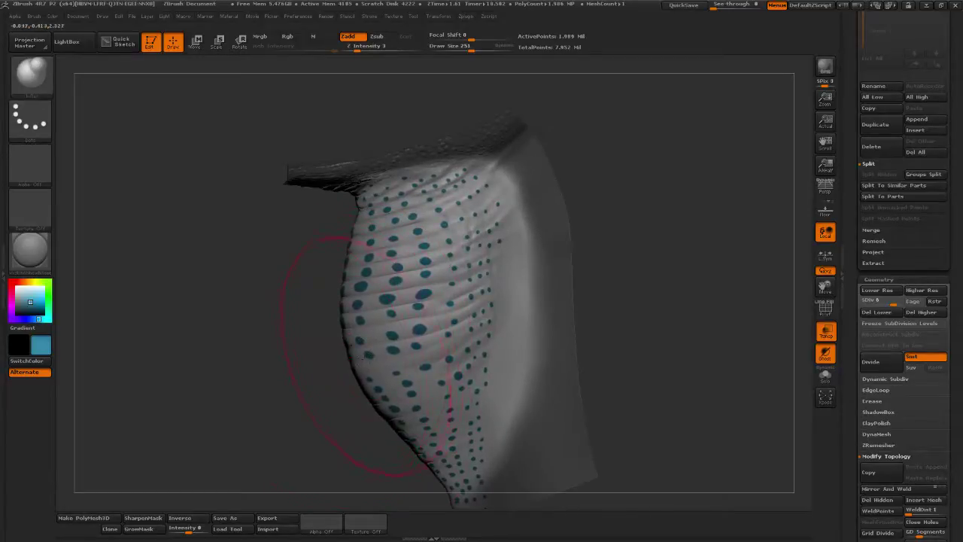
pyautogui.keyDown('shift'); pyautogui.moveTo(395, 344); pyautogui.dragTo(396, 400); pyautogui.keyUp('shift')
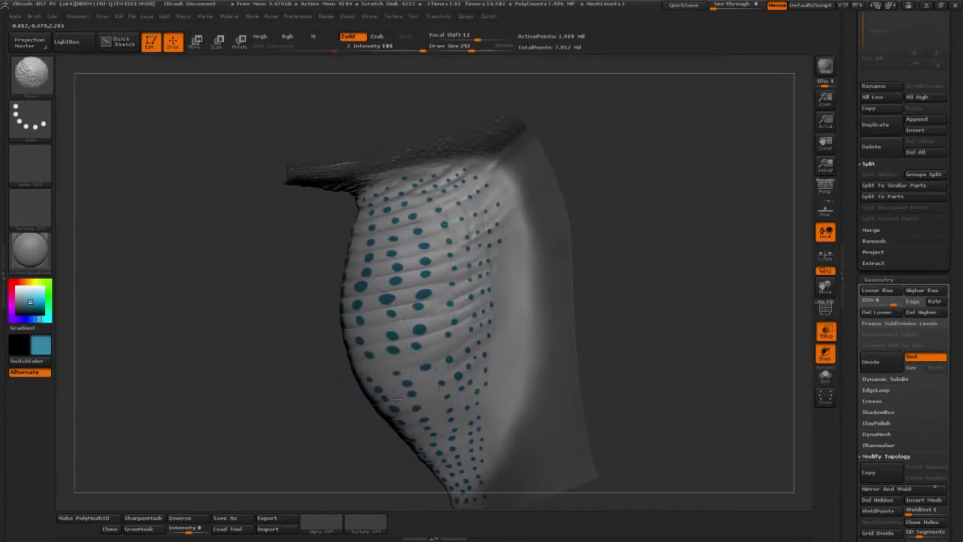
pyautogui.moveTo(370, 445)
pyautogui.mouseDown()
pyautogui.moveTo(475, 430)
pyautogui.moveTo(455, 369)
pyautogui.moveTo(452, 384)
pyautogui.mouseUp()
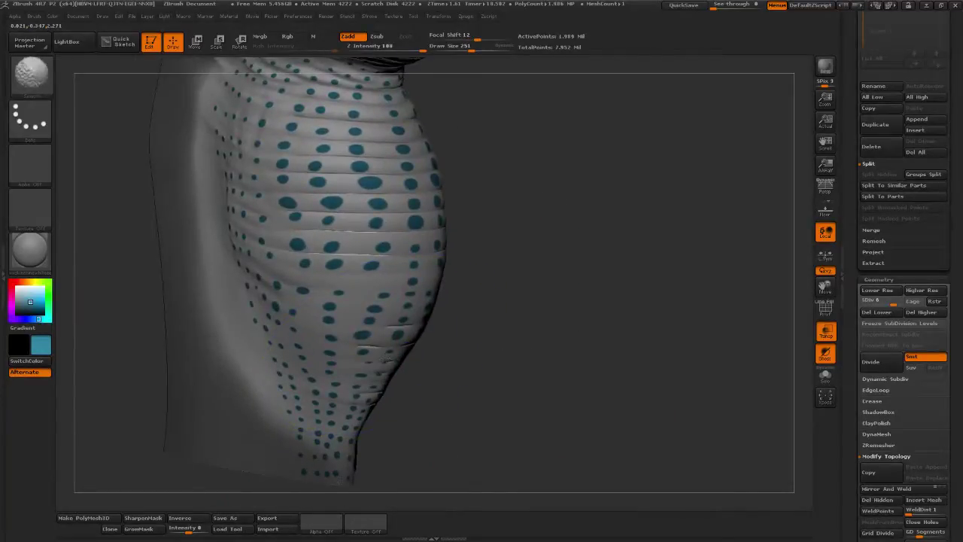
# Smooth the sharp creases in the lower and middle front folds and gently inflate the surrounding dotted skin
pyautogui.moveTo(504, 167)
pyautogui.mouseDown()
pyautogui.moveTo(523, 264)
pyautogui.moveTo(515, 308)
pyautogui.mouseUp()
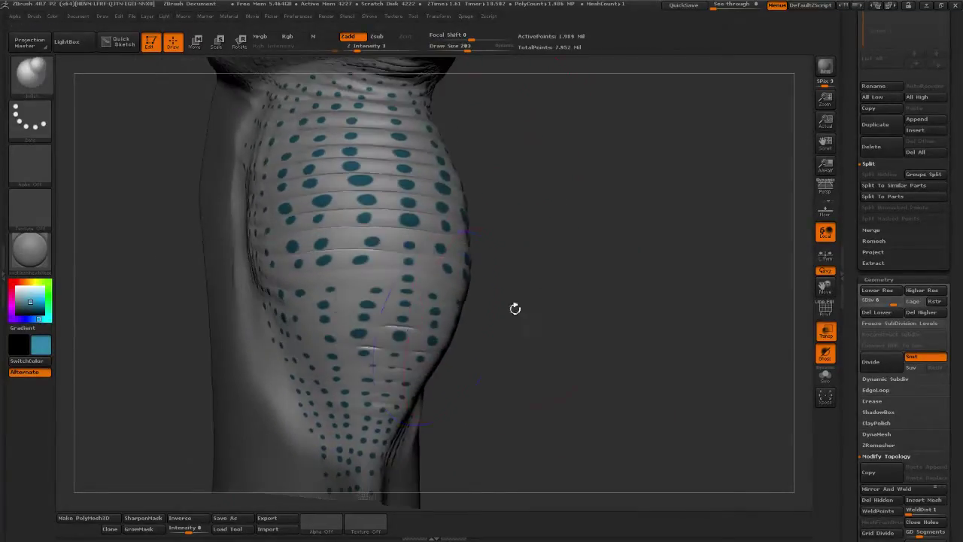
pyautogui.press('shift')
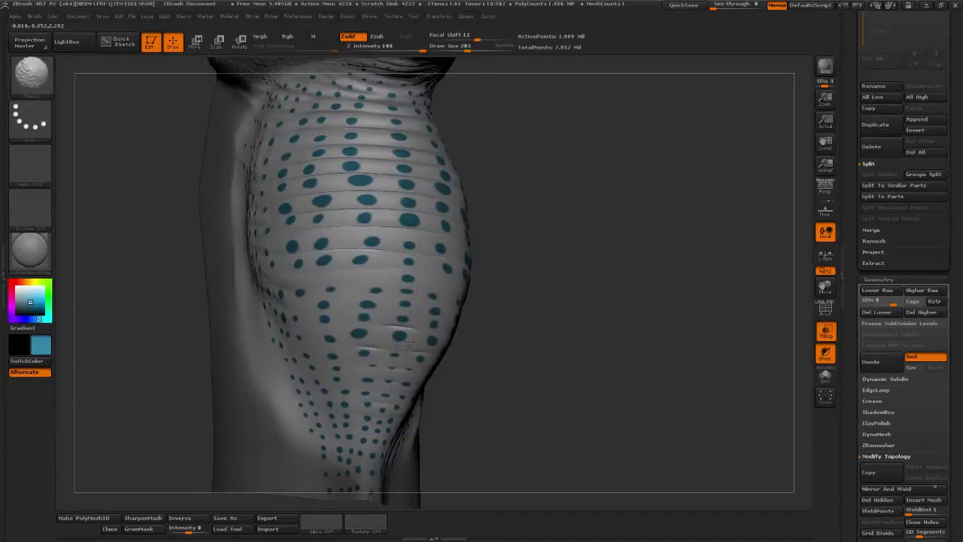
pyautogui.moveTo(544, 260); pyautogui.dragTo(535, 354)
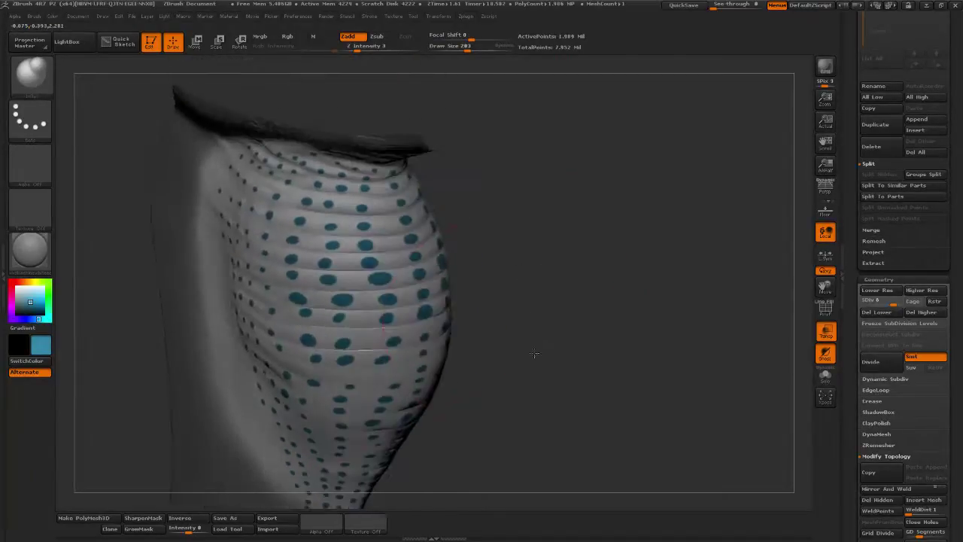
pyautogui.keyDown('shift'); pyautogui.moveTo(374, 336); pyautogui.dragTo(366, 331); pyautogui.keyUp('shift')
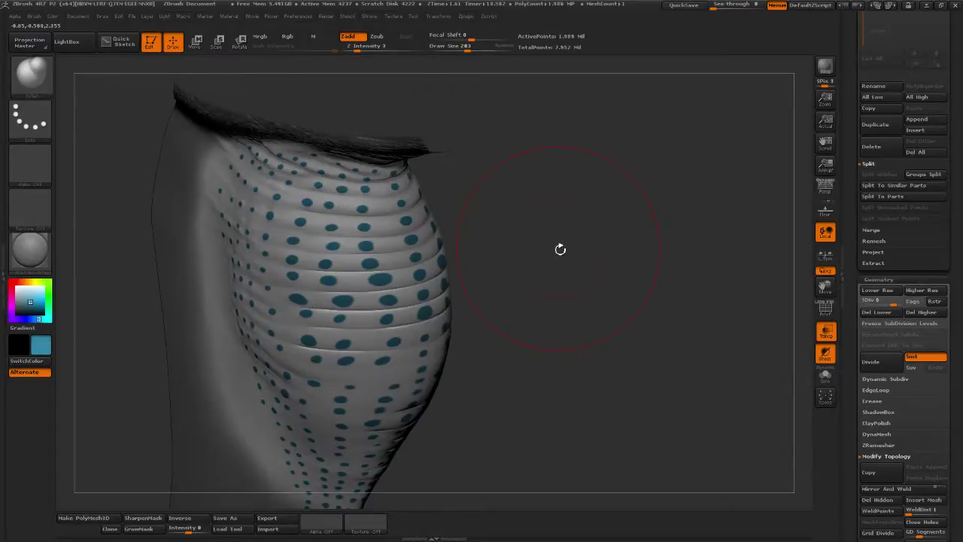
pyautogui.moveTo(590, 269)
pyautogui.mouseDown()
pyautogui.moveTo(507, 260)
pyautogui.moveTo(396, 305)
pyautogui.mouseUp()
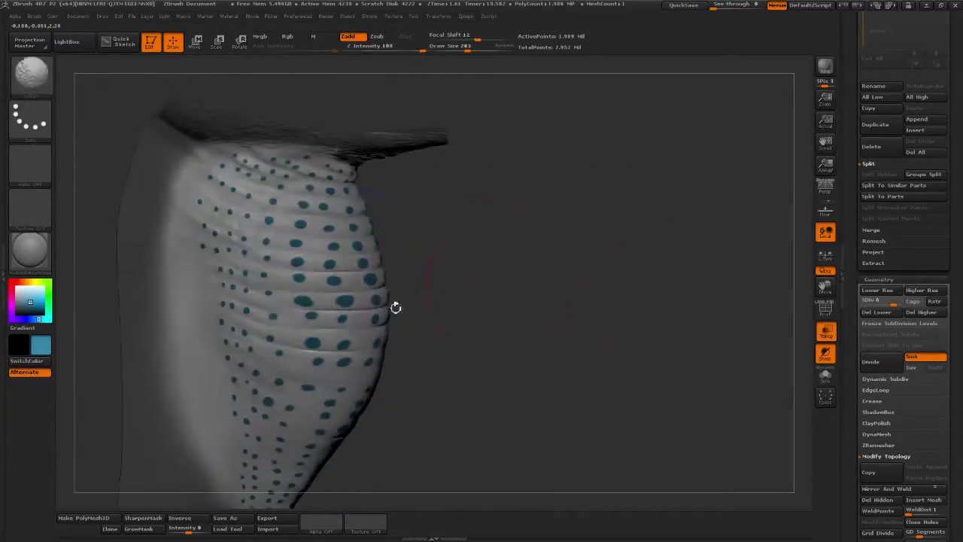
pyautogui.moveTo(472, 287); pyautogui.dragTo(505, 277)
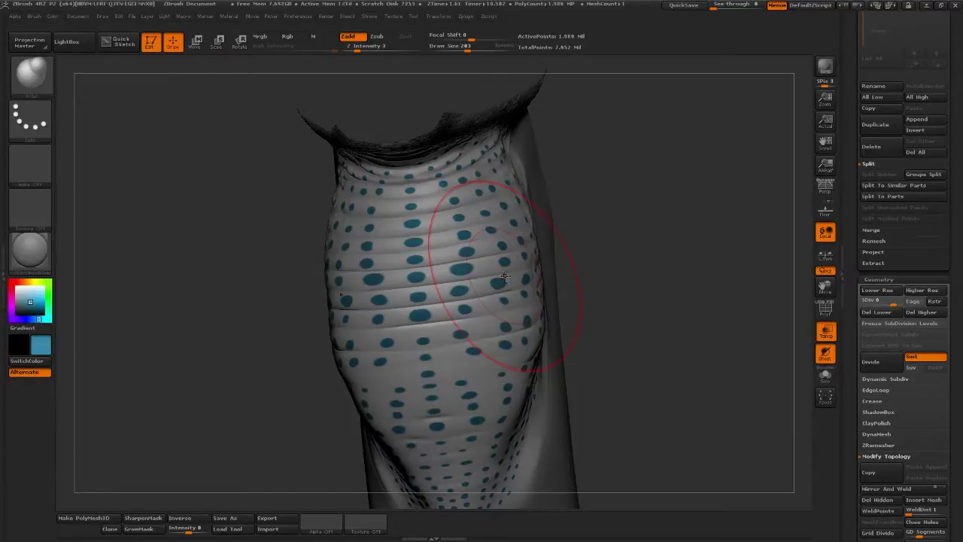
# Refine the lower and side areas of the dotted skin with light Inflat and Smooth strokes, checking the bulge from several angles
pyautogui.moveTo(687, 292)
pyautogui.mouseDown()
pyautogui.moveTo(543, 300)
pyautogui.moveTo(432, 334)
pyautogui.mouseUp()
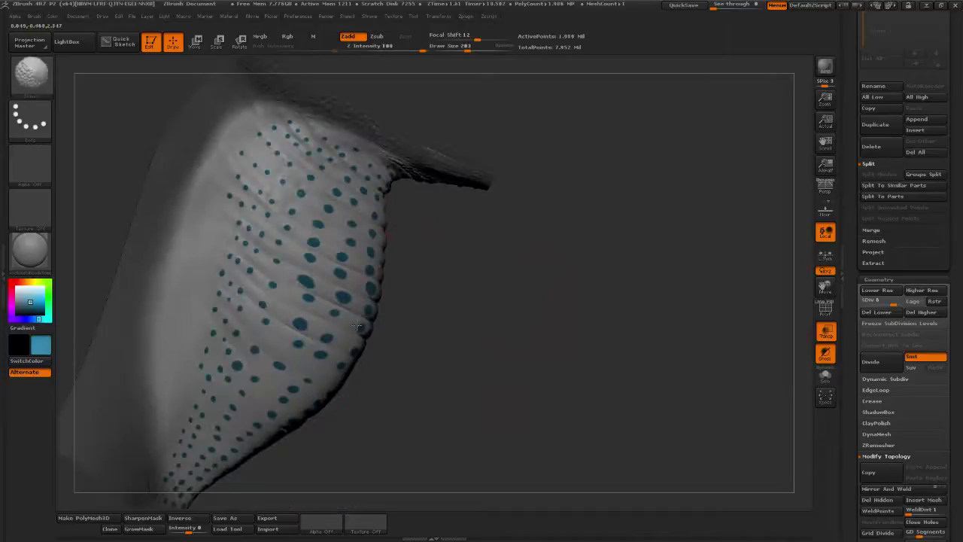
pyautogui.moveTo(357, 433); pyautogui.dragTo(304, 435)
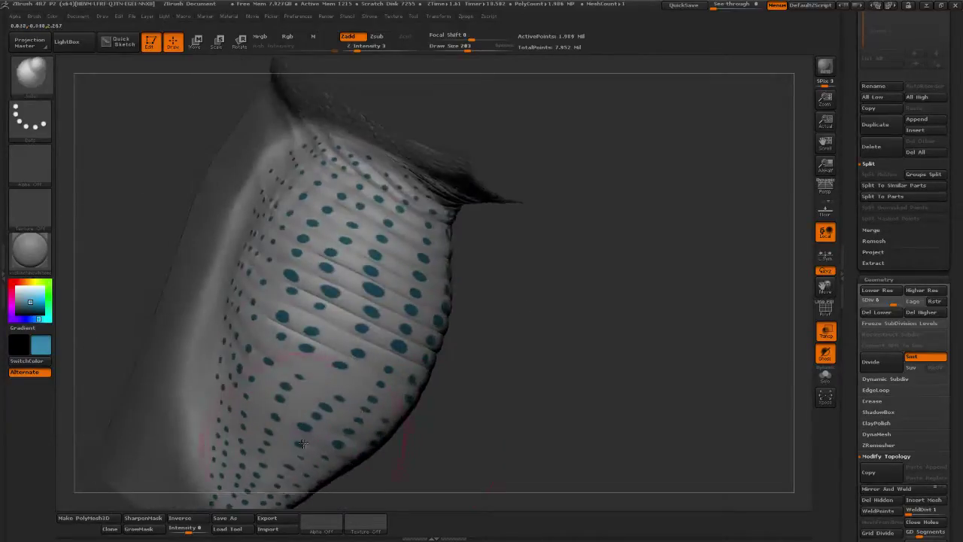
pyautogui.moveTo(463, 389)
pyautogui.mouseDown()
pyautogui.moveTo(515, 416)
pyautogui.moveTo(428, 383)
pyautogui.moveTo(346, 386)
pyautogui.mouseUp()
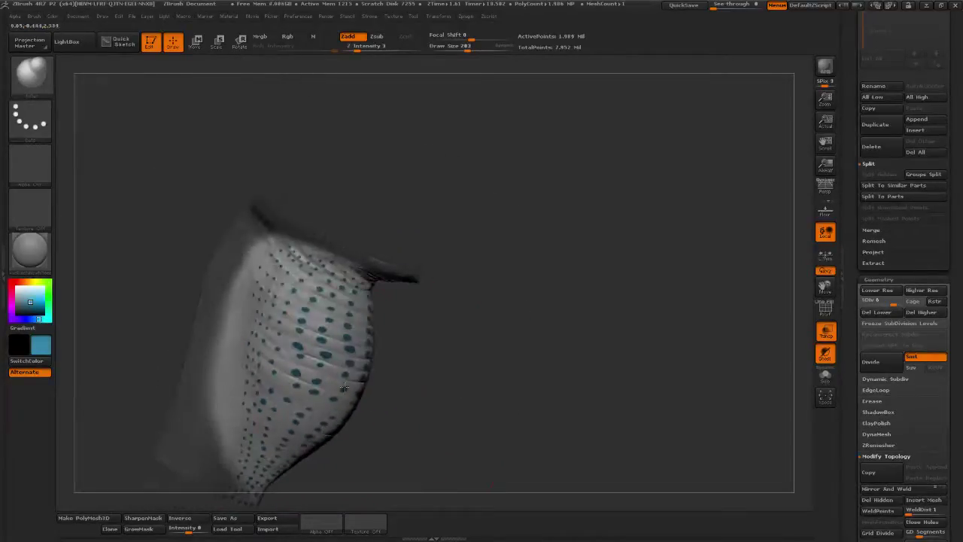
pyautogui.moveTo(503, 365); pyautogui.dragTo(445, 367)
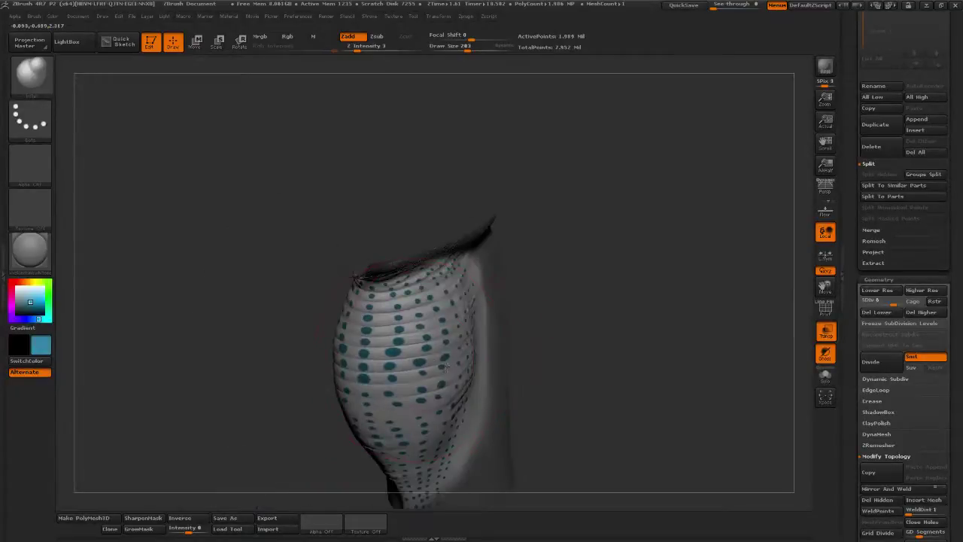
pyautogui.moveTo(596, 343)
pyautogui.mouseDown()
pyautogui.moveTo(587, 333)
pyautogui.moveTo(461, 318)
pyautogui.mouseUp()
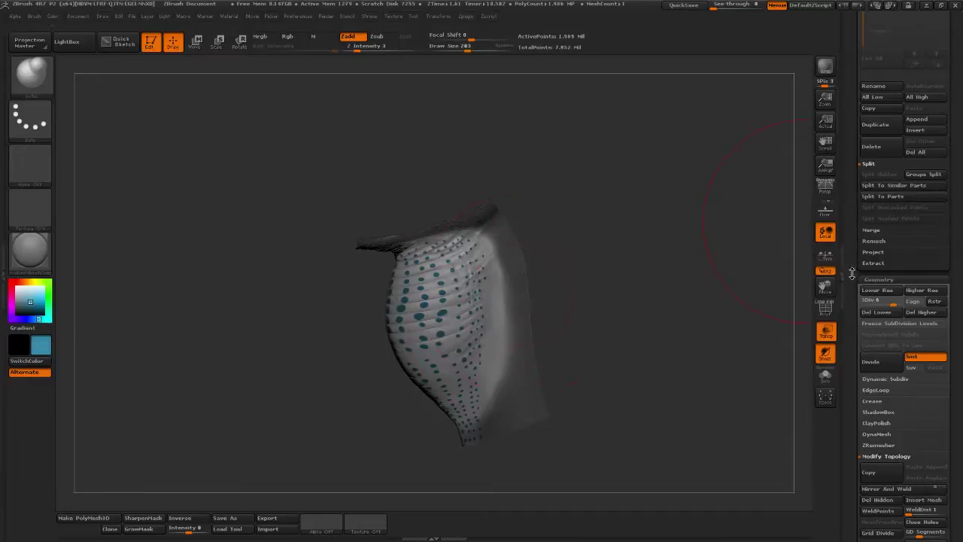
# Switch to the full Deinocheirus head and display it in white at subdivision level 6
pyautogui.scroll(10, 860, 271)
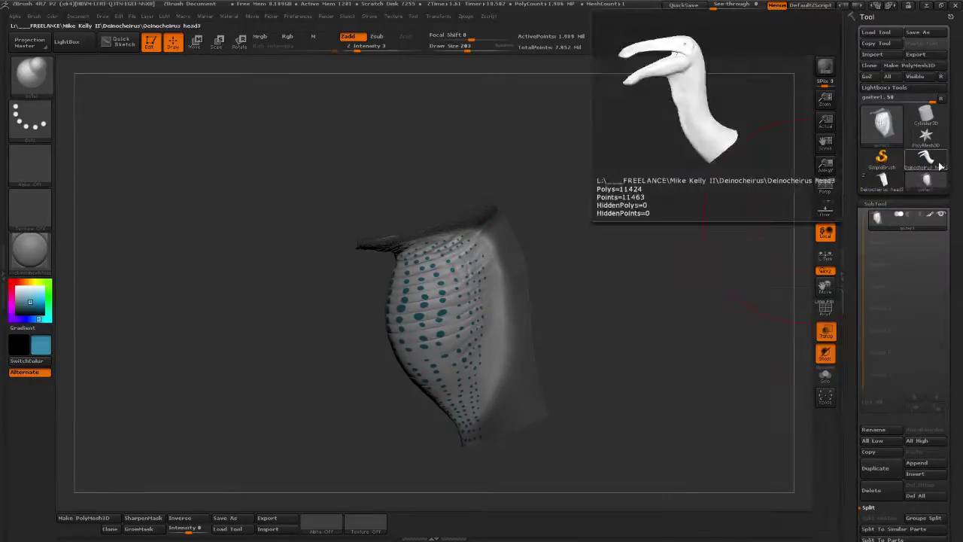
pyautogui.click(927, 158)
pyautogui.scroll(-10, 867, 181)
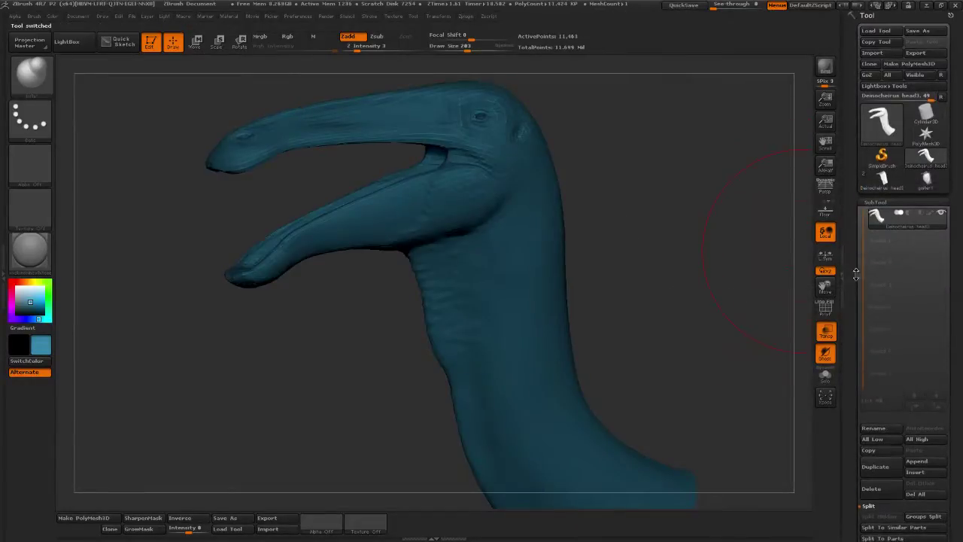
pyautogui.click(889, 278)
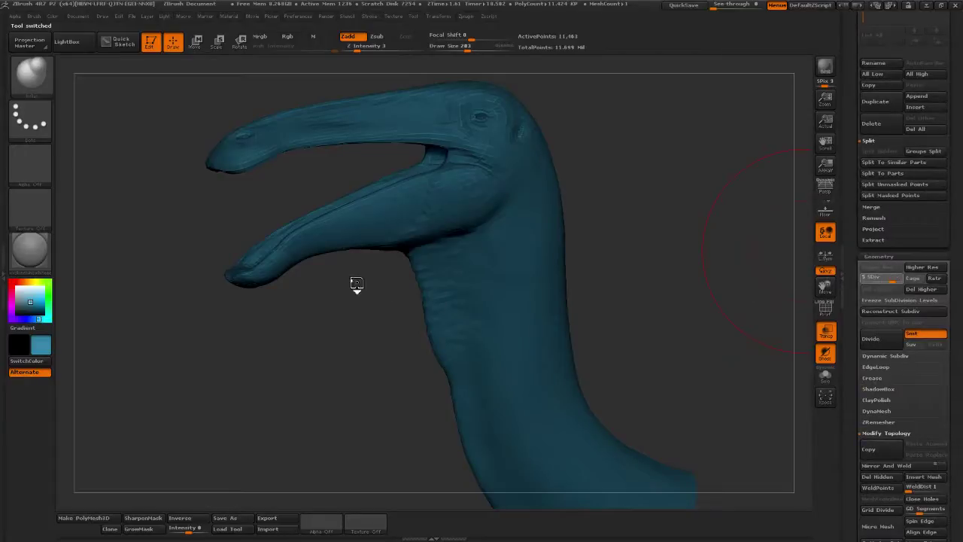
pyautogui.click(29, 290)
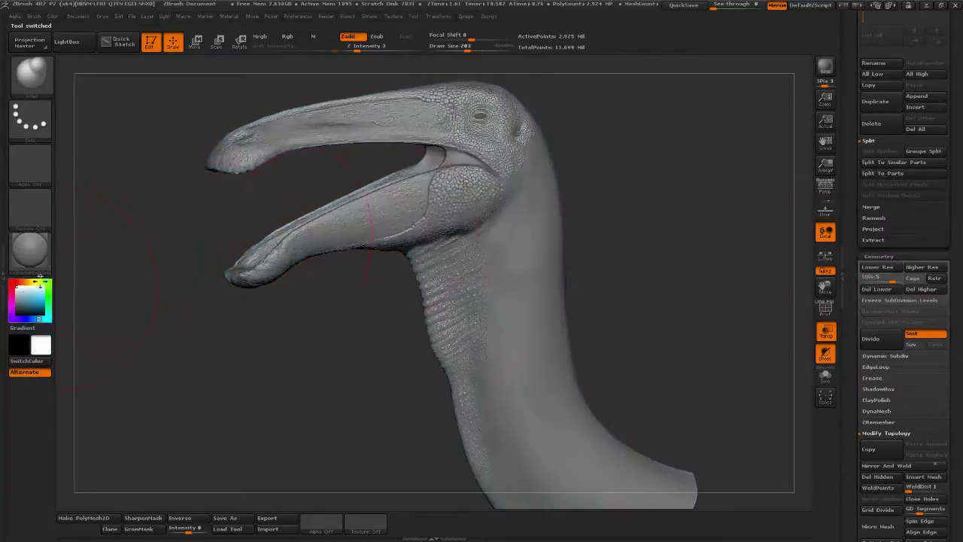
pyautogui.scroll(-1, 850, 226)
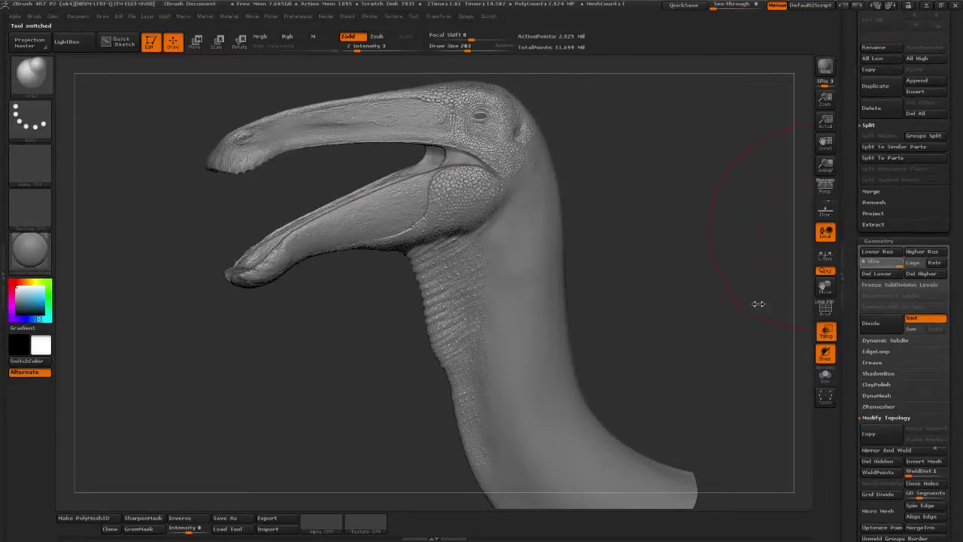
pyautogui.press('d')
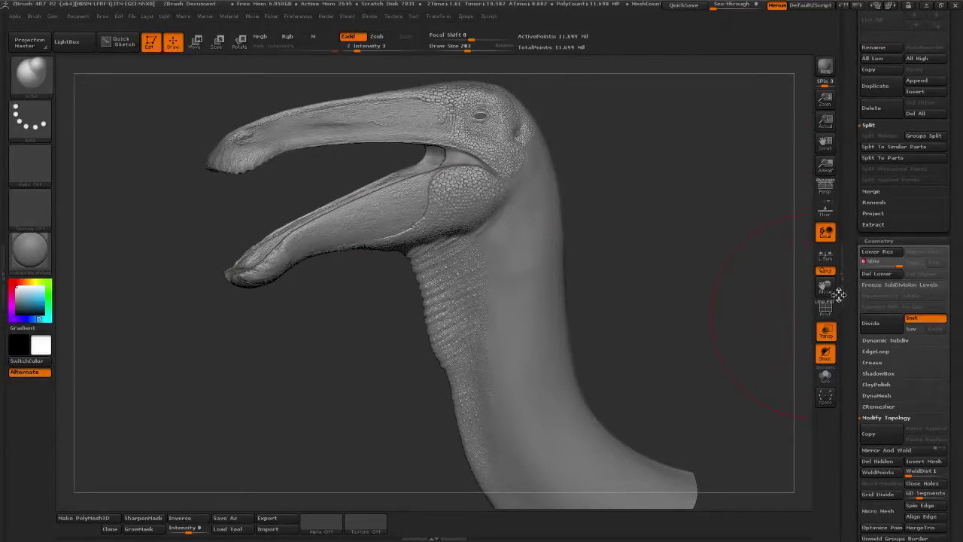
pyautogui.moveTo(717, 321); pyautogui.dragTo(774, 319)
# Append the dotted goiter mesh to the Deinocheirus head as a subtool
pyautogui.keyDown('alt'); pyautogui.moveTo(569, 378); pyautogui.dragTo(377, 293); pyautogui.keyUp('alt')
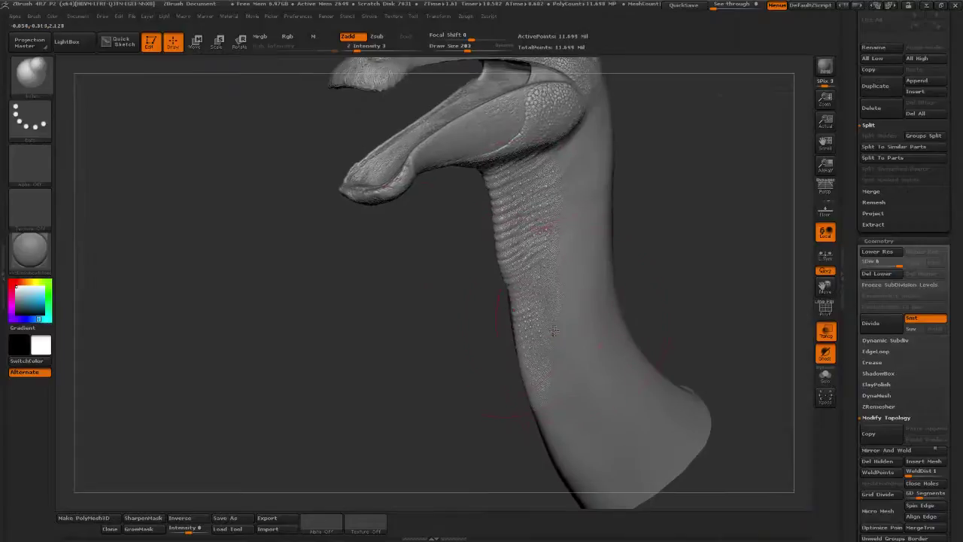
pyautogui.moveTo(669, 287); pyautogui.dragTo(719, 265)
pyautogui.keyDown('alt'); pyautogui.moveTo(349, 380); pyautogui.dragTo(331, 308); pyautogui.keyUp('alt')
pyautogui.keyDown('alt'); pyautogui.moveTo(765, 213); pyautogui.dragTo(580, 183); pyautogui.keyUp('alt')
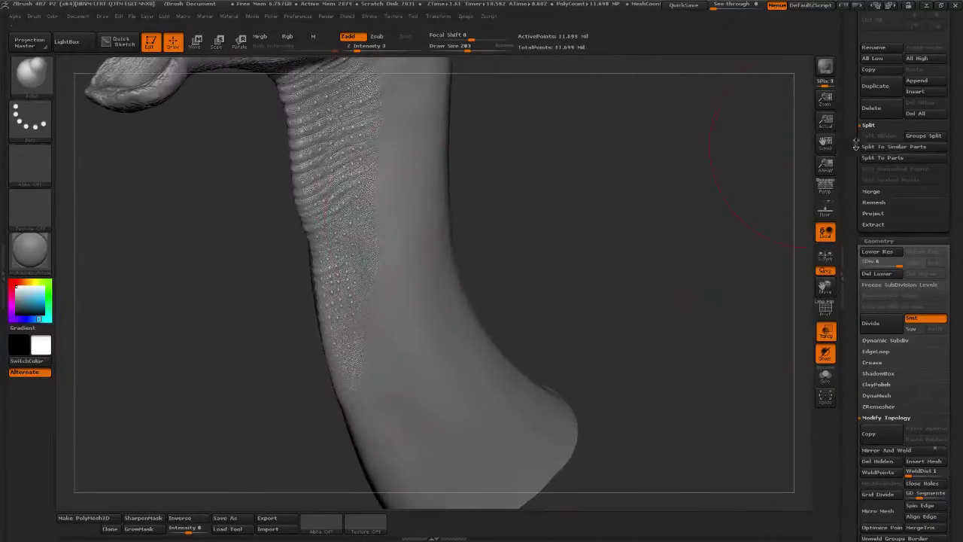
pyautogui.moveTo(856, 144); pyautogui.dragTo(855, 227)
pyautogui.click(913, 293)
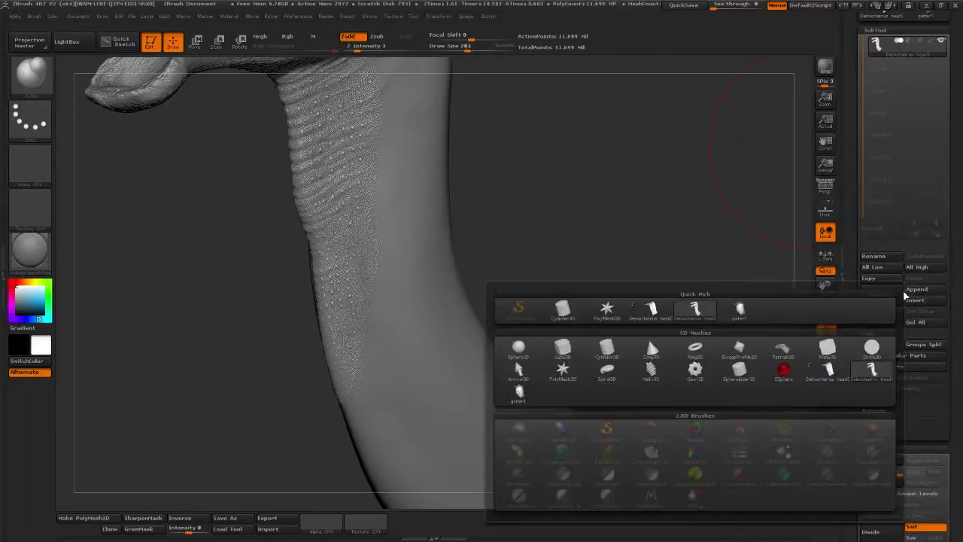
pyautogui.click(721, 310)
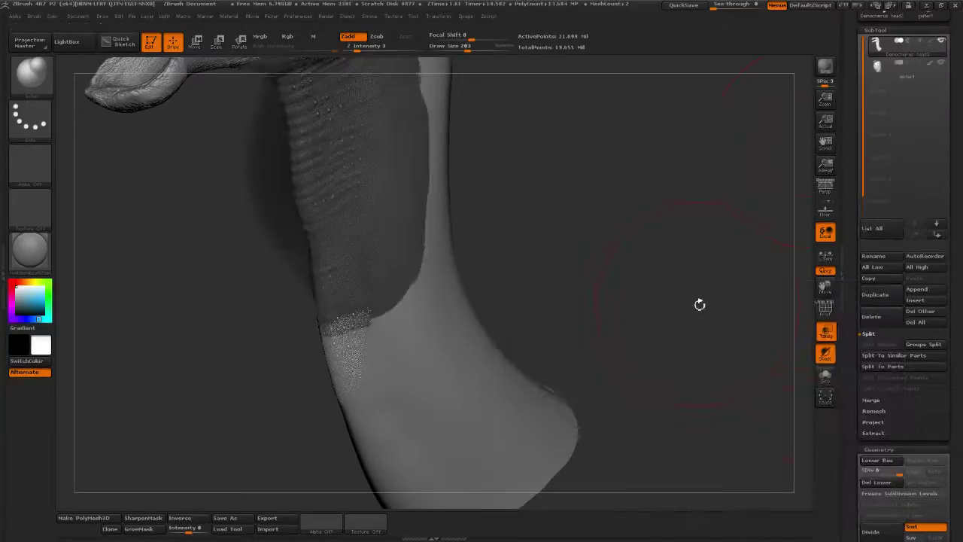
# Turn off transparency so the goiter and head display as solid surfaces together
pyautogui.keyDown('alt'); pyautogui.moveTo(616, 263); pyautogui.dragTo(635, 354); pyautogui.keyUp('alt')
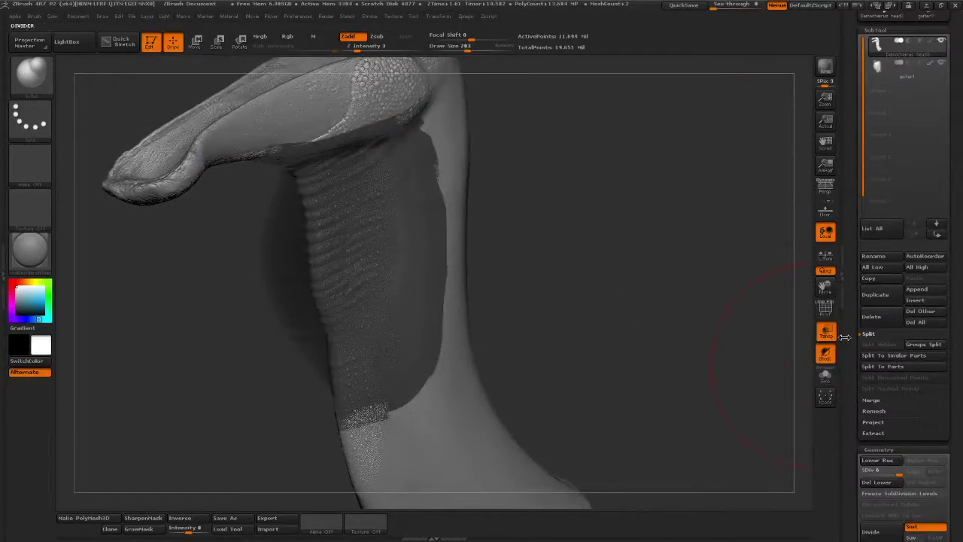
pyautogui.click(826, 332)
pyautogui.moveTo(652, 290)
pyautogui.mouseDown()
pyautogui.moveTo(644, 272)
pyautogui.moveTo(656, 237)
pyautogui.mouseUp()
pyautogui.moveTo(859, 197); pyautogui.dragTo(860, 244)
pyautogui.scroll(2, 861, 243)
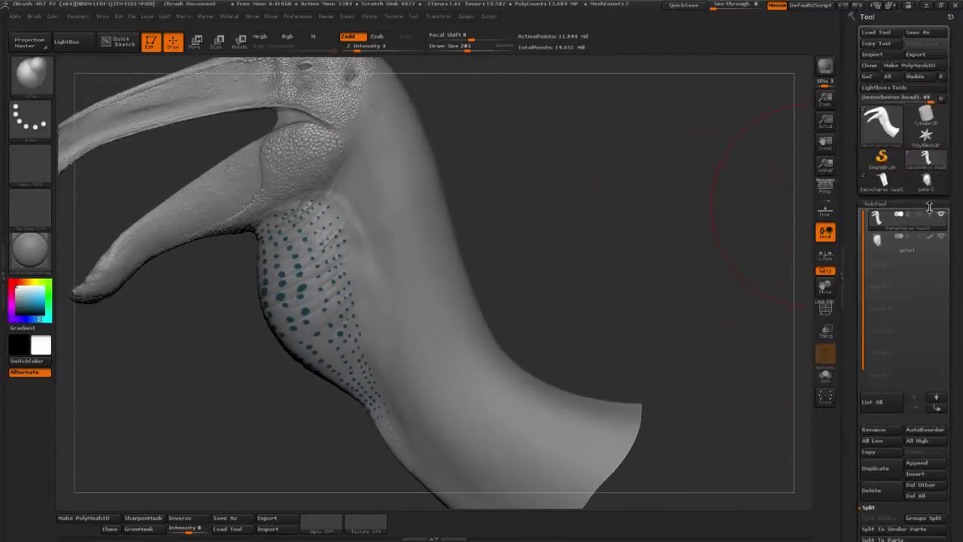
# Toggle the goiter subtool's visibility to compare it with the original throat, and examine the combined head from both sides
pyautogui.click(941, 237)
pyautogui.moveTo(932, 258)
pyautogui.click(941, 238)
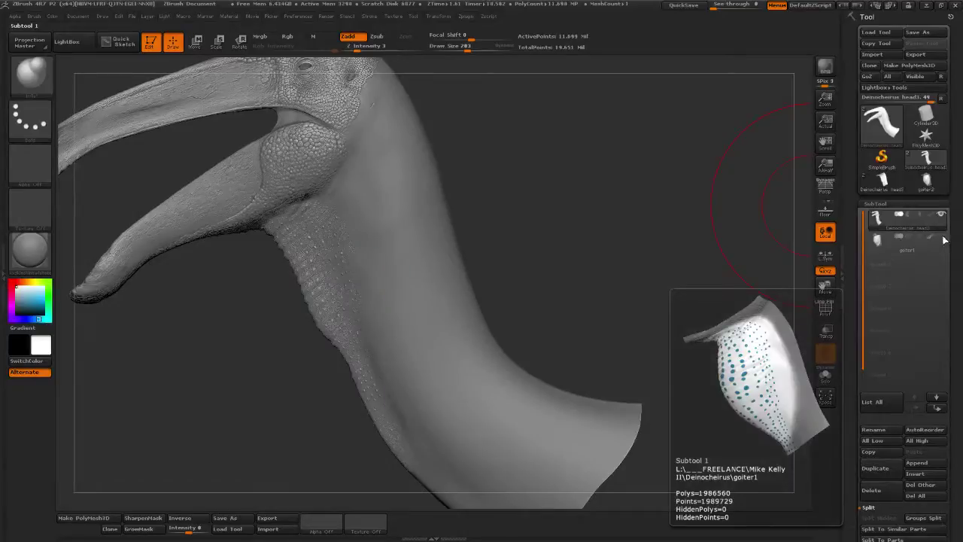
pyautogui.moveTo(602, 290); pyautogui.dragTo(631, 320)
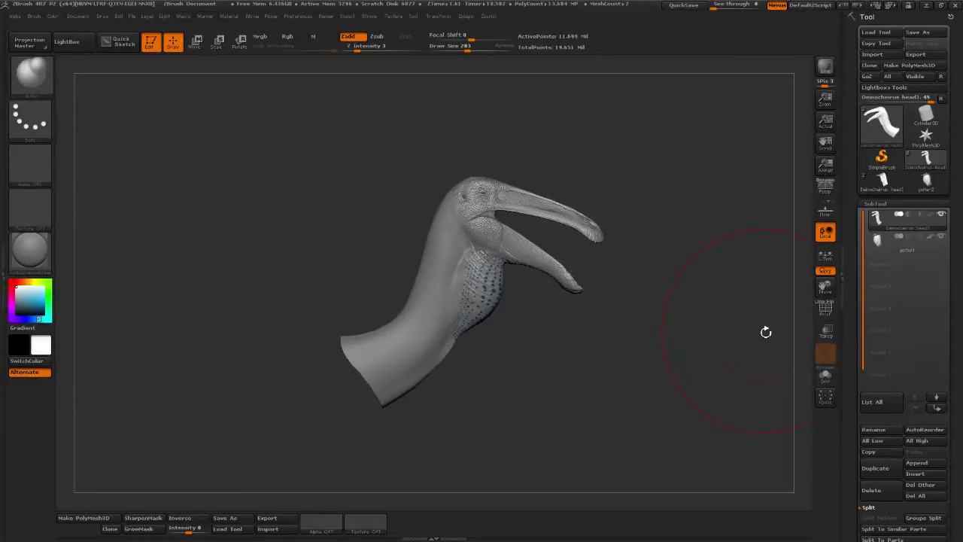
pyautogui.moveTo(631, 342); pyautogui.dragTo(631, 256)
pyautogui.moveTo(630, 256); pyautogui.dragTo(665, 285)
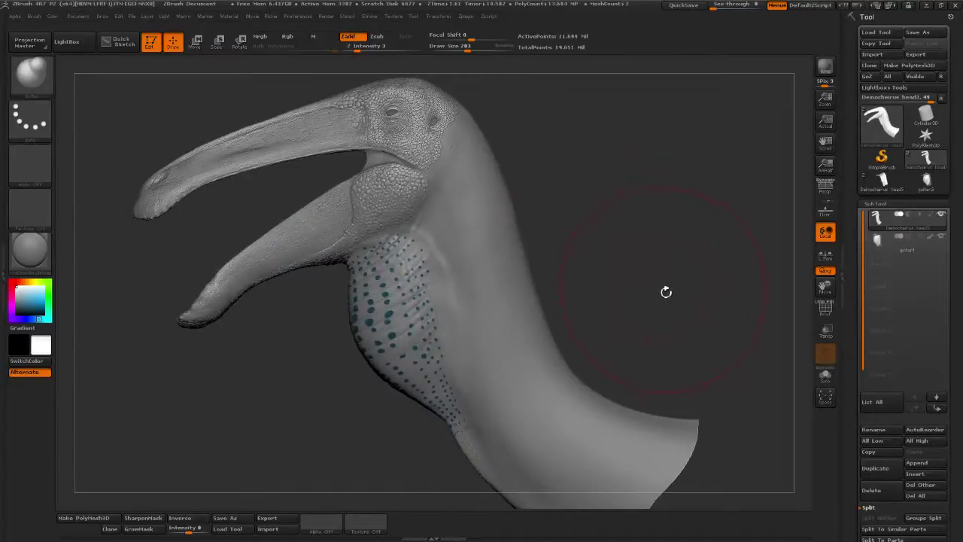
# Return to the combined head after checking the separate goiter and neck tools, and make its goiter subtool active
pyautogui.click(928, 183)
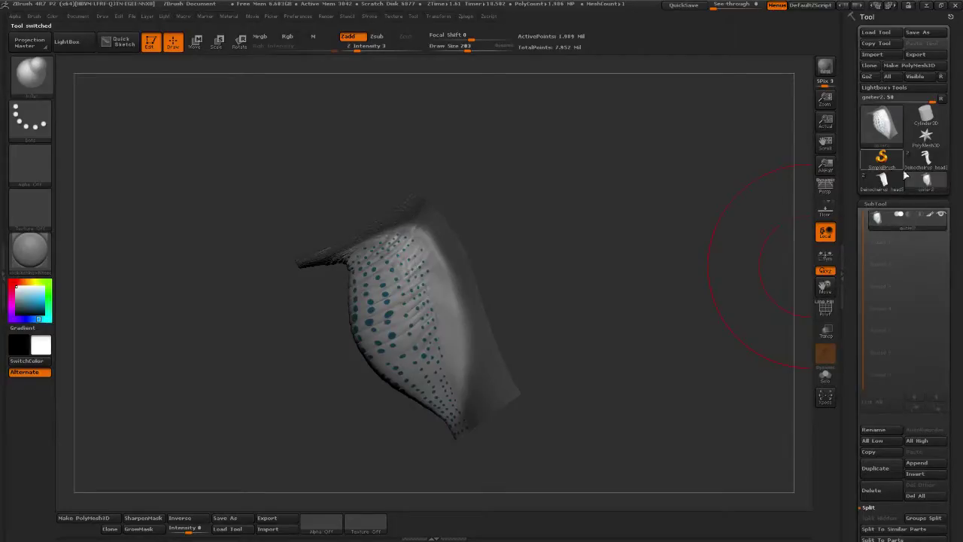
pyautogui.click(883, 184)
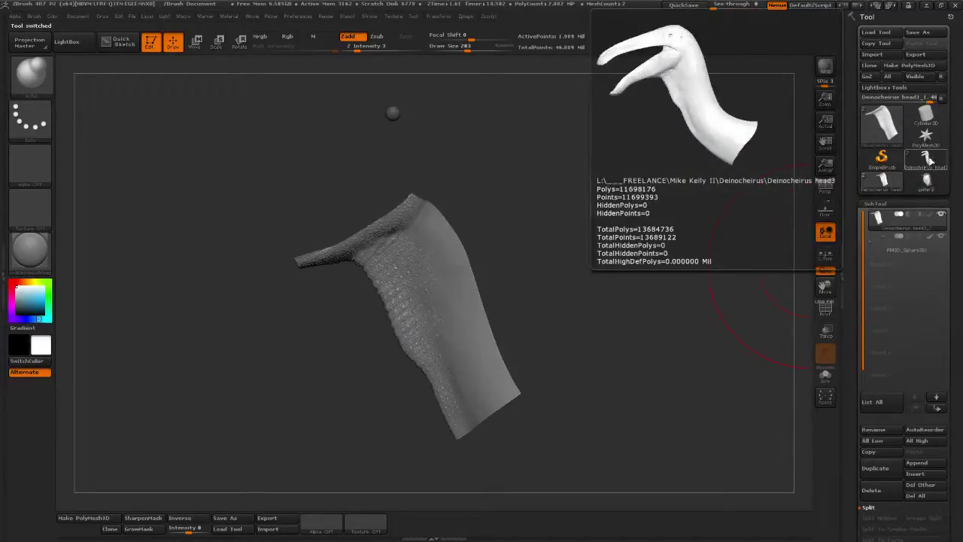
pyautogui.click(907, 249)
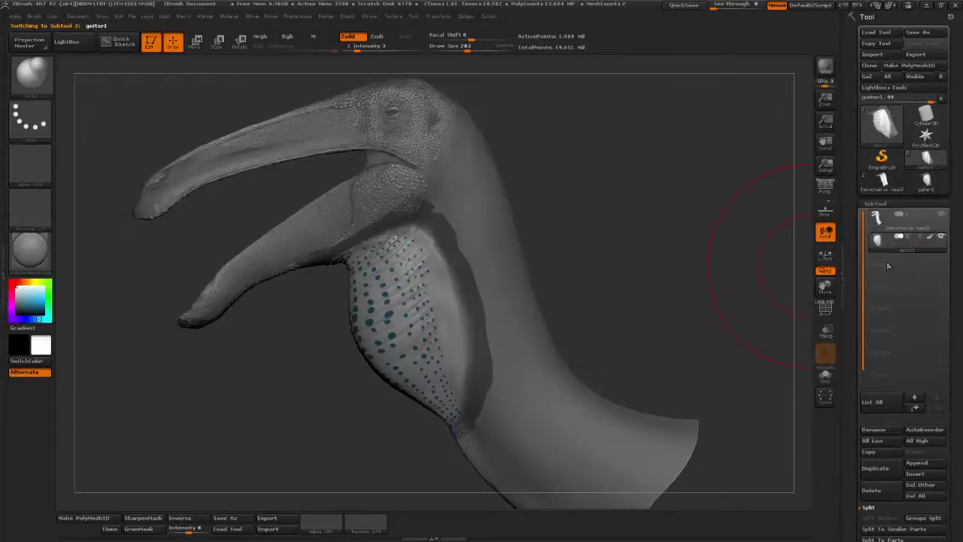
# Set the draw size to 378 and broadly inflate the goiter against the neck, undoing the last stroke
pyautogui.moveTo(596, 258); pyautogui.dragTo(552, 142)
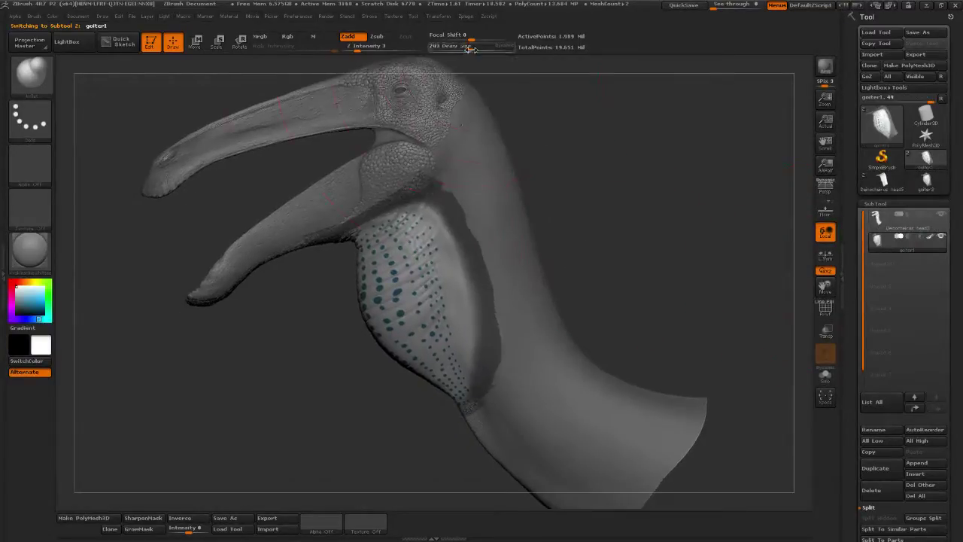
pyautogui.keyDown('alt'); pyautogui.moveTo(587, 188); pyautogui.dragTo(579, 167); pyautogui.keyUp('alt')
pyautogui.moveTo(490, 51); pyautogui.dragTo(480, 51)
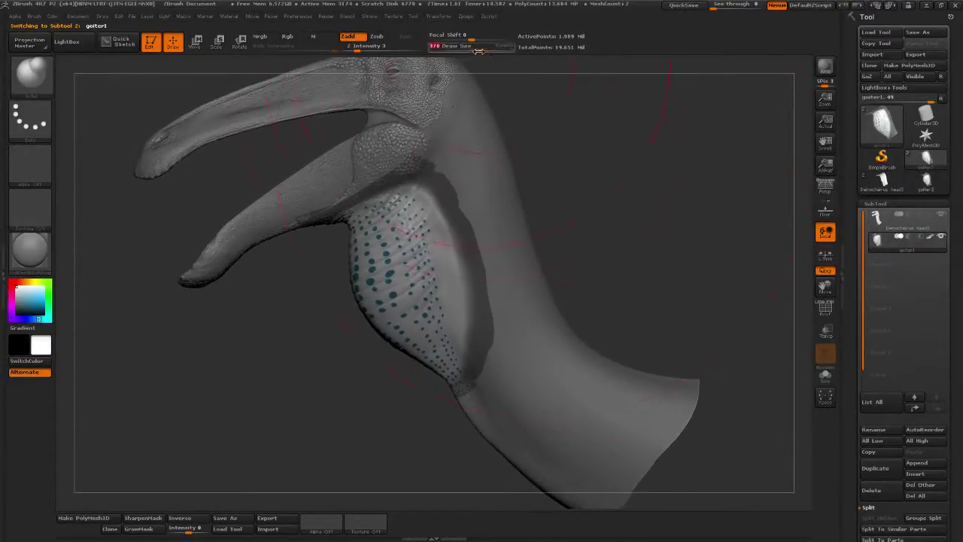
pyautogui.moveTo(555, 149); pyautogui.dragTo(99, 99)
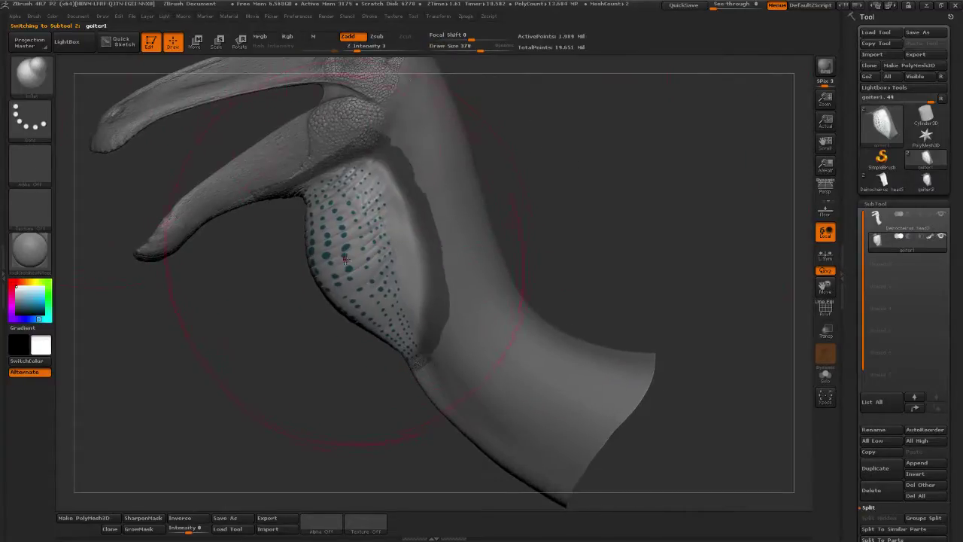
pyautogui.moveTo(325, 266)
pyautogui.mouseDown()
pyautogui.moveTo(320, 279)
pyautogui.moveTo(335, 301)
pyautogui.moveTo(324, 286)
pyautogui.moveTo(341, 247)
pyautogui.mouseUp()
pyautogui.moveTo(293, 343); pyautogui.dragTo(394, 333)
pyautogui.hotkey('ctrl', 'z')
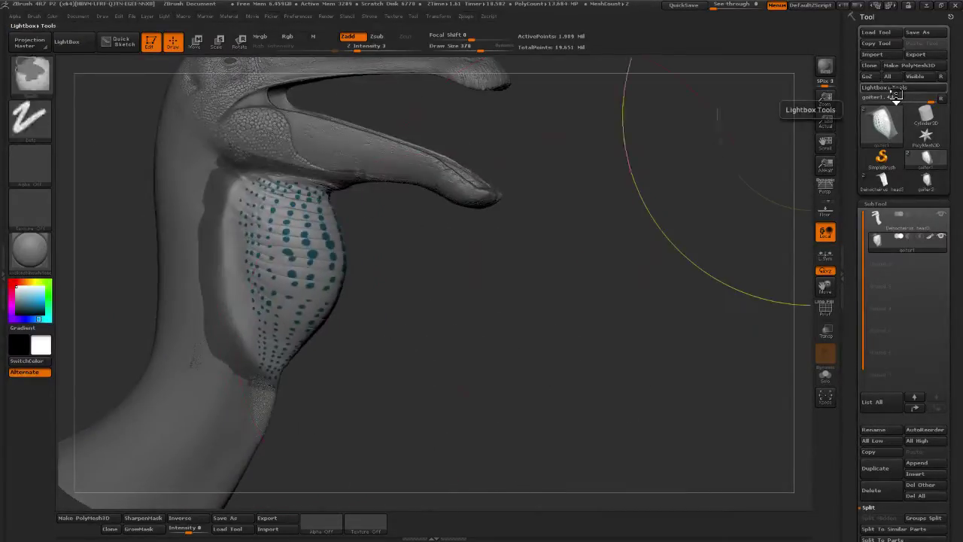
# Collapse the tool settings tray to widen the sculpting canvas
pyautogui.scroll(-3, 891, 328)
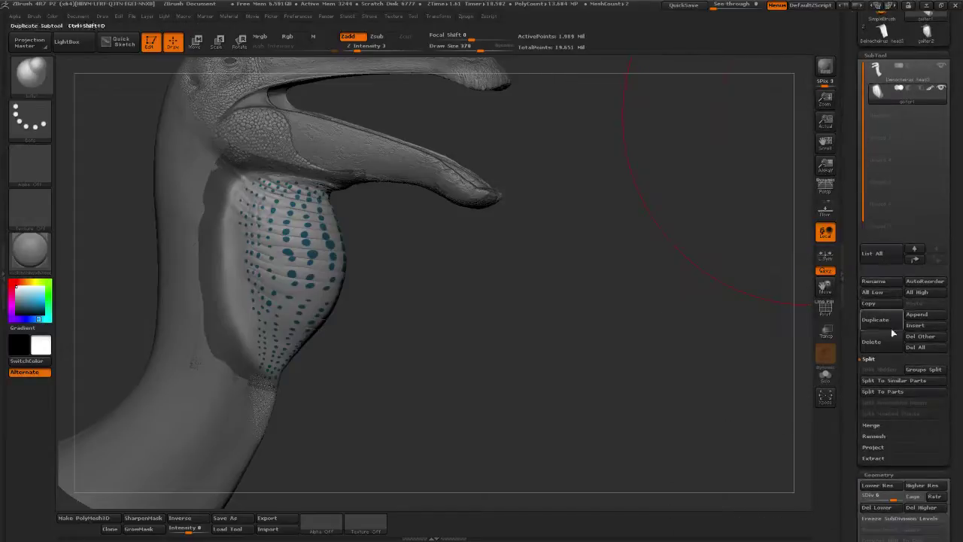
pyautogui.click(843, 415)
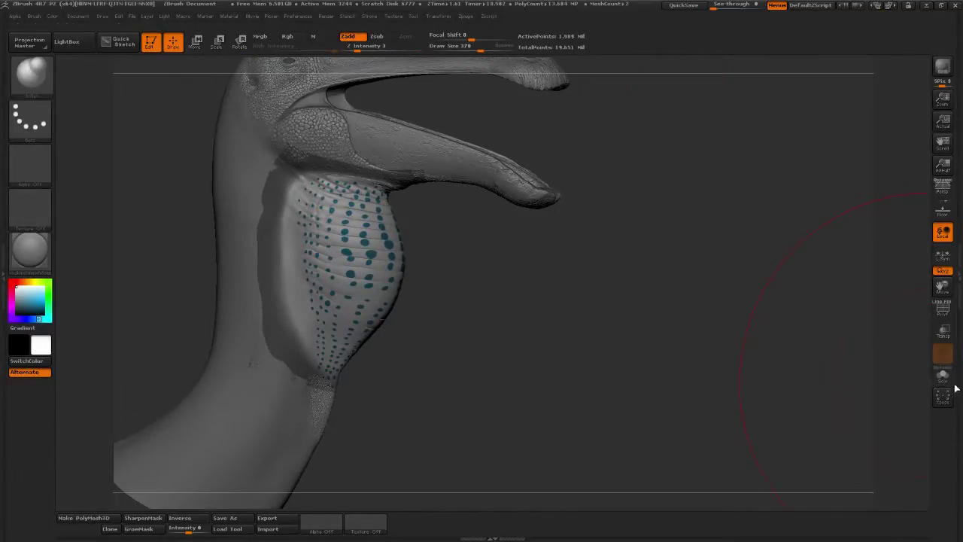
# Reopen the tool settings tray and lower the goiter's geometry to subdivision level 4
pyautogui.click(958, 380)
pyautogui.scroll(-1, 862, 393)
pyautogui.scroll(-5, 858, 392)
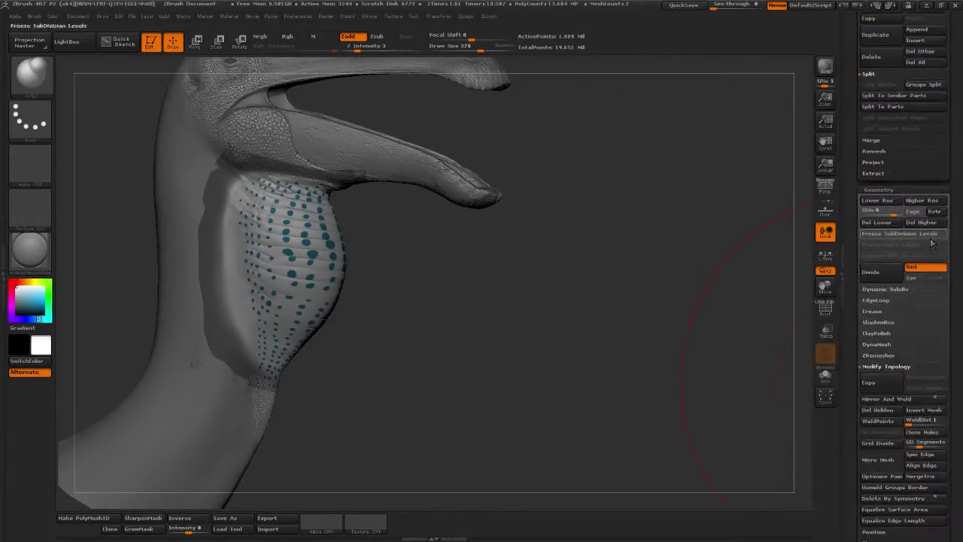
pyautogui.moveTo(885, 213); pyautogui.dragTo(719, 231)
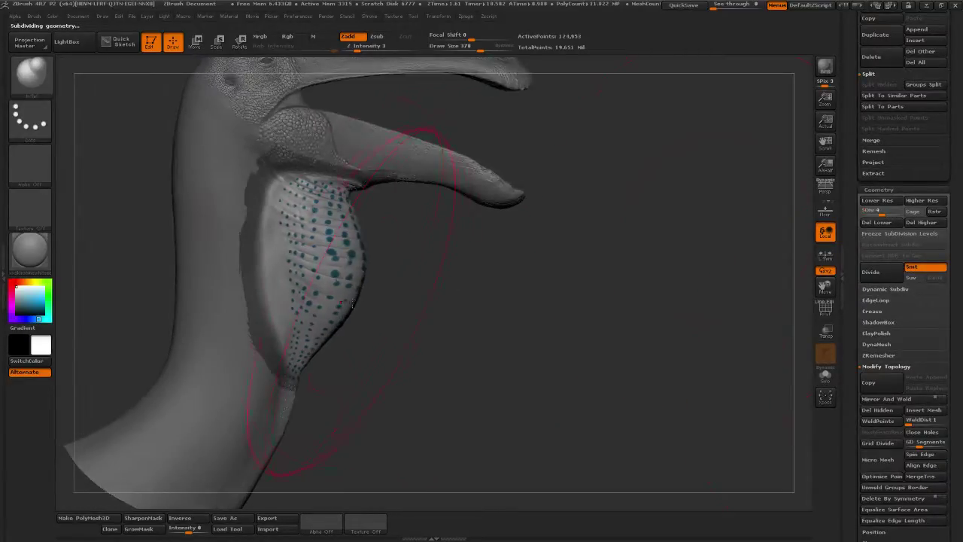
# Switch to the Move brush, reduce the draw size and pull the goiter's lower end outward from the neck
pyautogui.click(30, 73)
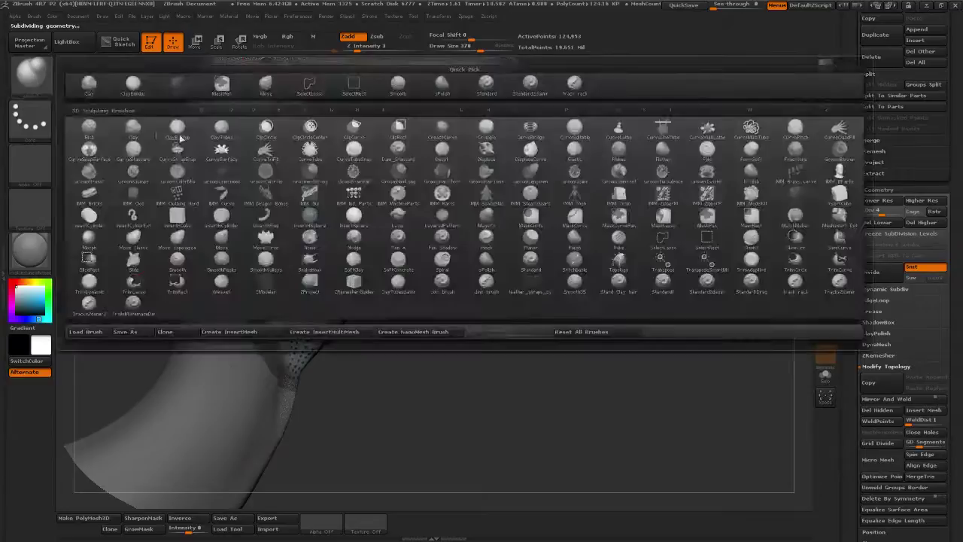
pyautogui.click(269, 89)
pyautogui.moveTo(411, 276); pyautogui.dragTo(510, 129)
pyautogui.press('b')
pyautogui.press('m')
pyautogui.press('v')
pyautogui.click(482, 49)
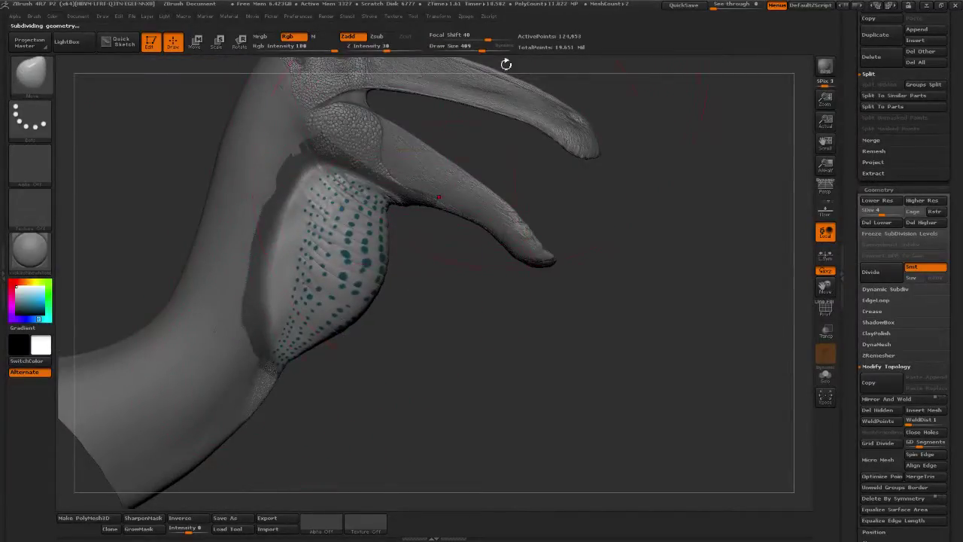
pyautogui.click(475, 48)
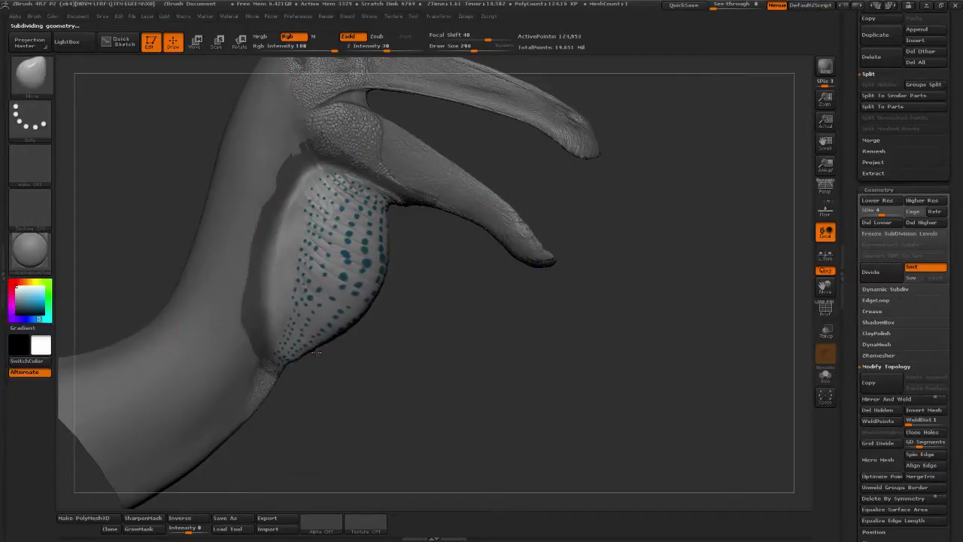
pyautogui.moveTo(357, 357); pyautogui.dragTo(366, 422)
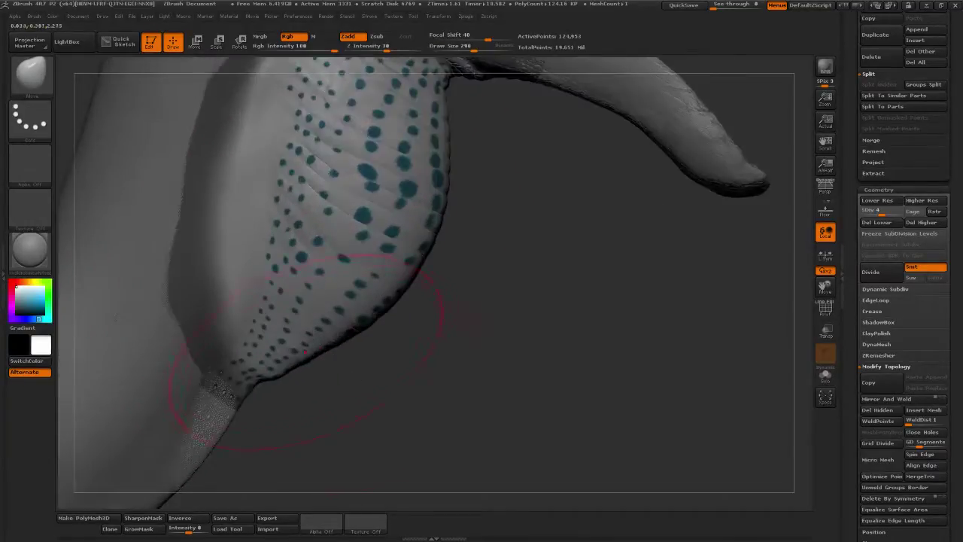
pyautogui.moveTo(305, 354)
pyautogui.mouseDown()
pyautogui.moveTo(284, 362)
pyautogui.moveTo(298, 356)
pyautogui.mouseUp()
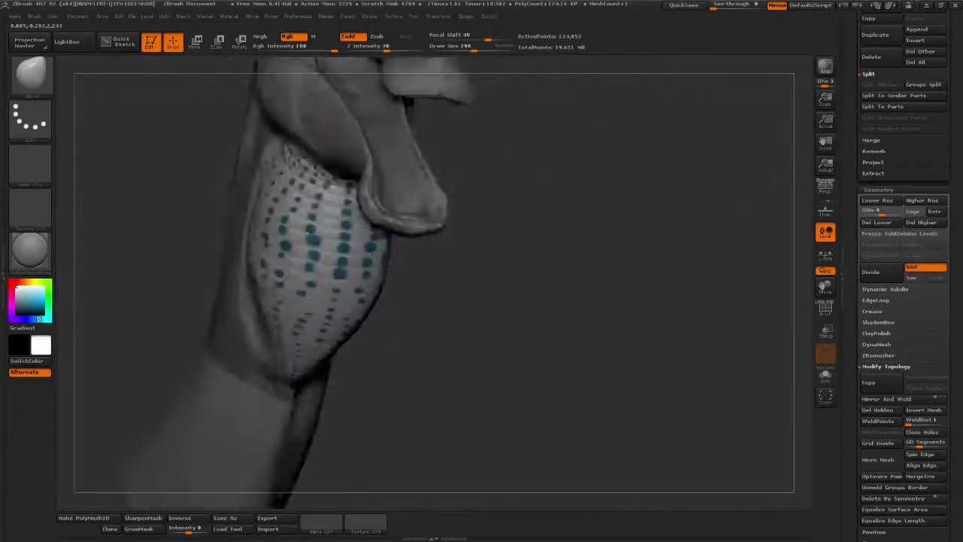
# Set the draw size to 155 and pull the goiter's lower end into a fuller, hanging bulge
pyautogui.moveTo(561, 331)
pyautogui.mouseDown()
pyautogui.moveTo(331, 338)
pyautogui.moveTo(363, 357)
pyautogui.moveTo(399, 360)
pyautogui.moveTo(350, 356)
pyautogui.mouseUp()
pyautogui.click(468, 51)
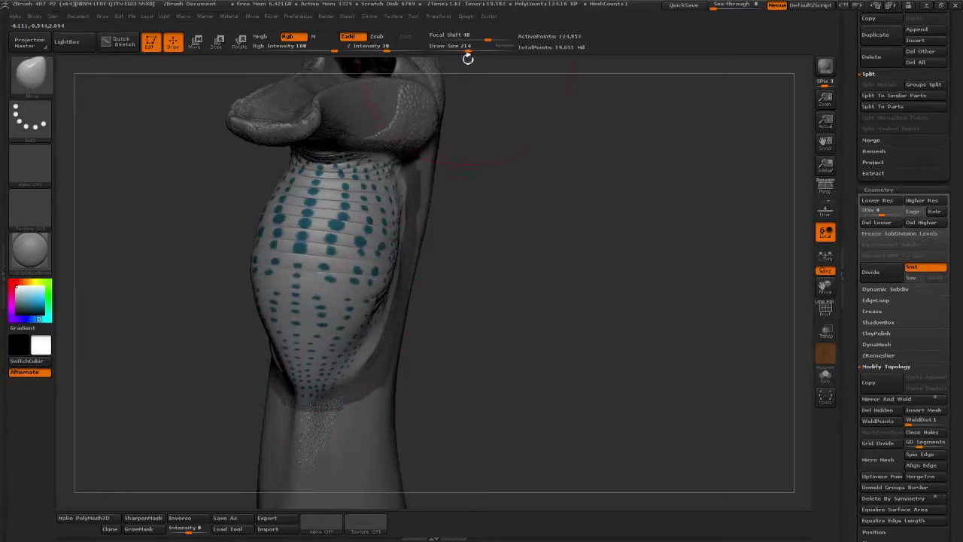
pyautogui.moveTo(467, 52); pyautogui.dragTo(461, 52)
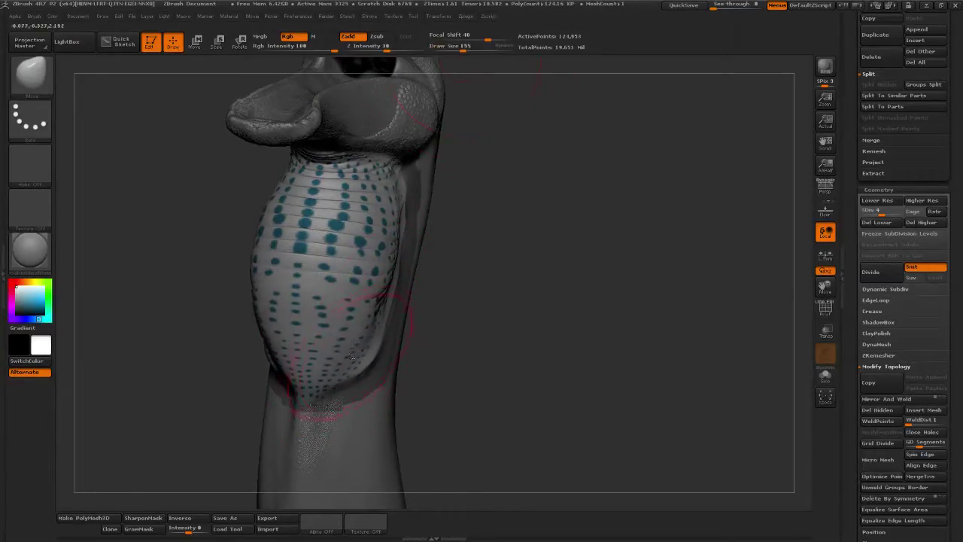
pyautogui.moveTo(425, 303)
pyautogui.mouseDown()
pyautogui.moveTo(467, 287)
pyautogui.moveTo(427, 300)
pyautogui.mouseUp()
pyautogui.keyDown('alt'); pyautogui.moveTo(540, 288); pyautogui.dragTo(539, 320); pyautogui.keyUp('alt')
pyautogui.moveTo(352, 333)
pyautogui.mouseDown()
pyautogui.moveTo(341, 336)
pyautogui.moveTo(334, 384)
pyautogui.moveTo(326, 339)
pyautogui.moveTo(337, 293)
pyautogui.moveTo(376, 222)
pyautogui.moveTo(387, 228)
pyautogui.mouseUp()
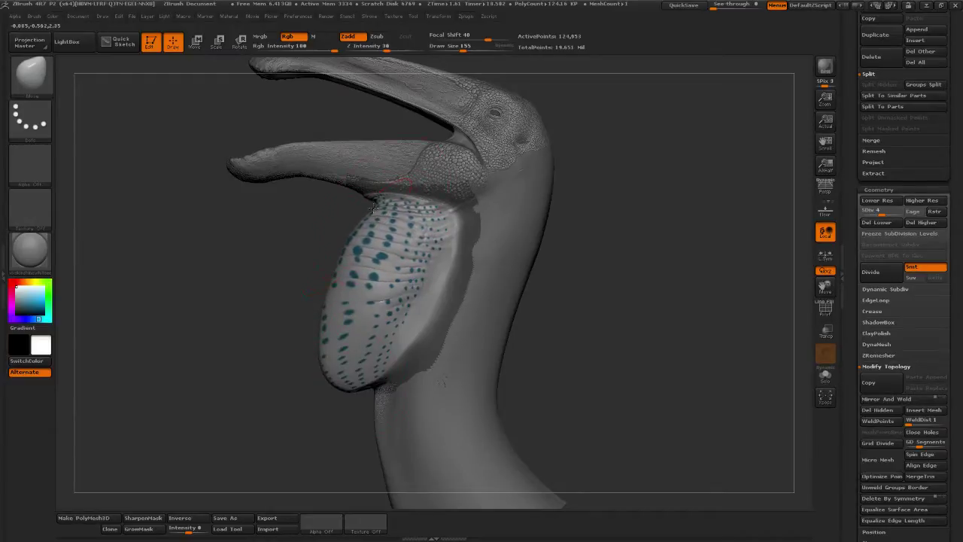
# Reshape the goiter's upper front edge where it meets the underside of the lower jaw
pyautogui.keyDown('ctrl'); pyautogui.moveTo(387, 227); pyautogui.dragTo(387, 279, button='right'); pyautogui.keyUp('ctrl')
pyautogui.moveTo(386, 216); pyautogui.dragTo(393, 211)
pyautogui.moveTo(372, 189)
pyautogui.mouseDown(button='right')
pyautogui.moveTo(407, 197)
pyautogui.moveTo(380, 194)
pyautogui.mouseUp(button='right')
pyautogui.moveTo(377, 201); pyautogui.dragTo(382, 198)
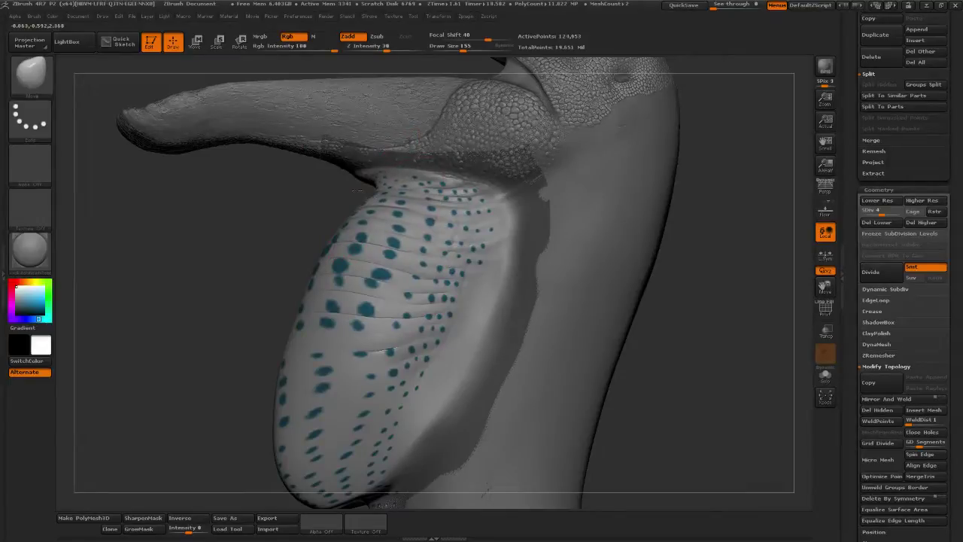
pyautogui.moveTo(316, 197); pyautogui.dragTo(365, 202, button='right')
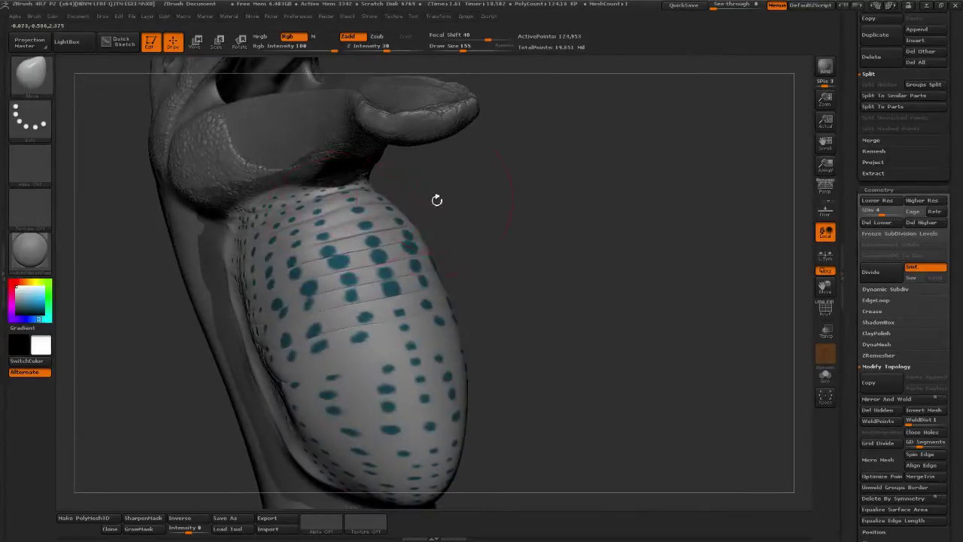
pyautogui.moveTo(437, 198); pyautogui.dragTo(326, 202)
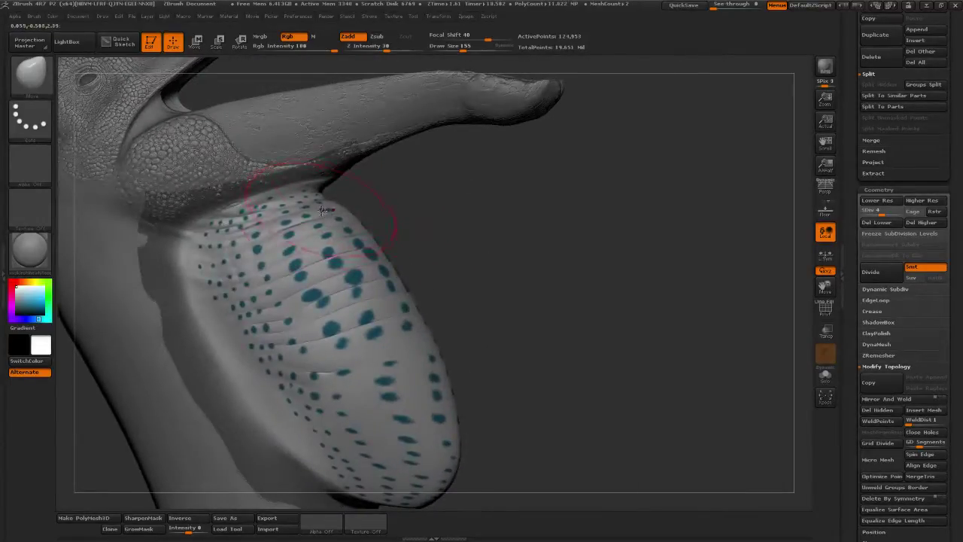
pyautogui.moveTo(514, 265)
pyautogui.keyDown('alt'); pyautogui.mouseDown()
pyautogui.moveTo(484, 267)
pyautogui.moveTo(479, 181)
pyautogui.mouseUp(); pyautogui.keyUp('alt')
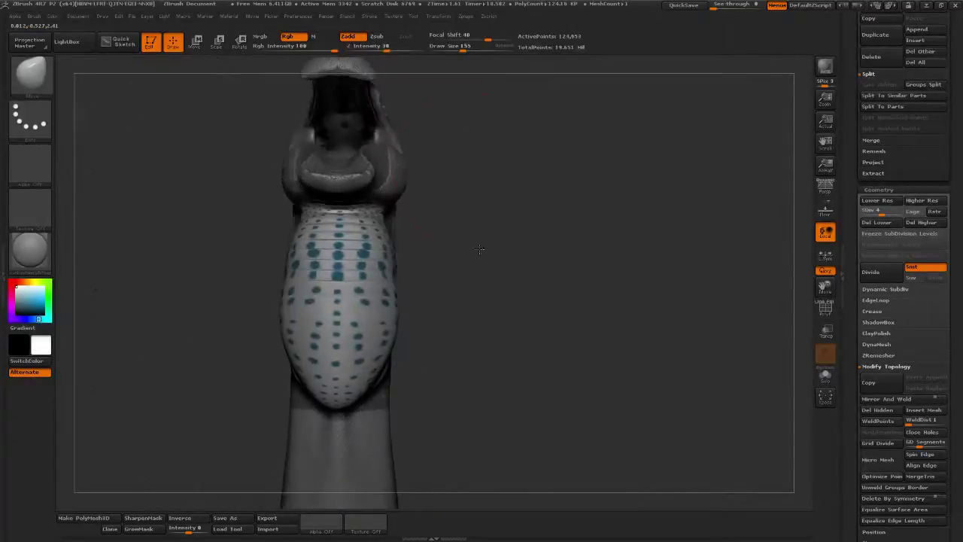
# Widen the upper side of the goiter with a large brush, refining its edge at draw size 155
pyautogui.moveTo(417, 268); pyautogui.dragTo(367, 265)
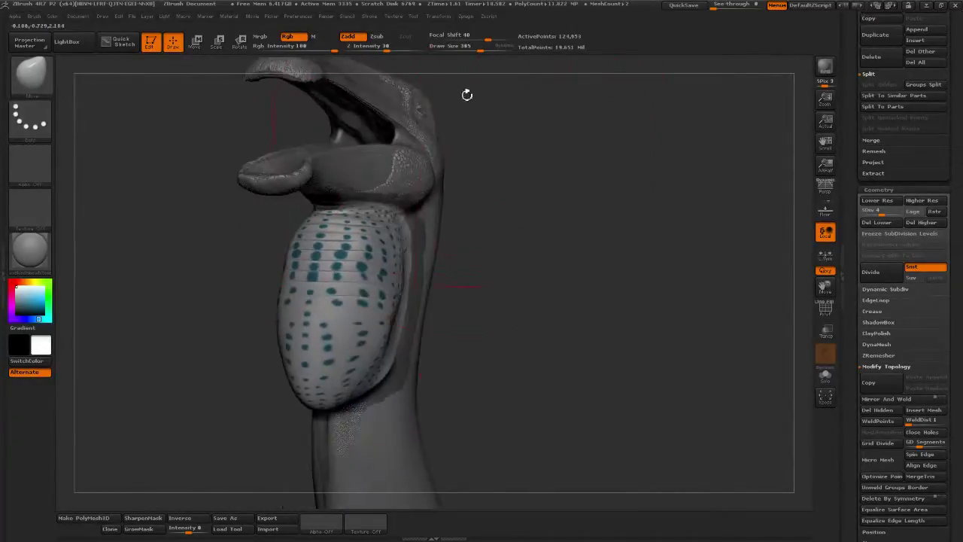
pyautogui.moveTo(471, 49); pyautogui.dragTo(480, 50)
pyautogui.moveTo(404, 263)
pyautogui.mouseDown()
pyautogui.moveTo(421, 265)
pyautogui.moveTo(412, 263)
pyautogui.mouseUp()
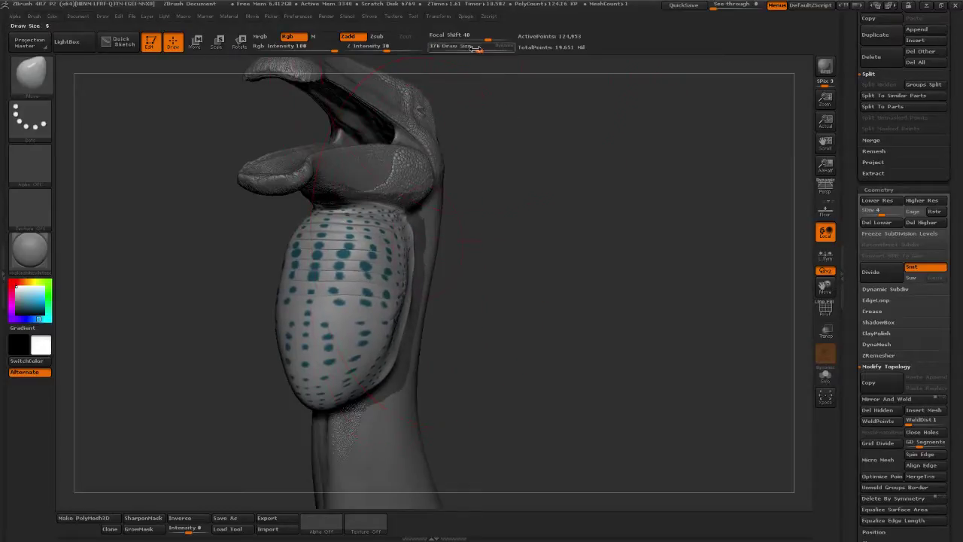
pyautogui.moveTo(479, 50); pyautogui.dragTo(463, 50)
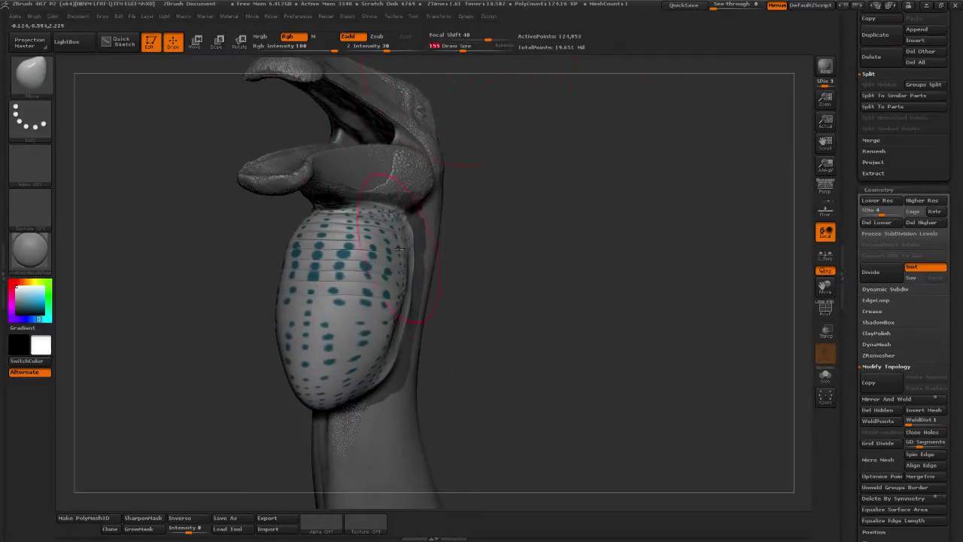
pyautogui.moveTo(405, 254); pyautogui.dragTo(411, 254)
pyautogui.moveTo(406, 289); pyautogui.dragTo(412, 287)
# Set the draw size to 232, widen the goiter's sides and round out its tapered lower end
pyautogui.moveTo(466, 143); pyautogui.dragTo(505, 146)
pyautogui.moveTo(463, 50); pyautogui.dragTo(469, 49)
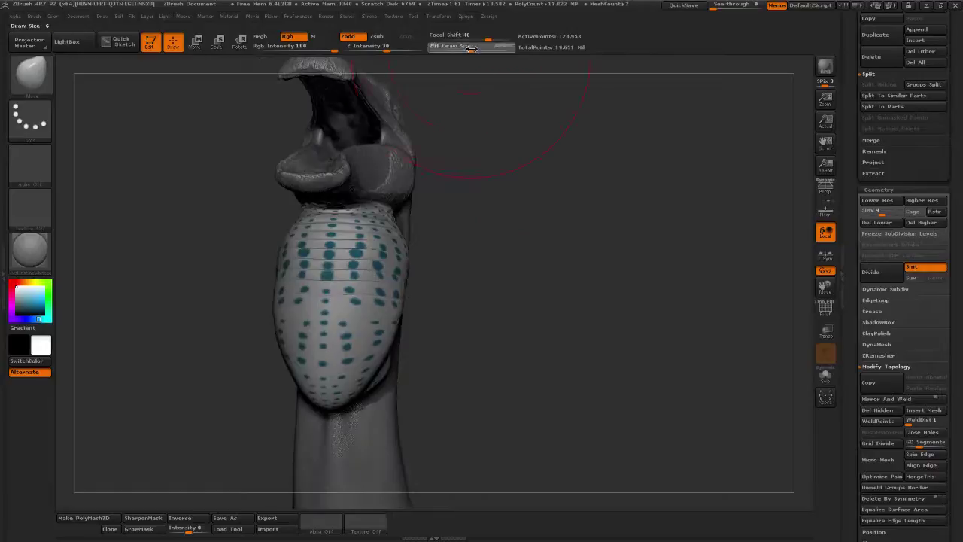
pyautogui.moveTo(406, 295); pyautogui.dragTo(426, 299)
pyautogui.moveTo(399, 336)
pyautogui.mouseDown()
pyautogui.moveTo(408, 350)
pyautogui.moveTo(393, 367)
pyautogui.mouseUp()
pyautogui.keyDown('alt'); pyautogui.moveTo(480, 307); pyautogui.dragTo(486, 352); pyautogui.keyUp('alt')
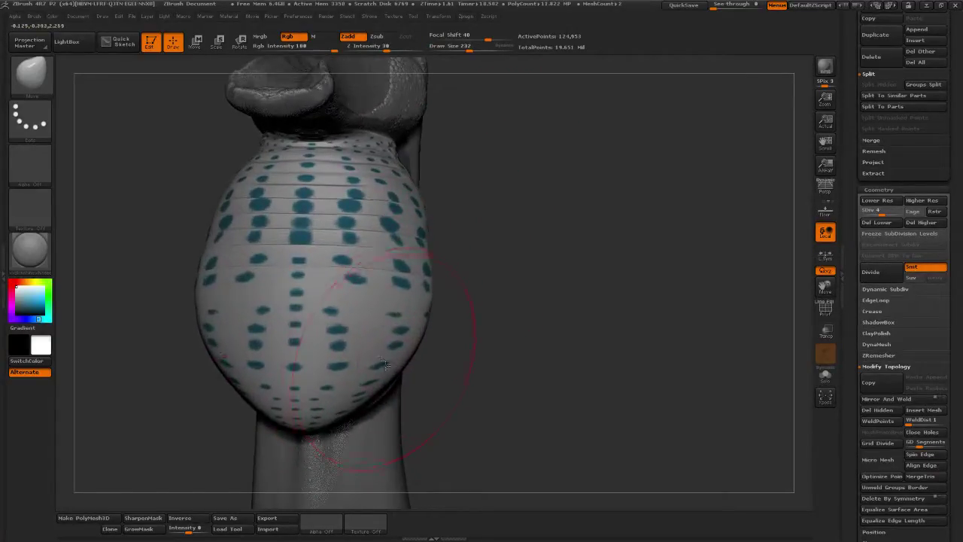
pyautogui.moveTo(396, 376)
pyautogui.mouseDown()
pyautogui.moveTo(404, 381)
pyautogui.moveTo(389, 394)
pyautogui.mouseUp()
pyautogui.moveTo(366, 399); pyautogui.dragTo(323, 412)
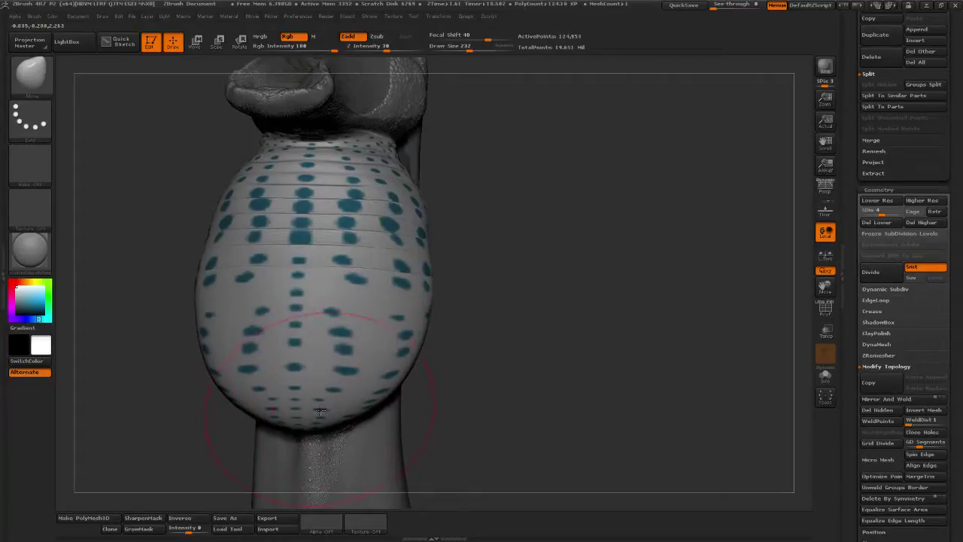
# Smooth the horizontal folds across the goiter's front and pull the front forward into a larger bulge
pyautogui.moveTo(388, 374)
pyautogui.keyDown('shift'); pyautogui.mouseDown()
pyautogui.moveTo(377, 232)
pyautogui.moveTo(360, 207)
pyautogui.mouseUp(); pyautogui.keyUp('shift')
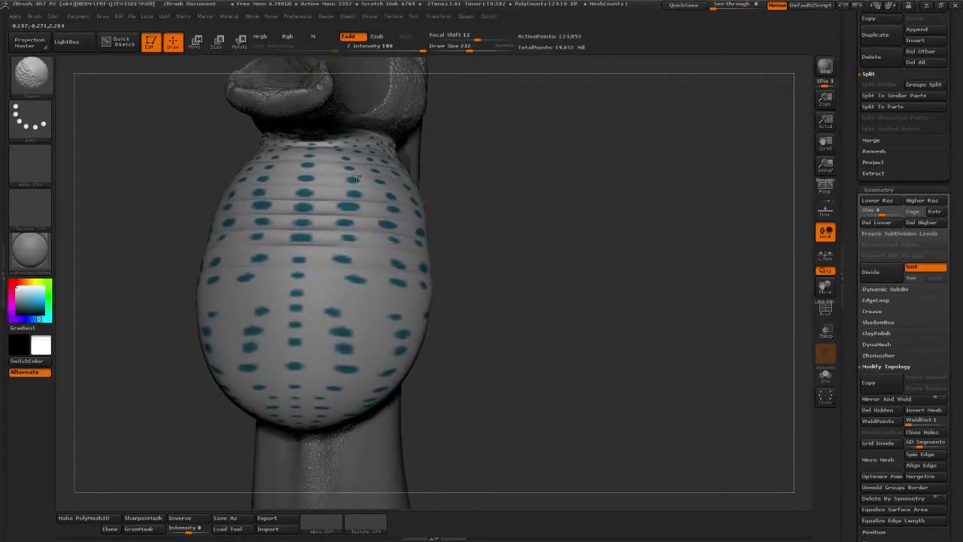
pyautogui.moveTo(474, 197)
pyautogui.mouseDown()
pyautogui.moveTo(547, 236)
pyautogui.moveTo(699, 265)
pyautogui.moveTo(600, 260)
pyautogui.mouseUp()
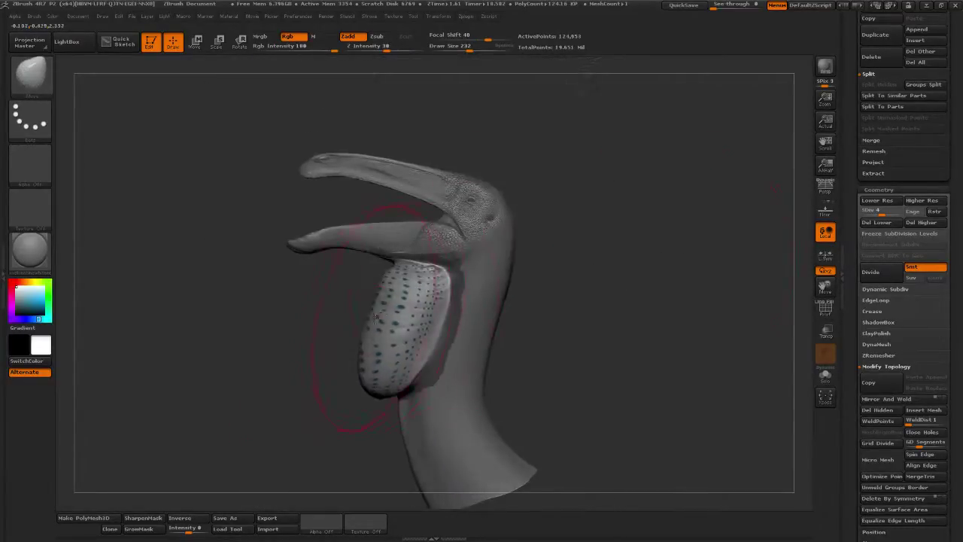
pyautogui.moveTo(375, 321); pyautogui.dragTo(352, 322)
pyautogui.moveTo(586, 311); pyautogui.dragTo(617, 315)
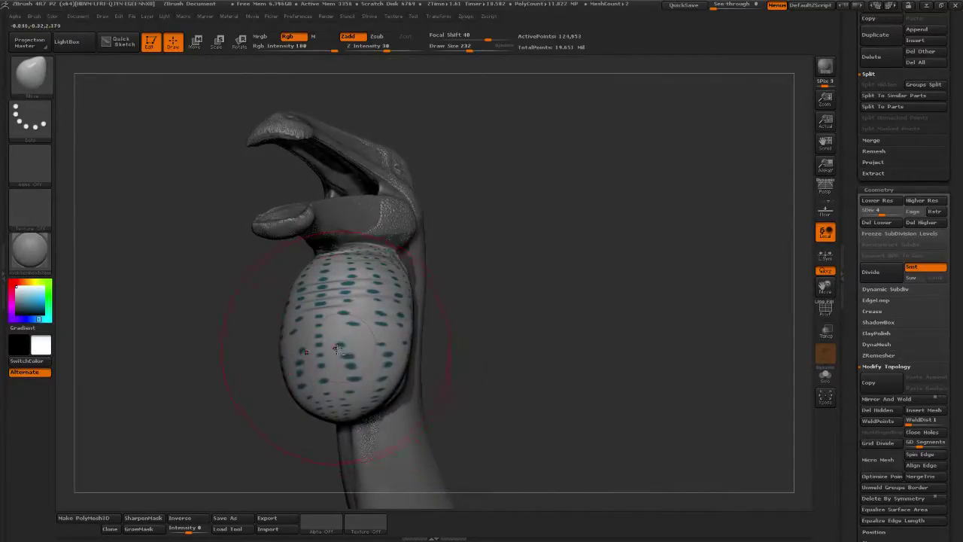
pyautogui.moveTo(584, 319)
pyautogui.mouseDown()
pyautogui.moveTo(543, 310)
pyautogui.moveTo(566, 324)
pyautogui.mouseUp()
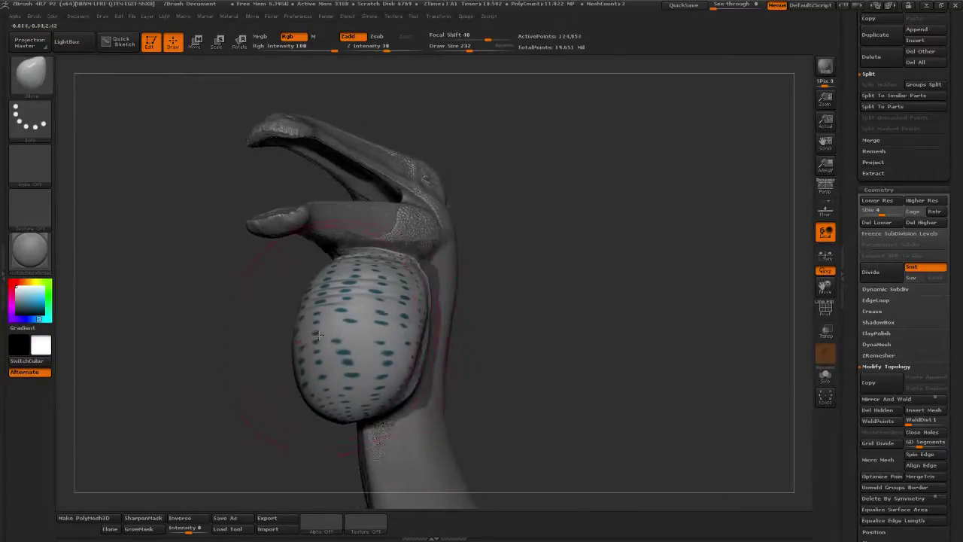
pyautogui.moveTo(325, 332)
pyautogui.mouseDown()
pyautogui.moveTo(447, 316)
pyautogui.moveTo(306, 380)
pyautogui.mouseUp()
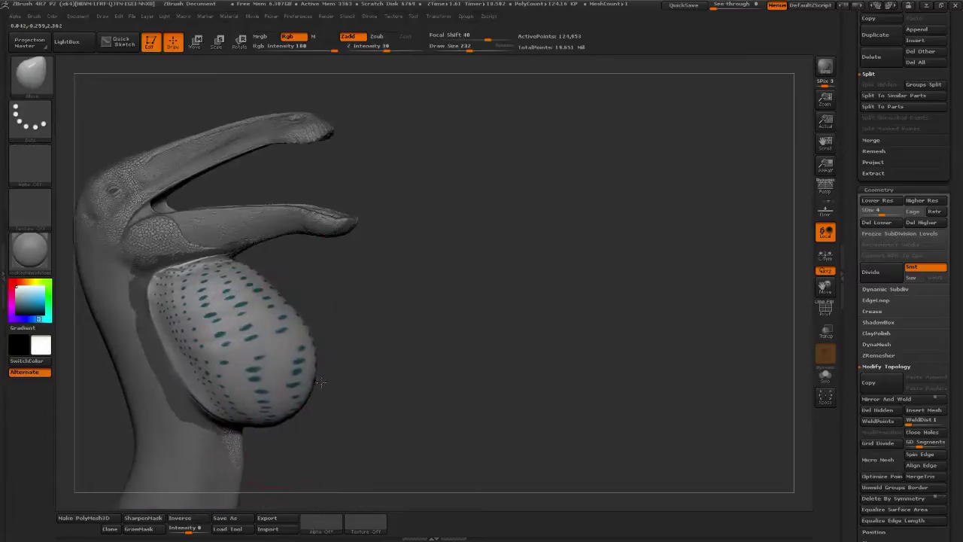
pyautogui.moveTo(323, 323)
pyautogui.mouseDown()
pyautogui.moveTo(351, 318)
pyautogui.moveTo(316, 302)
pyautogui.moveTo(366, 334)
pyautogui.mouseUp()
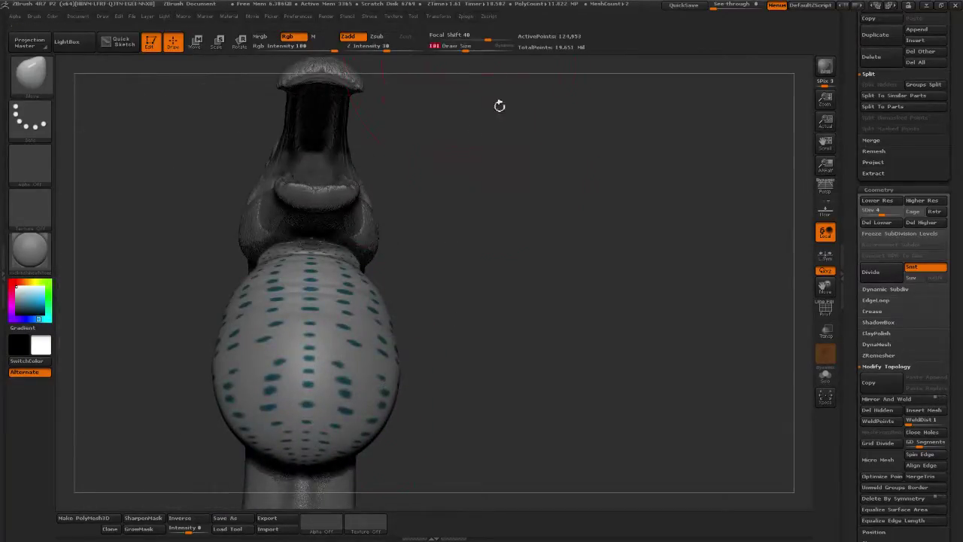
# Set the draw size to 181 and refine the goiter's rounded shape from below, the front and the side with the Move brush
pyautogui.moveTo(499, 103); pyautogui.dragTo(446, 304)
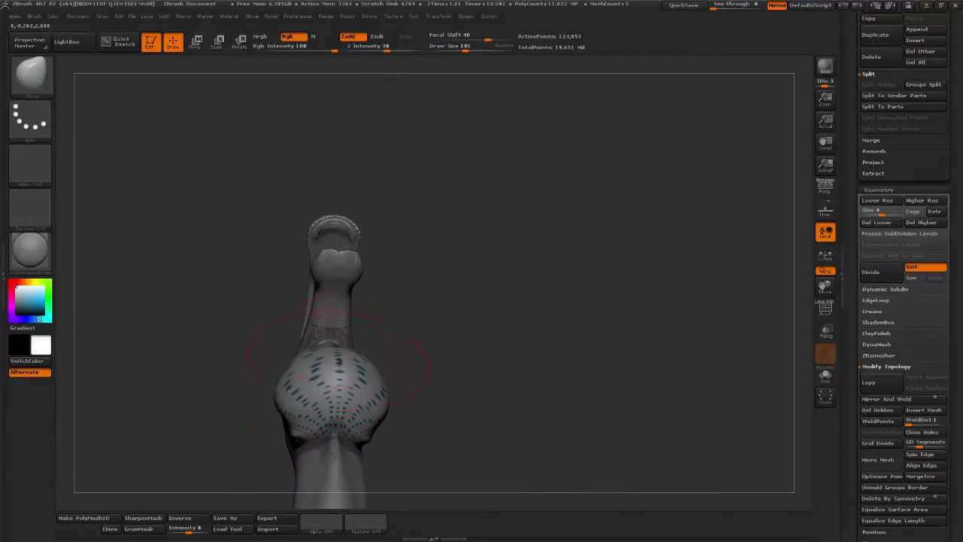
pyautogui.moveTo(459, 354); pyautogui.dragTo(386, 389)
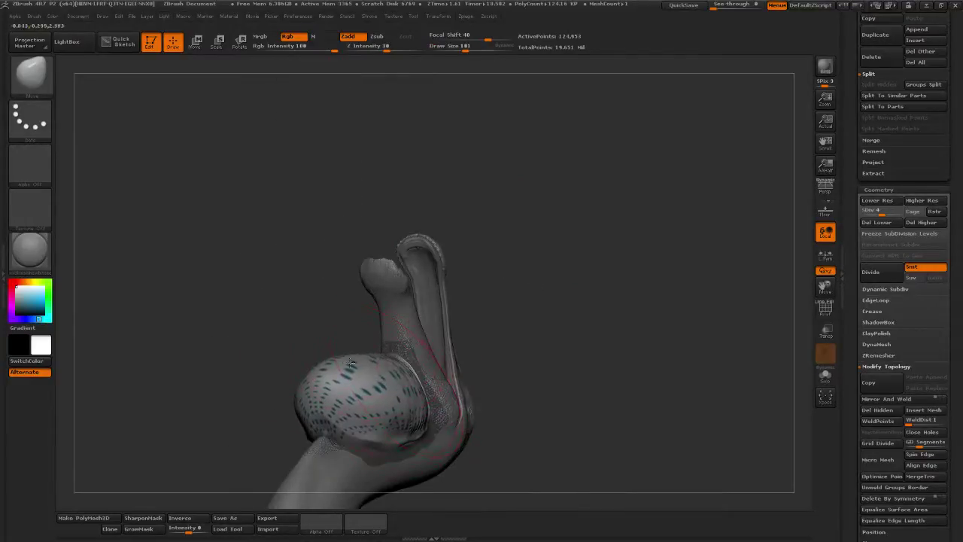
pyautogui.moveTo(483, 320)
pyautogui.mouseDown()
pyautogui.moveTo(611, 305)
pyautogui.moveTo(563, 361)
pyautogui.moveTo(414, 371)
pyautogui.moveTo(644, 325)
pyautogui.mouseUp()
pyautogui.press('b')
pyautogui.press('m')
pyautogui.press('v')
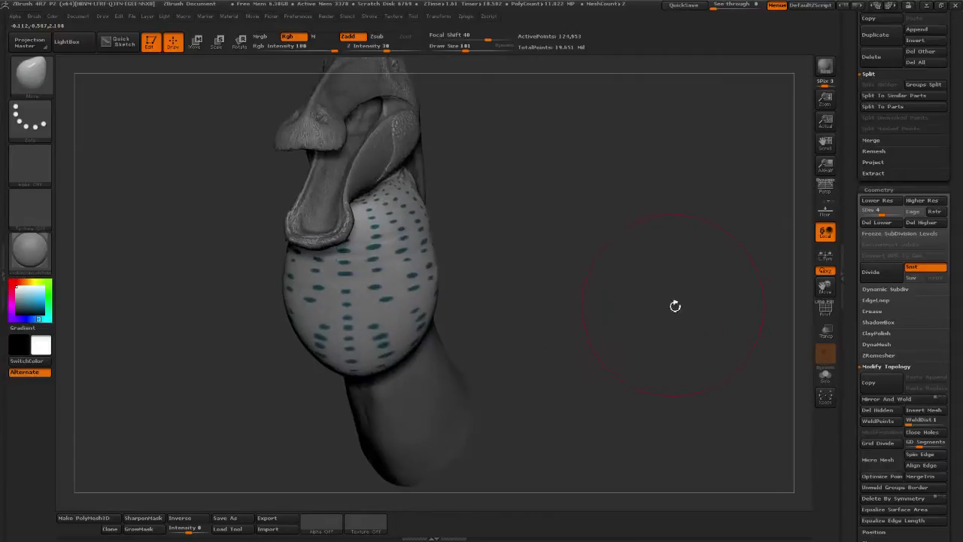
pyautogui.moveTo(574, 318); pyautogui.dragTo(576, 314)
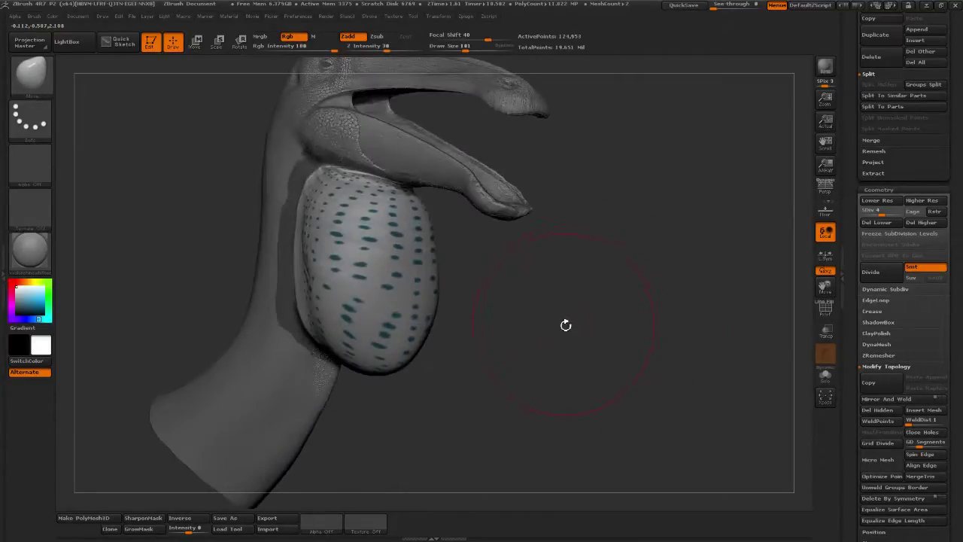
pyautogui.moveTo(527, 341)
pyautogui.mouseDown()
pyautogui.moveTo(507, 327)
pyautogui.moveTo(505, 282)
pyautogui.mouseUp()
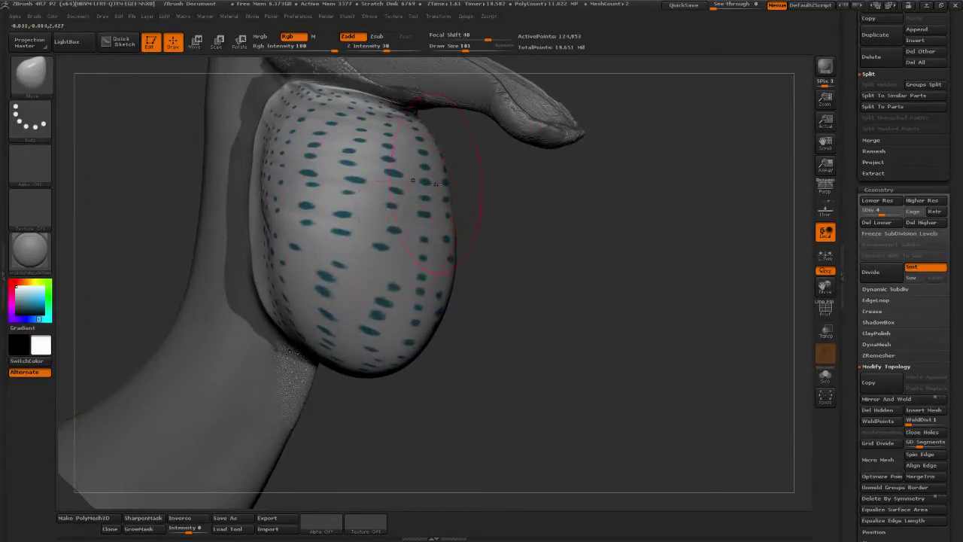
# Reduce the draw size to 126 and refine the contour of the goiter's side and lower end
pyautogui.moveTo(485, 132)
pyautogui.mouseDown()
pyautogui.moveTo(494, 131)
pyautogui.moveTo(472, 205)
pyautogui.moveTo(466, 188)
pyautogui.mouseUp()
pyautogui.click(464, 48)
pyautogui.click(461, 50)
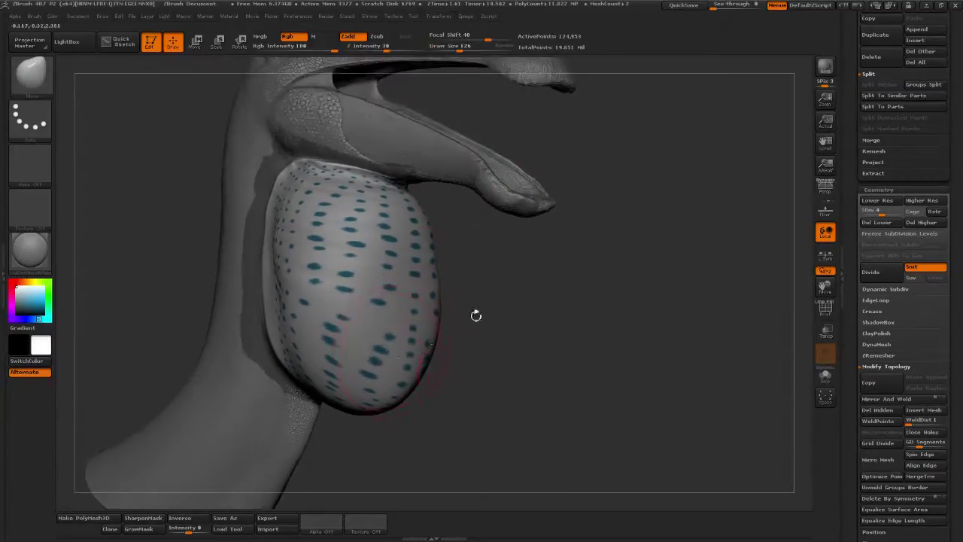
pyautogui.moveTo(475, 315)
pyautogui.mouseDown()
pyautogui.moveTo(474, 335)
pyautogui.moveTo(388, 376)
pyautogui.mouseUp()
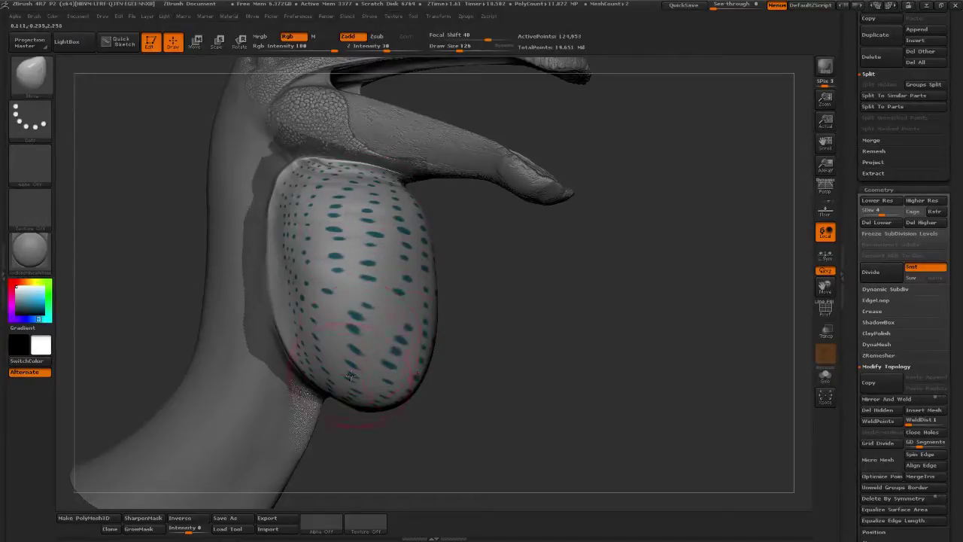
pyautogui.moveTo(489, 333)
pyautogui.mouseDown()
pyautogui.moveTo(441, 366)
pyautogui.moveTo(379, 368)
pyautogui.mouseUp()
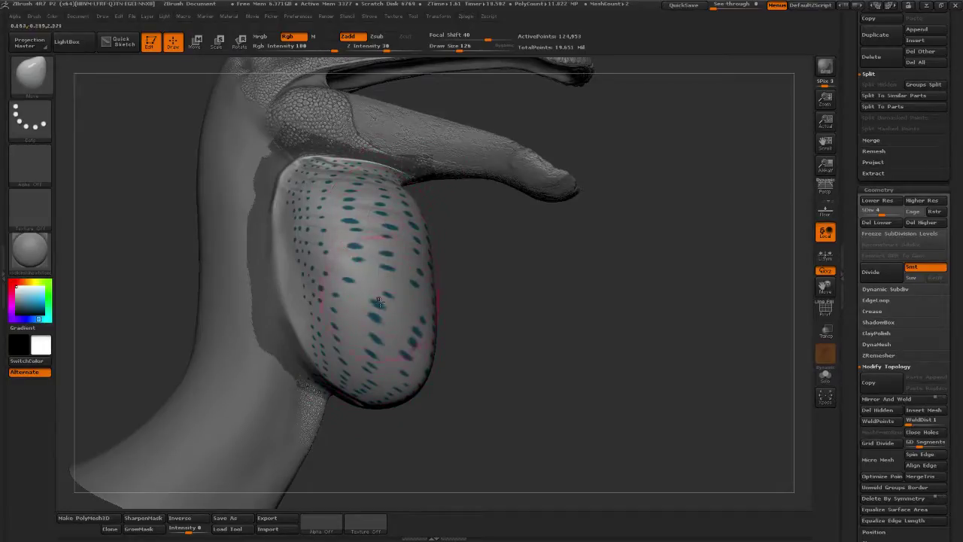
pyautogui.moveTo(563, 305); pyautogui.dragTo(543, 317)
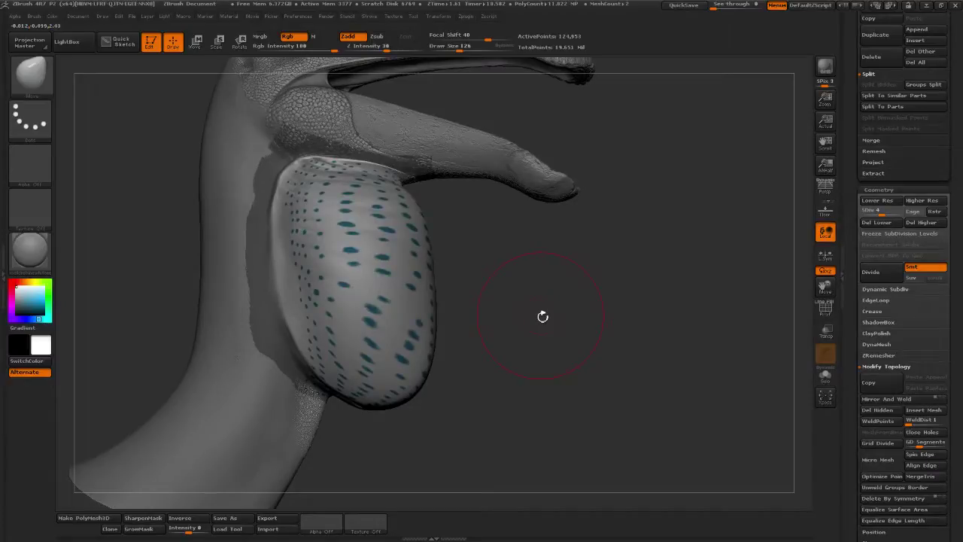
# Set the draw size to 257, pull the goiter's front edge outward and smooth its upper front surface
pyautogui.moveTo(464, 264)
pyautogui.mouseDown()
pyautogui.moveTo(552, 311)
pyautogui.moveTo(608, 198)
pyautogui.mouseUp()
pyautogui.moveTo(456, 50); pyautogui.dragTo(471, 49)
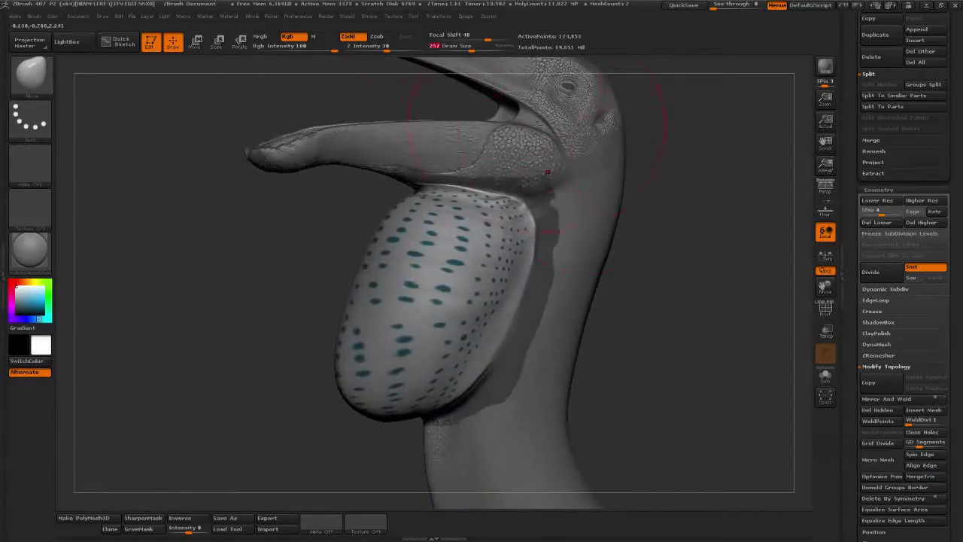
pyautogui.moveTo(629, 198); pyautogui.dragTo(643, 224)
pyautogui.press('b')
pyautogui.press('s')
pyautogui.press('t')
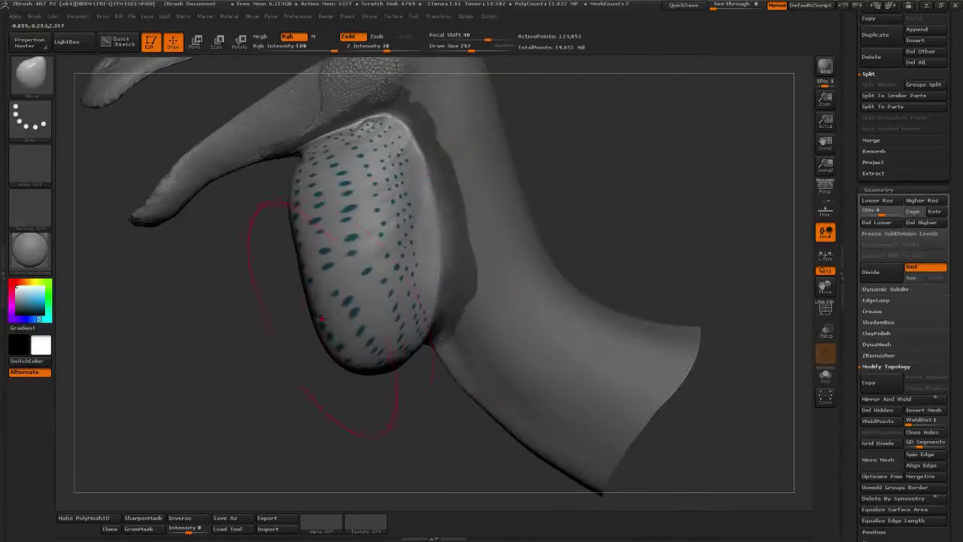
pyautogui.moveTo(322, 319); pyautogui.dragTo(299, 312)
pyautogui.moveTo(296, 260); pyautogui.dragTo(291, 255)
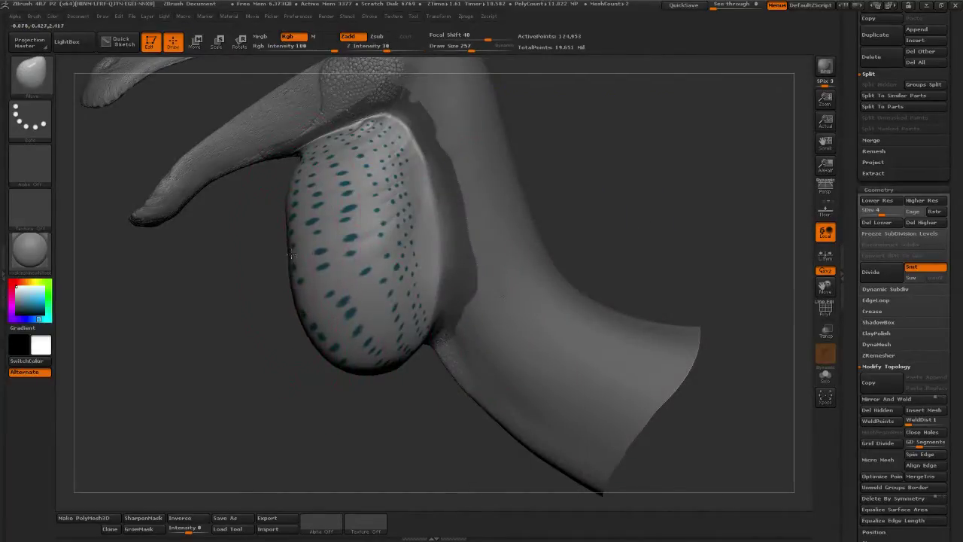
pyautogui.press('shift')
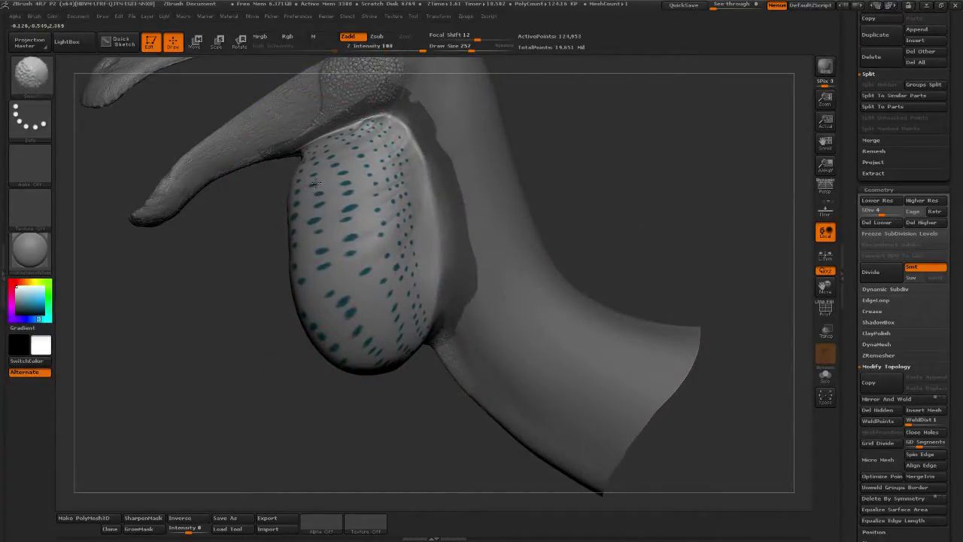
pyautogui.keyDown('shift'); pyautogui.moveTo(316, 184); pyautogui.dragTo(358, 128); pyautogui.keyUp('shift')
# Refine the goiter's overall roundness with the Move brush, adjusting its sides and lower front from the side and front views
pyautogui.moveTo(249, 320)
pyautogui.mouseDown()
pyautogui.moveTo(297, 314)
pyautogui.moveTo(402, 270)
pyautogui.moveTo(339, 279)
pyautogui.mouseUp()
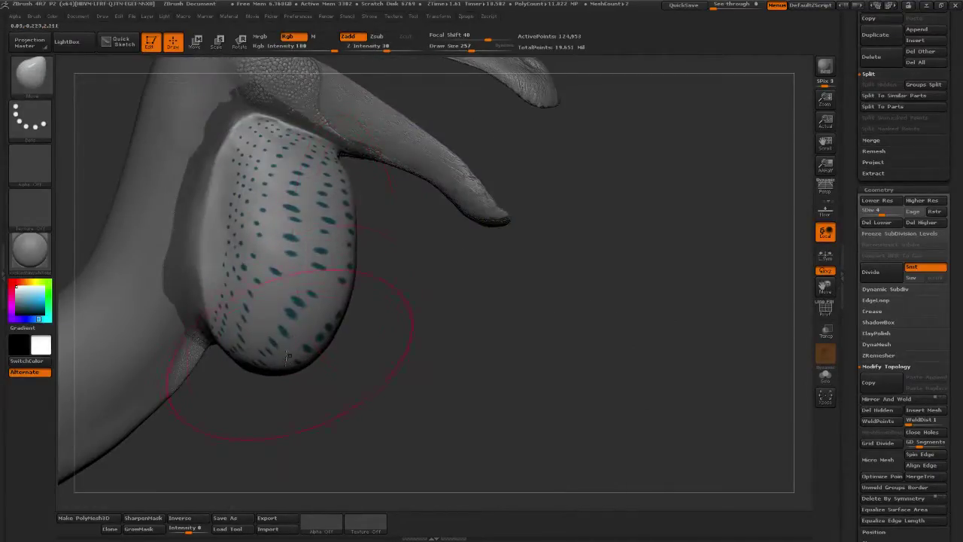
pyautogui.moveTo(386, 354)
pyautogui.keyDown('alt'); pyautogui.mouseDown()
pyautogui.moveTo(388, 332)
pyautogui.moveTo(340, 327)
pyautogui.moveTo(407, 318)
pyautogui.moveTo(426, 346)
pyautogui.moveTo(406, 312)
pyautogui.moveTo(397, 317)
pyautogui.moveTo(455, 319)
pyautogui.moveTo(408, 333)
pyautogui.mouseUp(); pyautogui.keyUp('alt')
pyautogui.moveTo(351, 402); pyautogui.dragTo(376, 385)
pyautogui.moveTo(369, 239)
pyautogui.mouseDown()
pyautogui.moveTo(375, 227)
pyautogui.moveTo(422, 286)
pyautogui.moveTo(479, 310)
pyautogui.moveTo(455, 307)
pyautogui.mouseUp()
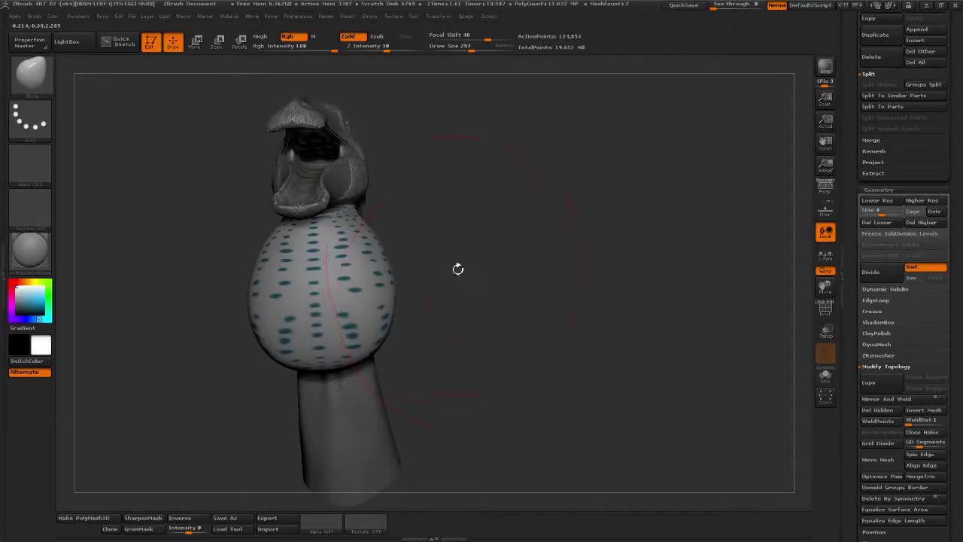
pyautogui.keyDown('shift'); pyautogui.moveTo(457, 269); pyautogui.dragTo(489, 292); pyautogui.keyUp('shift')
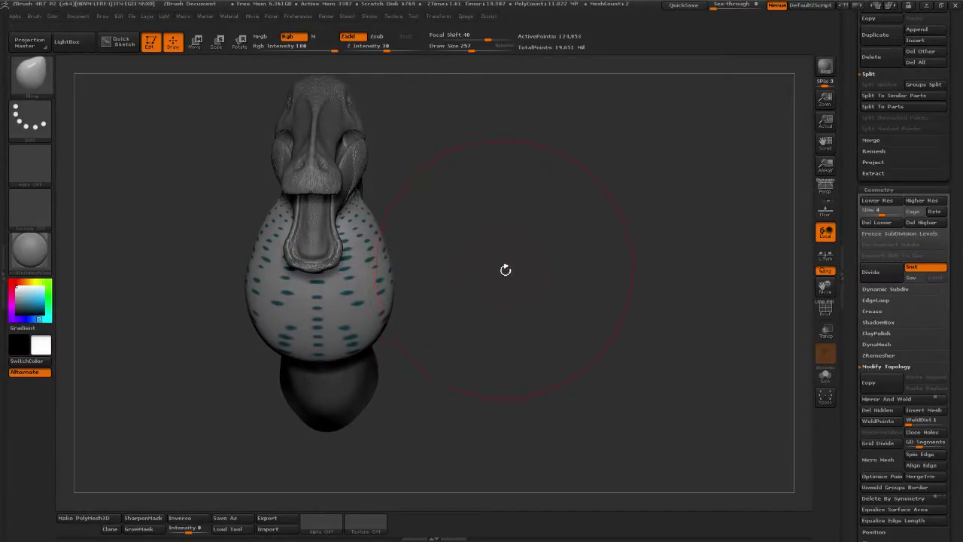
pyautogui.moveTo(501, 279)
pyautogui.mouseDown()
pyautogui.moveTo(506, 294)
pyautogui.moveTo(516, 286)
pyautogui.mouseUp()
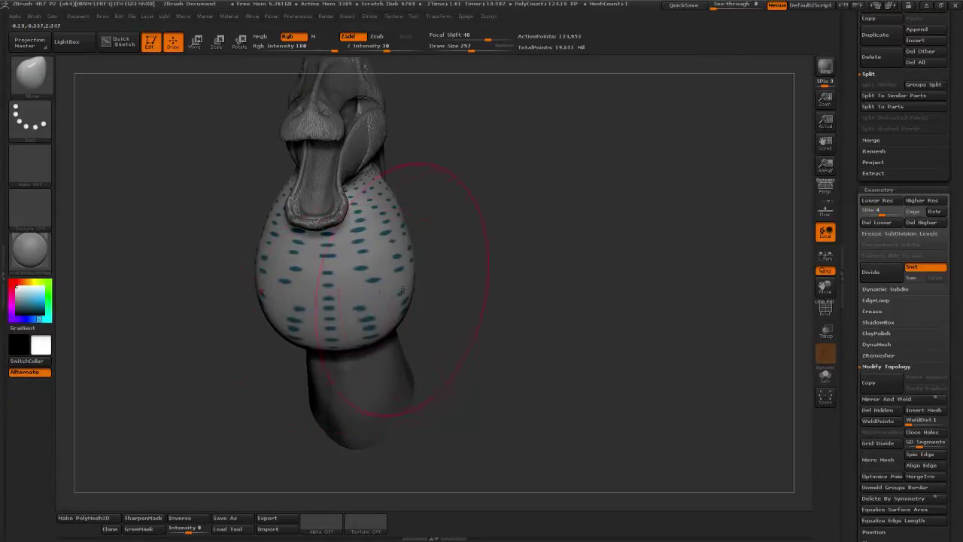
pyautogui.moveTo(422, 299); pyautogui.dragTo(396, 292)
pyautogui.moveTo(338, 304); pyautogui.dragTo(346, 310)
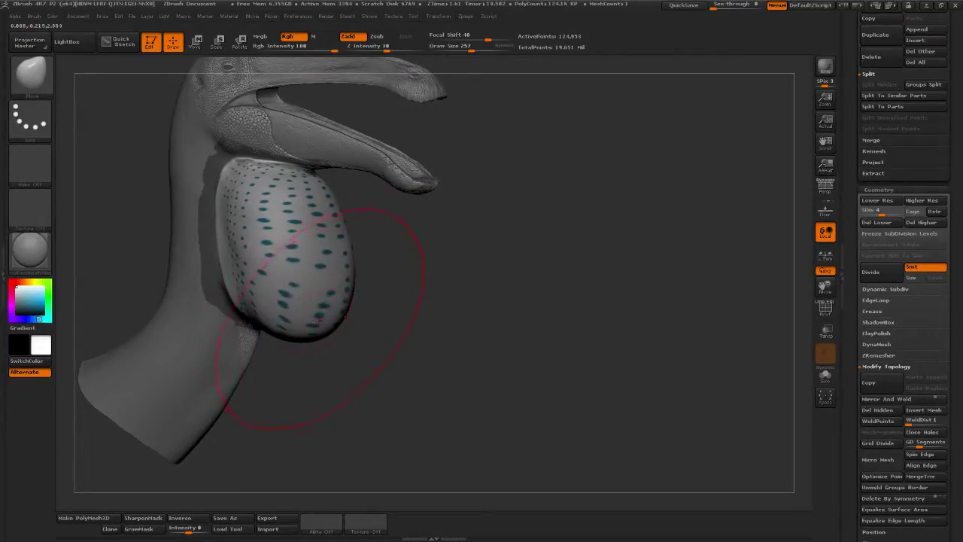
# Set the draw size to 181, smooth the goiter's side and upper surface, and adjust its rear side edge
pyautogui.click(452, 47)
pyautogui.write('101')
pyautogui.moveTo(405, 269); pyautogui.dragTo(411, 347, button='right')
pyautogui.keyDown('shift'); pyautogui.moveTo(221, 319); pyautogui.dragTo(227, 340); pyautogui.keyUp('shift')
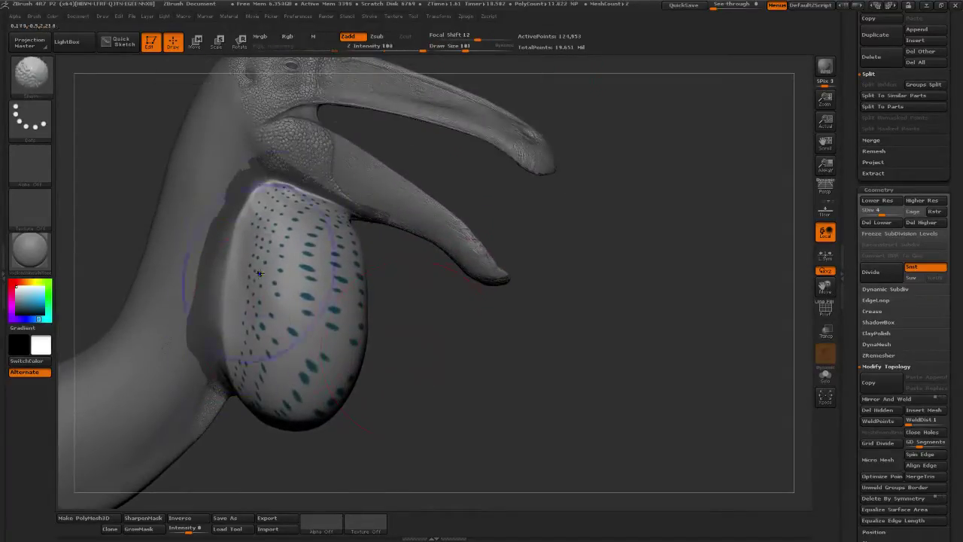
pyautogui.moveTo(434, 286); pyautogui.dragTo(365, 289)
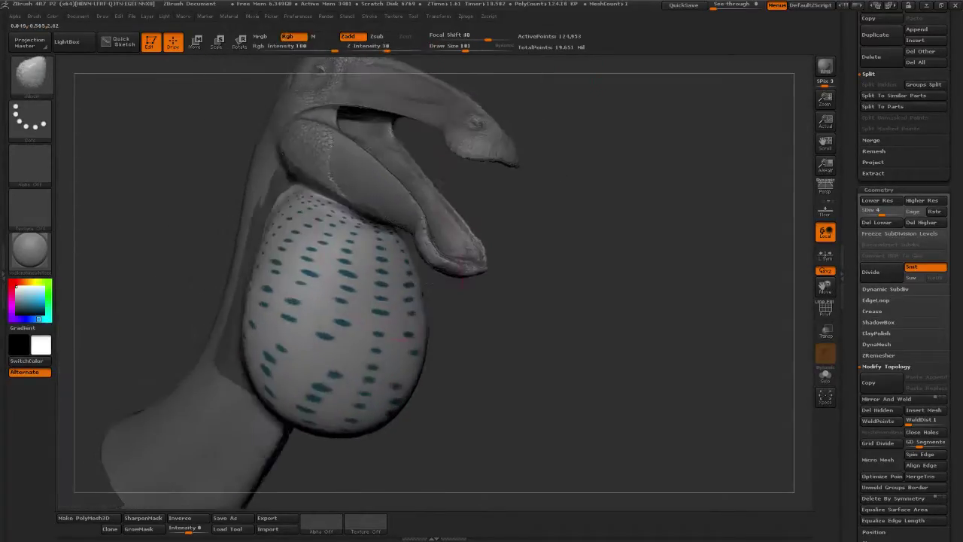
pyautogui.keyDown('shift'); pyautogui.moveTo(354, 240); pyautogui.dragTo(379, 247); pyautogui.keyUp('shift')
pyautogui.moveTo(540, 287)
pyautogui.mouseDown()
pyautogui.moveTo(511, 293)
pyautogui.moveTo(584, 248)
pyautogui.moveTo(645, 253)
pyautogui.moveTo(554, 258)
pyautogui.moveTo(584, 252)
pyautogui.moveTo(586, 279)
pyautogui.mouseUp()
pyautogui.moveTo(483, 309); pyautogui.dragTo(484, 296)
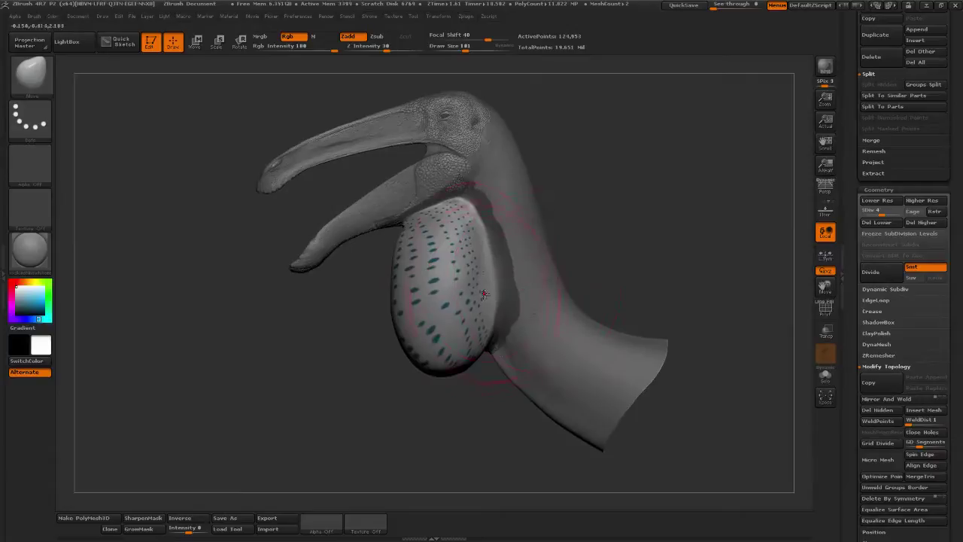
# Set the draw size to 89, then reshape and smooth the goiter's rear edge where it meets the neck
pyautogui.keyDown('alt'); pyautogui.moveTo(595, 174); pyautogui.dragTo(600, 241); pyautogui.keyUp('alt')
pyautogui.click(455, 50)
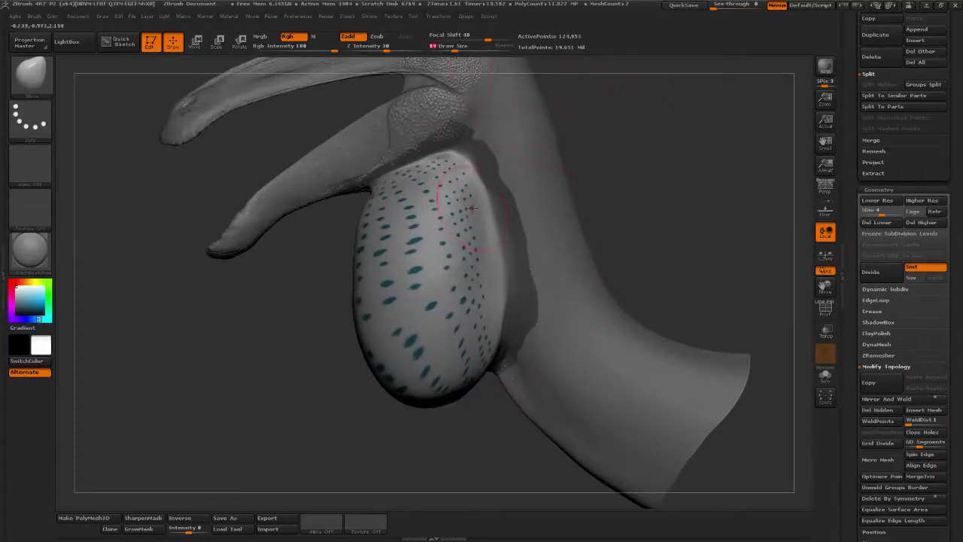
pyautogui.moveTo(680, 227); pyautogui.dragTo(479, 320)
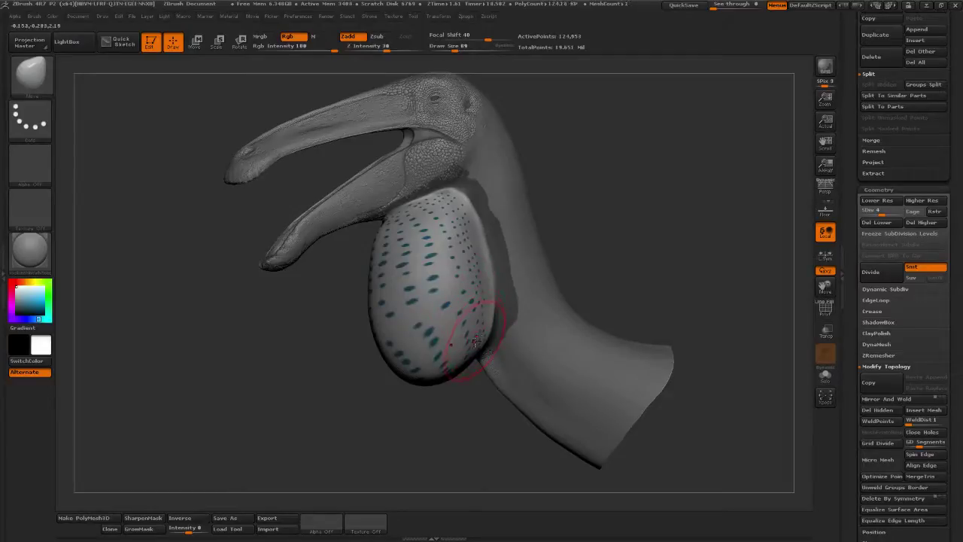
pyautogui.moveTo(560, 234); pyautogui.dragTo(587, 224)
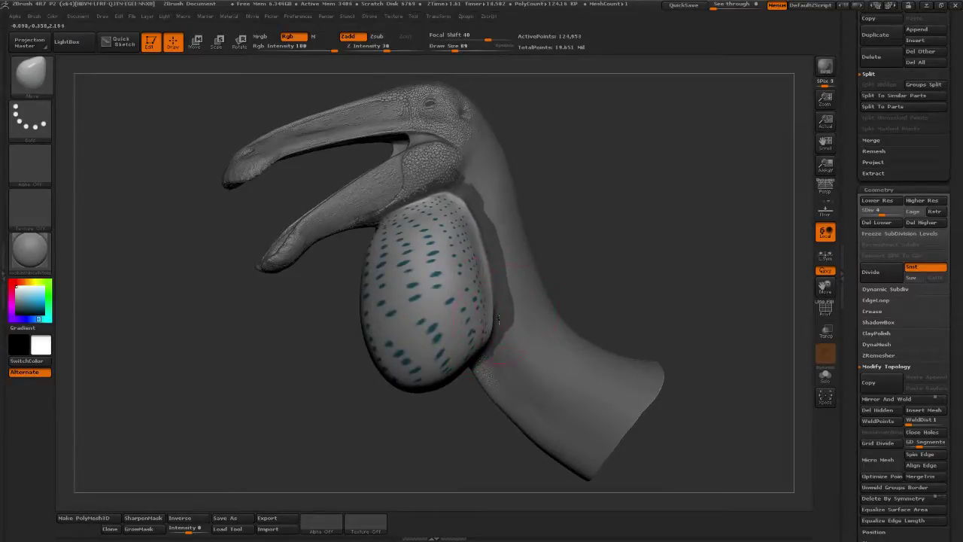
pyautogui.moveTo(499, 320); pyautogui.dragTo(485, 316, button='right')
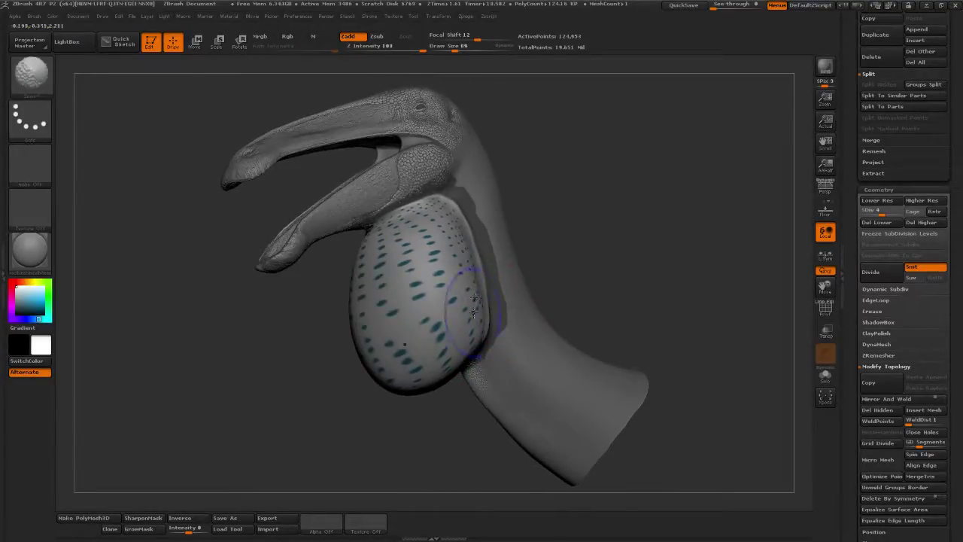
# Set the draw size to 203 and push the goiter's sides slightly outward symmetrically in the front view
pyautogui.moveTo(564, 282)
pyautogui.mouseDown()
pyautogui.moveTo(602, 267)
pyautogui.moveTo(677, 277)
pyautogui.mouseUp()
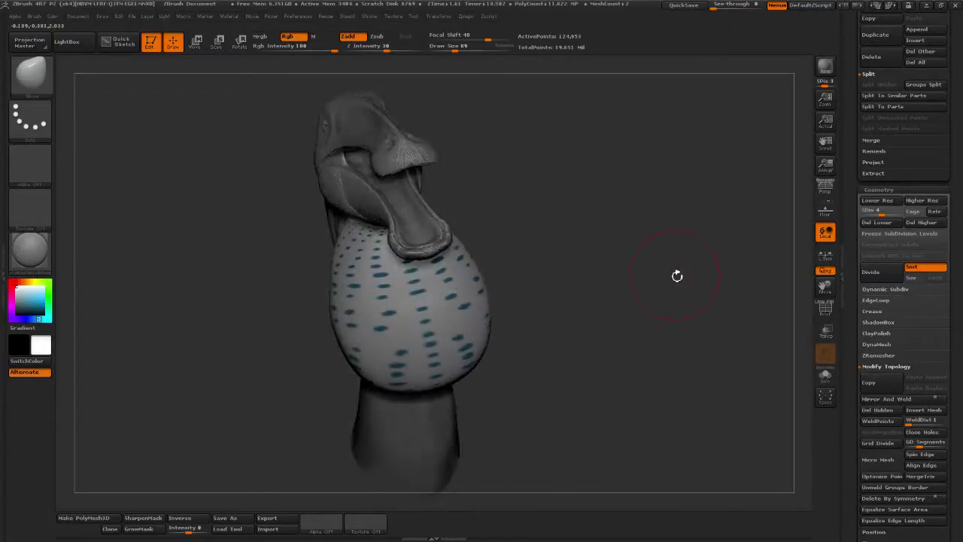
pyautogui.keyDown('shift'); pyautogui.moveTo(510, 264); pyautogui.dragTo(493, 234); pyautogui.keyUp('shift')
pyautogui.click(467, 49)
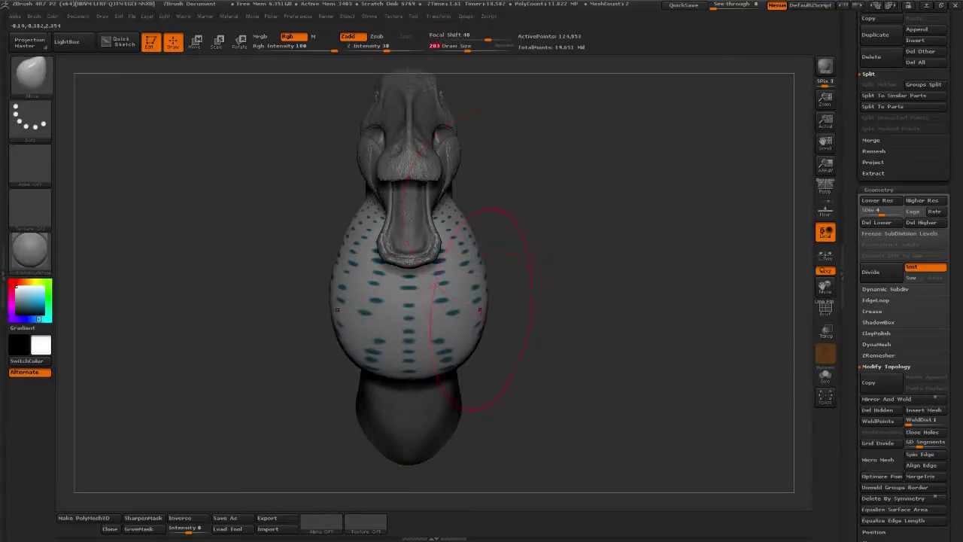
pyautogui.moveTo(470, 346); pyautogui.dragTo(486, 313)
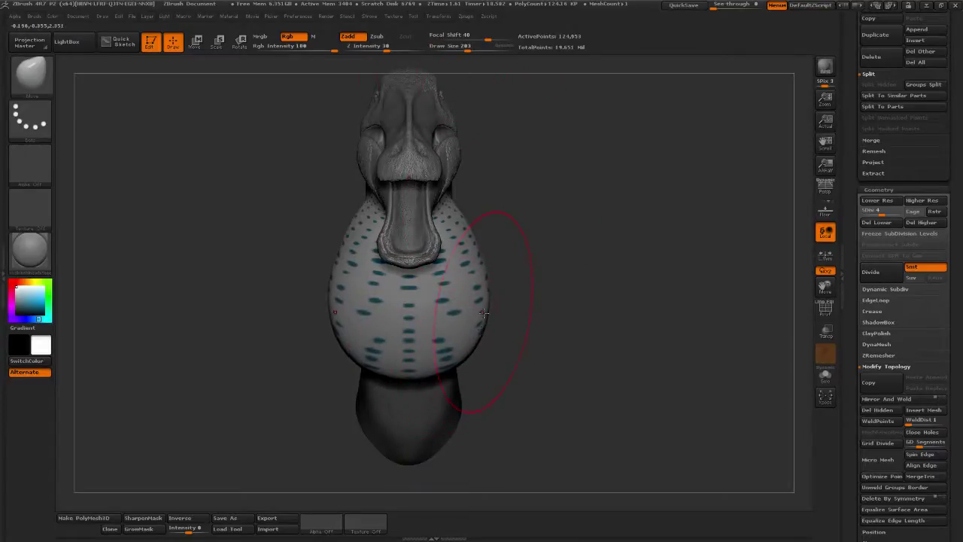
# Adjust the goiter's front profile from the side, moving its upper front and pulling the lower front outward
pyautogui.moveTo(581, 326)
pyautogui.mouseDown()
pyautogui.moveTo(486, 336)
pyautogui.moveTo(427, 320)
pyautogui.moveTo(381, 326)
pyautogui.mouseUp()
pyautogui.moveTo(384, 285); pyautogui.dragTo(379, 284)
pyautogui.moveTo(394, 247); pyautogui.dragTo(392, 246)
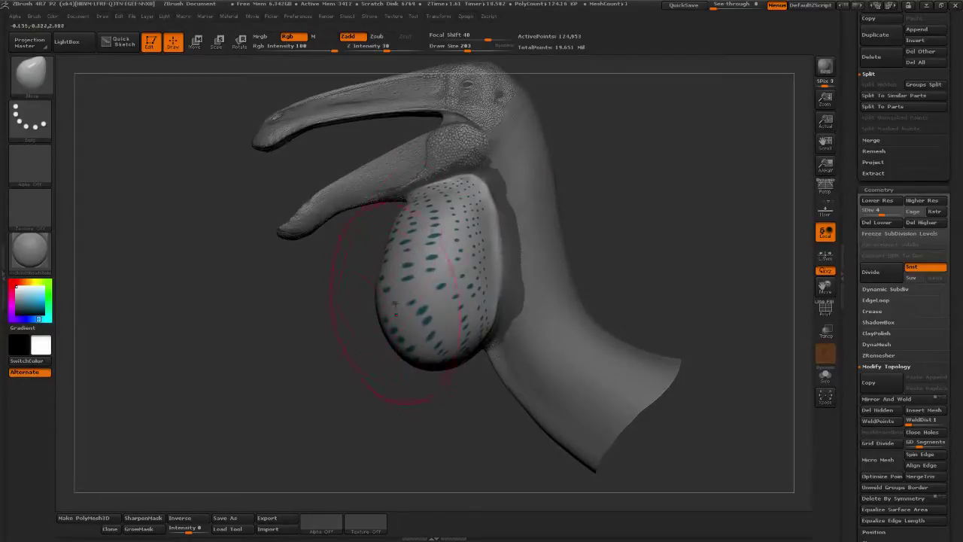
pyautogui.moveTo(398, 349); pyautogui.dragTo(381, 333)
pyautogui.moveTo(385, 269); pyautogui.dragTo(380, 258)
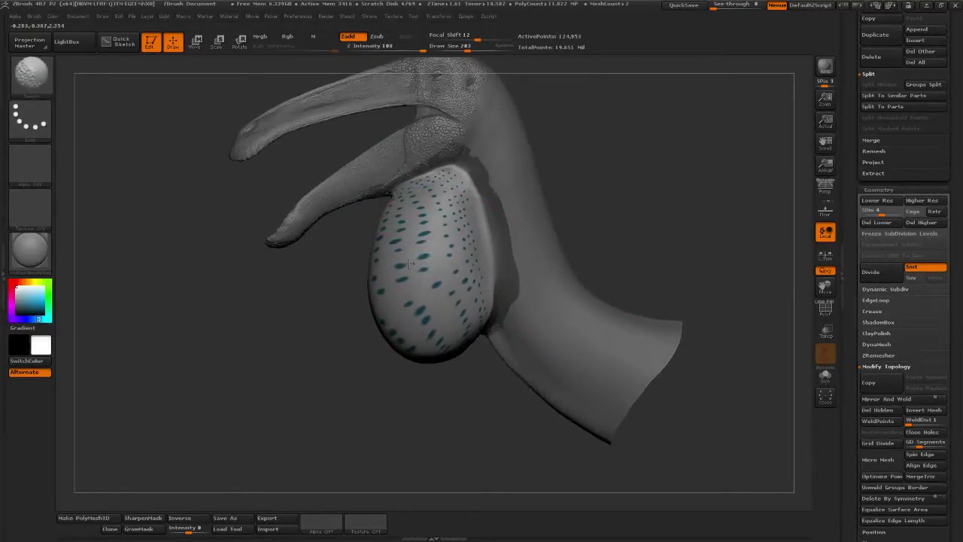
# Examine the goiter's rounded shape from both sides and the front, checking its fit against the jaw and neck
pyautogui.moveTo(316, 373)
pyautogui.mouseDown()
pyautogui.moveTo(393, 370)
pyautogui.moveTo(401, 365)
pyautogui.moveTo(382, 360)
pyautogui.moveTo(573, 272)
pyautogui.moveTo(589, 276)
pyautogui.moveTo(555, 284)
pyautogui.mouseUp()
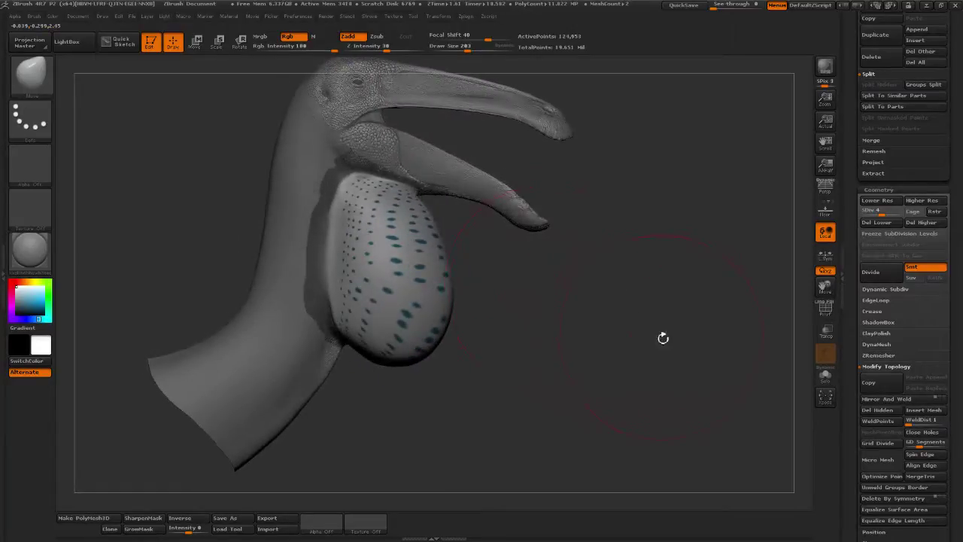
pyautogui.moveTo(663, 338); pyautogui.dragTo(663, 357)
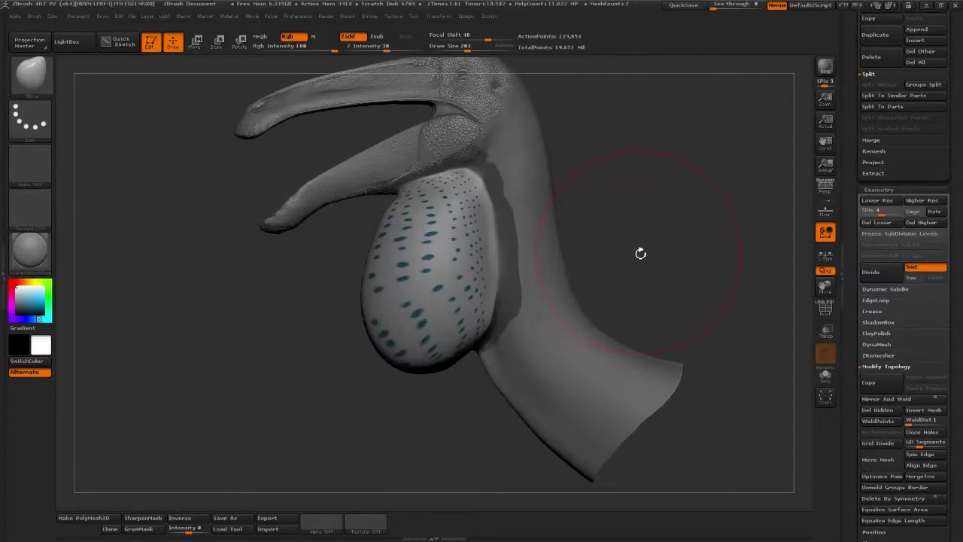
pyautogui.moveTo(640, 254); pyautogui.dragTo(697, 259)
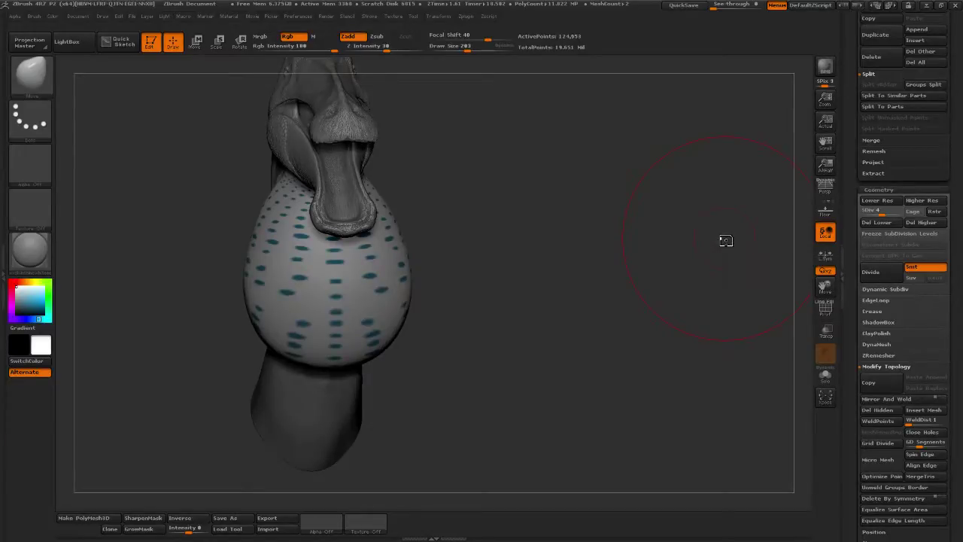
pyautogui.moveTo(535, 296); pyautogui.dragTo(574, 344)
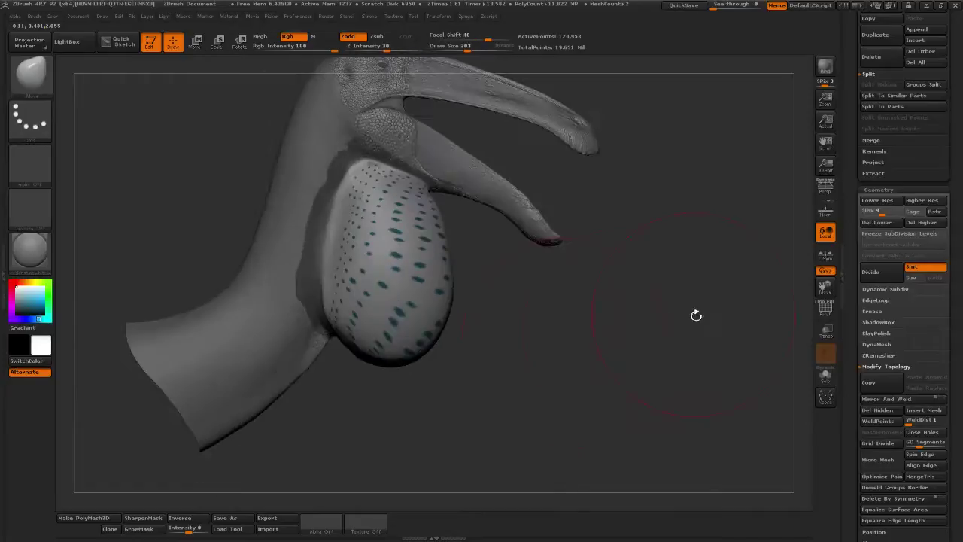
pyautogui.moveTo(524, 300)
pyautogui.mouseDown()
pyautogui.moveTo(512, 278)
pyautogui.moveTo(518, 201)
pyautogui.mouseUp()
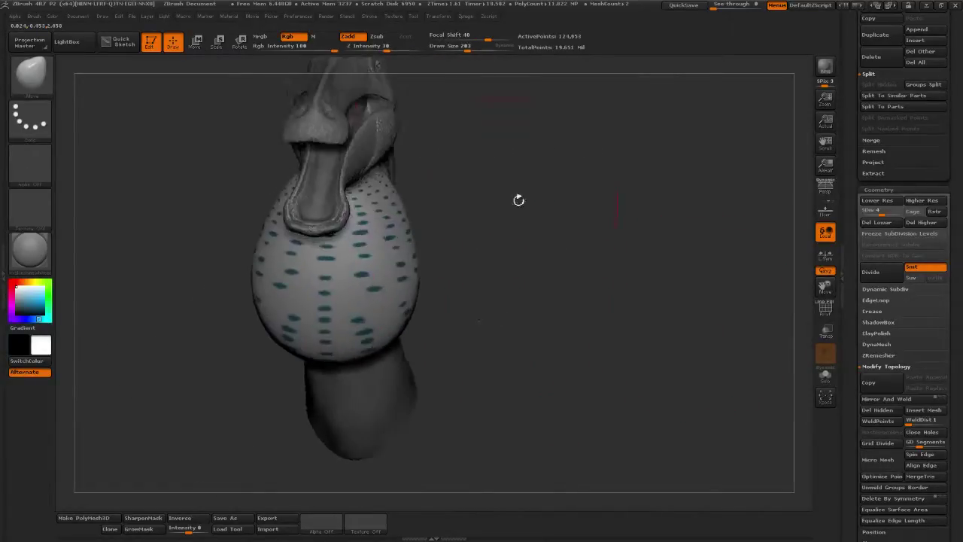
pyautogui.click(463, 47)
pyautogui.moveTo(481, 90); pyautogui.dragTo(523, 301)
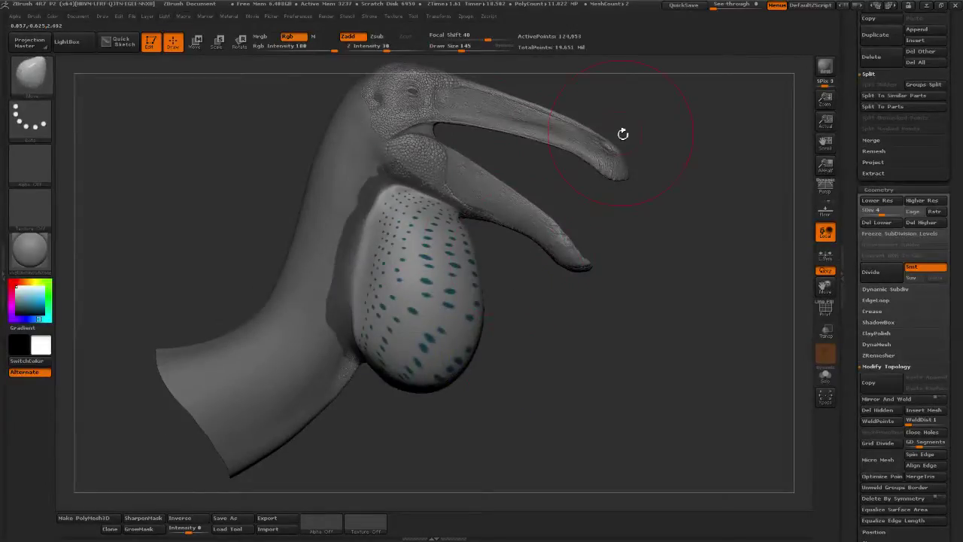
pyautogui.click(451, 48)
pyautogui.write('101')
pyautogui.press('Return')
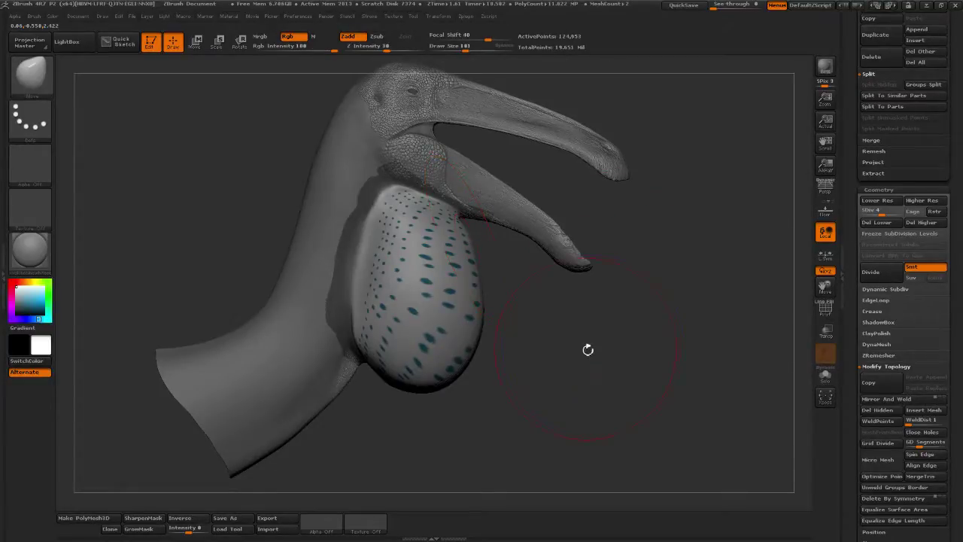
pyautogui.moveTo(570, 329); pyautogui.dragTo(473, 328)
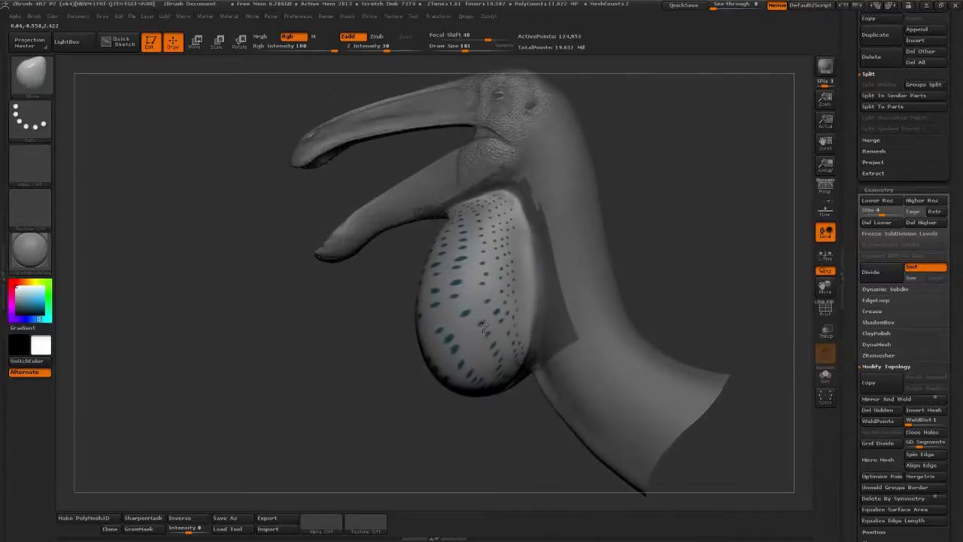
# Switch to the Inflat brush at draw size 264 and inflate the goiter's upper front
pyautogui.click(30, 73)
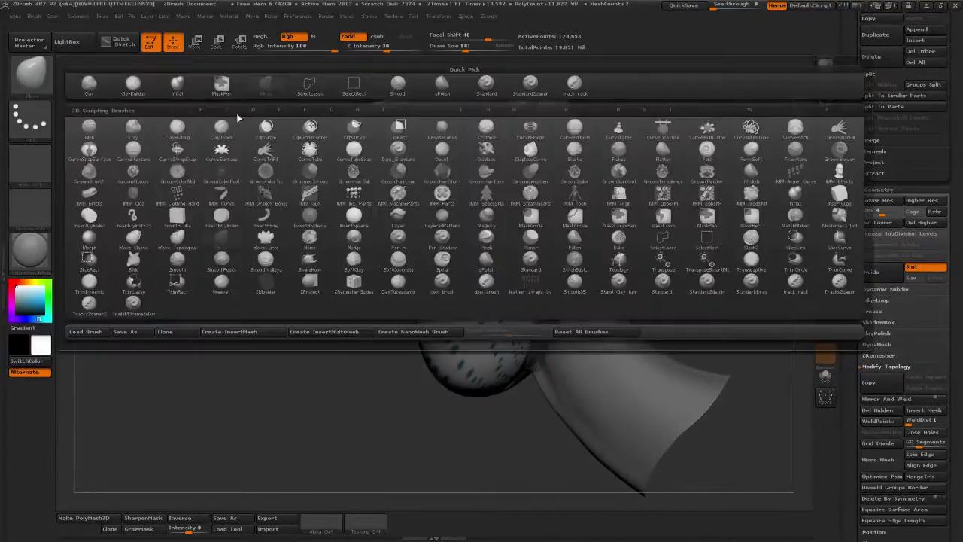
pyautogui.click(177, 85)
pyautogui.moveTo(480, 51); pyautogui.dragTo(487, 52)
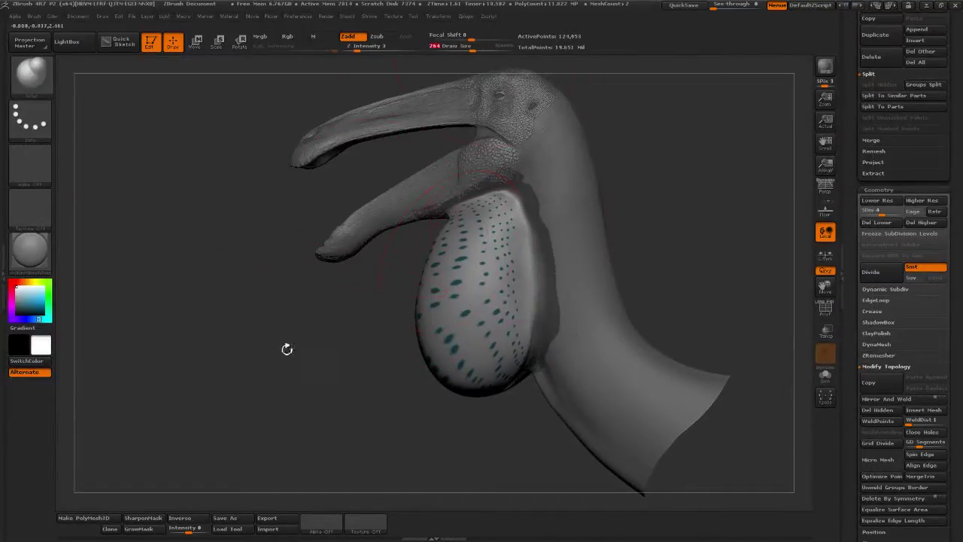
pyautogui.moveTo(286, 349)
pyautogui.mouseDown()
pyautogui.moveTo(447, 324)
pyautogui.moveTo(522, 286)
pyautogui.moveTo(563, 283)
pyautogui.mouseUp()
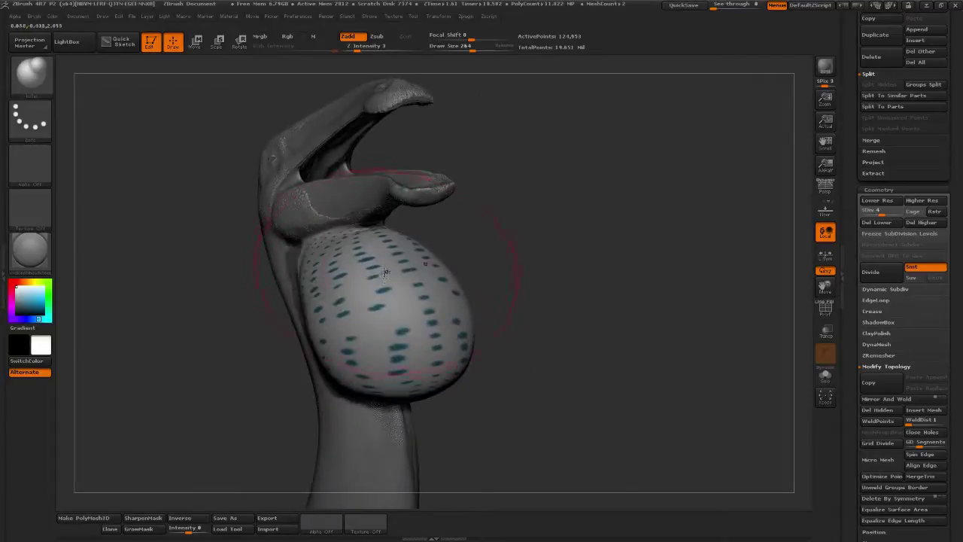
pyautogui.moveTo(385, 272); pyautogui.dragTo(369, 259)
# Inflate the goiter's lower end and the side near the neck, and reduce the draw size to 165
pyautogui.moveTo(483, 357); pyautogui.dragTo(526, 346)
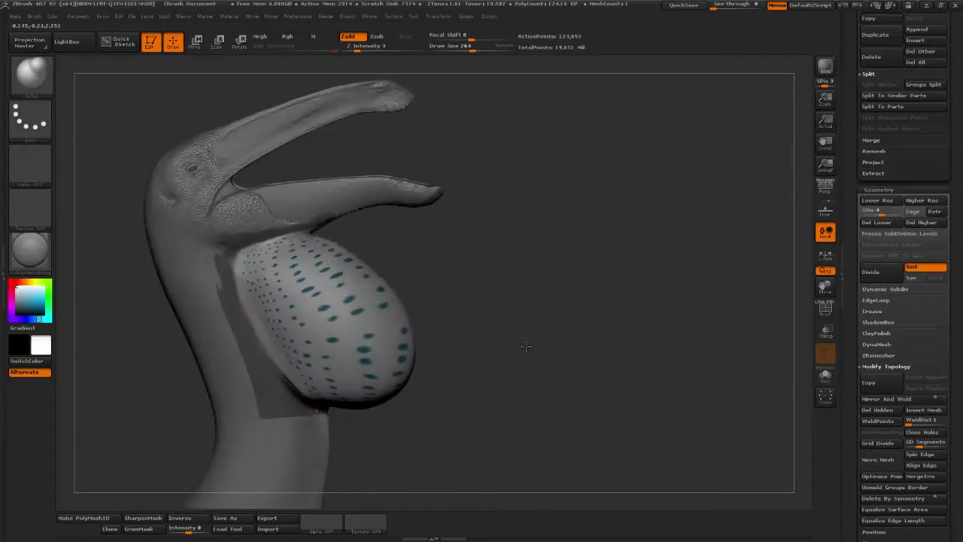
pyautogui.moveTo(371, 369); pyautogui.dragTo(344, 390)
pyautogui.moveTo(455, 371); pyautogui.dragTo(487, 367)
pyautogui.moveTo(308, 375); pyautogui.dragTo(314, 366)
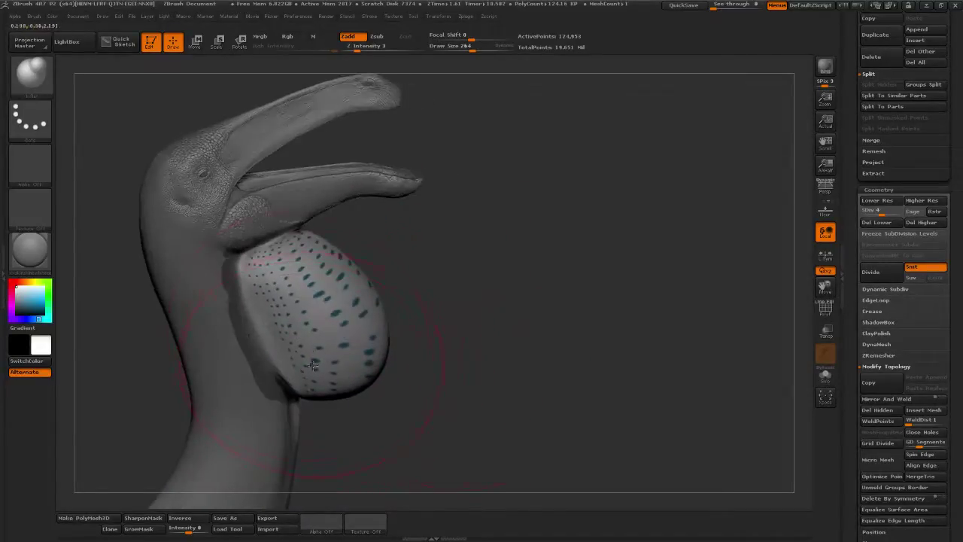
pyautogui.moveTo(412, 298); pyautogui.dragTo(561, 302)
pyautogui.moveTo(412, 309)
pyautogui.mouseDown()
pyautogui.moveTo(527, 319)
pyautogui.moveTo(580, 320)
pyautogui.moveTo(587, 309)
pyautogui.moveTo(504, 69)
pyautogui.moveTo(509, 56)
pyautogui.mouseUp()
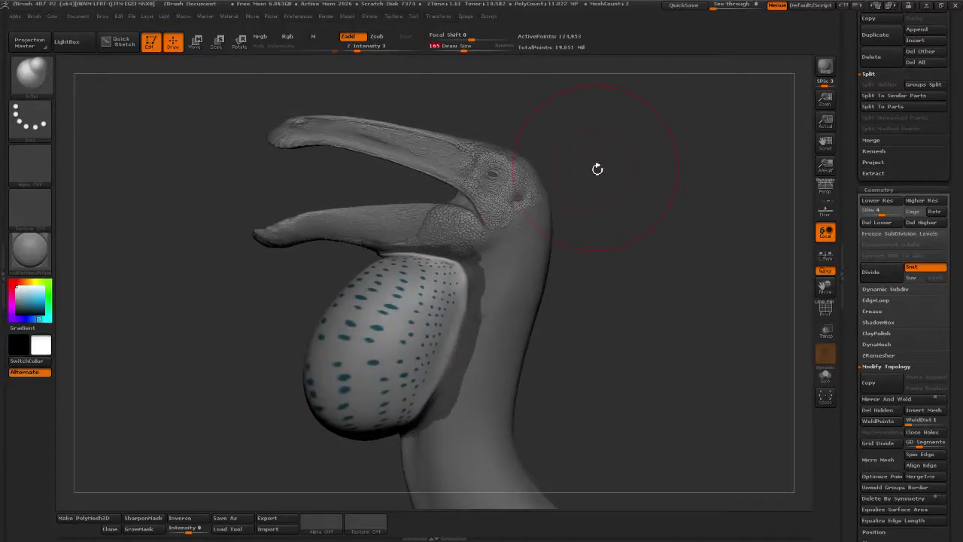
# Set the Inflat brush to draw size 131 and focal shift 66, and inflate and smooth the goiter's side edge along the neck
pyautogui.moveTo(605, 306)
pyautogui.mouseDown()
pyautogui.moveTo(622, 308)
pyautogui.moveTo(560, 339)
pyautogui.moveTo(566, 290)
pyautogui.moveTo(609, 306)
pyautogui.moveTo(659, 261)
pyautogui.moveTo(681, 308)
pyautogui.moveTo(651, 360)
pyautogui.mouseUp()
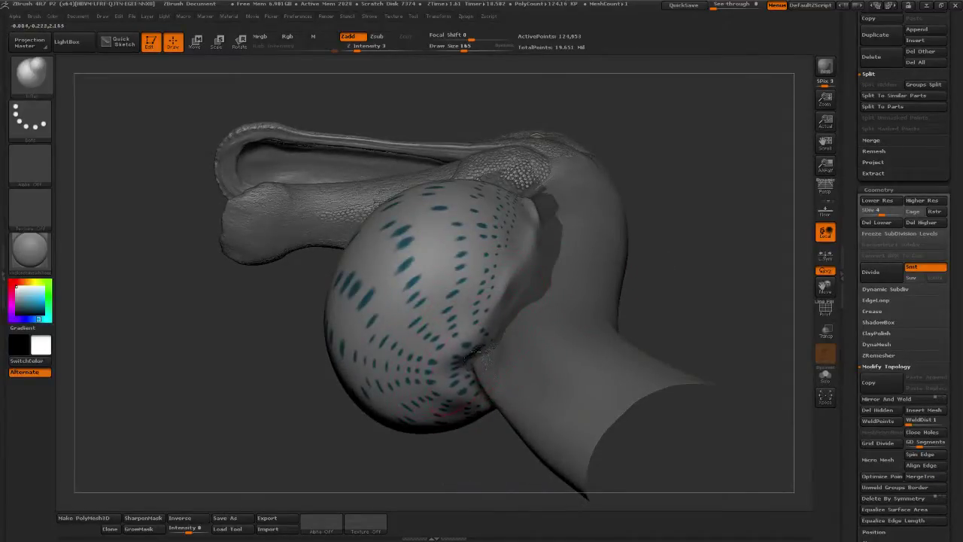
pyautogui.keyDown('alt'); pyautogui.moveTo(678, 300); pyautogui.dragTo(669, 264); pyautogui.keyUp('alt')
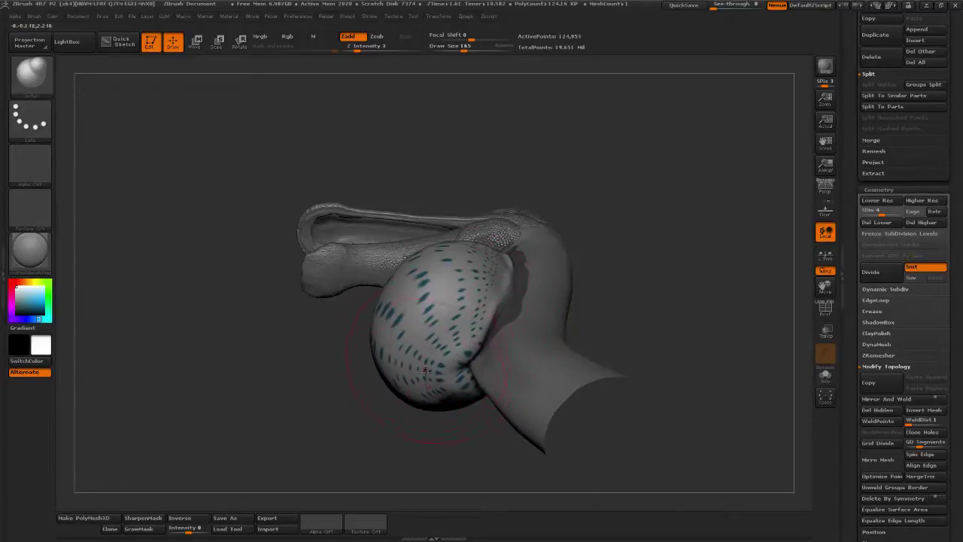
pyautogui.moveTo(595, 266)
pyautogui.mouseDown()
pyautogui.moveTo(599, 300)
pyautogui.moveTo(718, 294)
pyautogui.moveTo(502, 300)
pyautogui.mouseUp()
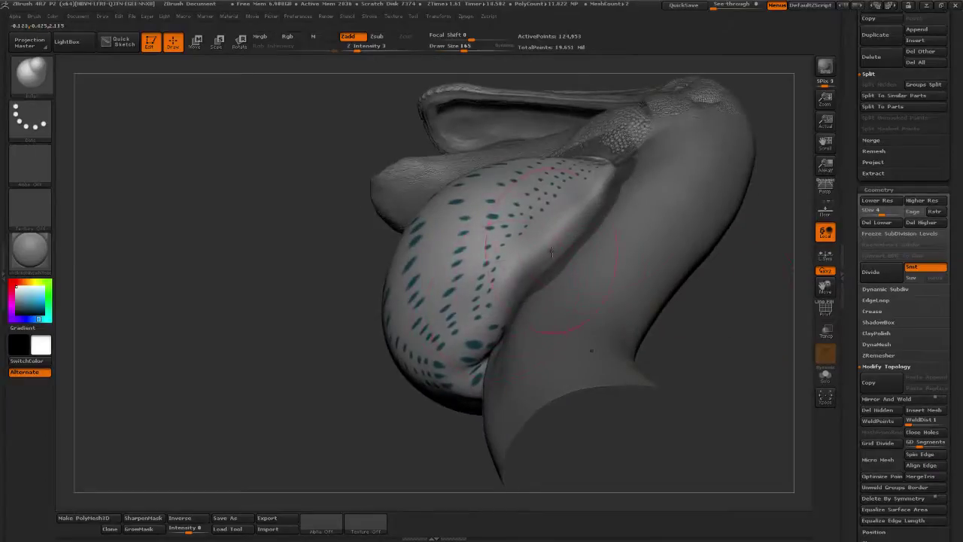
pyautogui.moveTo(765, 258)
pyautogui.mouseDown()
pyautogui.moveTo(754, 301)
pyautogui.moveTo(670, 376)
pyautogui.mouseUp()
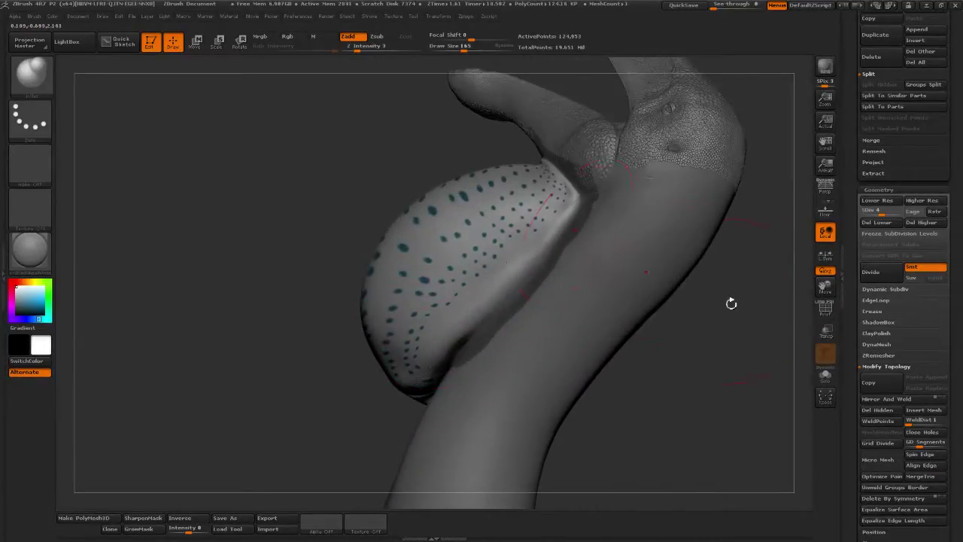
pyautogui.moveTo(731, 303); pyautogui.dragTo(610, 121)
pyautogui.press('[')
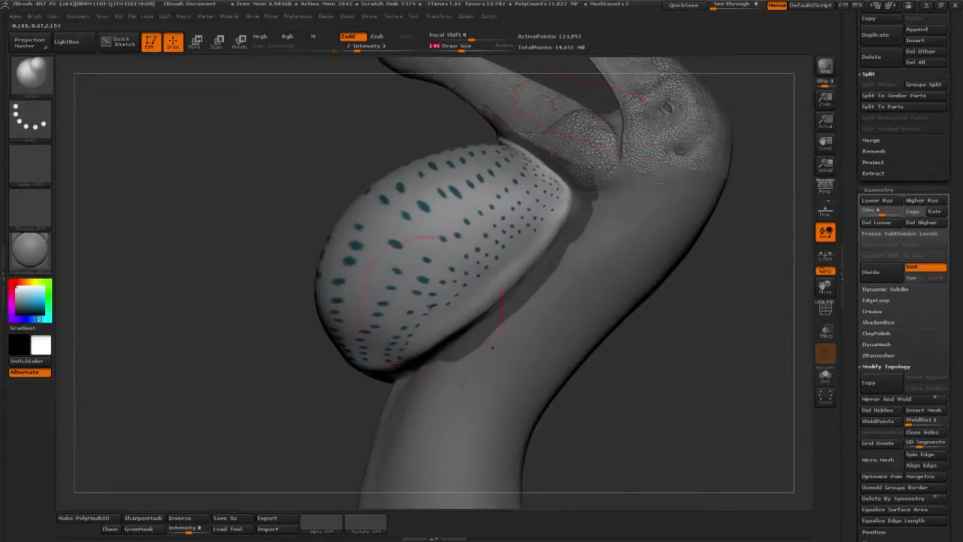
pyautogui.click(461, 49)
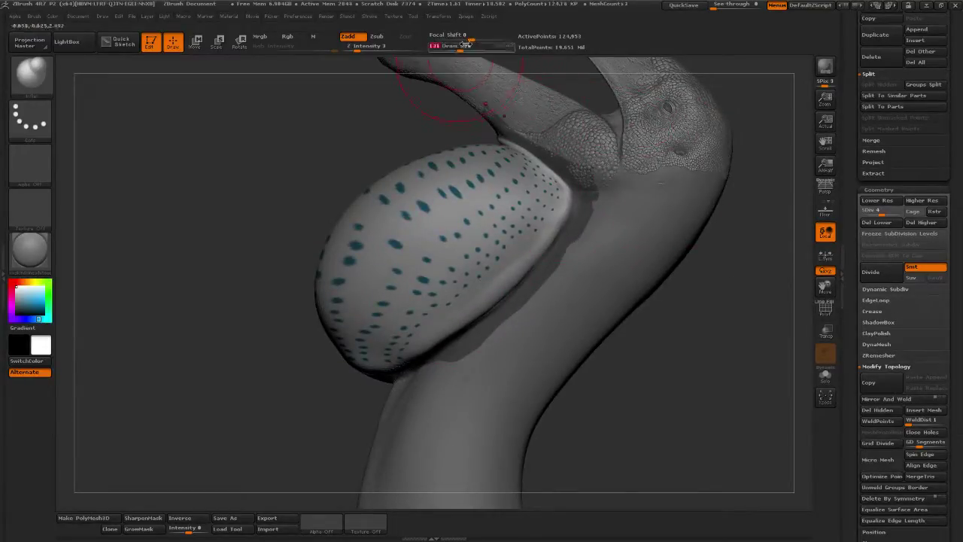
pyautogui.click(500, 40)
pyautogui.click(499, 40)
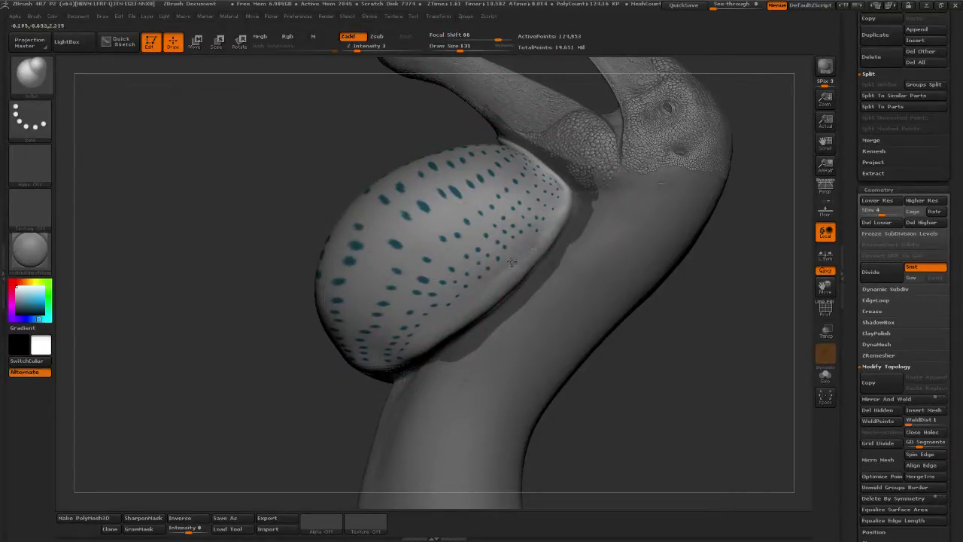
pyautogui.moveTo(400, 345); pyautogui.dragTo(373, 359)
pyautogui.keyDown('shift'); pyautogui.moveTo(501, 267); pyautogui.dragTo(519, 260); pyautogui.keyUp('shift')
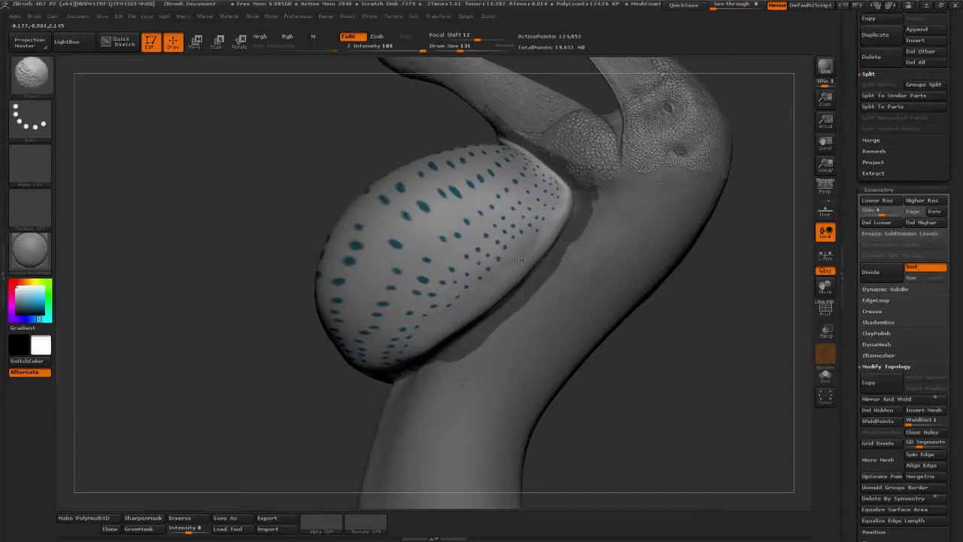
# Check the goiter's shape from both sides and raise its mesh to subdivision level 7
pyautogui.moveTo(636, 347)
pyautogui.mouseDown()
pyautogui.moveTo(716, 318)
pyautogui.moveTo(684, 303)
pyautogui.moveTo(682, 325)
pyautogui.moveTo(641, 292)
pyautogui.moveTo(655, 277)
pyautogui.mouseUp()
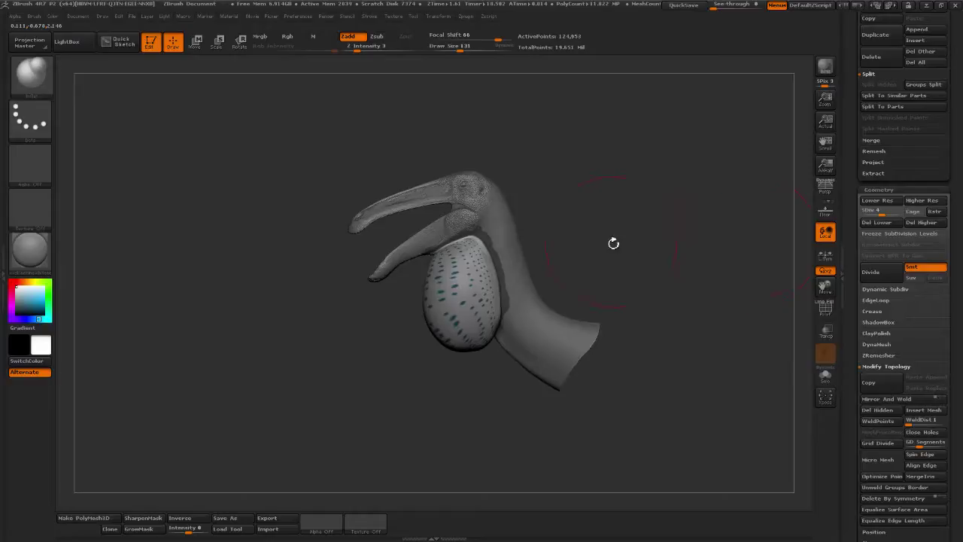
pyautogui.moveTo(613, 243); pyautogui.dragTo(709, 243)
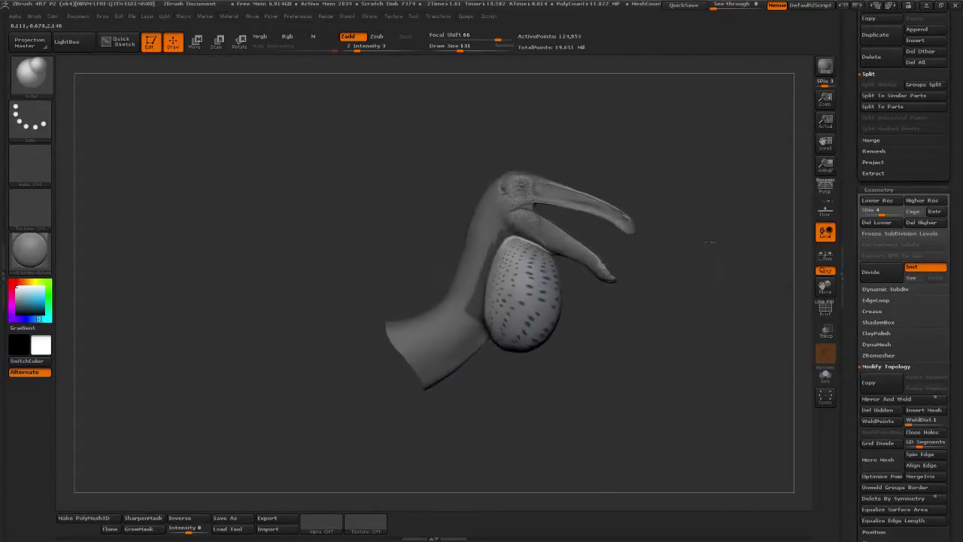
pyautogui.moveTo(686, 300)
pyautogui.keyDown('alt'); pyautogui.mouseDown()
pyautogui.moveTo(659, 292)
pyautogui.moveTo(682, 296)
pyautogui.mouseUp(); pyautogui.keyUp('alt')
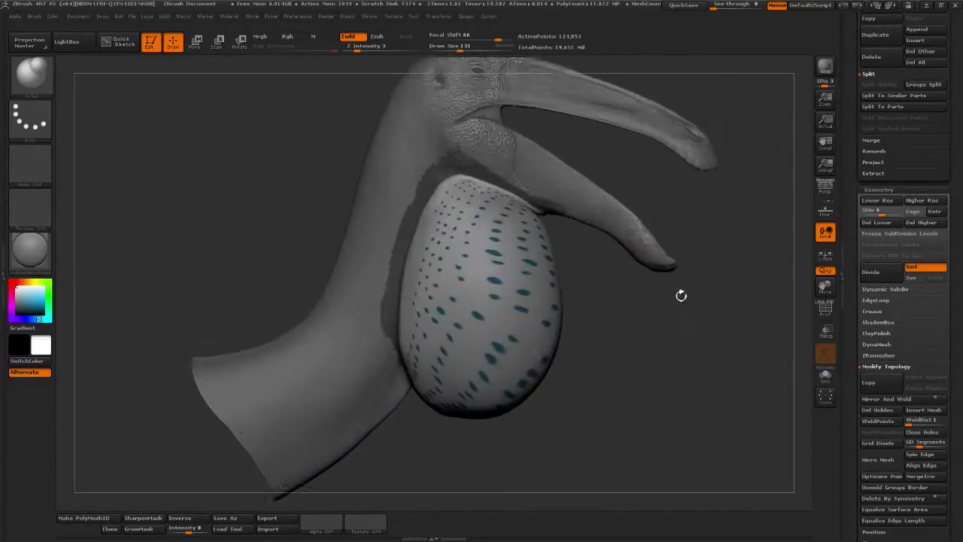
pyautogui.moveTo(738, 326); pyautogui.dragTo(650, 284)
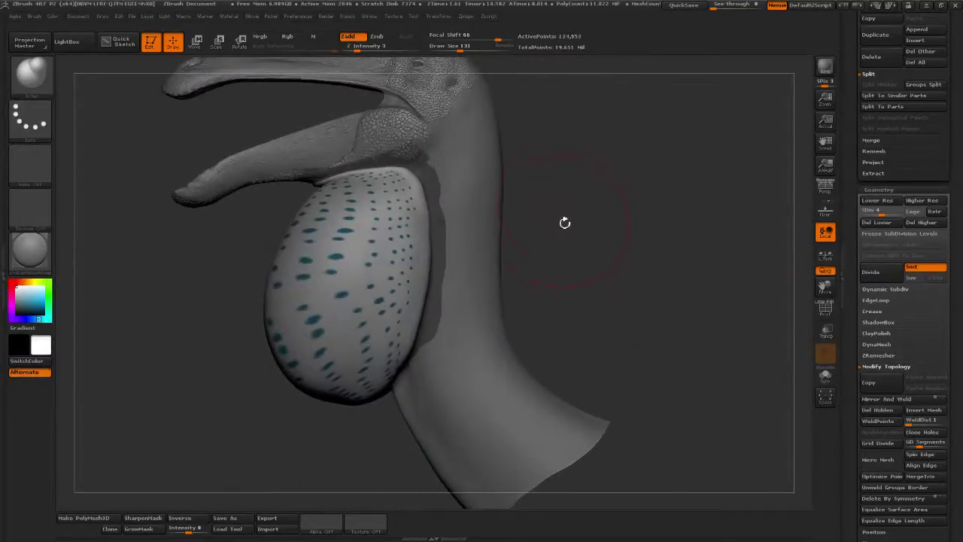
pyautogui.moveTo(566, 223); pyautogui.dragTo(599, 295)
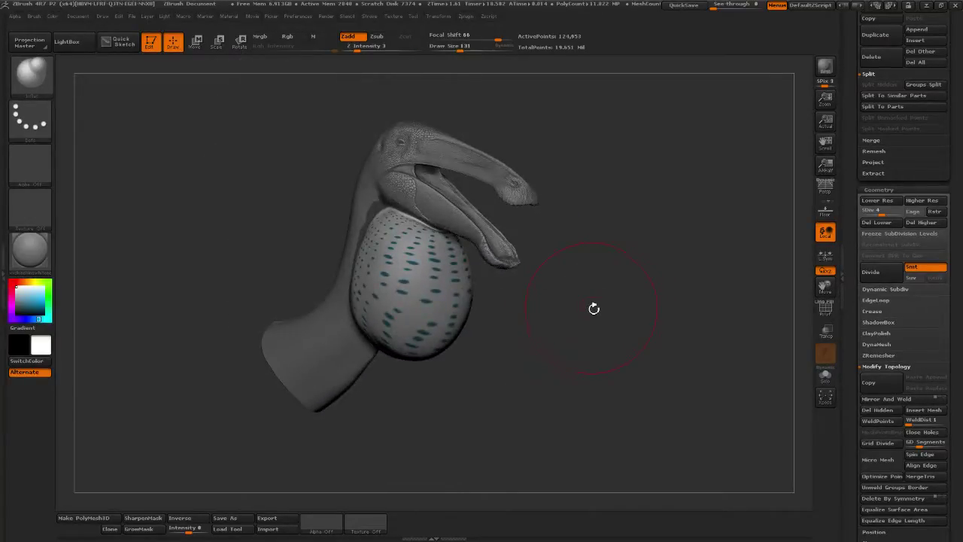
pyautogui.moveTo(613, 300)
pyautogui.mouseDown()
pyautogui.moveTo(552, 293)
pyautogui.moveTo(611, 292)
pyautogui.mouseUp()
pyautogui.hotkey('ctrl', 'd')
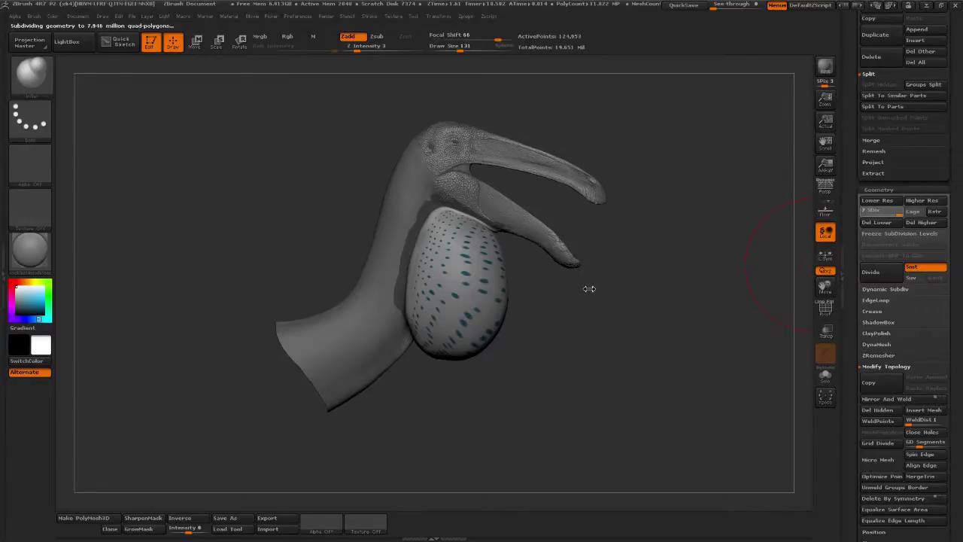
# Smooth the rough wrinkles on the goiter's upper half at draw size 178, lowering the mesh to subdivision level 6
pyautogui.moveTo(615, 312)
pyautogui.mouseDown()
pyautogui.moveTo(562, 321)
pyautogui.moveTo(550, 311)
pyautogui.moveTo(608, 275)
pyautogui.mouseUp()
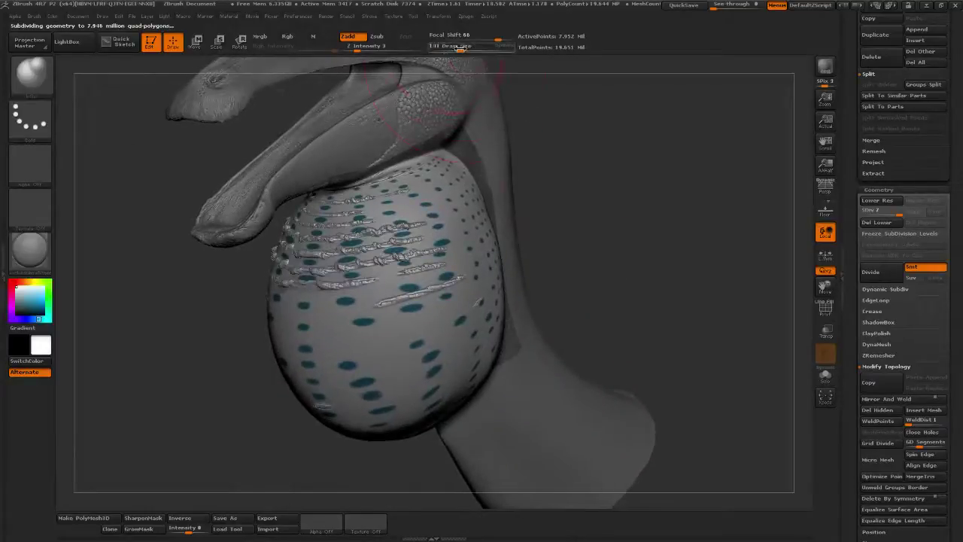
pyautogui.click(464, 49)
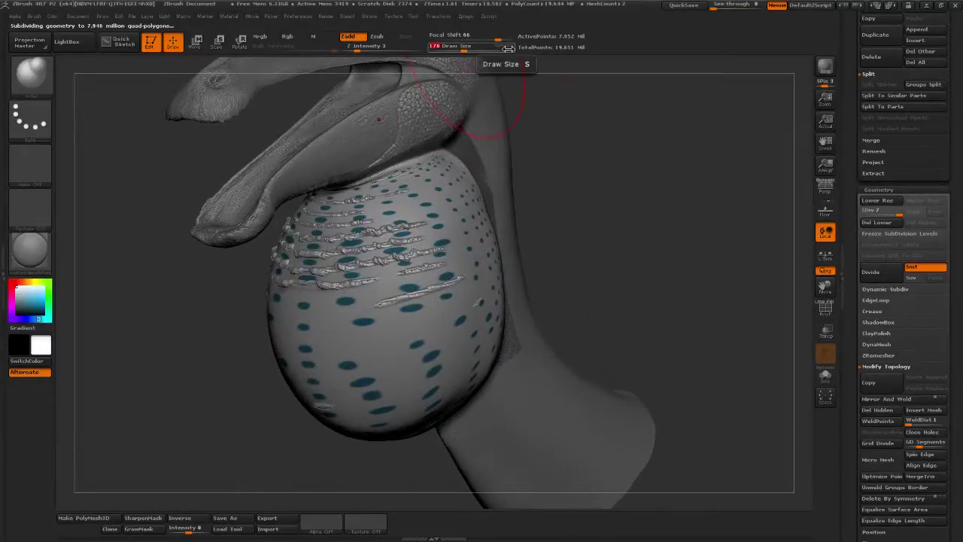
pyautogui.keyDown('shift'); pyautogui.moveTo(377, 268); pyautogui.dragTo(413, 271); pyautogui.keyUp('shift')
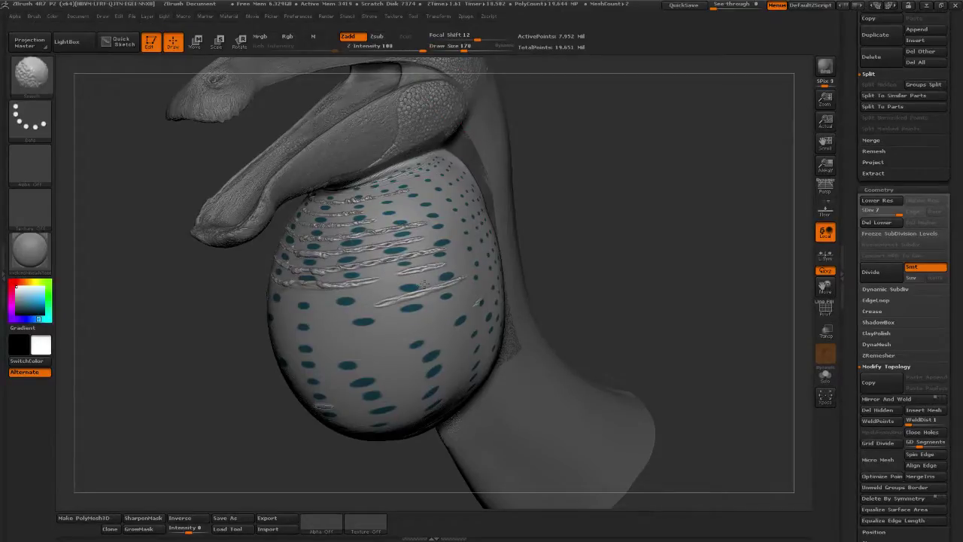
pyautogui.press('b')
pyautogui.press('i')
pyautogui.press('n')
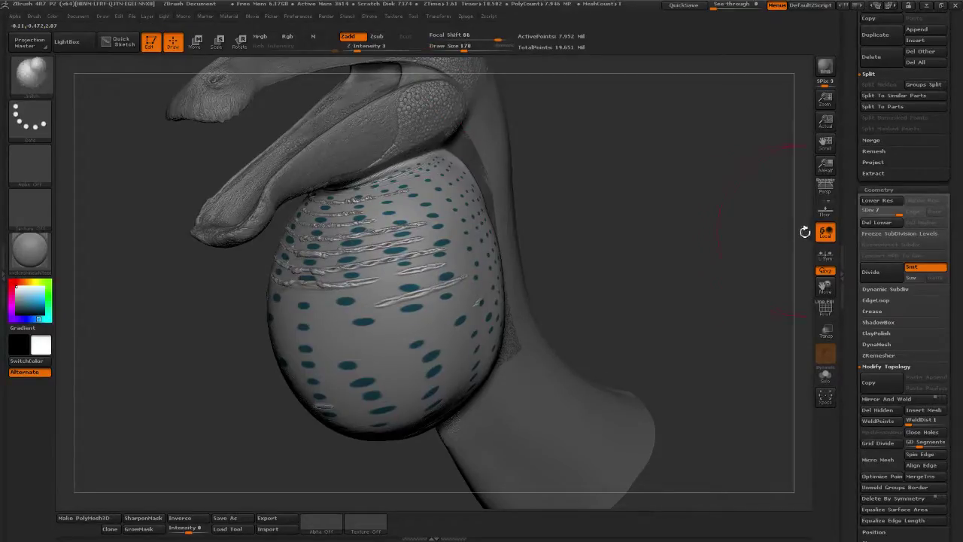
pyautogui.click(891, 213)
pyautogui.moveTo(394, 265)
pyautogui.keyDown('shift'); pyautogui.mouseDown()
pyautogui.moveTo(411, 260)
pyautogui.moveTo(337, 268)
pyautogui.mouseUp(); pyautogui.keyUp('shift')
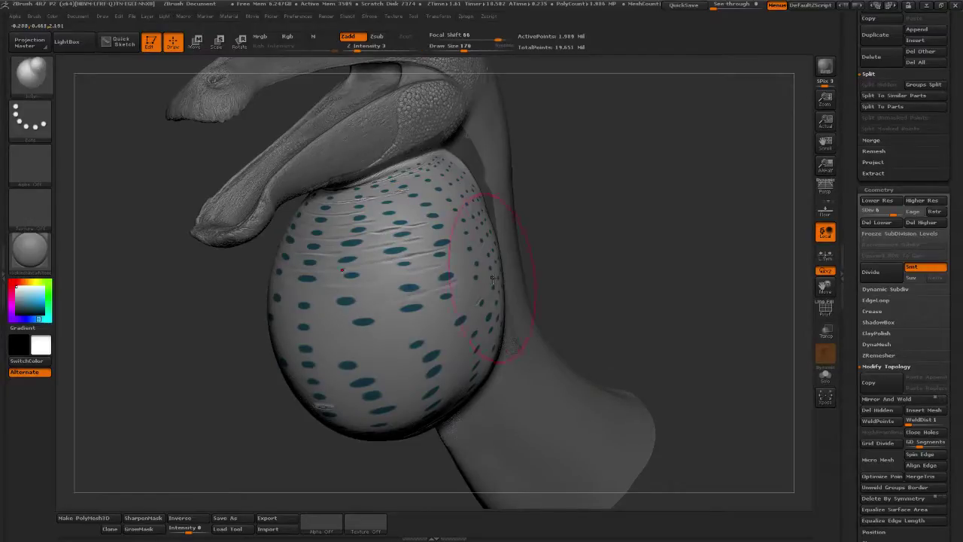
# Smooth the remaining ridges across the goiter's front, sides and upper part beneath the lower jaw
pyautogui.moveTo(577, 264)
pyautogui.mouseDown()
pyautogui.moveTo(674, 265)
pyautogui.moveTo(729, 207)
pyautogui.mouseUp()
pyautogui.keyDown('shift'); pyautogui.moveTo(382, 346); pyautogui.dragTo(361, 348); pyautogui.keyUp('shift')
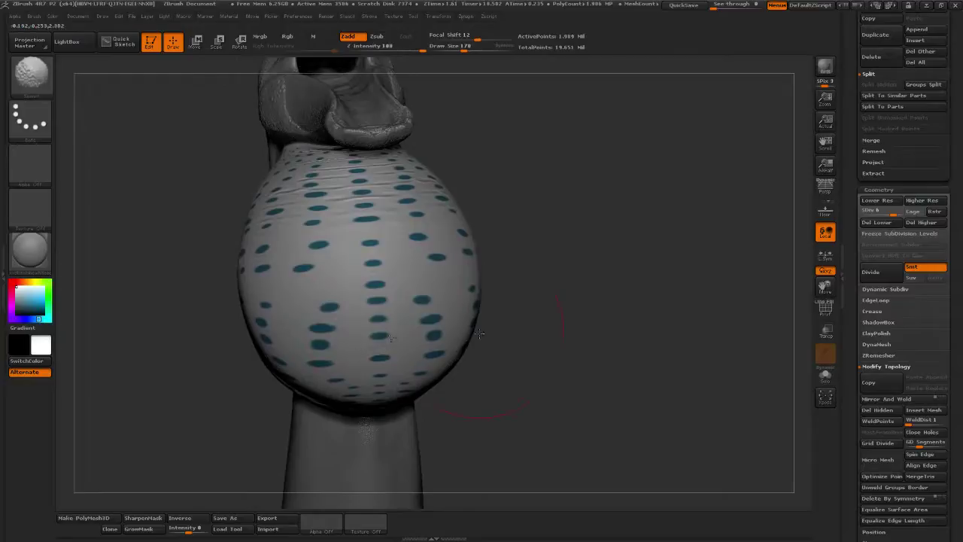
pyautogui.moveTo(489, 326); pyautogui.dragTo(550, 324)
pyautogui.keyDown('shift'); pyautogui.moveTo(316, 302); pyautogui.dragTo(323, 313); pyautogui.keyUp('shift')
pyautogui.moveTo(416, 310)
pyautogui.mouseDown()
pyautogui.moveTo(445, 307)
pyautogui.moveTo(481, 367)
pyautogui.mouseUp()
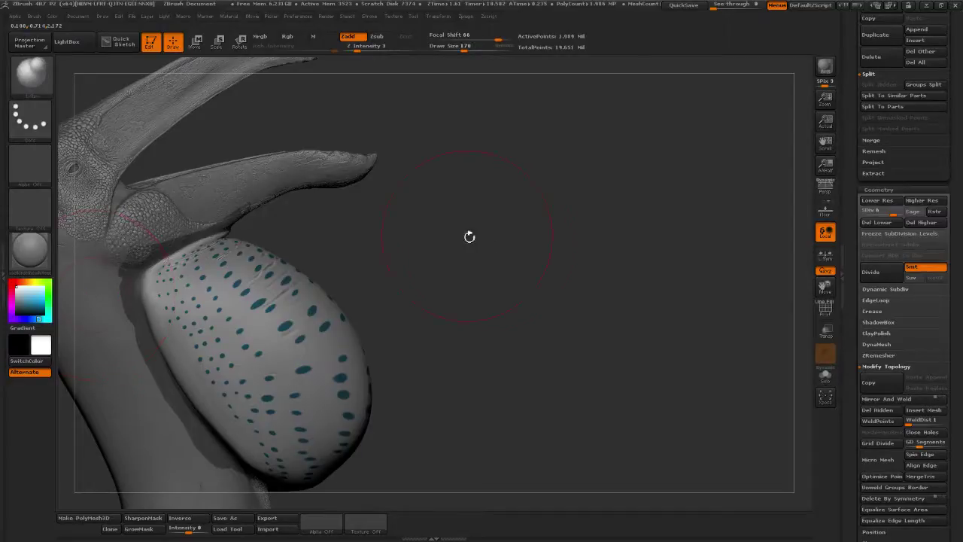
pyautogui.moveTo(514, 255); pyautogui.dragTo(424, 294)
pyautogui.press('shift')
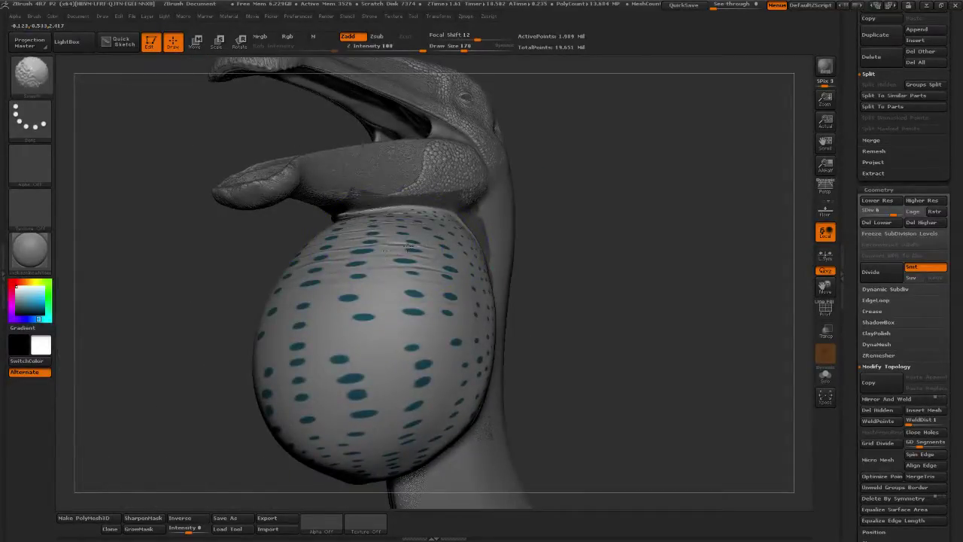
pyautogui.moveTo(617, 218)
pyautogui.mouseDown()
pyautogui.moveTo(656, 209)
pyautogui.moveTo(664, 316)
pyautogui.mouseUp()
pyautogui.keyDown('shift'); pyautogui.moveTo(480, 280); pyautogui.dragTo(436, 287); pyautogui.keyUp('shift')
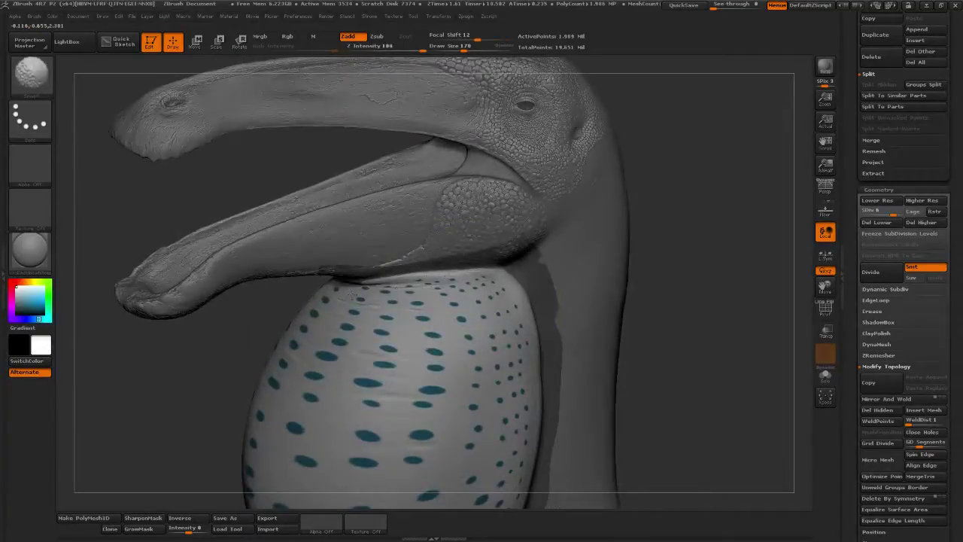
# Switch to the Standard brush, reduce its draw size to 14, and bring the dots on the goiter's upper side into close view
pyautogui.moveTo(187, 366)
pyautogui.mouseDown()
pyautogui.moveTo(414, 250)
pyautogui.moveTo(512, 258)
pyautogui.moveTo(617, 312)
pyautogui.moveTo(577, 380)
pyautogui.moveTo(399, 337)
pyautogui.moveTo(482, 348)
pyautogui.moveTo(715, 309)
pyautogui.moveTo(636, 236)
pyautogui.moveTo(692, 226)
pyautogui.mouseUp()
pyautogui.moveTo(682, 181); pyautogui.dragTo(618, 169)
pyautogui.click(464, 49)
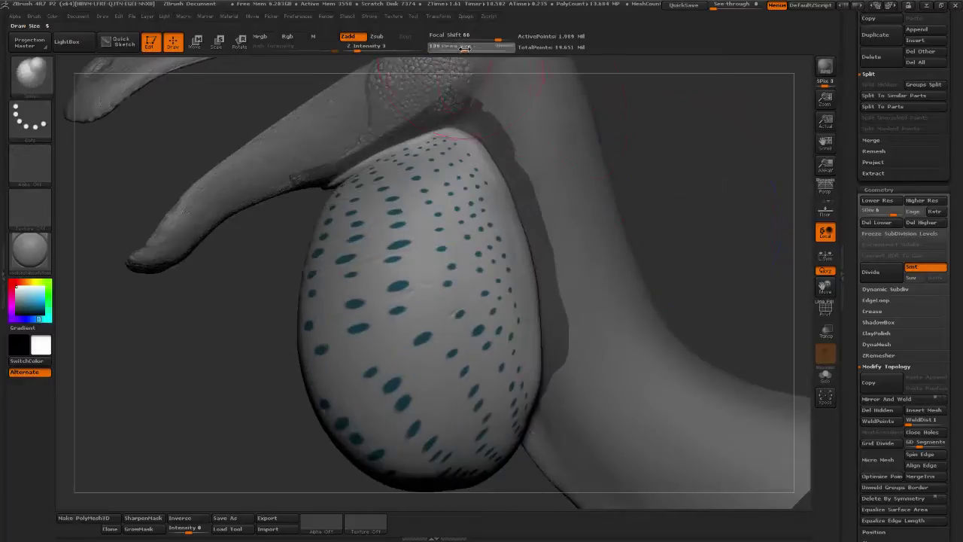
pyautogui.moveTo(701, 200)
pyautogui.mouseDown()
pyautogui.moveTo(655, 181)
pyautogui.moveTo(666, 199)
pyautogui.moveTo(655, 202)
pyautogui.mouseUp()
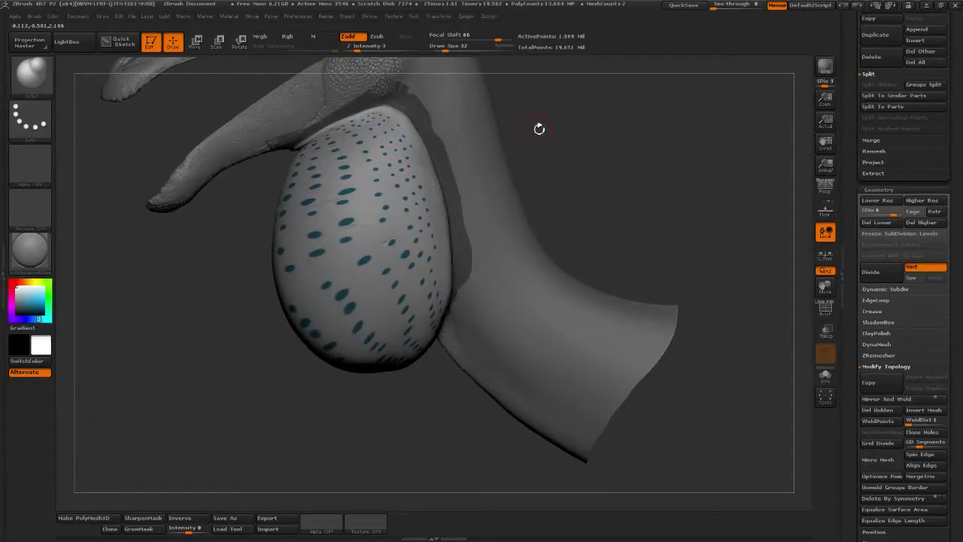
pyautogui.keyDown('alt'); pyautogui.moveTo(539, 128); pyautogui.dragTo(541, 166); pyautogui.keyUp('alt')
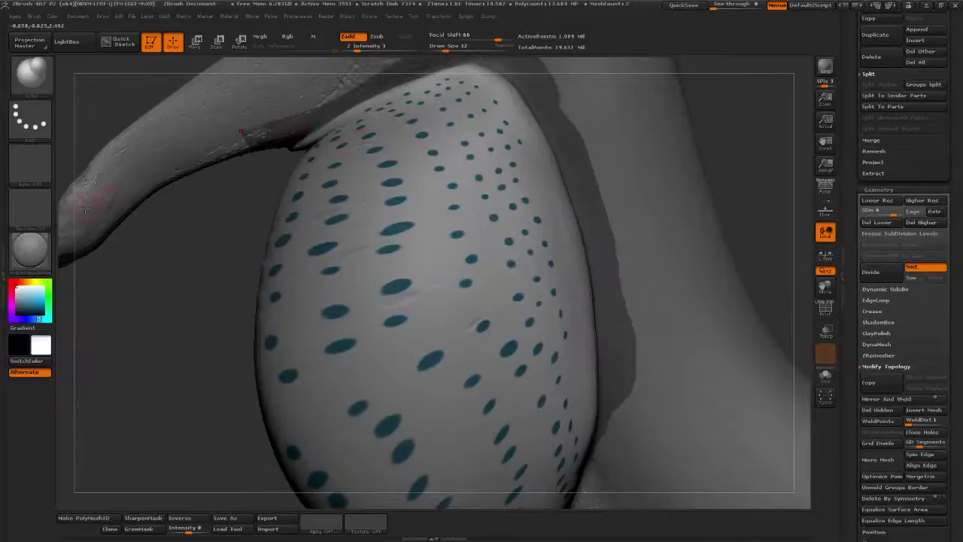
pyautogui.click(31, 74)
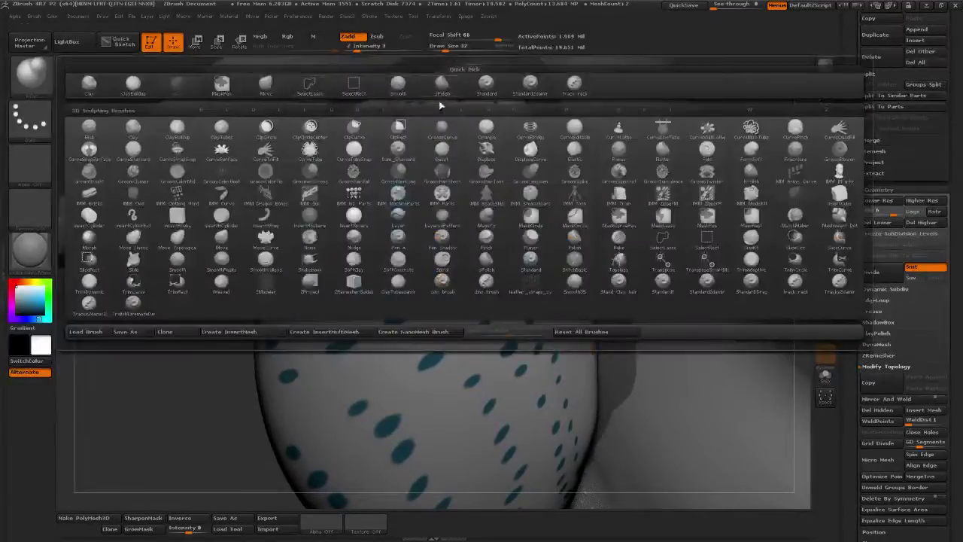
pyautogui.click(486, 86)
pyautogui.moveTo(448, 48); pyautogui.dragTo(443, 50)
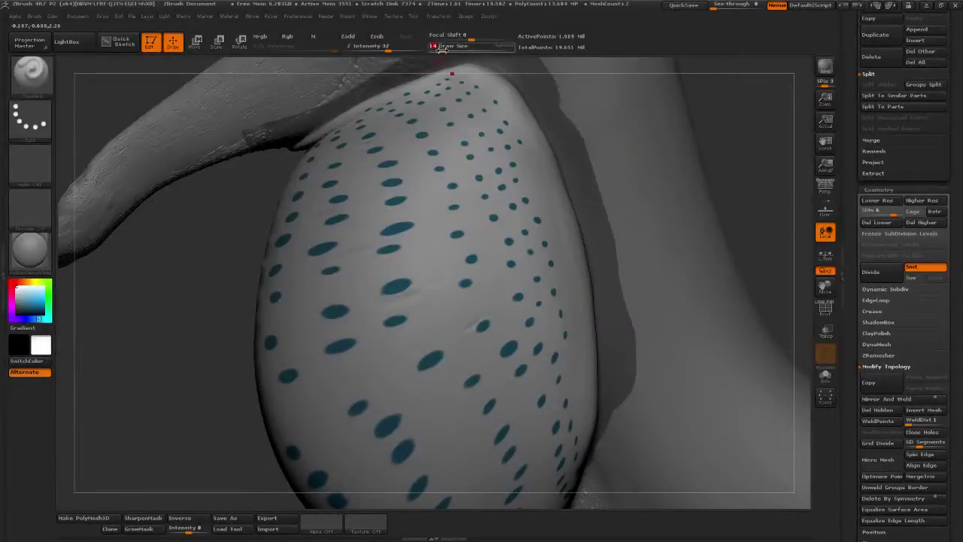
pyautogui.press('Return')
pyautogui.moveTo(605, 155)
pyautogui.mouseDown()
pyautogui.moveTo(741, 114)
pyautogui.moveTo(380, 246)
pyautogui.mouseUp()
pyautogui.moveTo(630, 167); pyautogui.dragTo(394, 282)
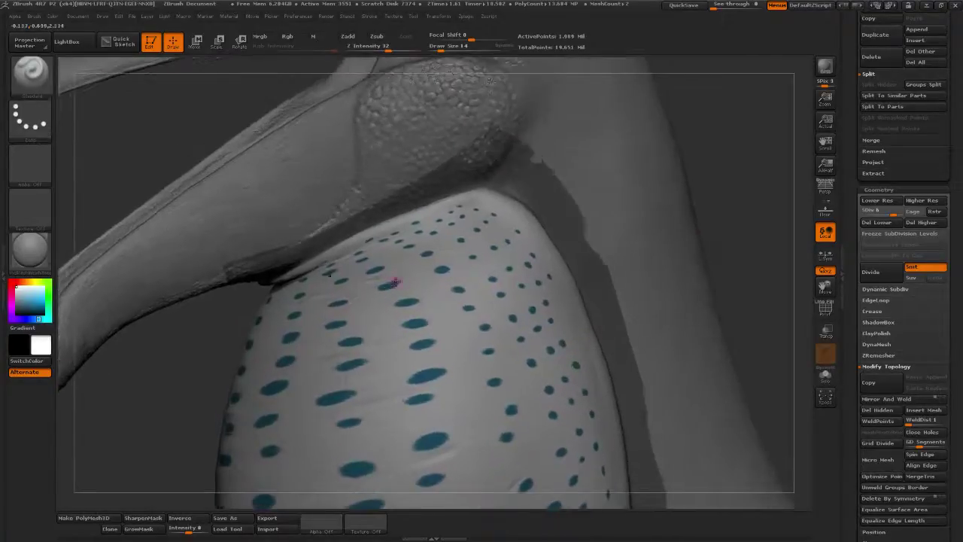
pyautogui.moveTo(678, 163)
pyautogui.mouseDown()
pyautogui.moveTo(709, 181)
pyautogui.moveTo(703, 173)
pyautogui.moveTo(376, 273)
pyautogui.mouseUp()
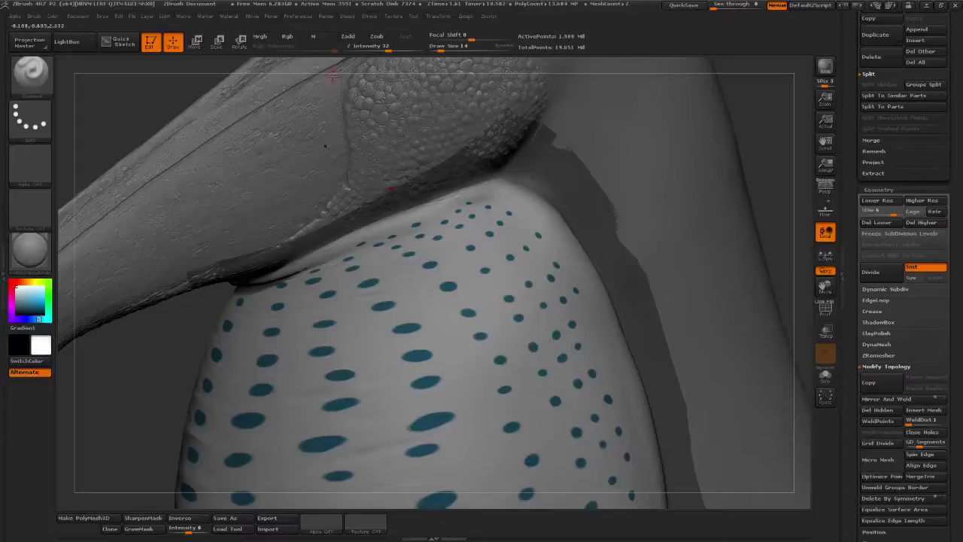
# Set the Standard brush to colour-only painting with draw size 22 and trim the stretched upper side dots with white
pyautogui.click(296, 43)
pyautogui.click(441, 47)
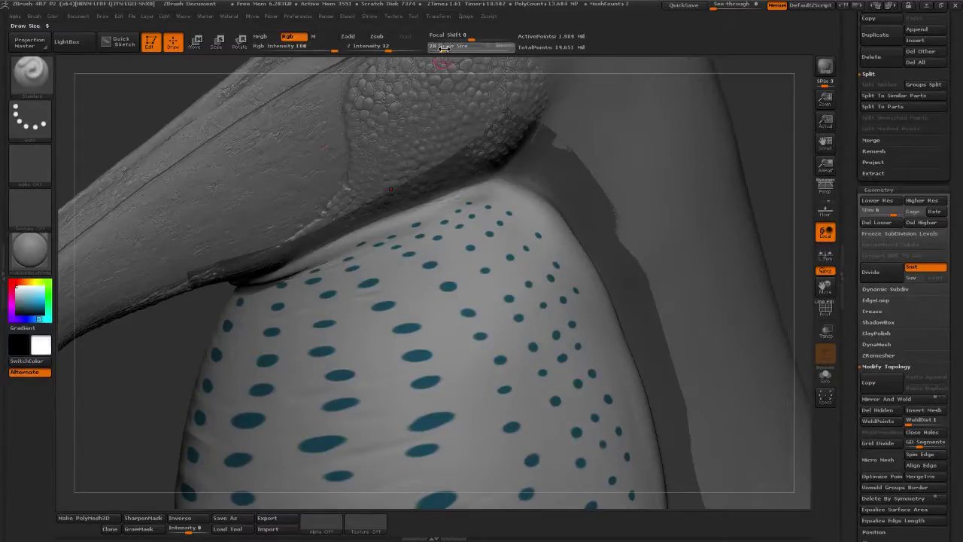
pyautogui.moveTo(444, 49); pyautogui.dragTo(443, 49)
pyautogui.keyDown('alt'); pyautogui.moveTo(715, 163); pyautogui.dragTo(612, 106); pyautogui.keyUp('alt')
pyautogui.moveTo(712, 168)
pyautogui.mouseDown()
pyautogui.moveTo(718, 183)
pyautogui.moveTo(724, 129)
pyautogui.mouseUp()
pyautogui.keyDown('alt'); pyautogui.moveTo(697, 113); pyautogui.dragTo(702, 137); pyautogui.keyUp('alt')
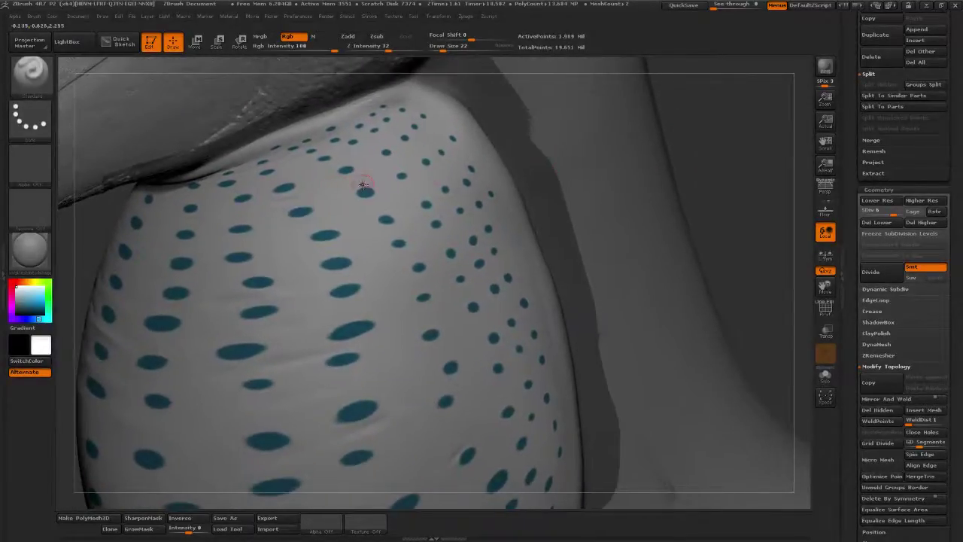
pyautogui.click(298, 193)
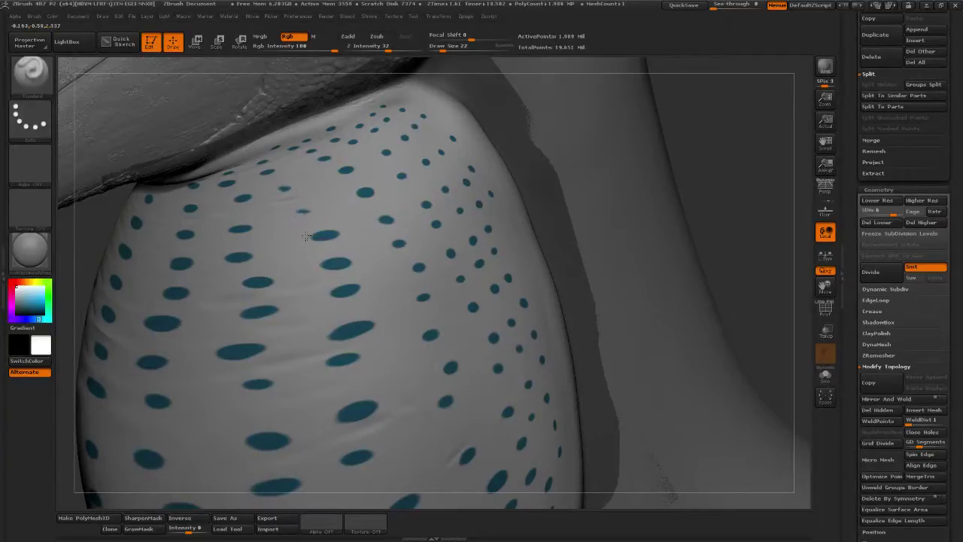
# Trim the elongated dots lower down the same side column with white, leaving only small spots
pyautogui.moveTo(673, 193); pyautogui.dragTo(255, 224)
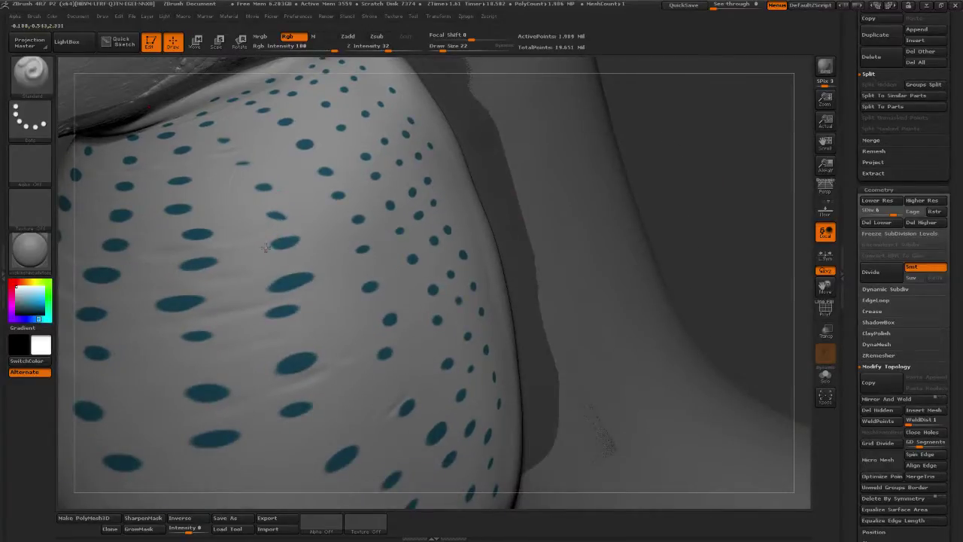
pyautogui.moveTo(302, 246); pyautogui.dragTo(279, 252)
pyautogui.moveTo(691, 177); pyautogui.dragTo(693, 108)
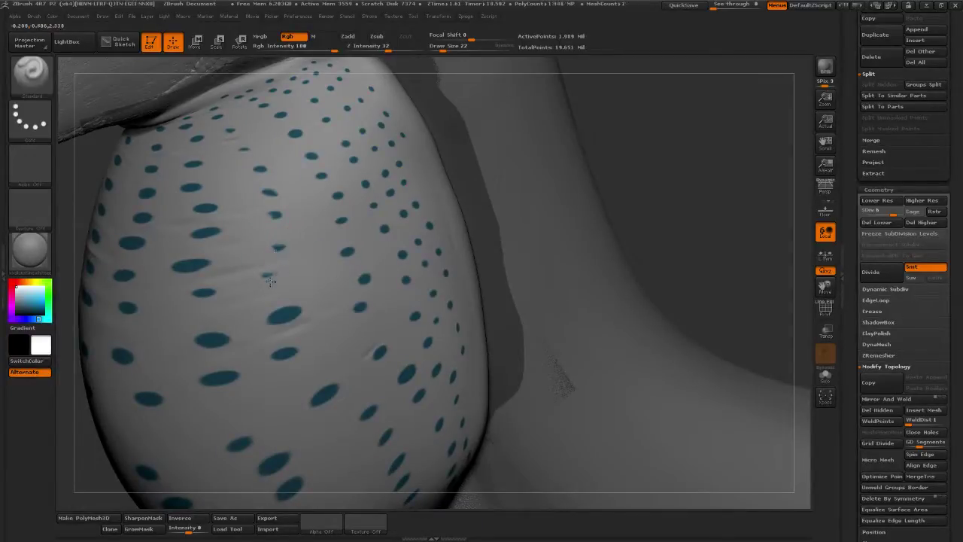
pyautogui.moveTo(269, 327); pyautogui.dragTo(266, 312)
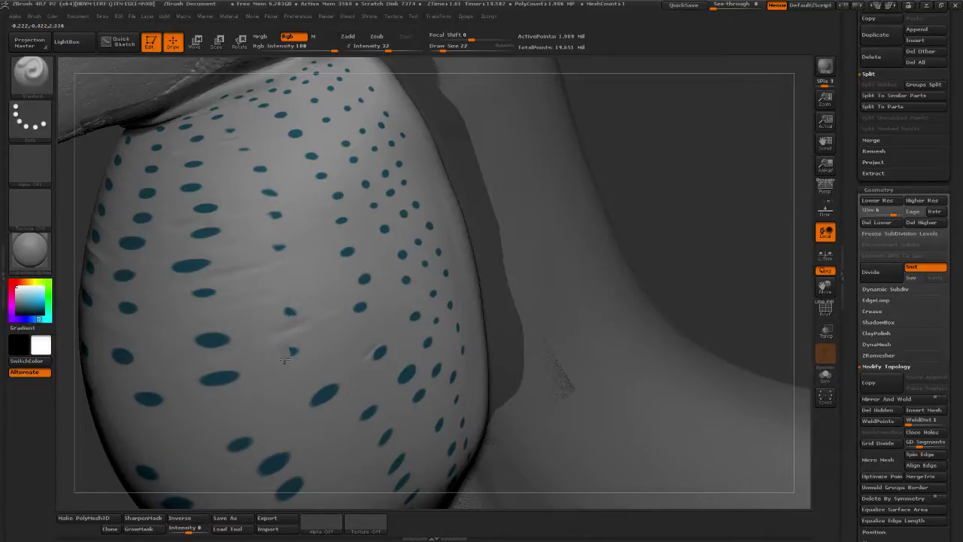
pyautogui.keyDown('alt'); pyautogui.moveTo(676, 161); pyautogui.dragTo(654, 74); pyautogui.keyUp('alt')
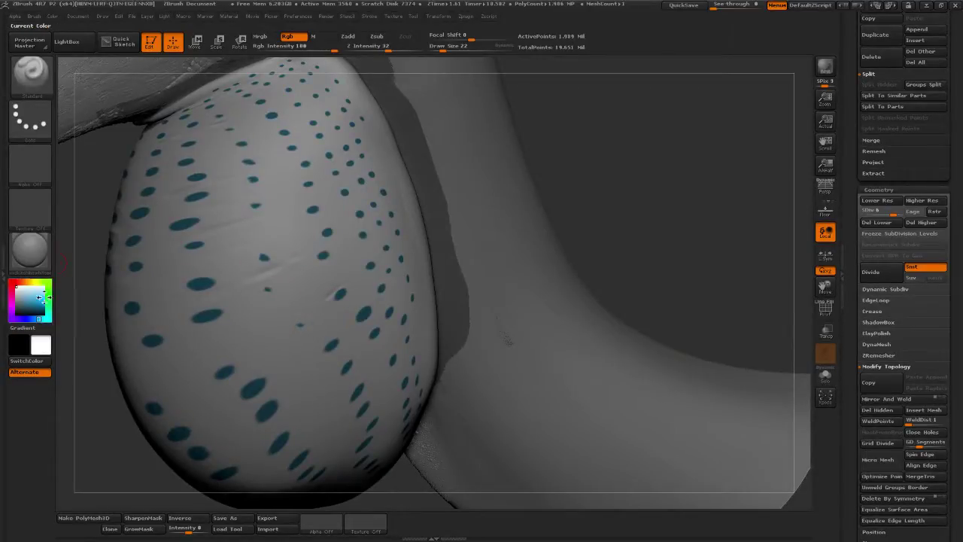
# Pick the dots' teal as the paint colour and turn on polypaint display for the Deinocheirus head subtool
pyautogui.moveTo(45, 305); pyautogui.dragTo(204, 284)
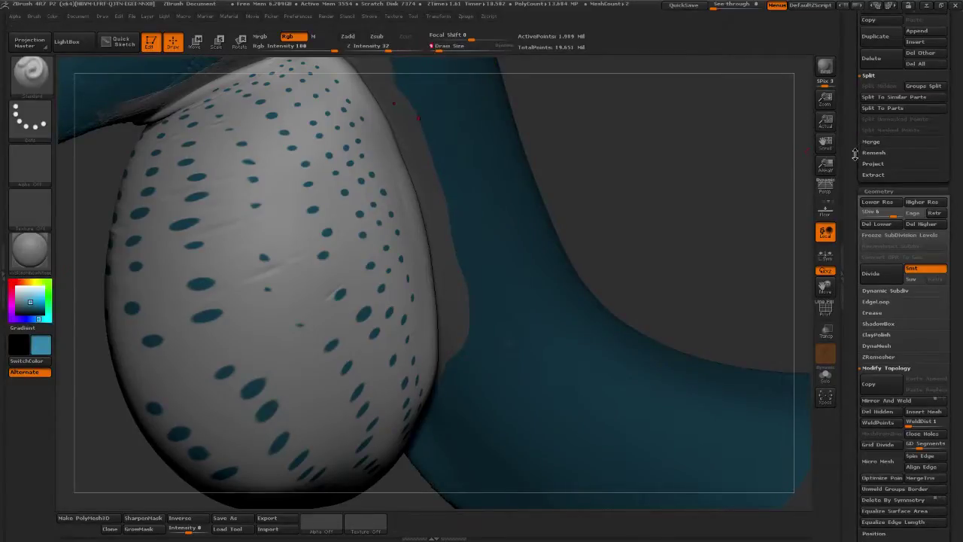
pyautogui.moveTo(855, 155); pyautogui.dragTo(856, 538)
pyautogui.click(929, 217)
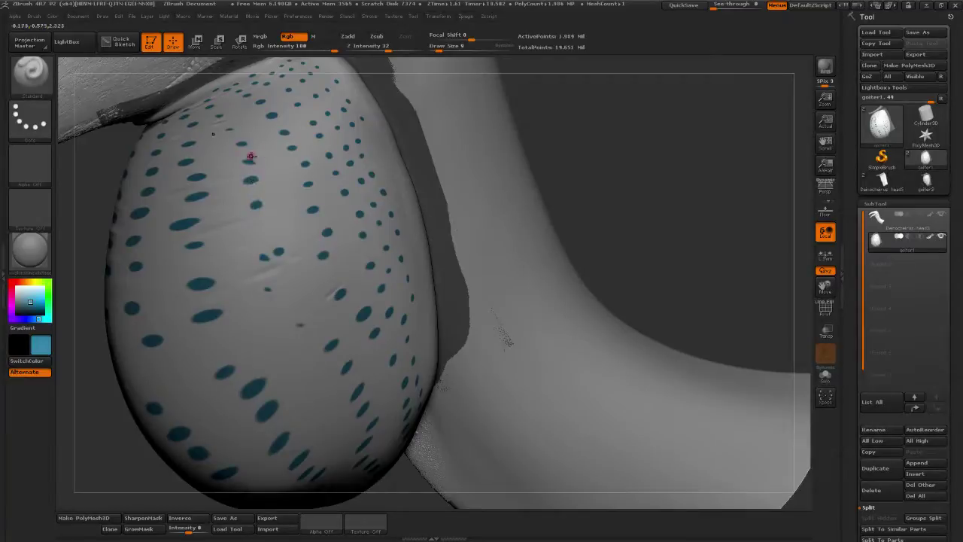
# Repaint the trimmed dots of the side column as fuller, rounder teal spots, raising the draw size to 17
pyautogui.moveTo(540, 105); pyautogui.dragTo(268, 237)
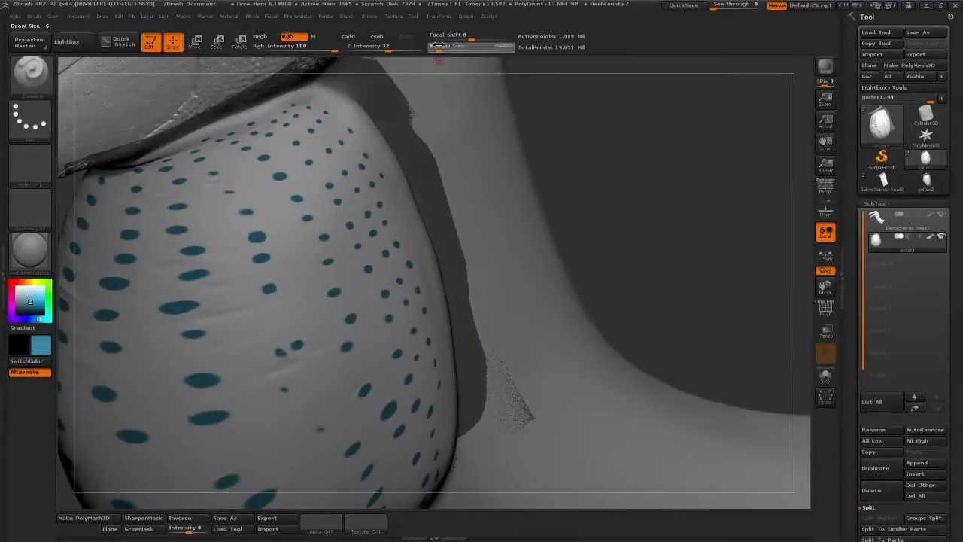
pyautogui.moveTo(440, 47); pyautogui.dragTo(443, 46)
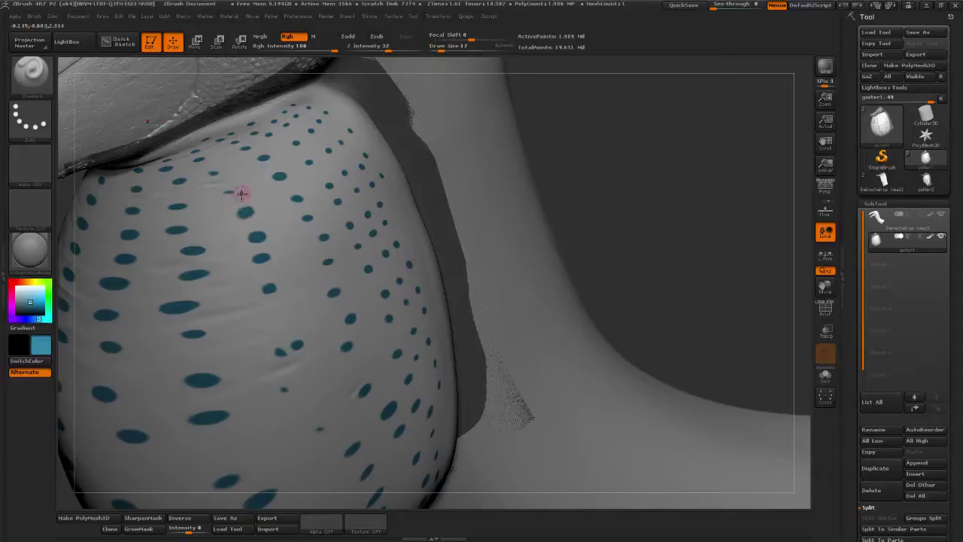
pyautogui.moveTo(614, 97)
pyautogui.mouseDown()
pyautogui.moveTo(650, 129)
pyautogui.moveTo(646, 154)
pyautogui.mouseUp()
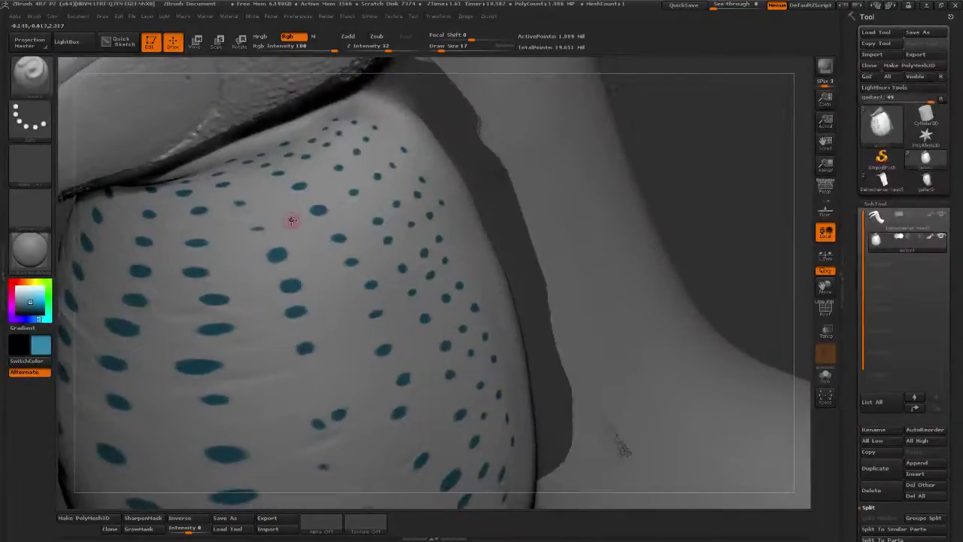
pyautogui.click(443, 47)
pyautogui.moveTo(237, 204); pyautogui.dragTo(245, 203)
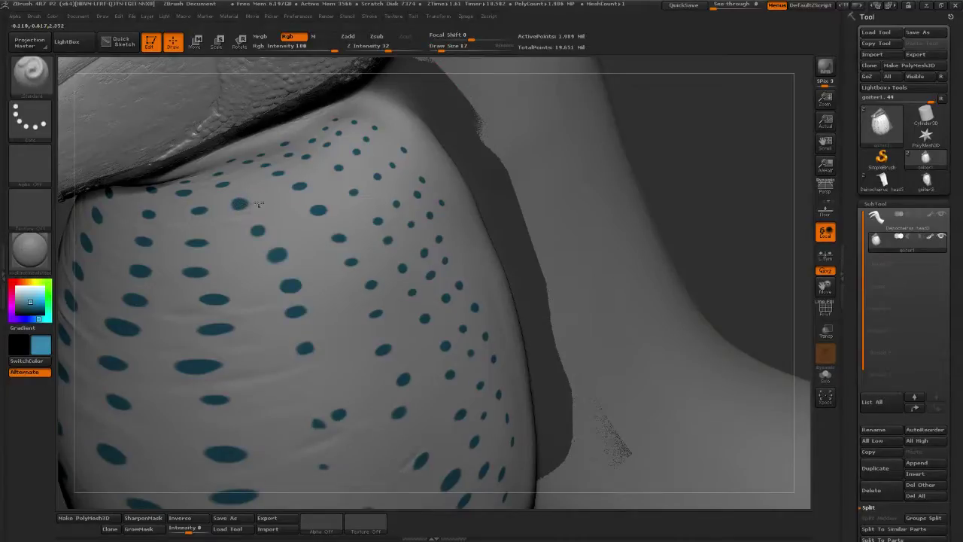
# Pick white and erase the column's uppermost repainted dot and the small stray spots lower down, trimming uneven dots between them
pyautogui.keyDown('alt'); pyautogui.moveTo(706, 143); pyautogui.dragTo(659, 125); pyautogui.keyUp('alt')
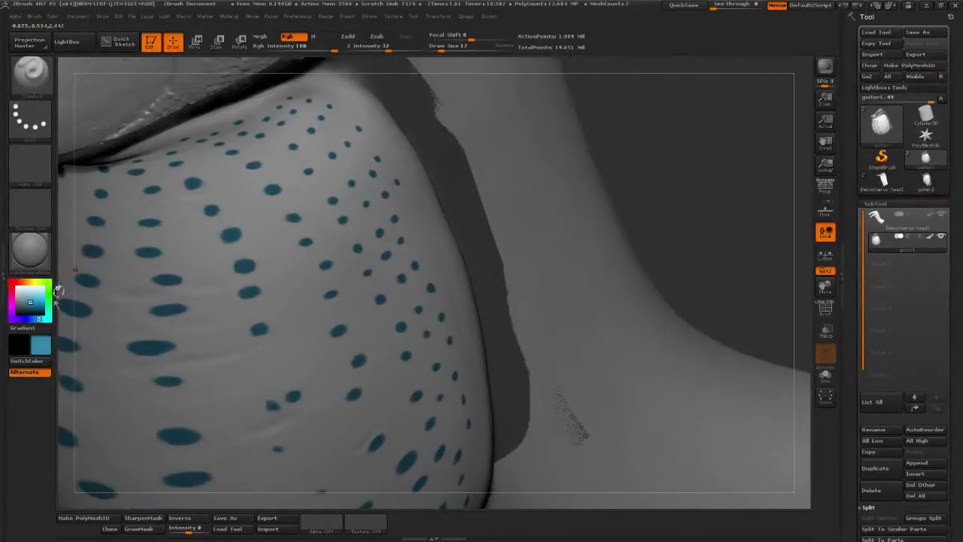
pyautogui.moveTo(34, 300); pyautogui.dragTo(4, 282)
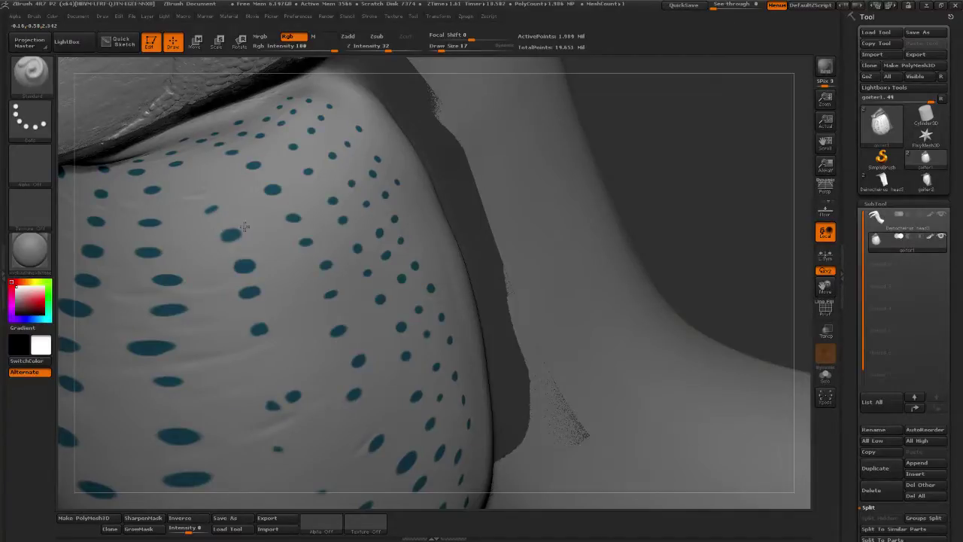
pyautogui.keyDown('alt'); pyautogui.moveTo(633, 180); pyautogui.dragTo(622, 132); pyautogui.keyUp('alt')
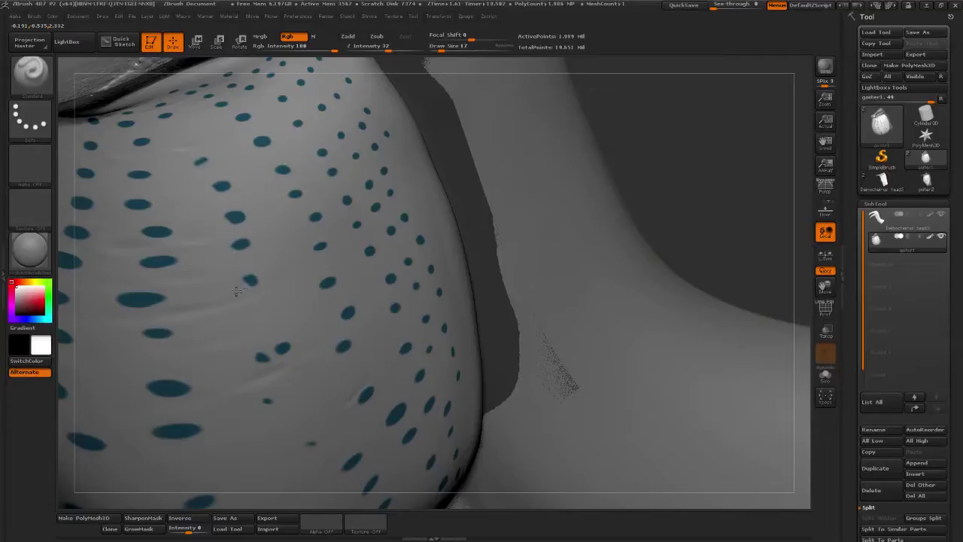
pyautogui.moveTo(725, 155); pyautogui.dragTo(254, 340, button='right')
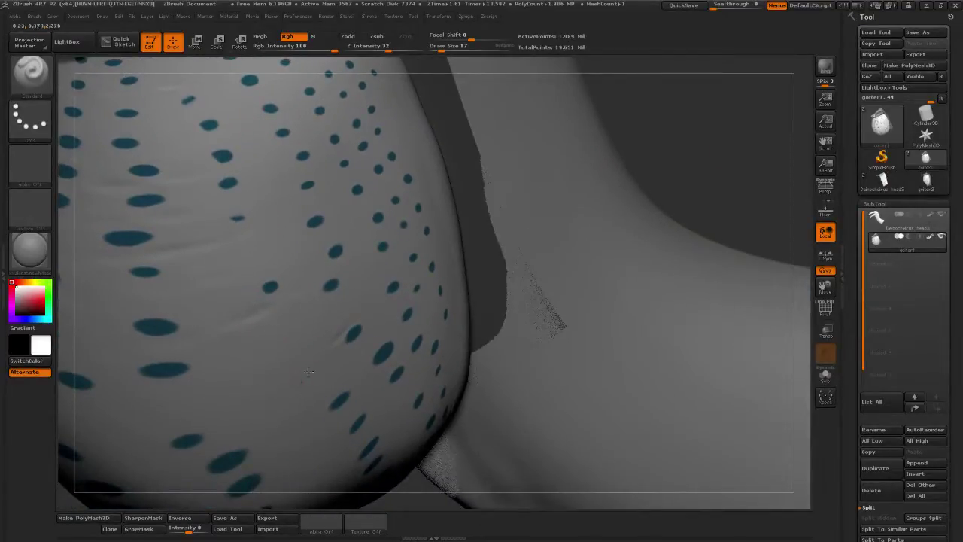
# Pick the teal again and paint two round dots in the cleared gap on the goiter's lower side at draw size 17
pyautogui.keyDown('alt'); pyautogui.moveTo(707, 165); pyautogui.dragTo(597, 165); pyautogui.keyUp('alt')
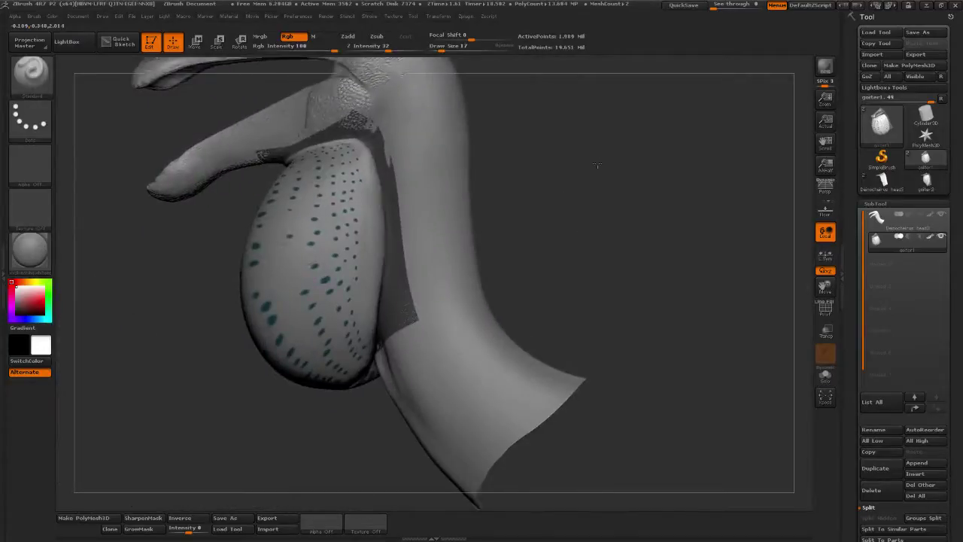
pyautogui.moveTo(597, 166)
pyautogui.mouseDown(button='right')
pyautogui.moveTo(609, 188)
pyautogui.moveTo(597, 194)
pyautogui.mouseUp(button='right')
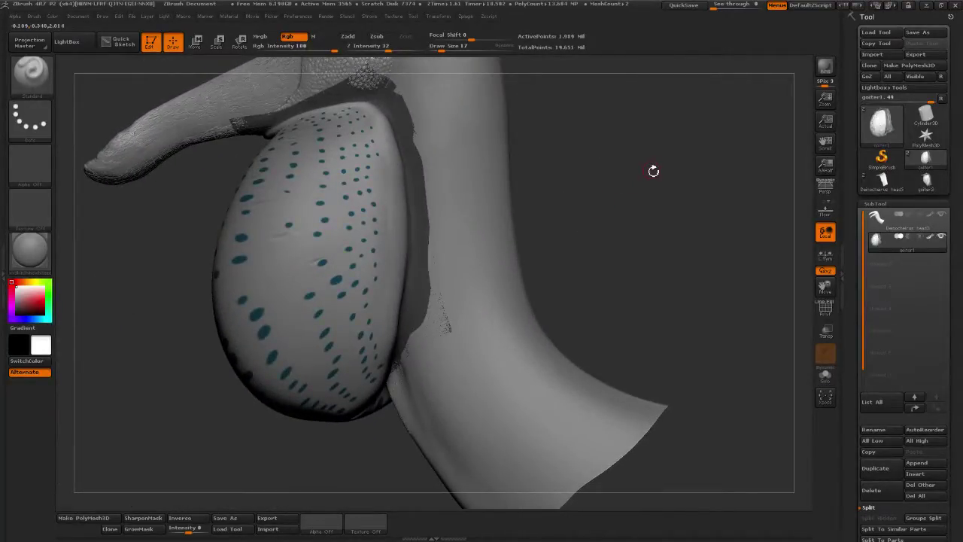
pyautogui.keyDown('alt'); pyautogui.moveTo(624, 146); pyautogui.dragTo(652, 188); pyautogui.keyUp('alt')
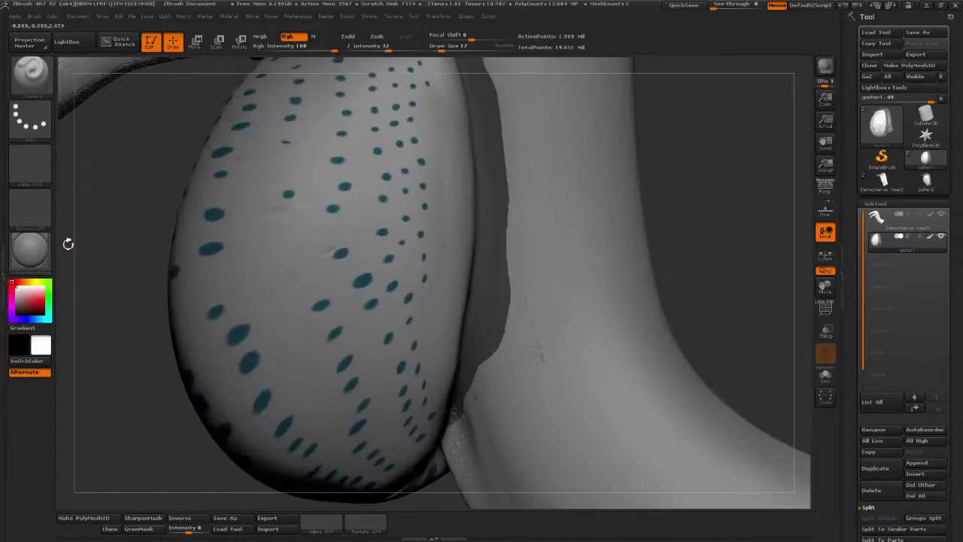
pyautogui.moveTo(30, 305); pyautogui.dragTo(324, 304)
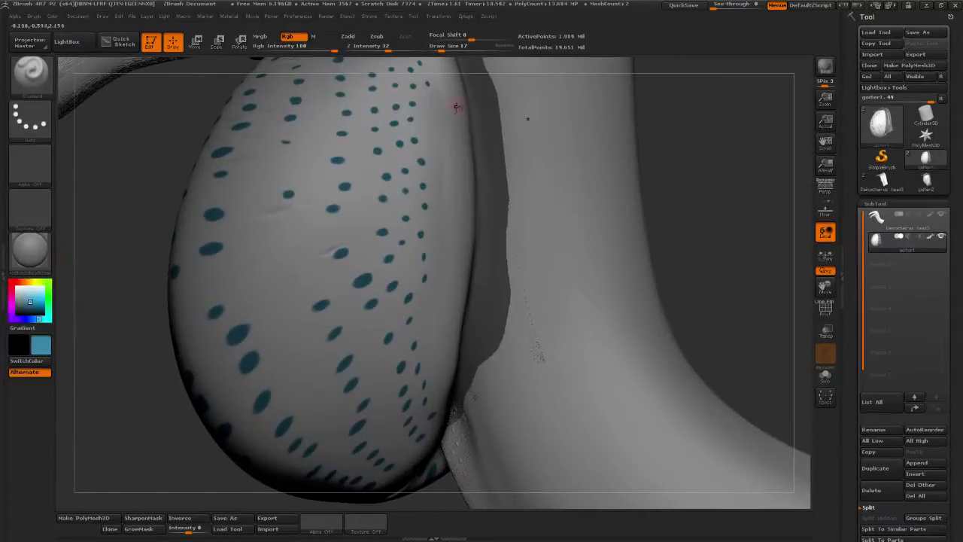
pyautogui.moveTo(443, 47)
pyautogui.mouseDown()
pyautogui.moveTo(464, 69)
pyautogui.moveTo(456, 101)
pyautogui.mouseUp()
pyautogui.click(301, 275)
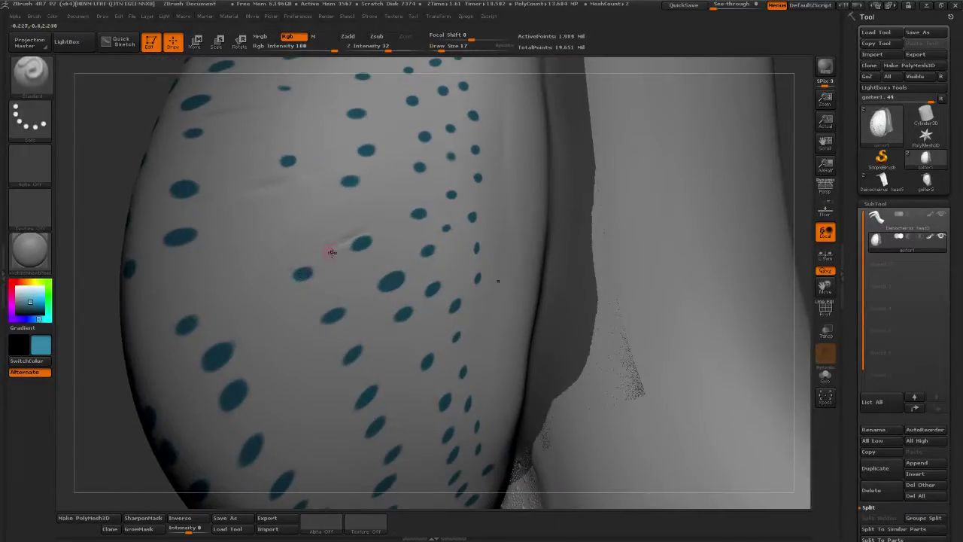
pyautogui.click(289, 217)
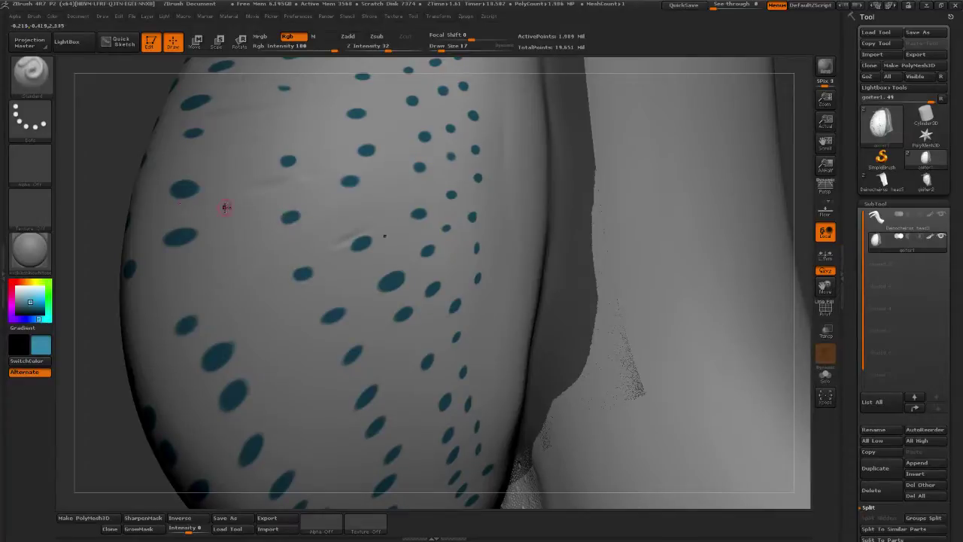
# Add the missing teal dots up the side column and fill out its thin ones into even ovals
pyautogui.keyDown('alt'); pyautogui.moveTo(104, 194); pyautogui.dragTo(134, 310); pyautogui.keyUp('alt')
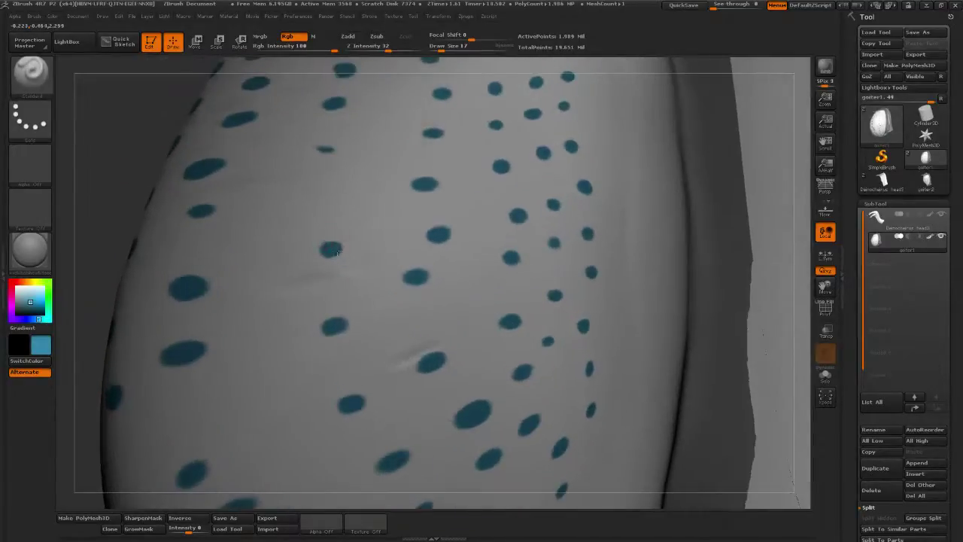
pyautogui.moveTo(116, 205); pyautogui.dragTo(309, 282)
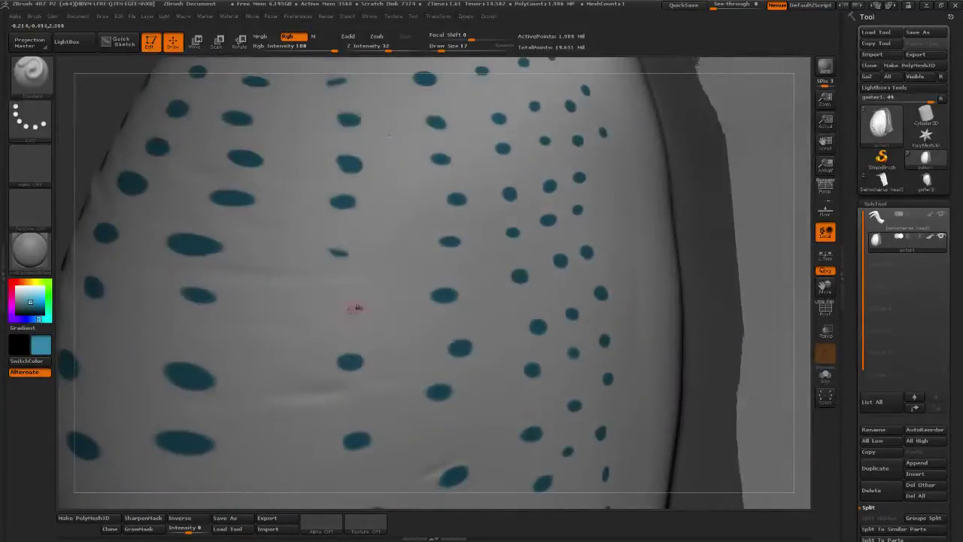
pyautogui.click(339, 302)
pyautogui.click(338, 253)
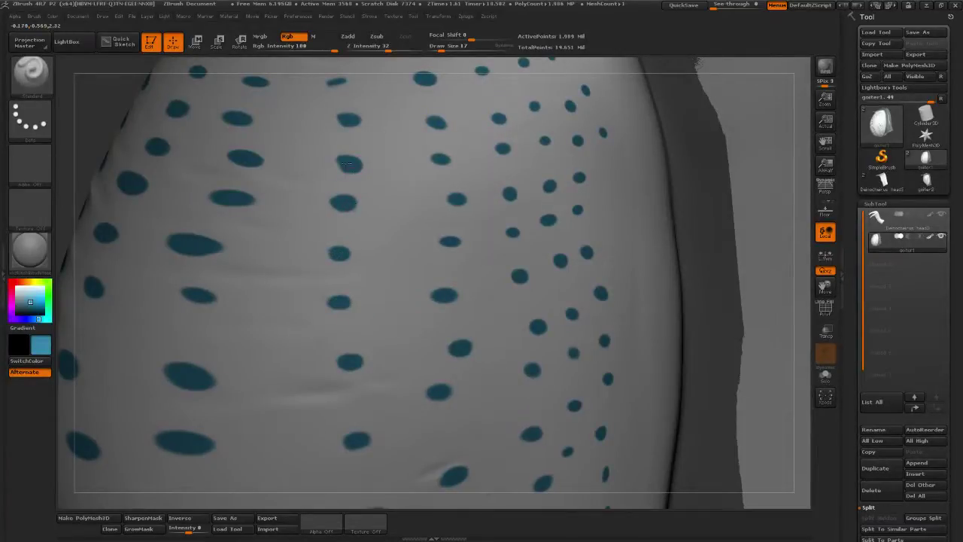
pyautogui.moveTo(346, 121); pyautogui.dragTo(354, 120)
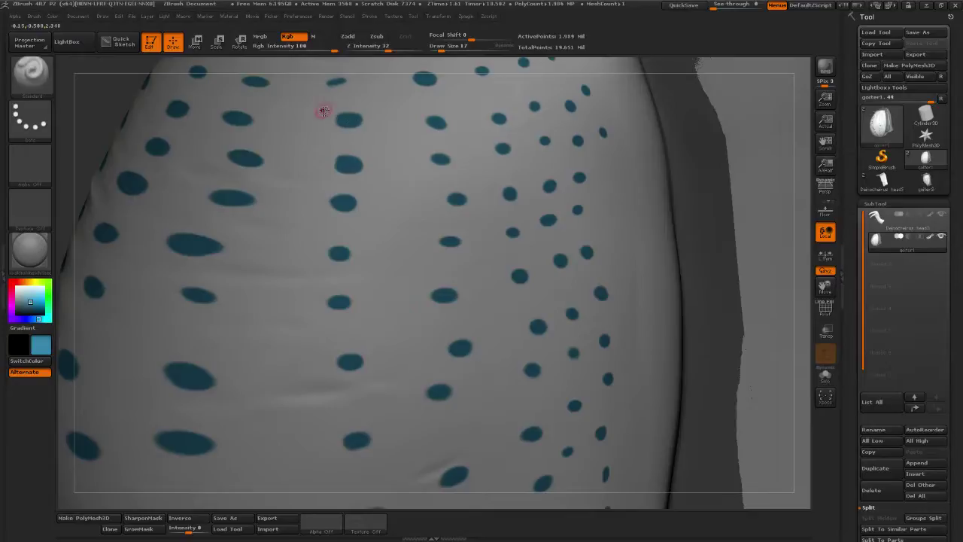
pyautogui.keyDown('alt'); pyautogui.moveTo(112, 124); pyautogui.dragTo(112, 219); pyautogui.keyUp('alt')
pyautogui.moveTo(330, 177); pyautogui.dragTo(345, 176)
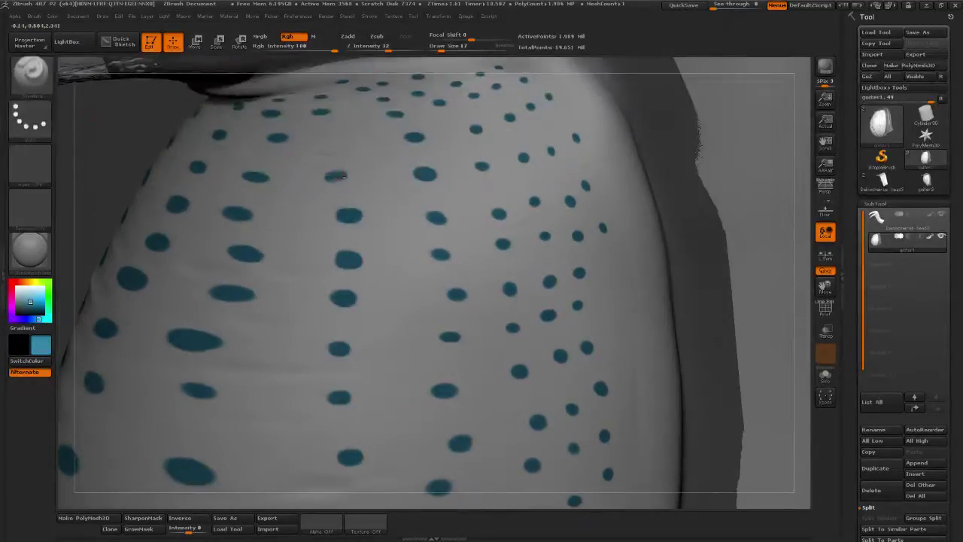
# Paint white over the oversized dots at the goiter's lower rear edge beside the neck with draw size 32
pyautogui.moveTo(802, 155); pyautogui.dragTo(455, 330)
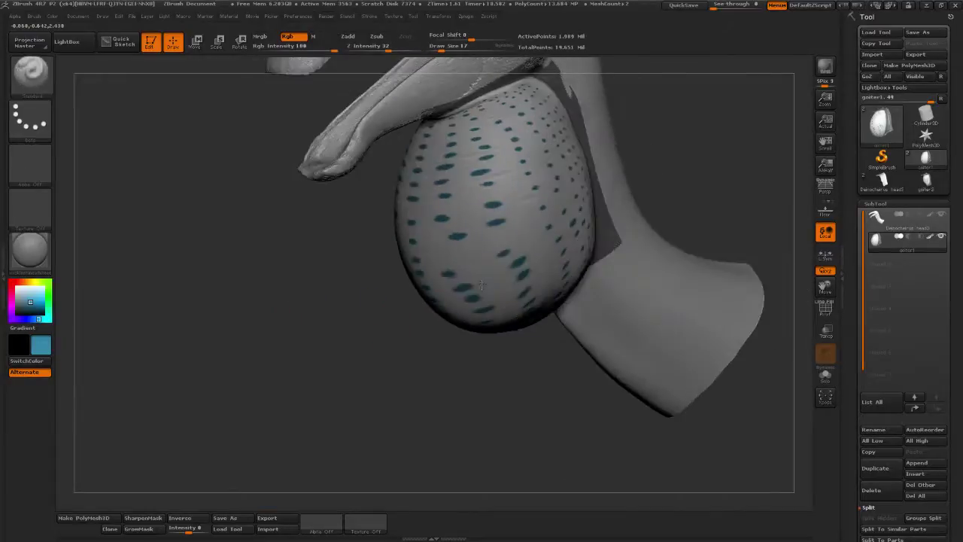
pyautogui.moveTo(745, 94)
pyautogui.keyDown('alt'); pyautogui.mouseDown()
pyautogui.moveTo(585, 271)
pyautogui.moveTo(639, 286)
pyautogui.moveTo(741, 167)
pyautogui.moveTo(770, 187)
pyautogui.mouseUp(); pyautogui.keyUp('alt')
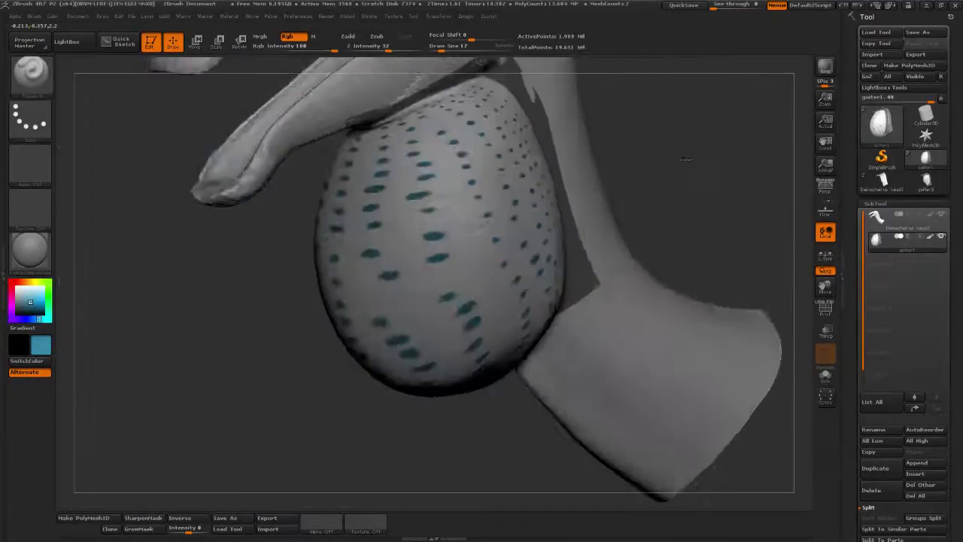
pyautogui.moveTo(753, 182)
pyautogui.mouseDown()
pyautogui.moveTo(732, 181)
pyautogui.moveTo(752, 180)
pyautogui.moveTo(755, 157)
pyautogui.moveTo(685, 215)
pyautogui.mouseUp()
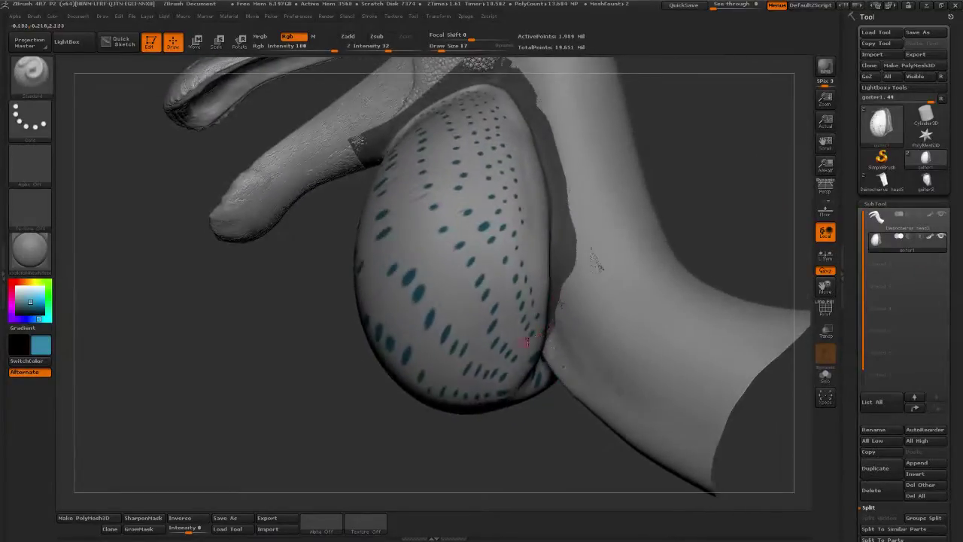
pyautogui.moveTo(767, 222); pyautogui.dragTo(734, 197)
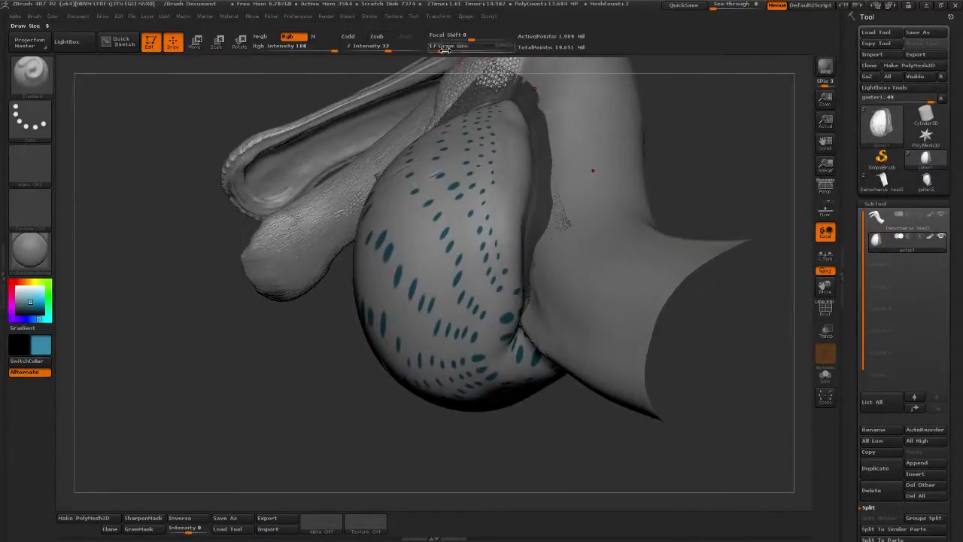
pyautogui.moveTo(448, 49); pyautogui.dragTo(446, 58)
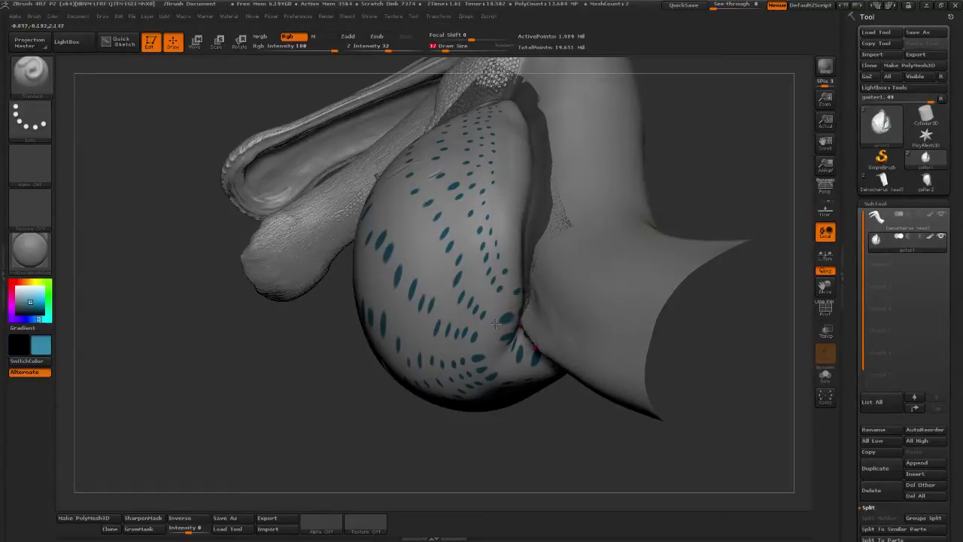
pyautogui.moveTo(30, 300); pyautogui.dragTo(17, 283)
pyautogui.moveTo(503, 321); pyautogui.dragTo(512, 317)
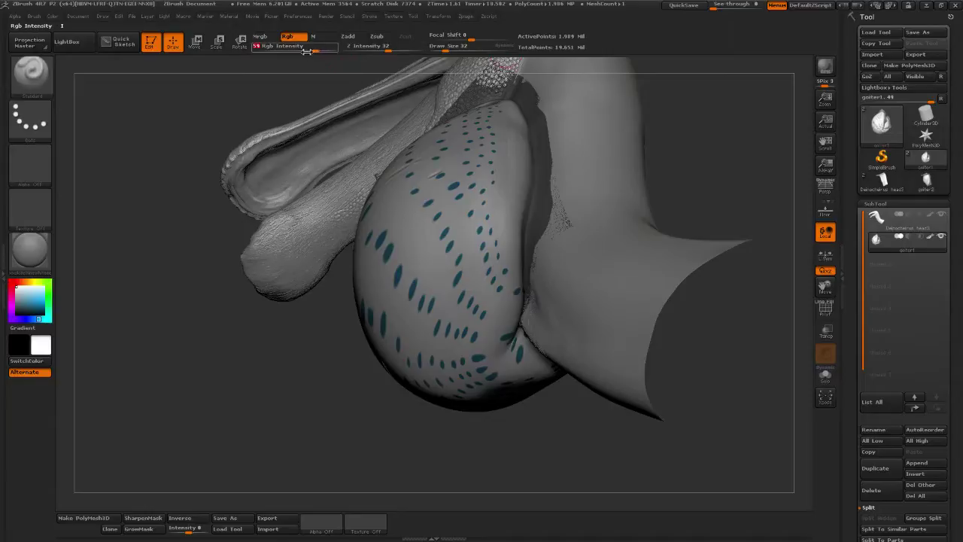
# Try painting white over the goiter's lower and side dots at draw size 78, with RGB intensity 90 and 66
pyautogui.click(324, 49)
pyautogui.click(453, 49)
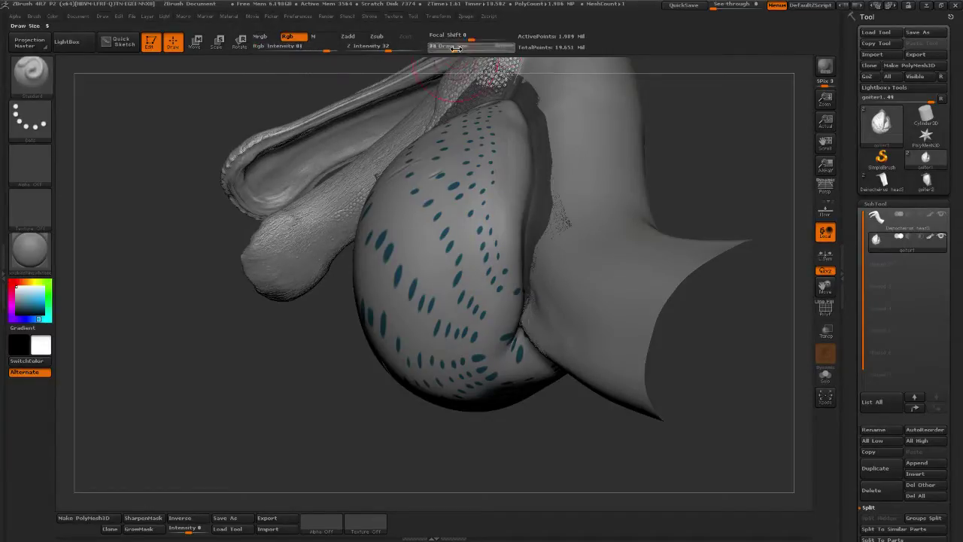
pyautogui.click(331, 49)
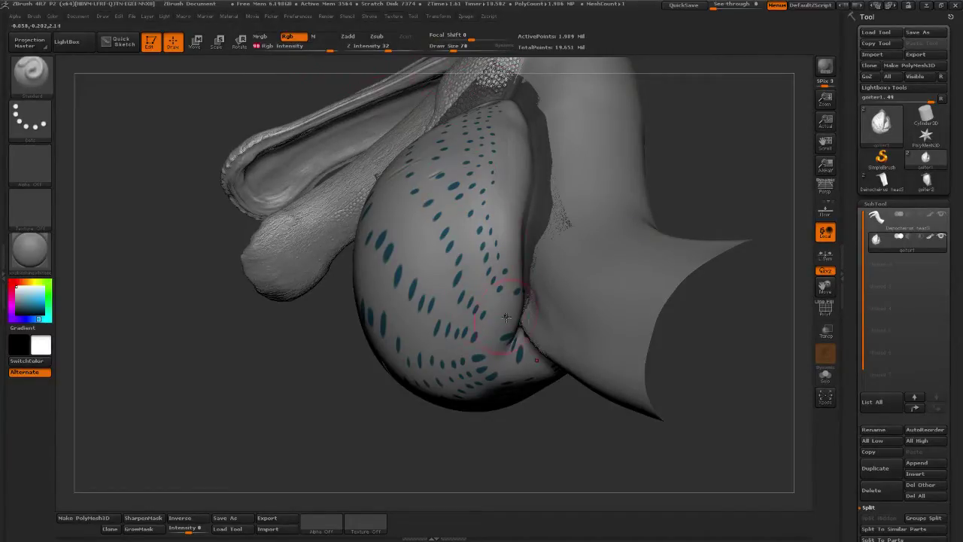
pyautogui.moveTo(507, 319); pyautogui.dragTo(487, 317)
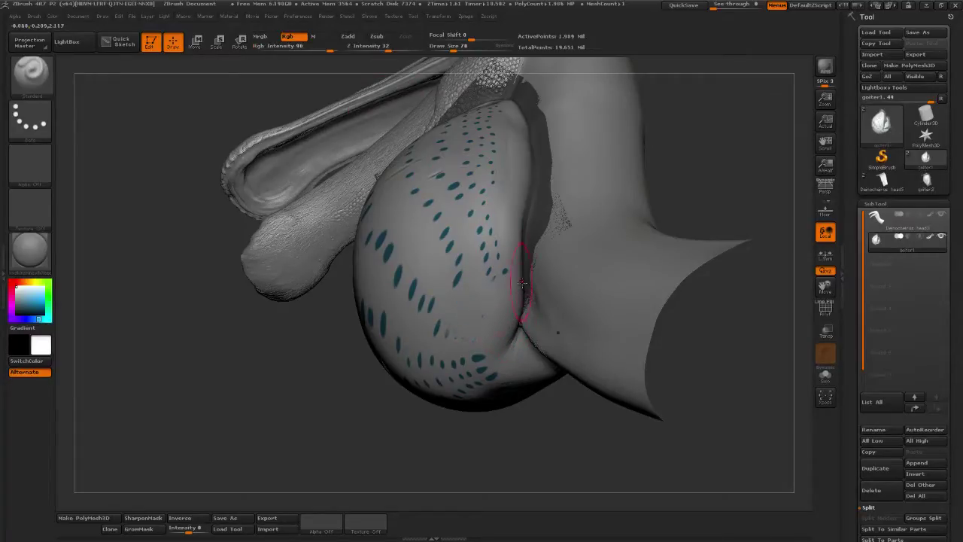
pyautogui.moveTo(926, 159)
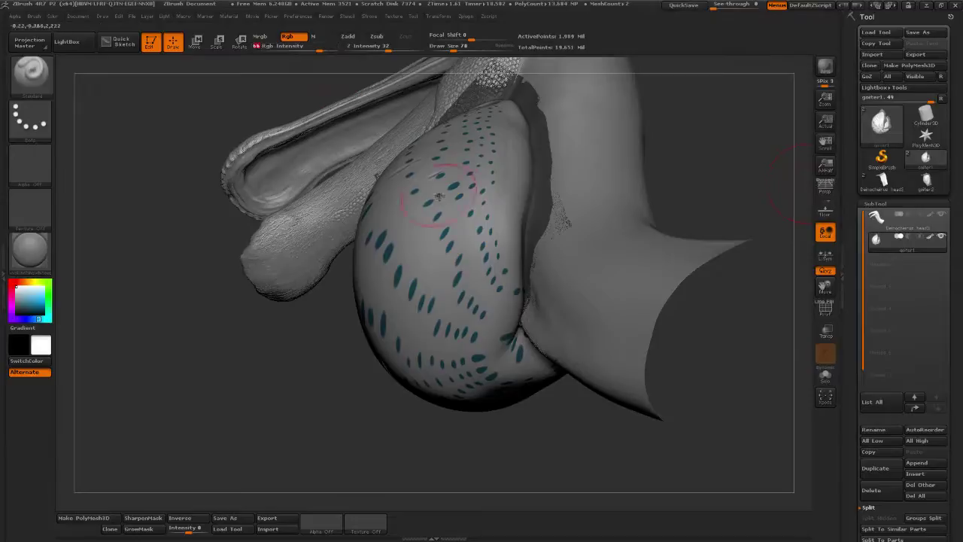
pyautogui.moveTo(484, 226)
pyautogui.mouseDown()
pyautogui.moveTo(467, 290)
pyautogui.moveTo(489, 356)
pyautogui.moveTo(442, 199)
pyautogui.moveTo(457, 194)
pyautogui.mouseUp()
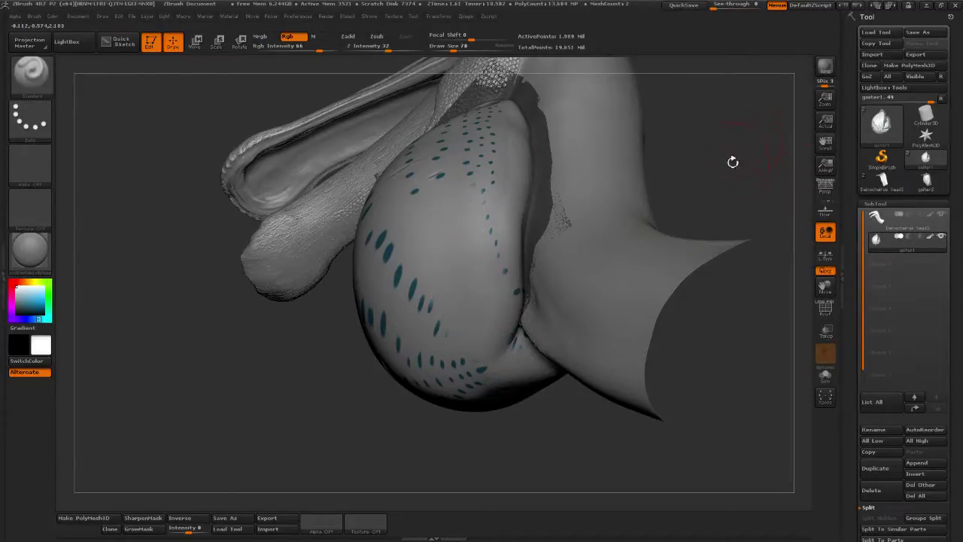
pyautogui.moveTo(733, 162)
pyautogui.mouseDown()
pyautogui.moveTo(752, 182)
pyautogui.moveTo(771, 246)
pyautogui.mouseUp()
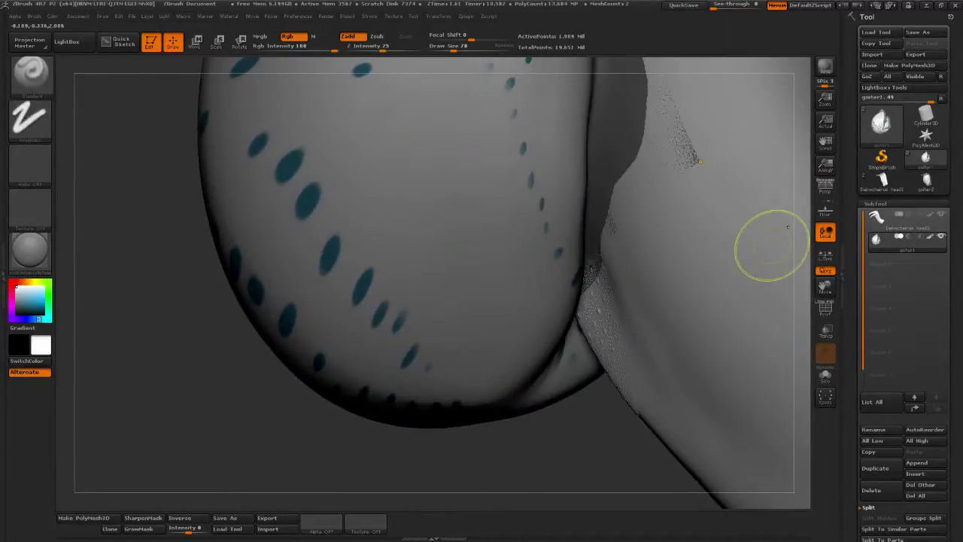
# Undo the strong white strokes over the goiter's side dots
pyautogui.hotkey('ctrl', 'z')
pyautogui.hotkey('ctrl', 'z')
pyautogui.hotkey('ctrl', 'z')
pyautogui.hotkey('ctrl', 'z')
pyautogui.moveTo(135, 279)
pyautogui.keyDown('alt'); pyautogui.mouseDown()
pyautogui.moveTo(157, 345)
pyautogui.moveTo(155, 320)
pyautogui.mouseUp(); pyautogui.keyUp('alt')
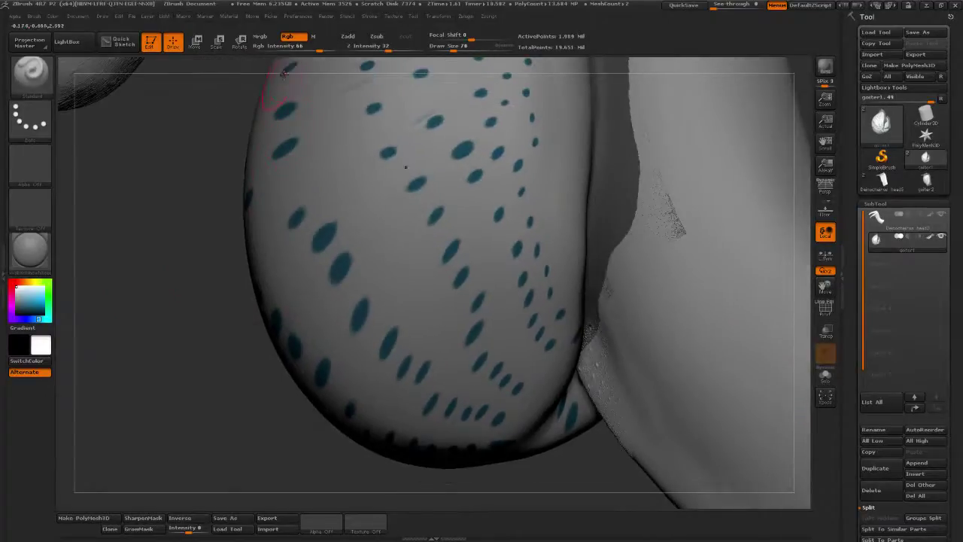
# Try fading the middle side dots with lighter white strokes at draw size 78
pyautogui.click(295, 48)
pyautogui.moveTo(450, 253)
pyautogui.mouseDown()
pyautogui.moveTo(448, 207)
pyautogui.moveTo(455, 277)
pyautogui.mouseUp()
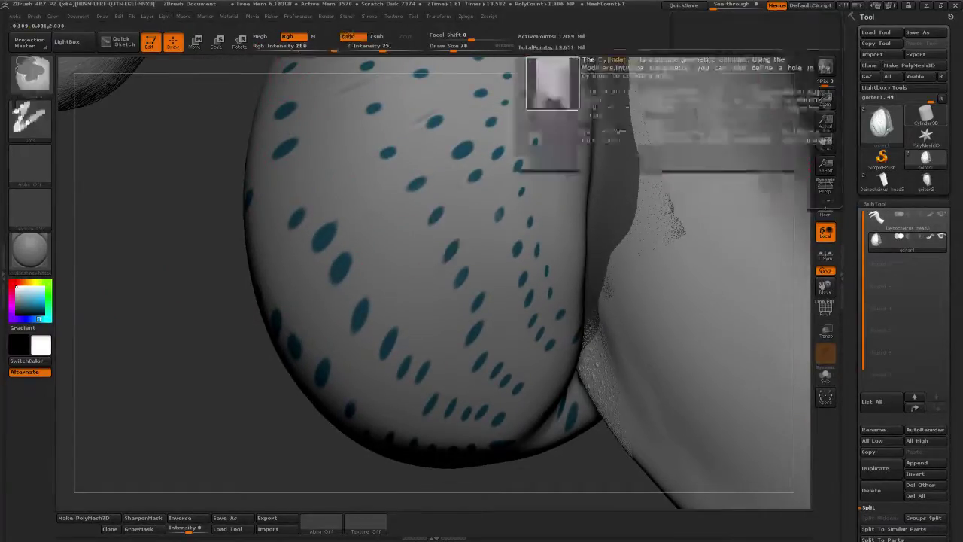
pyautogui.moveTo(415, 178)
pyautogui.mouseDown()
pyautogui.moveTo(438, 214)
pyautogui.moveTo(498, 373)
pyautogui.mouseUp()
pyautogui.moveTo(431, 203); pyautogui.dragTo(515, 388)
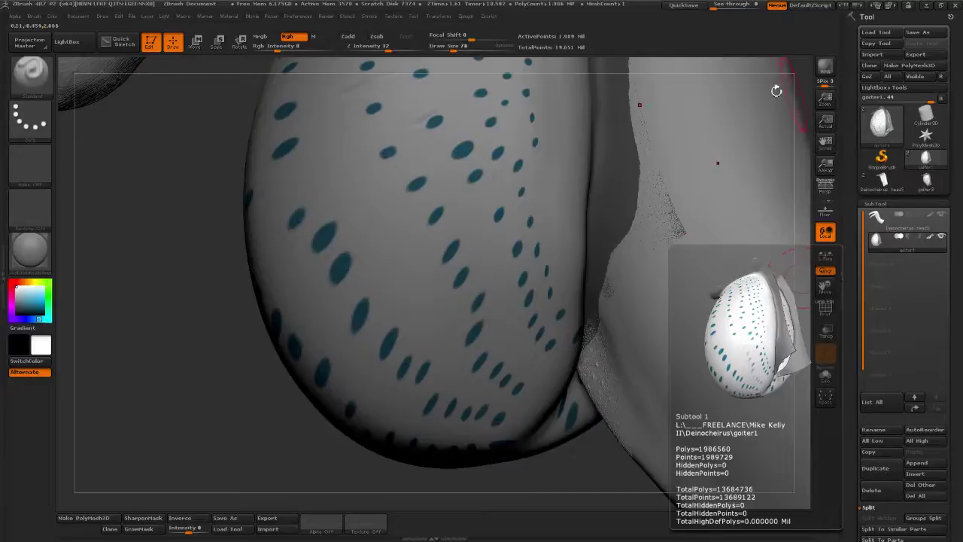
pyautogui.hotkey('ctrl', 'z')
# Fade the dots across the goiter's front and side with broad white strokes at draw size 175 and RGB intensity 8
pyautogui.keyDown('alt'); pyautogui.moveTo(129, 329); pyautogui.dragTo(133, 265); pyautogui.keyUp('alt')
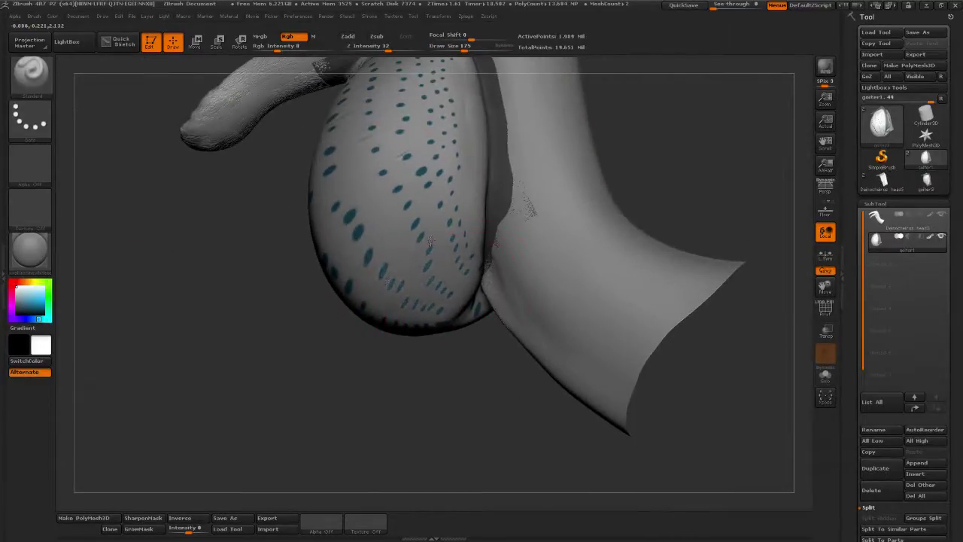
pyautogui.moveTo(431, 241)
pyautogui.mouseDown()
pyautogui.moveTo(450, 210)
pyautogui.moveTo(370, 169)
pyautogui.moveTo(331, 170)
pyautogui.mouseUp()
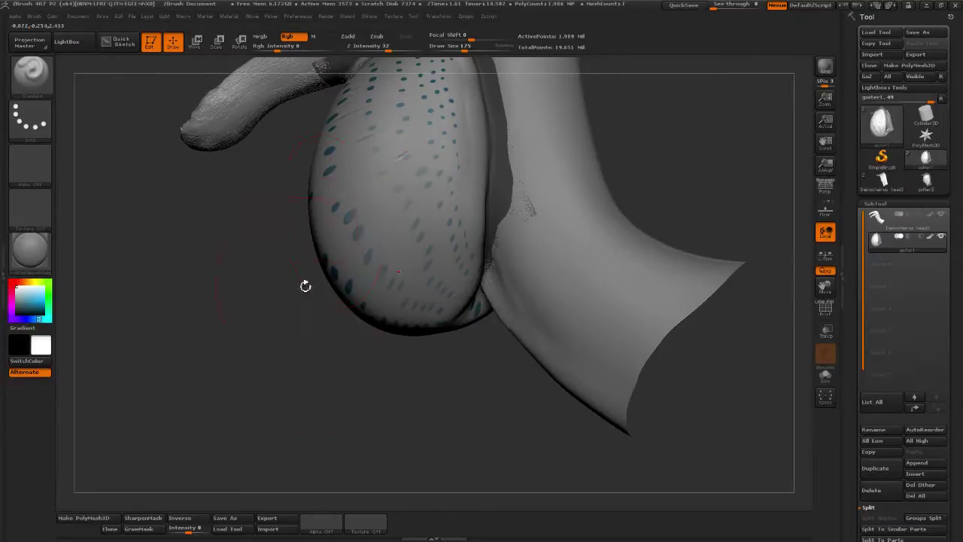
pyautogui.moveTo(305, 286)
pyautogui.mouseDown()
pyautogui.moveTo(346, 376)
pyautogui.moveTo(485, 282)
pyautogui.moveTo(500, 219)
pyautogui.moveTo(501, 105)
pyautogui.moveTo(433, 189)
pyautogui.moveTo(428, 219)
pyautogui.mouseUp()
pyautogui.keyDown('alt'); pyautogui.moveTo(701, 200); pyautogui.dragTo(622, 339); pyautogui.keyUp('alt')
pyautogui.moveTo(400, 257)
pyautogui.mouseDown()
pyautogui.moveTo(389, 196)
pyautogui.moveTo(474, 277)
pyautogui.moveTo(478, 322)
pyautogui.mouseUp()
pyautogui.moveTo(580, 312)
pyautogui.mouseDown()
pyautogui.moveTo(437, 366)
pyautogui.moveTo(323, 338)
pyautogui.mouseUp()
# Reduce the draw size to 93 and fade the remaining dots around the goiter's lower side, underside and rear edge
pyautogui.click(456, 48)
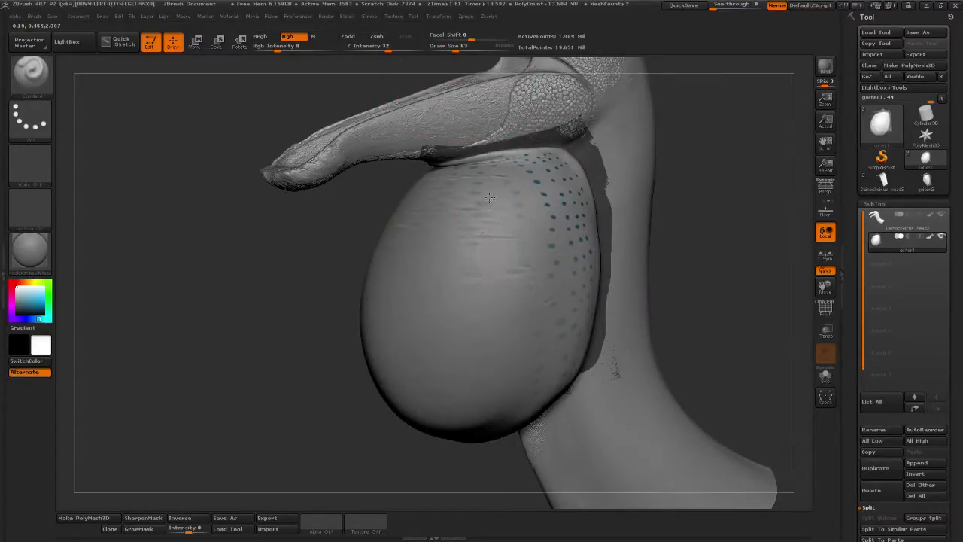
pyautogui.moveTo(680, 271); pyautogui.dragTo(637, 191)
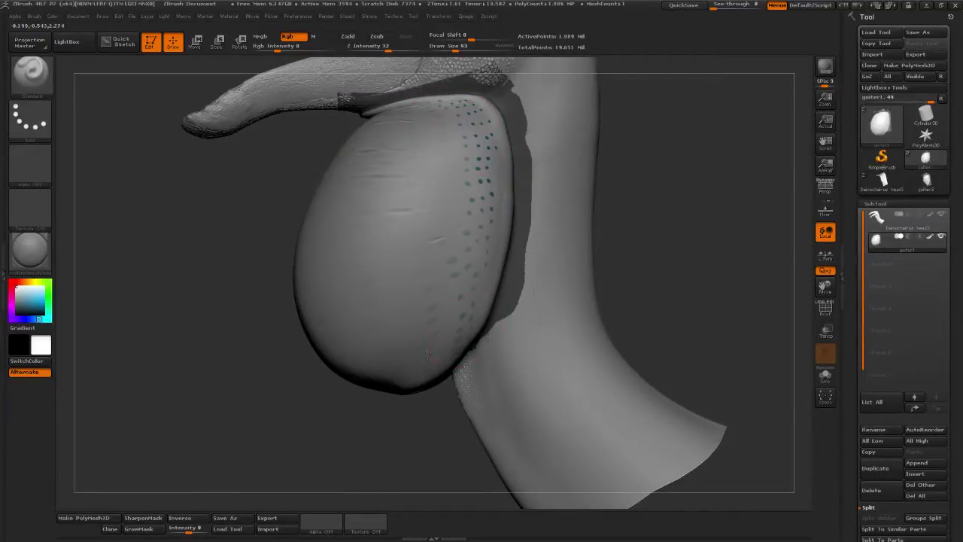
pyautogui.moveTo(692, 248); pyautogui.dragTo(637, 255)
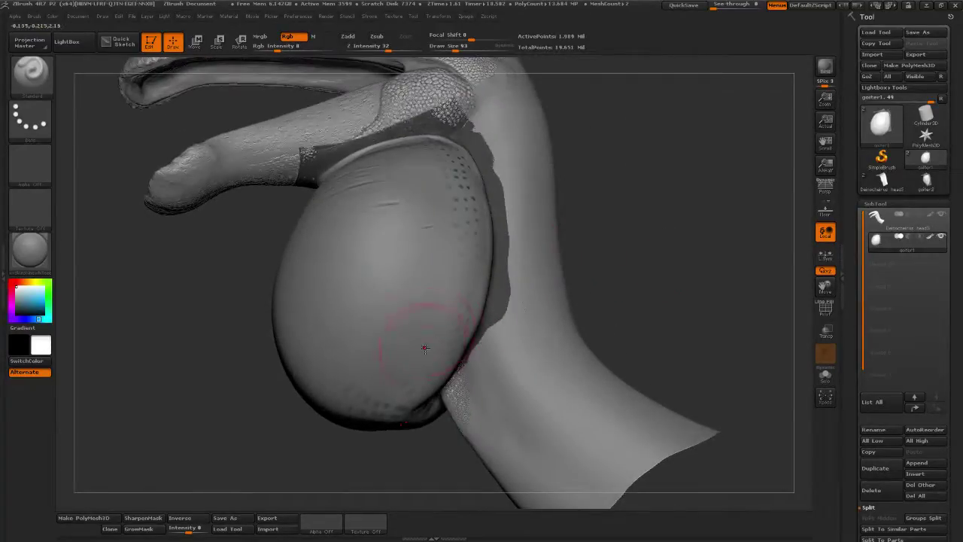
pyautogui.moveTo(621, 339); pyautogui.dragTo(595, 286)
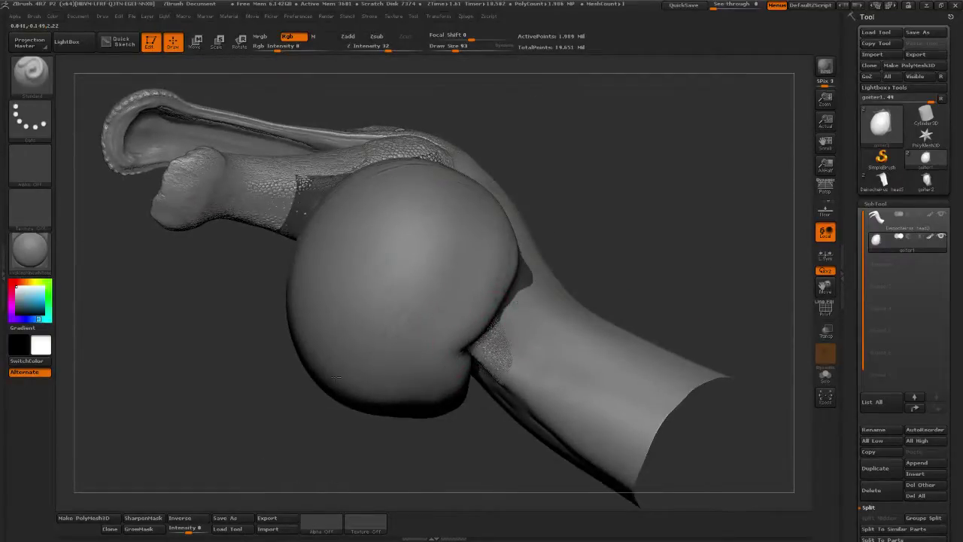
pyautogui.moveTo(663, 248); pyautogui.dragTo(681, 226)
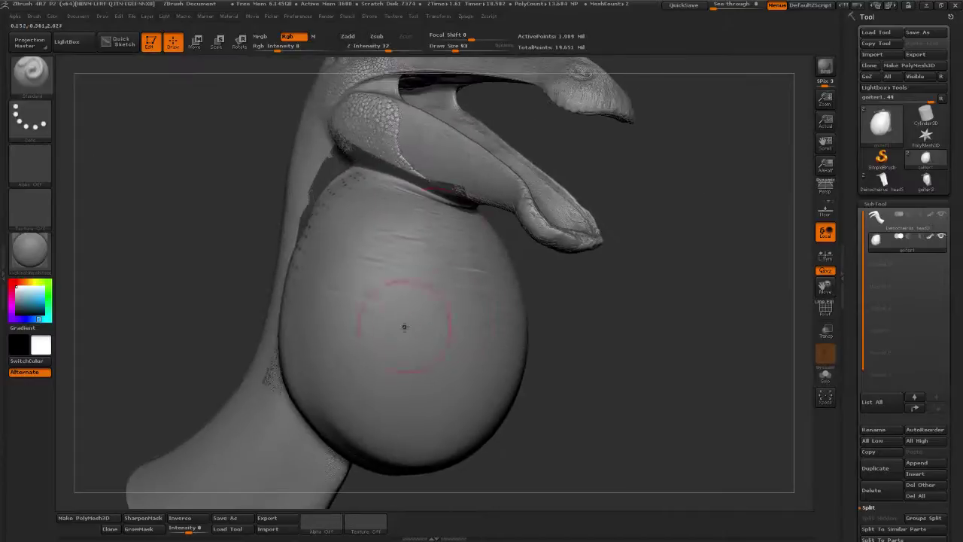
pyautogui.moveTo(575, 328); pyautogui.dragTo(613, 288)
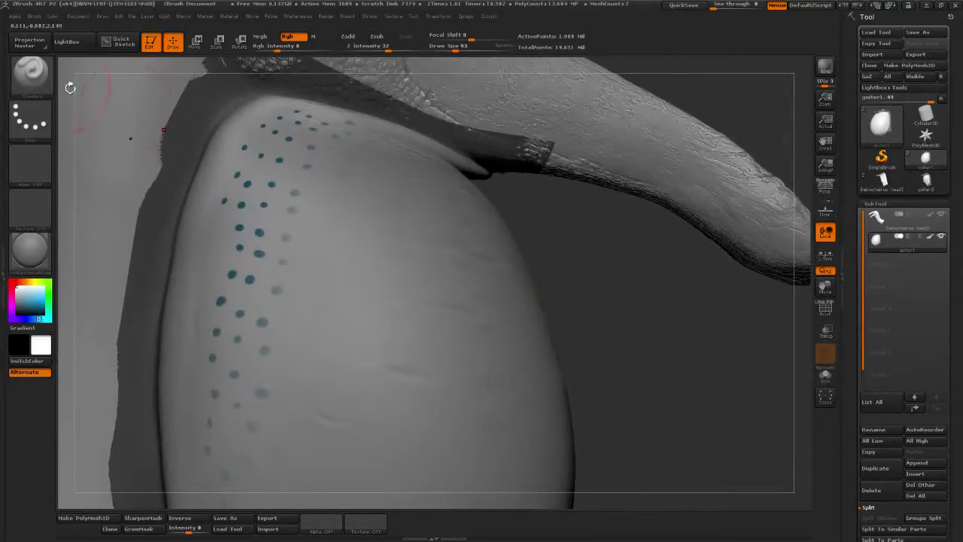
# Pick teal from an existing dot and repaint a faded dot beside the rear column at draw size 17 and RGB intensity 45
pyautogui.click(30, 72)
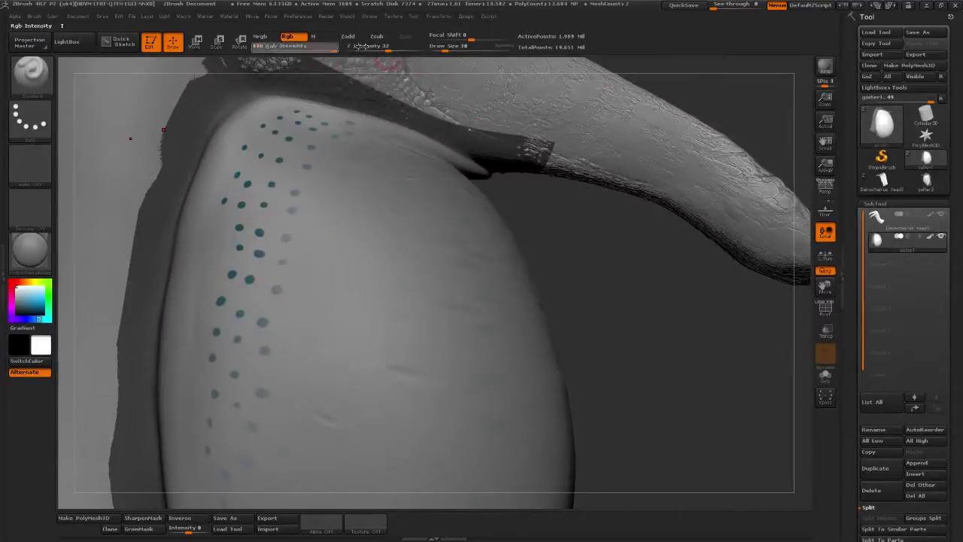
pyautogui.click(441, 46)
pyautogui.moveTo(311, 47)
pyautogui.mouseDown()
pyautogui.moveTo(290, 47)
pyautogui.moveTo(309, 47)
pyautogui.mouseUp()
pyautogui.moveTo(574, 250); pyautogui.dragTo(634, 238)
pyautogui.moveTo(21, 306); pyautogui.dragTo(228, 258)
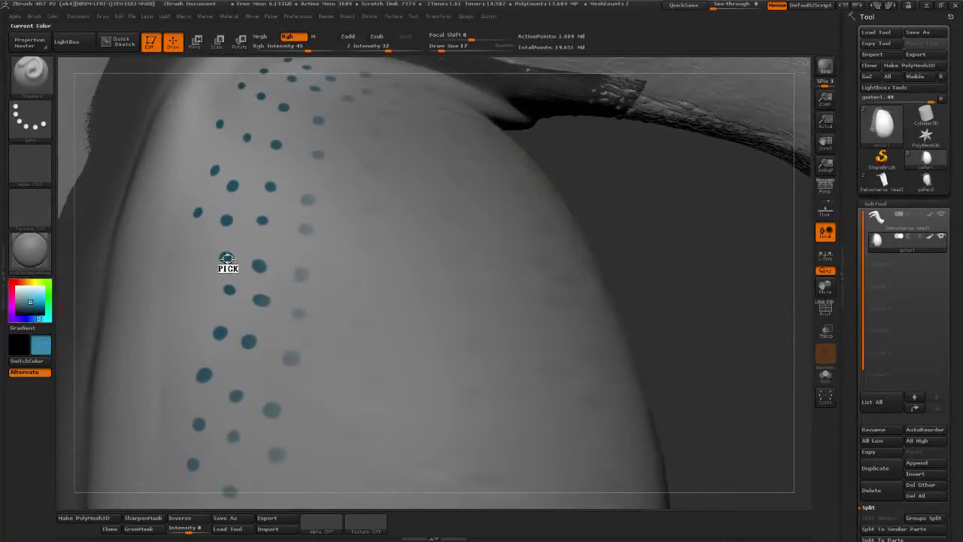
pyautogui.click(302, 274)
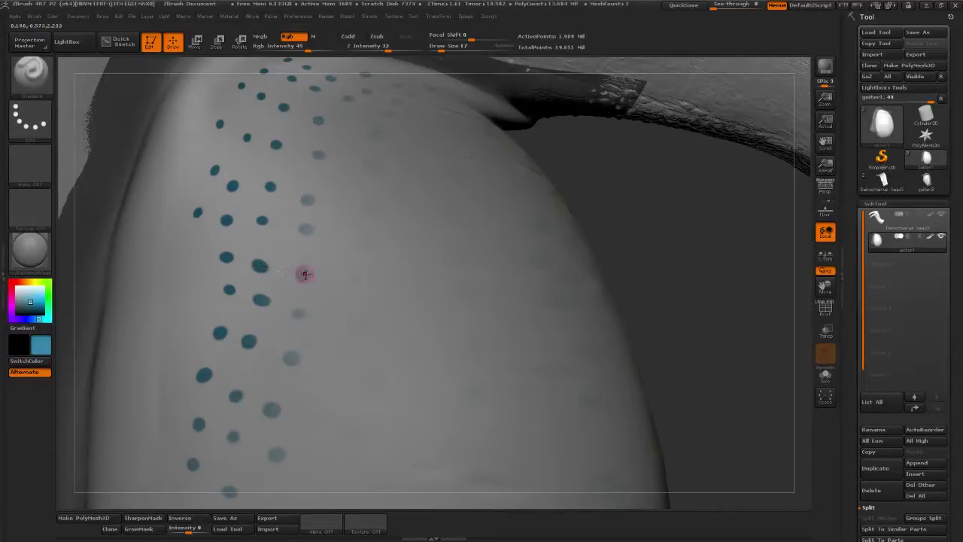
# Set the focal shift to -45 and draw size to 14, and repaint the faded outer dots on the goiter's upper side
pyautogui.moveTo(470, 37); pyautogui.dragTo(452, 38)
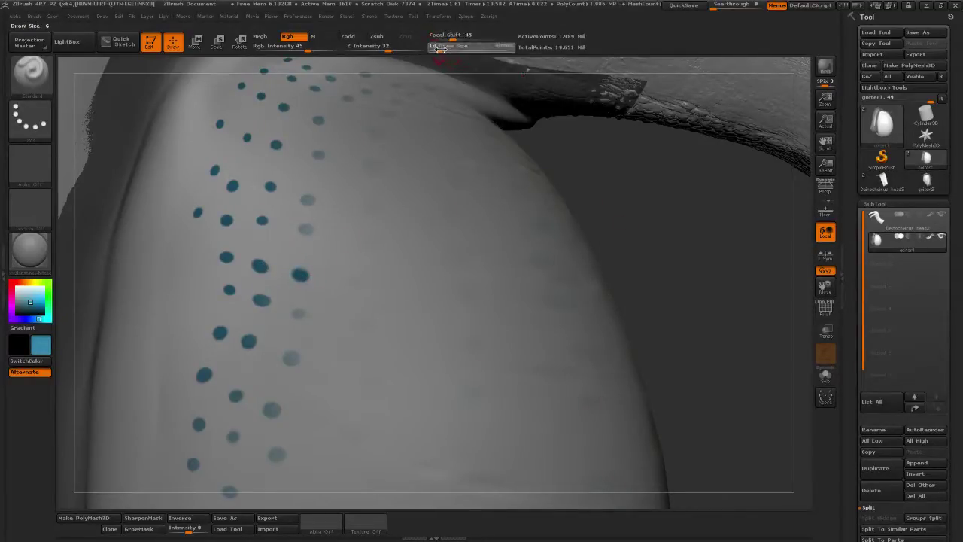
pyautogui.click(305, 229)
pyautogui.moveTo(662, 274); pyautogui.dragTo(595, 279)
pyautogui.click(241, 286)
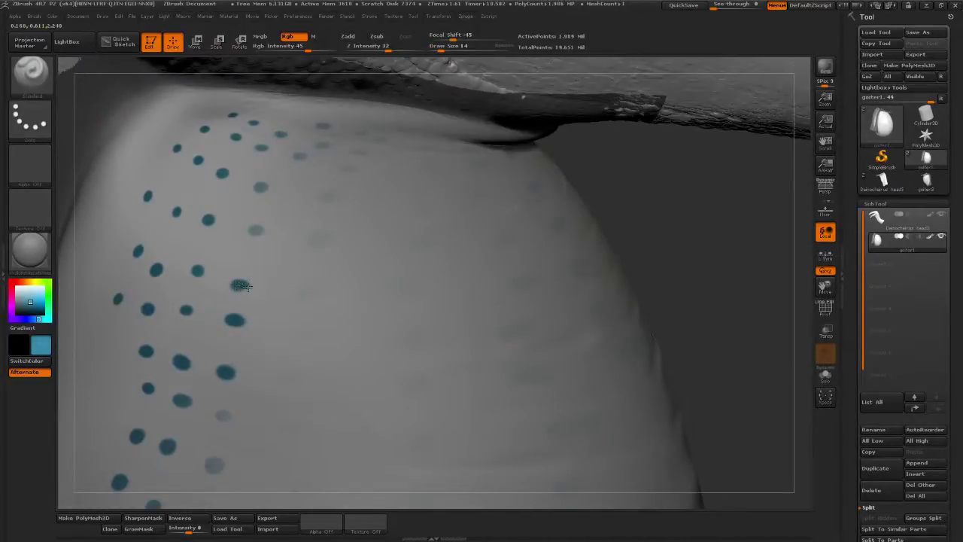
pyautogui.click(260, 229)
pyautogui.click(317, 241)
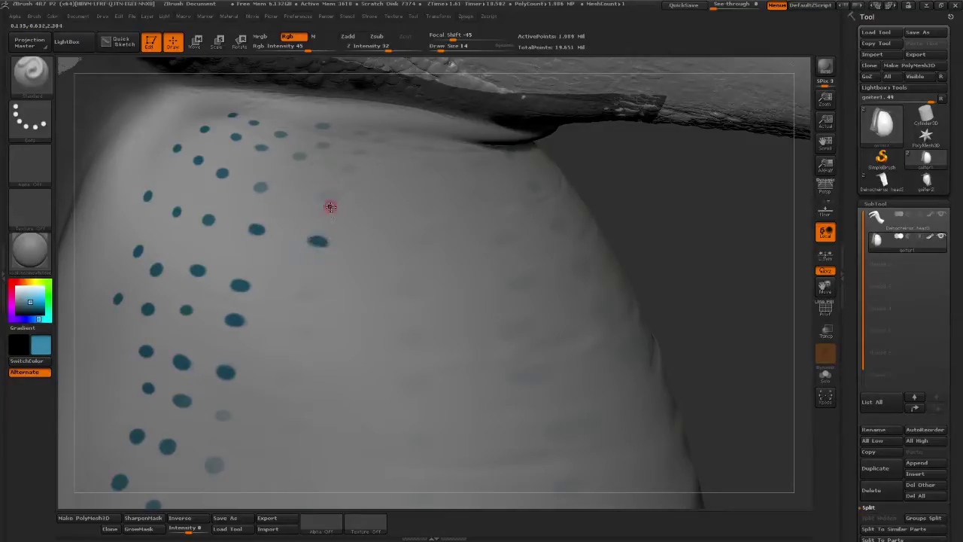
pyautogui.click(328, 200)
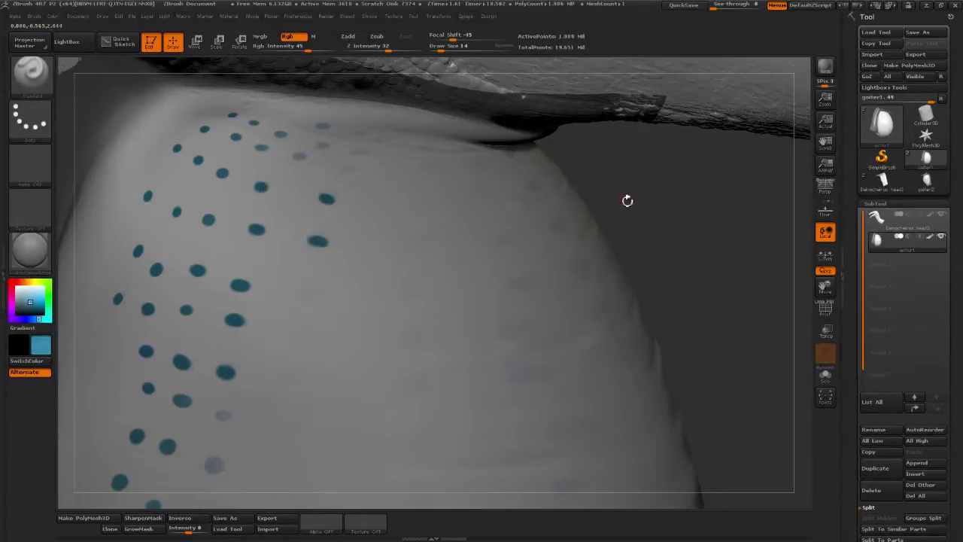
# Repaint the faded teal dots in the rows just beneath the jaw on the goiter's upper side
pyautogui.moveTo(626, 198); pyautogui.dragTo(691, 206)
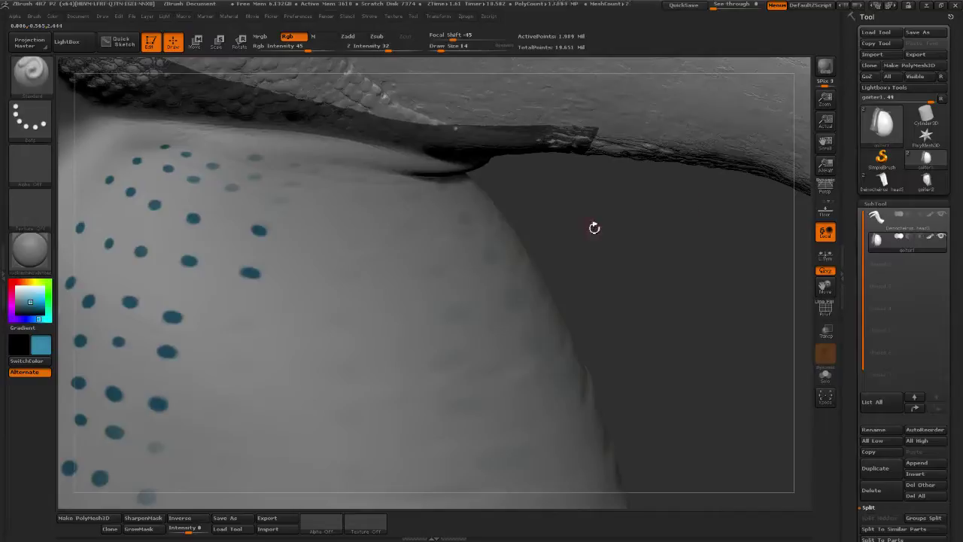
pyautogui.moveTo(558, 256); pyautogui.dragTo(222, 258)
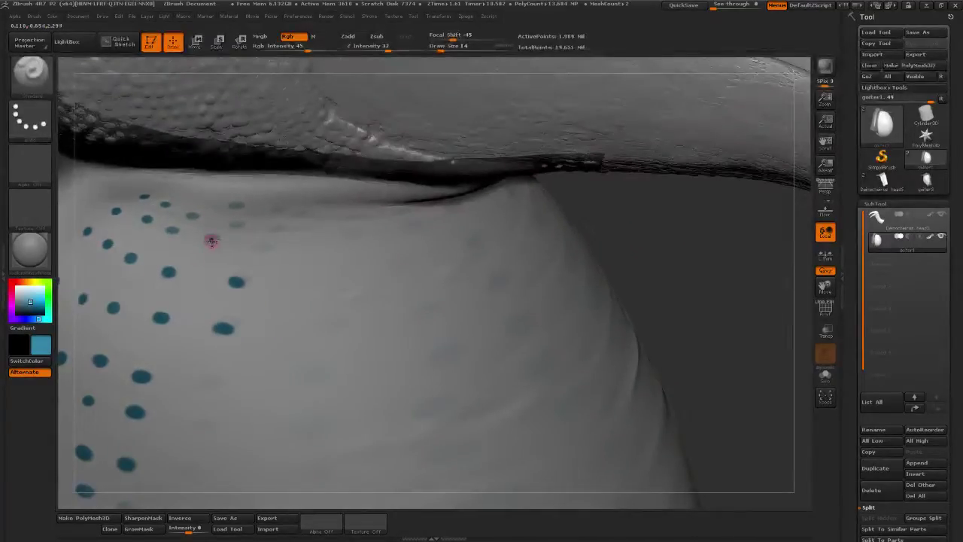
pyautogui.moveTo(641, 228); pyautogui.dragTo(652, 320)
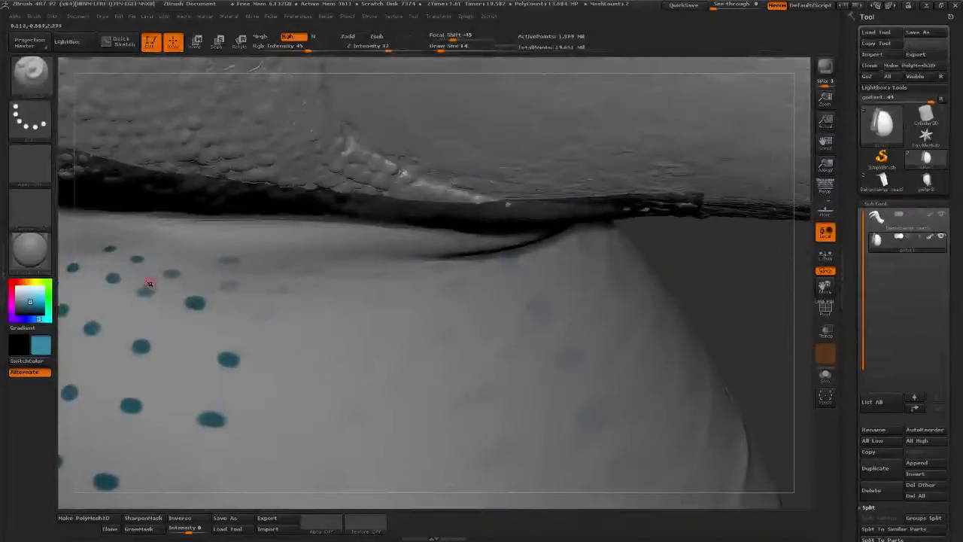
pyautogui.click(146, 293)
pyautogui.click(172, 273)
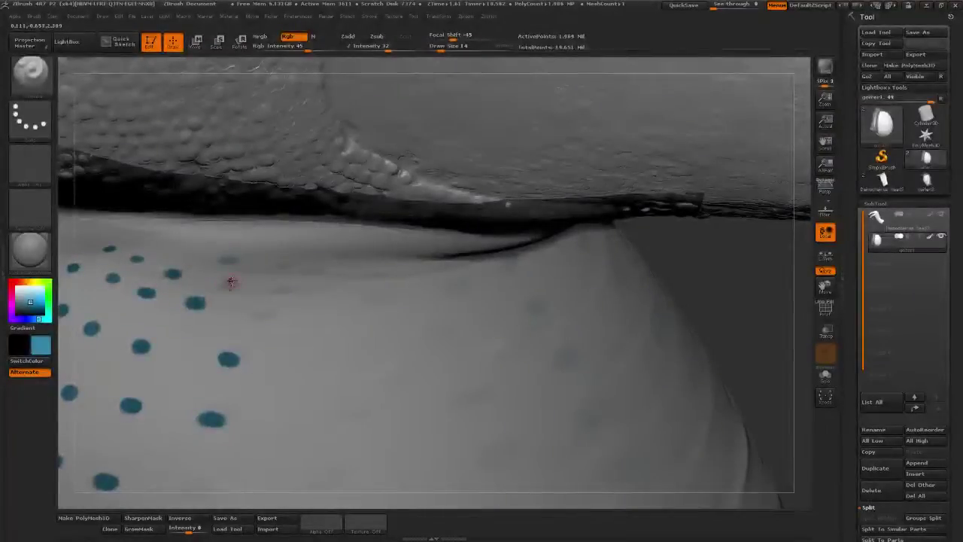
pyautogui.click(230, 285)
pyautogui.moveTo(686, 269); pyautogui.dragTo(686, 301)
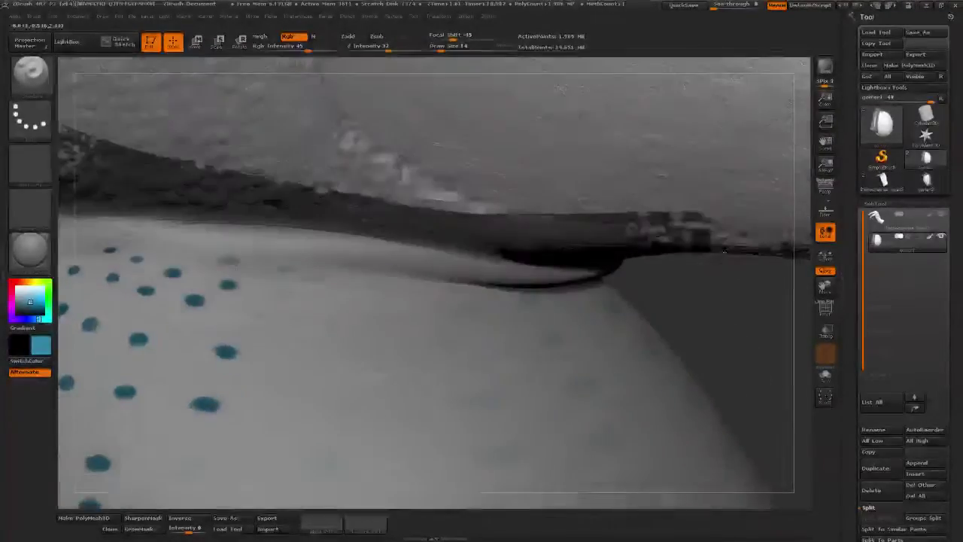
pyautogui.click(228, 262)
pyautogui.click(228, 260)
pyautogui.click(285, 267)
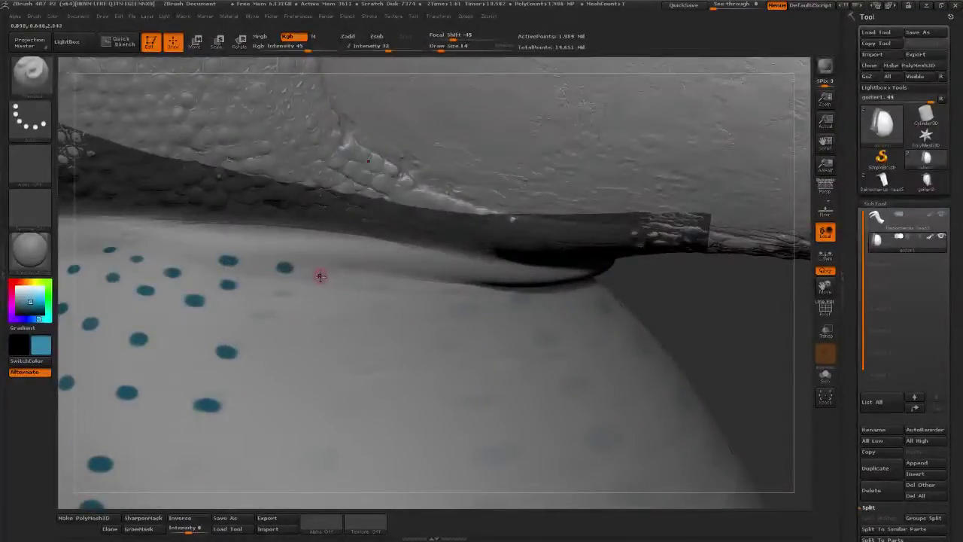
# Reduce the draw size to 10 and paint smaller teal dots forward along the goiter's fold beneath the jaw
pyautogui.click(438, 50)
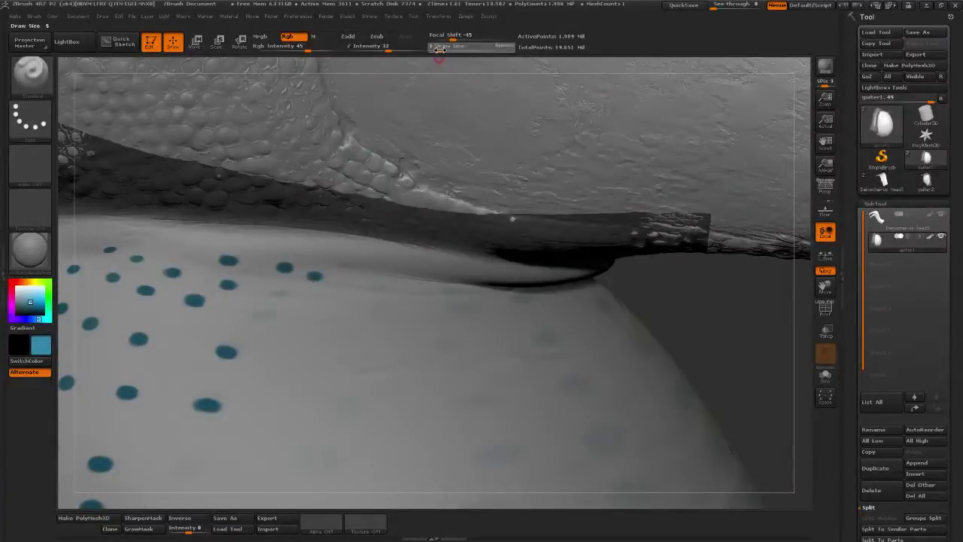
pyautogui.click(280, 292)
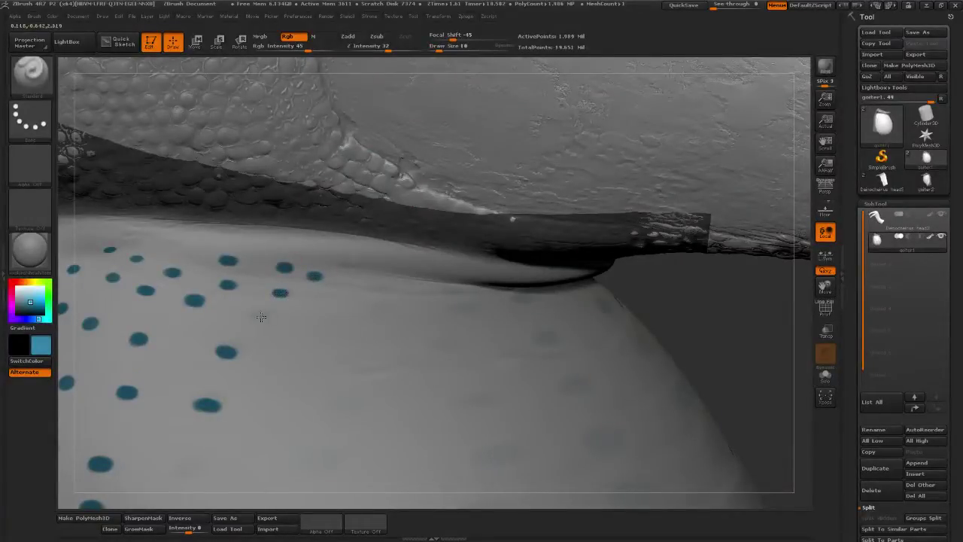
pyautogui.click(262, 316)
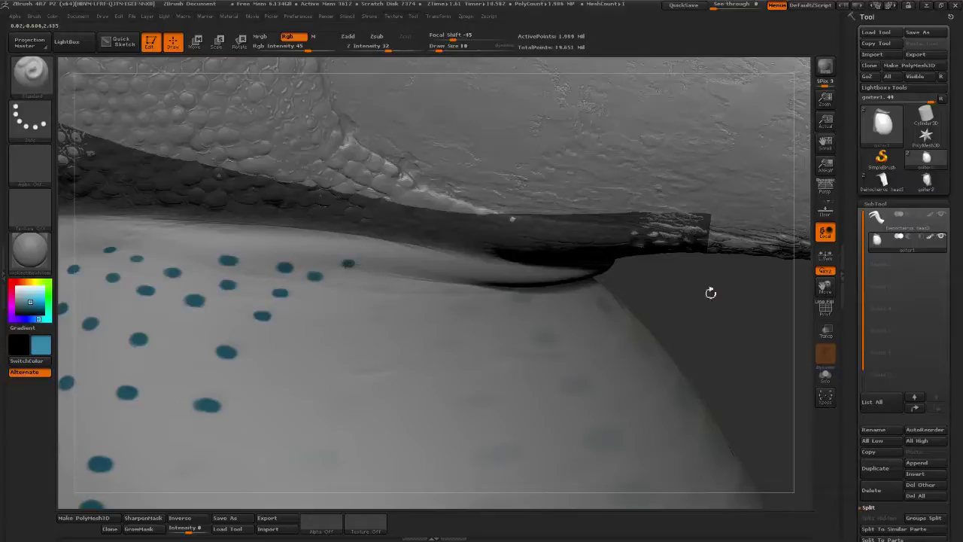
pyautogui.moveTo(710, 293); pyautogui.dragTo(396, 243)
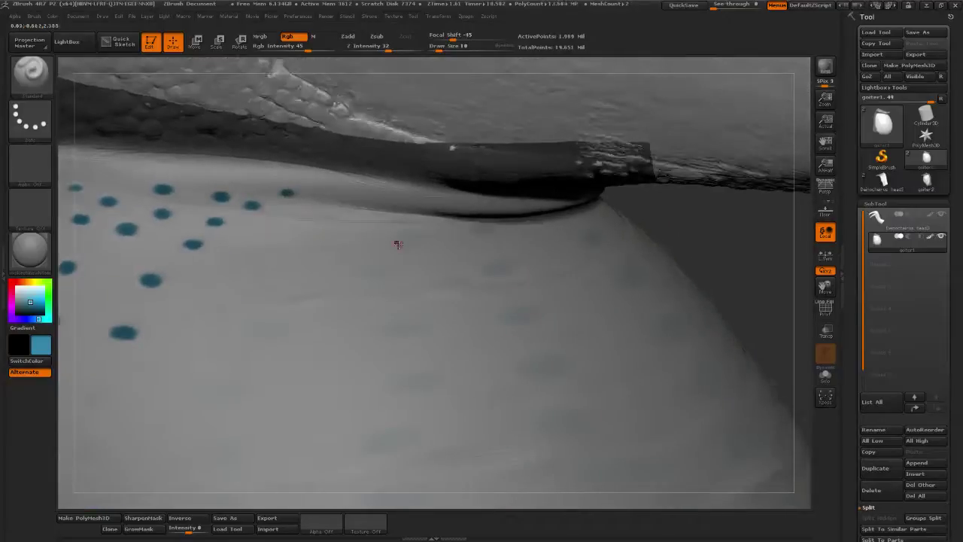
pyautogui.click(308, 237)
pyautogui.click(321, 215)
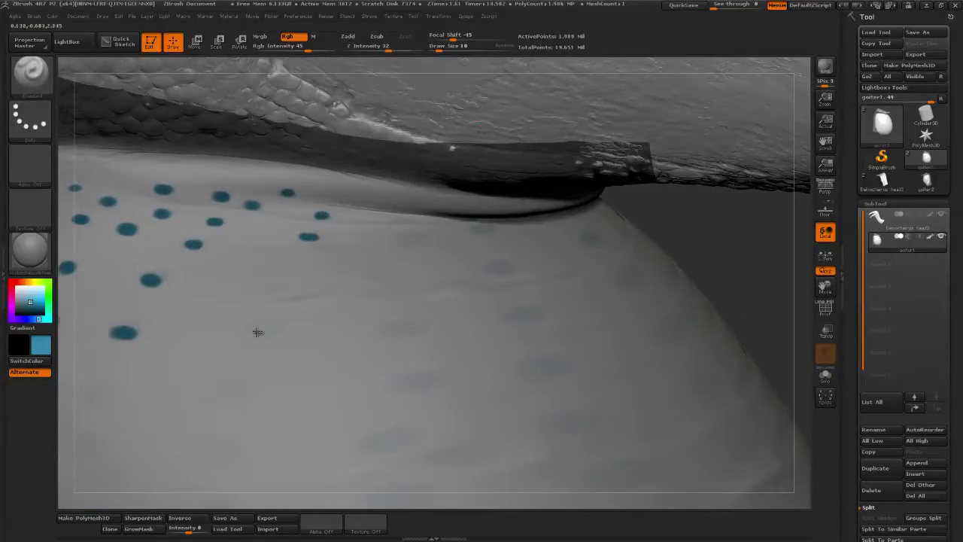
# Paint teal dots at draw size 10 down the two forward columns on the goiter's upper side
pyautogui.click(258, 332)
pyautogui.keyDown('alt'); pyautogui.moveTo(742, 247); pyautogui.dragTo(655, 308); pyautogui.keyUp('alt')
pyautogui.click(327, 231)
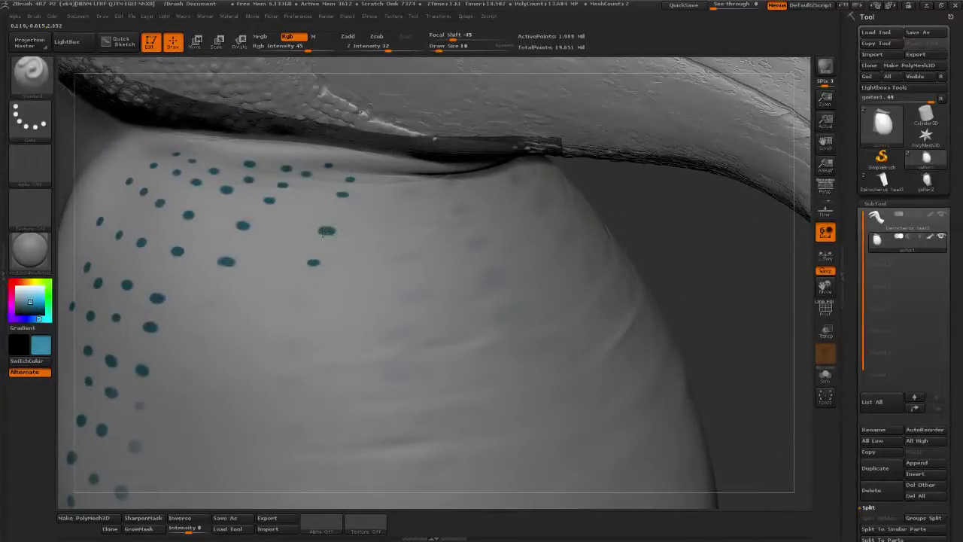
pyautogui.keyDown('alt'); pyautogui.moveTo(684, 223); pyautogui.dragTo(718, 183); pyautogui.keyUp('alt')
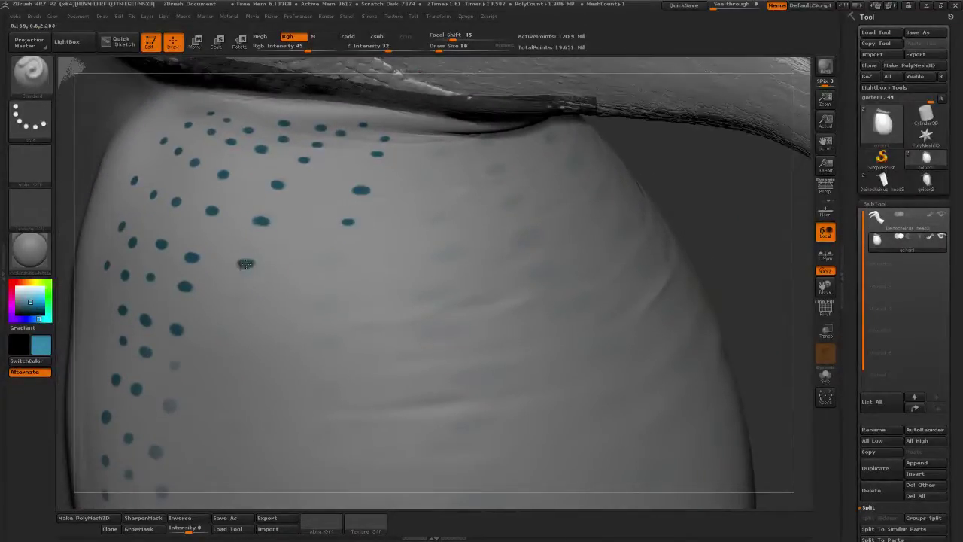
pyautogui.click(333, 266)
pyautogui.moveTo(738, 244); pyautogui.dragTo(347, 248)
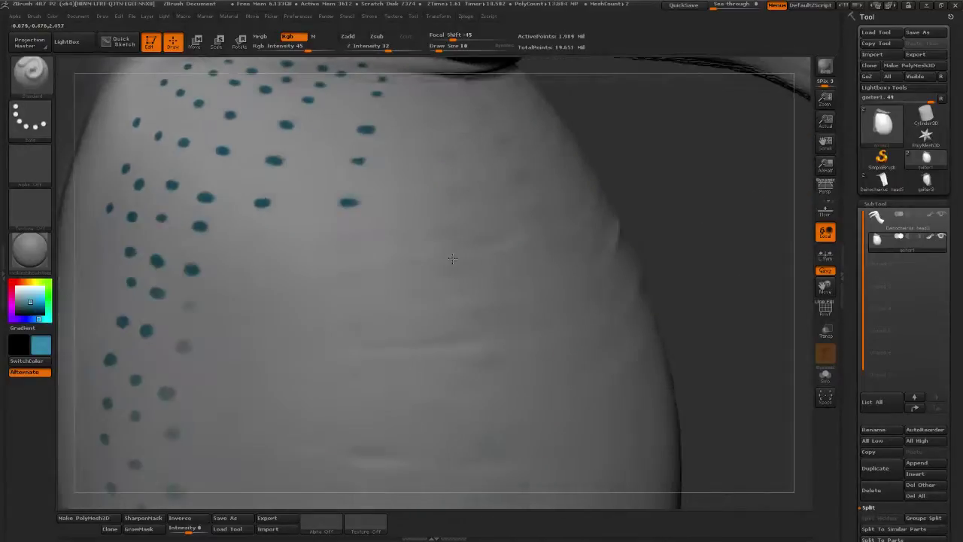
pyautogui.moveTo(662, 219)
pyautogui.mouseDown()
pyautogui.moveTo(666, 236)
pyautogui.moveTo(265, 233)
pyautogui.mouseUp()
pyautogui.click(264, 233)
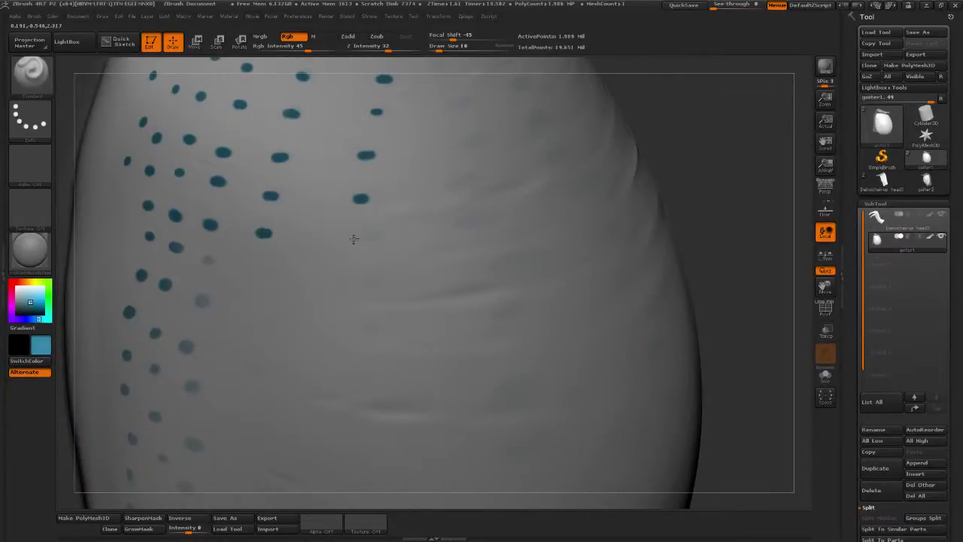
# Add two more rows of teal dots across the goiter's side, continuing the forward columns and repainting the adjoining faded dots
pyautogui.moveTo(712, 253); pyautogui.dragTo(374, 216)
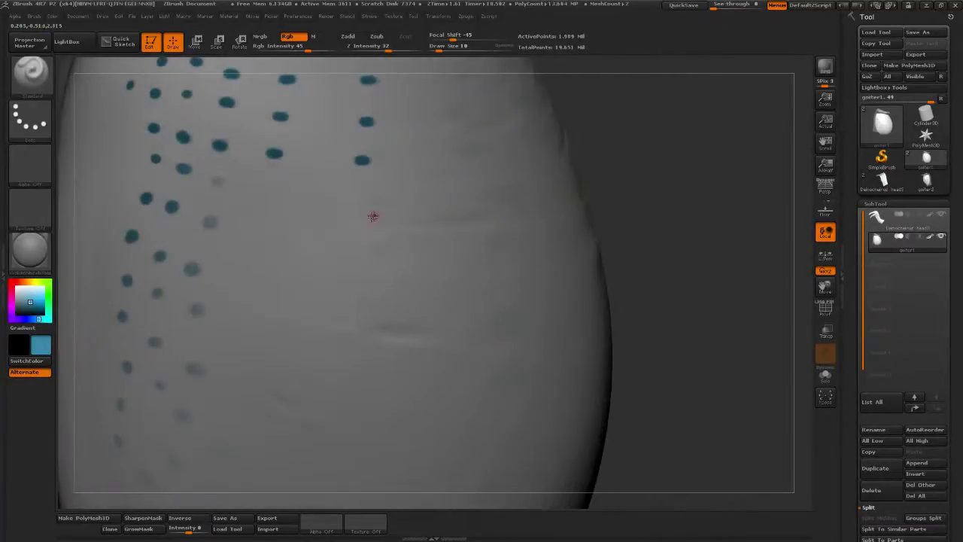
pyautogui.click(359, 212)
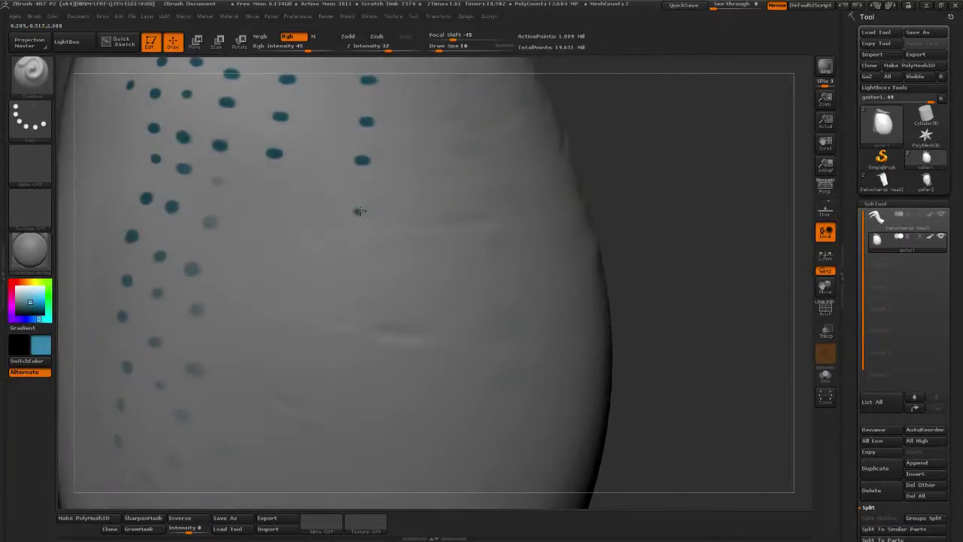
pyautogui.click(270, 202)
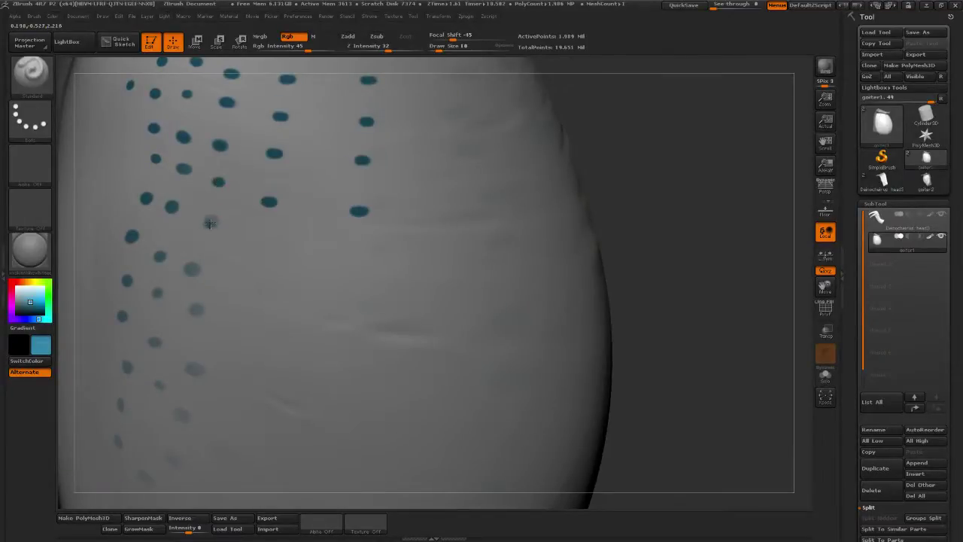
pyautogui.click(210, 224)
pyautogui.click(269, 245)
pyautogui.click(353, 255)
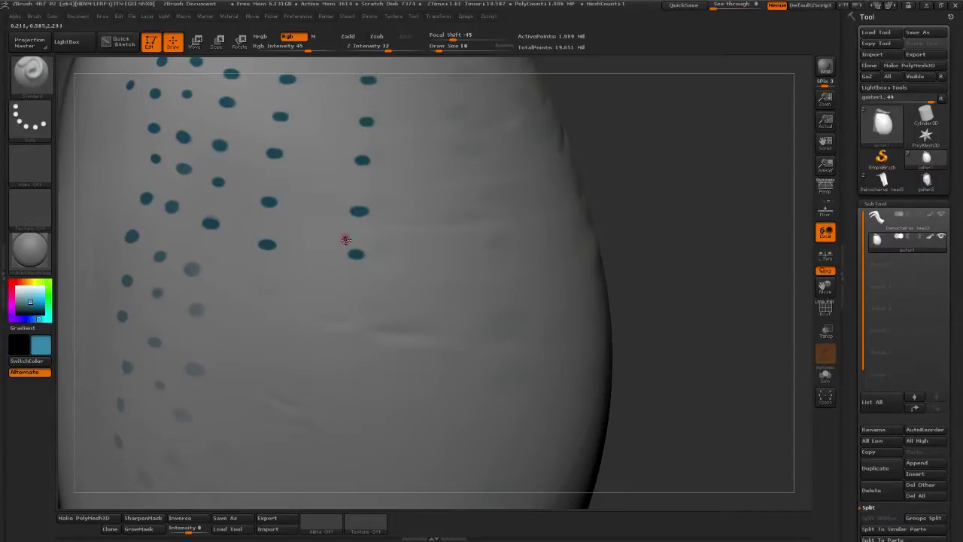
# Repaint the faded teal dots in the rear columns from the middle of the goiter's side toward its lower end
pyautogui.keyDown('alt'); pyautogui.moveTo(792, 242); pyautogui.dragTo(794, 199); pyautogui.keyUp('alt')
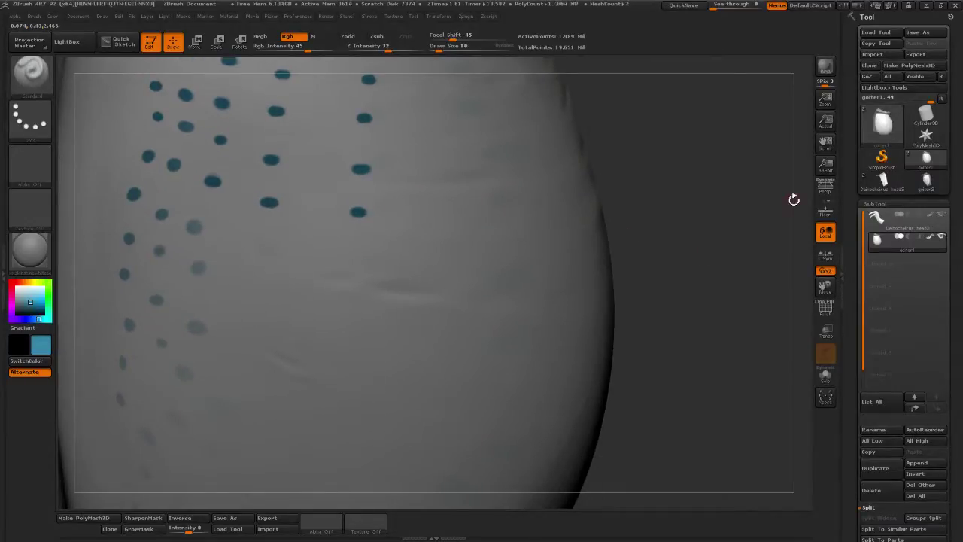
pyautogui.moveTo(658, 250)
pyautogui.mouseDown()
pyautogui.moveTo(669, 236)
pyautogui.moveTo(658, 236)
pyautogui.moveTo(692, 224)
pyautogui.moveTo(696, 239)
pyautogui.mouseUp()
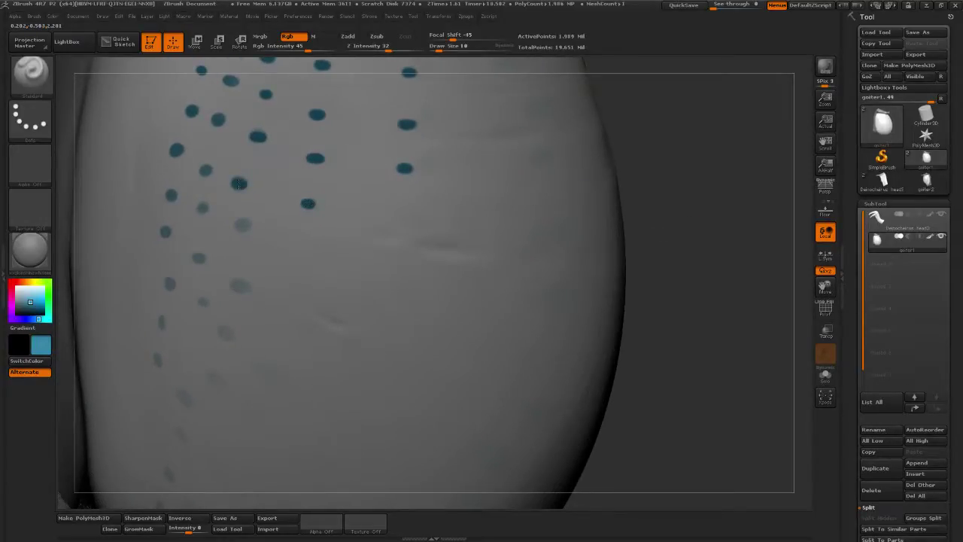
pyautogui.click(237, 223)
pyautogui.moveTo(727, 242); pyautogui.dragTo(647, 239)
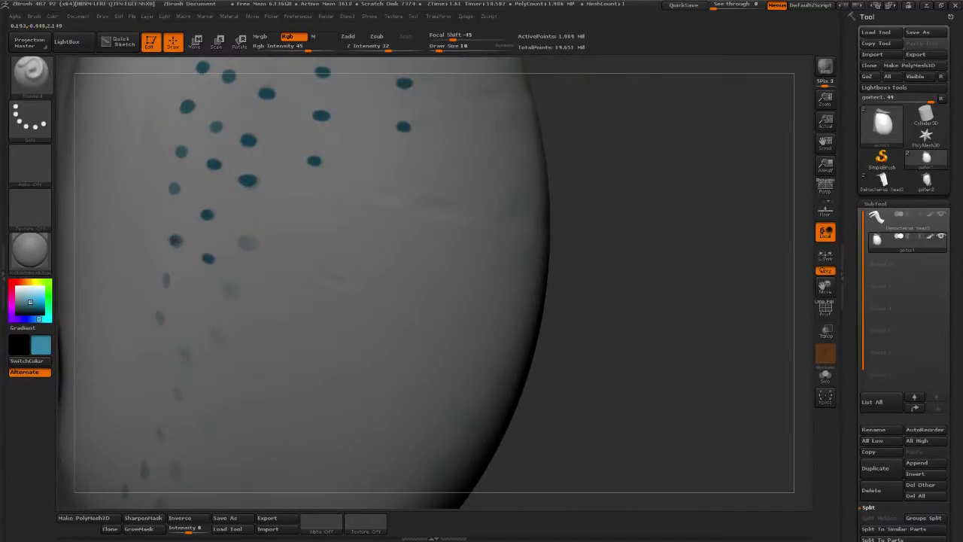
pyautogui.moveTo(567, 275); pyautogui.dragTo(574, 260)
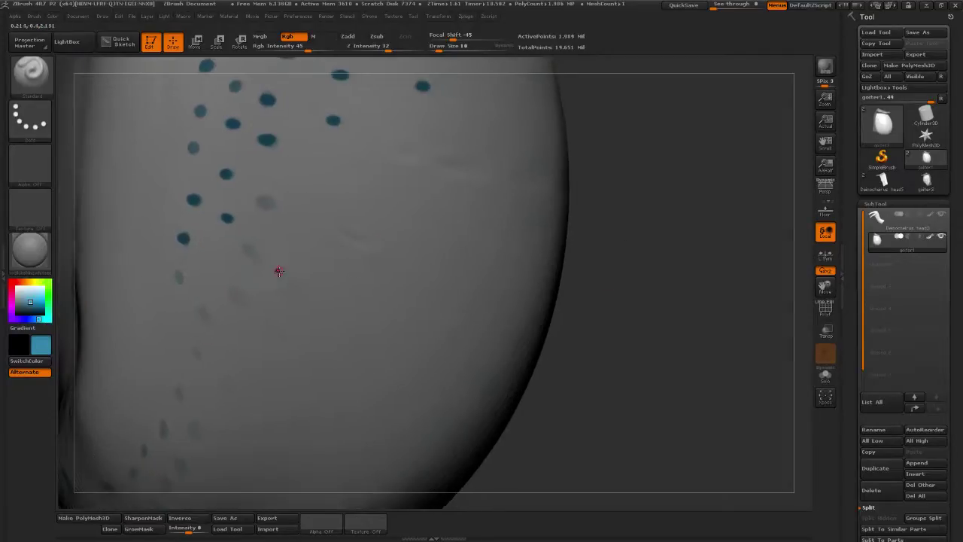
pyautogui.click(201, 317)
pyautogui.keyDown('alt'); pyautogui.moveTo(601, 341); pyautogui.dragTo(641, 255); pyautogui.keyUp('alt')
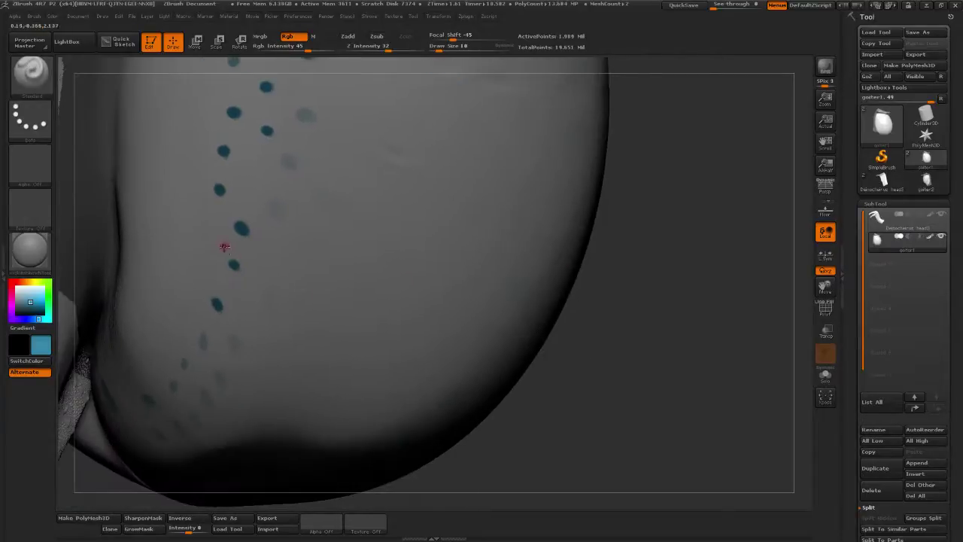
pyautogui.click(194, 285)
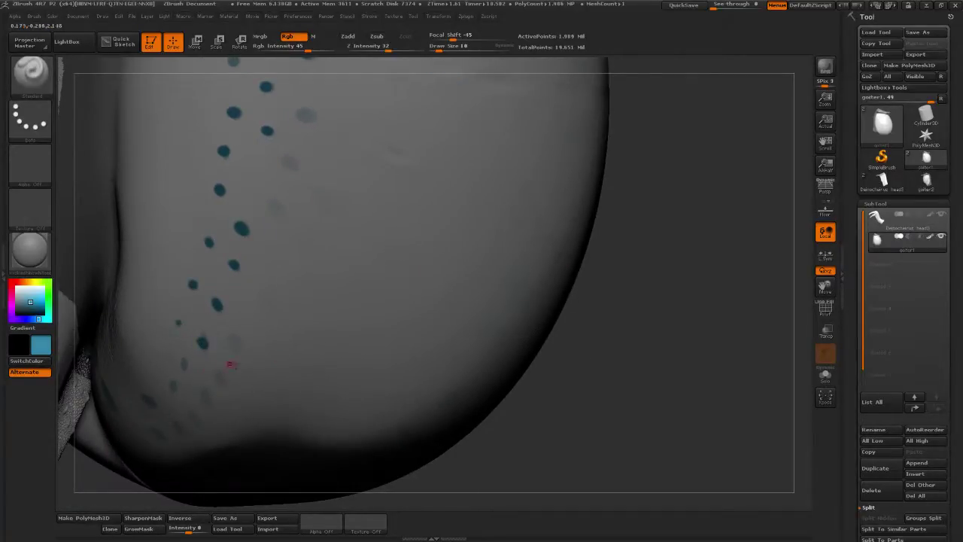
# Repaint the stretched, faded dots near the goiter's lower end as two rows of round teal dots
pyautogui.keyDown('alt'); pyautogui.moveTo(583, 368); pyautogui.dragTo(632, 293); pyautogui.keyUp('alt')
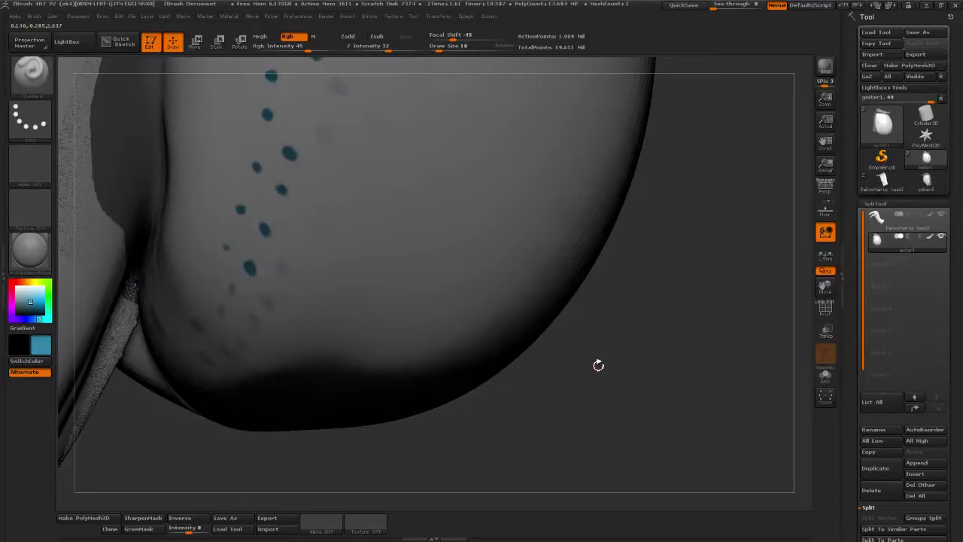
pyautogui.moveTo(599, 365); pyautogui.dragTo(235, 300)
pyautogui.click(215, 323)
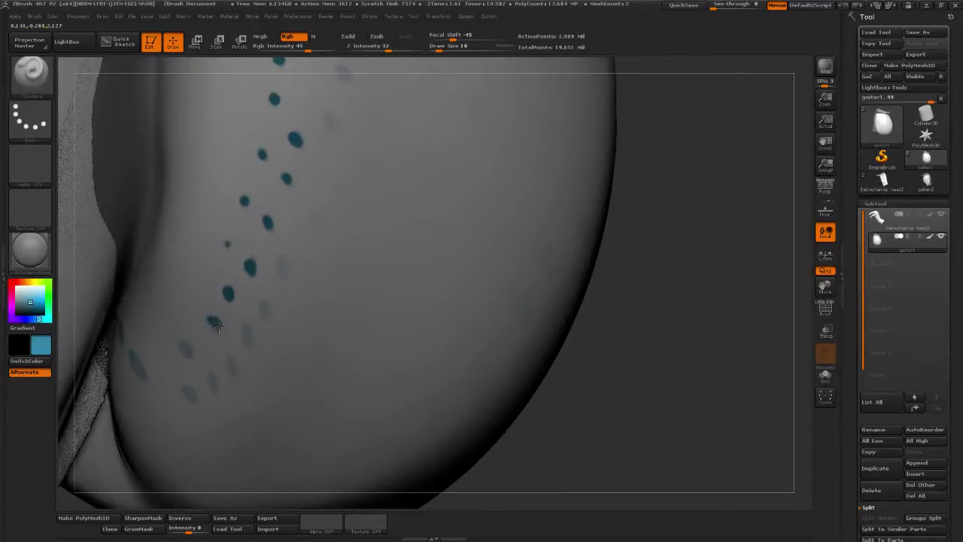
pyautogui.click(183, 347)
pyautogui.click(186, 391)
pyautogui.click(249, 334)
pyautogui.click(264, 311)
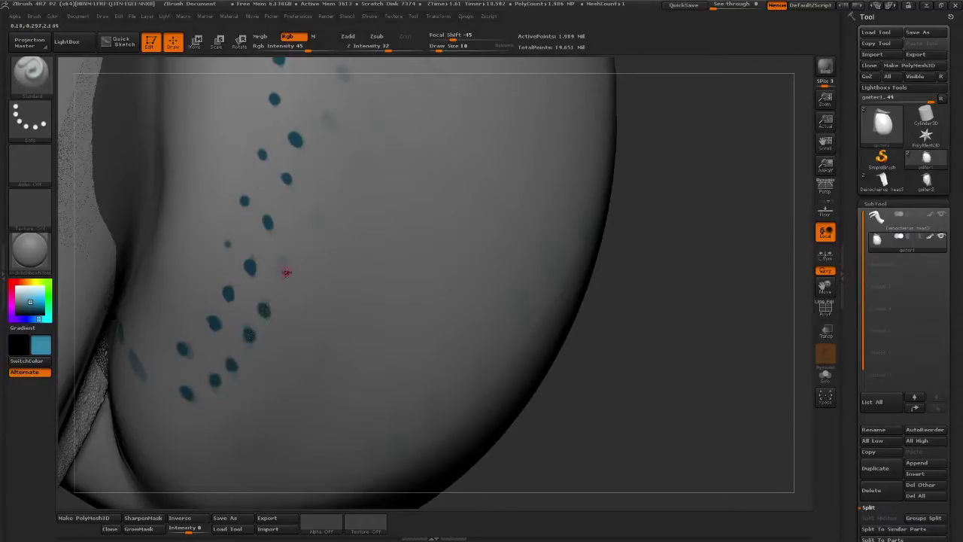
# Repaint the remaining faded dots midway down the goiter's side in teal, and switch to white to cover leftover smudges
pyautogui.moveTo(594, 254); pyautogui.dragTo(279, 297)
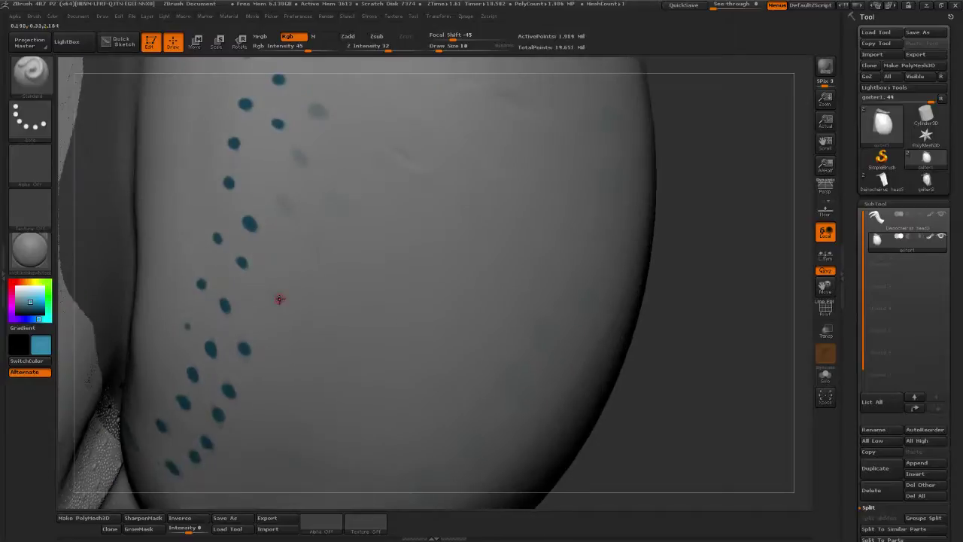
pyautogui.click(306, 259)
pyautogui.keyDown('alt'); pyautogui.moveTo(684, 220); pyautogui.dragTo(607, 303); pyautogui.keyUp('alt')
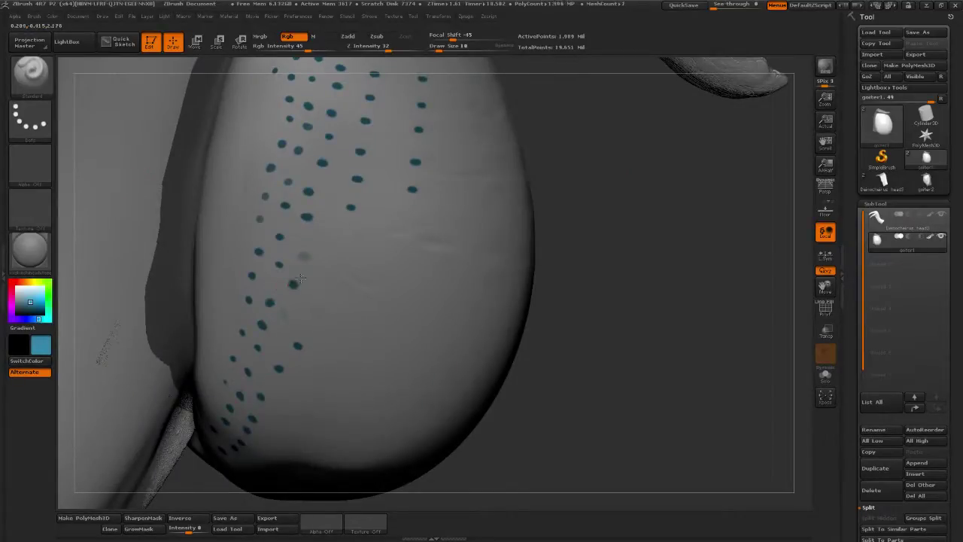
pyautogui.keyDown('alt'); pyautogui.moveTo(646, 219); pyautogui.dragTo(642, 273); pyautogui.keyUp('alt')
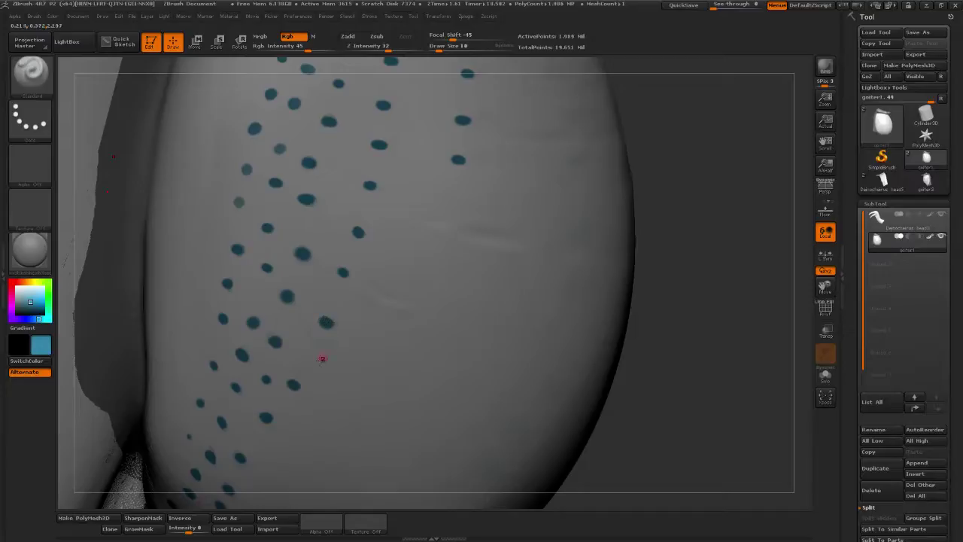
pyautogui.moveTo(647, 372); pyautogui.dragTo(620, 323)
pyautogui.moveTo(34, 297); pyautogui.dragTo(309, 329)
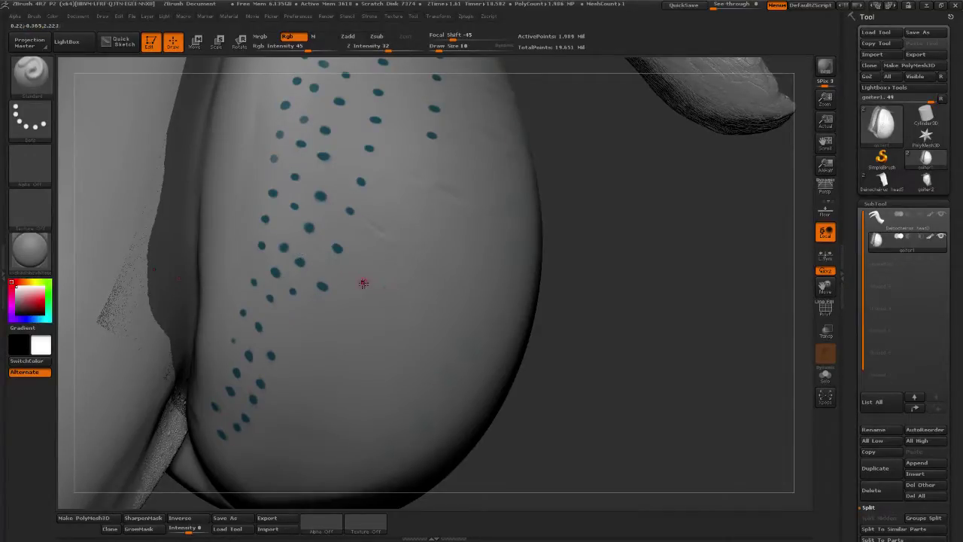
# Pick teal again and extend the outer column of dots down around the goiter's lower end
pyautogui.moveTo(42, 299); pyautogui.dragTo(304, 269)
pyautogui.moveTo(651, 277); pyautogui.dragTo(414, 266)
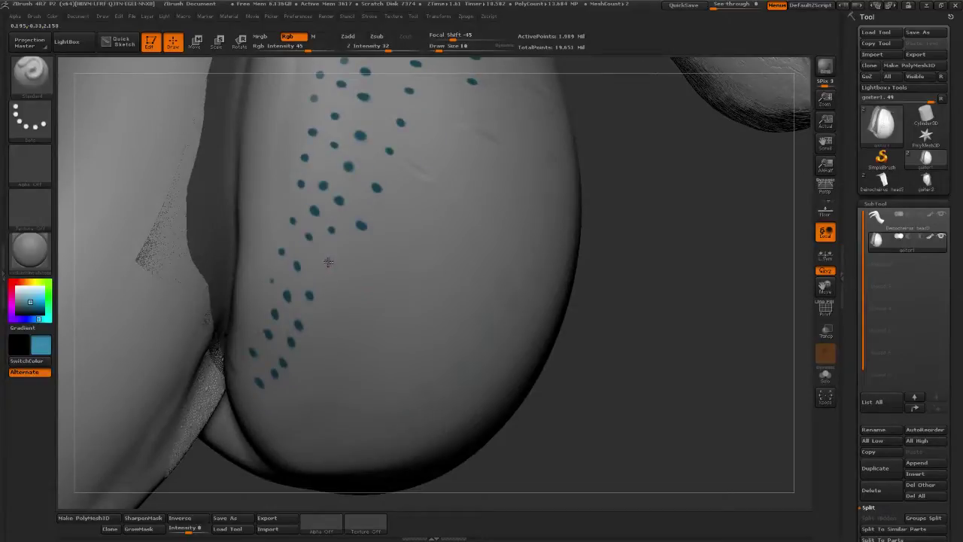
pyautogui.moveTo(646, 243); pyautogui.dragTo(369, 251)
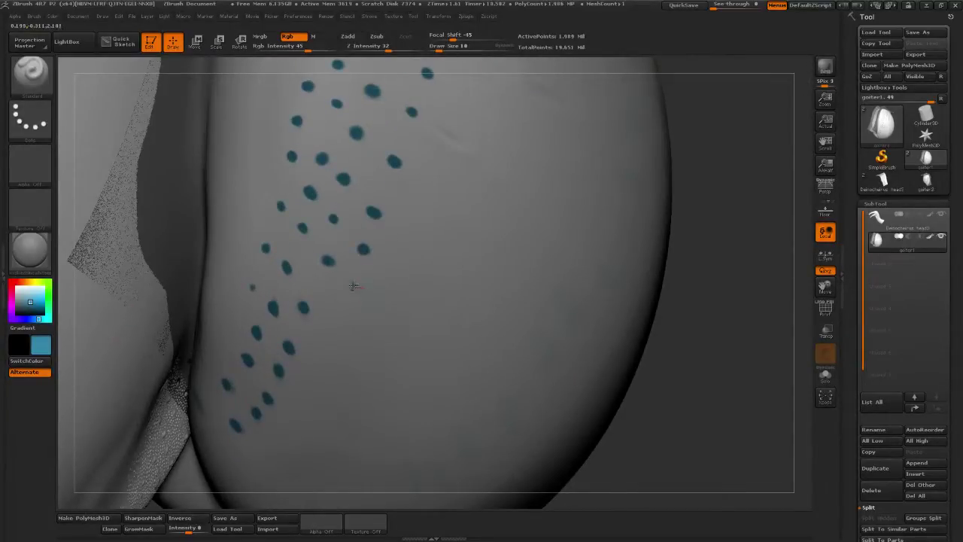
pyautogui.click(339, 314)
pyautogui.moveTo(655, 400); pyautogui.dragTo(350, 278)
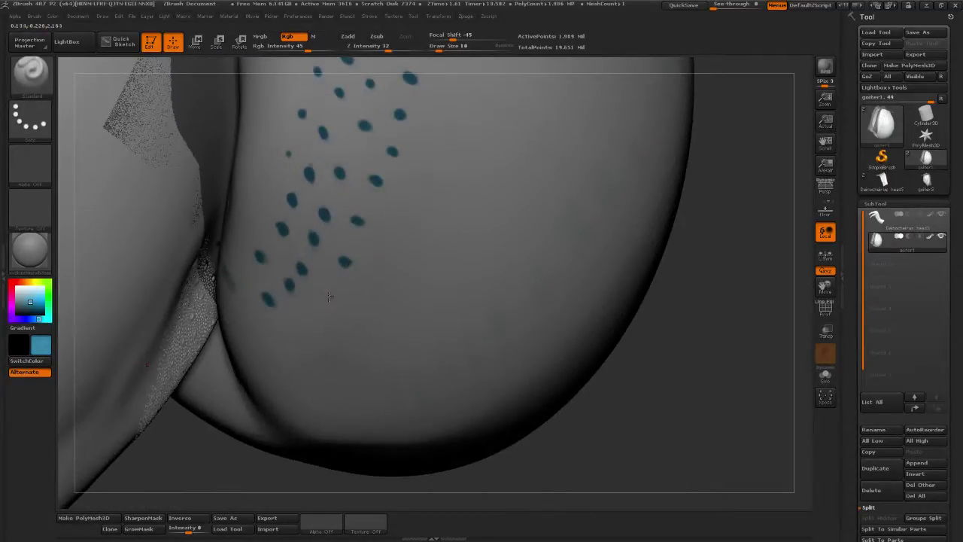
pyautogui.moveTo(606, 452); pyautogui.dragTo(449, 266)
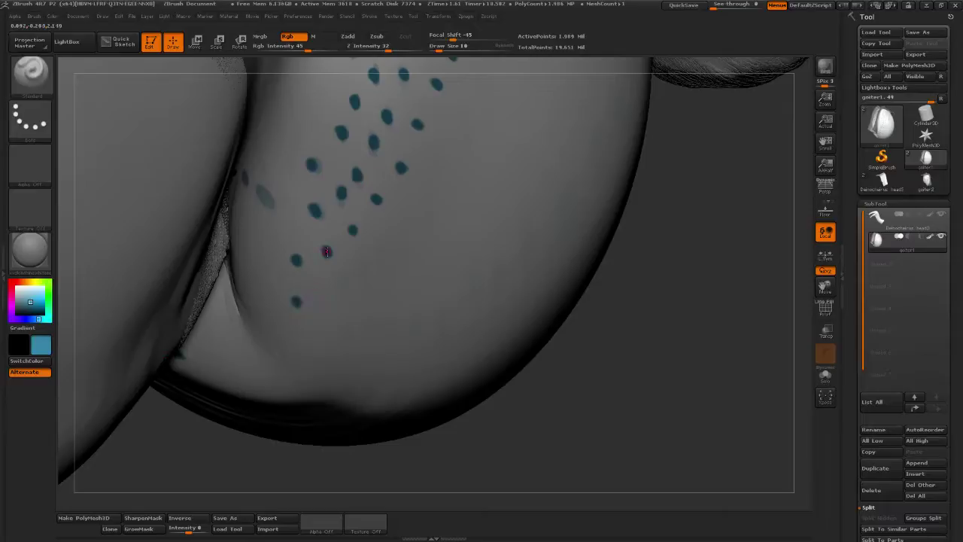
# Switch to white and paint over the faded dots beside the neck, enlarging the draw size to 35
pyautogui.moveTo(24, 292); pyautogui.dragTo(14, 284)
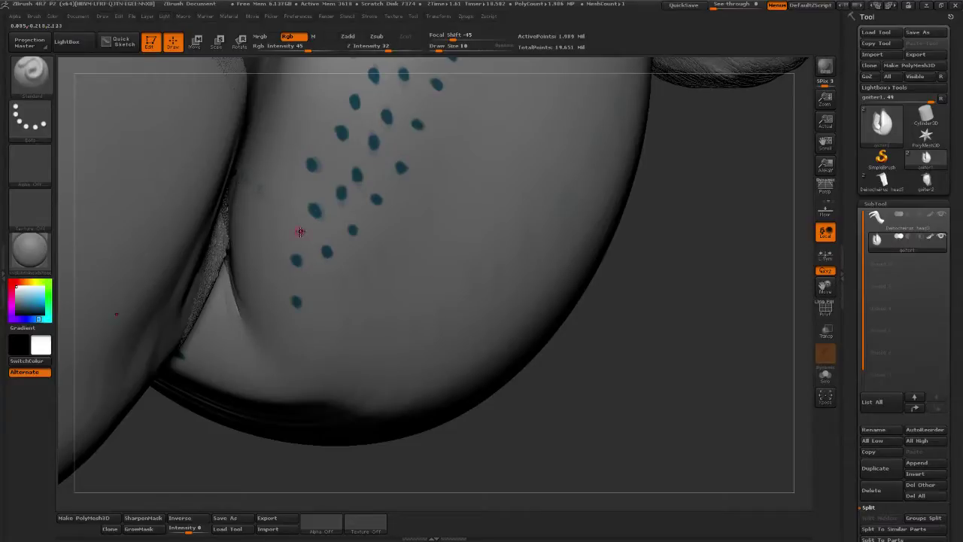
pyautogui.moveTo(635, 331); pyautogui.dragTo(647, 252)
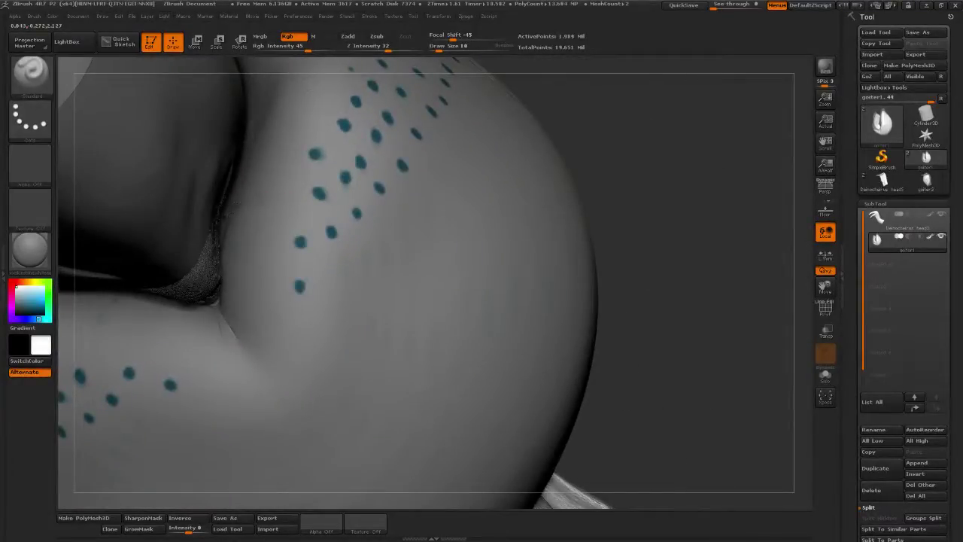
pyautogui.click(447, 49)
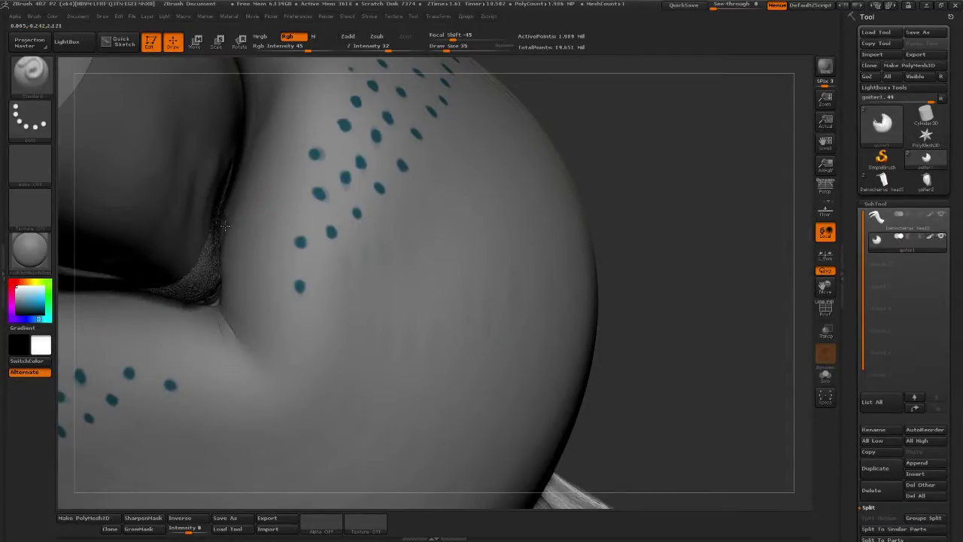
pyautogui.moveTo(620, 198); pyautogui.dragTo(791, 364)
# Pick teal, set the draw size to 20, and add a larger dot below the foremost column on the goiter's side
pyautogui.moveTo(30, 301); pyautogui.dragTo(295, 263)
pyautogui.moveTo(445, 50); pyautogui.dragTo(443, 50)
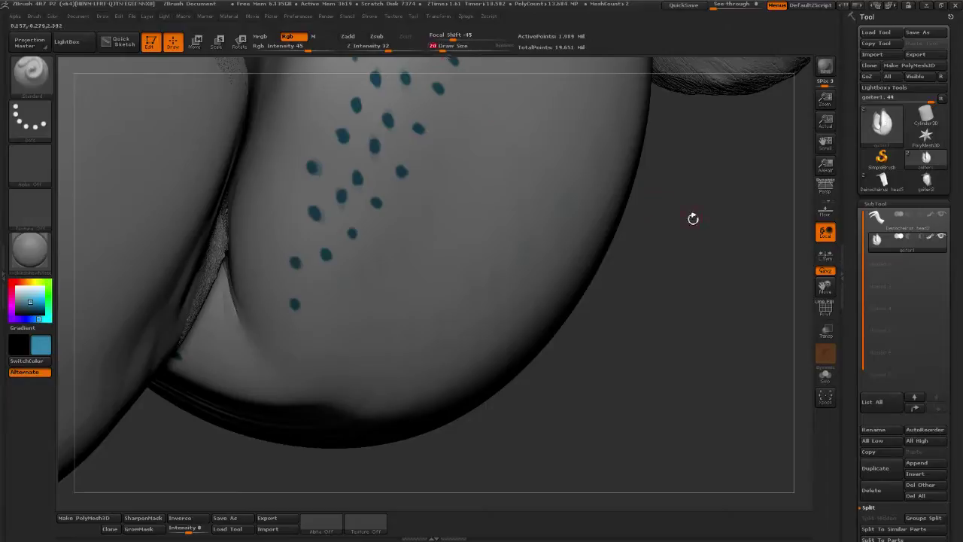
pyautogui.keyDown('alt'); pyautogui.moveTo(693, 218); pyautogui.dragTo(604, 309); pyautogui.keyUp('alt')
pyautogui.moveTo(639, 248); pyautogui.dragTo(709, 336)
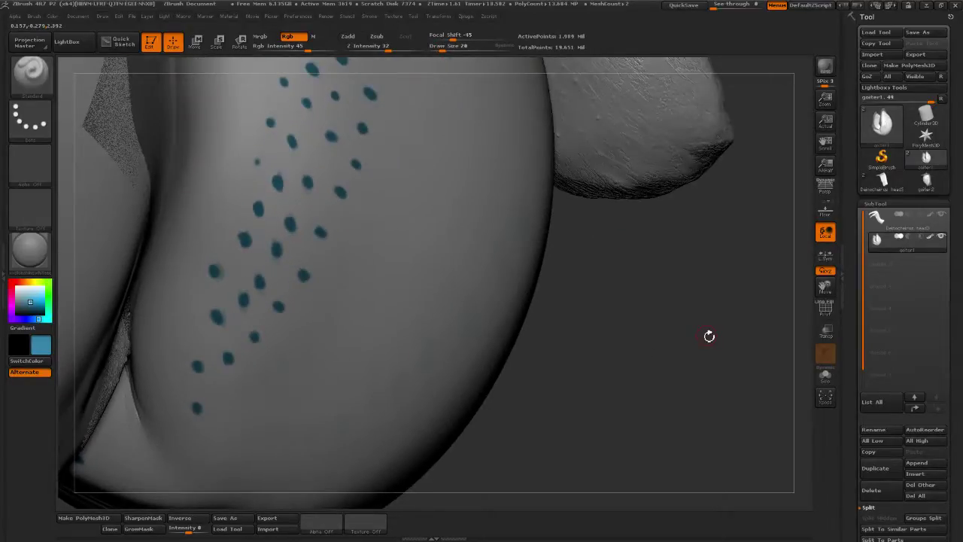
pyautogui.moveTo(598, 291)
pyautogui.mouseDown()
pyautogui.moveTo(616, 321)
pyautogui.moveTo(682, 268)
pyautogui.moveTo(674, 290)
pyautogui.mouseUp()
pyautogui.moveTo(640, 194)
pyautogui.mouseDown()
pyautogui.moveTo(664, 172)
pyautogui.moveTo(653, 183)
pyautogui.mouseUp()
pyautogui.click(354, 186)
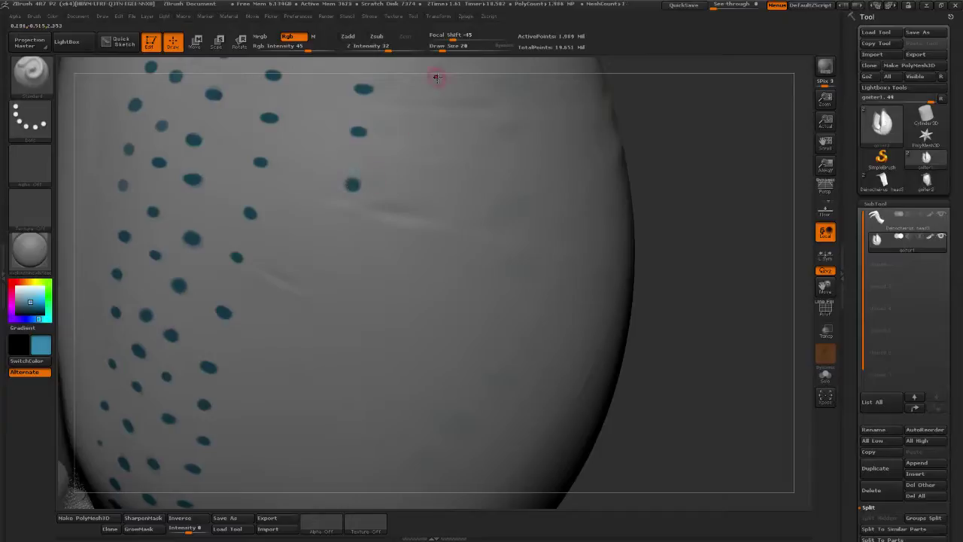
# Reduce the draw size to 14 and continue the foremost column of teal dots down the goiter's side
pyautogui.click(444, 47)
pyautogui.write('14')
pyautogui.click(343, 240)
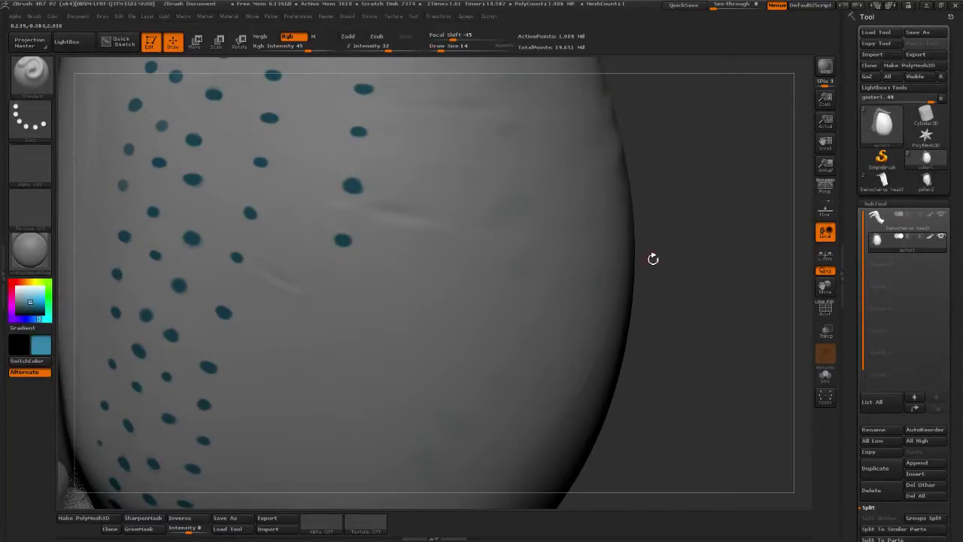
pyautogui.moveTo(654, 258)
pyautogui.mouseDown()
pyautogui.moveTo(617, 275)
pyautogui.moveTo(639, 267)
pyautogui.mouseUp()
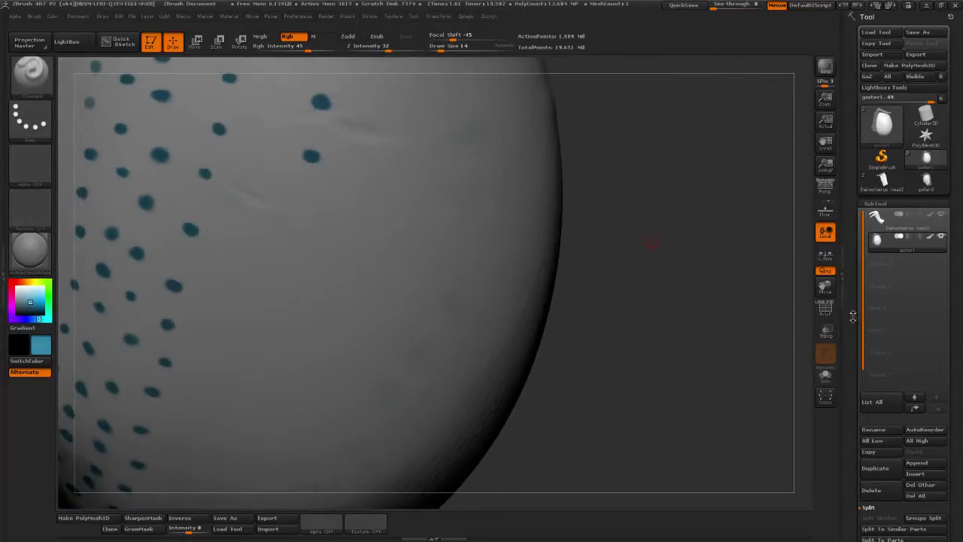
pyautogui.scroll(-6, 888, 305)
pyautogui.moveTo(658, 224)
pyautogui.mouseDown()
pyautogui.moveTo(608, 273)
pyautogui.moveTo(619, 263)
pyautogui.mouseUp()
pyautogui.moveTo(309, 196); pyautogui.dragTo(314, 199)
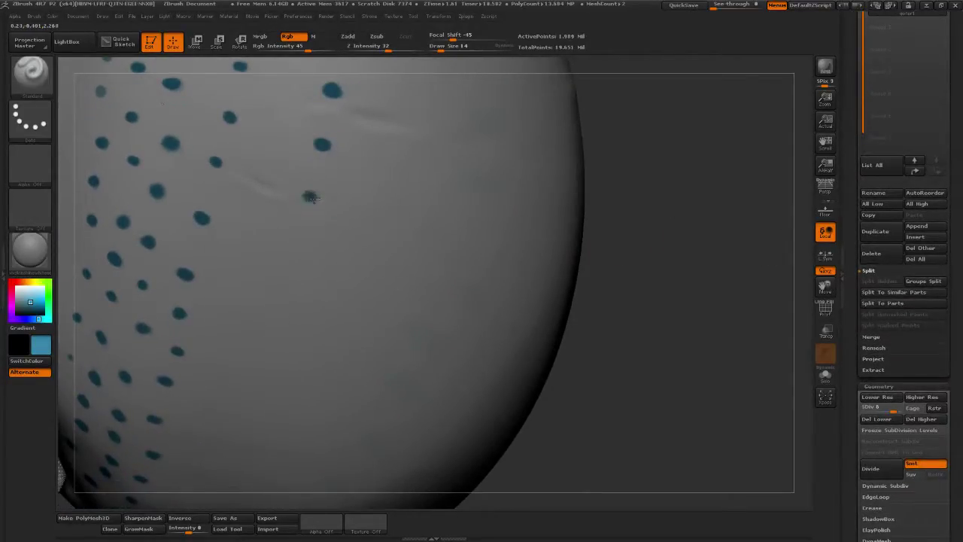
pyautogui.click(288, 238)
pyautogui.moveTo(615, 278)
pyautogui.keyDown('alt'); pyautogui.mouseDown()
pyautogui.moveTo(662, 233)
pyautogui.moveTo(652, 224)
pyautogui.mouseUp(); pyautogui.keyUp('alt')
pyautogui.click(299, 211)
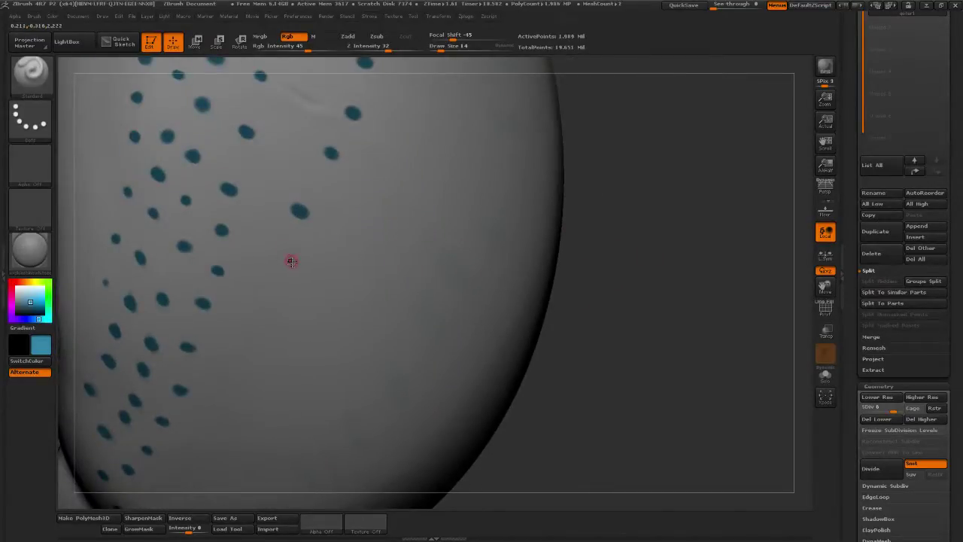
# Continue the foremost column of teal dots down the goiter's side to its lower end
pyautogui.click(289, 259)
pyautogui.moveTo(604, 312)
pyautogui.mouseDown()
pyautogui.moveTo(631, 254)
pyautogui.moveTo(614, 252)
pyautogui.mouseUp()
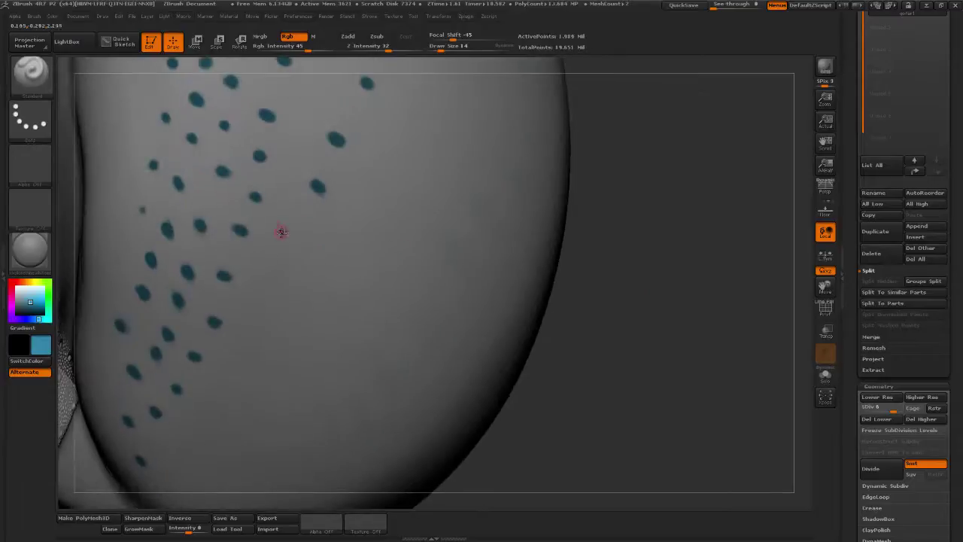
pyautogui.click(282, 273)
pyautogui.keyDown('alt'); pyautogui.moveTo(455, 347); pyautogui.dragTo(480, 299, button='right'); pyautogui.keyUp('alt')
pyautogui.click(293, 276)
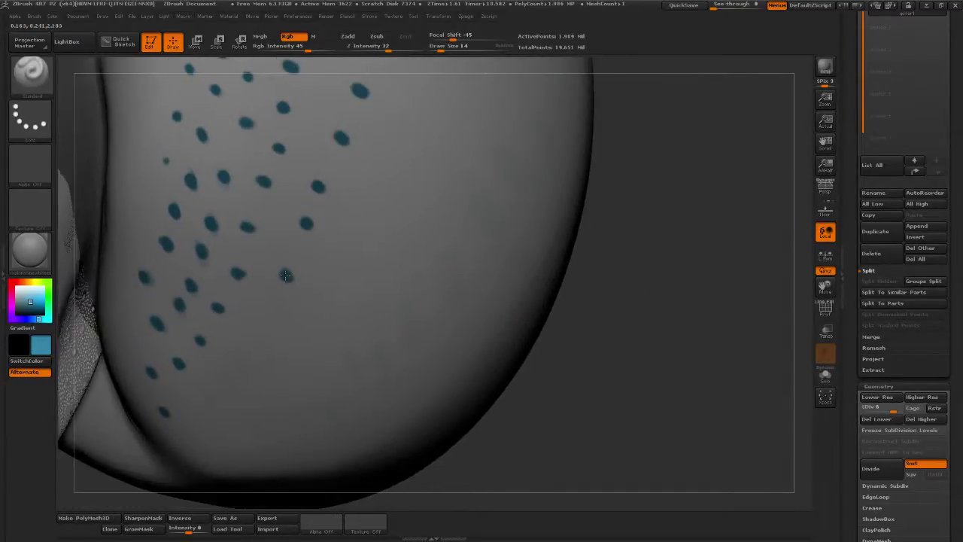
pyautogui.moveTo(515, 318)
pyautogui.mouseDown()
pyautogui.moveTo(602, 297)
pyautogui.moveTo(652, 326)
pyautogui.moveTo(636, 322)
pyautogui.mouseUp()
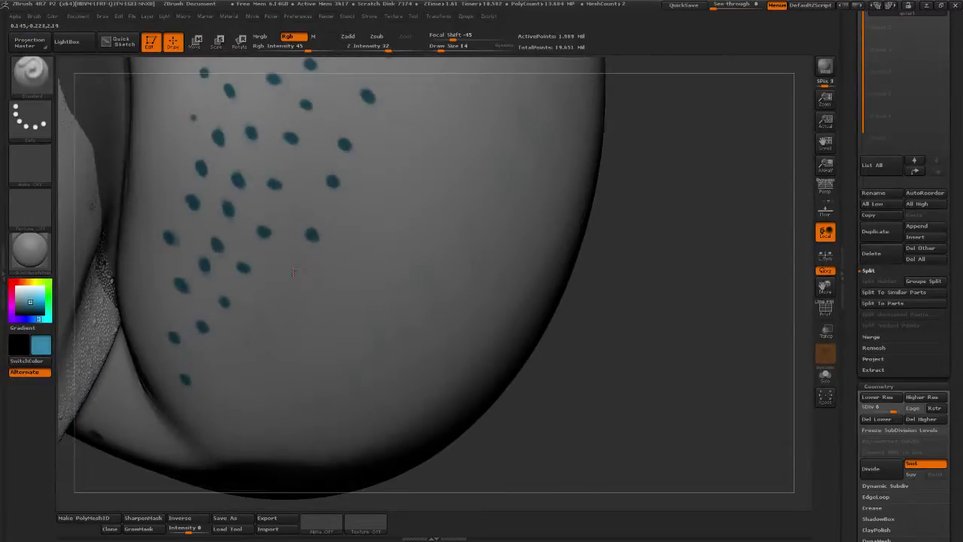
pyautogui.click(256, 329)
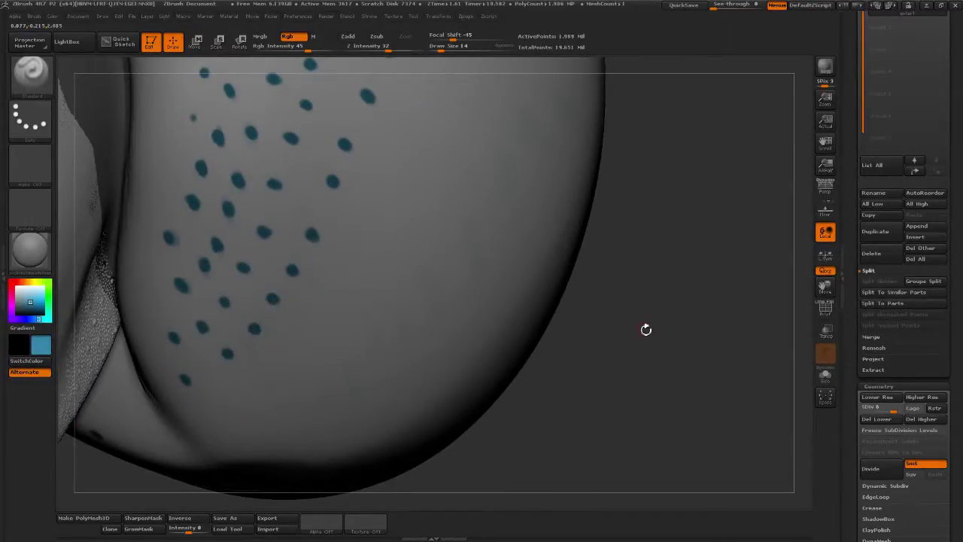
# Switch to white, set the draw size to 47, and paint out the upper dots of the foremost column
pyautogui.moveTo(645, 329); pyautogui.dragTo(560, 322)
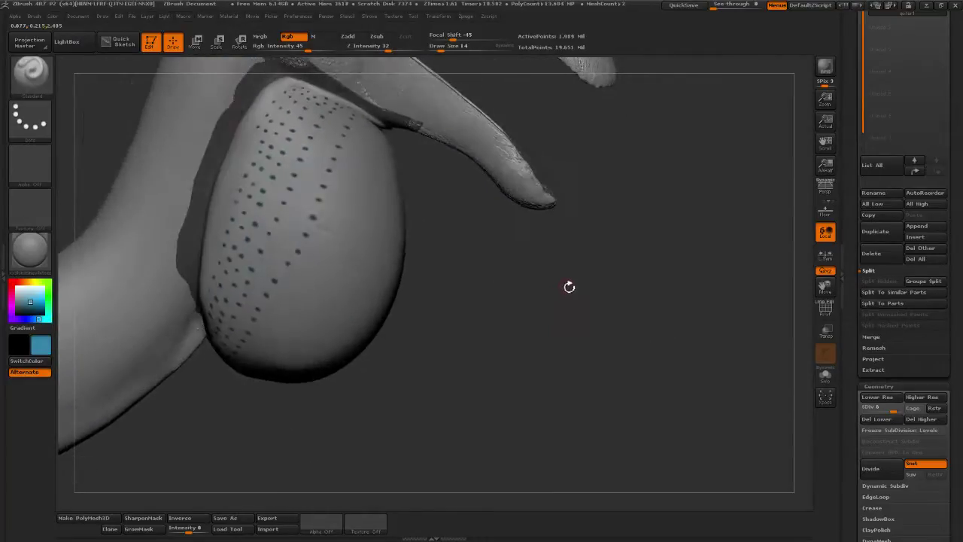
pyautogui.moveTo(570, 286)
pyautogui.keyDown('alt'); pyautogui.mouseDown()
pyautogui.moveTo(565, 312)
pyautogui.moveTo(593, 324)
pyautogui.moveTo(592, 334)
pyautogui.moveTo(606, 323)
pyautogui.moveTo(611, 339)
pyautogui.mouseUp(); pyautogui.keyUp('alt')
pyautogui.moveTo(30, 295); pyautogui.dragTo(13, 286)
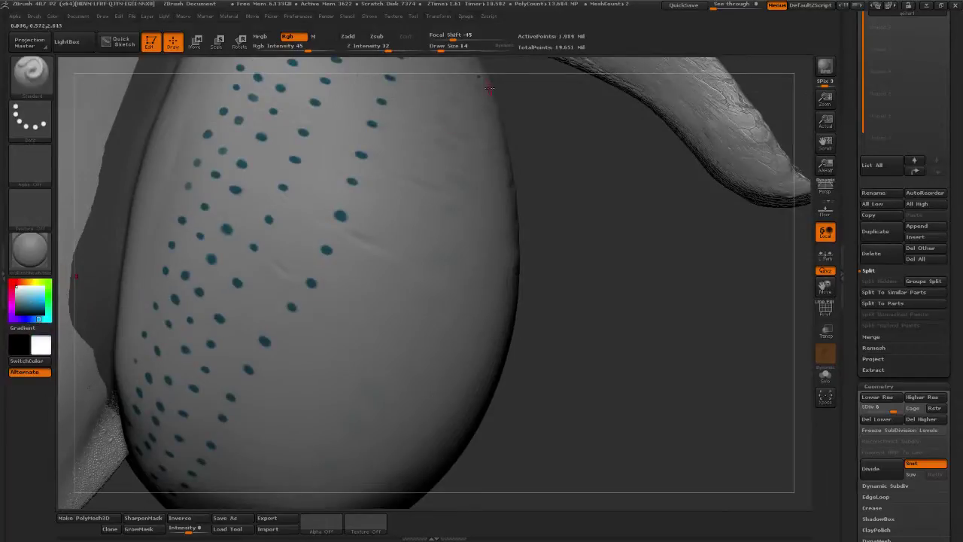
pyautogui.click(450, 49)
pyautogui.moveTo(360, 159)
pyautogui.mouseDown()
pyautogui.moveTo(338, 224)
pyautogui.moveTo(291, 304)
pyautogui.mouseUp()
# Pick teal and add two replacement dots below the column's remaining upper ones, using draw size 19 and 11
pyautogui.keyDown('alt'); pyautogui.moveTo(466, 167); pyautogui.dragTo(402, 259, button='right'); pyautogui.keyUp('alt')
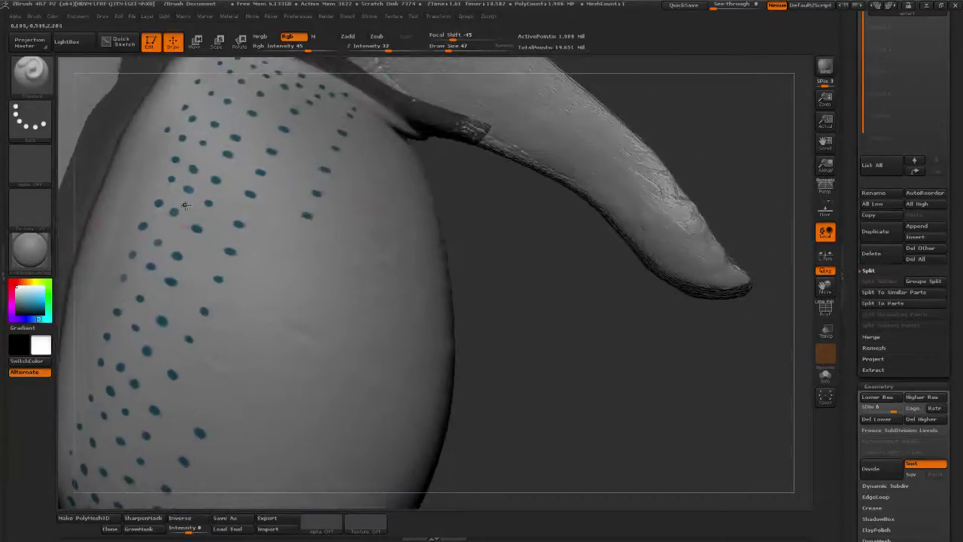
pyautogui.press('c')
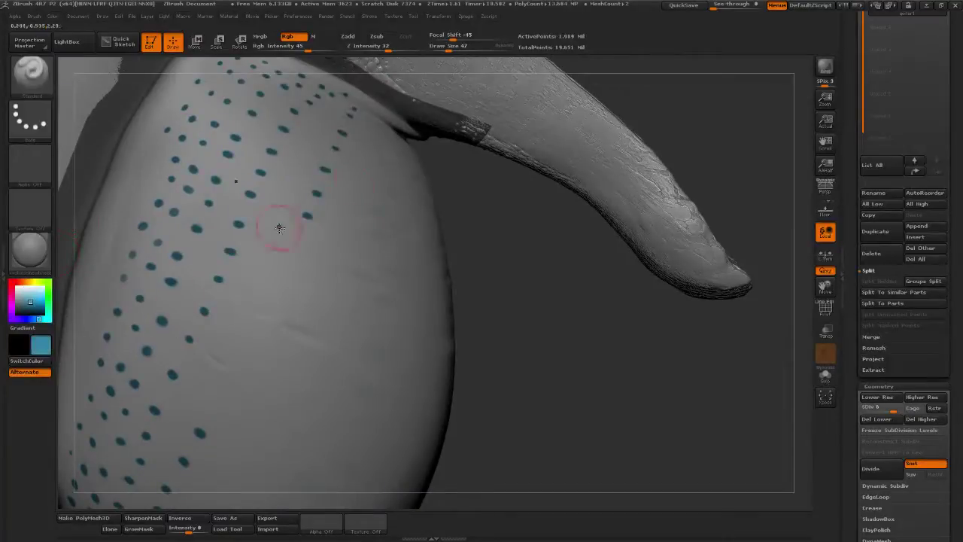
pyautogui.click(442, 48)
pyautogui.moveTo(577, 271)
pyautogui.keyDown('alt'); pyautogui.mouseDown()
pyautogui.moveTo(585, 266)
pyautogui.moveTo(597, 299)
pyautogui.moveTo(487, 257)
pyautogui.mouseUp(); pyautogui.keyUp('alt')
pyautogui.click(315, 238)
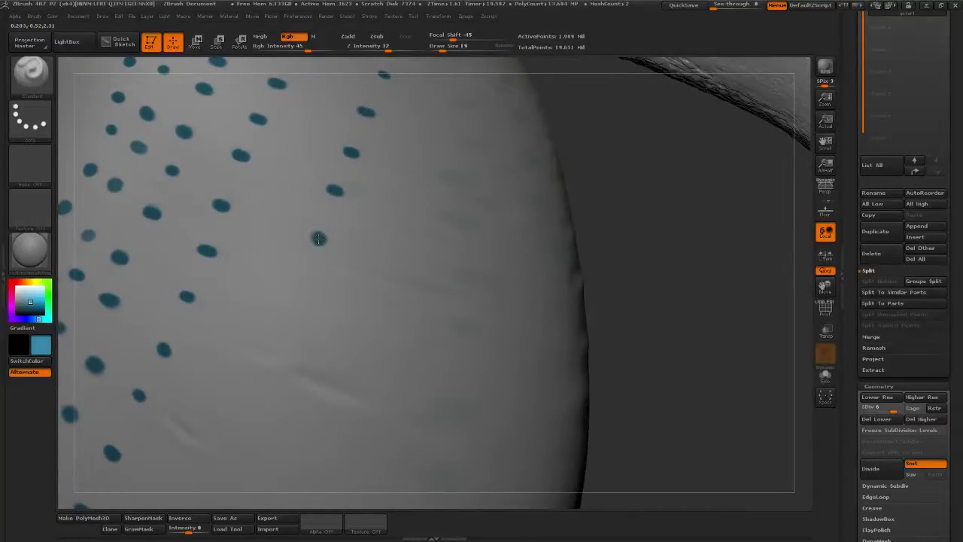
pyautogui.click(442, 47)
pyautogui.write('11')
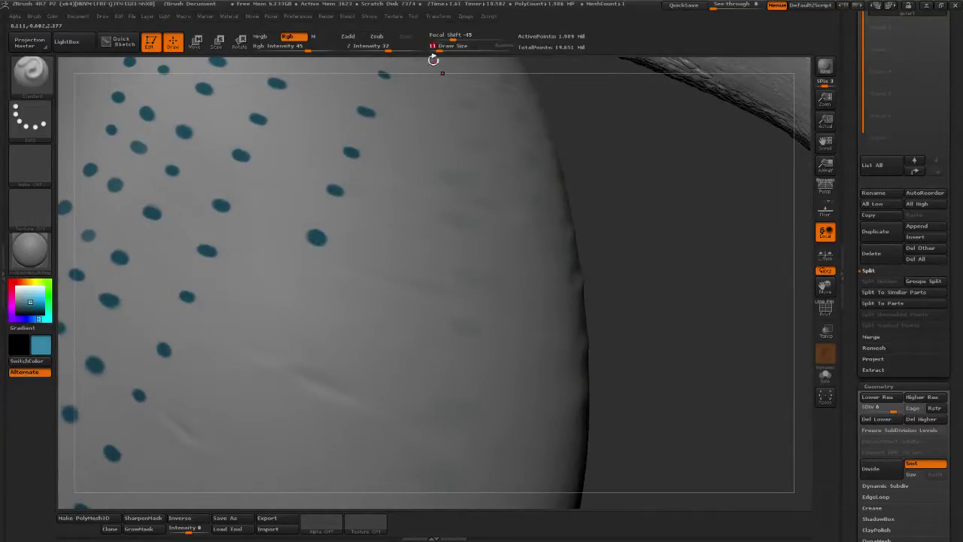
pyautogui.click(292, 289)
# Extend the replacement dots farther down the goiter's side towards the column's lower section
pyautogui.keyDown('alt'); pyautogui.moveTo(632, 291); pyautogui.dragTo(643, 226); pyautogui.keyUp('alt')
pyautogui.click(269, 280)
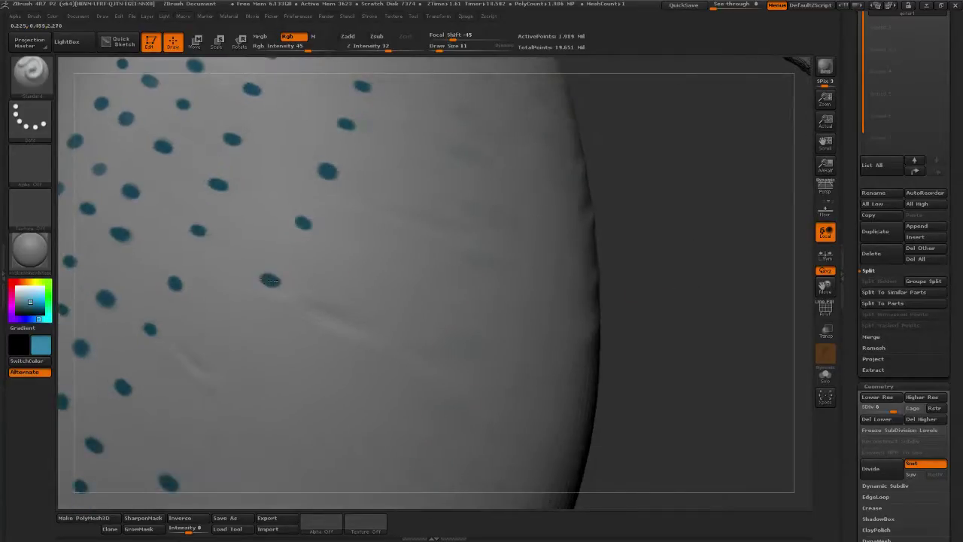
pyautogui.moveTo(622, 296); pyautogui.dragTo(627, 284)
pyautogui.click(252, 257)
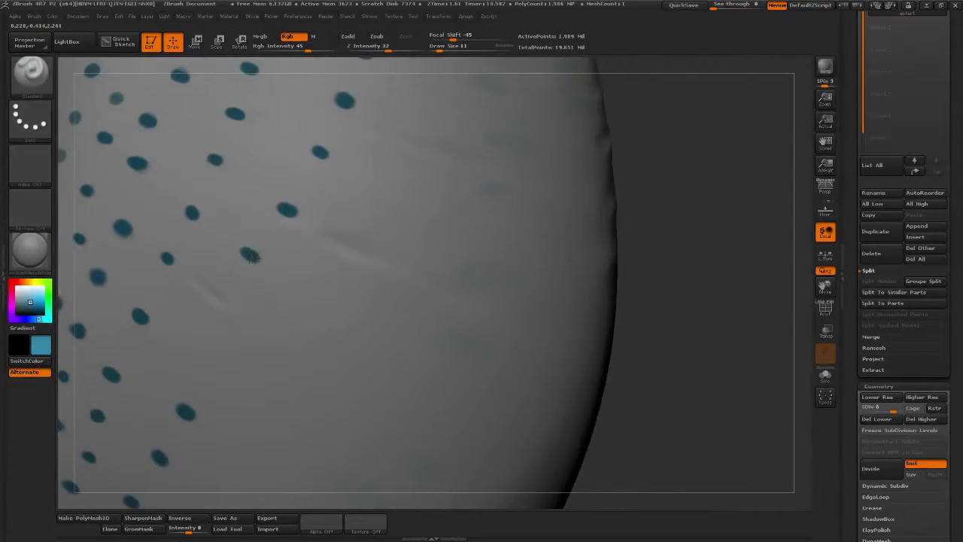
pyautogui.click(226, 309)
pyautogui.click(198, 356)
# Paint out the newest dots in white and replace them with evenly spaced light teal dots down the column
pyautogui.moveTo(695, 329)
pyautogui.keyDown('alt'); pyautogui.mouseDown()
pyautogui.moveTo(628, 284)
pyautogui.moveTo(494, 365)
pyautogui.moveTo(498, 389)
pyautogui.moveTo(531, 397)
pyautogui.moveTo(581, 382)
pyautogui.moveTo(593, 414)
pyautogui.mouseUp(); pyautogui.keyUp('alt')
pyautogui.moveTo(23, 295); pyautogui.dragTo(15, 286)
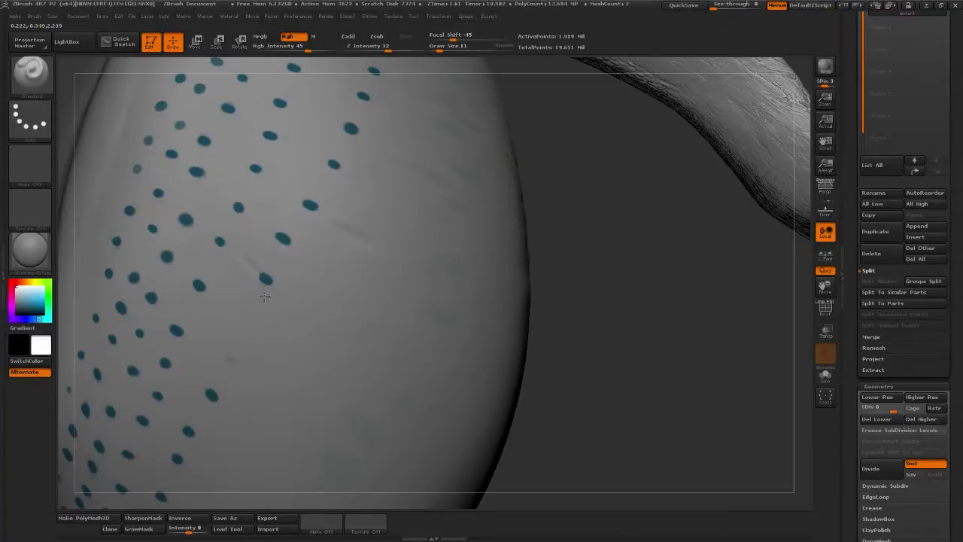
pyautogui.moveTo(307, 203); pyautogui.dragTo(318, 209)
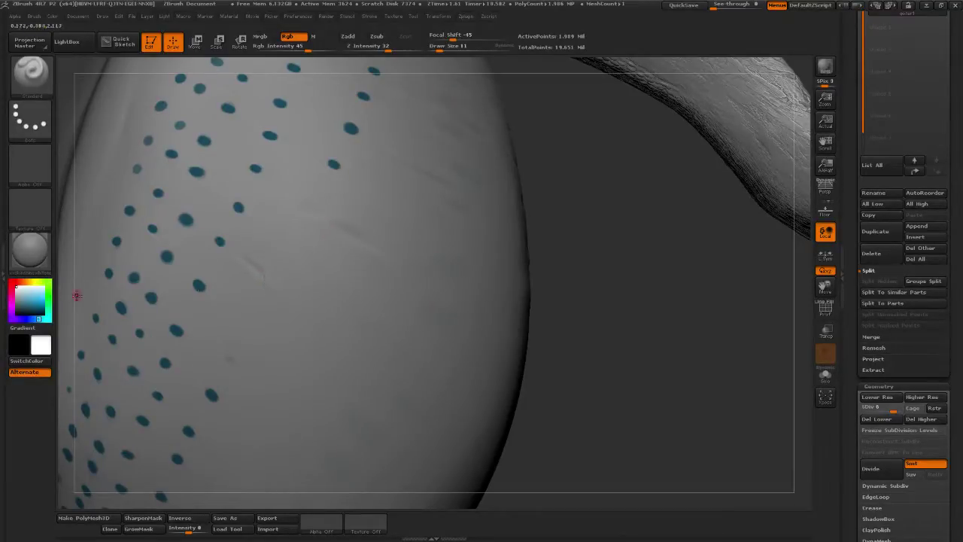
pyautogui.moveTo(35, 302); pyautogui.dragTo(152, 298)
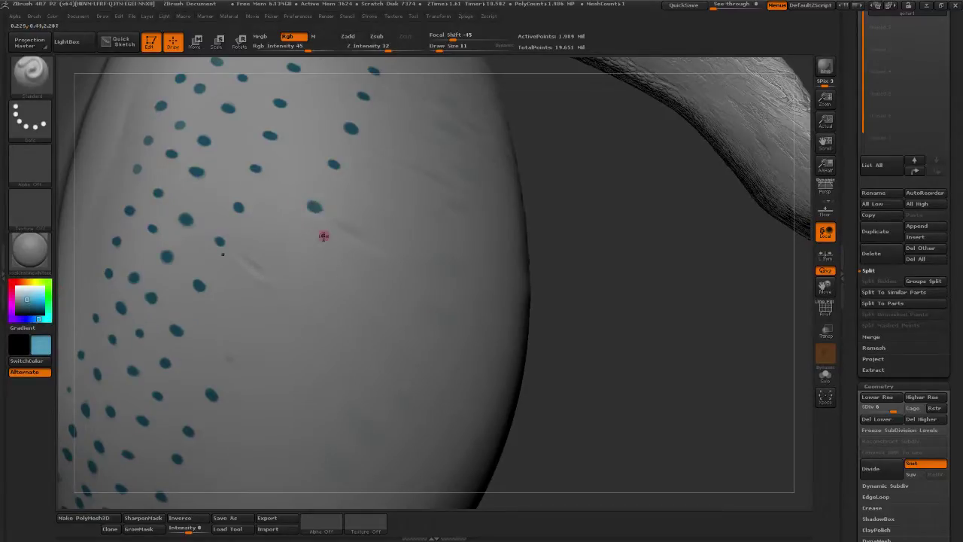
pyautogui.click(292, 247)
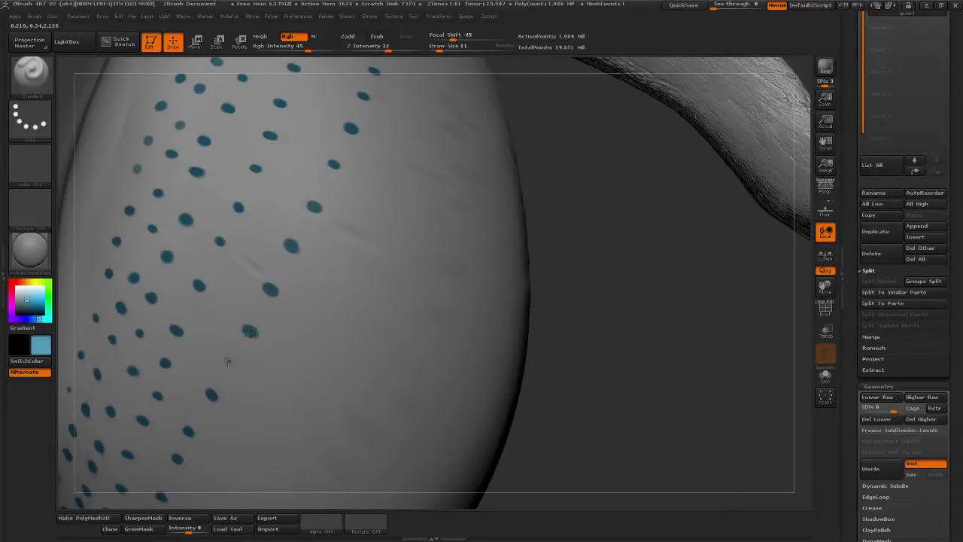
# Start a new column of dots at the goiter's lower end, in front of the existing columns
pyautogui.moveTo(613, 347)
pyautogui.keyDown('alt'); pyautogui.mouseDown()
pyautogui.moveTo(542, 355)
pyautogui.moveTo(522, 372)
pyautogui.moveTo(563, 364)
pyautogui.moveTo(553, 364)
pyautogui.moveTo(554, 378)
pyautogui.moveTo(587, 353)
pyautogui.moveTo(518, 384)
pyautogui.moveTo(504, 405)
pyautogui.moveTo(439, 395)
pyautogui.mouseUp(); pyautogui.keyUp('alt')
pyautogui.click(228, 435)
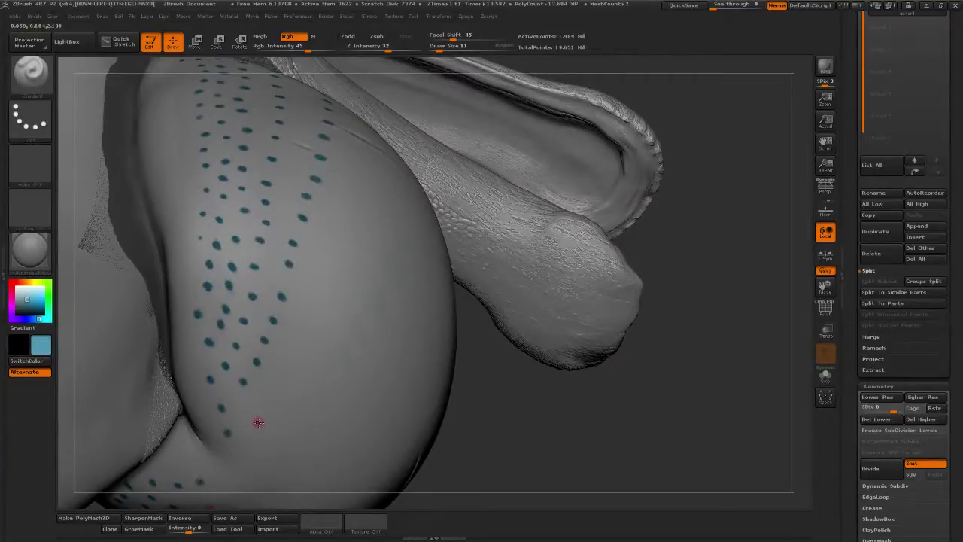
pyautogui.moveTo(493, 396); pyautogui.dragTo(284, 396)
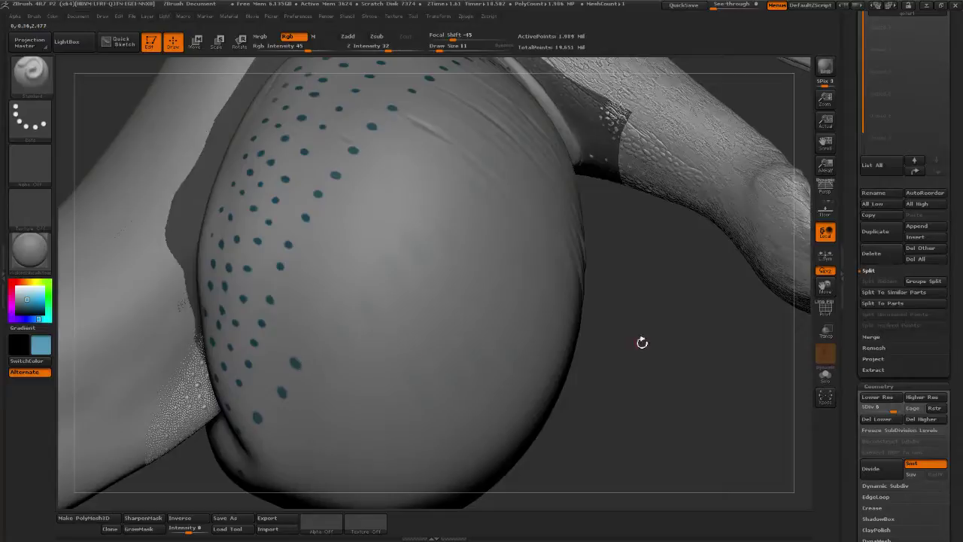
pyautogui.moveTo(643, 340); pyautogui.dragTo(294, 391)
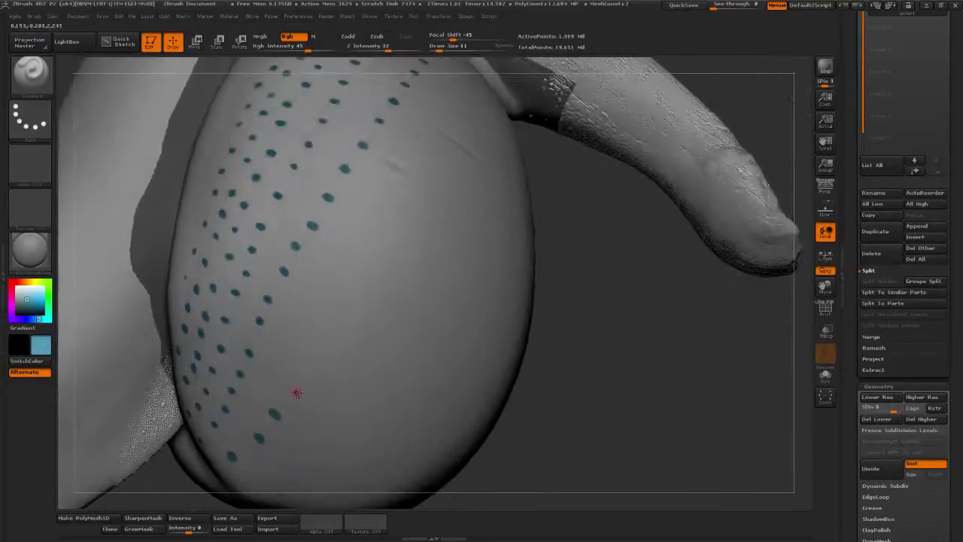
pyautogui.click(291, 391)
# Paint out the new column's upper dots in white, pick teal, and repaint them farther up the goiter's side
pyautogui.moveTo(615, 372)
pyautogui.mouseDown()
pyautogui.moveTo(630, 383)
pyautogui.moveTo(70, 294)
pyautogui.moveTo(273, 355)
pyautogui.mouseUp()
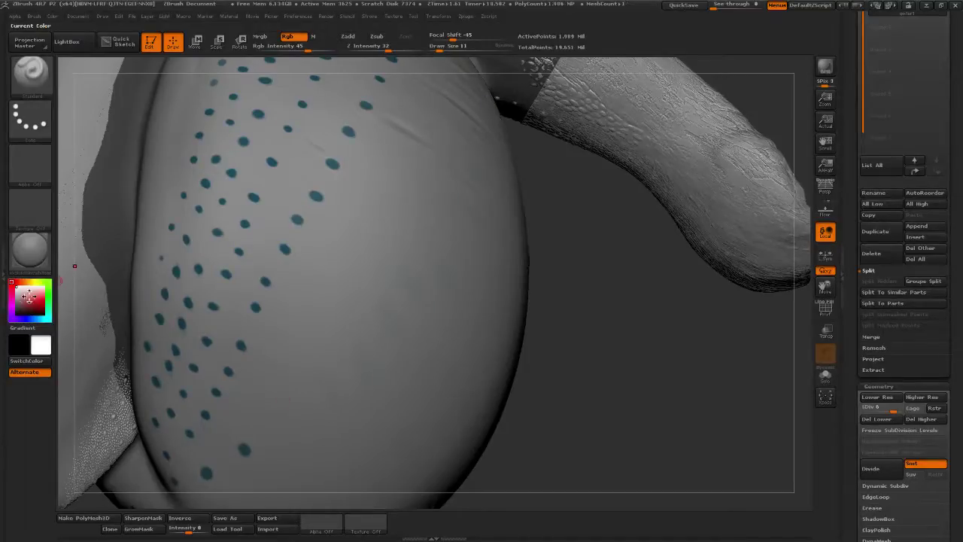
pyautogui.press('c')
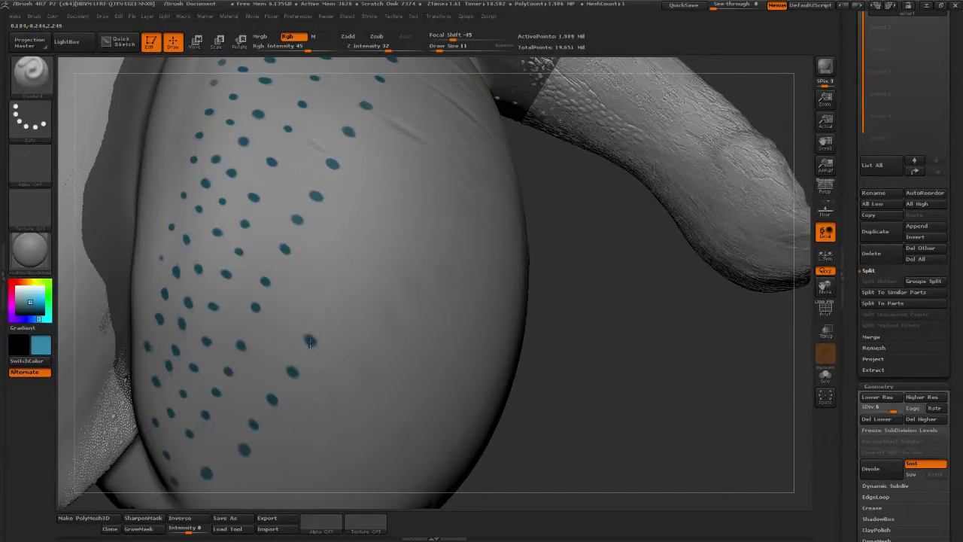
pyautogui.moveTo(310, 343)
pyautogui.mouseDown(button='right')
pyautogui.moveTo(350, 313)
pyautogui.moveTo(302, 366)
pyautogui.mouseUp(button='right')
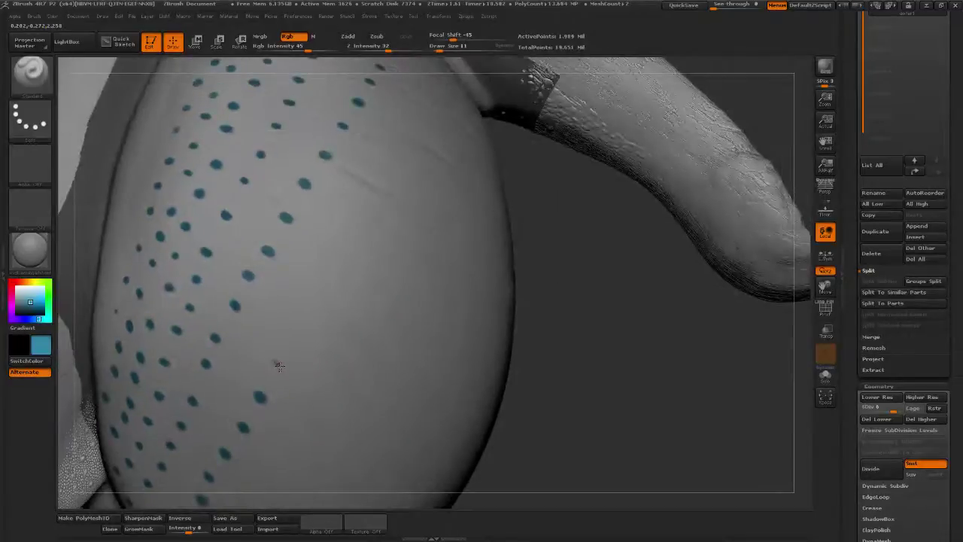
pyautogui.click(291, 335)
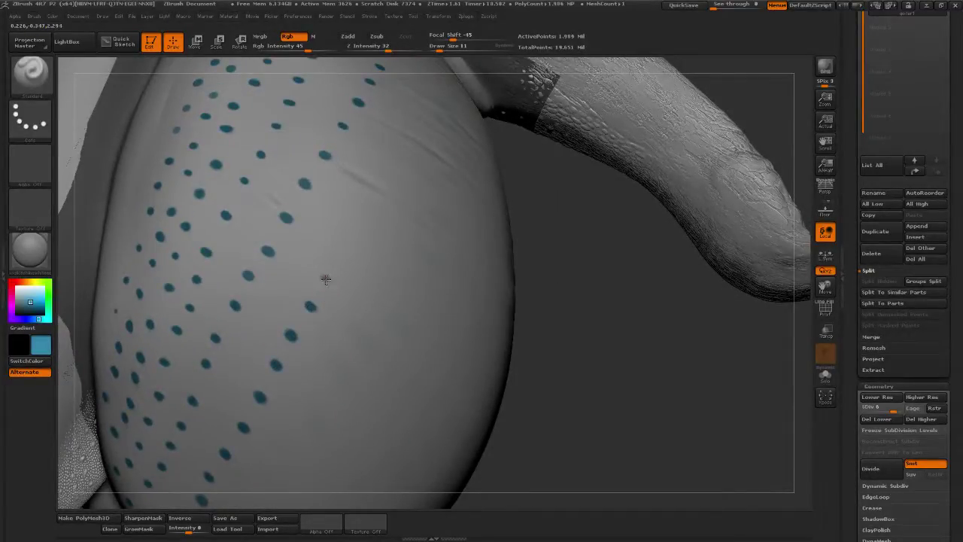
# Extend the new foremost column of teal dots up the goiter to its edge beneath the jaw
pyautogui.moveTo(565, 293); pyautogui.dragTo(482, 313)
pyautogui.moveTo(481, 312)
pyautogui.keyDown('alt'); pyautogui.mouseDown()
pyautogui.moveTo(343, 467)
pyautogui.moveTo(384, 421)
pyautogui.mouseUp(); pyautogui.keyUp('alt')
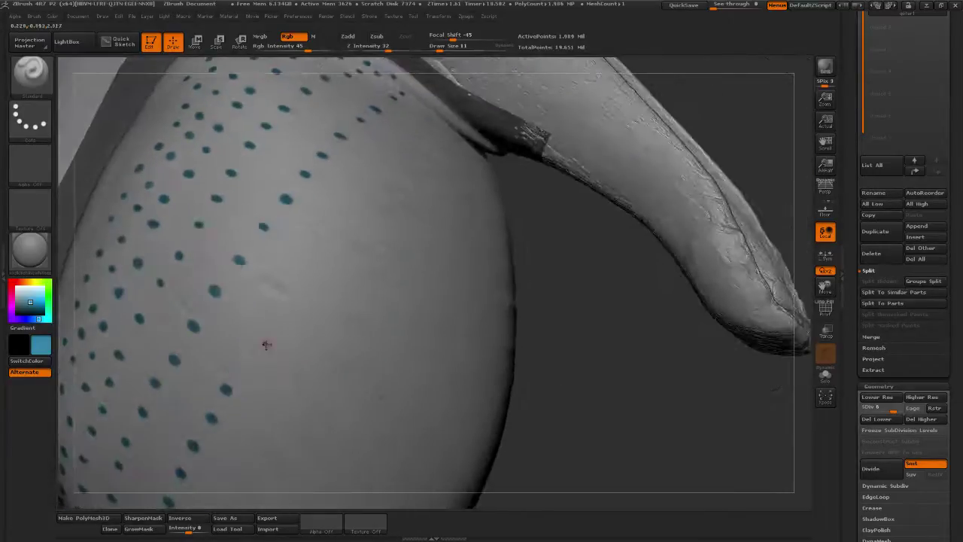
pyautogui.click(241, 346)
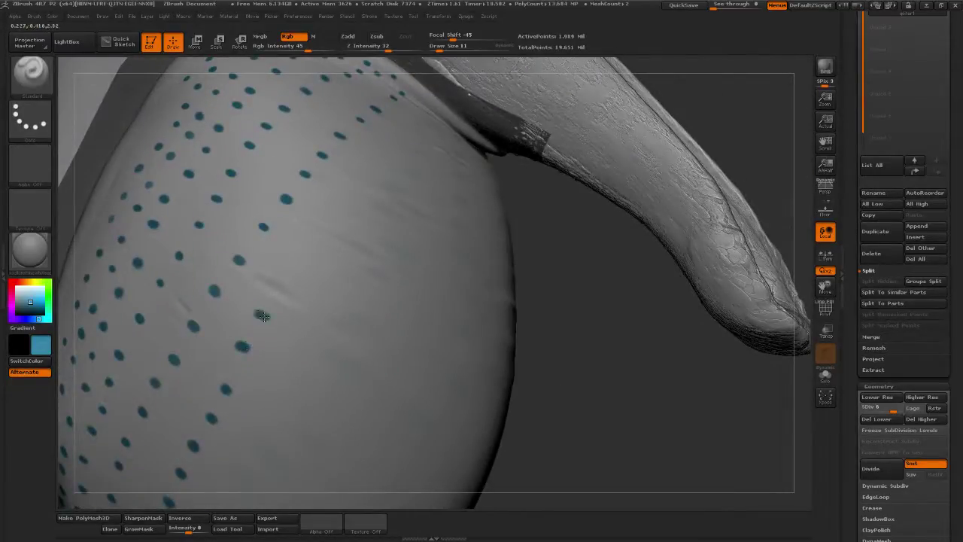
pyautogui.click(262, 316)
pyautogui.moveTo(581, 312); pyautogui.dragTo(521, 428)
pyautogui.click(265, 317)
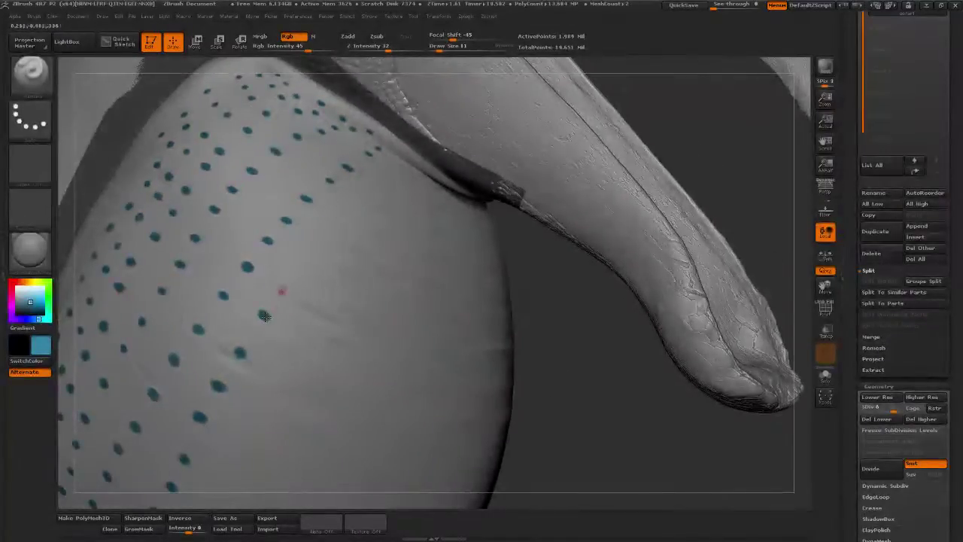
pyautogui.moveTo(514, 332)
pyautogui.mouseDown()
pyautogui.moveTo(532, 370)
pyautogui.moveTo(257, 319)
pyautogui.mouseUp()
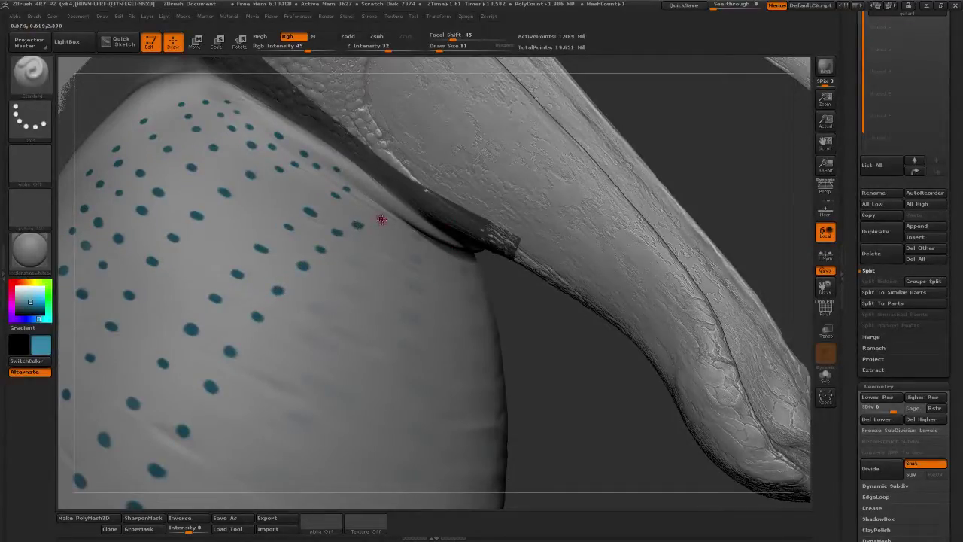
# Switch to white, set the draw size to 26, and paint out the upper dots of the column behind the foremost one
pyautogui.moveTo(604, 344)
pyautogui.keyDown('alt'); pyautogui.mouseDown()
pyautogui.moveTo(519, 366)
pyautogui.moveTo(544, 377)
pyautogui.moveTo(556, 368)
pyautogui.moveTo(545, 392)
pyautogui.mouseUp(); pyautogui.keyUp('alt')
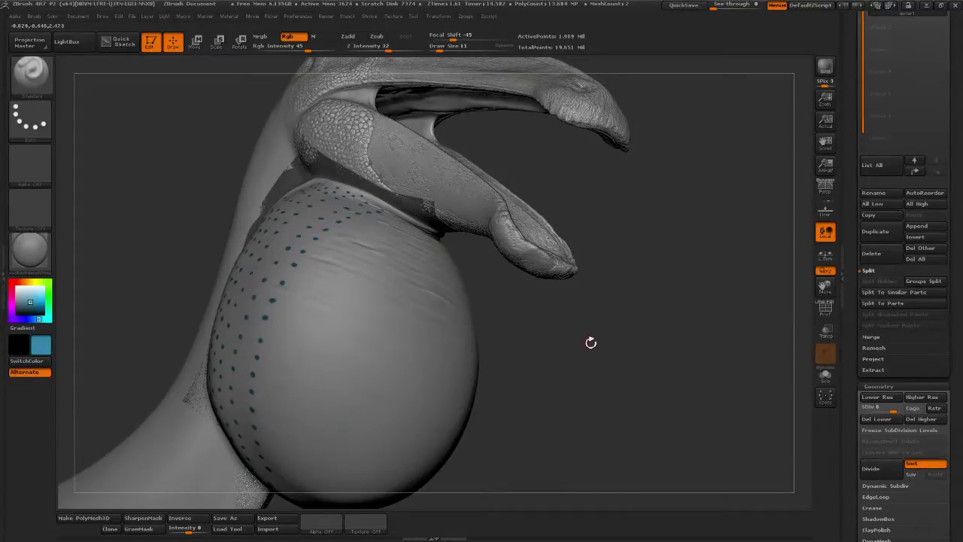
pyautogui.moveTo(589, 339)
pyautogui.mouseDown()
pyautogui.moveTo(524, 379)
pyautogui.moveTo(575, 312)
pyautogui.moveTo(616, 355)
pyautogui.moveTo(612, 344)
pyautogui.moveTo(576, 334)
pyautogui.moveTo(570, 325)
pyautogui.moveTo(627, 379)
pyautogui.moveTo(589, 341)
pyautogui.mouseUp()
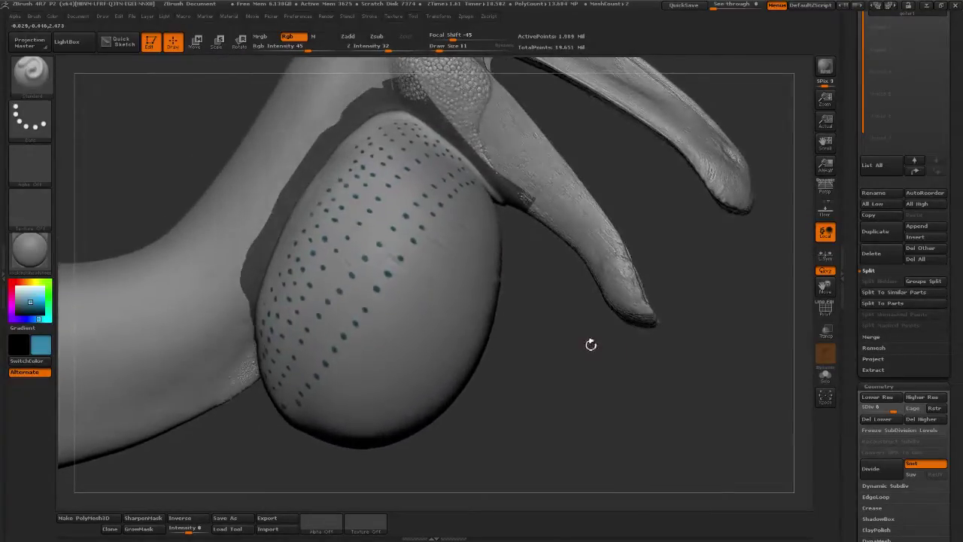
pyautogui.moveTo(57, 295)
pyautogui.mouseDown()
pyautogui.moveTo(280, 294)
pyautogui.moveTo(337, 274)
pyautogui.mouseUp()
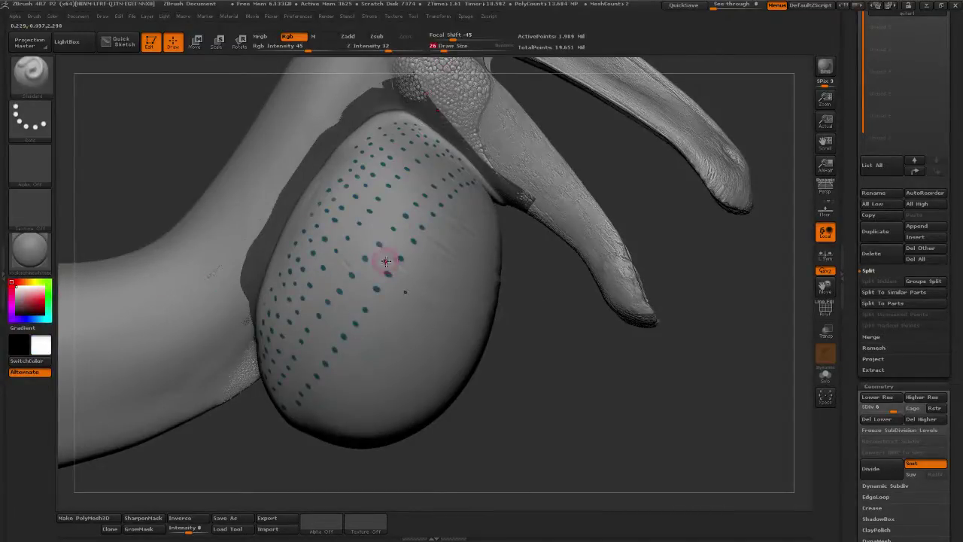
pyautogui.moveTo(331, 300); pyautogui.dragTo(350, 281)
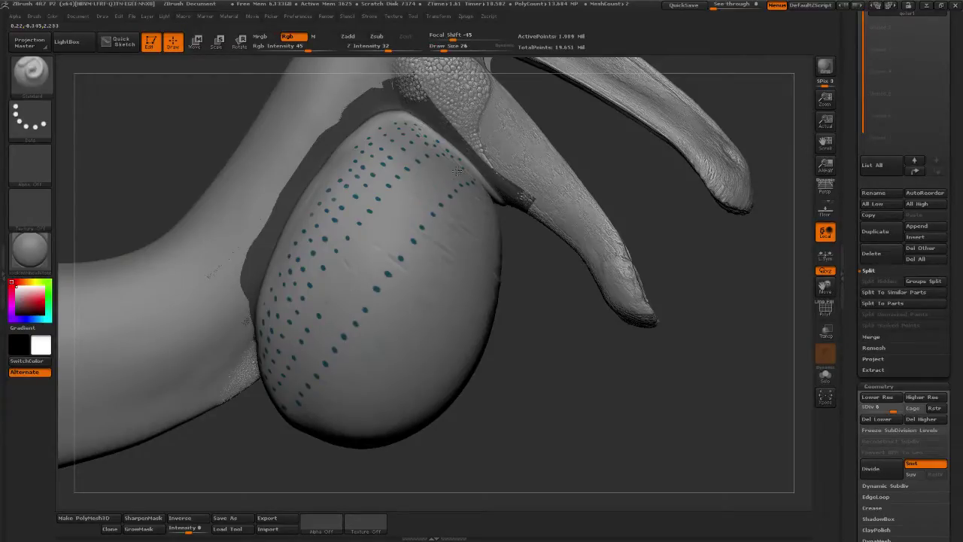
pyautogui.moveTo(595, 299)
pyautogui.mouseDown()
pyautogui.moveTo(592, 282)
pyautogui.moveTo(587, 323)
pyautogui.moveTo(485, 308)
pyautogui.mouseUp()
pyautogui.moveTo(576, 344)
pyautogui.mouseDown()
pyautogui.moveTo(584, 392)
pyautogui.moveTo(607, 381)
pyautogui.moveTo(591, 366)
pyautogui.mouseUp()
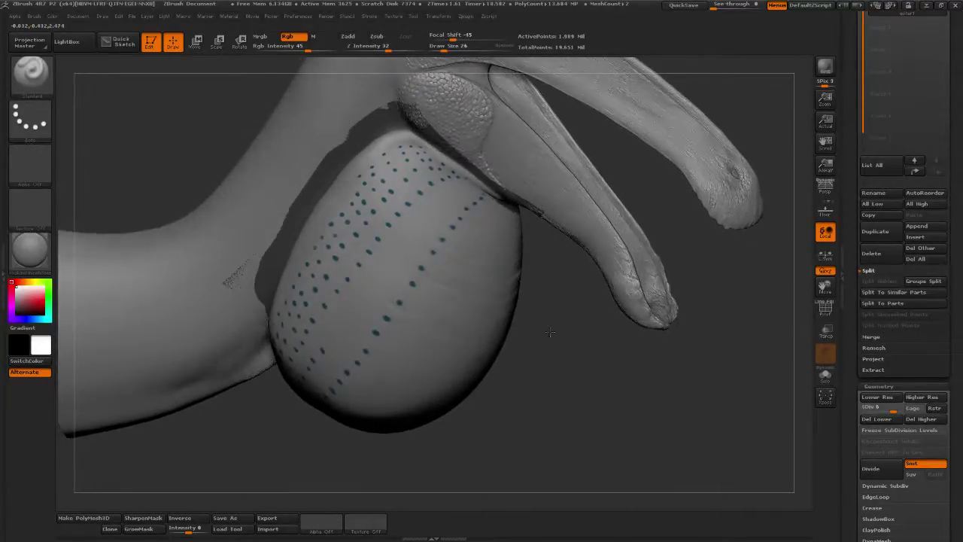
# Set the draw size to 9, pick teal, and repaint the cleared upper part of the column behind the foremost one with evenly spaced dots
pyautogui.moveTo(43, 258)
pyautogui.mouseDown()
pyautogui.moveTo(228, 275)
pyautogui.moveTo(387, 327)
pyautogui.mouseUp()
pyautogui.moveTo(444, 49); pyautogui.dragTo(439, 48)
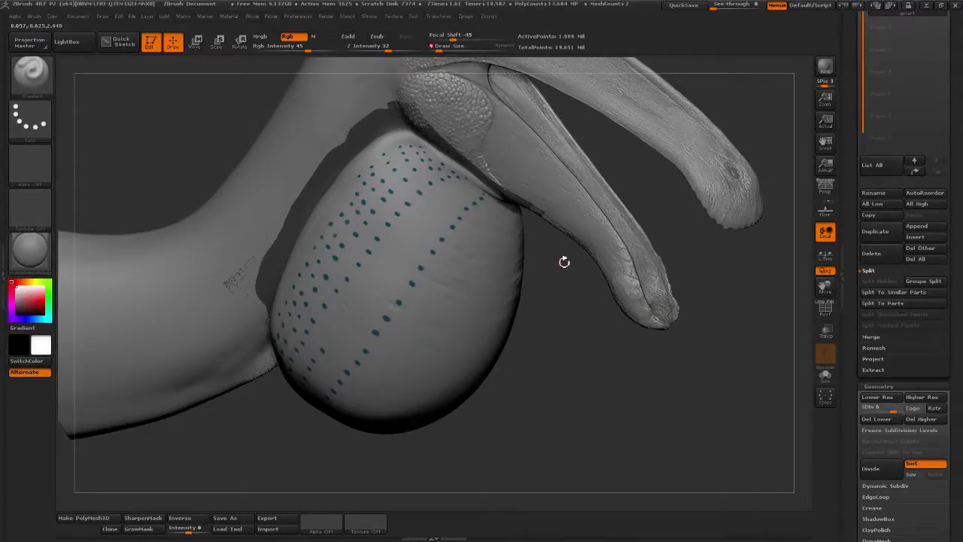
pyautogui.moveTo(565, 263)
pyautogui.keyDown('alt'); pyautogui.mouseDown()
pyautogui.moveTo(689, 386)
pyautogui.moveTo(715, 359)
pyautogui.moveTo(666, 366)
pyautogui.moveTo(663, 383)
pyautogui.moveTo(647, 376)
pyautogui.mouseUp(); pyautogui.keyUp('alt')
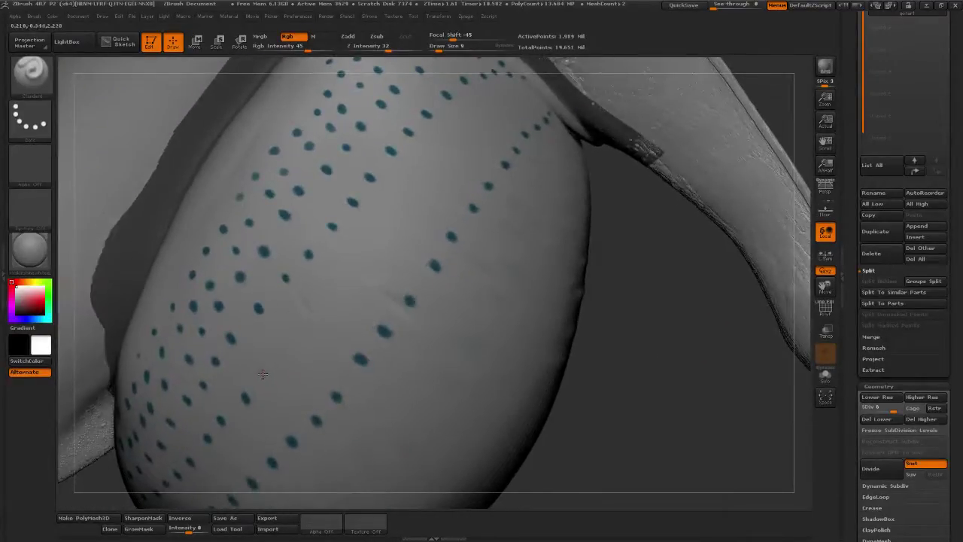
pyautogui.moveTo(22, 301); pyautogui.dragTo(242, 277)
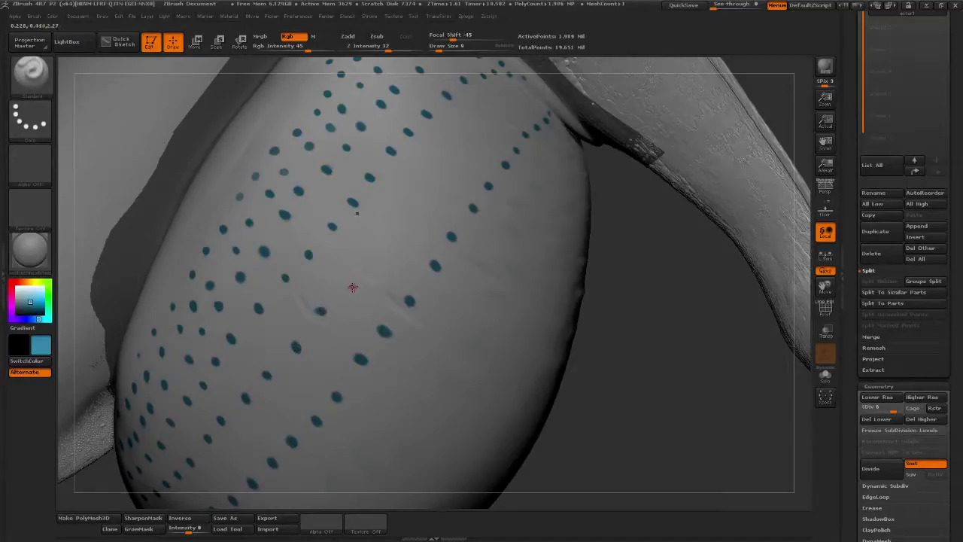
pyautogui.moveTo(582, 291); pyautogui.dragTo(322, 334)
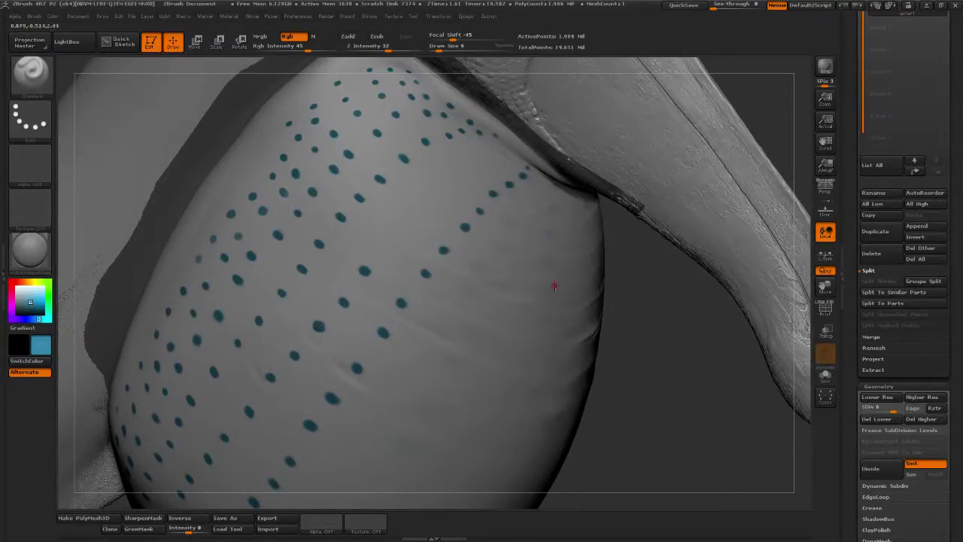
pyautogui.moveTo(622, 312); pyautogui.dragTo(372, 274)
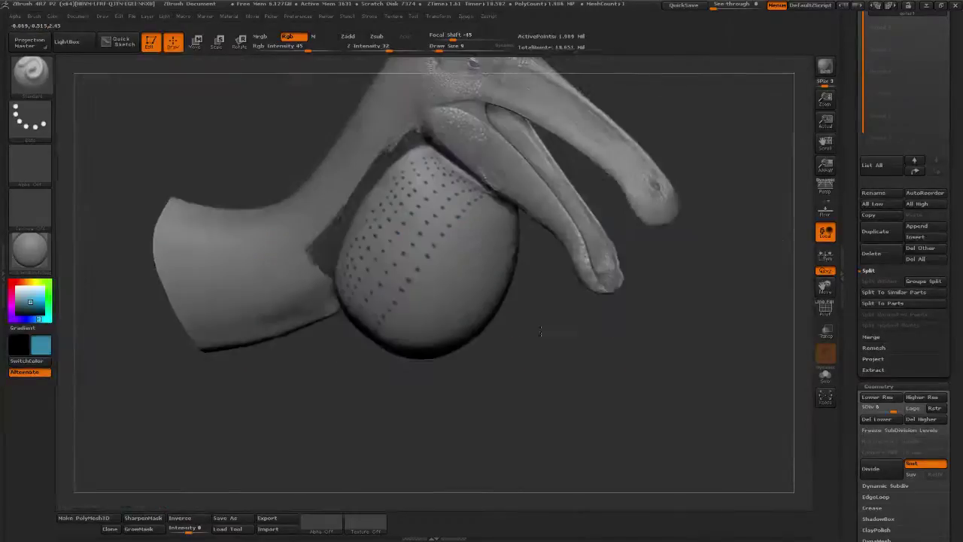
# Switch to white, remove one uneven dot midway up the column behind the foremost one, and trim its neighbouring dots thinner
pyautogui.press('f')
pyautogui.moveTo(622, 391); pyautogui.dragTo(645, 404)
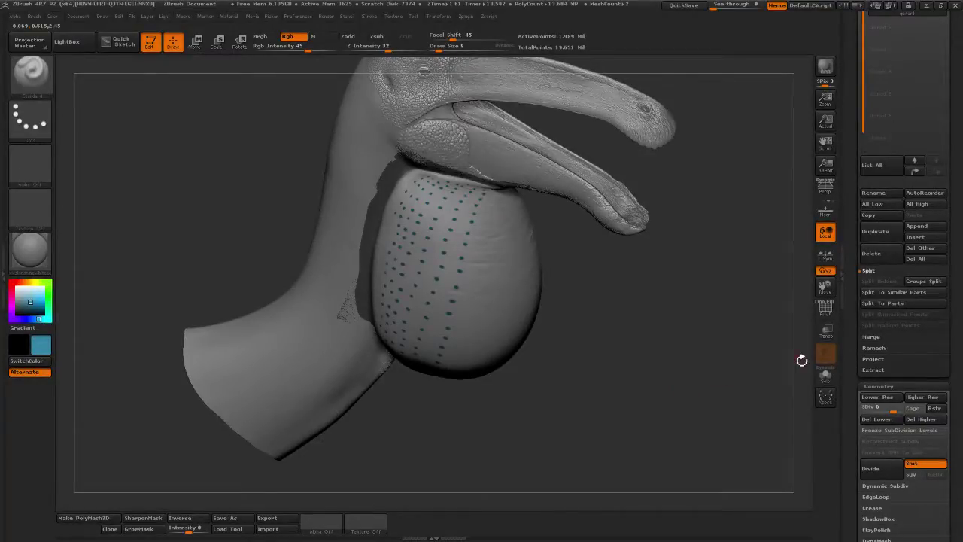
pyautogui.moveTo(574, 366); pyautogui.dragTo(663, 310)
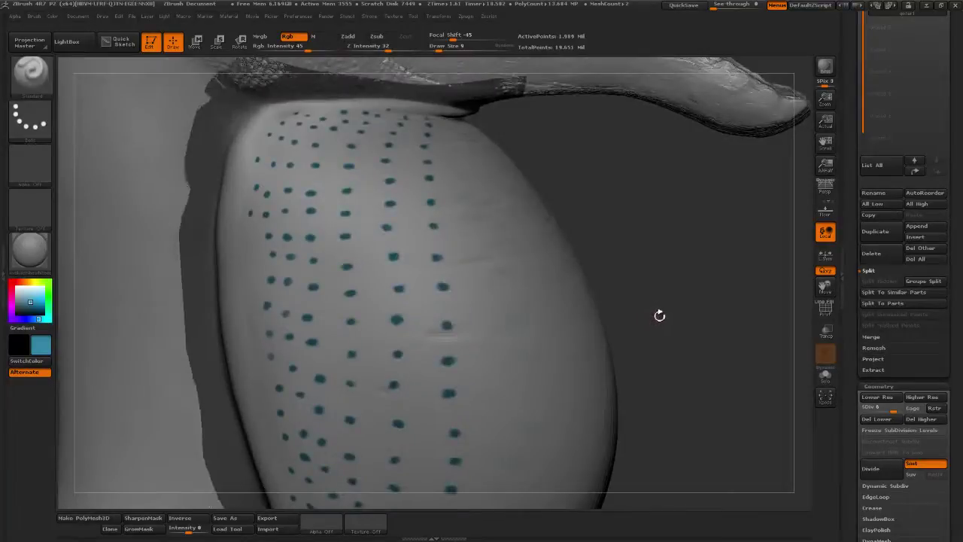
pyautogui.keyDown('alt'); pyautogui.moveTo(660, 314); pyautogui.dragTo(666, 359); pyautogui.keyUp('alt')
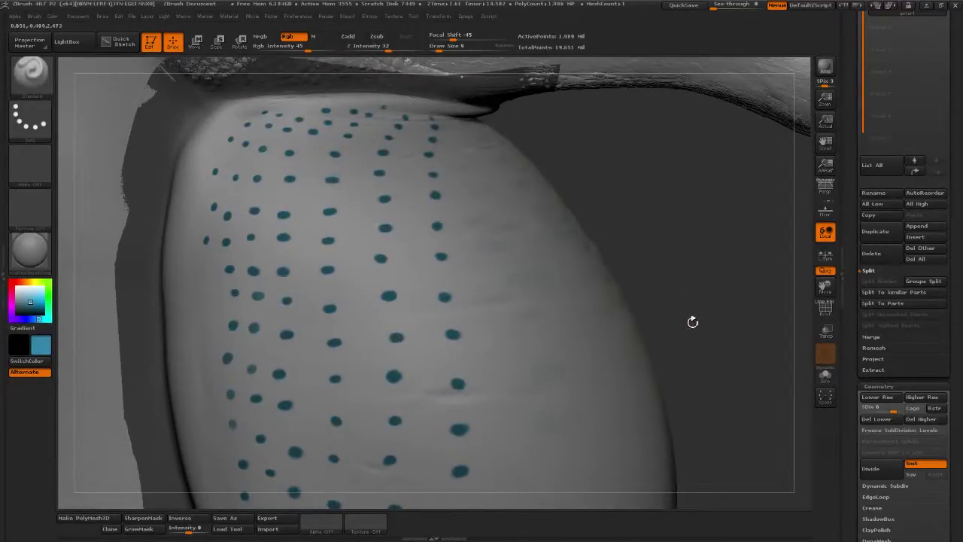
pyautogui.moveTo(692, 323); pyautogui.dragTo(399, 323)
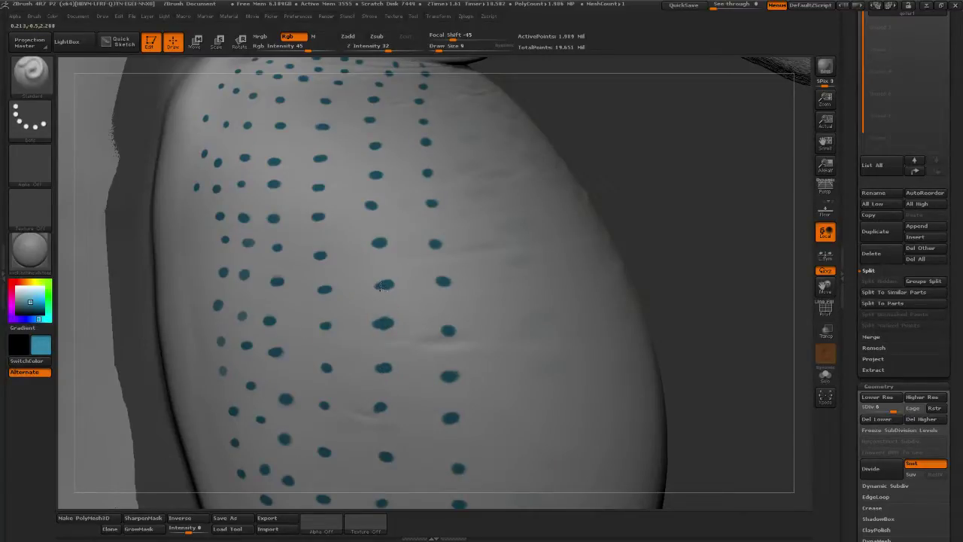
pyautogui.moveTo(31, 301); pyautogui.dragTo(283, 285)
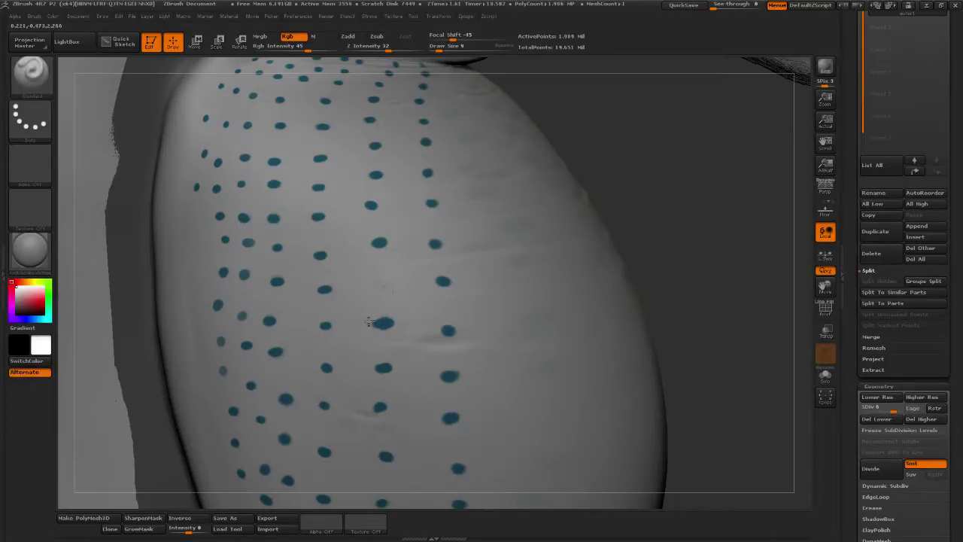
pyautogui.moveTo(369, 324); pyautogui.dragTo(393, 326)
pyautogui.moveTo(372, 246); pyautogui.dragTo(388, 242)
pyautogui.moveTo(366, 203)
pyautogui.mouseDown()
pyautogui.moveTo(382, 205)
pyautogui.moveTo(383, 174)
pyautogui.mouseUp()
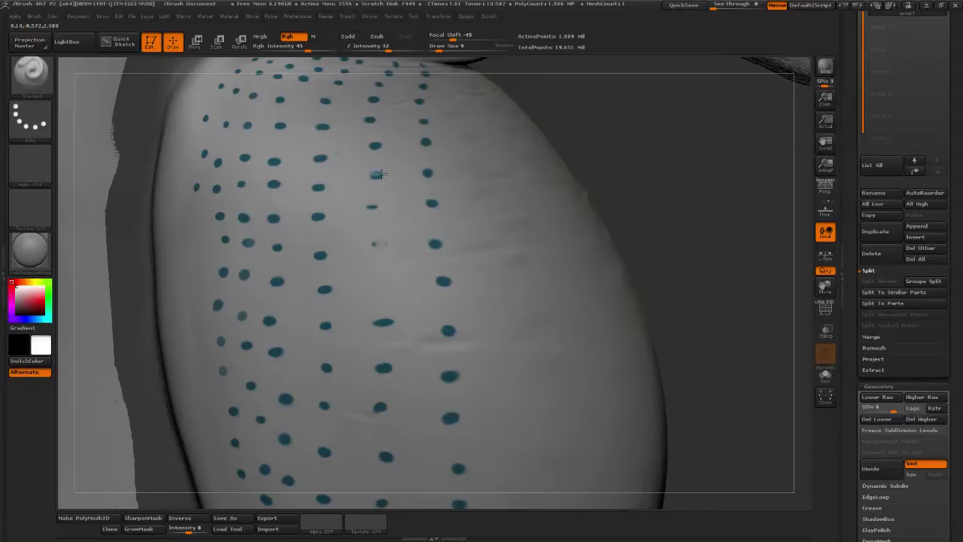
# Pick teal and refill the thinned dots in the upper half of the column behind the foremost one
pyautogui.moveTo(43, 289); pyautogui.dragTo(271, 332)
pyautogui.moveTo(385, 244); pyautogui.dragTo(376, 244)
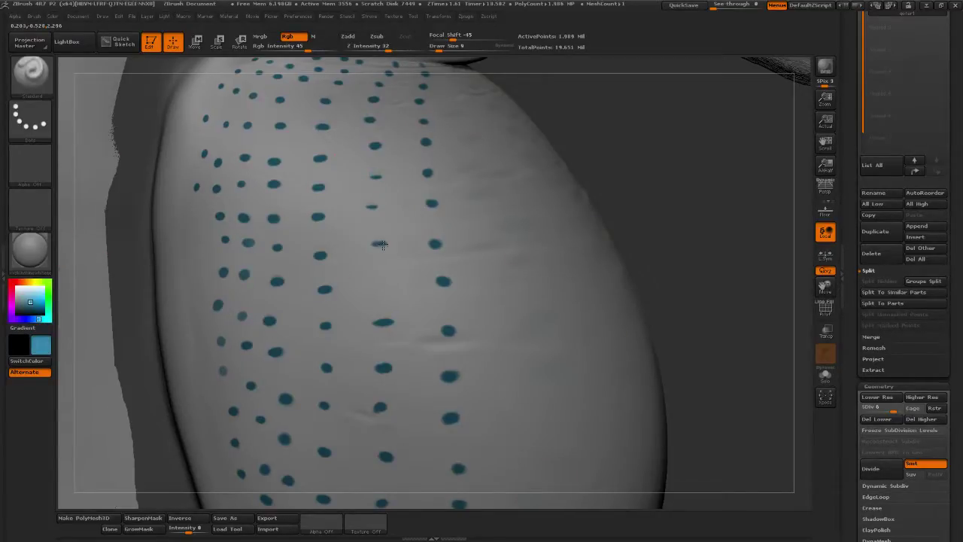
pyautogui.moveTo(653, 232); pyautogui.dragTo(634, 271)
pyautogui.moveTo(633, 269); pyautogui.dragTo(318, 316, button='right')
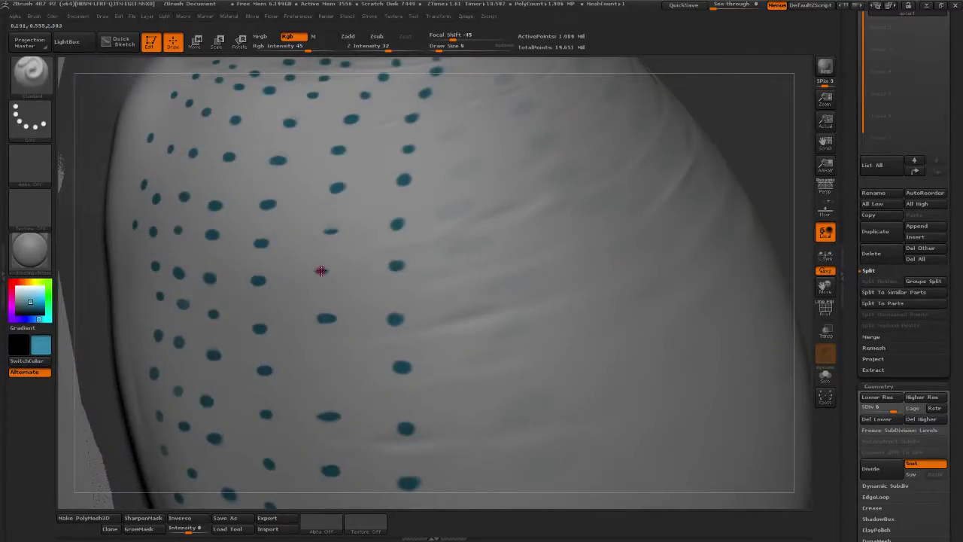
pyautogui.moveTo(322, 271); pyautogui.dragTo(322, 270)
pyautogui.moveTo(344, 232); pyautogui.dragTo(335, 231)
# Fill the gap midway up the column behind the foremost one with a teal dot, and touch up the dots beneath it
pyautogui.moveTo(776, 193); pyautogui.dragTo(425, 290, button='right')
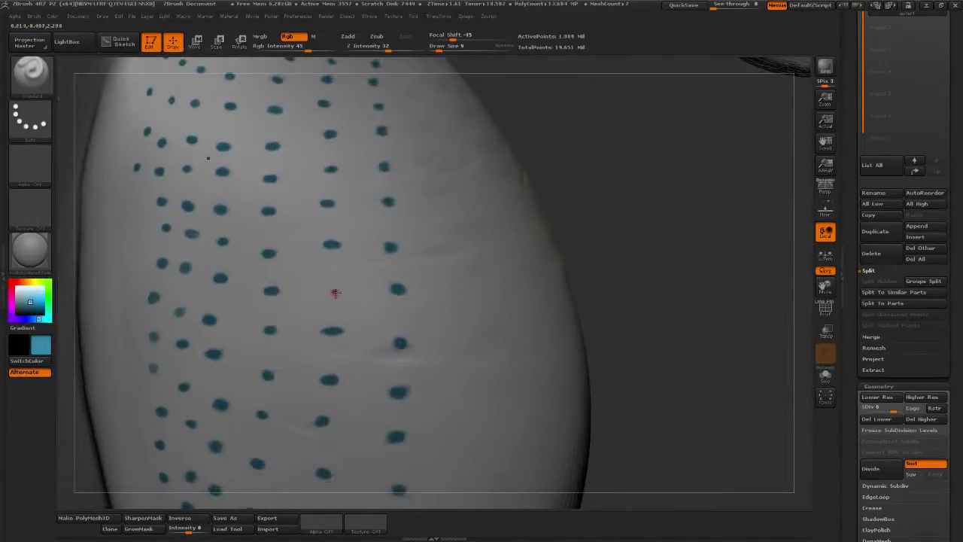
pyautogui.moveTo(334, 290); pyautogui.dragTo(329, 294)
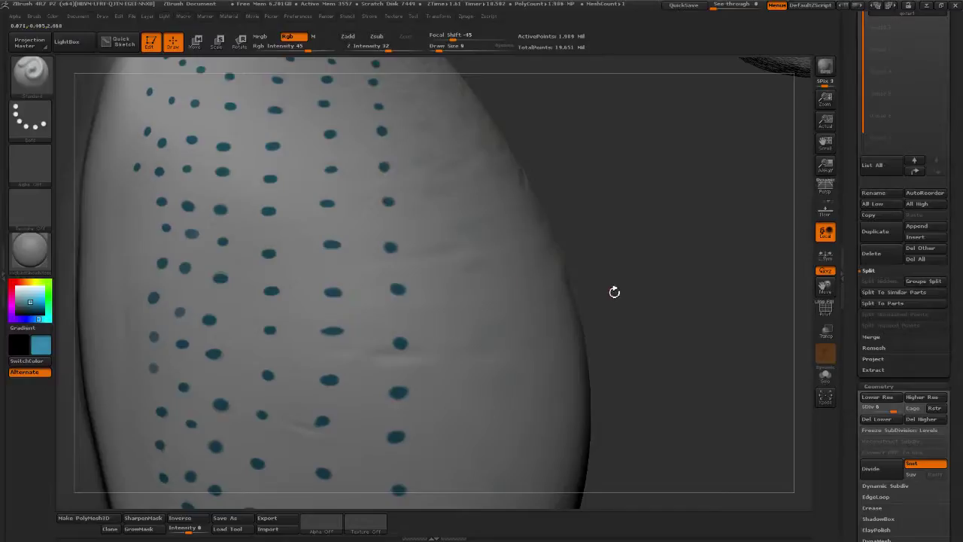
pyautogui.keyDown('alt'); pyautogui.moveTo(613, 290); pyautogui.dragTo(635, 266); pyautogui.keyUp('alt')
pyautogui.moveTo(338, 284); pyautogui.dragTo(347, 284)
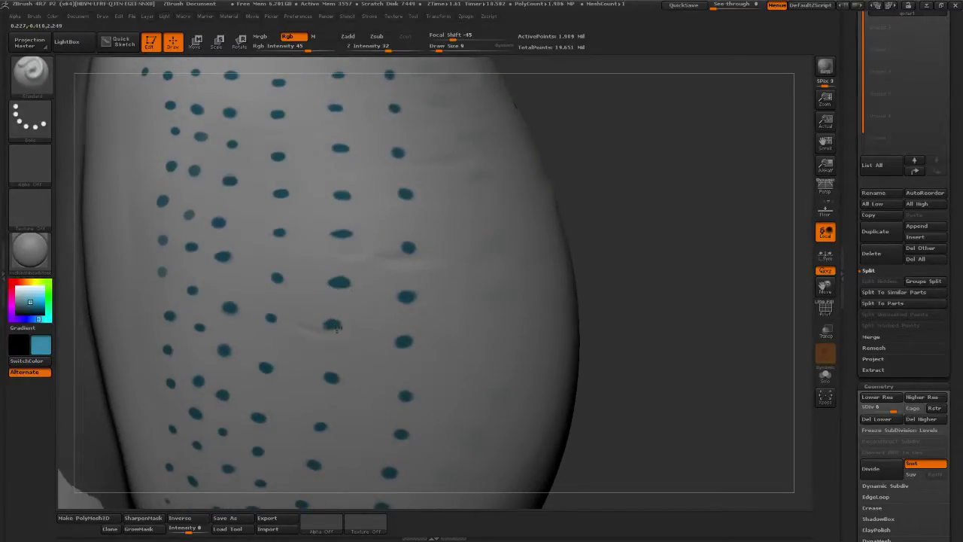
pyautogui.moveTo(650, 309); pyautogui.dragTo(656, 298, button='right')
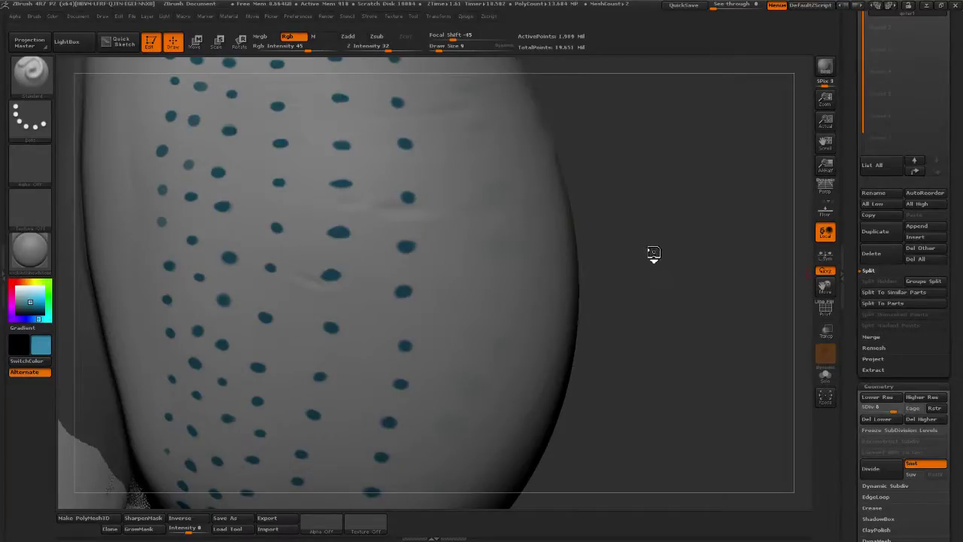
# Switch to white and trim the oversized dots in the middle and lower part of the foremost column
pyautogui.moveTo(655, 243); pyautogui.dragTo(693, 245)
pyautogui.moveTo(40, 298); pyautogui.dragTo(263, 254)
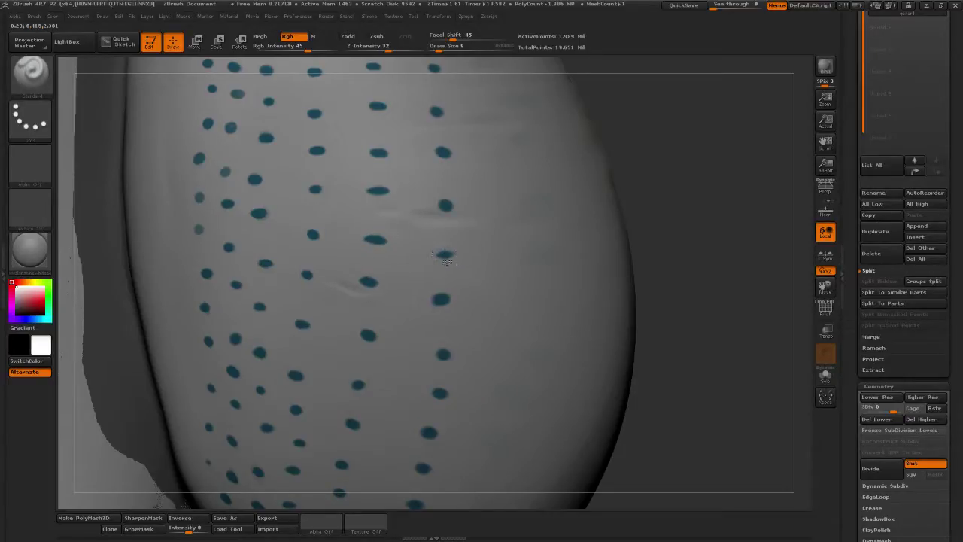
pyautogui.moveTo(701, 211); pyautogui.dragTo(417, 332)
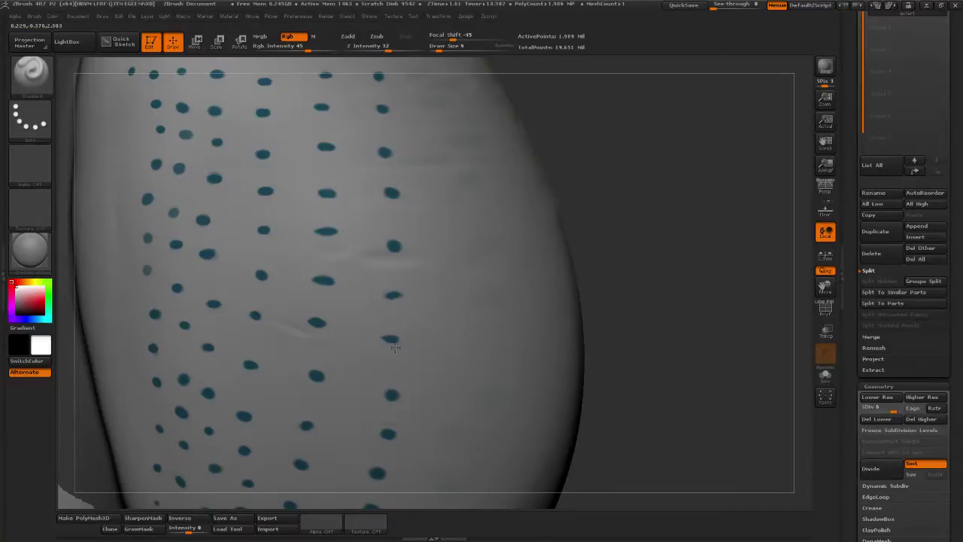
pyautogui.moveTo(613, 331); pyautogui.dragTo(587, 278)
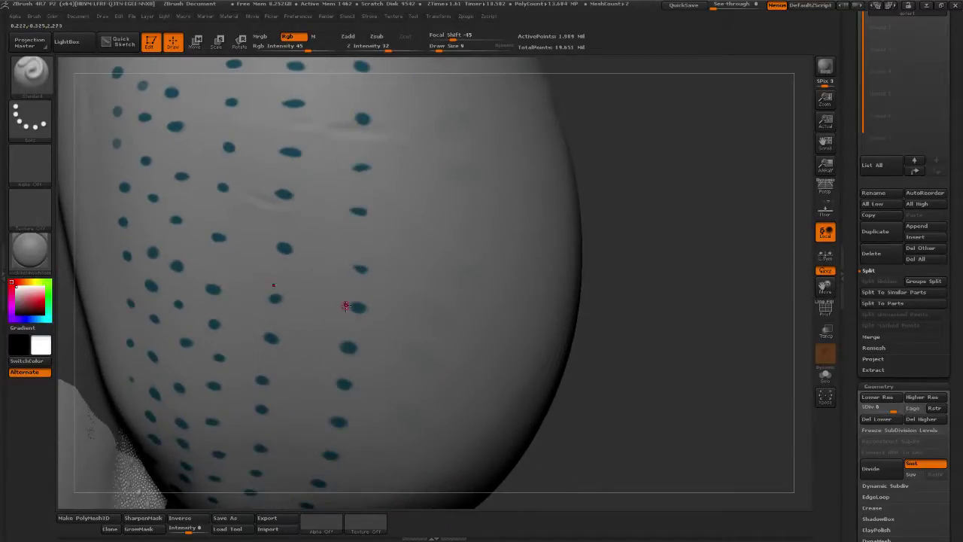
pyautogui.moveTo(634, 293); pyautogui.dragTo(602, 330)
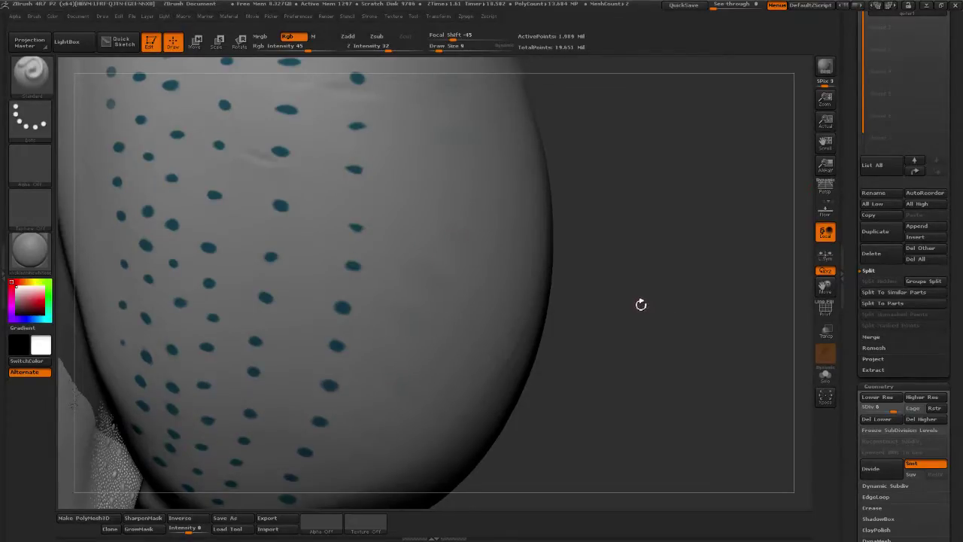
pyautogui.moveTo(641, 306)
pyautogui.mouseDown()
pyautogui.moveTo(634, 348)
pyautogui.moveTo(667, 309)
pyautogui.mouseUp()
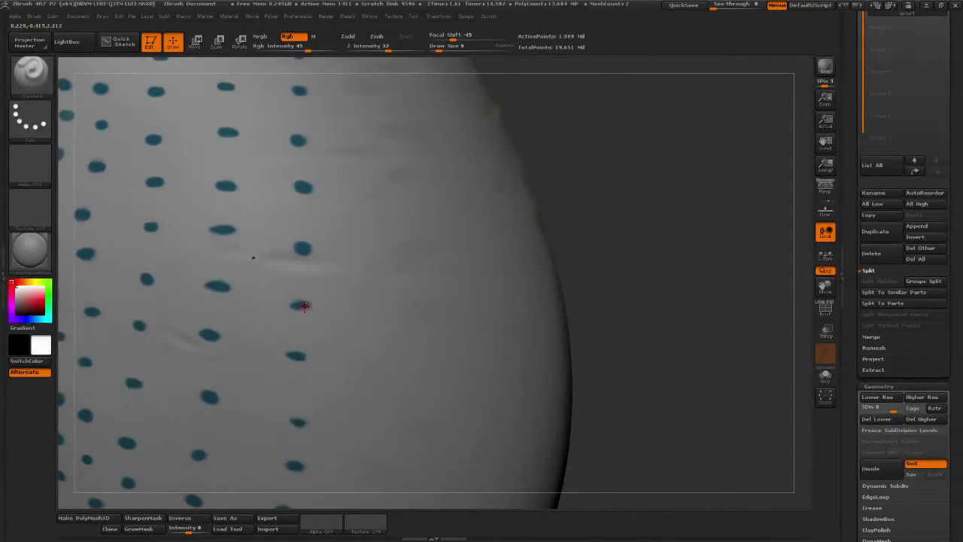
pyautogui.moveTo(298, 306); pyautogui.dragTo(304, 305)
# Pick teal and reshape the trimmed dots of the foremost column
pyautogui.moveTo(41, 345)
pyautogui.mouseDown()
pyautogui.moveTo(175, 312)
pyautogui.moveTo(214, 334)
pyautogui.mouseUp()
pyautogui.moveTo(304, 305); pyautogui.dragTo(298, 304)
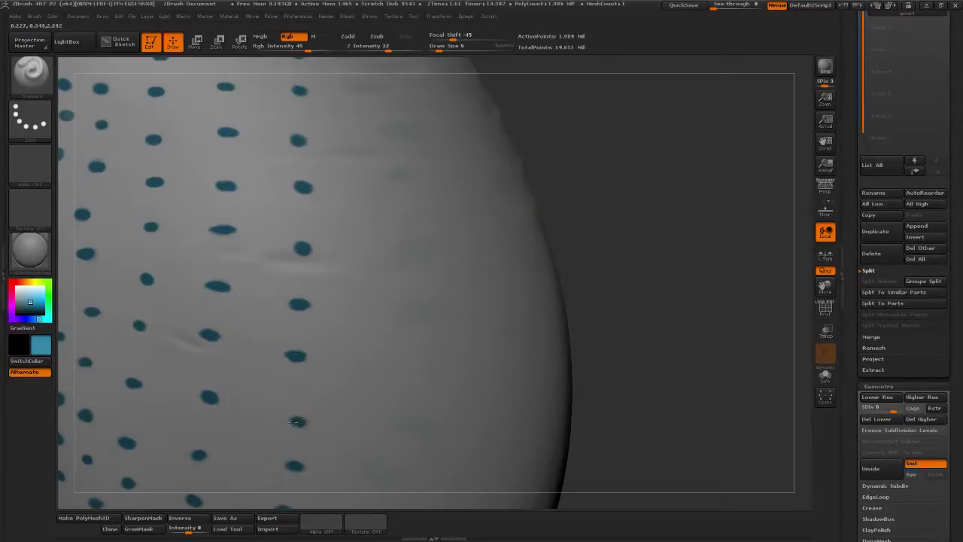
pyautogui.keyDown('alt'); pyautogui.moveTo(618, 320); pyautogui.dragTo(452, 321); pyautogui.keyUp('alt')
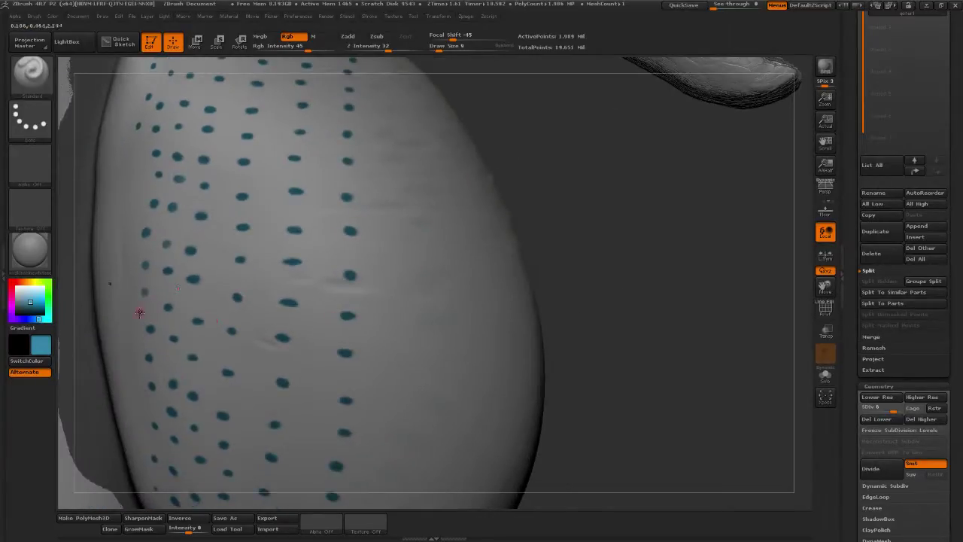
# Touch up single dots in the rear columns and the one behind the foremost, trimming edges in white and filling in with teal
pyautogui.moveTo(28, 301); pyautogui.dragTo(11, 281)
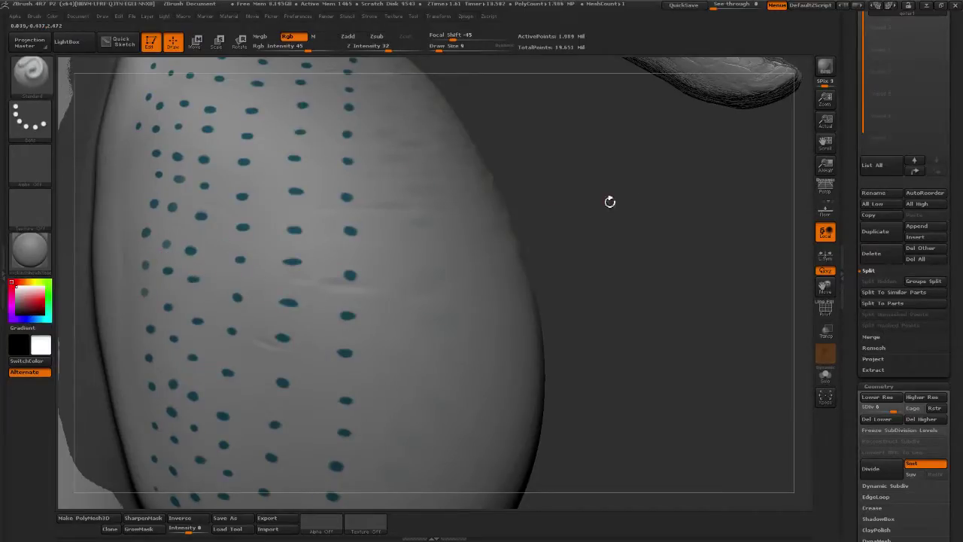
pyautogui.moveTo(611, 202)
pyautogui.keyDown('alt'); pyautogui.mouseDown()
pyautogui.moveTo(733, 227)
pyautogui.moveTo(764, 249)
pyautogui.moveTo(715, 250)
pyautogui.mouseUp(); pyautogui.keyUp('alt')
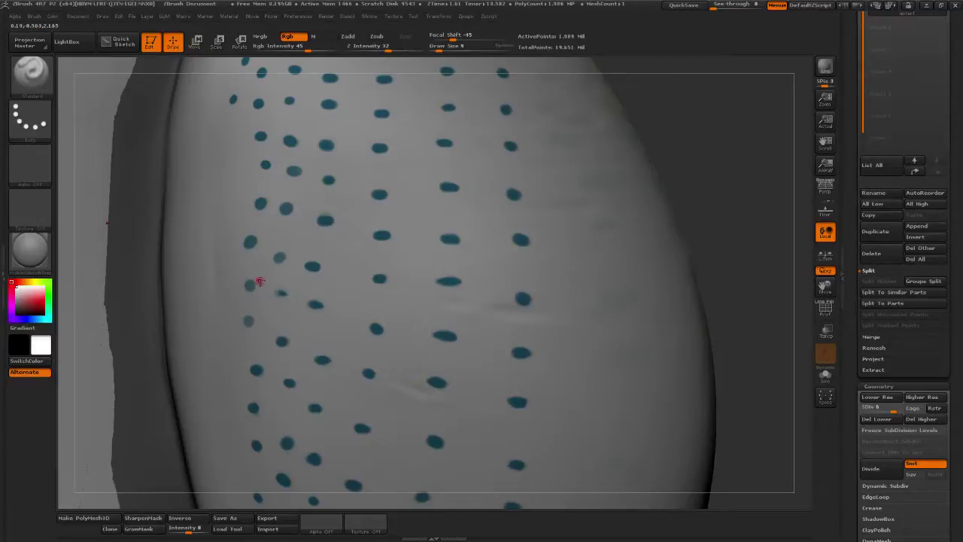
pyautogui.moveTo(30, 307); pyautogui.dragTo(315, 304)
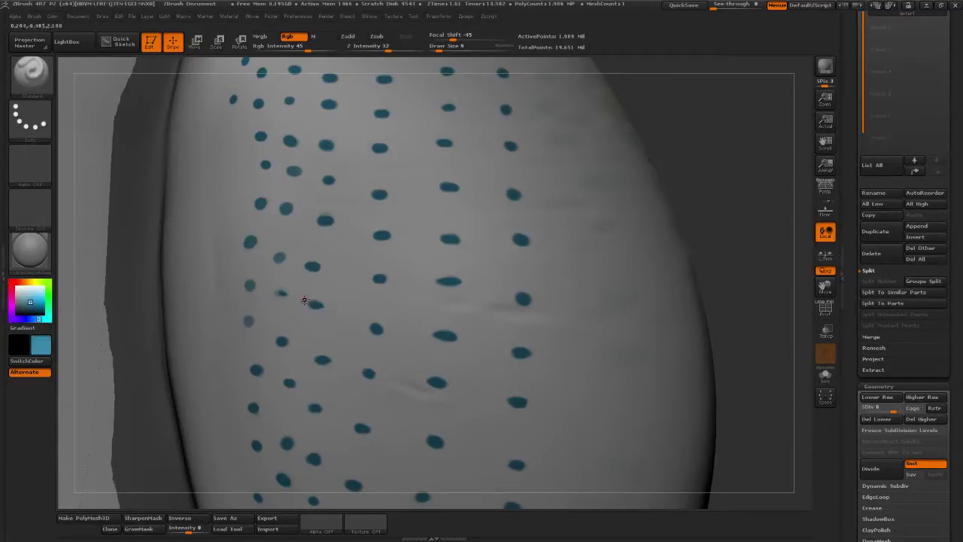
pyautogui.click(280, 258)
pyautogui.moveTo(806, 205); pyautogui.dragTo(819, 205)
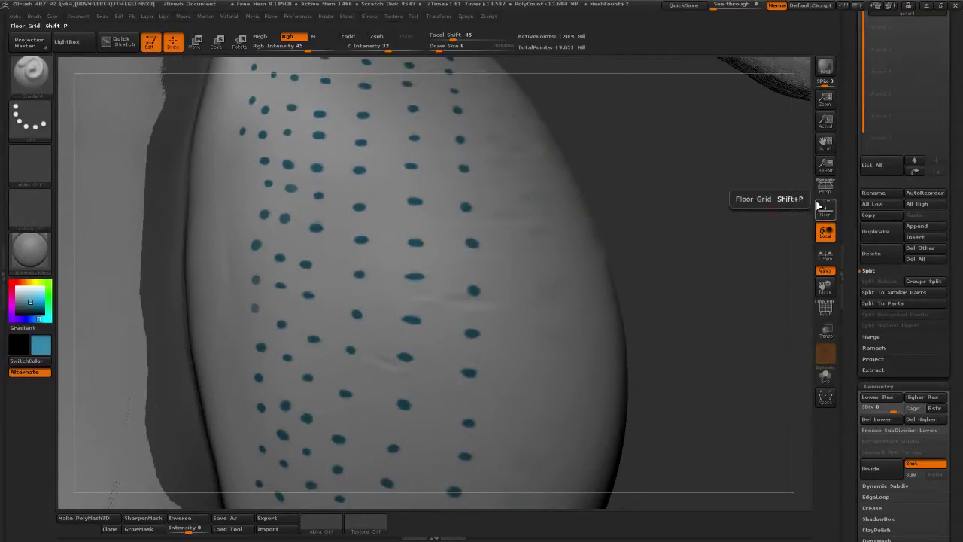
pyautogui.moveTo(690, 198)
pyautogui.mouseDown()
pyautogui.moveTo(595, 213)
pyautogui.moveTo(595, 258)
pyautogui.mouseUp()
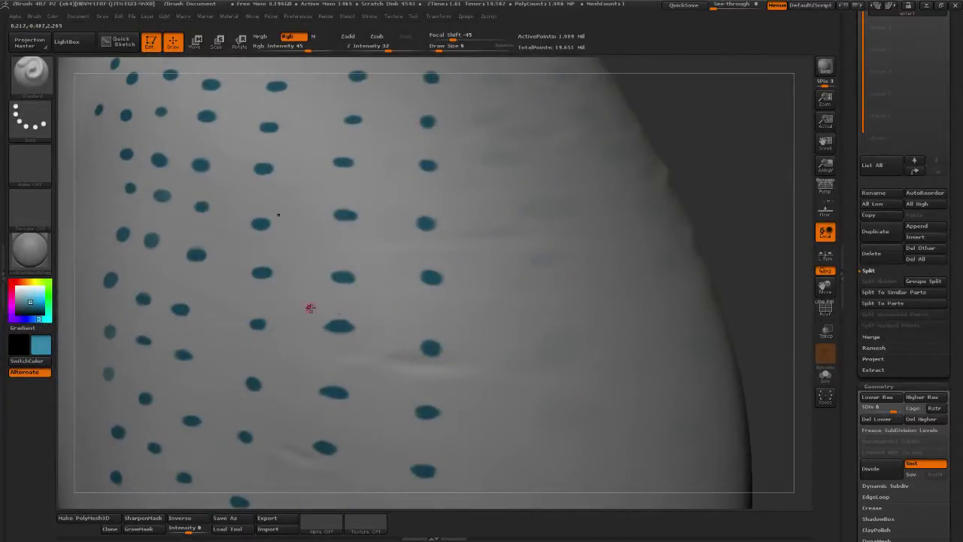
pyautogui.click(13, 281)
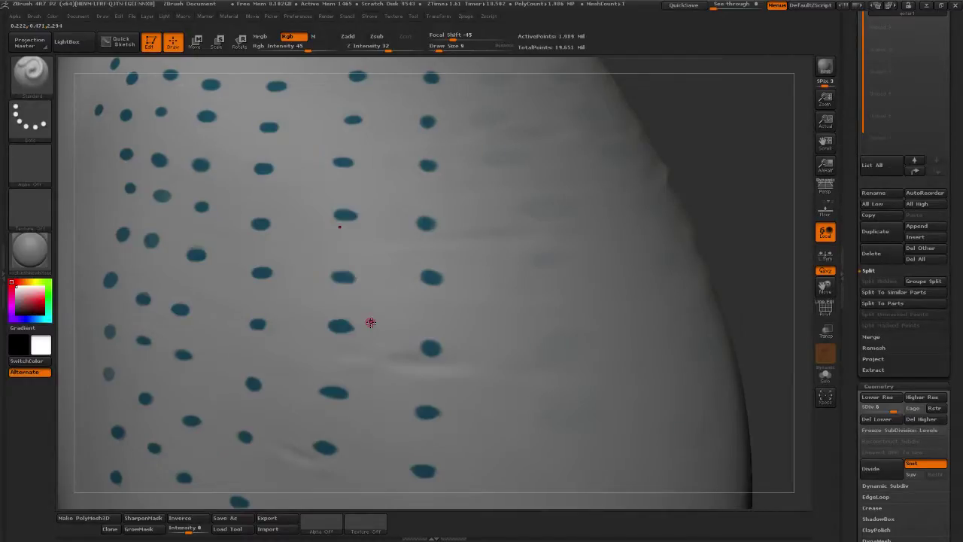
# Trim the oversized dots in the upper part of the rear and middle columns with white, undoing stray strokes
pyautogui.keyDown('alt'); pyautogui.moveTo(732, 215); pyautogui.dragTo(722, 354); pyautogui.keyUp('alt')
pyautogui.moveTo(722, 301); pyautogui.dragTo(691, 299)
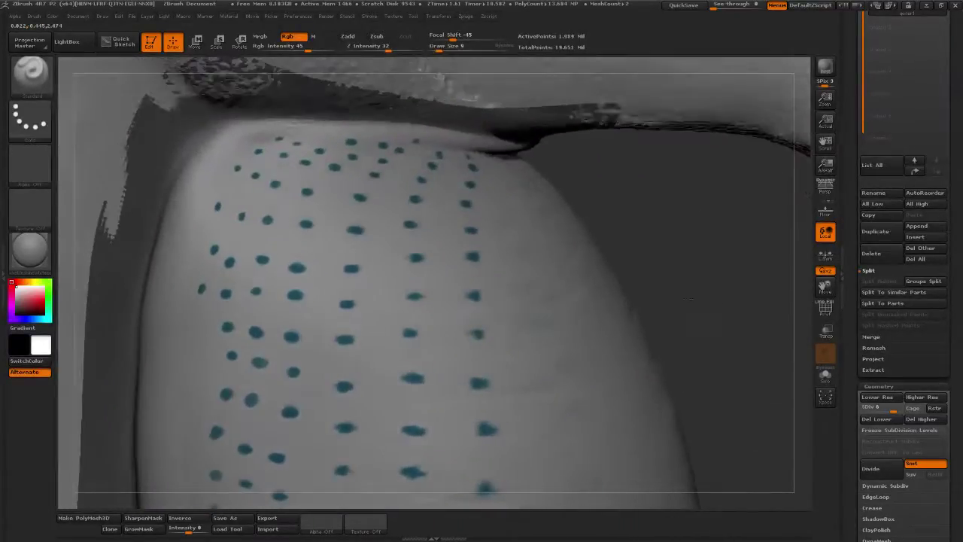
pyautogui.keyDown('alt'); pyautogui.moveTo(674, 250); pyautogui.dragTo(652, 216); pyautogui.keyUp('alt')
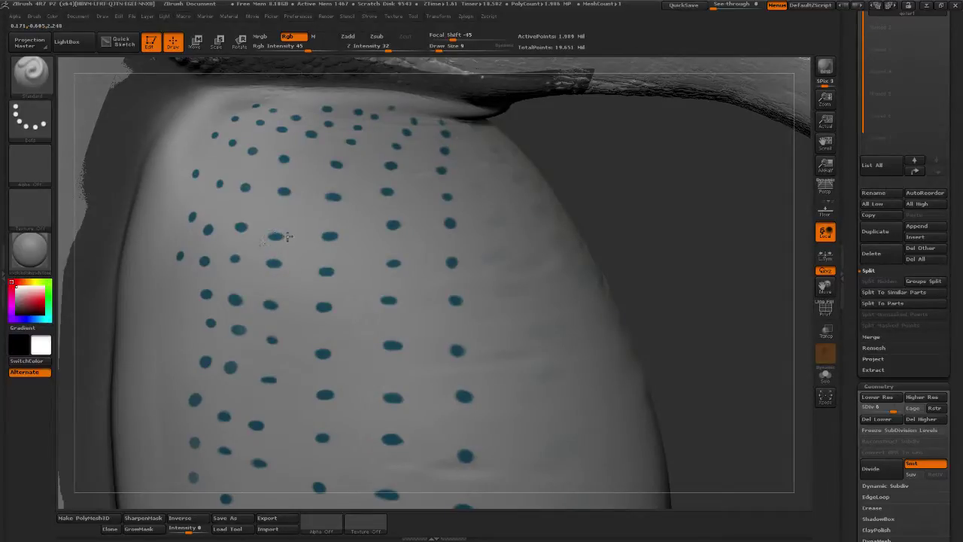
pyautogui.hotkey('ctrl', 'z')
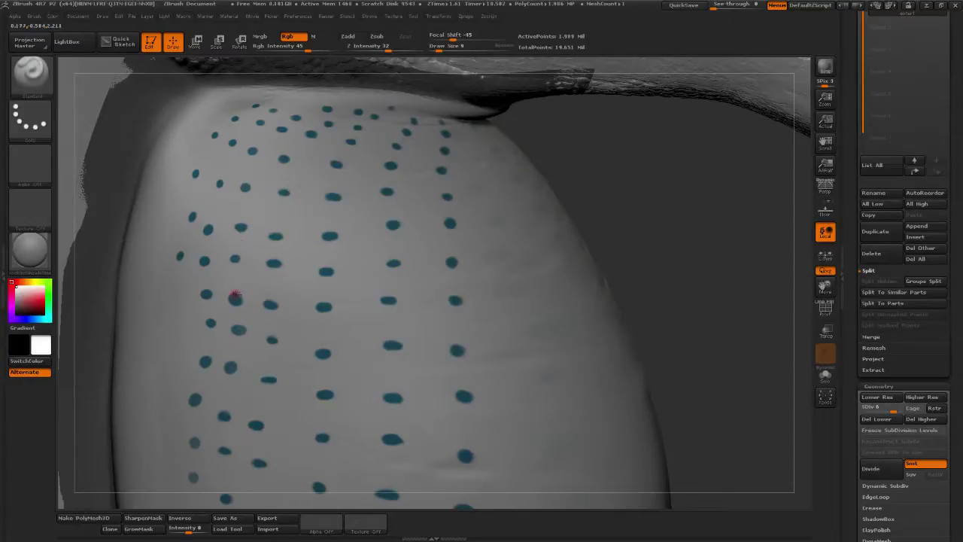
pyautogui.moveTo(231, 294)
pyautogui.mouseDown()
pyautogui.moveTo(248, 303)
pyautogui.moveTo(237, 326)
pyautogui.moveTo(248, 332)
pyautogui.mouseUp()
pyautogui.hotkey('ctrl', 'z')
pyautogui.click(323, 310)
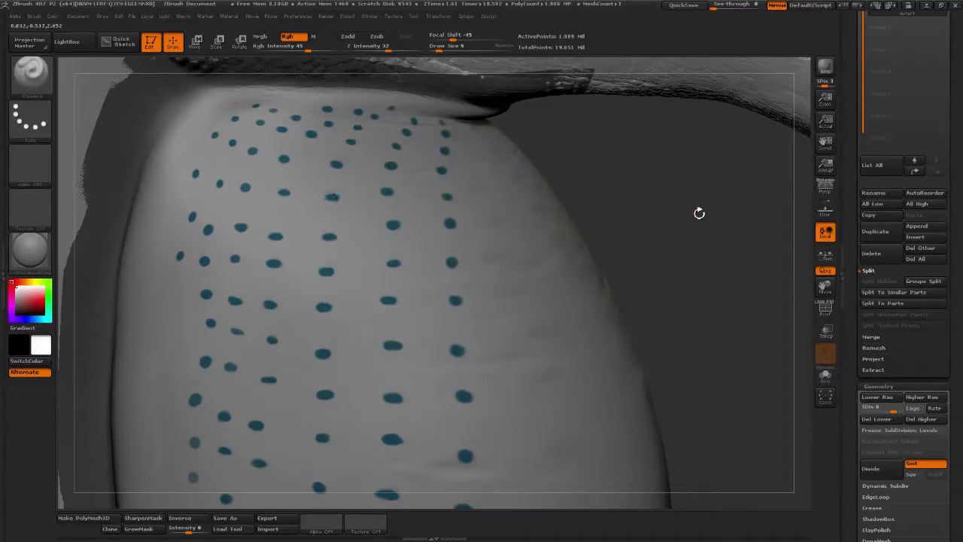
pyautogui.keyDown('alt'); pyautogui.moveTo(650, 208); pyautogui.dragTo(612, 222); pyautogui.keyUp('alt')
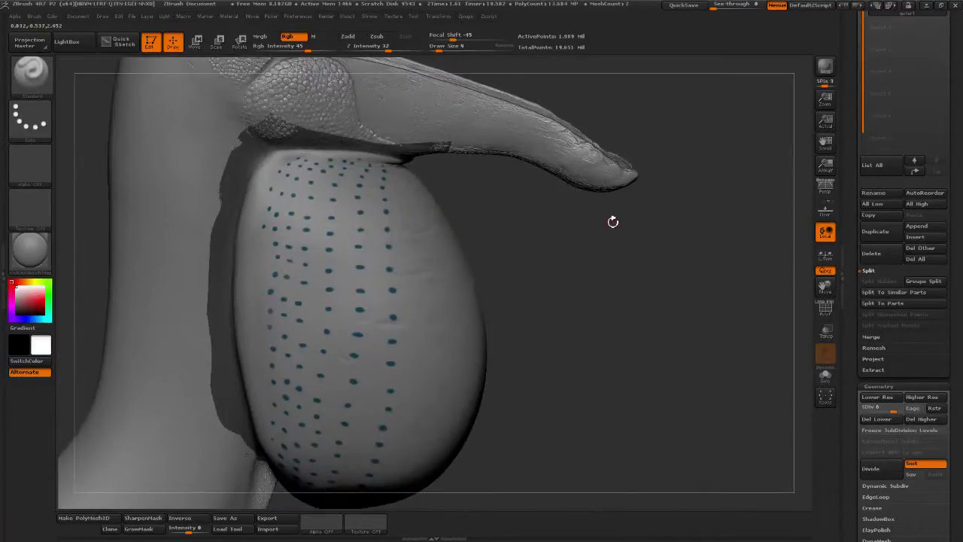
# Trim the oversized dots in the middle of the two foremost columns with white
pyautogui.keyDown('alt'); pyautogui.moveTo(654, 323); pyautogui.dragTo(424, 213); pyautogui.keyUp('alt')
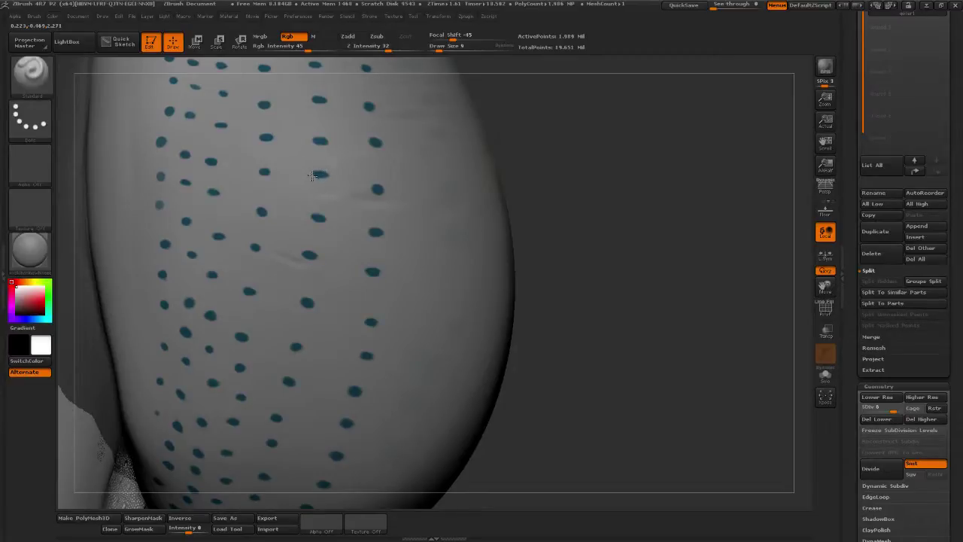
pyautogui.moveTo(612, 209)
pyautogui.mouseDown()
pyautogui.moveTo(577, 183)
pyautogui.moveTo(371, 219)
pyautogui.mouseUp()
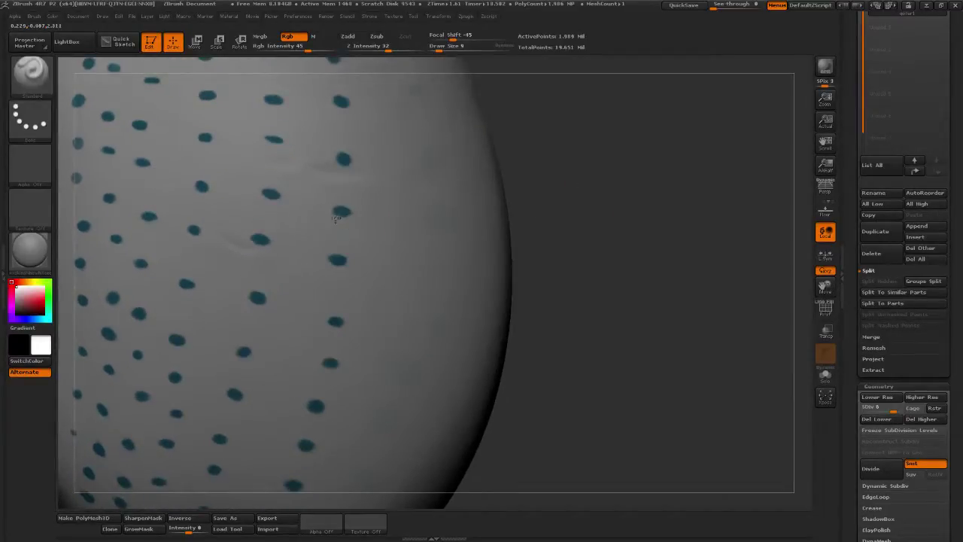
pyautogui.keyDown('alt'); pyautogui.moveTo(581, 213); pyautogui.dragTo(579, 183); pyautogui.keyUp('alt')
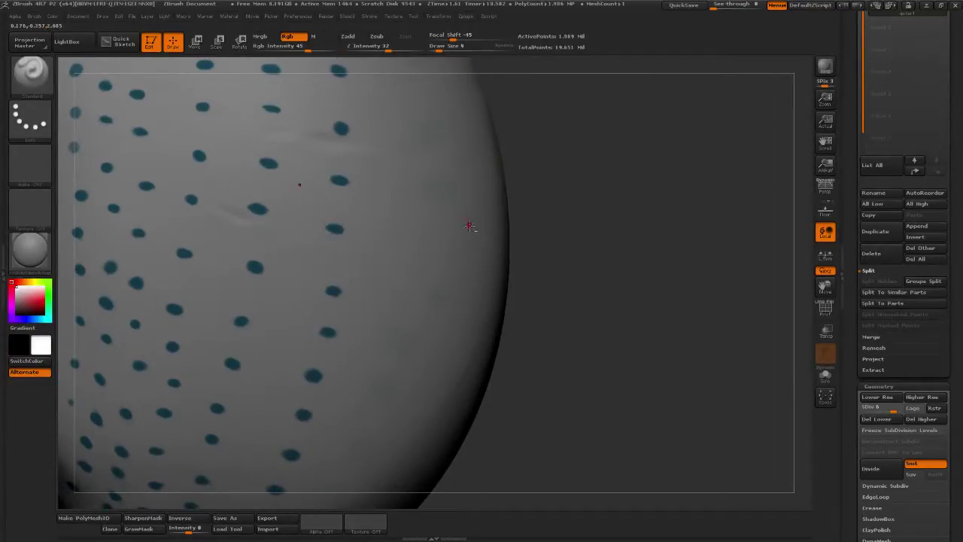
pyautogui.keyDown('alt'); pyautogui.moveTo(561, 219); pyautogui.dragTo(558, 181); pyautogui.keyUp('alt')
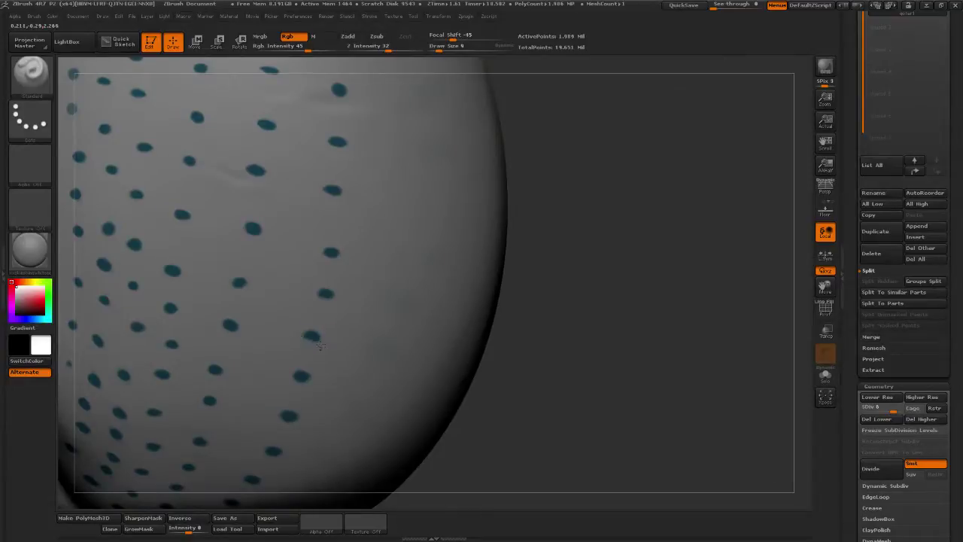
pyautogui.moveTo(641, 323)
pyautogui.mouseDown()
pyautogui.moveTo(610, 268)
pyautogui.moveTo(324, 311)
pyautogui.mouseUp()
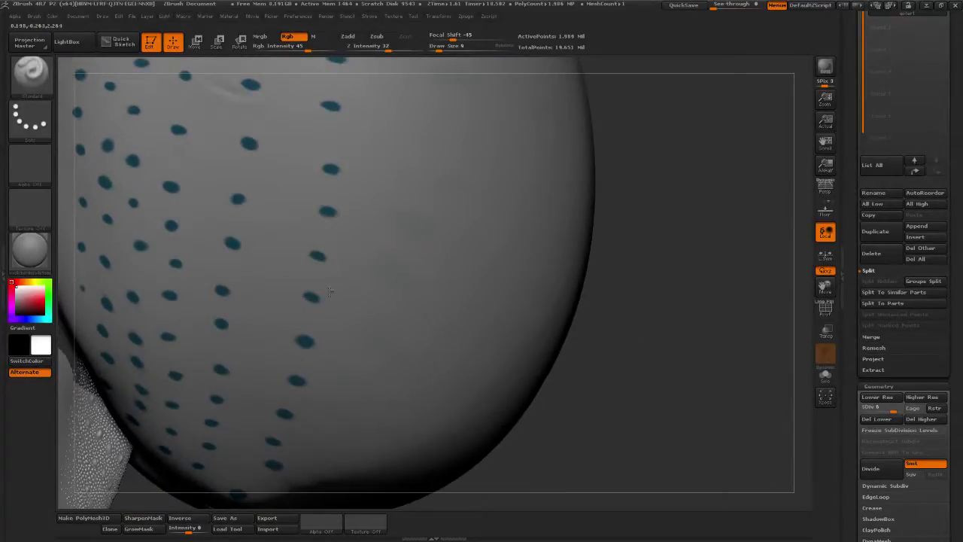
# Trim the oversized dots in the lower part of the foremost and rear columns with white
pyautogui.moveTo(647, 248); pyautogui.dragTo(402, 236)
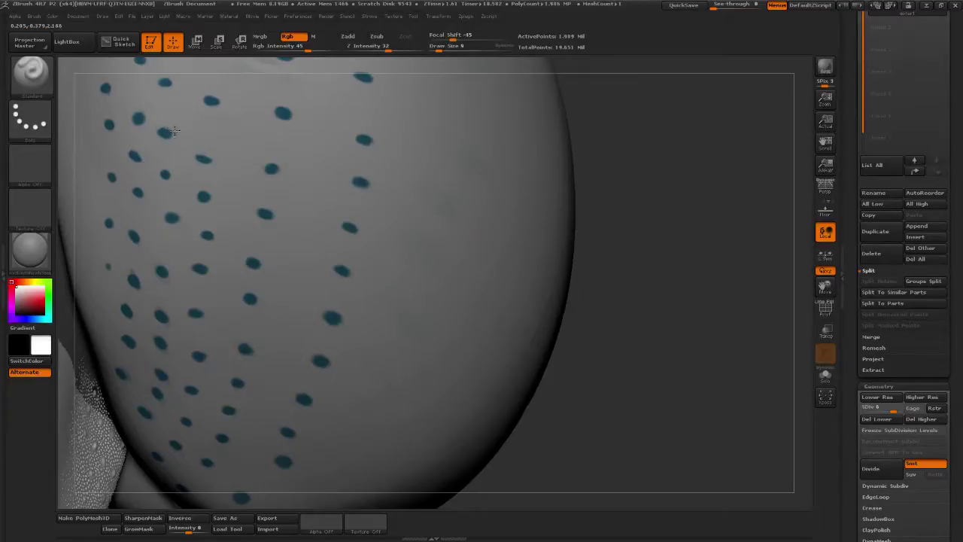
pyautogui.keyDown('alt'); pyautogui.moveTo(710, 274); pyautogui.dragTo(768, 247); pyautogui.keyUp('alt')
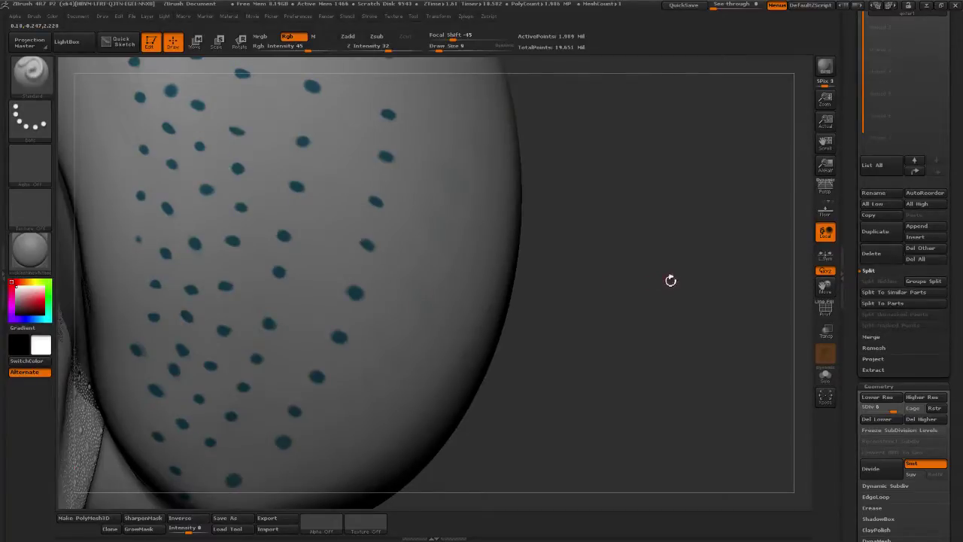
pyautogui.moveTo(672, 281)
pyautogui.mouseDown()
pyautogui.moveTo(694, 261)
pyautogui.moveTo(622, 239)
pyautogui.moveTo(561, 273)
pyautogui.moveTo(569, 276)
pyautogui.moveTo(538, 264)
pyautogui.mouseUp()
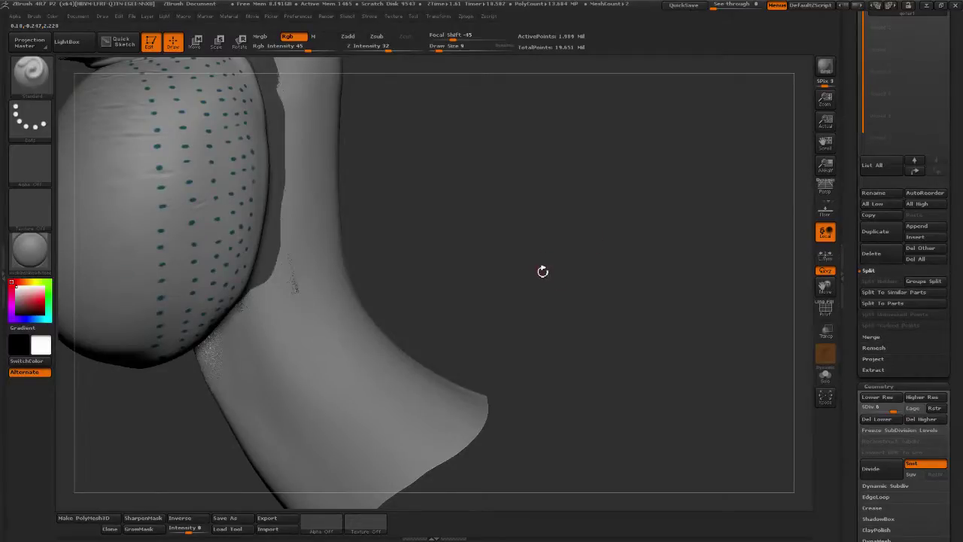
pyautogui.moveTo(544, 271)
pyautogui.mouseDown()
pyautogui.moveTo(546, 281)
pyautogui.moveTo(490, 273)
pyautogui.moveTo(458, 296)
pyautogui.mouseUp()
pyautogui.moveTo(436, 339)
pyautogui.mouseDown()
pyautogui.moveTo(431, 320)
pyautogui.moveTo(485, 334)
pyautogui.moveTo(384, 357)
pyautogui.mouseUp()
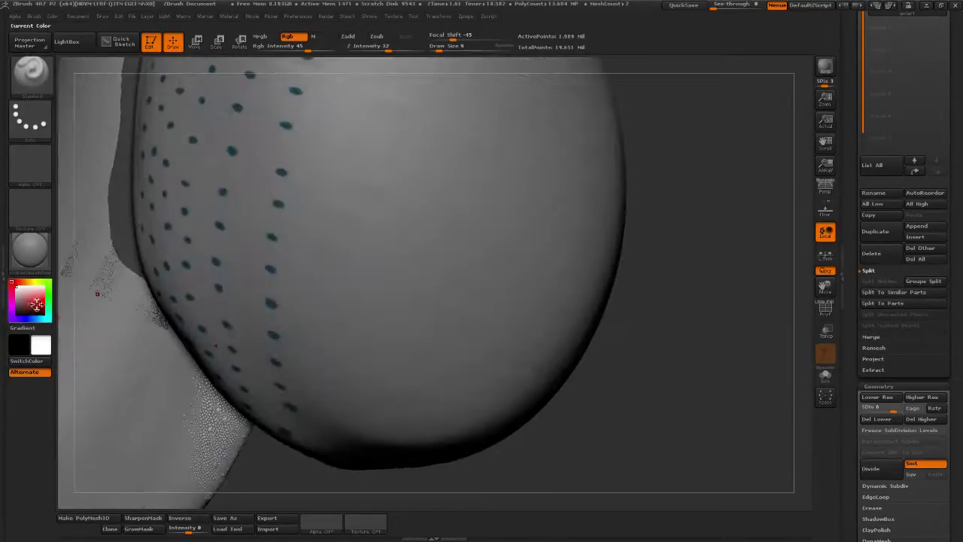
# Pick teal and try out a dot on the bare front of the goiter, ahead of the foremost column's lower part
pyautogui.moveTo(35, 302); pyautogui.dragTo(272, 267)
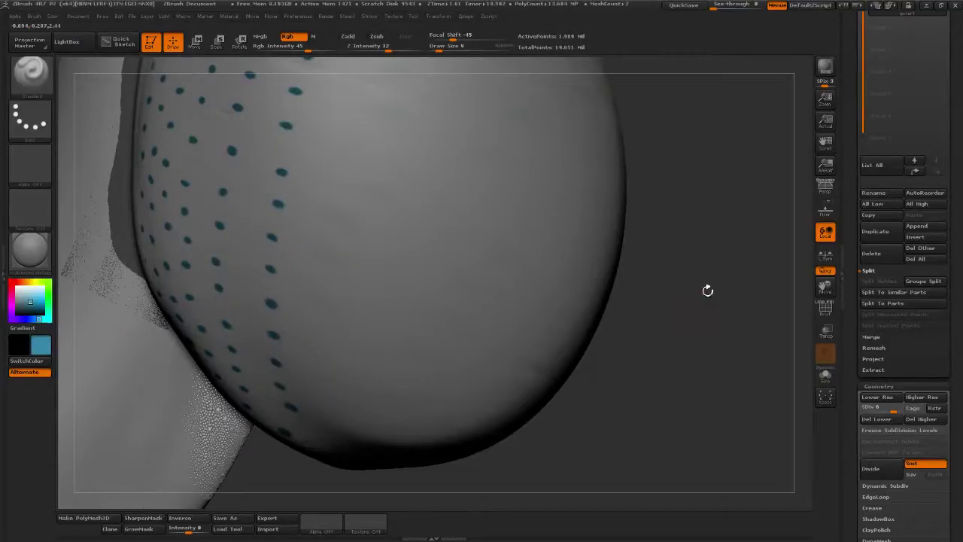
pyautogui.moveTo(707, 289)
pyautogui.mouseDown()
pyautogui.moveTo(747, 298)
pyautogui.moveTo(736, 303)
pyautogui.mouseUp()
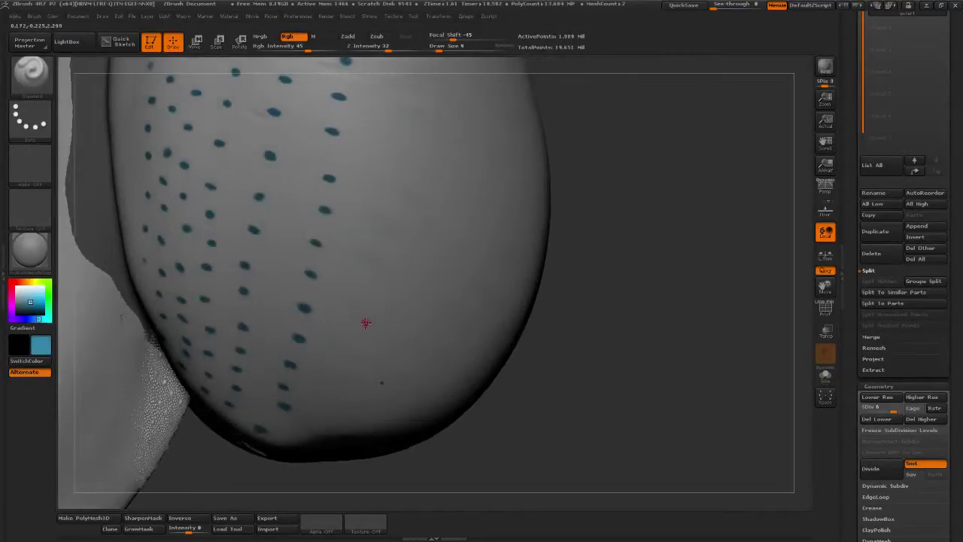
pyautogui.moveTo(361, 319); pyautogui.dragTo(366, 322)
pyautogui.moveTo(563, 297)
pyautogui.mouseDown()
pyautogui.moveTo(624, 296)
pyautogui.moveTo(615, 329)
pyautogui.moveTo(559, 348)
pyautogui.mouseUp()
pyautogui.moveTo(621, 322); pyautogui.dragTo(594, 315)
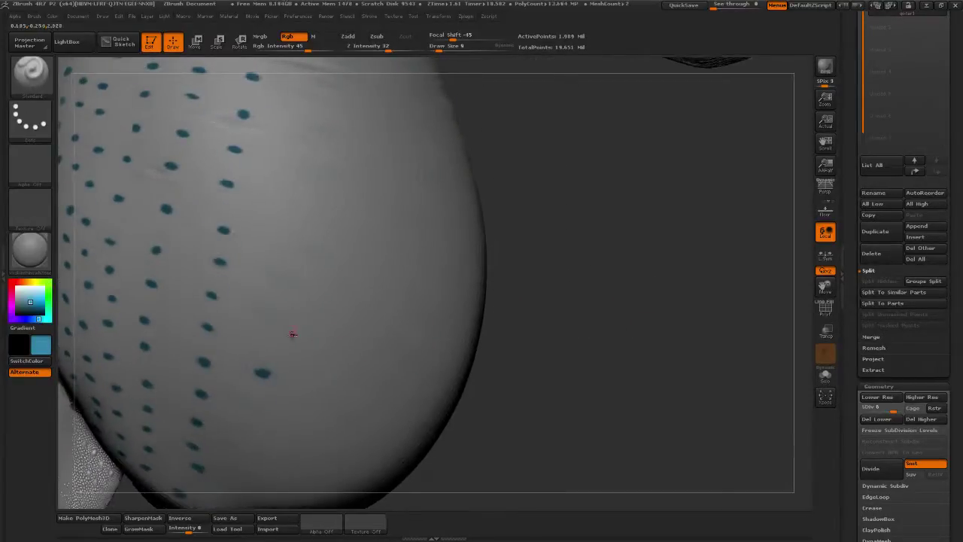
pyautogui.moveTo(274, 333); pyautogui.dragTo(272, 334)
pyautogui.moveTo(546, 279); pyautogui.dragTo(618, 262)
pyautogui.keyDown('alt'); pyautogui.moveTo(618, 262); pyautogui.dragTo(581, 276); pyautogui.keyUp('alt')
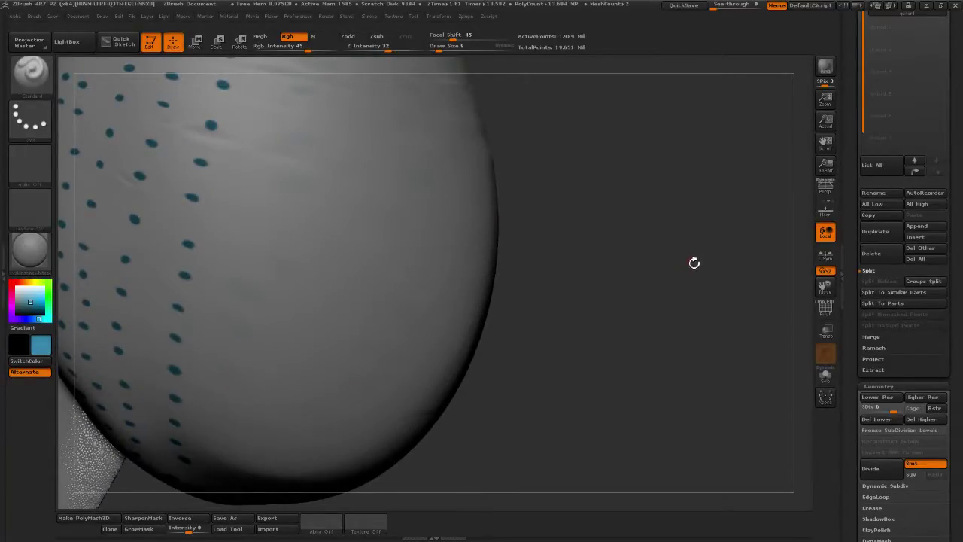
# Paint faint teal guide lines down the bare front of the goiter to lay out further dot columns
pyautogui.moveTo(695, 262)
pyautogui.mouseDown()
pyautogui.moveTo(686, 231)
pyautogui.moveTo(408, 258)
pyautogui.mouseUp()
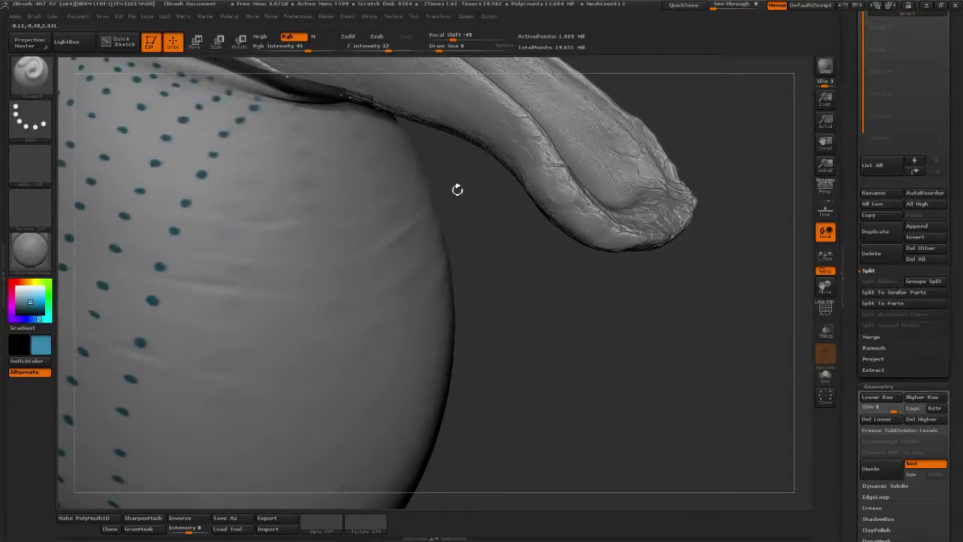
pyautogui.moveTo(458, 189); pyautogui.dragTo(305, 175)
pyautogui.moveTo(413, 326)
pyautogui.mouseDown()
pyautogui.moveTo(560, 366)
pyautogui.moveTo(615, 281)
pyautogui.moveTo(549, 323)
pyautogui.moveTo(460, 415)
pyautogui.moveTo(216, 384)
pyautogui.mouseUp()
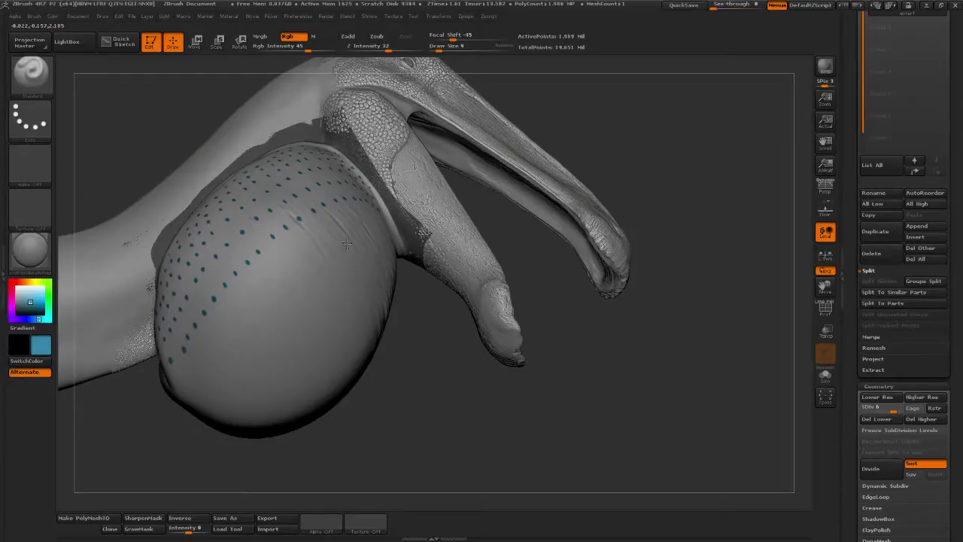
pyautogui.moveTo(723, 160); pyautogui.dragTo(625, 197)
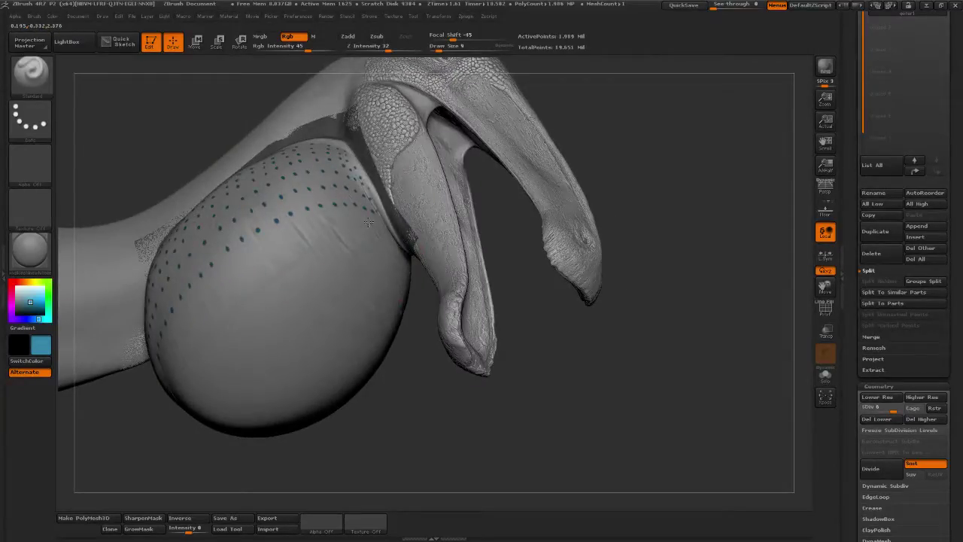
pyautogui.keyDown('alt'); pyautogui.moveTo(406, 387); pyautogui.dragTo(439, 338); pyautogui.keyUp('alt')
pyautogui.moveTo(432, 417); pyautogui.dragTo(343, 371)
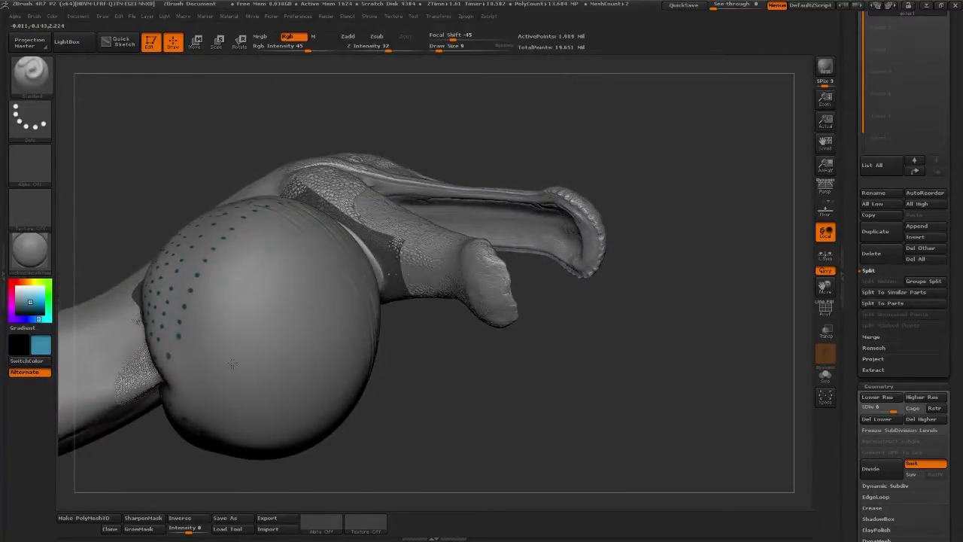
pyautogui.moveTo(462, 369); pyautogui.dragTo(312, 306)
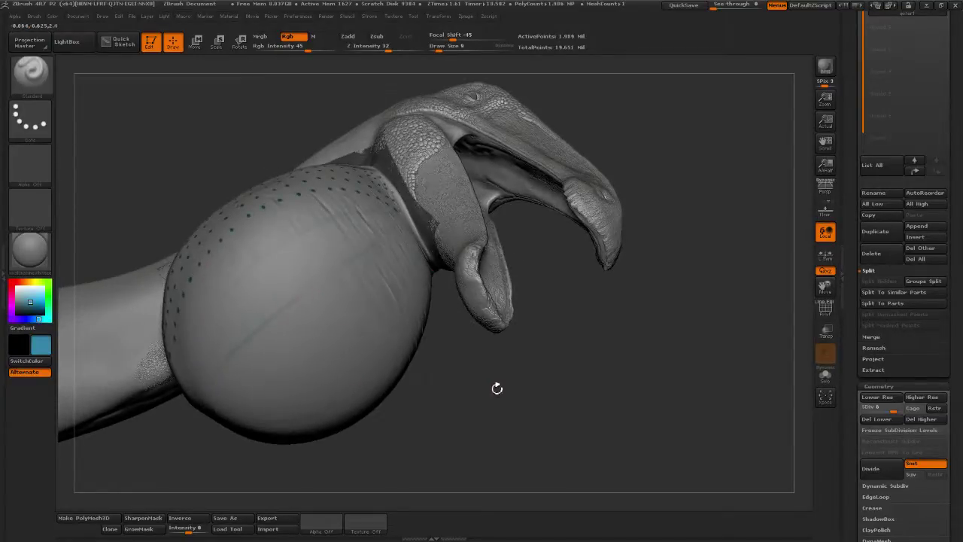
pyautogui.moveTo(497, 389); pyautogui.dragTo(226, 416)
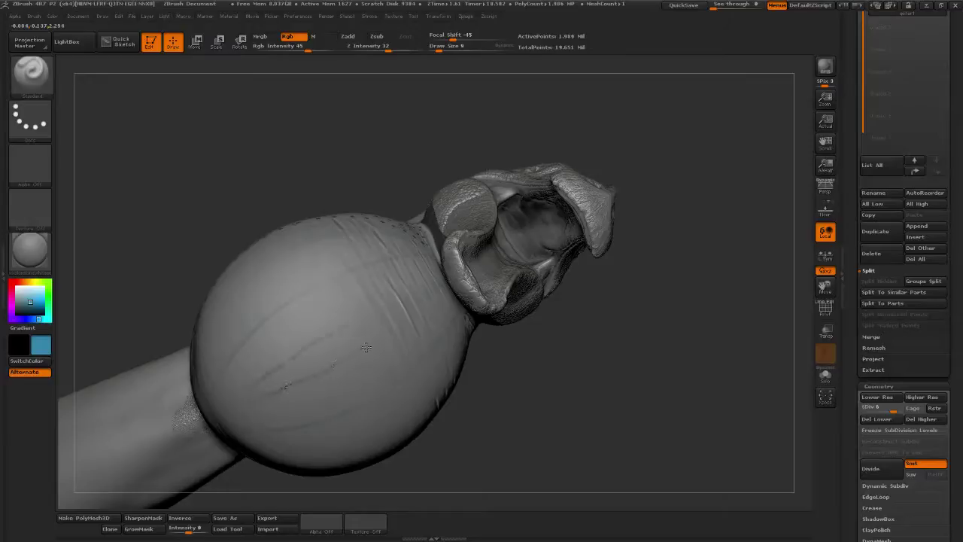
# Set all subtools to their highest subdivision level and extend the faint guide lines across the goiter's front up towards the jaw
pyautogui.moveTo(569, 356); pyautogui.dragTo(685, 309)
pyautogui.click(925, 204)
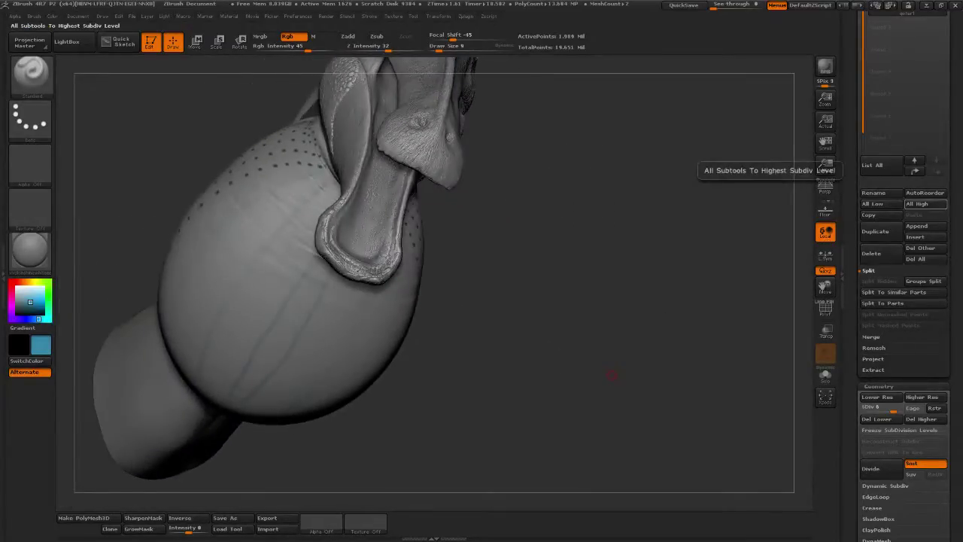
pyautogui.moveTo(533, 357); pyautogui.dragTo(251, 384)
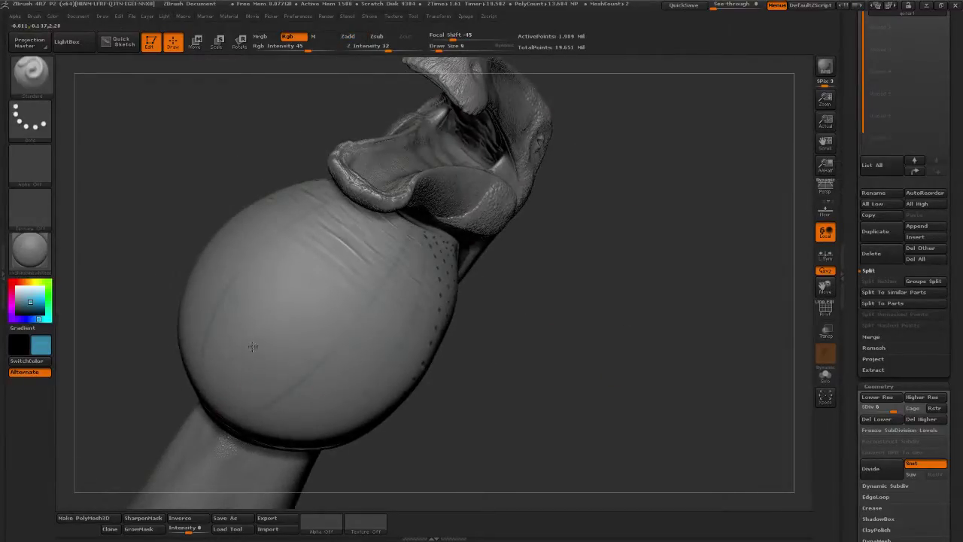
pyautogui.moveTo(499, 282); pyautogui.dragTo(283, 371)
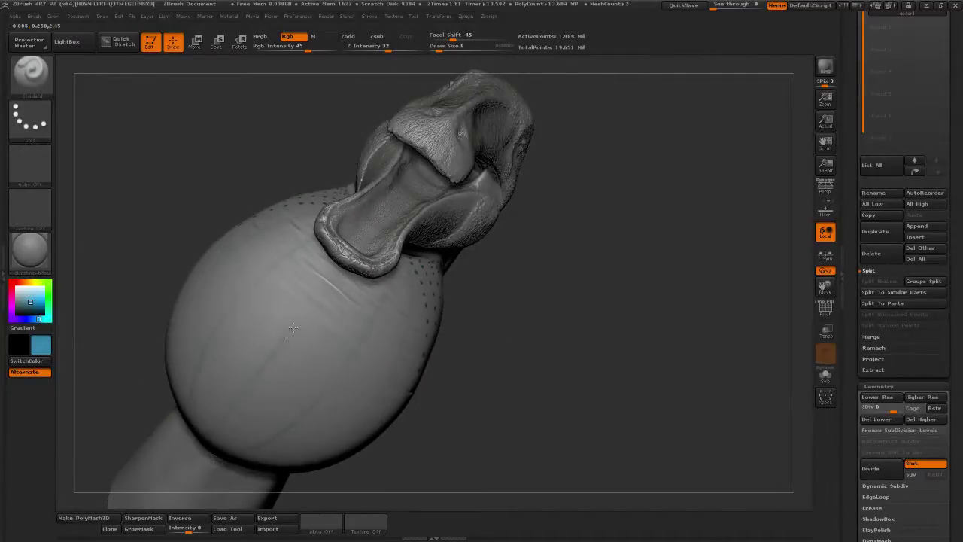
pyautogui.moveTo(531, 300)
pyautogui.mouseDown()
pyautogui.moveTo(530, 361)
pyautogui.moveTo(324, 355)
pyautogui.mouseUp()
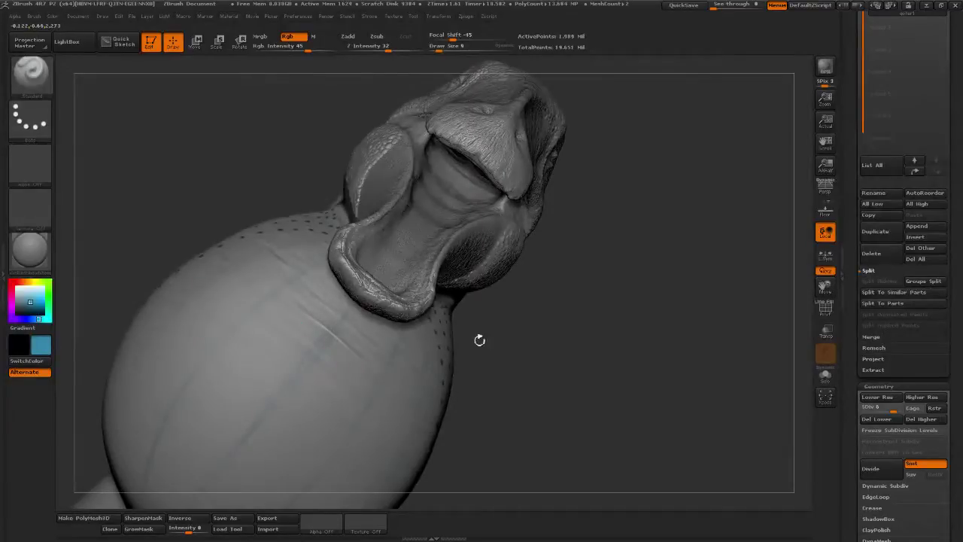
pyautogui.moveTo(479, 338); pyautogui.dragTo(345, 323)
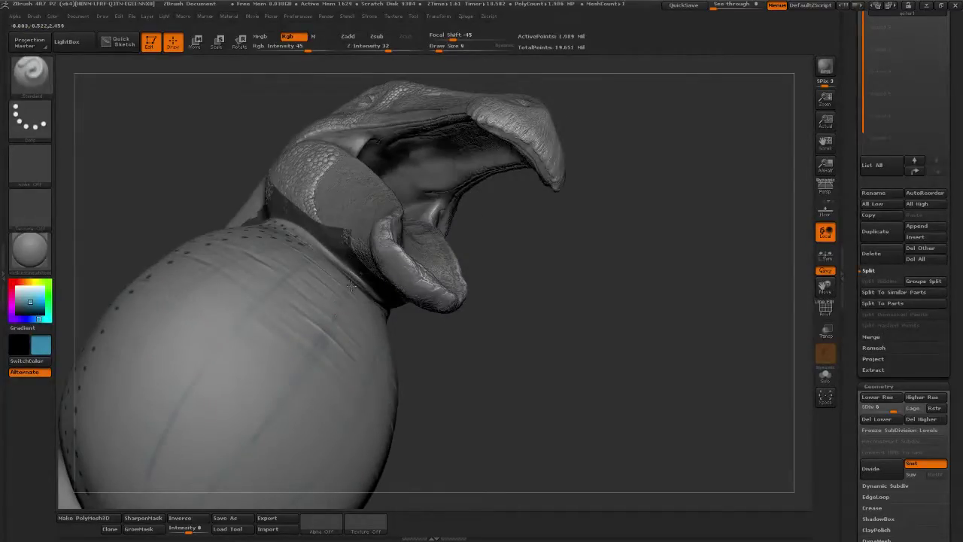
pyautogui.moveTo(506, 333)
pyautogui.mouseDown()
pyautogui.moveTo(546, 405)
pyautogui.moveTo(527, 417)
pyautogui.mouseUp()
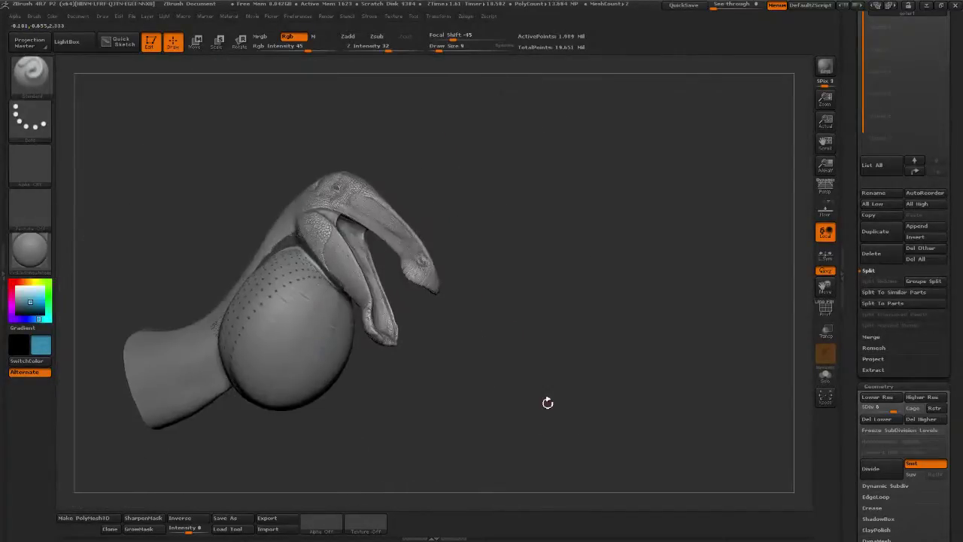
# Paint the first teal dots of a new column along the rearmost guide line, starting just below the jaw
pyautogui.moveTo(608, 354)
pyautogui.keyDown('shift'); pyautogui.mouseDown()
pyautogui.moveTo(578, 366)
pyautogui.moveTo(532, 362)
pyautogui.mouseUp(); pyautogui.keyUp('shift')
pyautogui.moveTo(533, 361)
pyautogui.keyDown('alt'); pyautogui.mouseDown()
pyautogui.moveTo(468, 405)
pyautogui.moveTo(545, 318)
pyautogui.mouseUp(); pyautogui.keyUp('alt')
pyautogui.moveTo(620, 428)
pyautogui.mouseDown()
pyautogui.moveTo(624, 374)
pyautogui.moveTo(663, 344)
pyautogui.moveTo(673, 301)
pyautogui.moveTo(729, 405)
pyautogui.moveTo(490, 274)
pyautogui.moveTo(588, 380)
pyautogui.moveTo(593, 429)
pyautogui.mouseUp()
pyautogui.moveTo(465, 76); pyautogui.dragTo(614, 381)
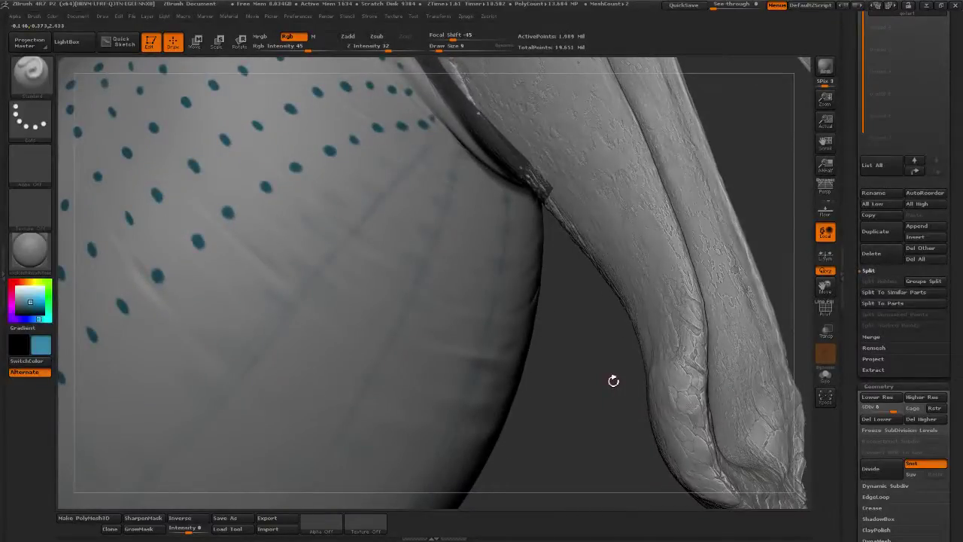
pyautogui.moveTo(595, 349)
pyautogui.mouseDown()
pyautogui.moveTo(583, 347)
pyautogui.moveTo(595, 340)
pyautogui.mouseUp()
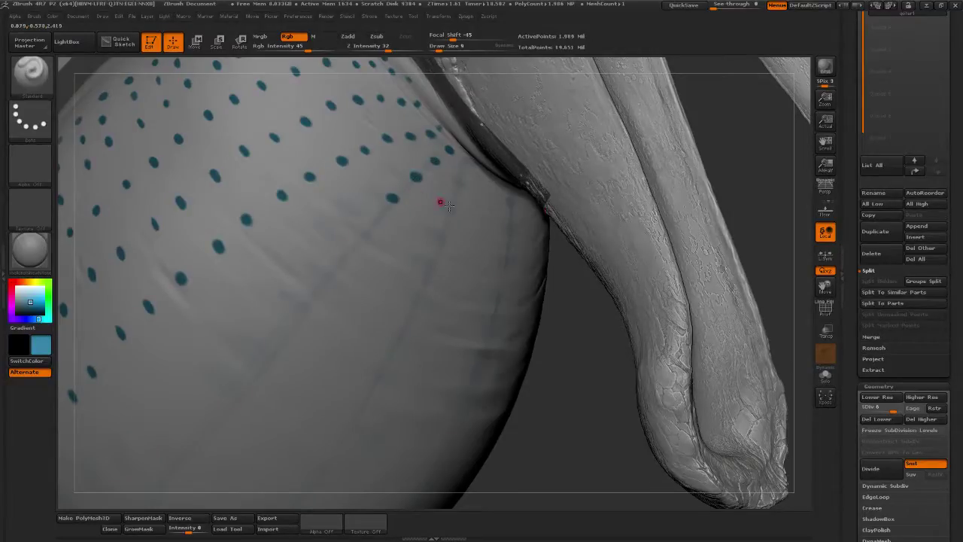
pyautogui.keyDown('alt'); pyautogui.moveTo(557, 295); pyautogui.dragTo(558, 284); pyautogui.keyUp('alt')
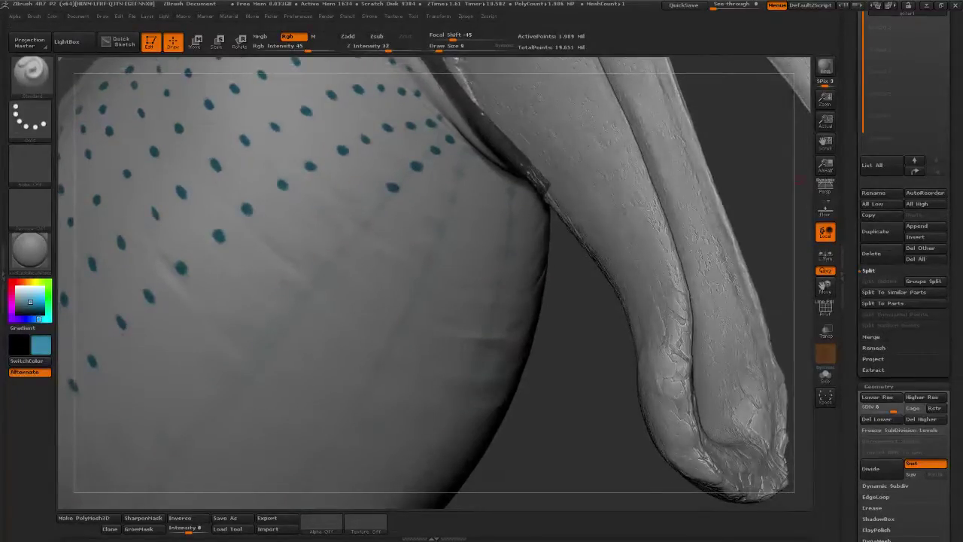
# Undo the lowest dots of the new column, repaint them along the guide line, and add one more below
pyautogui.hotkey('ctrl', 'z')
pyautogui.hotkey('ctrl', 'z')
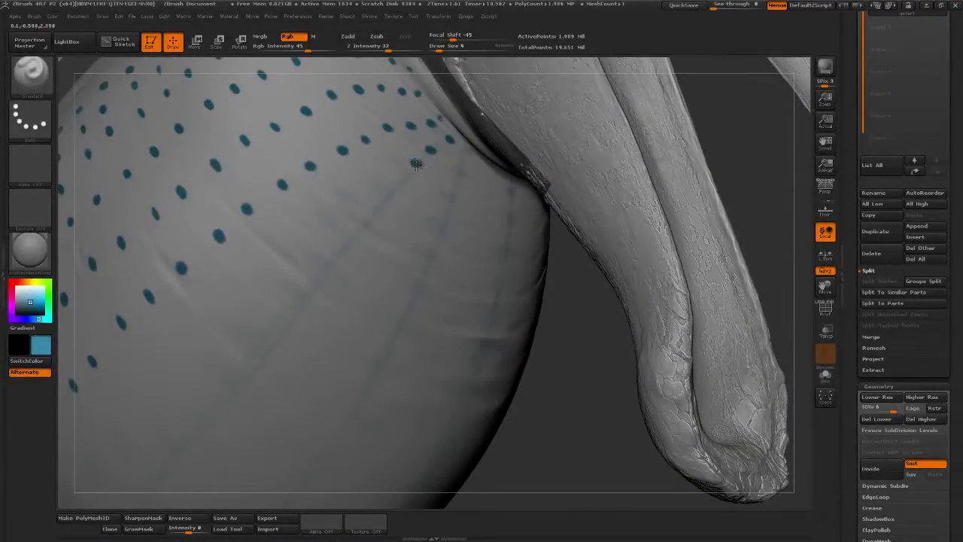
pyautogui.moveTo(397, 183); pyautogui.dragTo(403, 186)
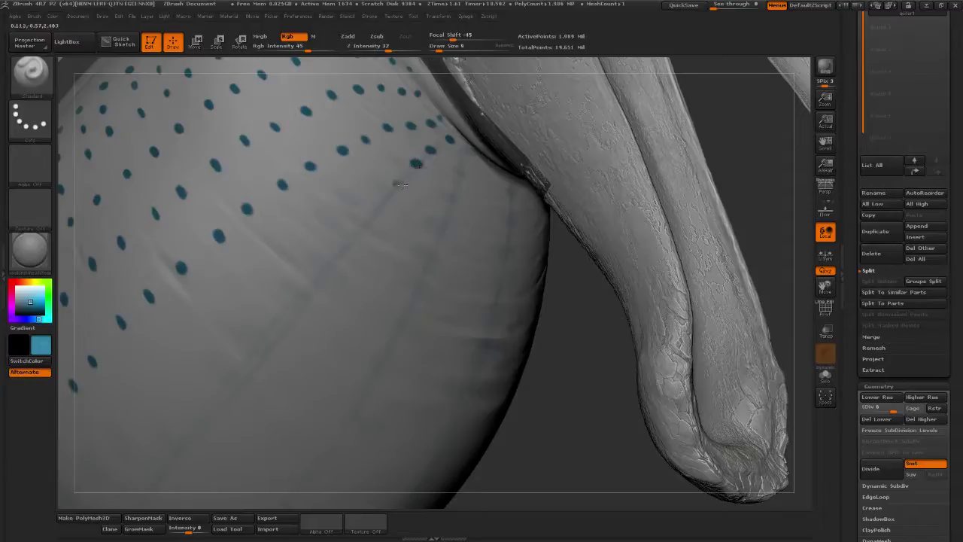
pyautogui.click(374, 210)
pyautogui.moveTo(567, 331)
pyautogui.mouseDown()
pyautogui.moveTo(594, 307)
pyautogui.moveTo(382, 213)
pyautogui.mouseUp()
pyautogui.click(364, 213)
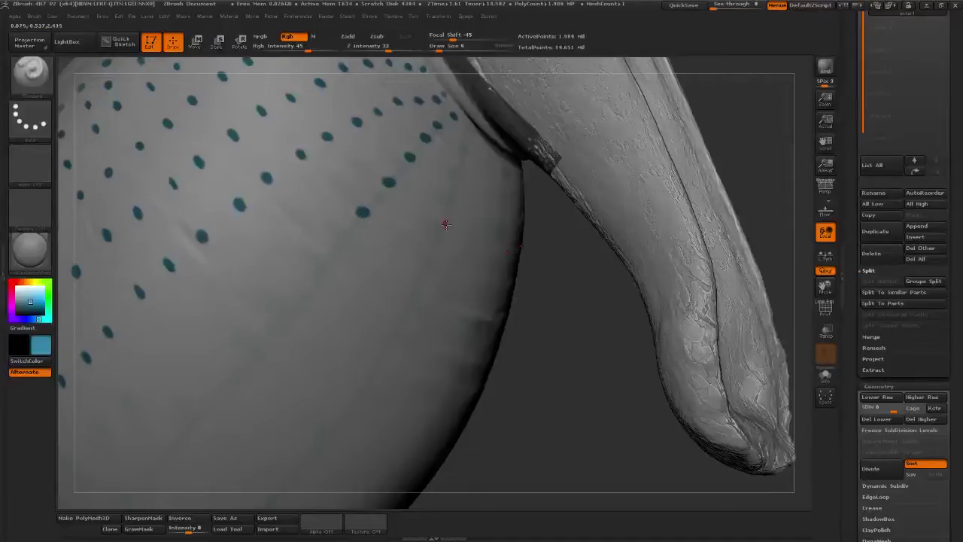
pyautogui.moveTo(590, 300); pyautogui.dragTo(621, 292)
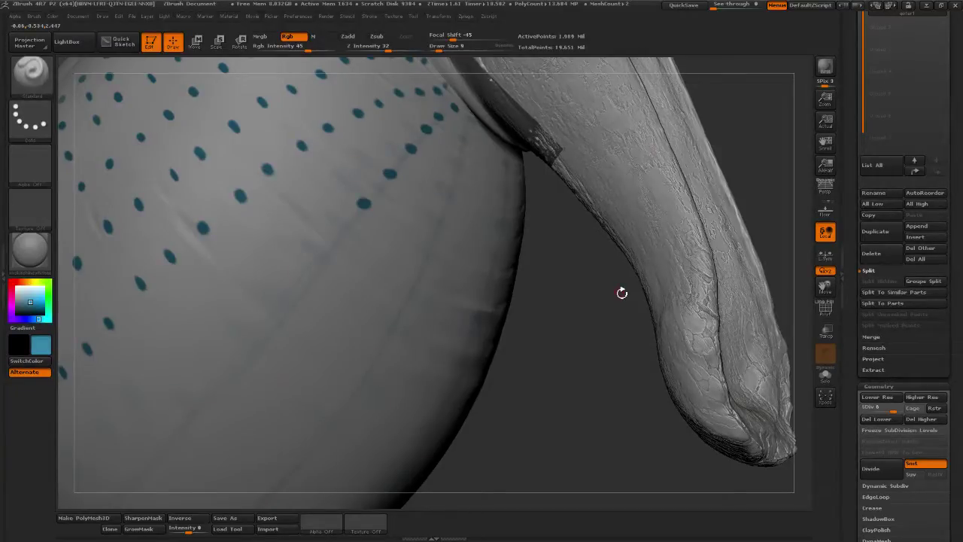
pyautogui.moveTo(561, 315)
pyautogui.mouseDown()
pyautogui.moveTo(553, 338)
pyautogui.moveTo(582, 312)
pyautogui.moveTo(627, 376)
pyautogui.mouseUp()
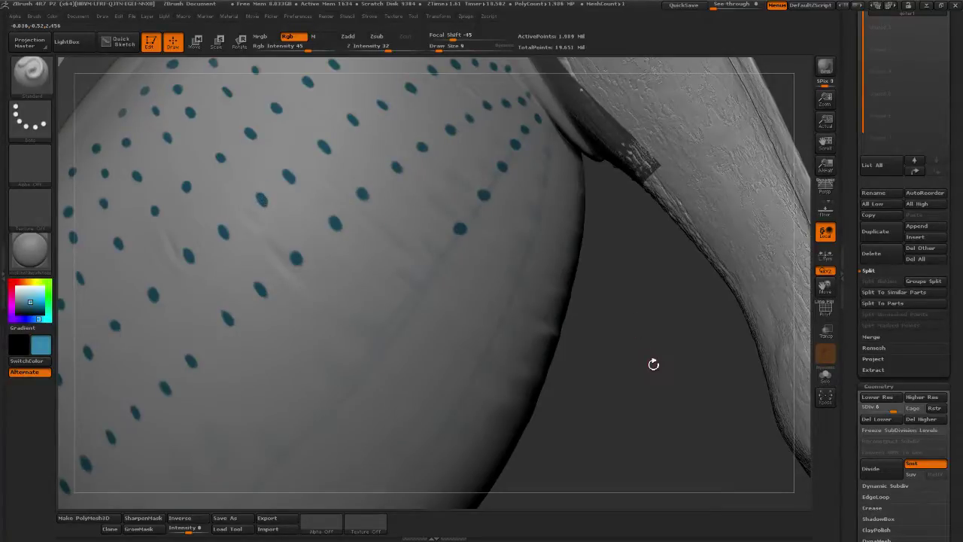
# Switch to white and trim the lowest dots of the new column to a smaller size
pyautogui.moveTo(652, 366); pyautogui.dragTo(513, 237)
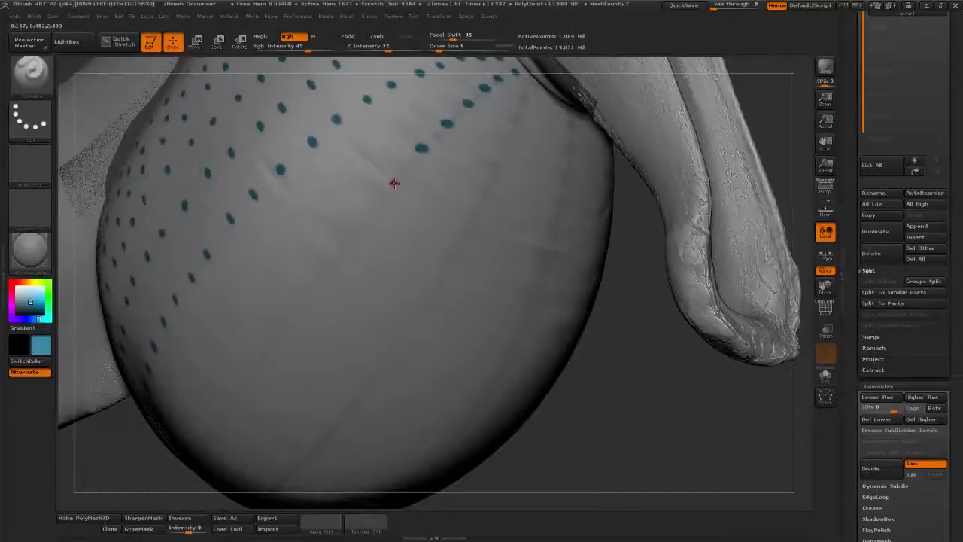
pyautogui.moveTo(642, 333); pyautogui.dragTo(555, 308)
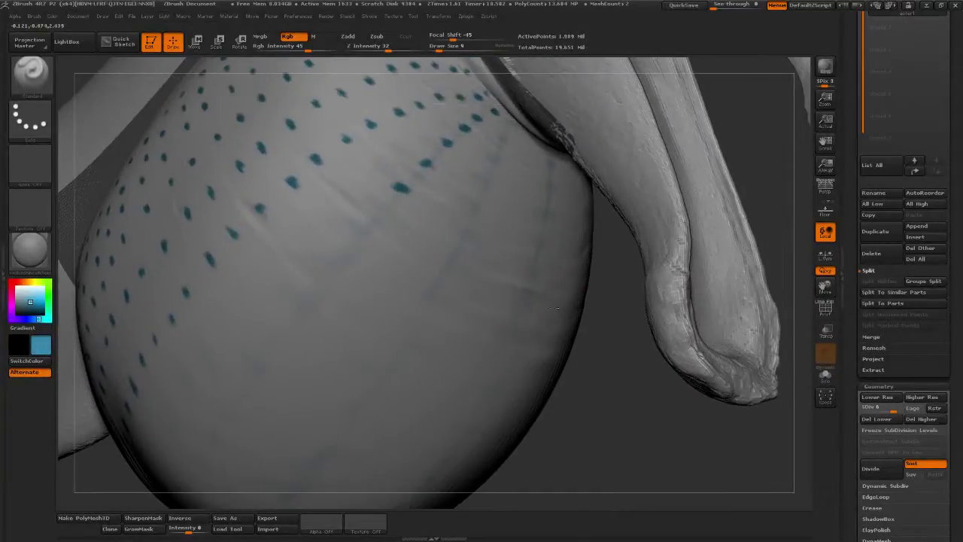
pyautogui.moveTo(33, 303); pyautogui.dragTo(382, 236)
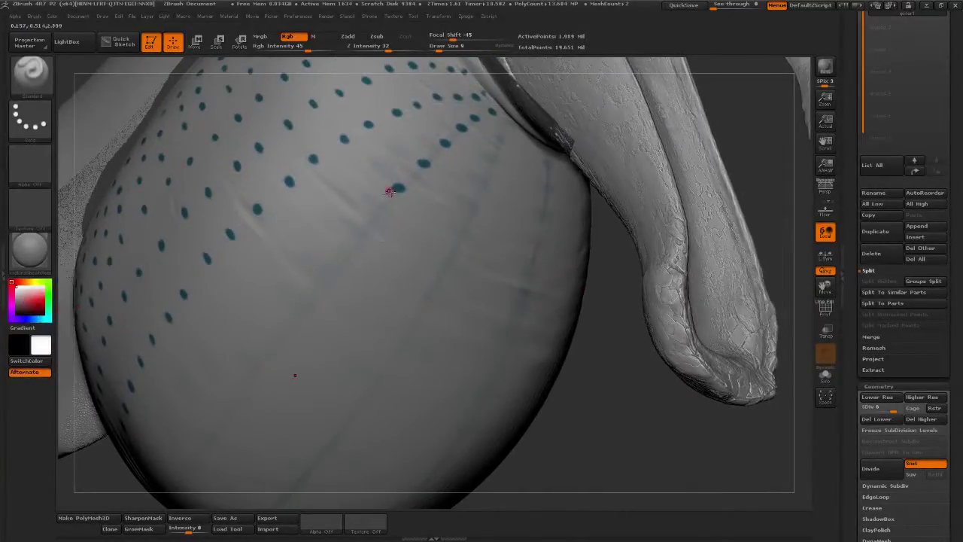
pyautogui.moveTo(401, 194); pyautogui.dragTo(402, 186)
pyautogui.moveTo(612, 279); pyautogui.dragTo(599, 273)
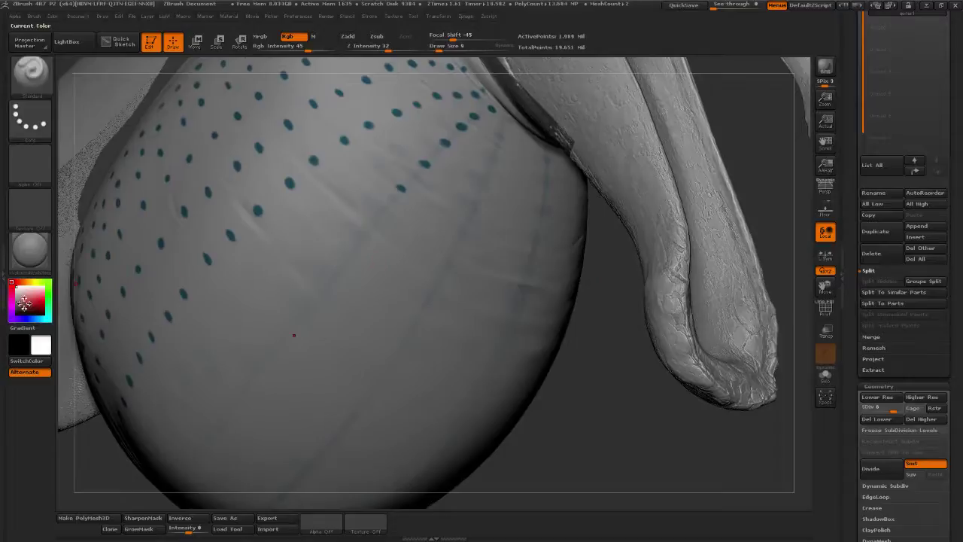
# Pick teal, round off the trimmed dots, and extend the new column downward with more dots along the guide line
pyautogui.moveTo(36, 316); pyautogui.dragTo(257, 211)
pyautogui.moveTo(612, 311)
pyautogui.mouseDown()
pyautogui.moveTo(629, 324)
pyautogui.moveTo(512, 286)
pyautogui.mouseUp()
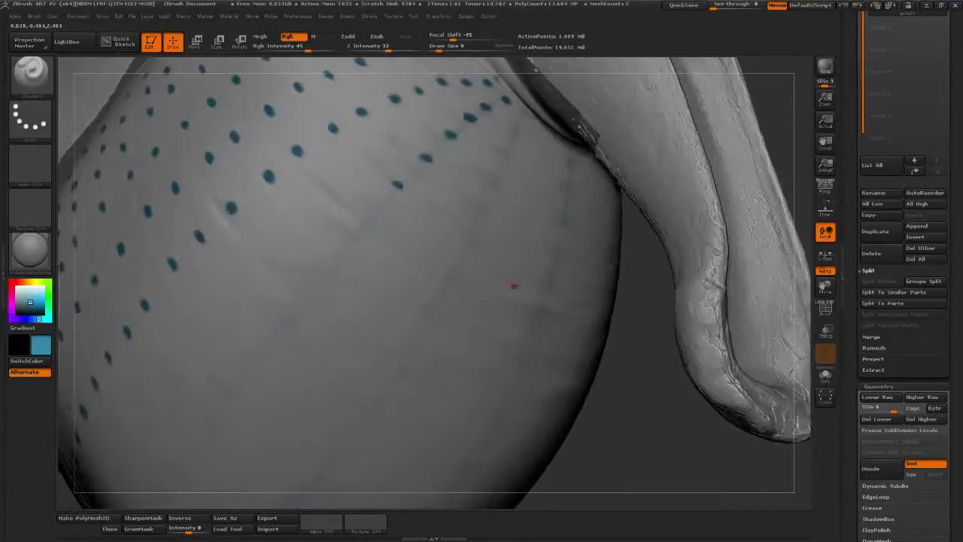
pyautogui.click(398, 183)
pyautogui.moveTo(637, 241)
pyautogui.mouseDown()
pyautogui.moveTo(569, 313)
pyautogui.moveTo(593, 338)
pyautogui.moveTo(580, 332)
pyautogui.mouseUp()
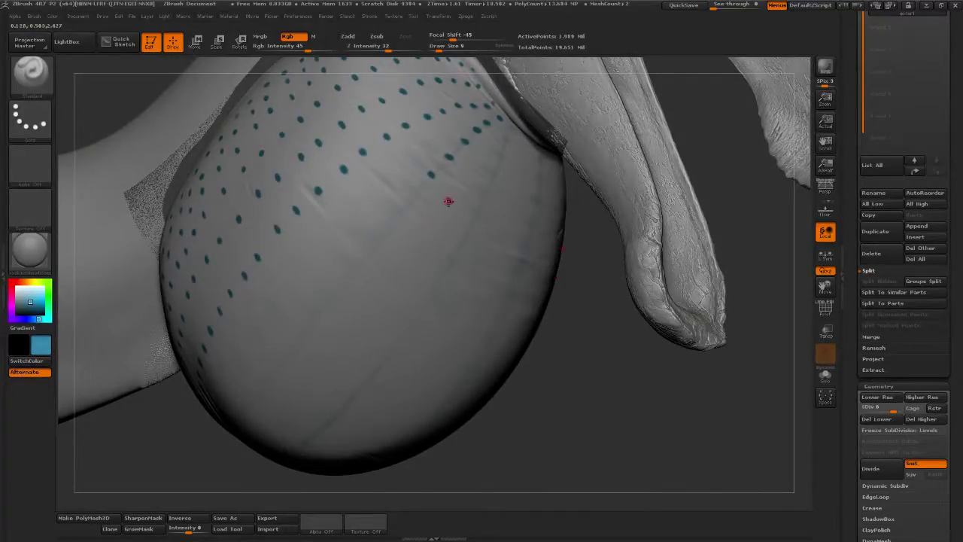
pyautogui.moveTo(598, 334); pyautogui.dragTo(433, 244)
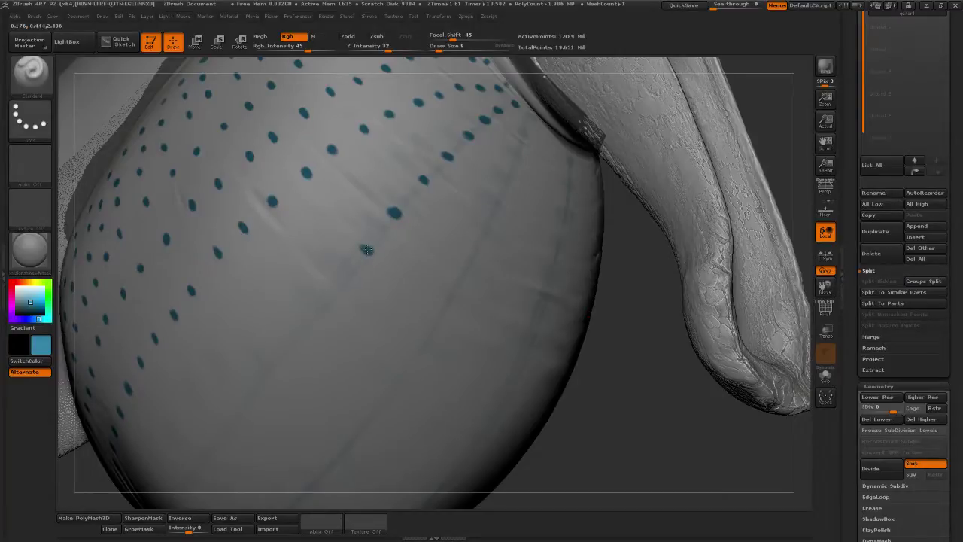
# Extend the row of small teal dots down the side of the throat pouch along its faint painted guide line
pyautogui.moveTo(600, 359); pyautogui.dragTo(654, 440)
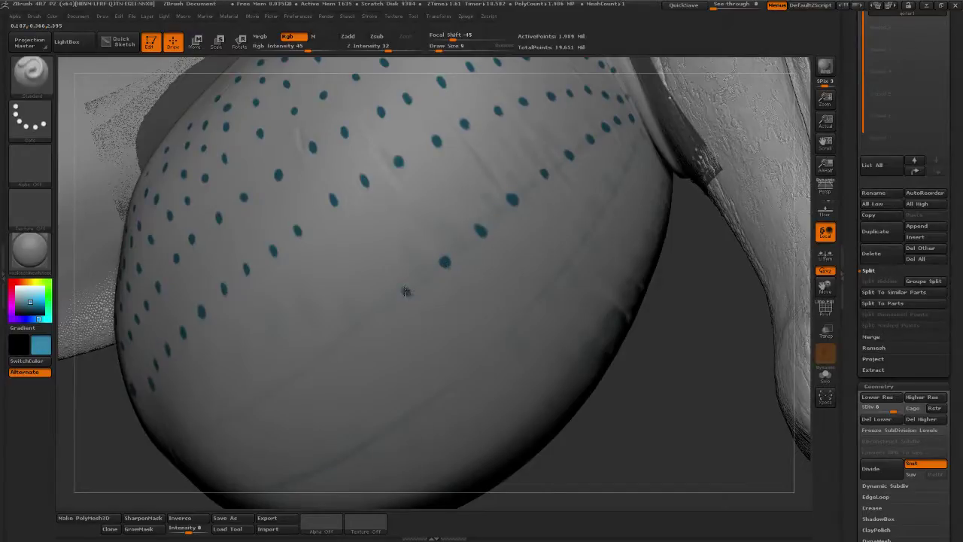
pyautogui.moveTo(642, 414); pyautogui.dragTo(394, 273)
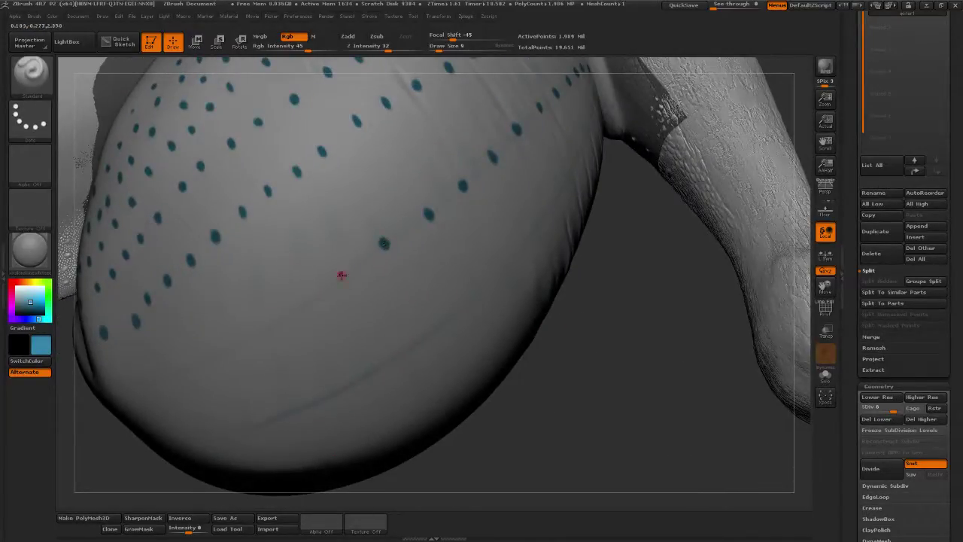
pyautogui.click(350, 271)
pyautogui.moveTo(572, 420); pyautogui.dragTo(461, 301)
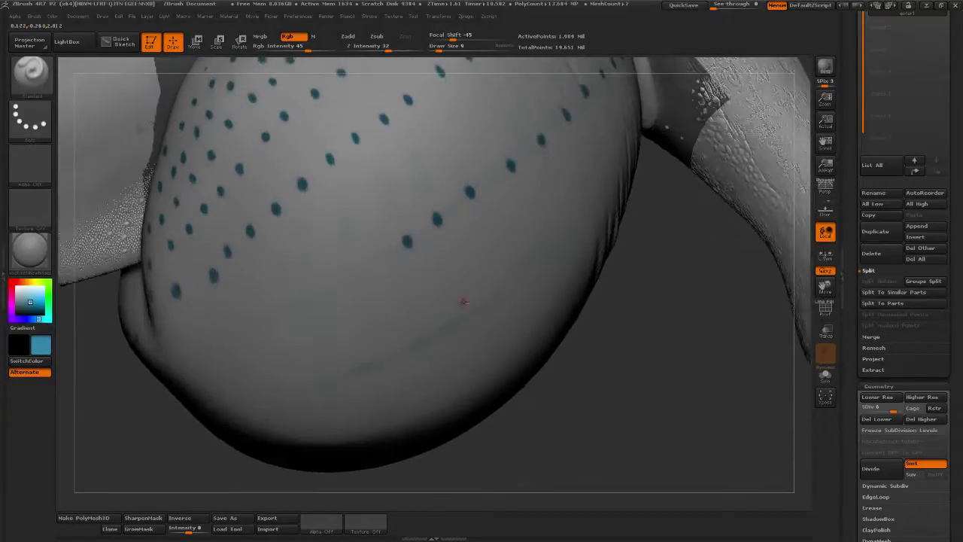
pyautogui.click(338, 283)
pyautogui.moveTo(571, 420); pyautogui.dragTo(383, 304)
pyautogui.moveTo(537, 372); pyautogui.dragTo(452, 323)
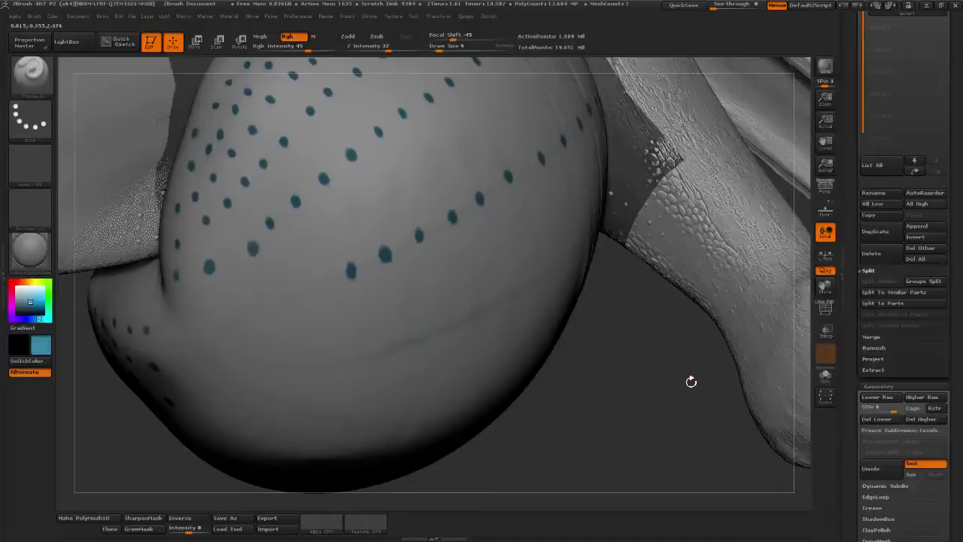
pyautogui.moveTo(622, 355); pyautogui.dragTo(429, 302)
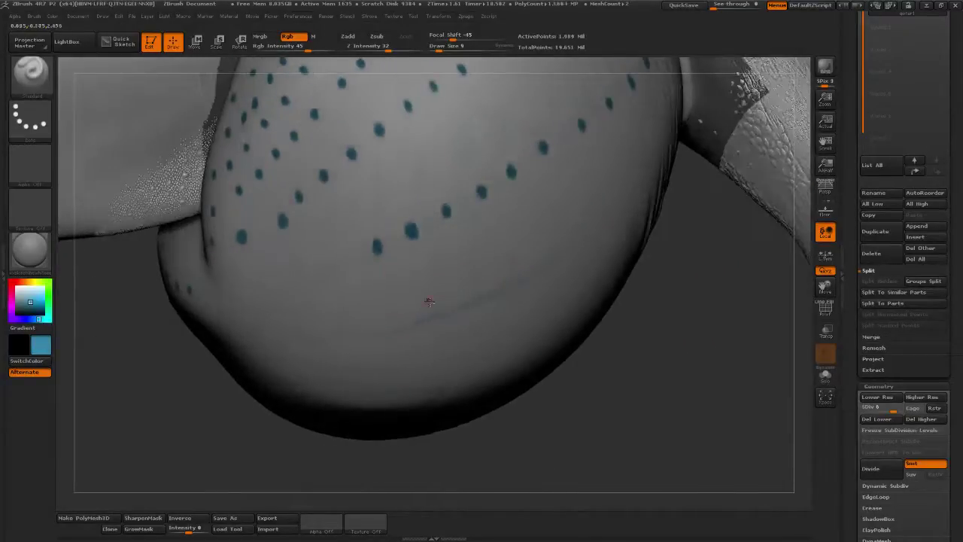
# Finish the side row with evenly spaced teal dots running to the crease at the pouch's base near the neck
pyautogui.click(339, 263)
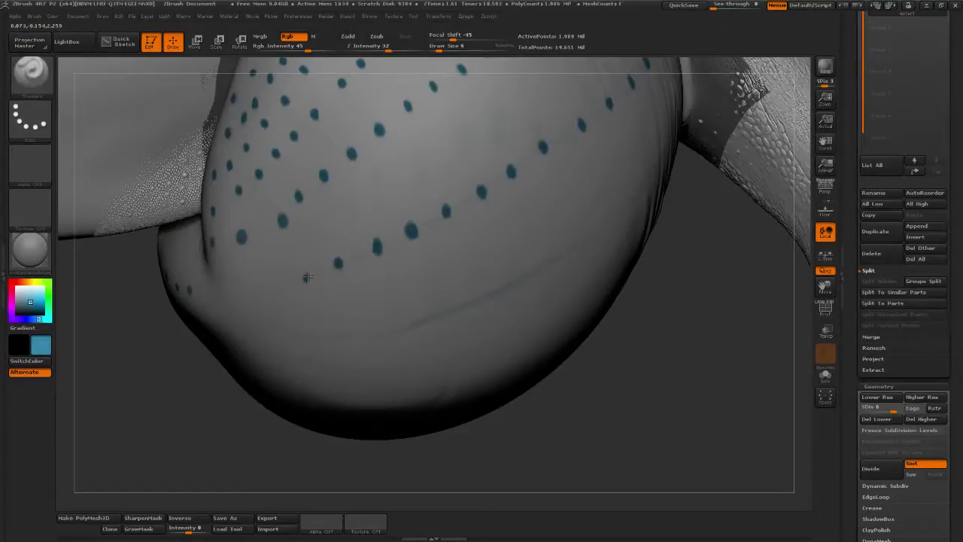
pyautogui.click(307, 278)
pyautogui.moveTo(530, 432); pyautogui.dragTo(662, 407)
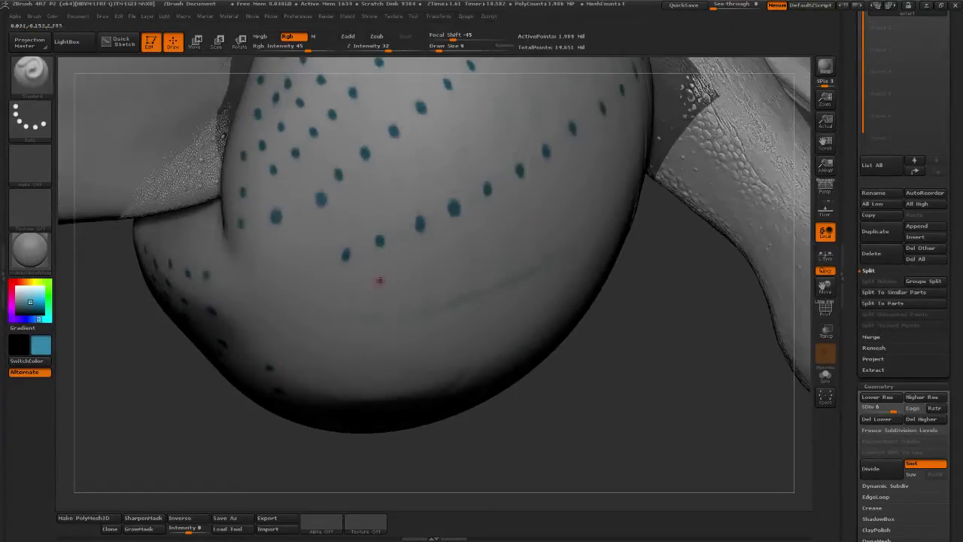
pyautogui.click(314, 263)
pyautogui.click(286, 267)
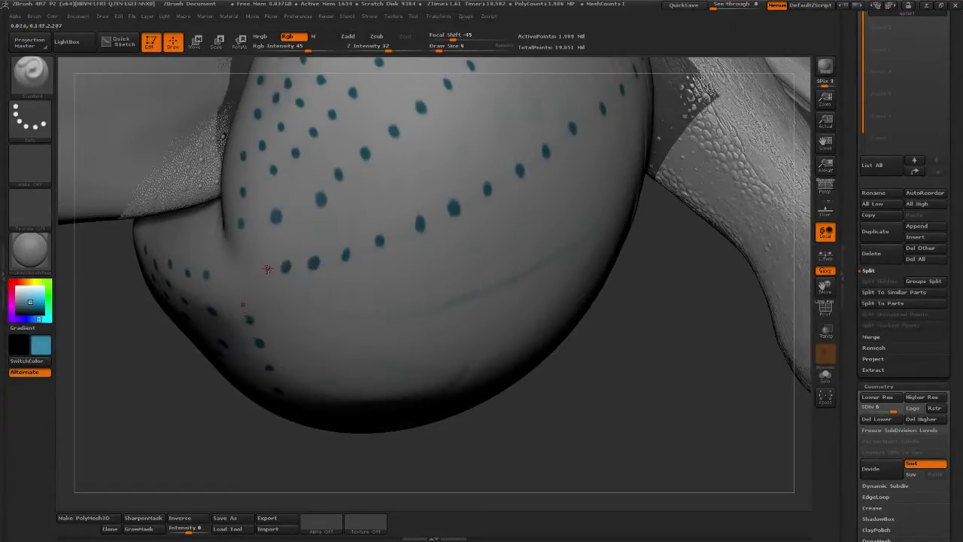
pyautogui.click(258, 268)
# Start the adjacent row of teal dots at the pouch's base, following the next faint guide line toward the jaw
pyautogui.moveTo(696, 377)
pyautogui.mouseDown()
pyautogui.moveTo(698, 386)
pyautogui.moveTo(672, 343)
pyautogui.mouseUp()
pyautogui.click(259, 229)
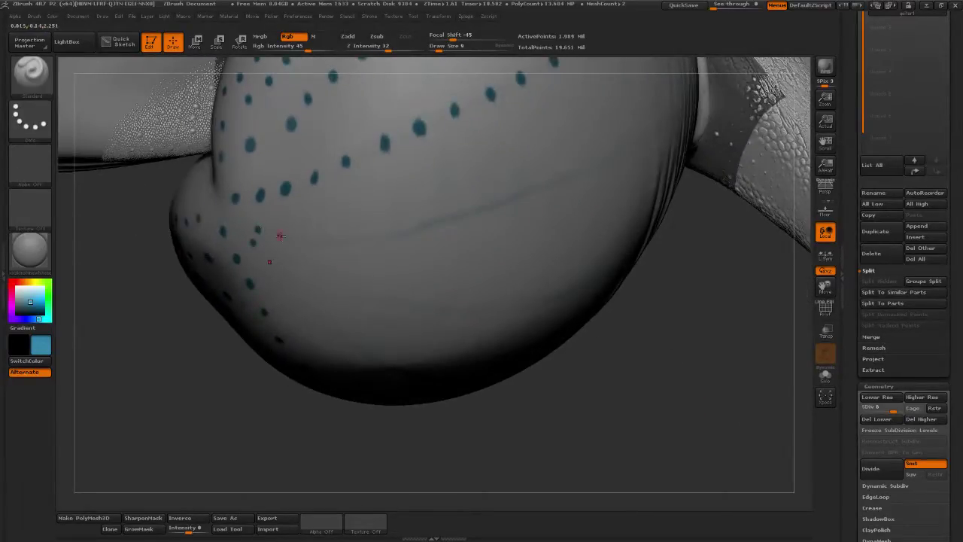
pyautogui.click(293, 237)
pyautogui.click(327, 241)
pyautogui.moveTo(673, 341)
pyautogui.mouseDown()
pyautogui.moveTo(697, 351)
pyautogui.moveTo(693, 367)
pyautogui.mouseUp()
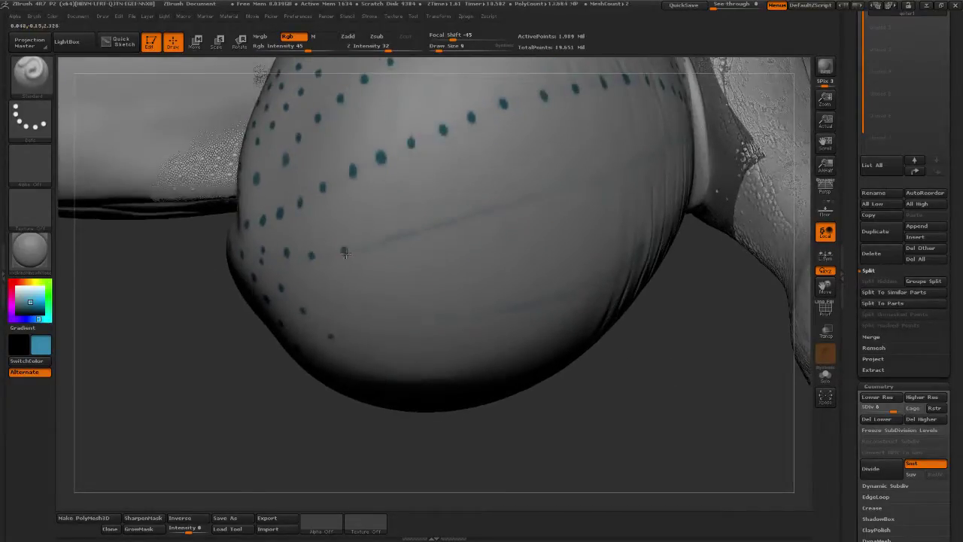
pyautogui.moveTo(666, 346); pyautogui.dragTo(618, 382)
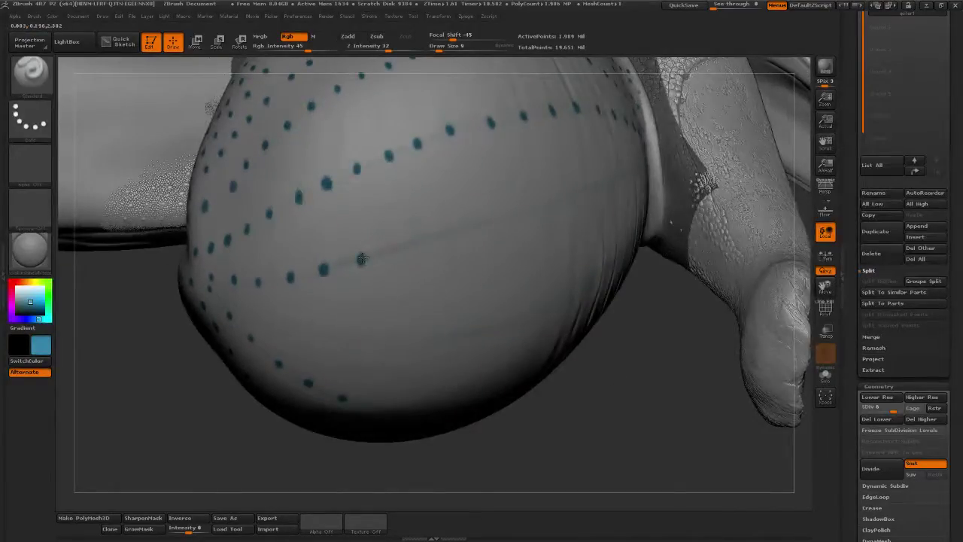
pyautogui.click(395, 248)
pyautogui.moveTo(628, 356); pyautogui.dragTo(458, 296)
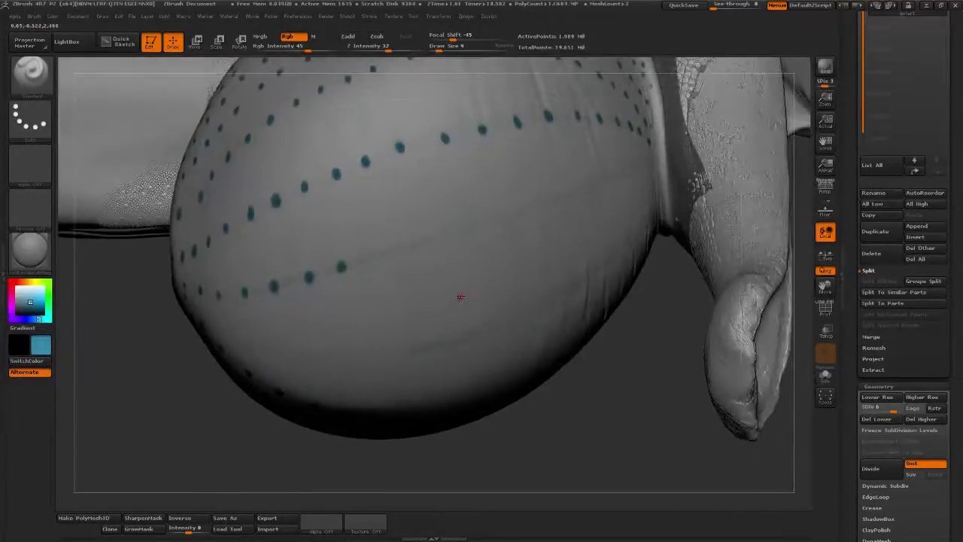
# Continue the second row of teal dots along its guide line up to the pouch's edge beneath the lower jaw
pyautogui.click(382, 253)
pyautogui.moveTo(624, 357); pyautogui.dragTo(585, 389)
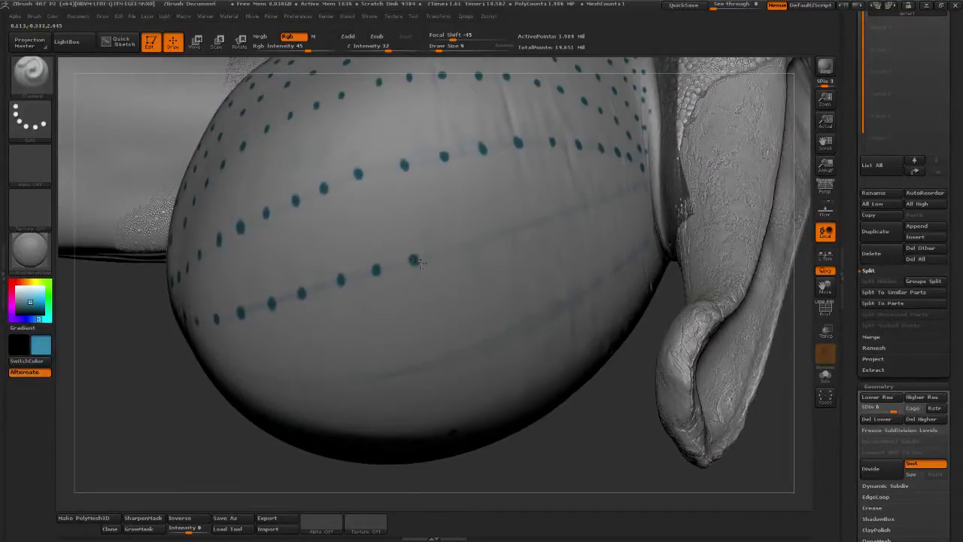
pyautogui.moveTo(598, 382); pyautogui.dragTo(479, 250)
pyautogui.click(478, 251)
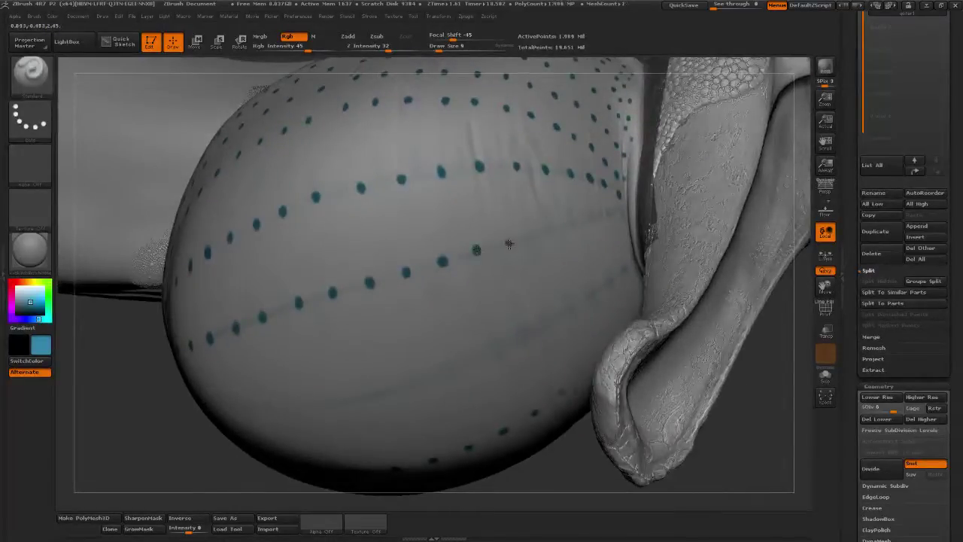
pyautogui.click(508, 243)
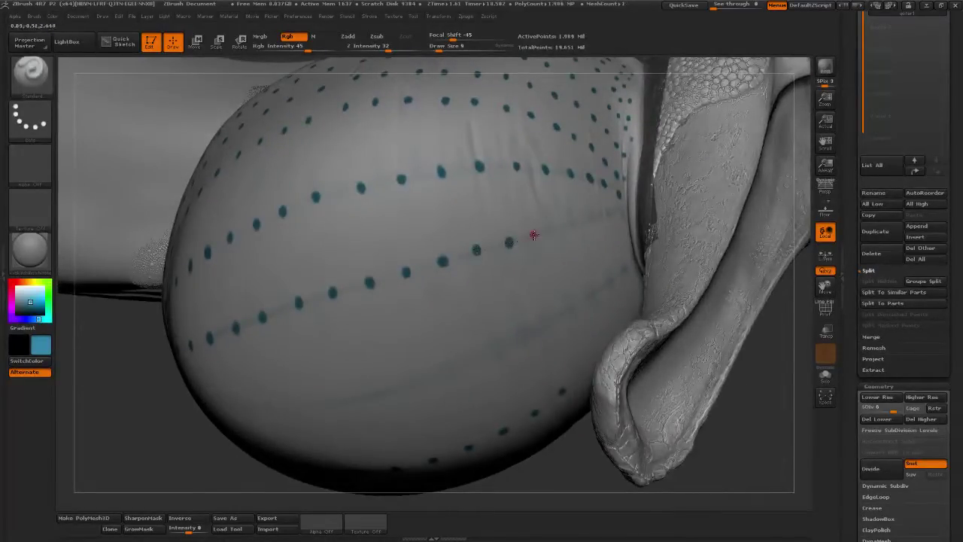
pyautogui.click(584, 222)
pyautogui.click(618, 212)
# Begin a row of teal dots on the pouch's centre line at the neck end, resampling the teal from an existing dot
pyautogui.moveTo(781, 379); pyautogui.dragTo(731, 365)
pyautogui.moveTo(458, 201); pyautogui.dragTo(464, 331)
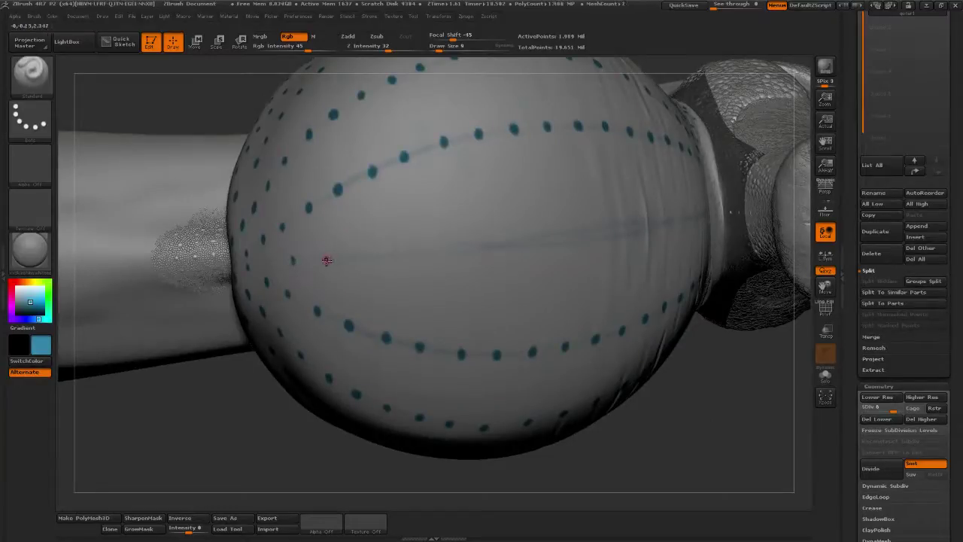
pyautogui.click(354, 260)
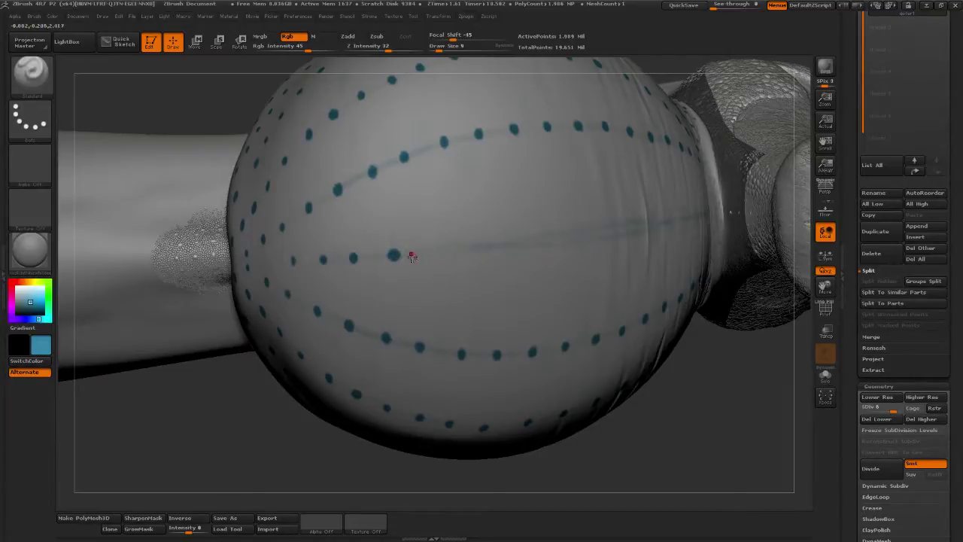
pyautogui.moveTo(45, 301); pyautogui.dragTo(391, 255)
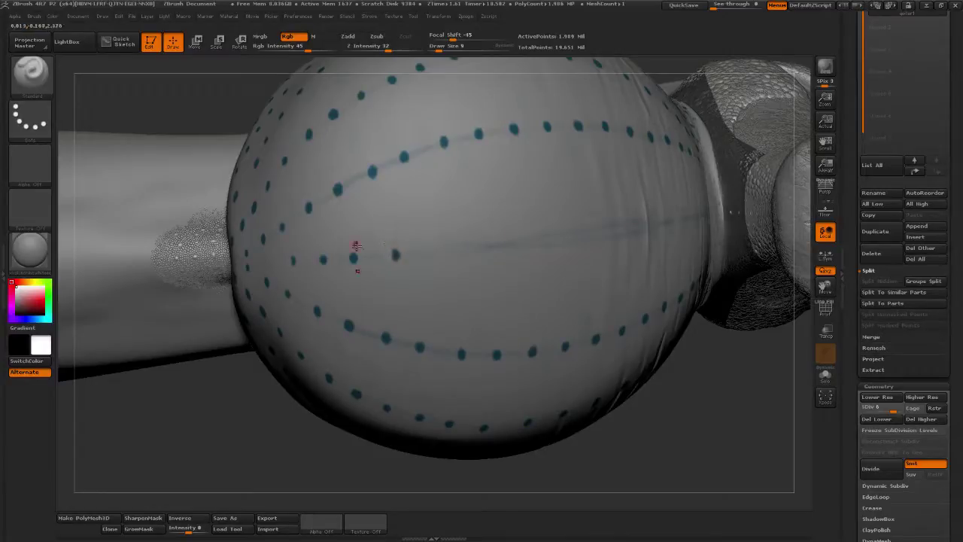
pyautogui.moveTo(39, 301); pyautogui.dragTo(355, 256)
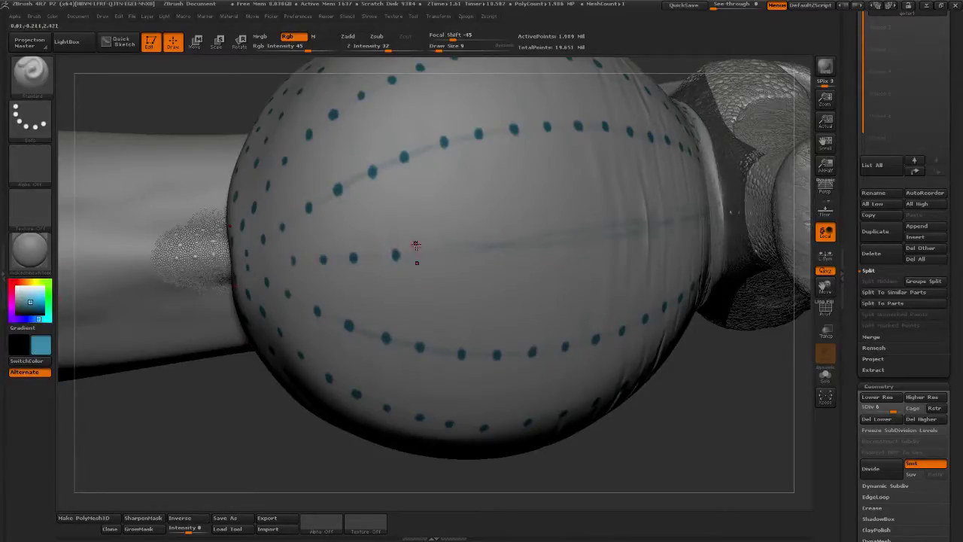
pyautogui.moveTo(350, 433)
pyautogui.mouseDown()
pyautogui.moveTo(293, 431)
pyautogui.moveTo(341, 416)
pyautogui.mouseUp()
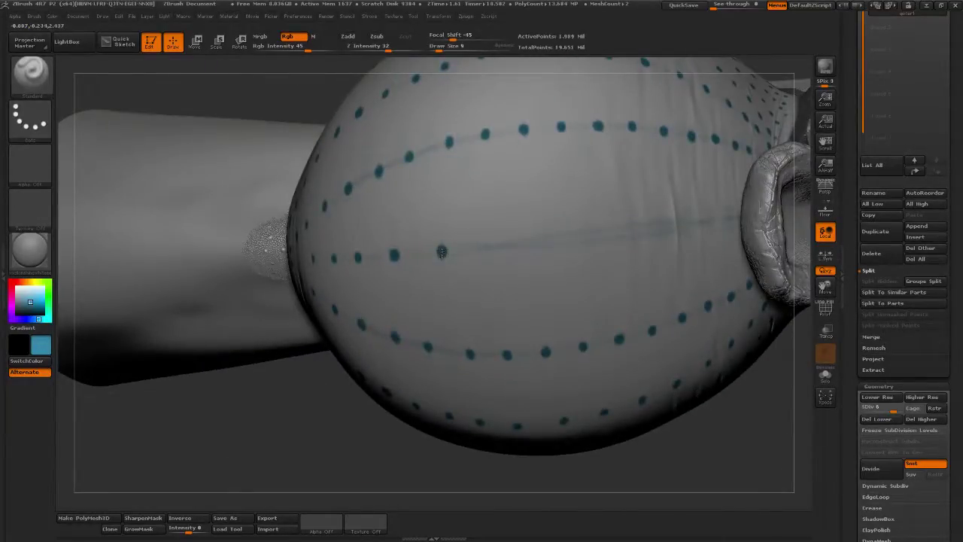
# Complete the centre-line row of teal dots across the wrinkled area to the pouch's upper edge under the jaw
pyautogui.moveTo(488, 248); pyautogui.dragTo(580, 238)
pyautogui.moveTo(732, 416); pyautogui.dragTo(697, 396)
pyautogui.moveTo(637, 234); pyautogui.dragTo(638, 235)
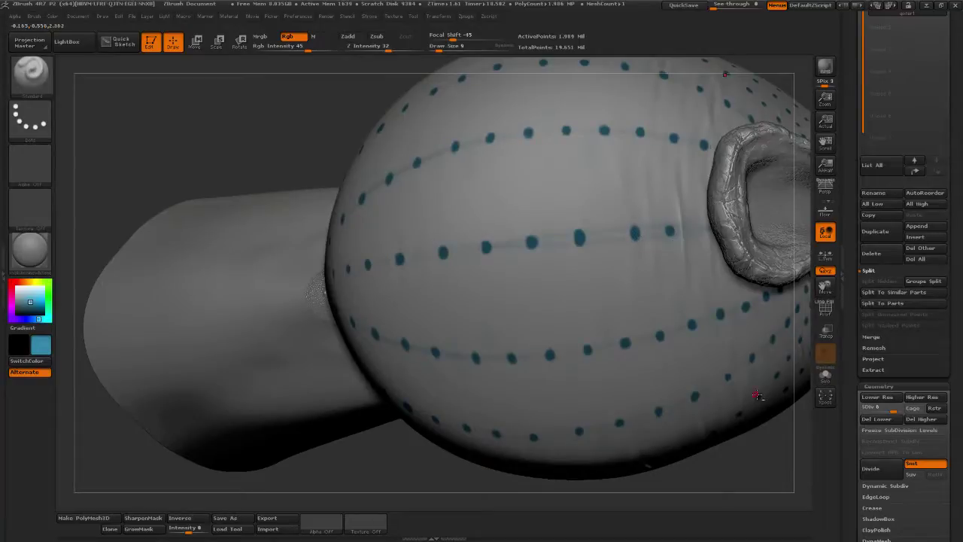
pyautogui.moveTo(756, 395); pyautogui.dragTo(547, 207)
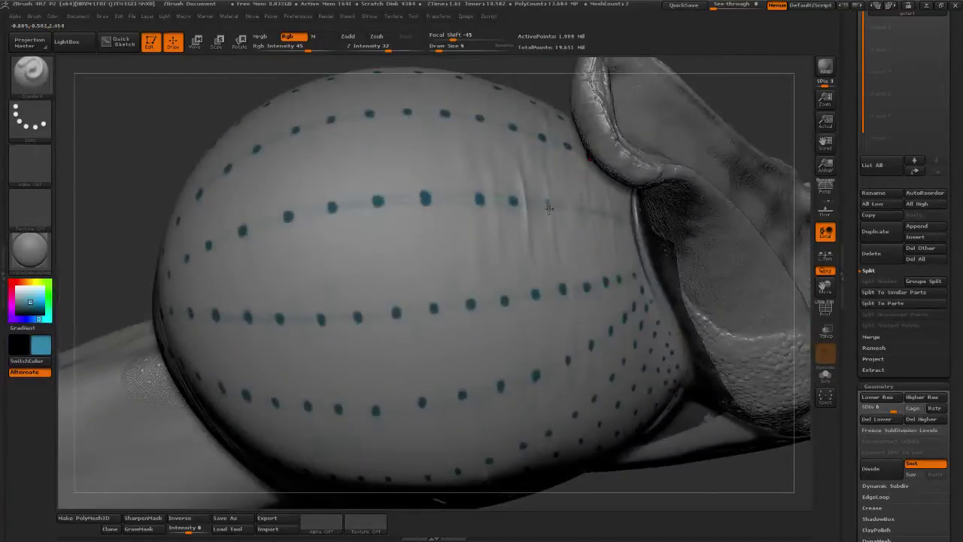
pyautogui.click(570, 209)
pyautogui.click(591, 211)
pyautogui.click(611, 218)
pyautogui.moveTo(611, 218); pyautogui.dragTo(626, 223)
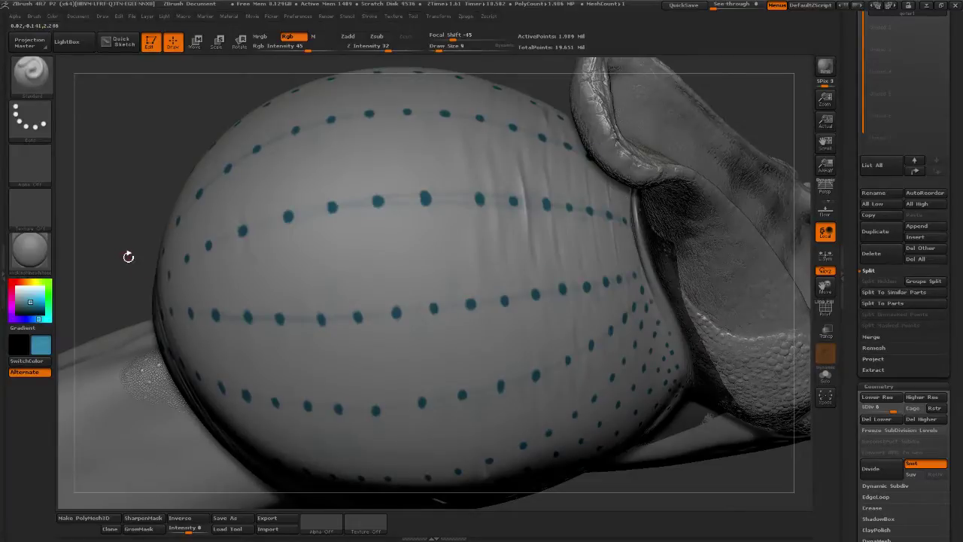
# Examine the dot pattern on the whole throat pouch from both sides, the front and close up
pyautogui.moveTo(128, 257); pyautogui.dragTo(542, 359)
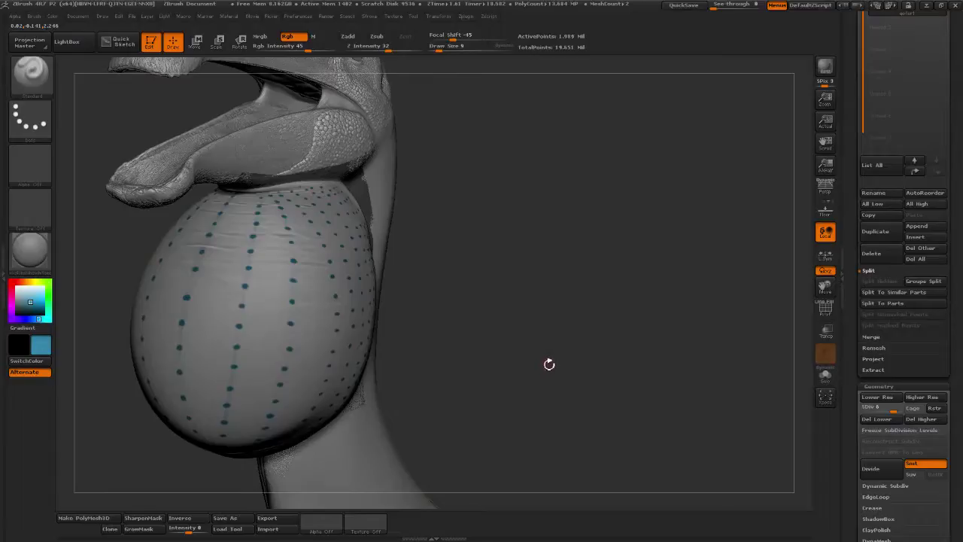
pyautogui.moveTo(476, 320); pyautogui.dragTo(564, 339)
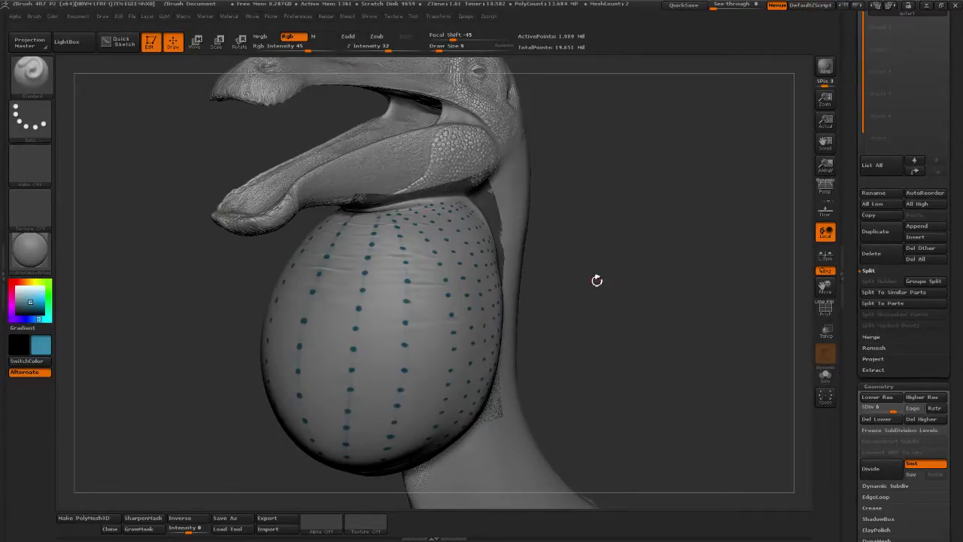
pyautogui.moveTo(605, 308); pyautogui.dragTo(647, 308)
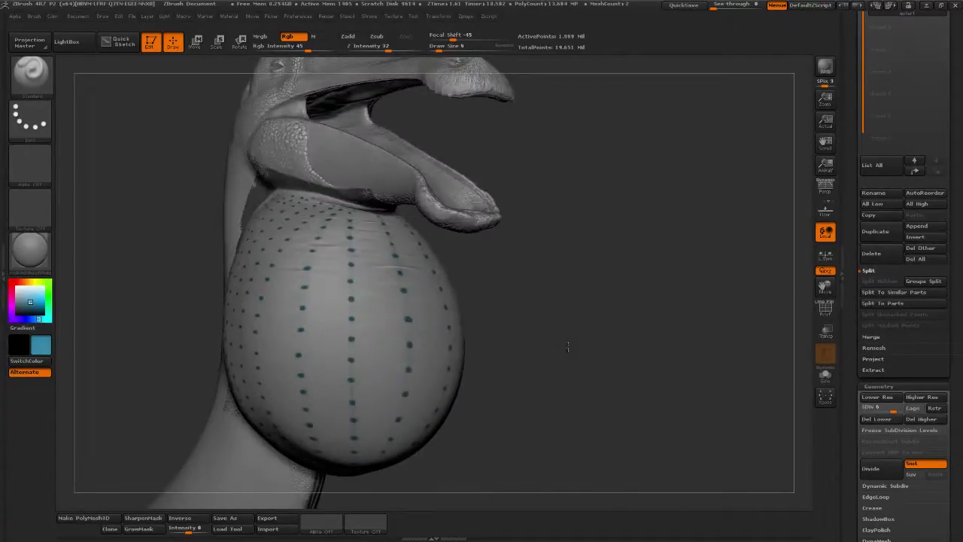
pyautogui.moveTo(570, 346)
pyautogui.mouseDown()
pyautogui.moveTo(559, 347)
pyautogui.moveTo(585, 351)
pyautogui.moveTo(589, 326)
pyautogui.moveTo(546, 336)
pyautogui.mouseUp()
pyautogui.press('f')
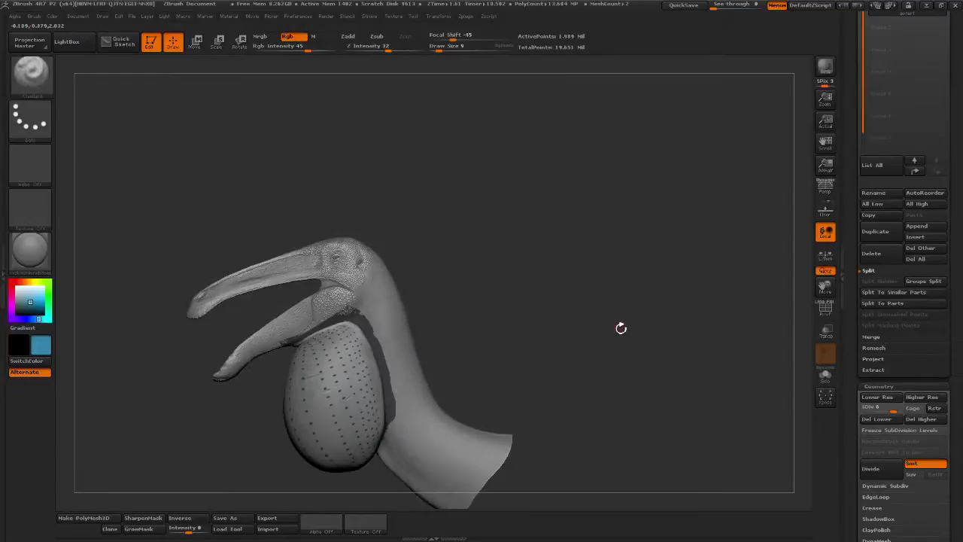
pyautogui.moveTo(635, 321)
pyautogui.mouseDown()
pyautogui.moveTo(554, 372)
pyautogui.moveTo(633, 398)
pyautogui.moveTo(617, 399)
pyautogui.moveTo(586, 391)
pyautogui.moveTo(593, 370)
pyautogui.moveTo(624, 376)
pyautogui.mouseUp()
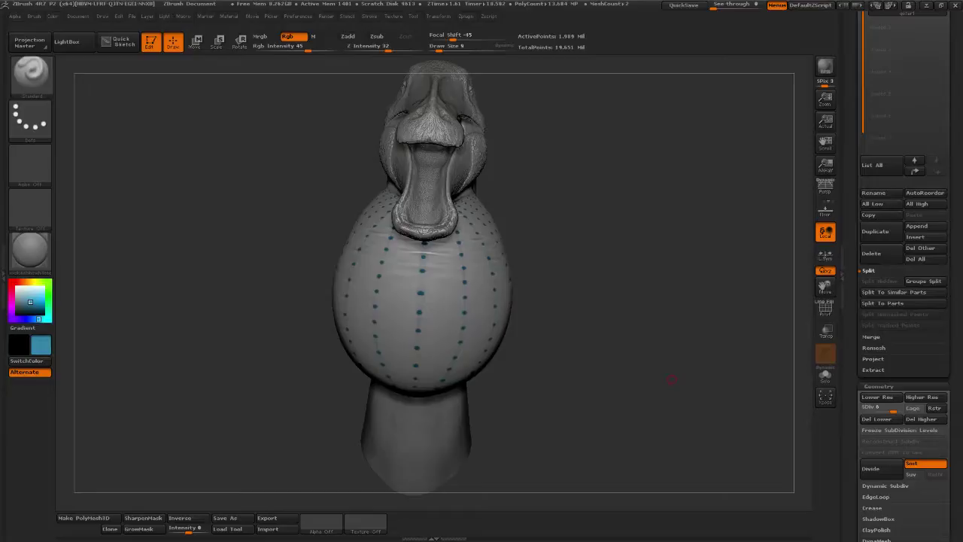
pyautogui.moveTo(627, 304)
pyautogui.mouseDown()
pyautogui.moveTo(685, 304)
pyautogui.moveTo(662, 280)
pyautogui.moveTo(637, 273)
pyautogui.moveTo(653, 330)
pyautogui.moveTo(695, 273)
pyautogui.moveTo(701, 323)
pyautogui.moveTo(682, 301)
pyautogui.mouseUp()
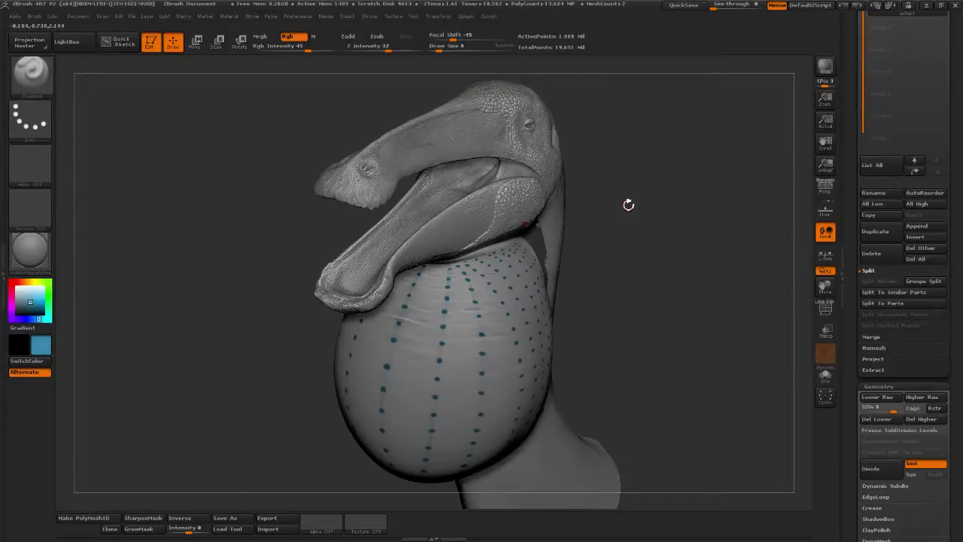
pyautogui.moveTo(628, 204)
pyautogui.mouseDown()
pyautogui.moveTo(636, 199)
pyautogui.moveTo(607, 209)
pyautogui.mouseUp()
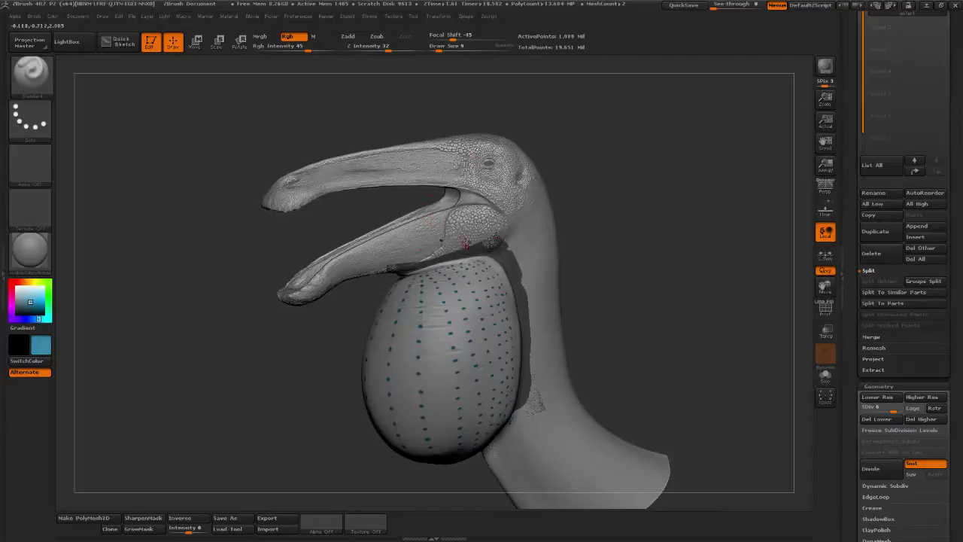
pyautogui.moveTo(618, 260)
pyautogui.mouseDown()
pyautogui.moveTo(631, 265)
pyautogui.moveTo(615, 276)
pyautogui.mouseUp()
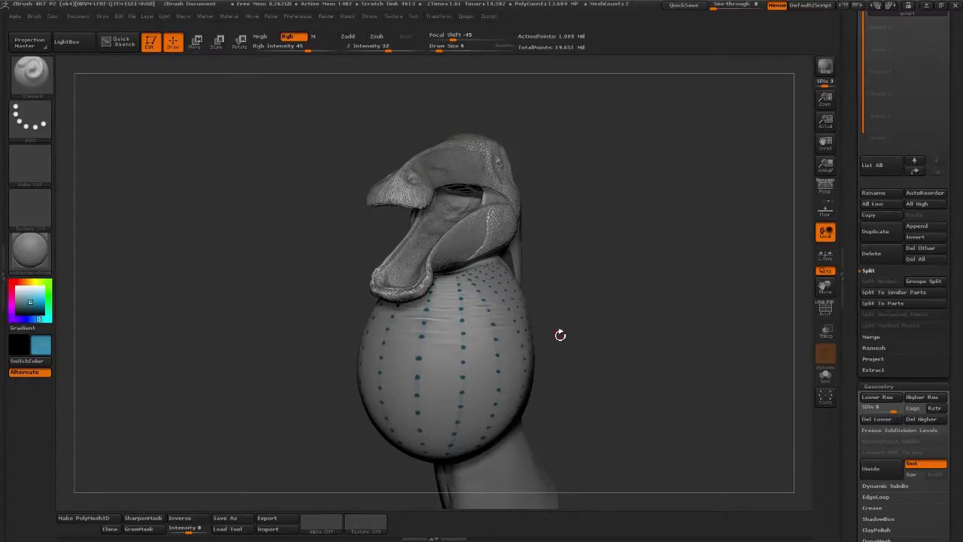
pyautogui.moveTo(711, 304); pyautogui.dragTo(662, 308)
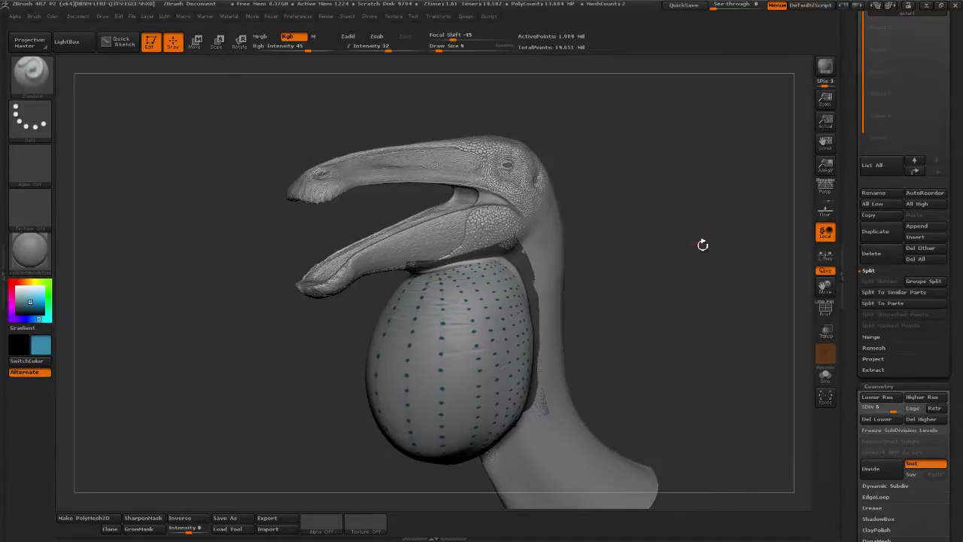
pyautogui.keyDown('shift'); pyautogui.moveTo(639, 318); pyautogui.dragTo(656, 327); pyautogui.keyUp('shift')
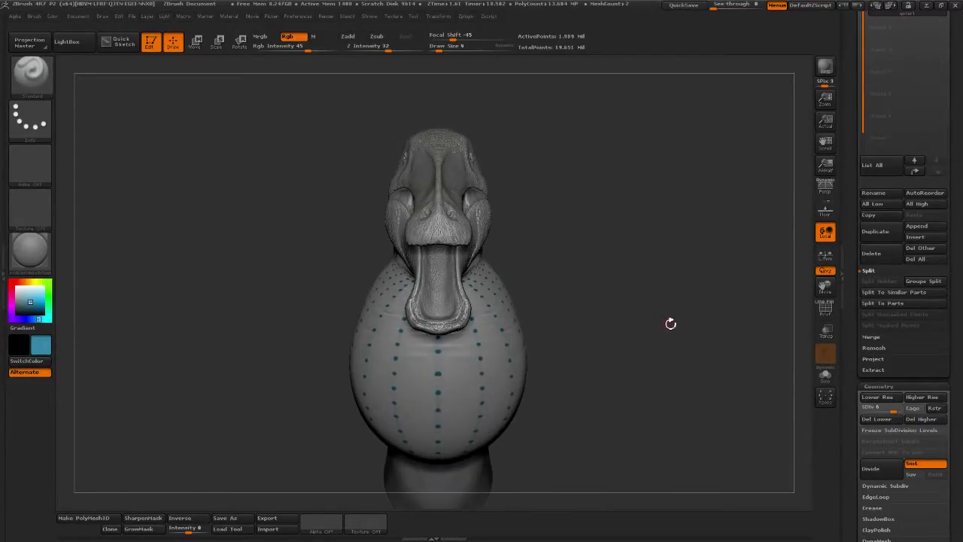
pyautogui.moveTo(660, 338); pyautogui.dragTo(666, 366)
pyautogui.moveTo(657, 362); pyautogui.dragTo(652, 350)
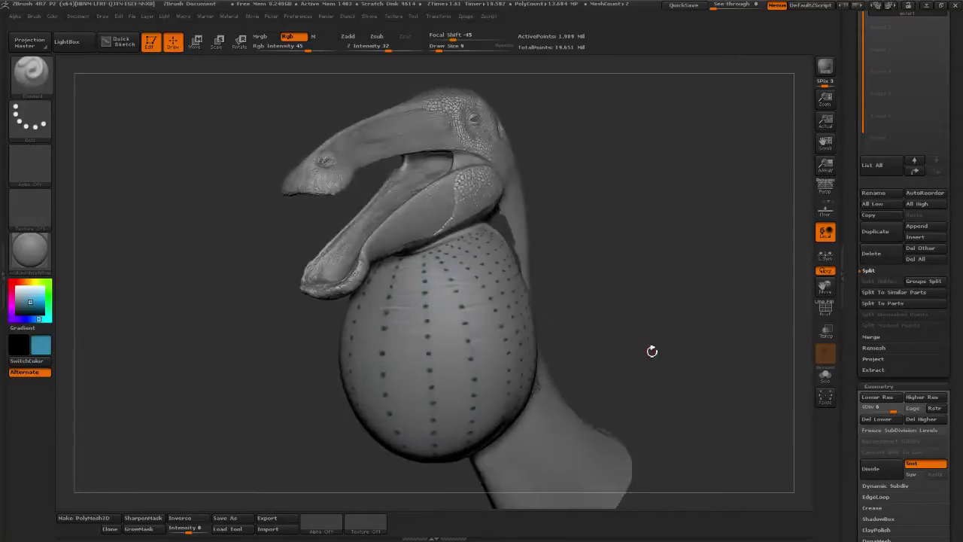
pyautogui.moveTo(647, 314)
pyautogui.mouseDown()
pyautogui.moveTo(605, 278)
pyautogui.moveTo(677, 278)
pyautogui.moveTo(666, 343)
pyautogui.moveTo(667, 308)
pyautogui.moveTo(664, 342)
pyautogui.moveTo(650, 334)
pyautogui.moveTo(659, 343)
pyautogui.moveTo(710, 326)
pyautogui.mouseUp()
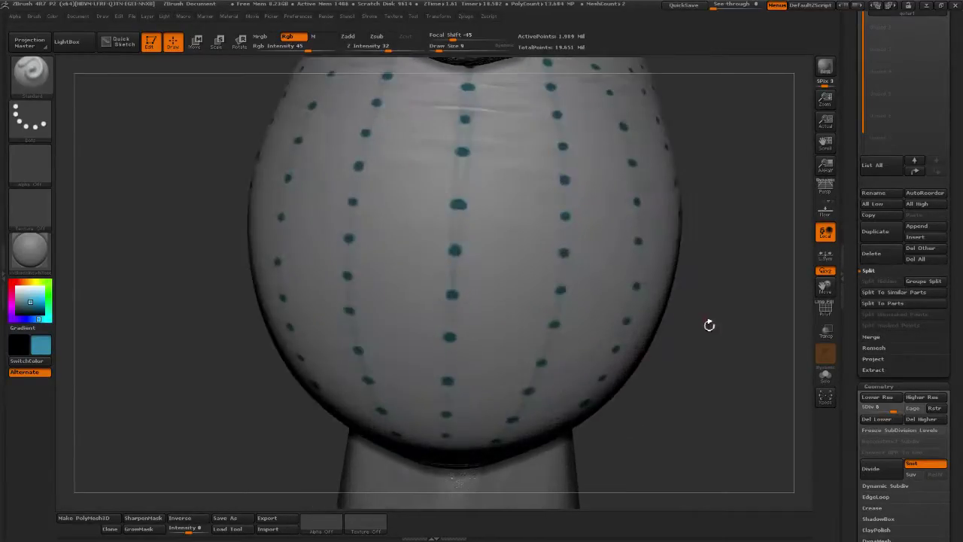
# Set the paint colour to white and paint over the faint guide lines between the dot rows on the pouch's front
pyautogui.moveTo(36, 303); pyautogui.dragTo(330, 275)
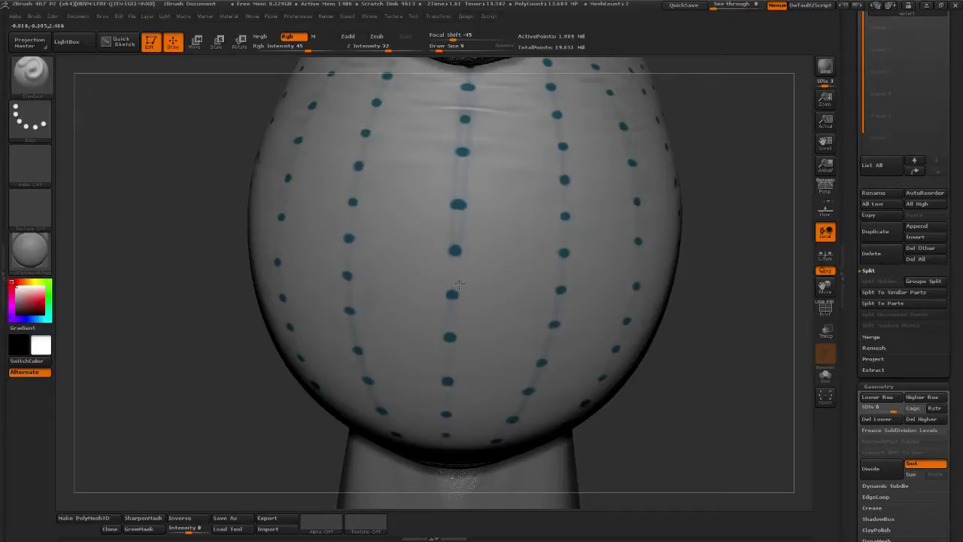
pyautogui.keyDown('alt'); pyautogui.moveTo(467, 283); pyautogui.dragTo(444, 369, button='right'); pyautogui.keyUp('alt')
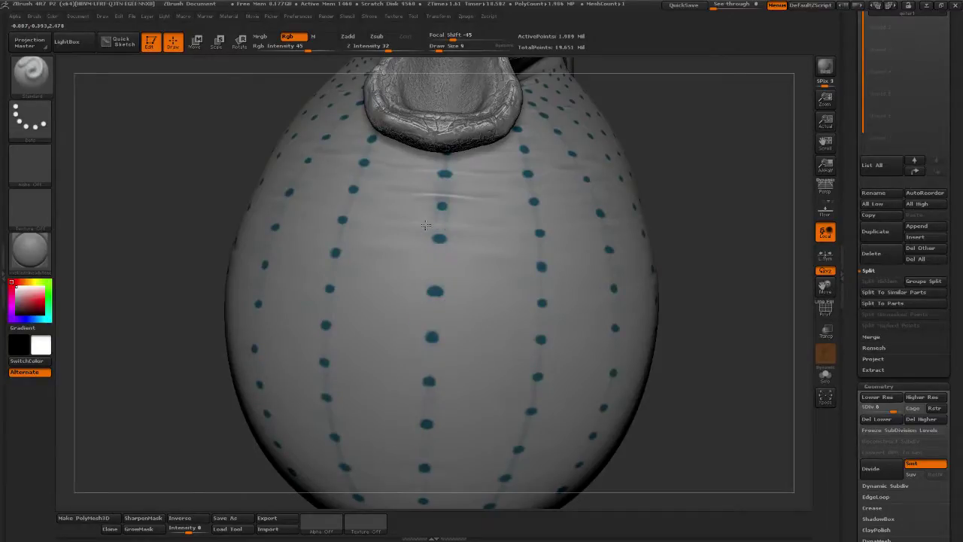
pyautogui.moveTo(726, 181)
pyautogui.mouseDown()
pyautogui.moveTo(676, 269)
pyautogui.moveTo(644, 277)
pyautogui.moveTo(681, 260)
pyautogui.mouseUp()
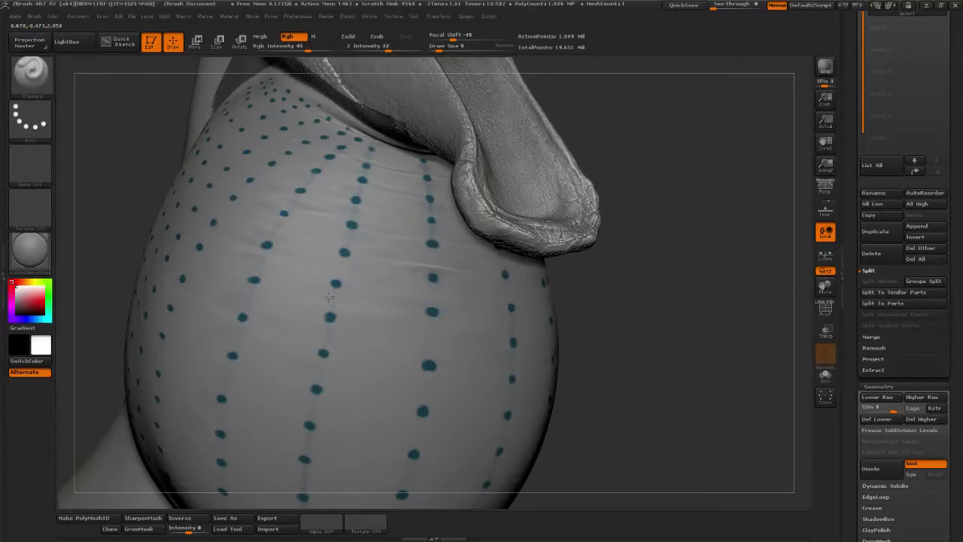
pyautogui.keyDown('alt'); pyautogui.moveTo(635, 328); pyautogui.dragTo(665, 275); pyautogui.keyUp('alt')
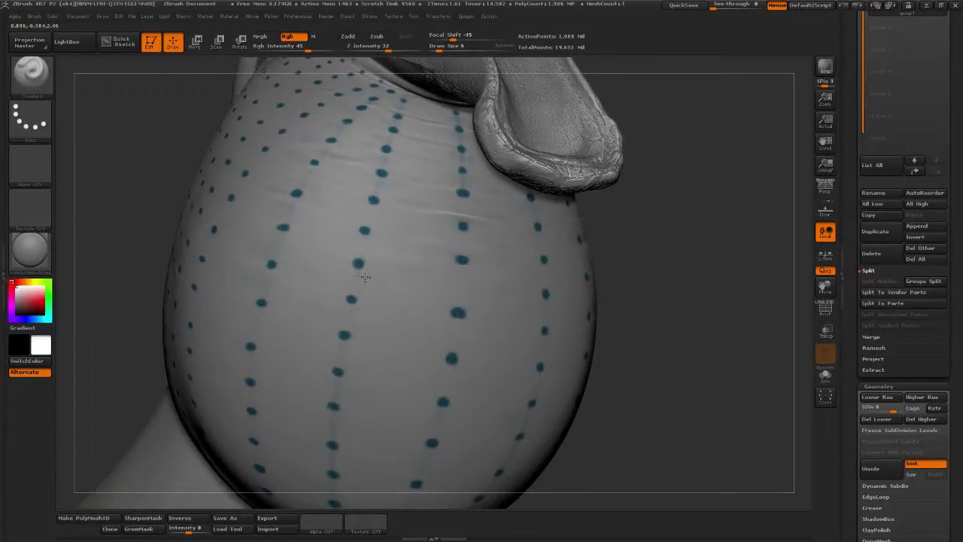
pyautogui.moveTo(670, 314); pyautogui.dragTo(441, 286)
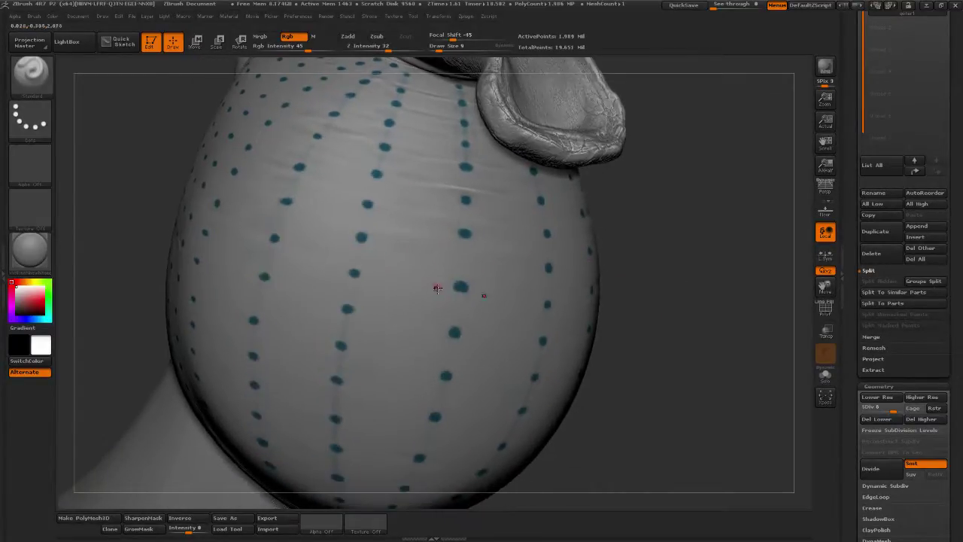
pyautogui.moveTo(704, 284); pyautogui.dragTo(692, 281)
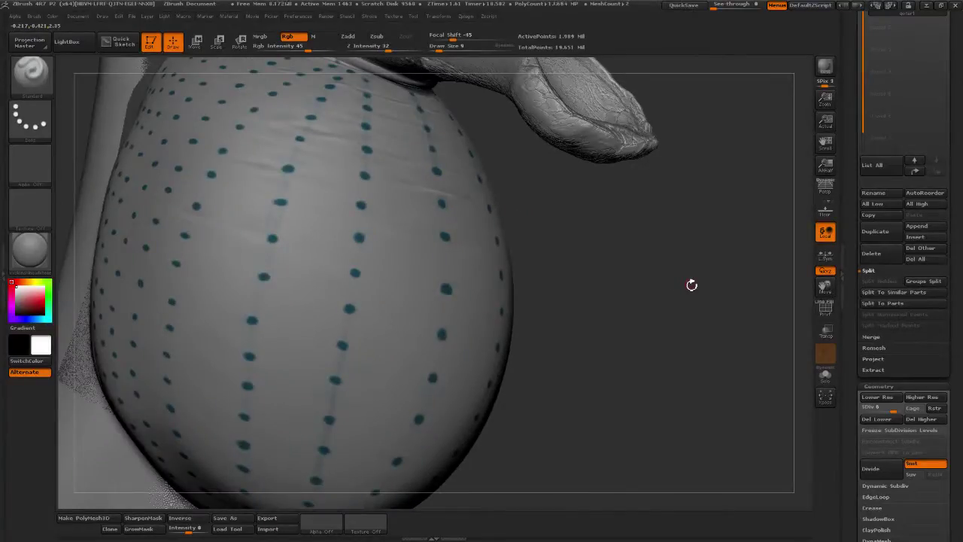
pyautogui.moveTo(590, 285); pyautogui.dragTo(348, 344)
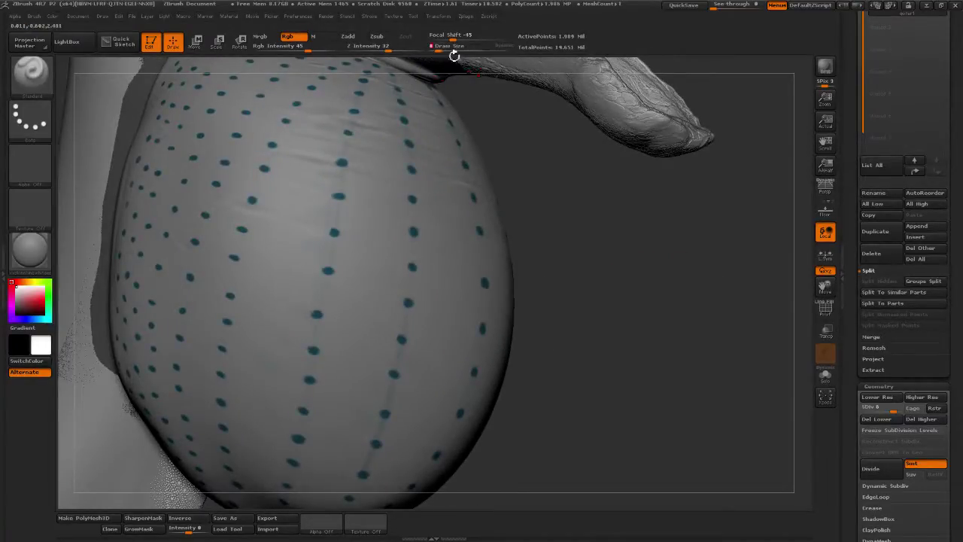
# Set the brush draw size to 19 and paint out the guide-line traces between the dots on the pouch's upper side below the jaw
pyautogui.moveTo(445, 60); pyautogui.dragTo(579, 158)
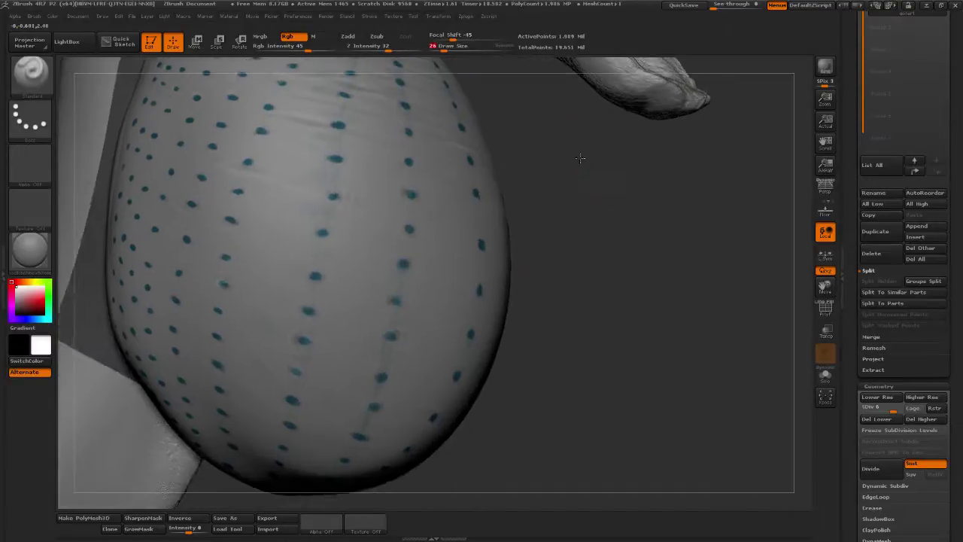
pyautogui.moveTo(620, 213); pyautogui.dragTo(595, 243)
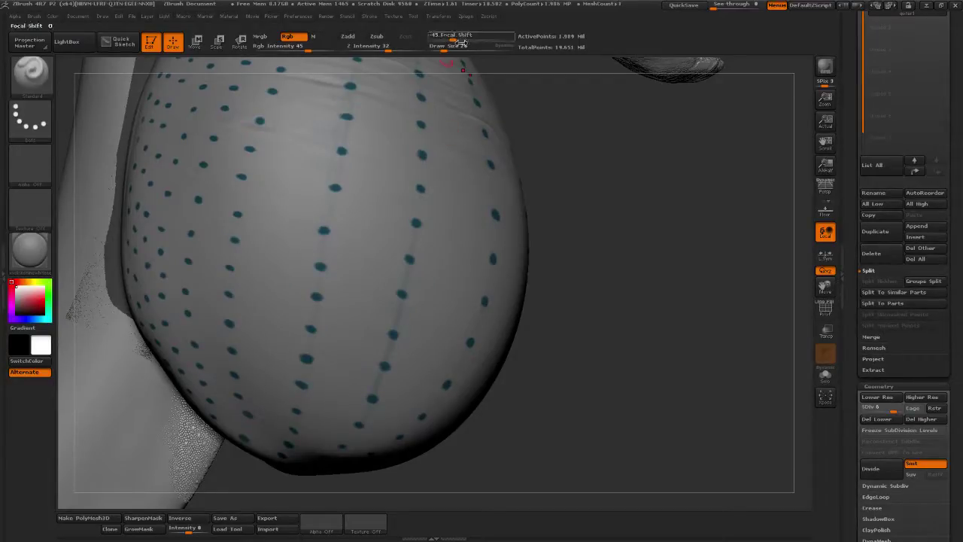
pyautogui.keyDown('alt'); pyautogui.moveTo(608, 157); pyautogui.dragTo(589, 229); pyautogui.keyUp('alt')
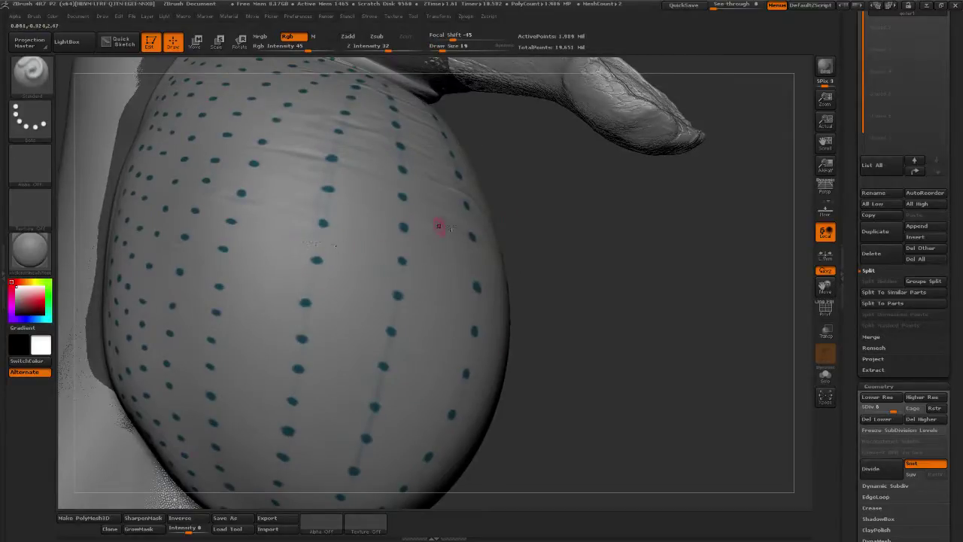
pyautogui.moveTo(438, 221); pyautogui.dragTo(347, 243)
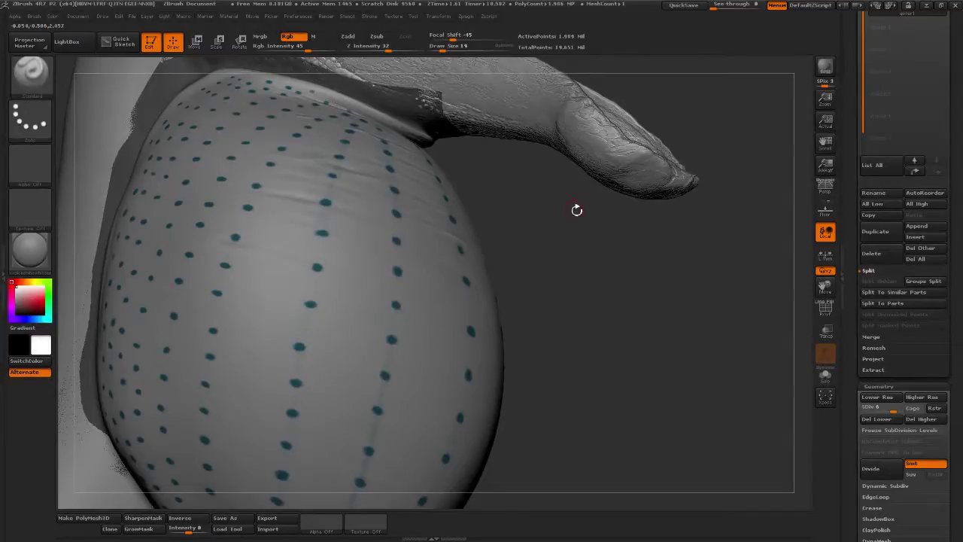
pyautogui.moveTo(576, 208); pyautogui.dragTo(333, 283)
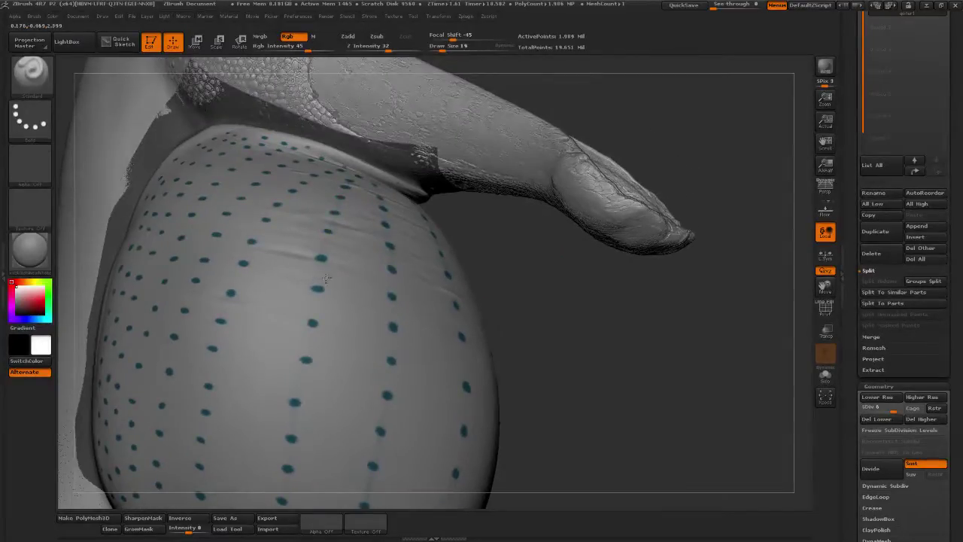
pyautogui.moveTo(492, 269); pyautogui.dragTo(321, 295)
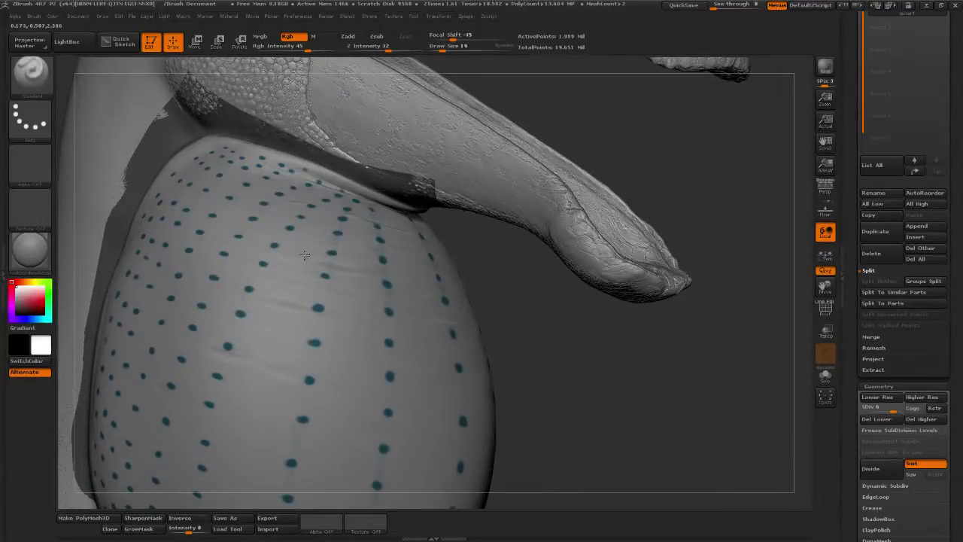
pyautogui.moveTo(553, 264); pyautogui.dragTo(344, 243)
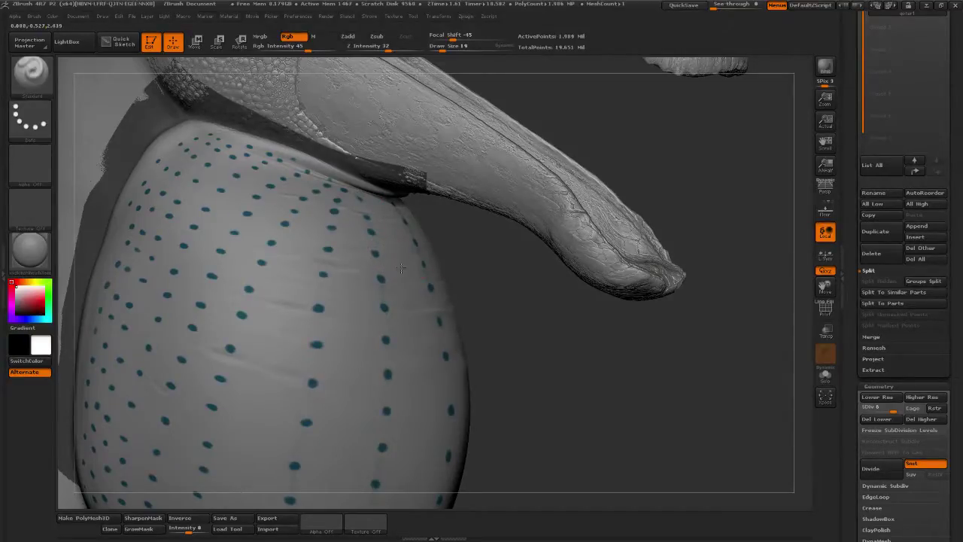
# Paint white over the guide-line remnants between the dots down the pouch's side towards its rounded lower end
pyautogui.keyDown('alt'); pyautogui.moveTo(527, 302); pyautogui.dragTo(459, 247); pyautogui.keyUp('alt')
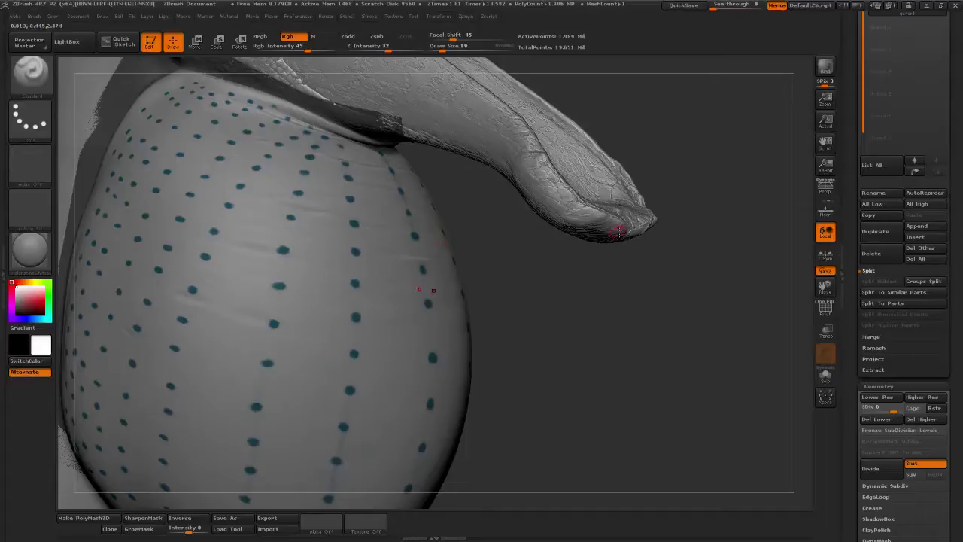
pyautogui.moveTo(619, 368); pyautogui.dragTo(287, 208, button='right')
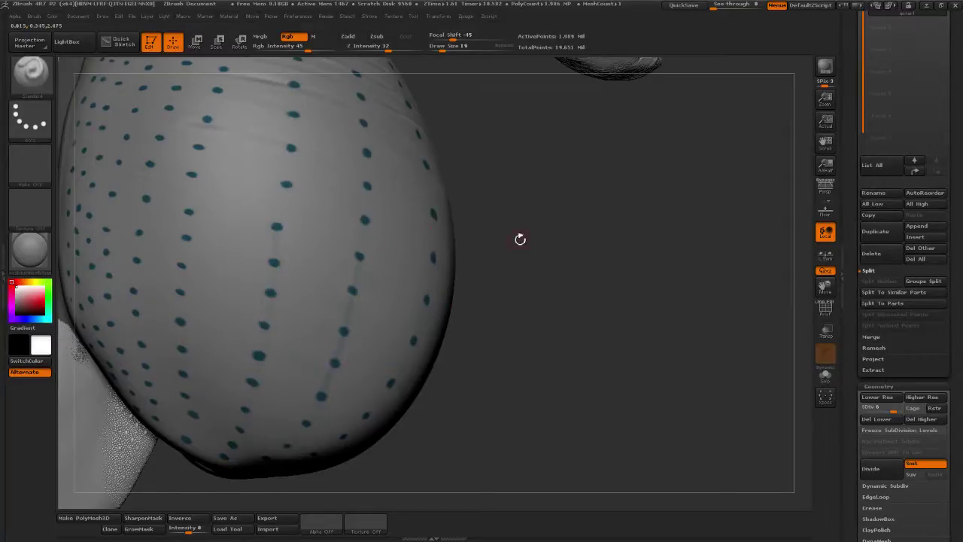
pyautogui.moveTo(519, 236); pyautogui.dragTo(336, 272, button='right')
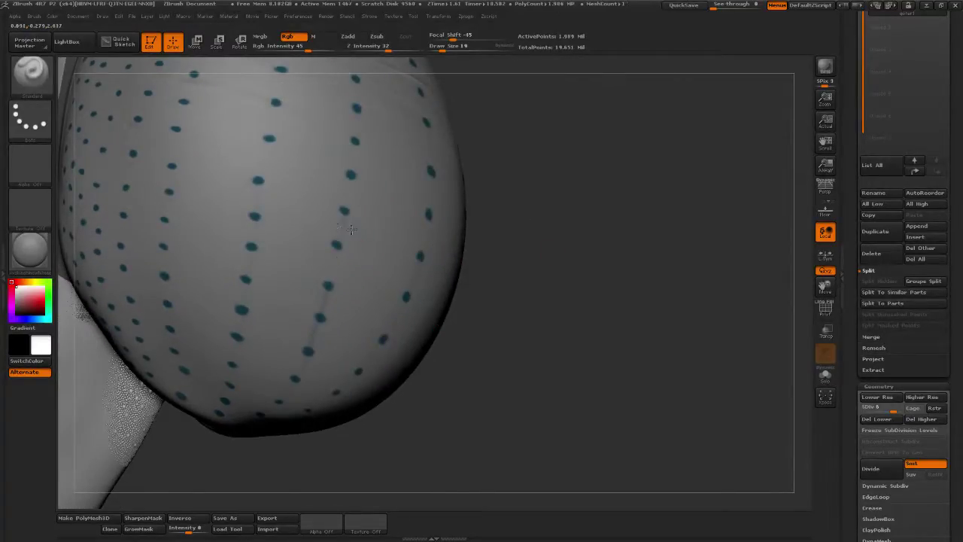
pyautogui.moveTo(545, 228); pyautogui.dragTo(267, 251, button='right')
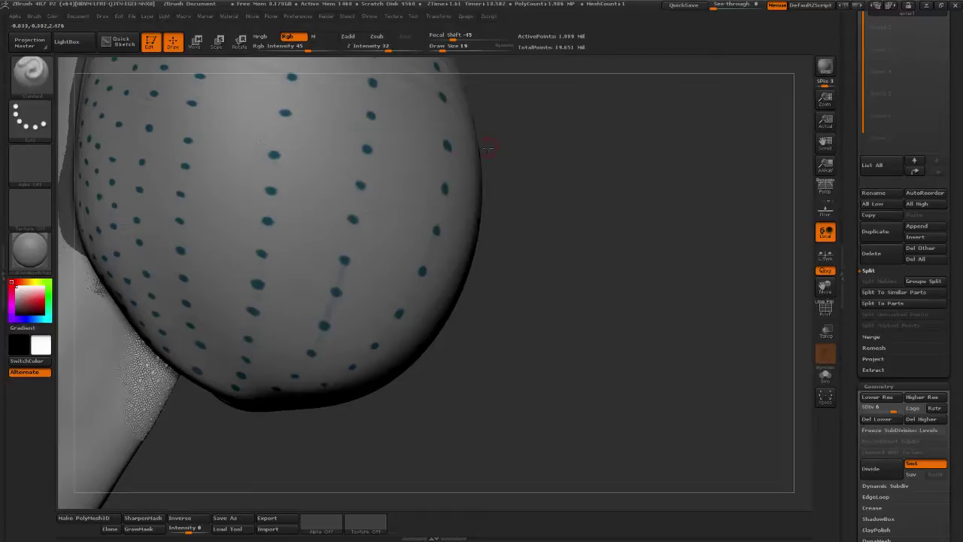
pyautogui.moveTo(653, 303)
pyautogui.mouseDown()
pyautogui.moveTo(587, 228)
pyautogui.moveTo(321, 263)
pyautogui.mouseUp()
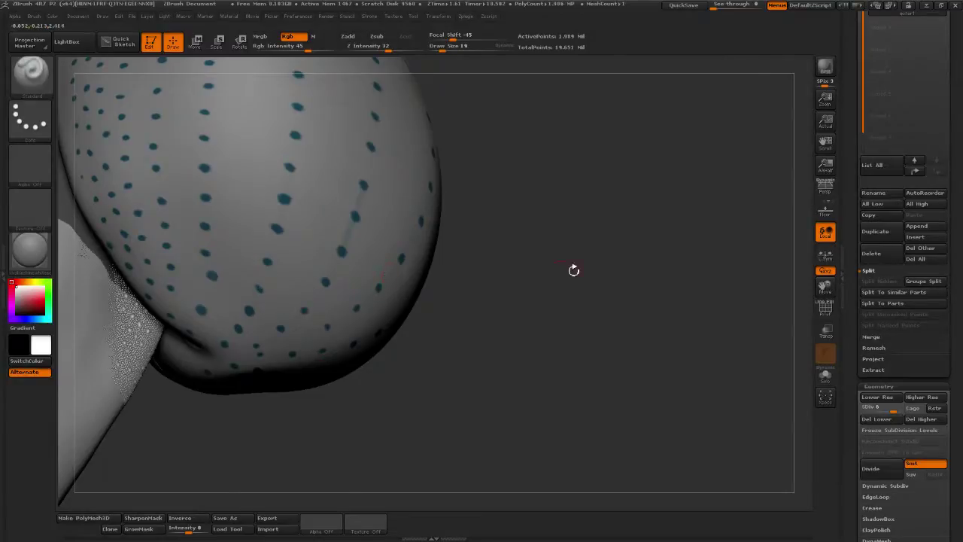
# Clean the remaining guide-line streaks between the dots on the pouch's underside and along its centre row with white
pyautogui.moveTo(575, 269)
pyautogui.mouseDown()
pyautogui.moveTo(415, 362)
pyautogui.moveTo(342, 342)
pyautogui.mouseUp()
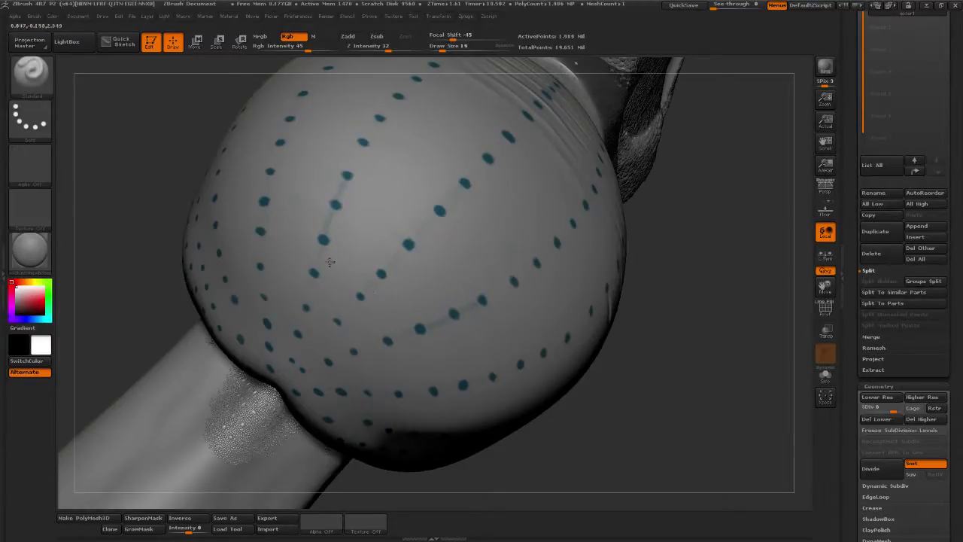
pyautogui.click(329, 250)
pyautogui.moveTo(341, 216); pyautogui.dragTo(329, 228)
pyautogui.click(441, 185)
pyautogui.keyDown('alt'); pyautogui.moveTo(440, 185); pyautogui.dragTo(363, 317, button='right'); pyautogui.keyUp('alt')
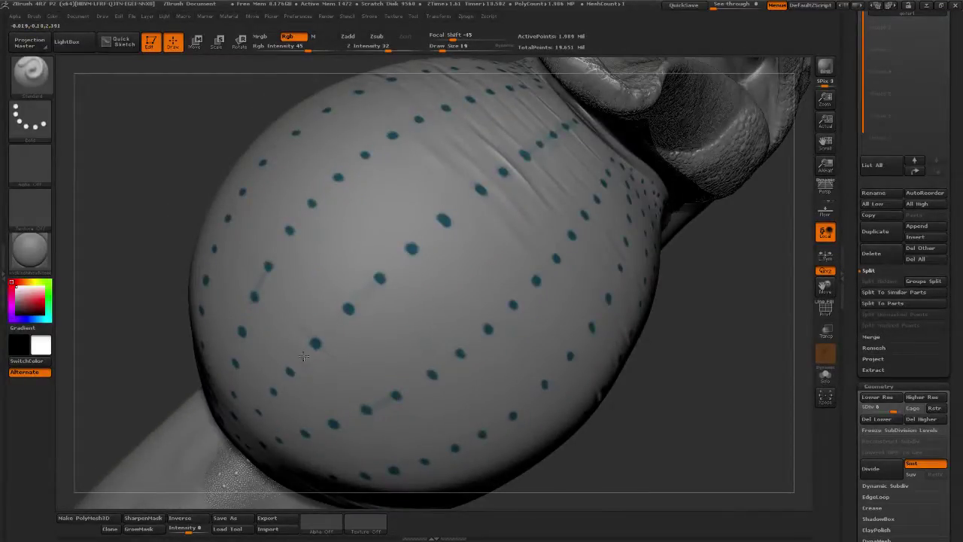
# Paint out the last guide-line traces on the pouch's opposite side and bring the whole head and neck into profile view
pyautogui.click(328, 226)
pyautogui.keyDown('alt'); pyautogui.moveTo(686, 345); pyautogui.dragTo(493, 259); pyautogui.keyUp('alt')
pyautogui.moveTo(271, 245); pyautogui.dragTo(380, 328)
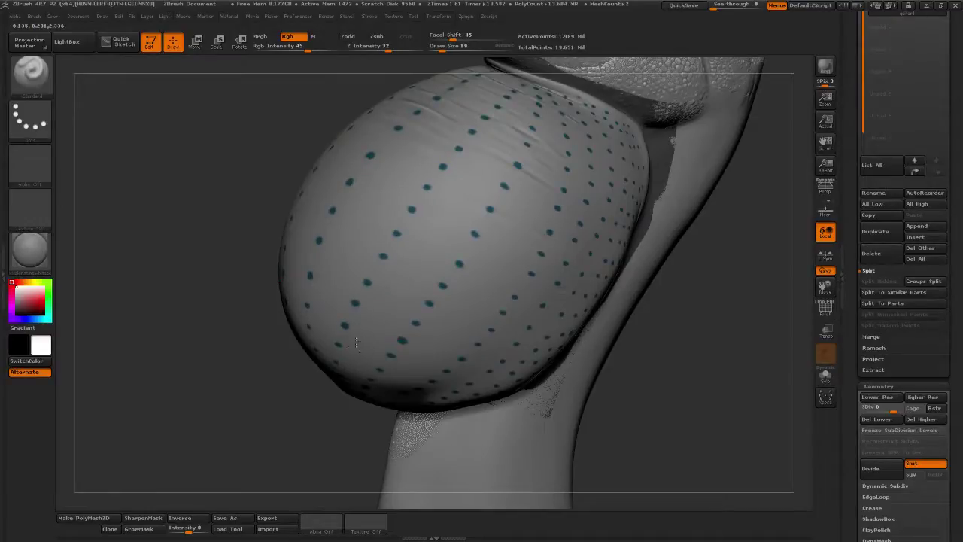
pyautogui.moveTo(688, 333); pyautogui.dragTo(445, 350)
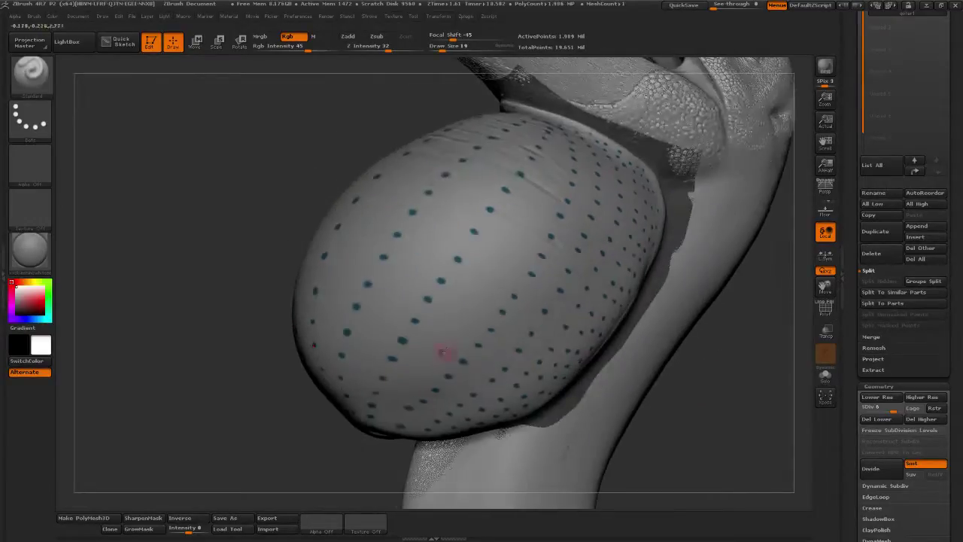
pyautogui.moveTo(700, 369)
pyautogui.mouseDown()
pyautogui.moveTo(745, 396)
pyautogui.moveTo(720, 330)
pyautogui.moveTo(721, 357)
pyautogui.moveTo(696, 331)
pyautogui.mouseUp()
pyautogui.keyDown('shift'); pyautogui.moveTo(696, 331); pyautogui.dragTo(681, 348); pyautogui.keyUp('shift')
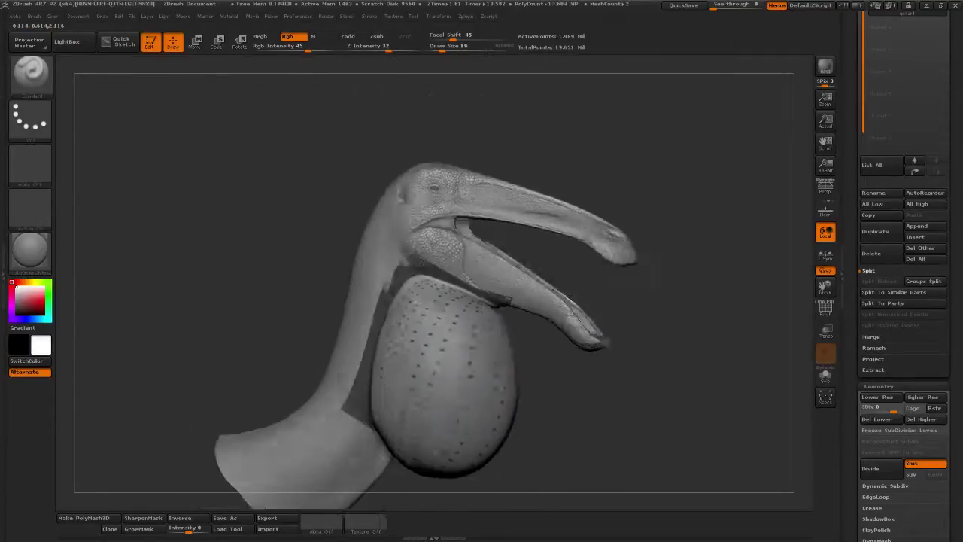
pyautogui.moveTo(677, 376)
pyautogui.keyDown('alt'); pyautogui.mouseDown()
pyautogui.moveTo(690, 394)
pyautogui.moveTo(700, 278)
pyautogui.mouseUp(); pyautogui.keyUp('alt')
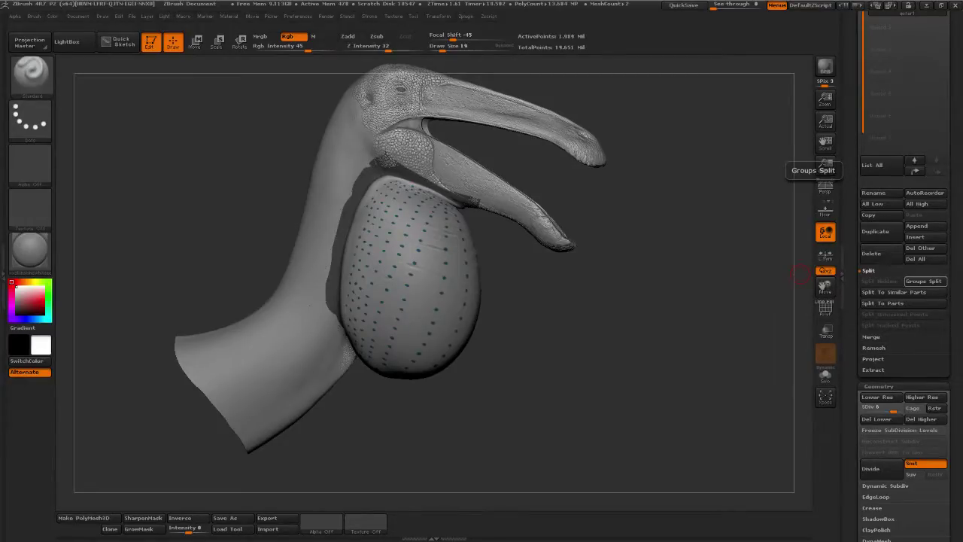
# Switch to the browser with frigate-bird-face.jpg, maximize its window and enlarge the photo around the red throat pouch
pyautogui.moveTo(470, 85); pyautogui.dragTo(441, 86)
pyautogui.click(584, 85)
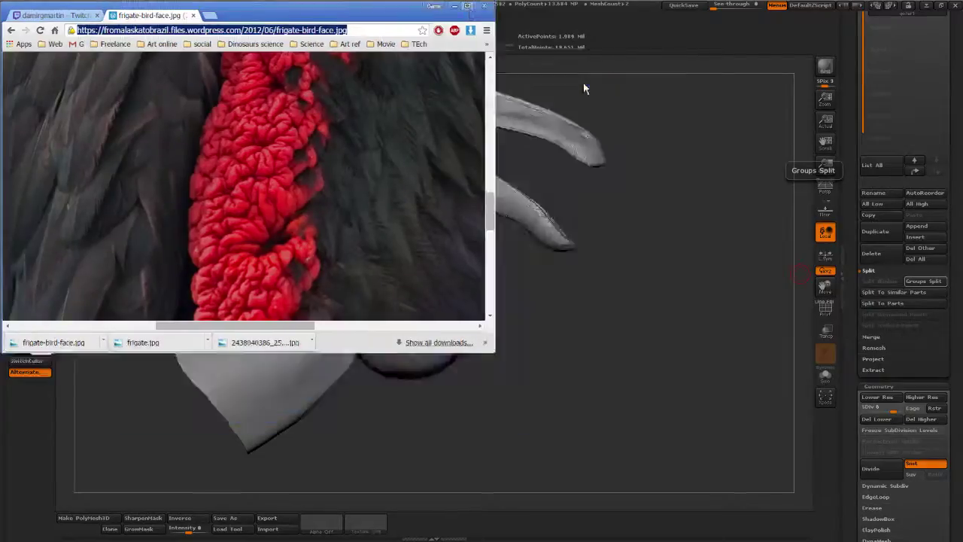
pyautogui.press('super+Up')
pyautogui.click(249, 137)
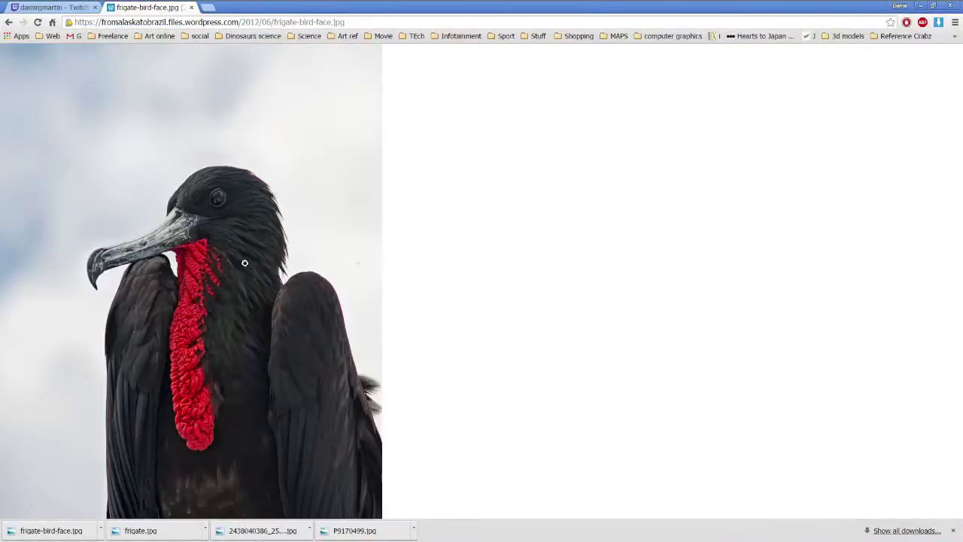
pyautogui.click(182, 369)
pyautogui.scroll(6, 518, 367)
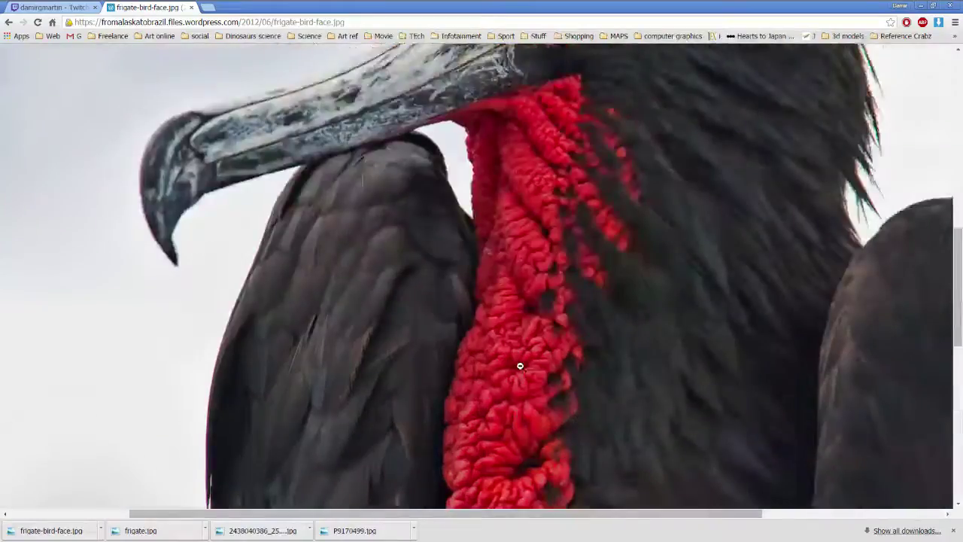
# Examine the wrinkled skin folds of the frigate bird's deflated red pouch from the beak down to its lower tip
pyautogui.scroll(-3, 523, 348)
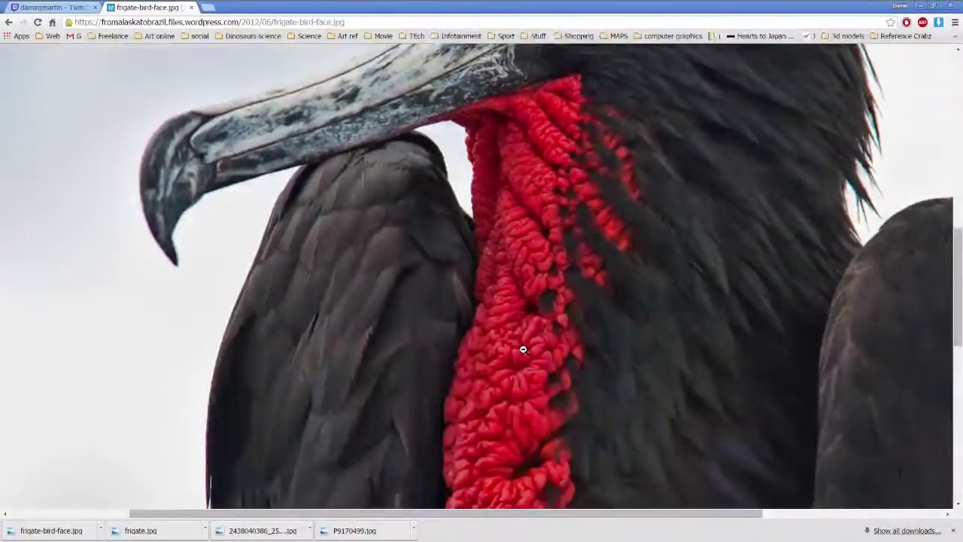
pyautogui.scroll(-1, 523, 349)
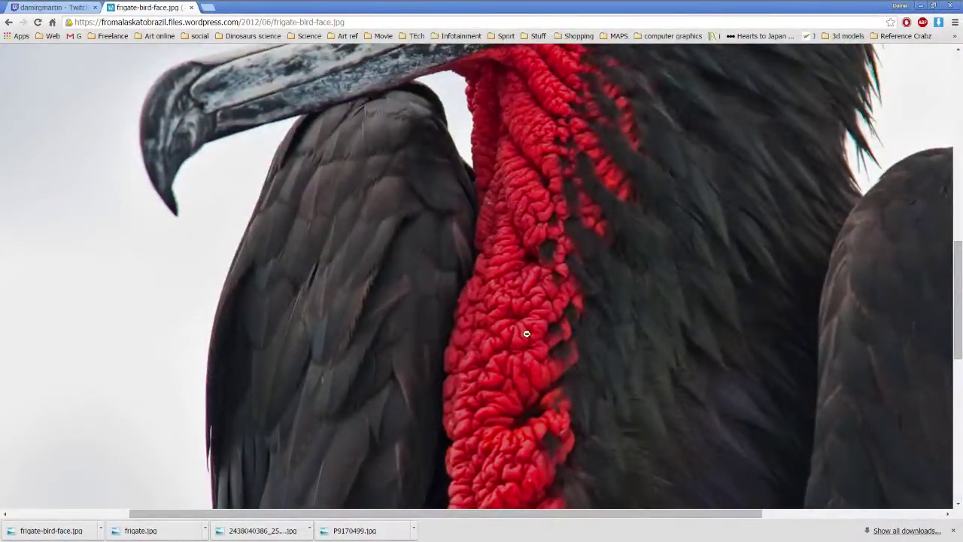
pyautogui.scroll(-5, 540, 308)
pyautogui.scroll(-4, 541, 305)
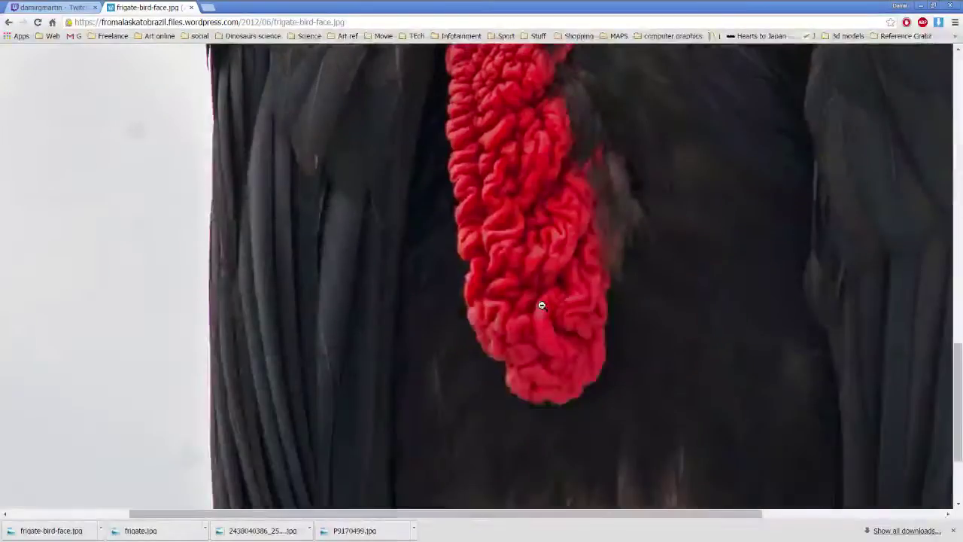
pyautogui.scroll(4, 542, 305)
pyautogui.scroll(1, 542, 305)
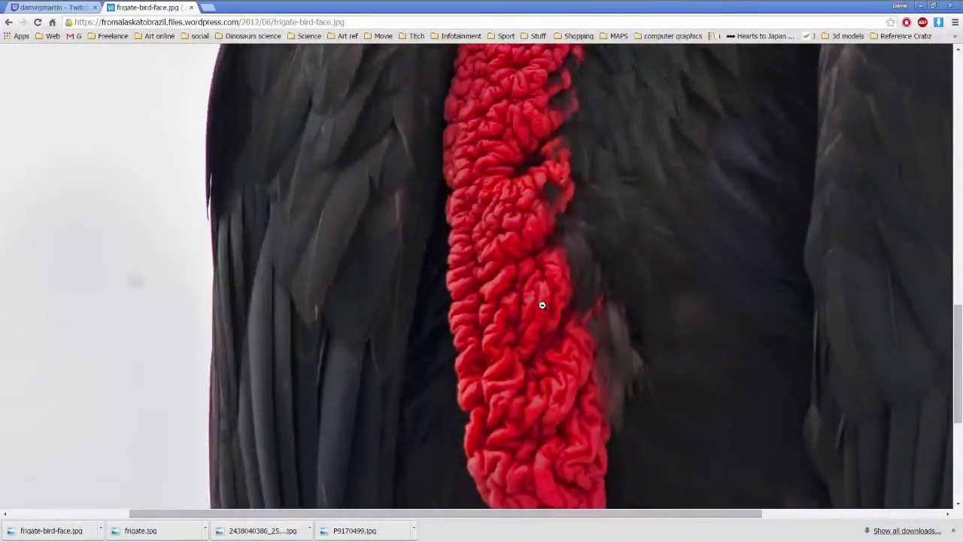
pyautogui.scroll(6, 542, 305)
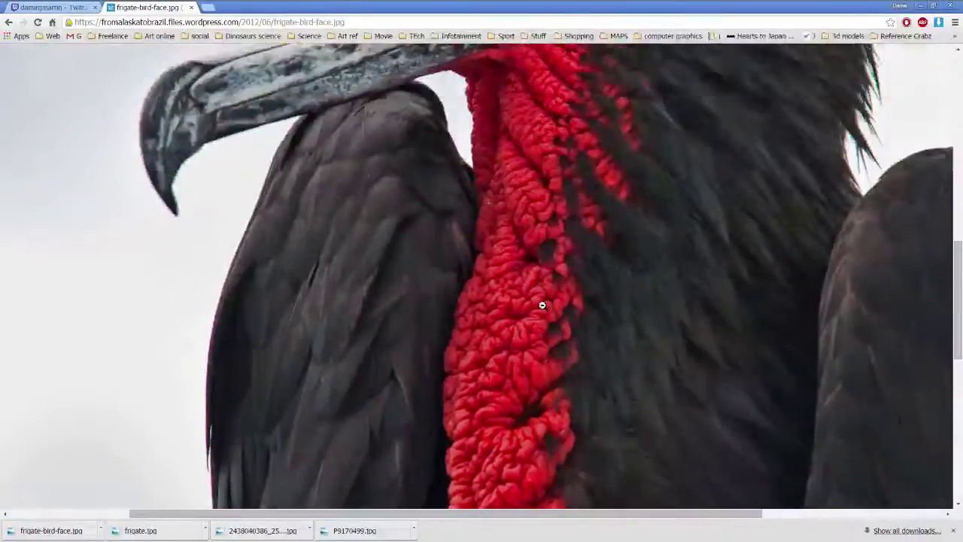
pyautogui.scroll(1, 542, 305)
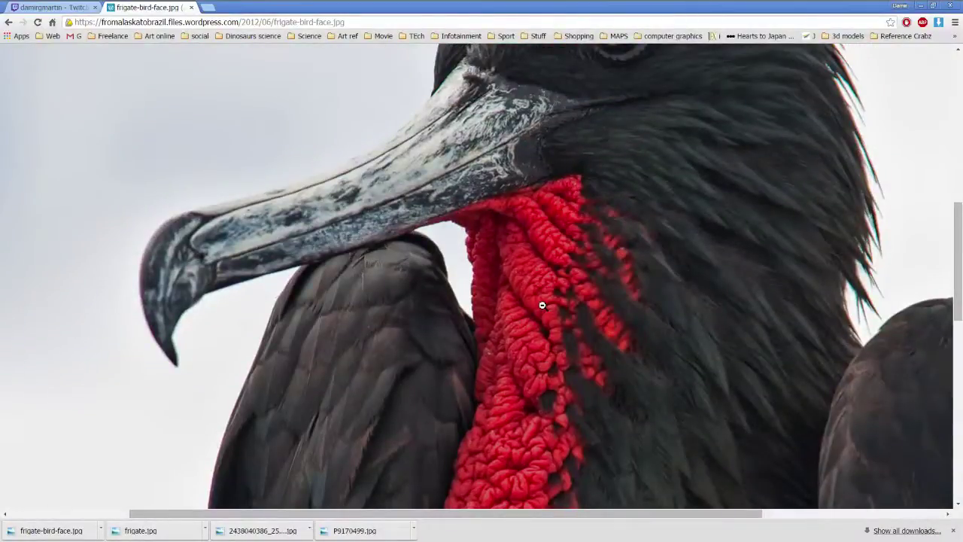
pyautogui.scroll(-10, 542, 305)
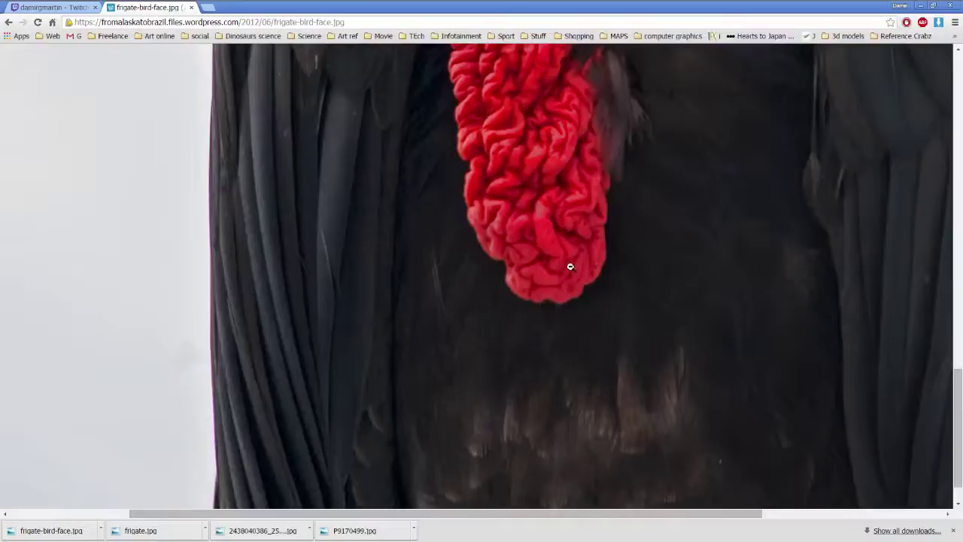
# Compare the red pouch's wrinkled folds along the feathered neck and beak base, and fit the whole bird photo in view
pyautogui.scroll(2, 570, 267)
pyautogui.scroll(2, 571, 267)
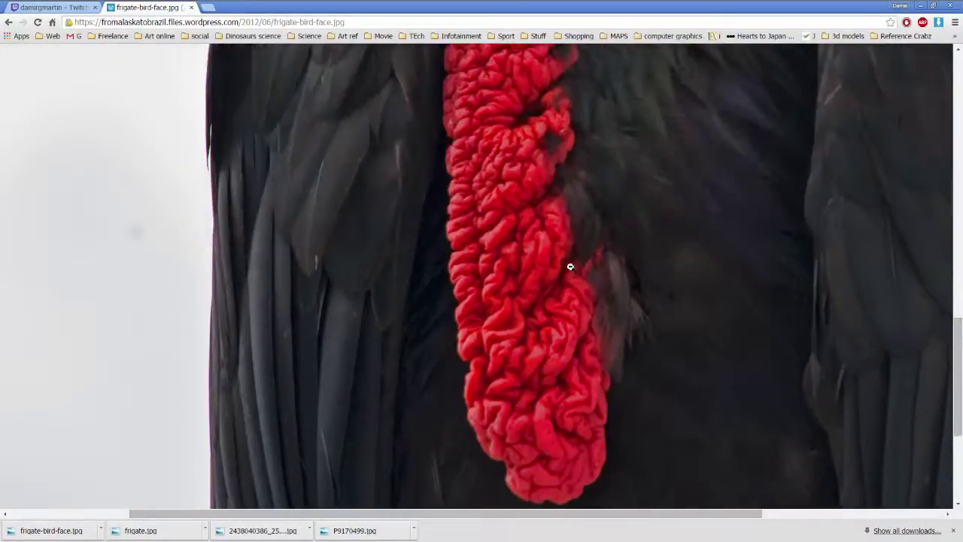
pyautogui.scroll(8, 571, 267)
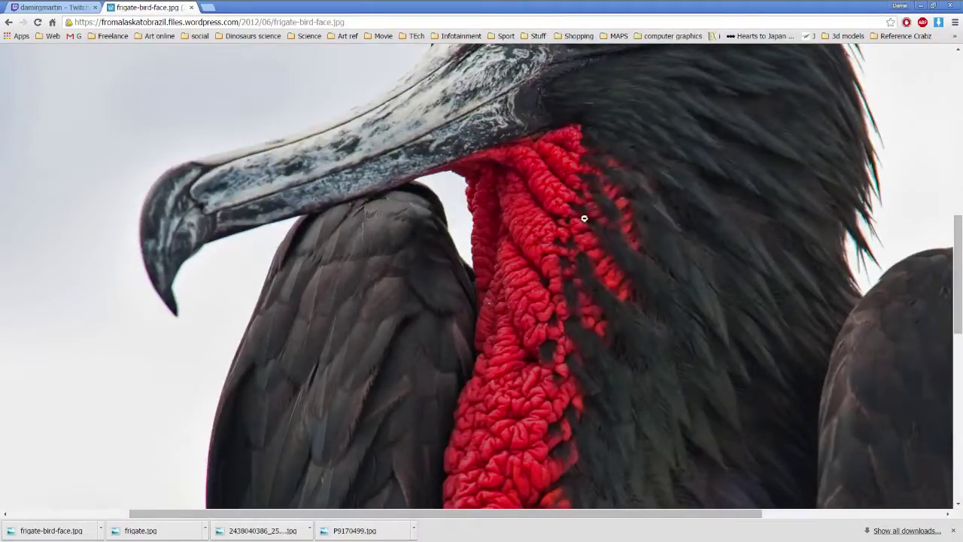
pyautogui.scroll(-2, 555, 422)
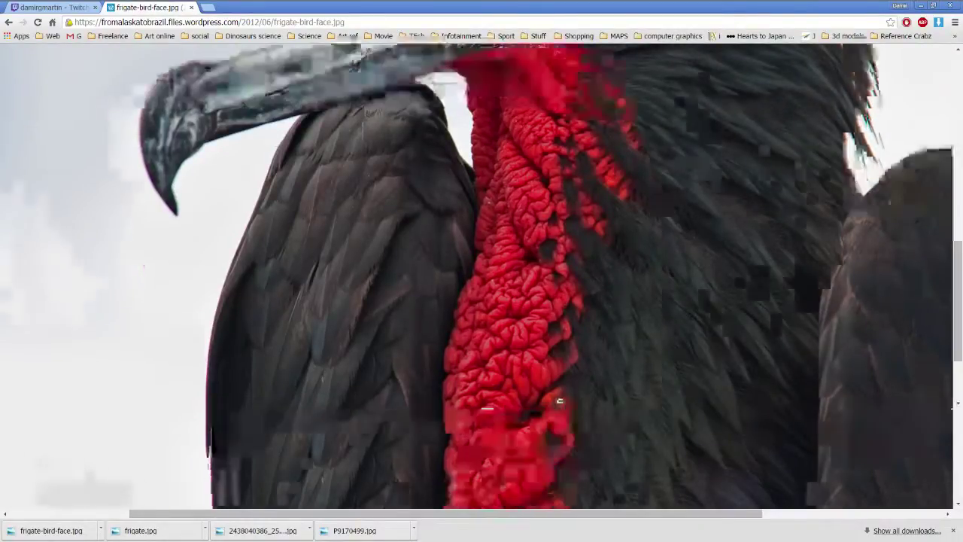
pyautogui.scroll(4, 556, 331)
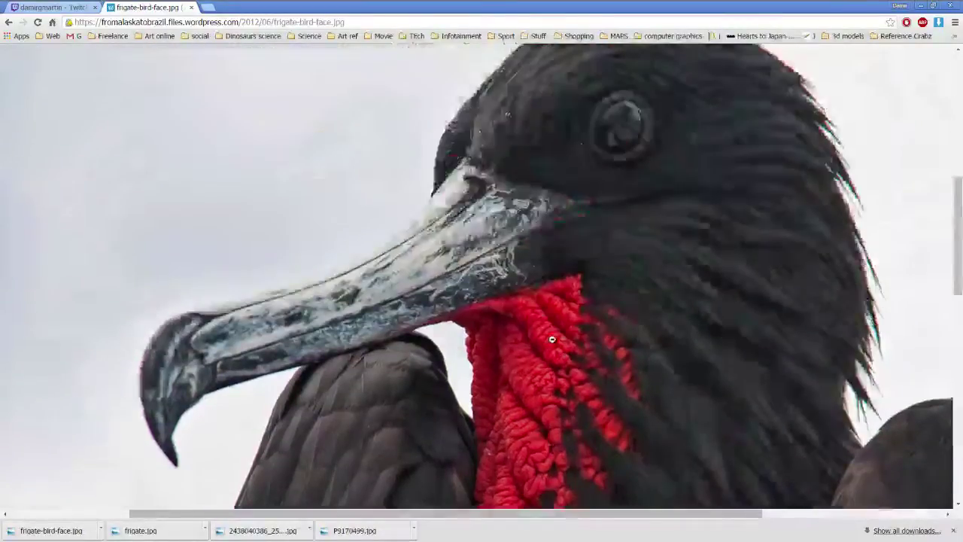
pyautogui.scroll(-1, 607, 370)
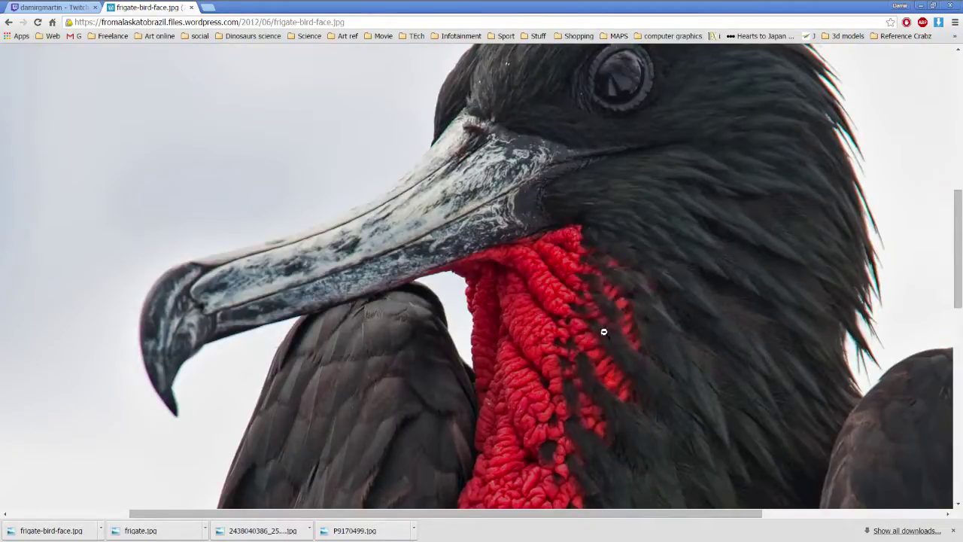
pyautogui.scroll(-4, 605, 331)
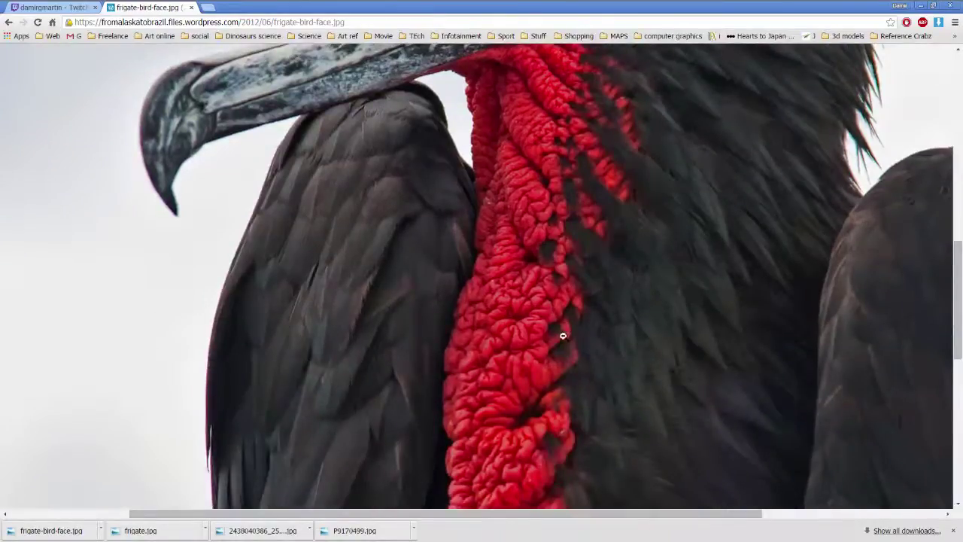
pyautogui.scroll(4, 572, 335)
pyautogui.scroll(1, 572, 250)
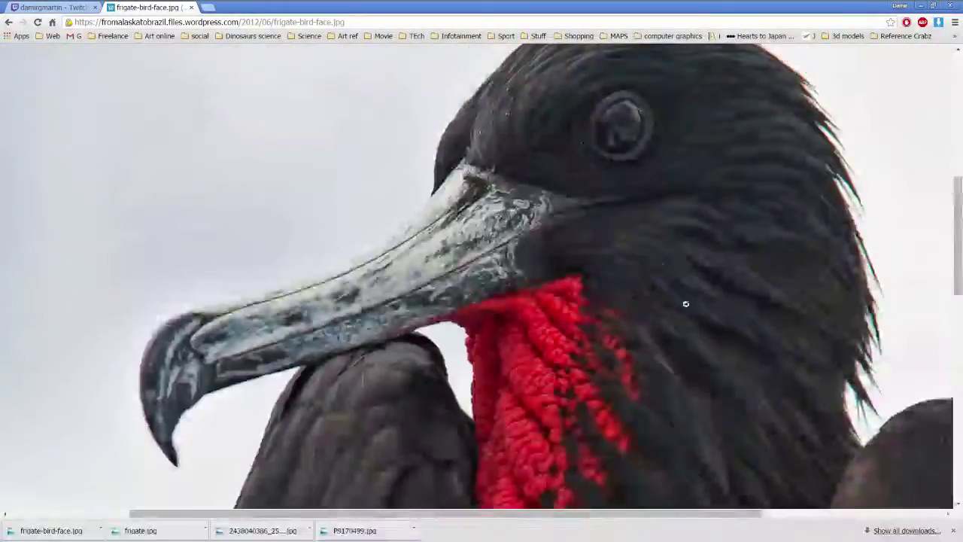
pyautogui.click(614, 289)
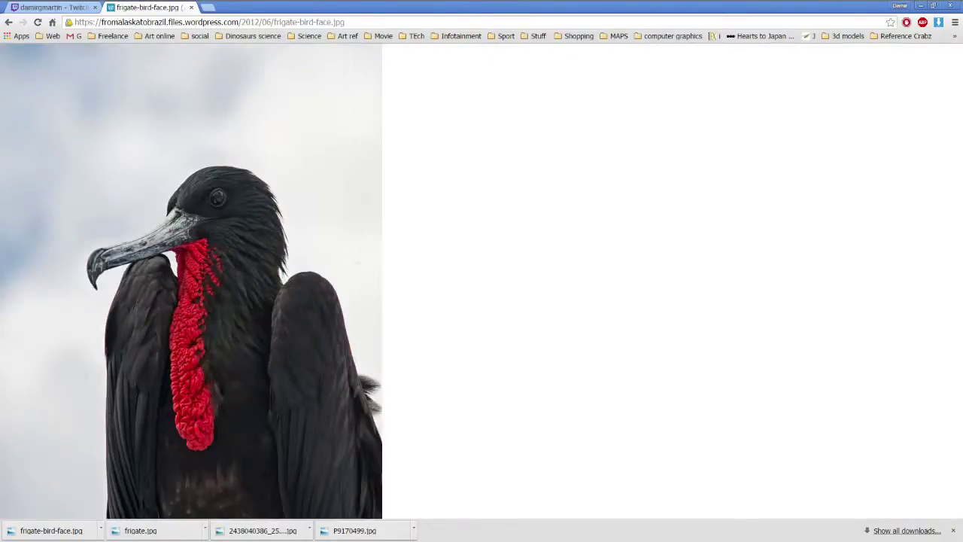
# Return to ZBrush and paint out one lengthwise row of teal dots on the pouch's side with white at draw size 30
pyautogui.hotkey('alt', 'Tab')
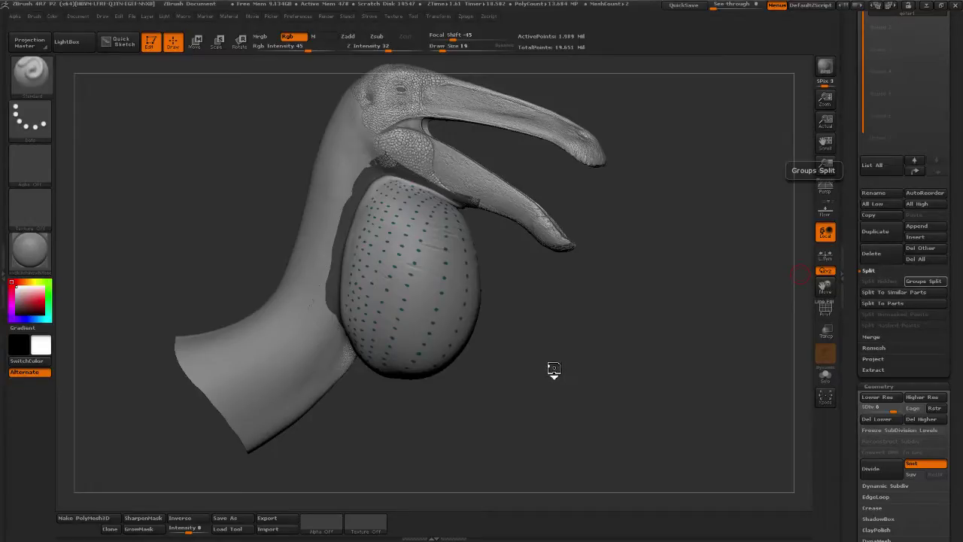
pyautogui.moveTo(562, 368)
pyautogui.mouseDown()
pyautogui.moveTo(454, 369)
pyautogui.moveTo(560, 369)
pyautogui.moveTo(553, 359)
pyautogui.moveTo(595, 386)
pyautogui.moveTo(589, 354)
pyautogui.moveTo(592, 377)
pyautogui.moveTo(557, 376)
pyautogui.mouseUp()
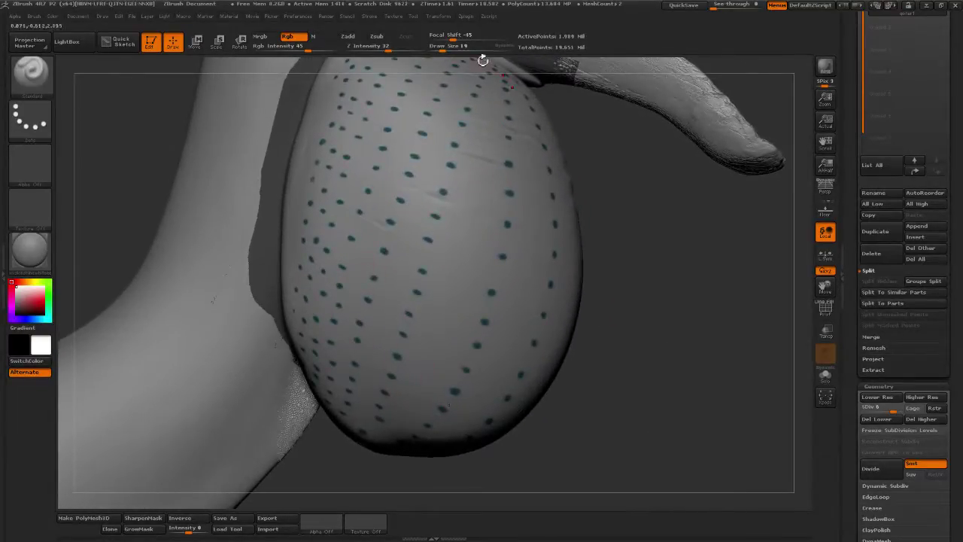
pyautogui.moveTo(446, 48); pyautogui.dragTo(447, 48)
pyautogui.keyDown('alt'); pyautogui.moveTo(607, 157); pyautogui.dragTo(591, 183); pyautogui.keyUp('alt')
pyautogui.moveTo(398, 326); pyautogui.dragTo(400, 316)
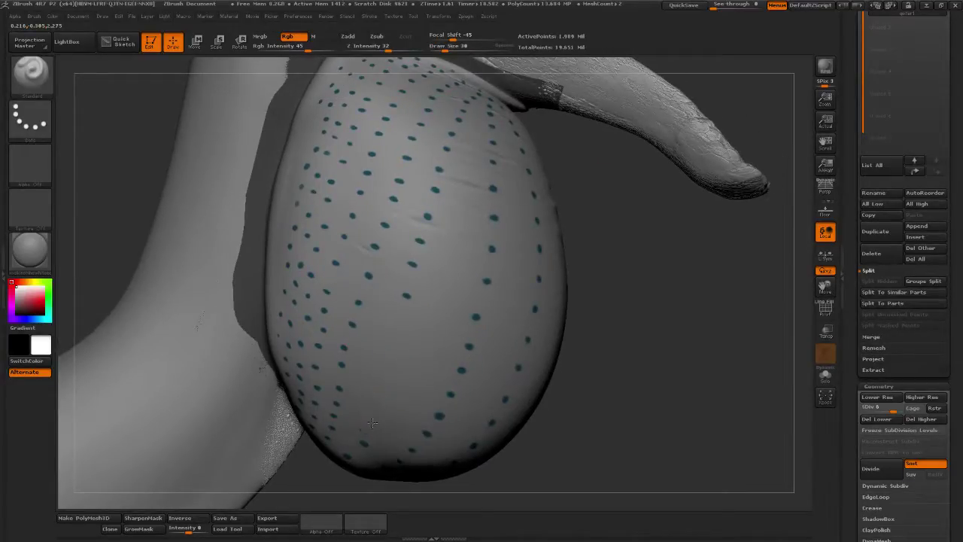
pyautogui.moveTo(400, 351); pyautogui.dragTo(427, 255)
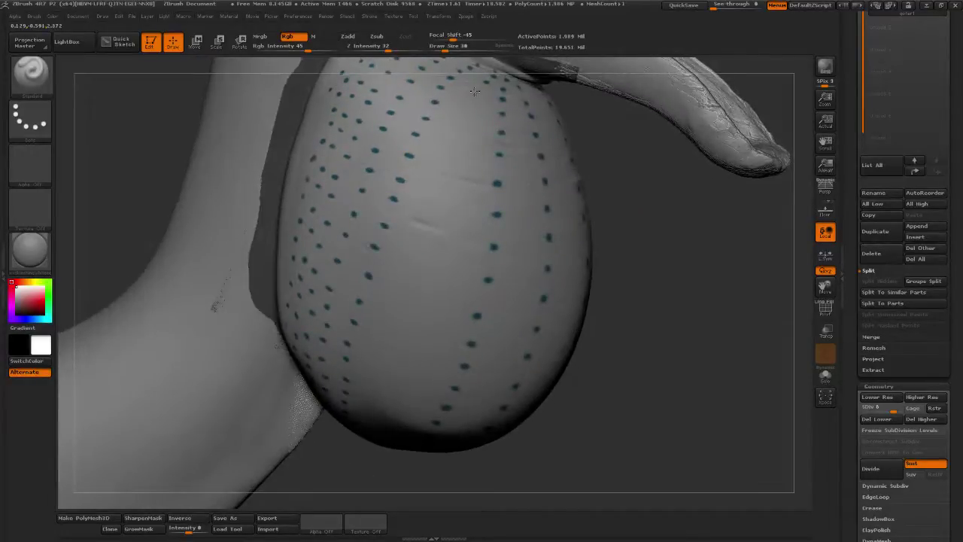
# Paint out a few crowded dots in the rows near the pouch's neck-side edge with white
pyautogui.moveTo(658, 271); pyautogui.dragTo(680, 256)
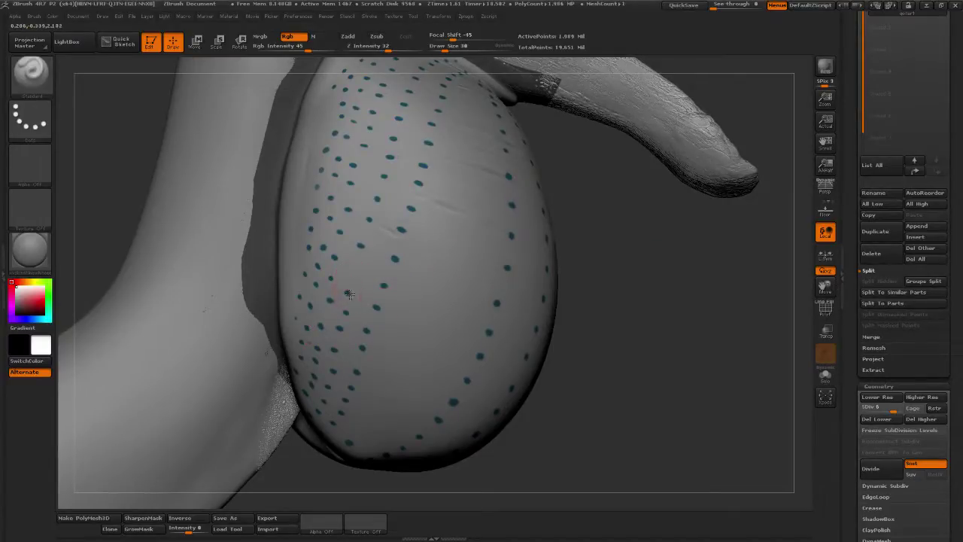
pyautogui.moveTo(688, 274); pyautogui.dragTo(652, 281)
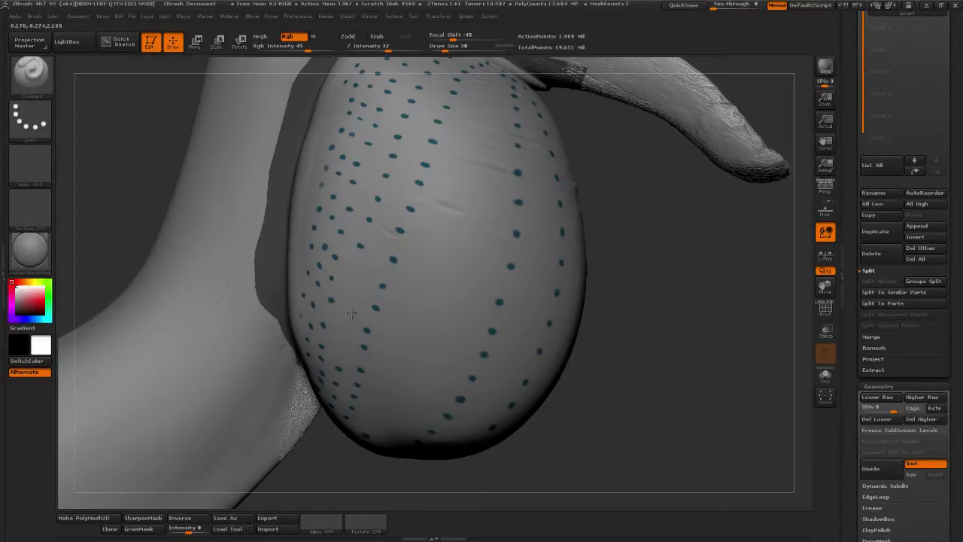
pyautogui.moveTo(713, 271); pyautogui.dragTo(458, 82)
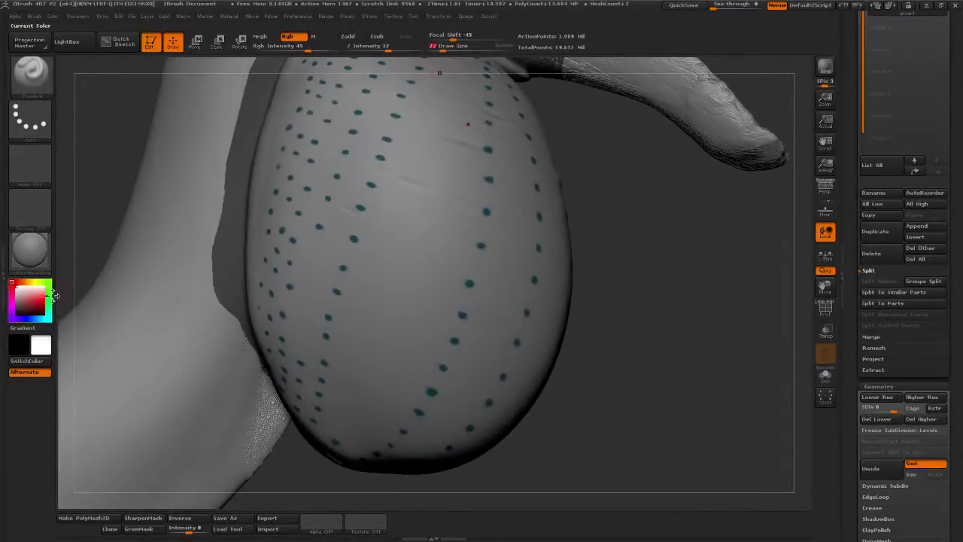
# Sample the dots' teal, reduce the draw size to 7 and draw a thin guide line lengthwise through the cleared band
pyautogui.press('c')
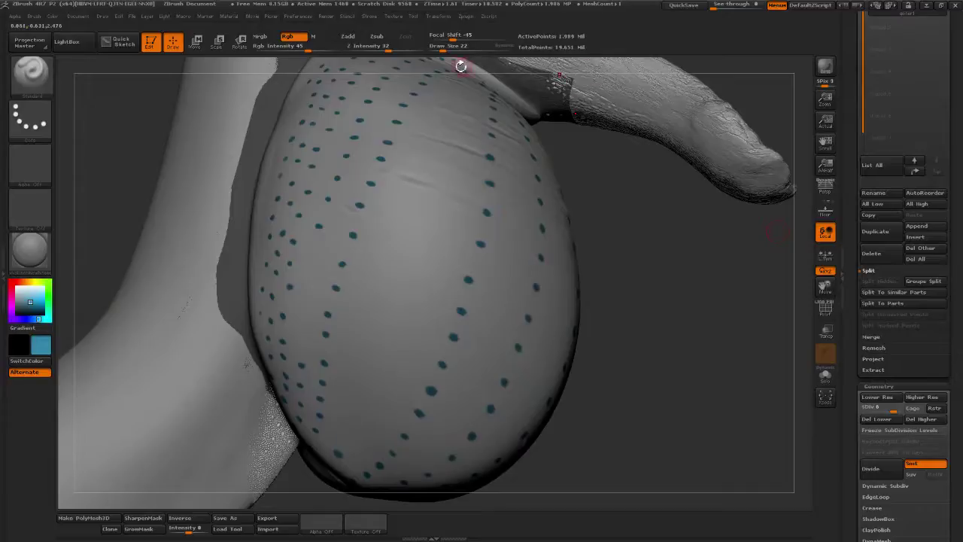
pyautogui.moveTo(446, 49); pyautogui.dragTo(440, 50)
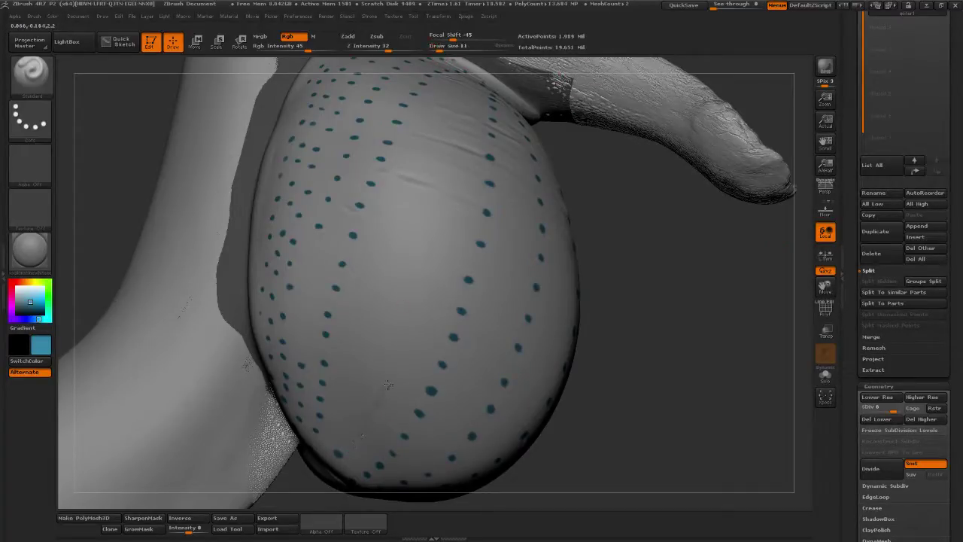
pyautogui.moveTo(660, 316); pyautogui.dragTo(635, 231)
pyautogui.keyDown('alt'); pyautogui.moveTo(290, 196); pyautogui.dragTo(228, 153); pyautogui.keyUp('alt')
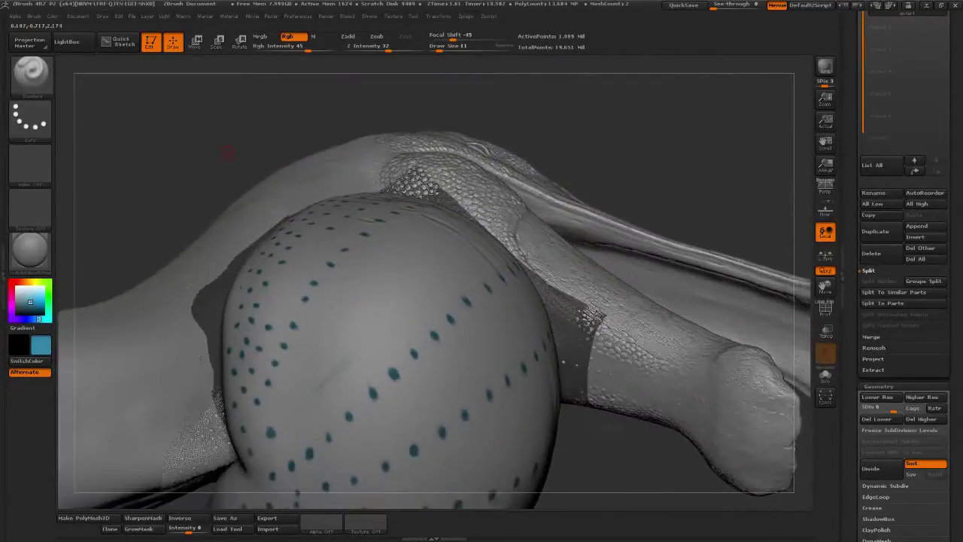
pyautogui.click(437, 50)
pyautogui.moveTo(620, 170); pyautogui.dragTo(591, 252)
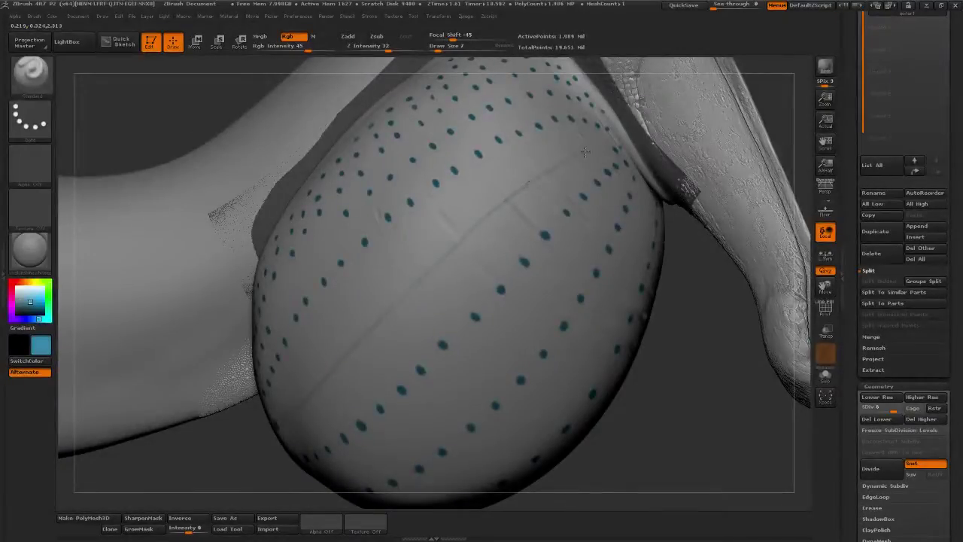
# Paint out the adjacent row of dots on the neck side of the guide line with white at draw size 20
pyautogui.moveTo(674, 384); pyautogui.dragTo(551, 385)
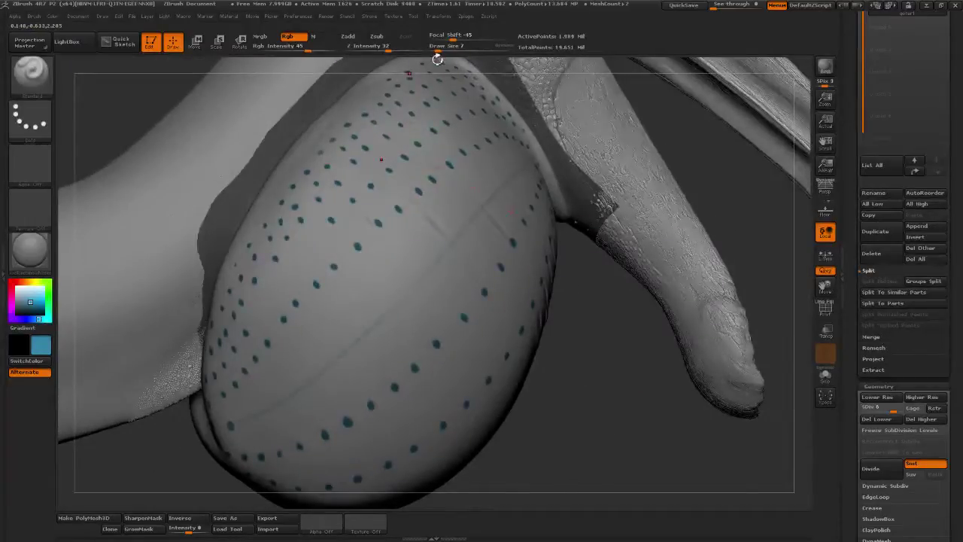
pyautogui.moveTo(438, 51); pyautogui.dragTo(444, 52)
pyautogui.moveTo(35, 307)
pyautogui.mouseDown()
pyautogui.moveTo(231, 317)
pyautogui.moveTo(286, 336)
pyautogui.mouseUp()
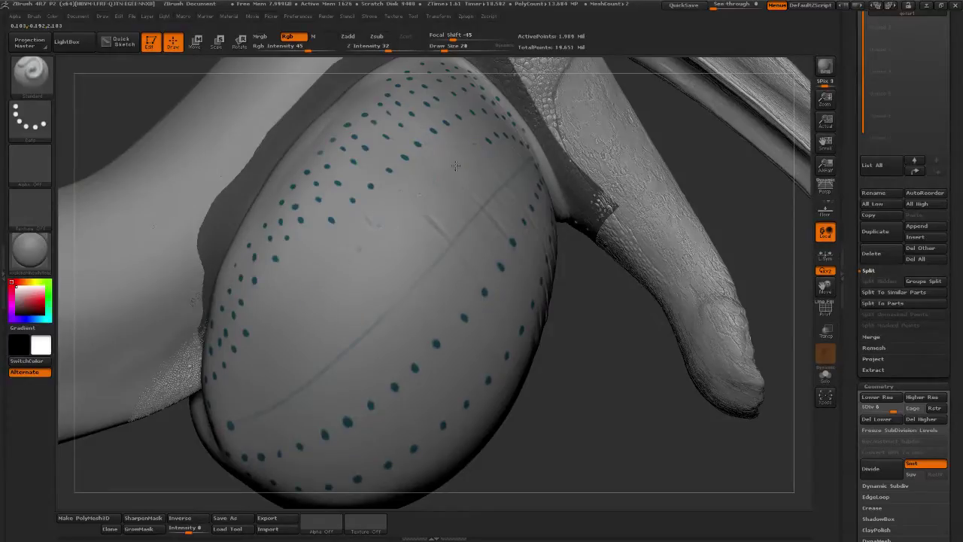
pyautogui.click(485, 144)
pyautogui.moveTo(516, 253); pyautogui.dragTo(466, 173, button='right')
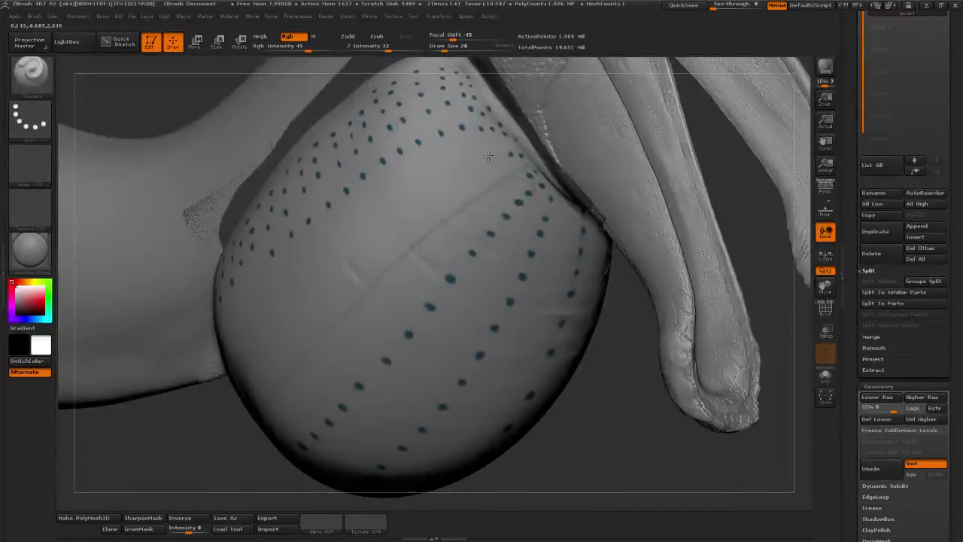
pyautogui.moveTo(595, 379); pyautogui.dragTo(626, 364)
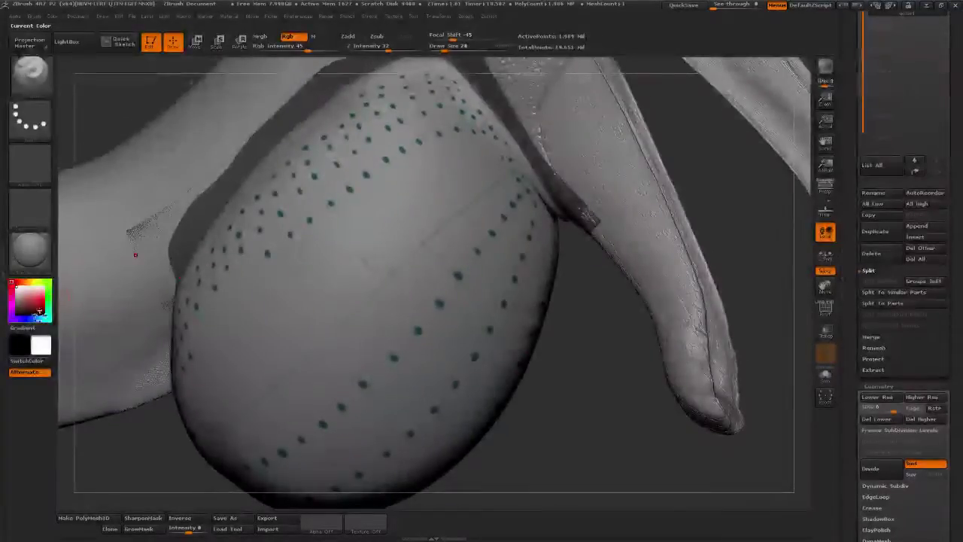
# Draw a second teal guide line at draw size 7 beside the first, undoing the initial stroke and redrawing it up to the jaw
pyautogui.press('c')
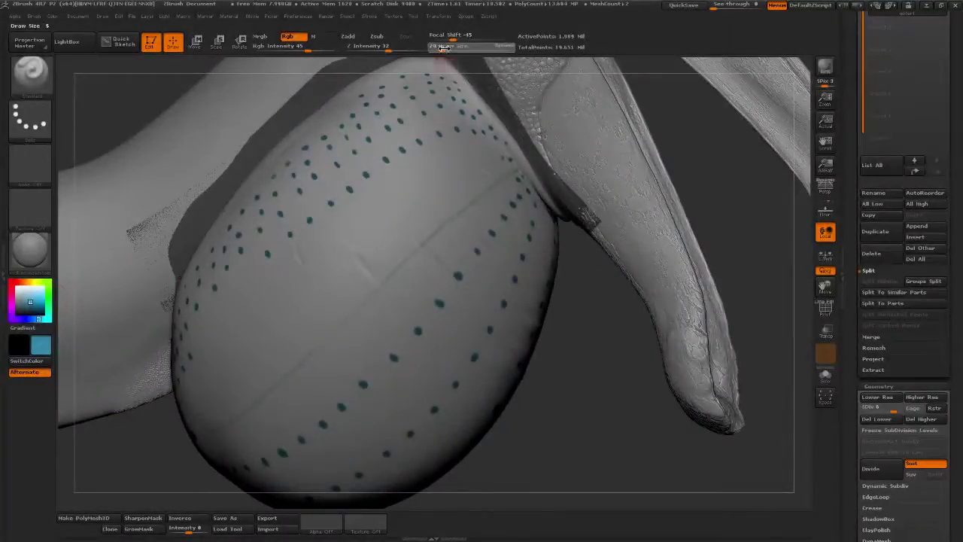
pyautogui.moveTo(444, 48); pyautogui.dragTo(439, 48)
pyautogui.moveTo(584, 384)
pyautogui.mouseDown()
pyautogui.moveTo(579, 403)
pyautogui.moveTo(223, 396)
pyautogui.mouseUp()
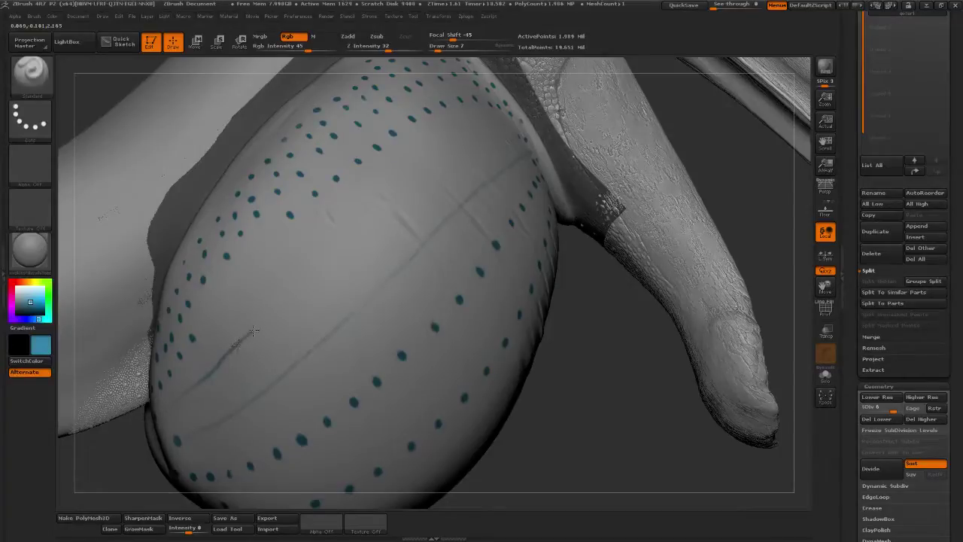
pyautogui.moveTo(254, 331); pyautogui.dragTo(372, 224)
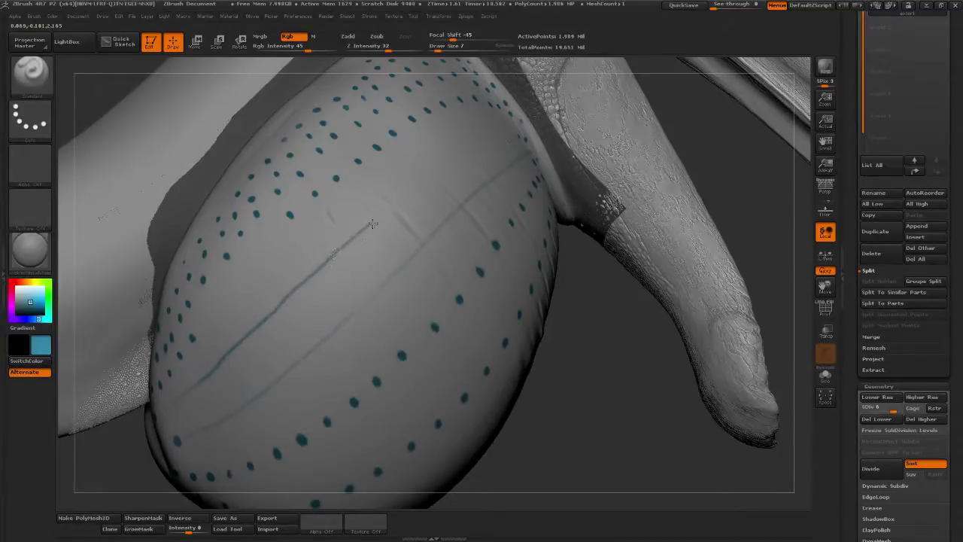
pyautogui.moveTo(655, 361); pyautogui.dragTo(667, 331)
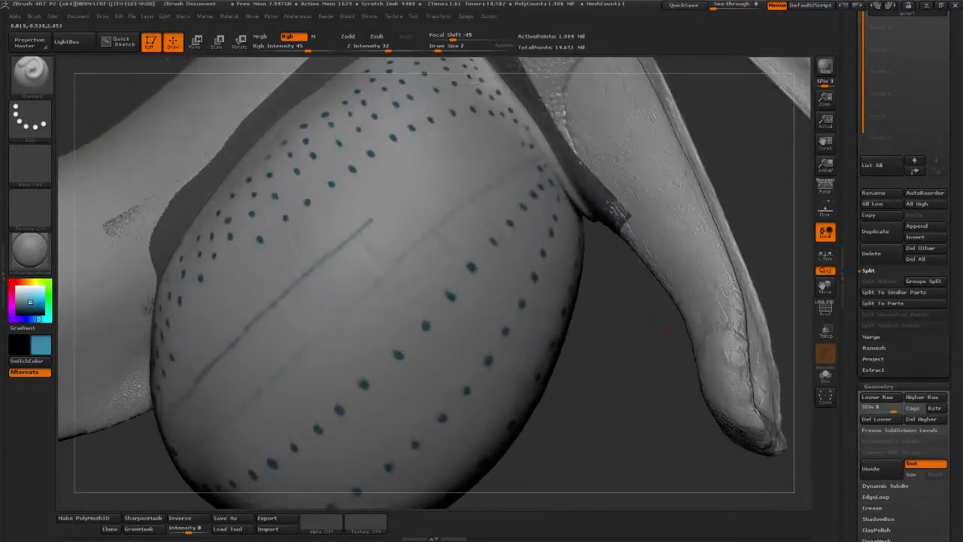
pyautogui.hotkey('ctrl', 'z')
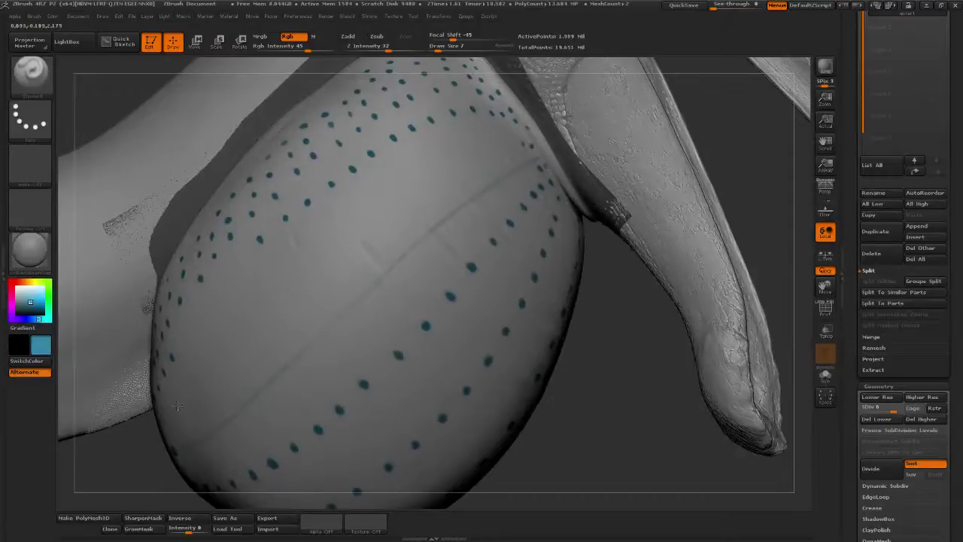
pyautogui.hotkey('ctrl', 'shift', 'z')
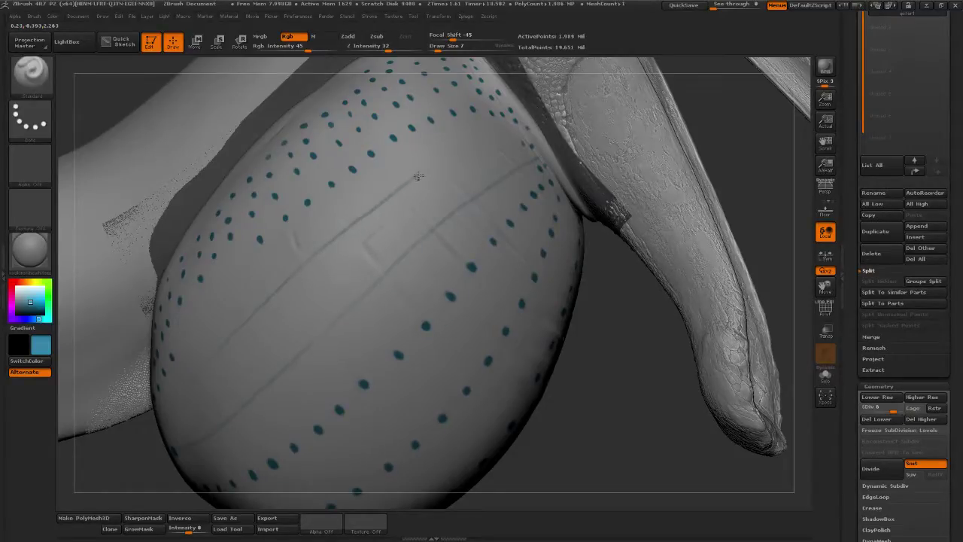
pyautogui.moveTo(787, 354); pyautogui.dragTo(736, 375)
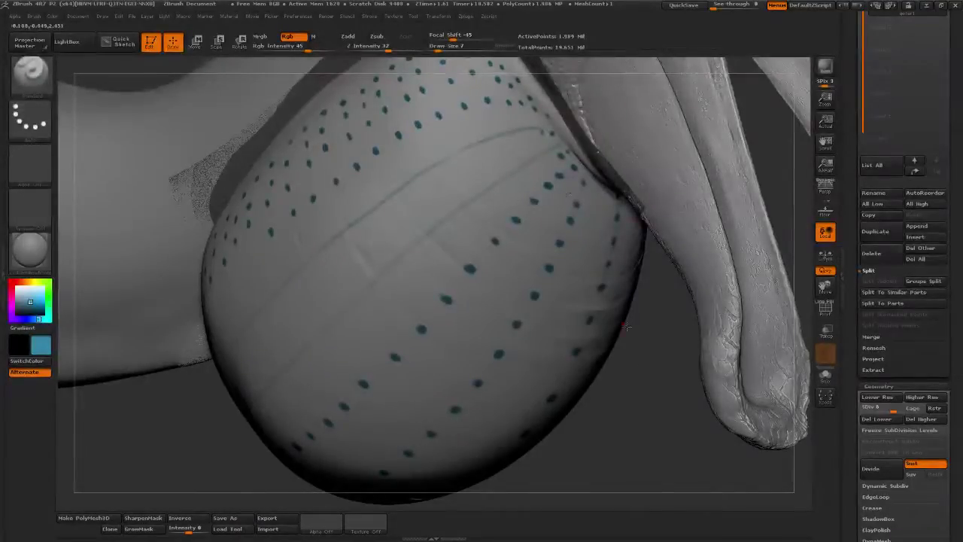
pyautogui.moveTo(620, 430)
pyautogui.mouseDown()
pyautogui.moveTo(655, 416)
pyautogui.moveTo(612, 441)
pyautogui.moveTo(605, 435)
pyautogui.mouseUp()
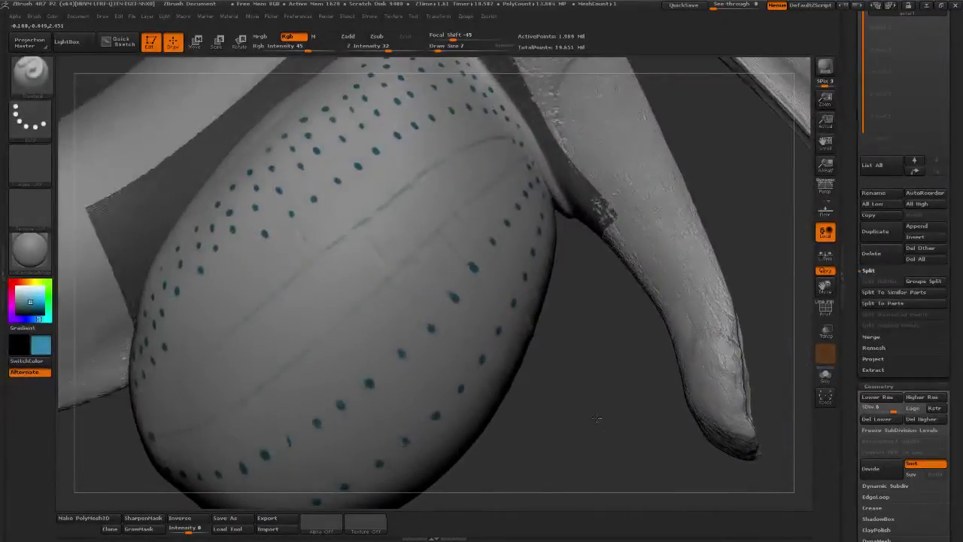
# Paint out a short middle stretch of the first guide line on the pouch with white at draw size 22
pyautogui.click(442, 49)
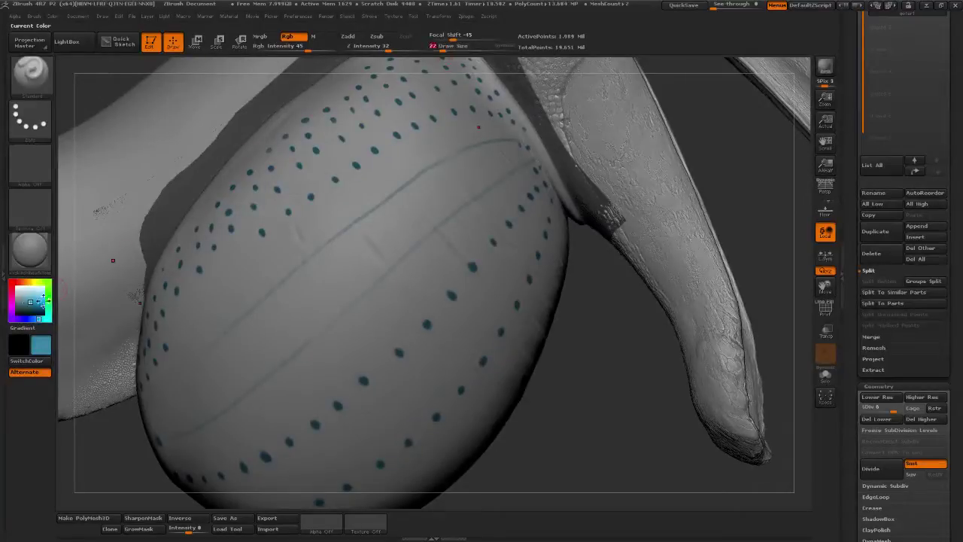
pyautogui.click(12, 281)
pyautogui.keyDown('shift'); pyautogui.moveTo(398, 196); pyautogui.dragTo(412, 188); pyautogui.keyUp('shift')
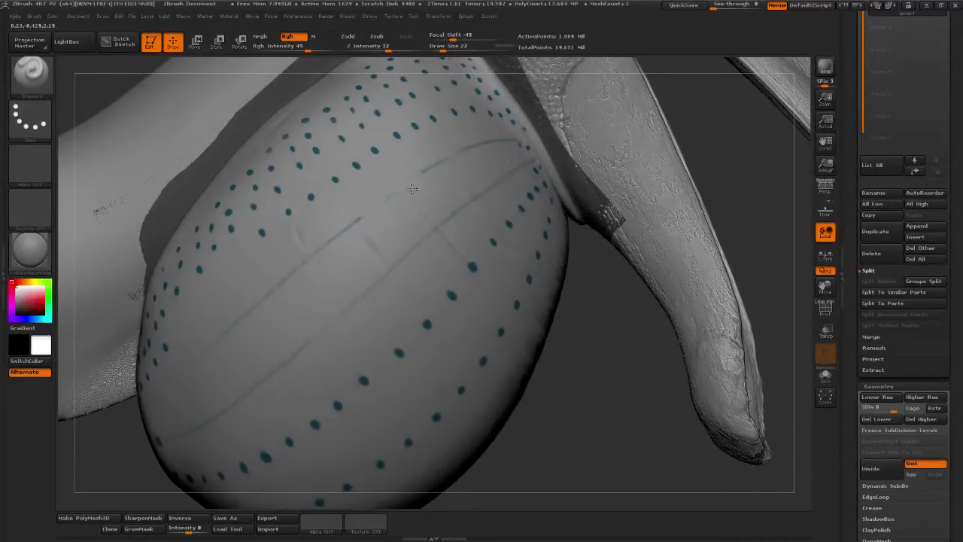
# Set the draw size to 10, sample a light blue and repaint the erased stretch so the guide line runs smoothly
pyautogui.click(449, 46)
pyautogui.write('18')
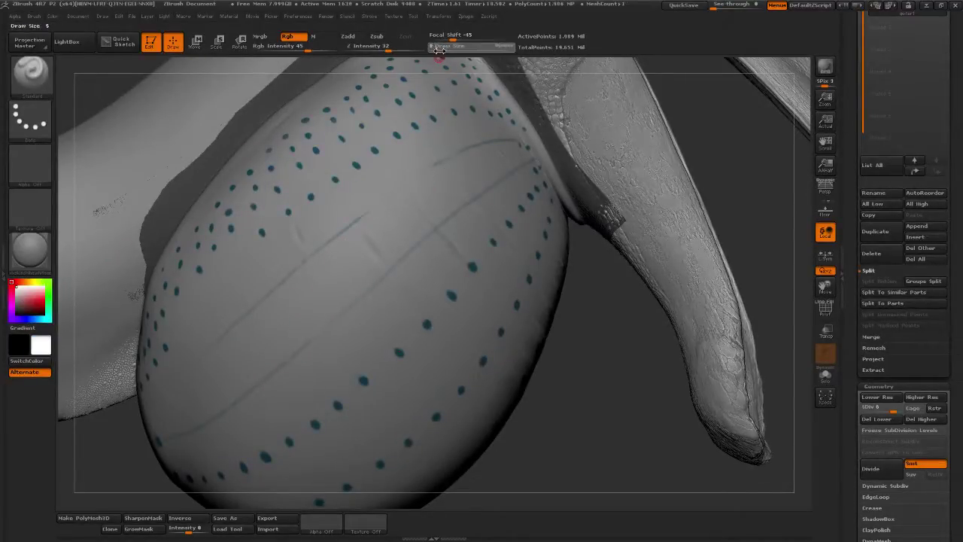
pyautogui.moveTo(42, 300); pyautogui.dragTo(201, 269)
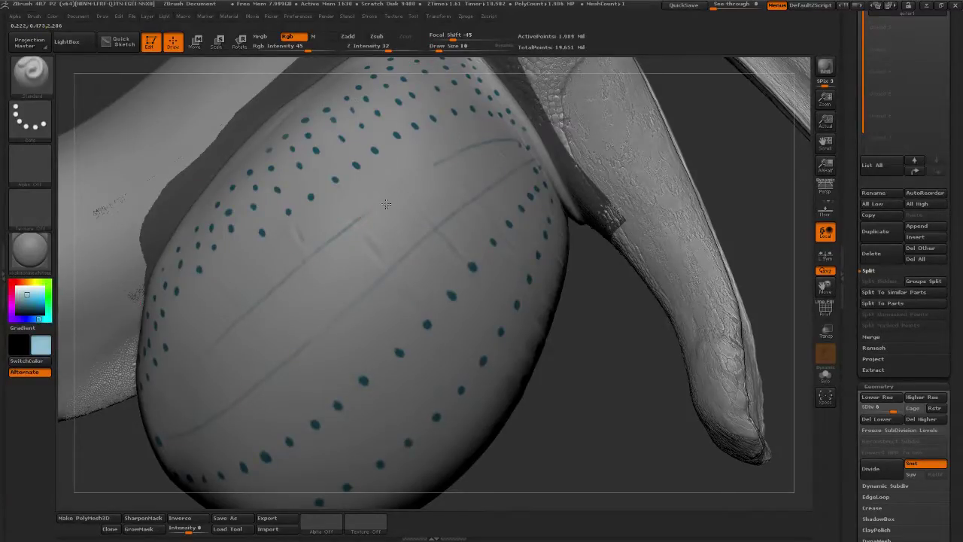
pyautogui.moveTo(591, 324)
pyautogui.mouseDown()
pyautogui.moveTo(607, 374)
pyautogui.moveTo(642, 413)
pyautogui.moveTo(715, 425)
pyautogui.moveTo(695, 398)
pyautogui.moveTo(716, 351)
pyautogui.moveTo(685, 420)
pyautogui.moveTo(683, 463)
pyautogui.mouseUp()
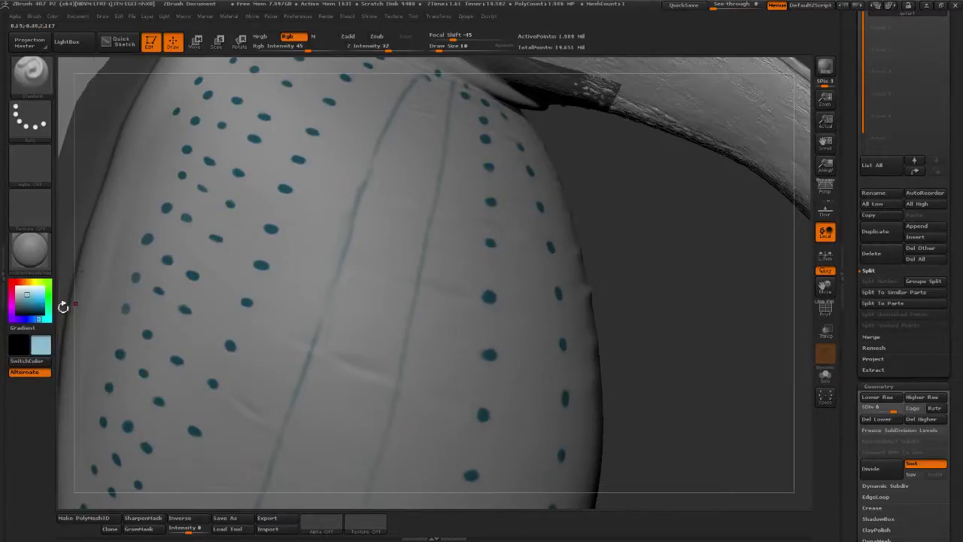
# Thin the thickened parts of the redrawn guide line with white at draw size 10
pyautogui.click(11, 283)
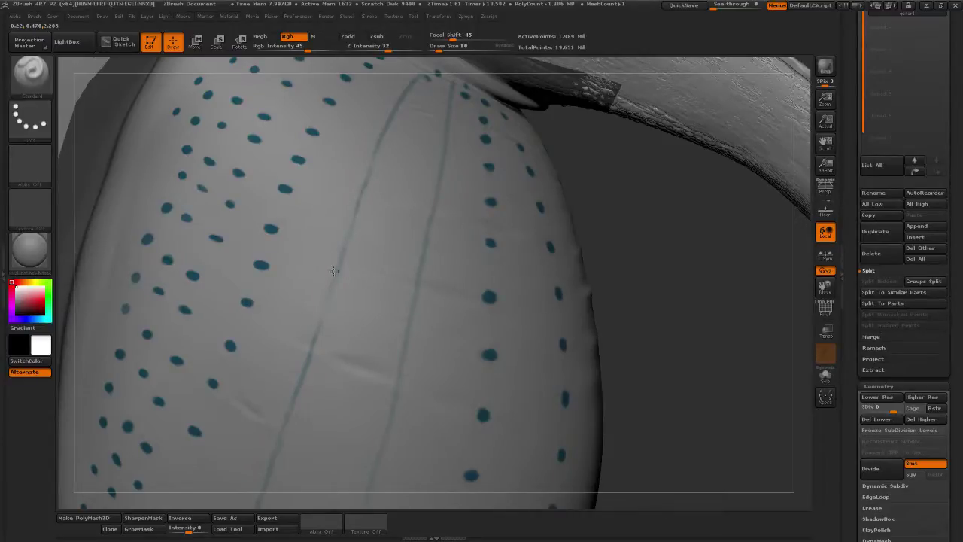
pyautogui.moveTo(599, 276)
pyautogui.keyDown('alt'); pyautogui.mouseDown()
pyautogui.moveTo(553, 316)
pyautogui.moveTo(623, 269)
pyautogui.moveTo(392, 248)
pyautogui.mouseUp(); pyautogui.keyUp('alt')
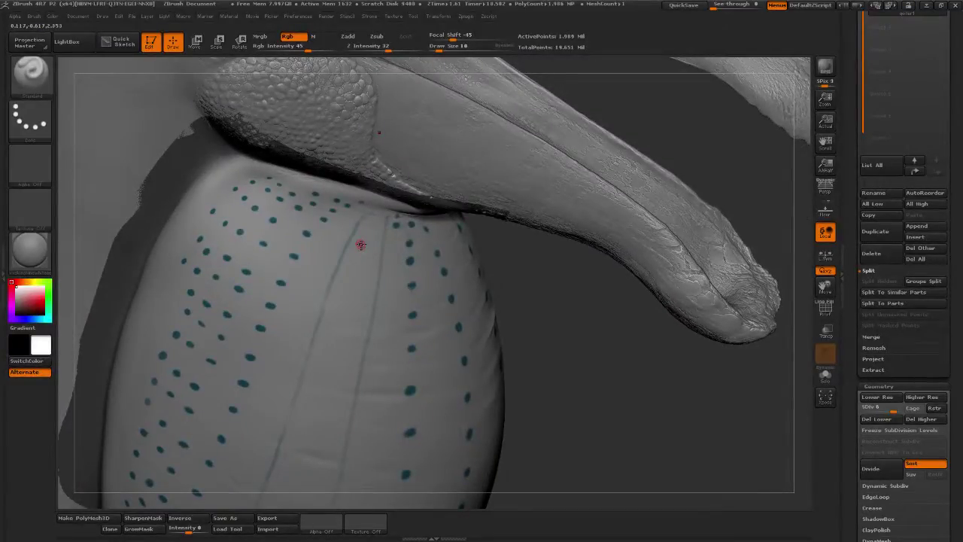
pyautogui.moveTo(587, 357); pyautogui.dragTo(648, 318)
pyautogui.moveTo(606, 350); pyautogui.dragTo(638, 329)
# Paint out the crowded dot at the jaw end of the second guide line with white at draw size 14
pyautogui.click(441, 49)
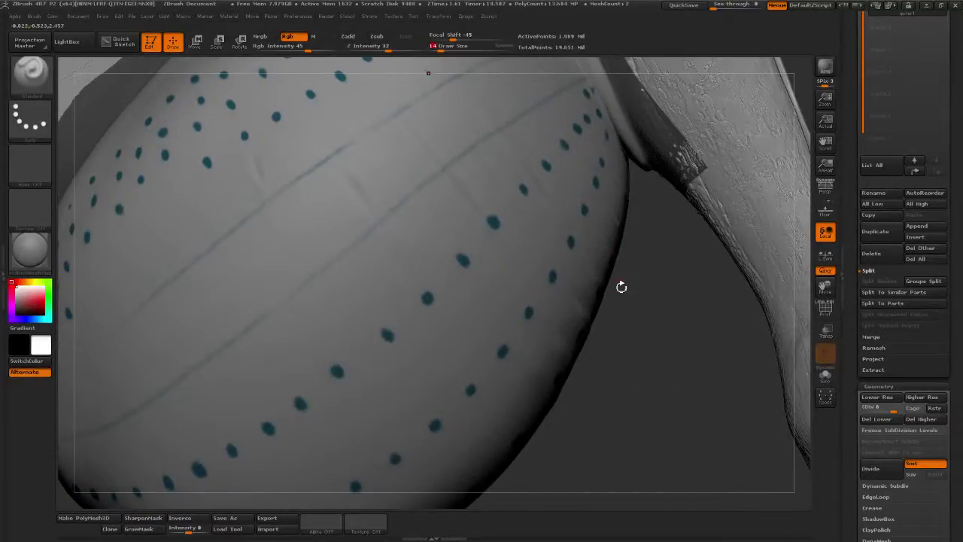
pyautogui.moveTo(625, 290)
pyautogui.mouseDown()
pyautogui.moveTo(632, 370)
pyautogui.moveTo(688, 345)
pyautogui.mouseUp()
pyautogui.moveTo(757, 380); pyautogui.dragTo(647, 391)
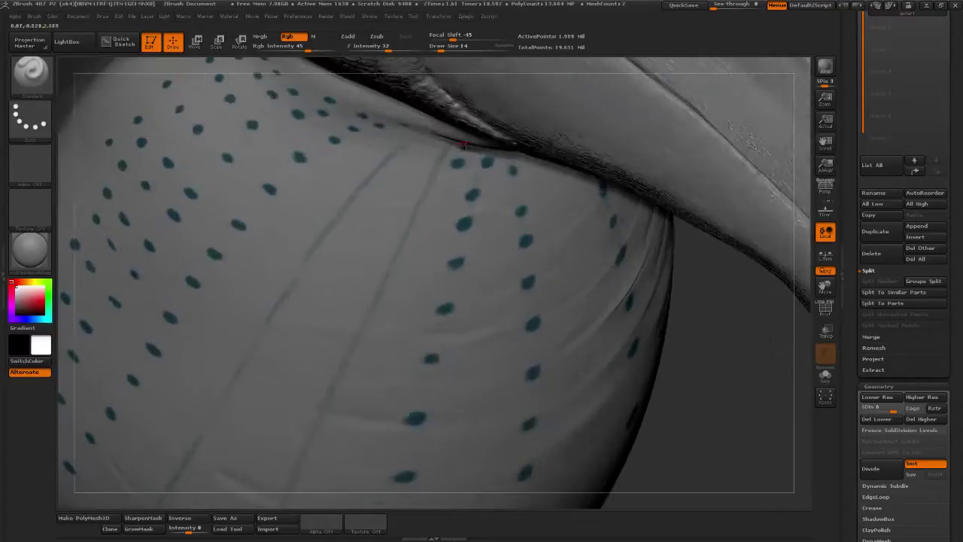
# Set the draw size to 8, sample the dots' teal and paint the first dots along both guide lines near the jaw
pyautogui.click(437, 49)
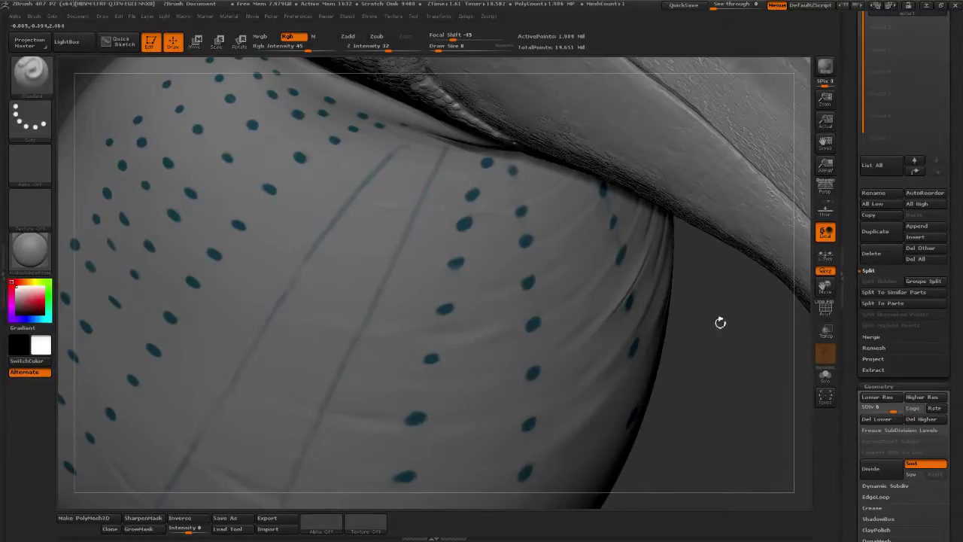
pyautogui.moveTo(720, 323); pyautogui.dragTo(401, 198)
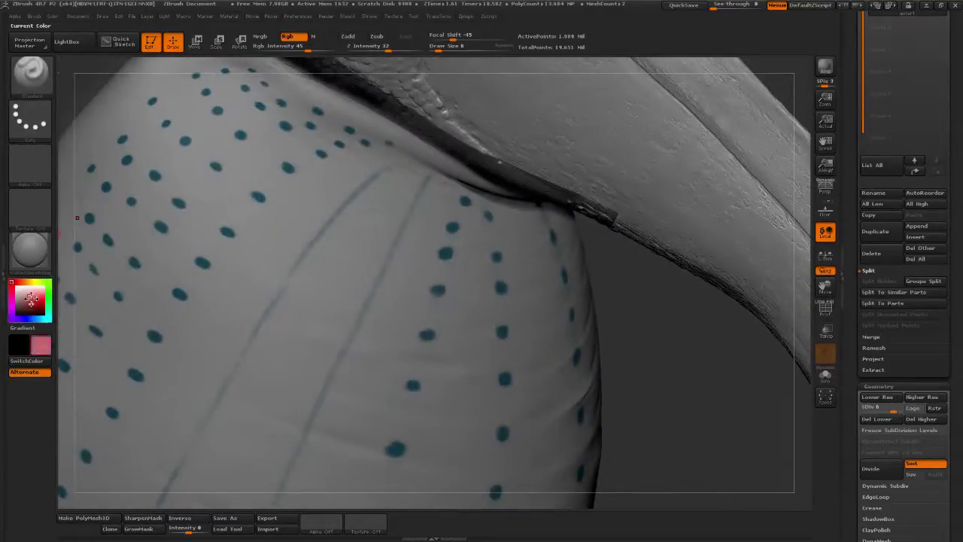
pyautogui.press('c')
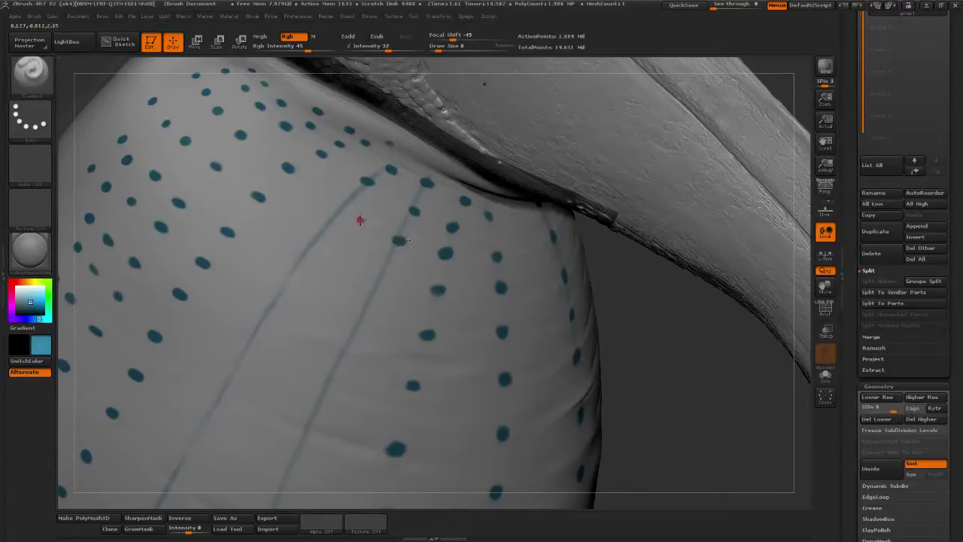
pyautogui.click(340, 209)
pyautogui.keyDown('alt'); pyautogui.moveTo(660, 343); pyautogui.dragTo(664, 242); pyautogui.keyUp('alt')
pyautogui.moveTo(645, 286)
pyautogui.mouseDown()
pyautogui.moveTo(682, 284)
pyautogui.moveTo(339, 186)
pyautogui.mouseUp()
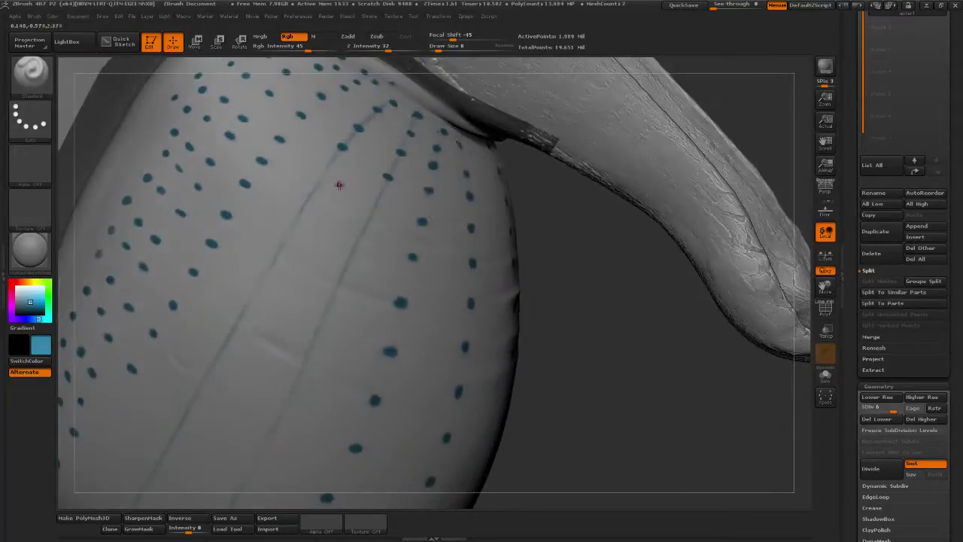
# Paint evenly spaced teal dots down the upper part of both guide lines as far as the skin folds
pyautogui.moveTo(640, 293)
pyautogui.mouseDown()
pyautogui.moveTo(595, 294)
pyautogui.moveTo(621, 301)
pyautogui.mouseUp()
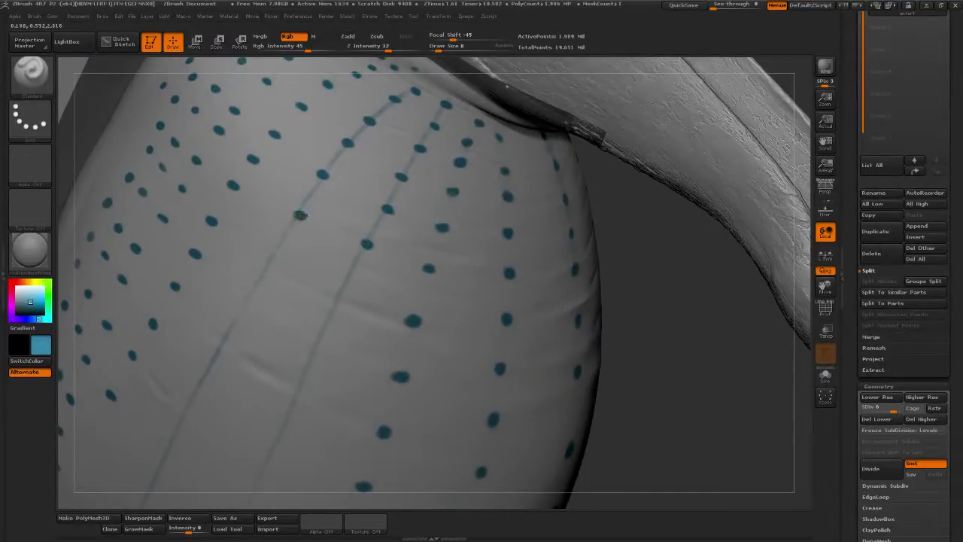
pyautogui.moveTo(630, 275)
pyautogui.mouseDown()
pyautogui.moveTo(677, 295)
pyautogui.moveTo(656, 294)
pyautogui.moveTo(653, 268)
pyautogui.mouseUp()
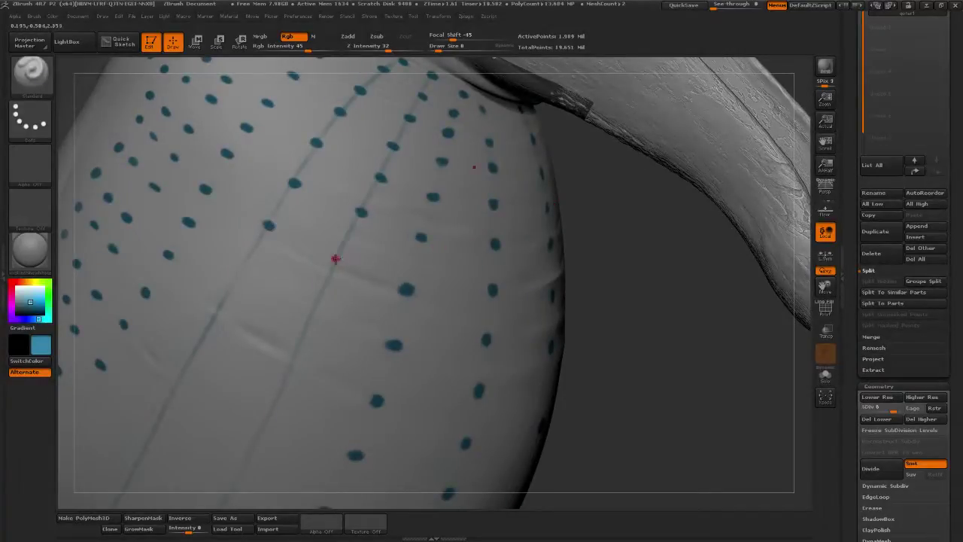
pyautogui.moveTo(339, 261); pyautogui.dragTo(337, 262)
pyautogui.keyDown('alt'); pyautogui.moveTo(640, 281); pyautogui.dragTo(646, 235); pyautogui.keyUp('alt')
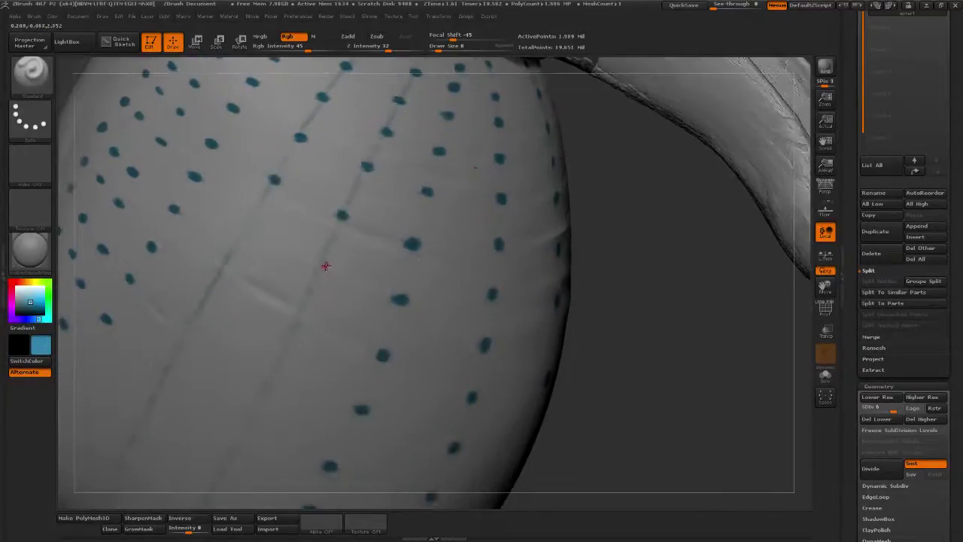
pyautogui.moveTo(320, 266); pyautogui.dragTo(322, 270)
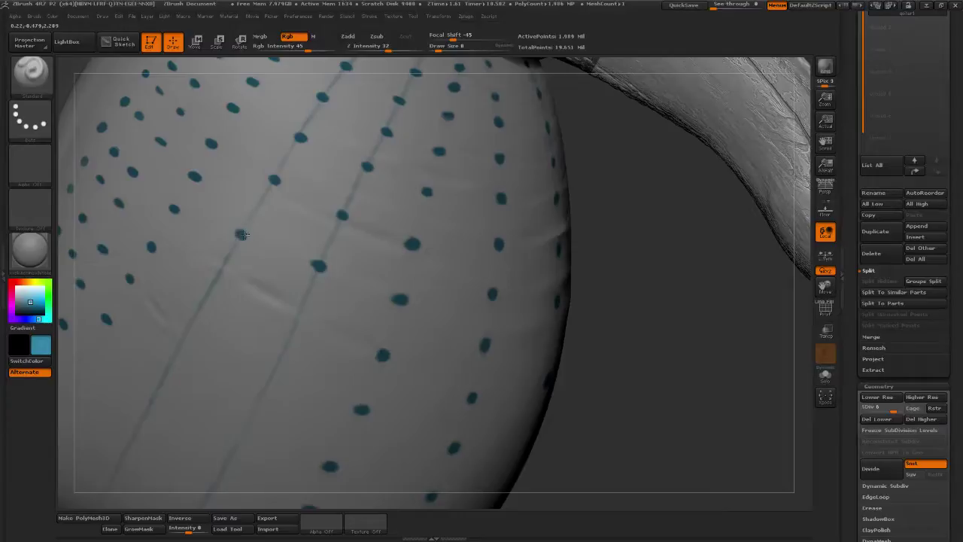
pyautogui.click(925, 203)
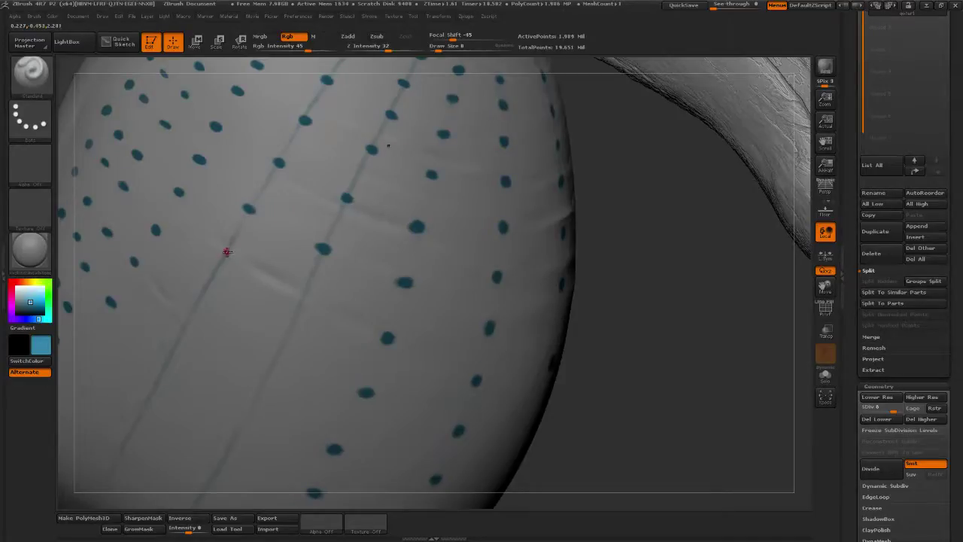
# Continue both rows of teal dots along the guide lines across the middle of the pouch
pyautogui.moveTo(679, 299)
pyautogui.mouseDown()
pyautogui.moveTo(661, 300)
pyautogui.moveTo(656, 272)
pyautogui.moveTo(681, 266)
pyautogui.mouseUp()
pyautogui.click(316, 255)
pyautogui.click(326, 302)
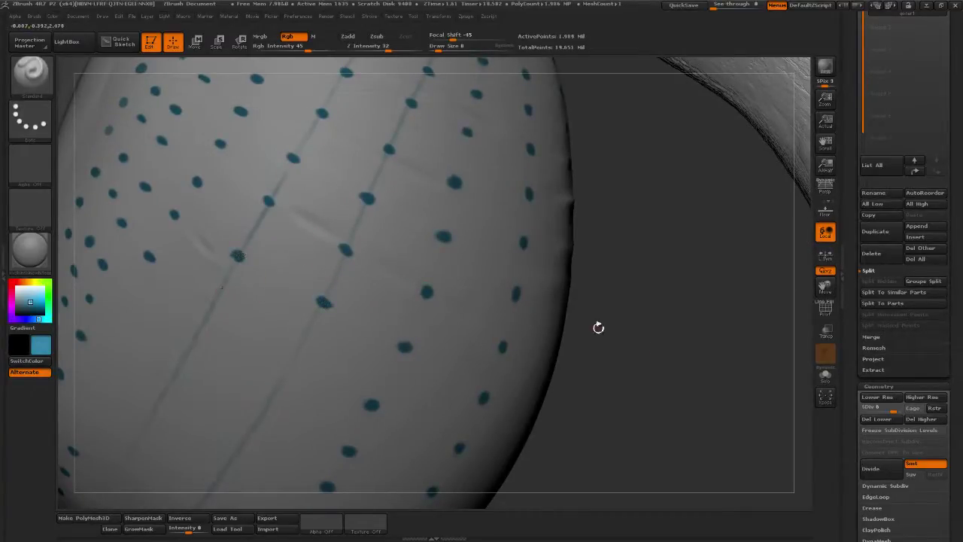
pyautogui.moveTo(600, 327)
pyautogui.mouseDown()
pyautogui.moveTo(669, 282)
pyautogui.moveTo(330, 265)
pyautogui.mouseUp()
pyautogui.click(321, 285)
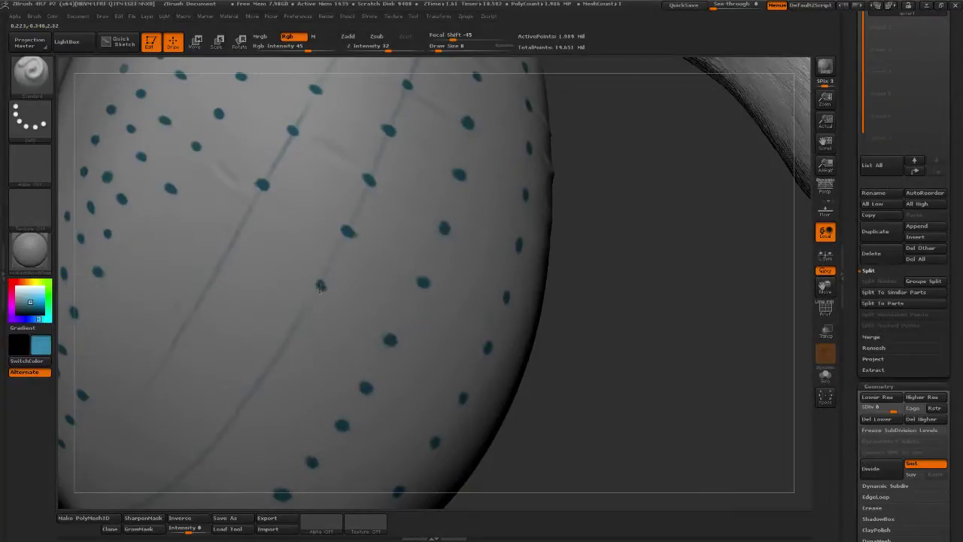
pyautogui.click(236, 233)
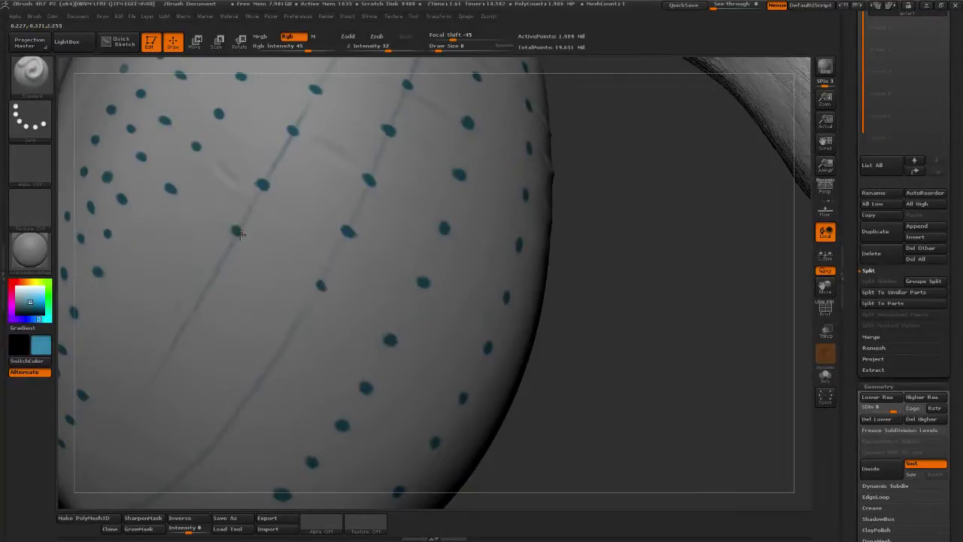
pyautogui.click(218, 266)
pyautogui.click(298, 332)
# Extend both teal dot rows onto the lower half of the pouch, reaching the end of the shorter guide line
pyautogui.moveTo(610, 366)
pyautogui.mouseDown()
pyautogui.moveTo(630, 327)
pyautogui.moveTo(292, 258)
pyautogui.mouseUp()
pyautogui.click(232, 257)
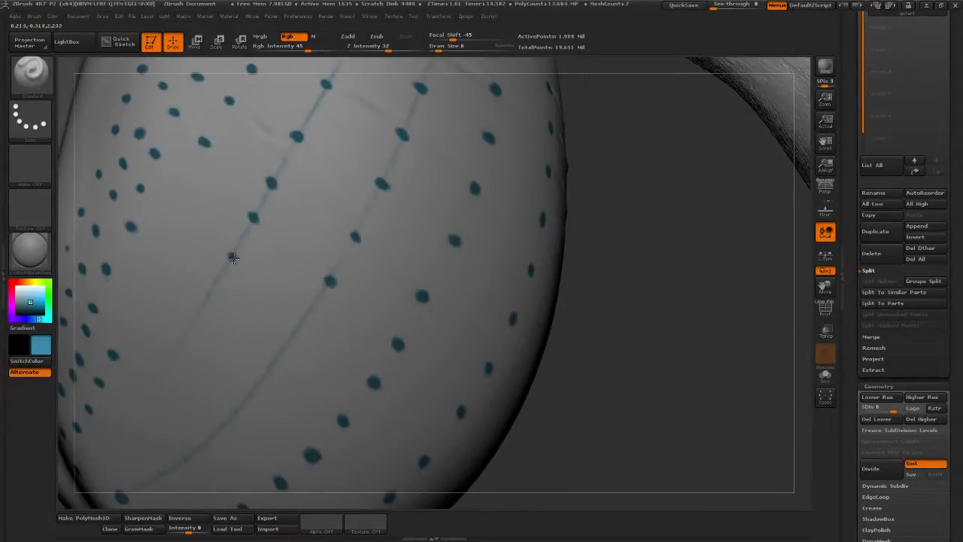
pyautogui.click(304, 324)
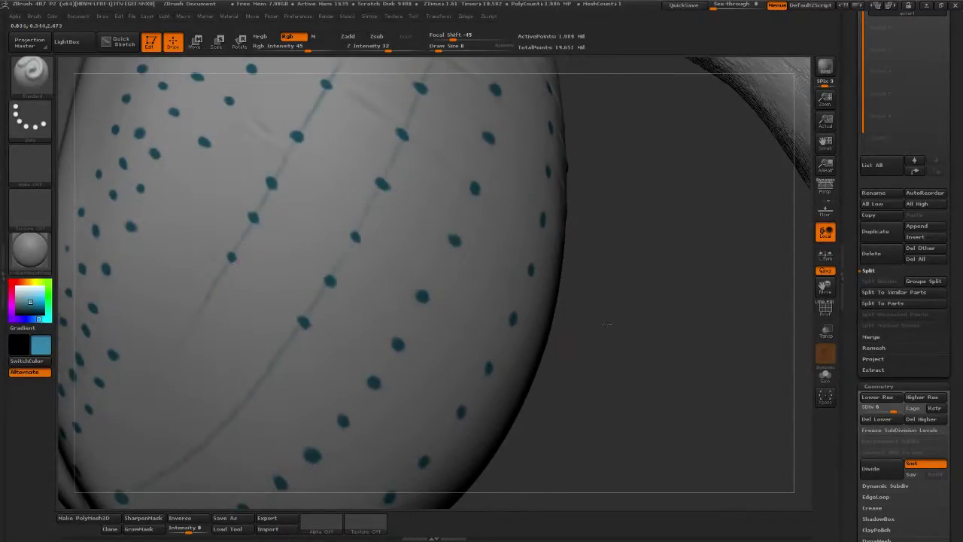
pyautogui.moveTo(608, 323); pyautogui.dragTo(634, 287)
pyautogui.click(304, 319)
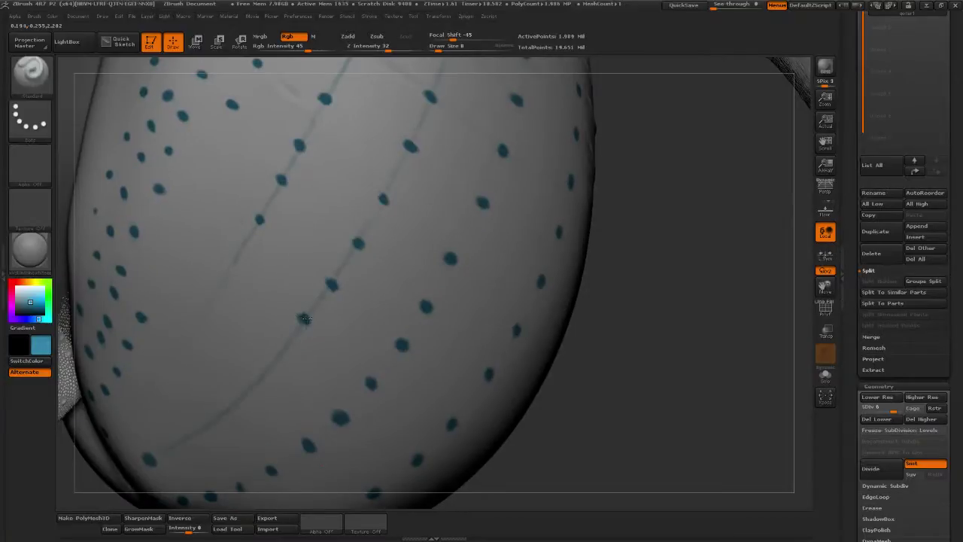
pyautogui.click(235, 258)
pyautogui.click(217, 290)
# Complete both rows with teal dots down to the pouch's lower end, continuing the shorter row beyond its guide line
pyautogui.moveTo(613, 366)
pyautogui.mouseDown()
pyautogui.moveTo(625, 381)
pyautogui.moveTo(591, 344)
pyautogui.mouseUp()
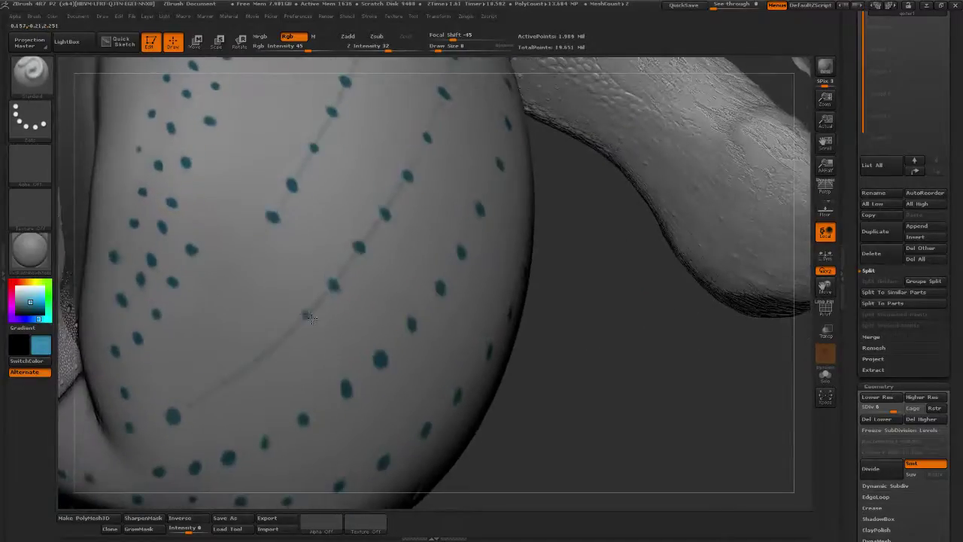
pyautogui.click(251, 253)
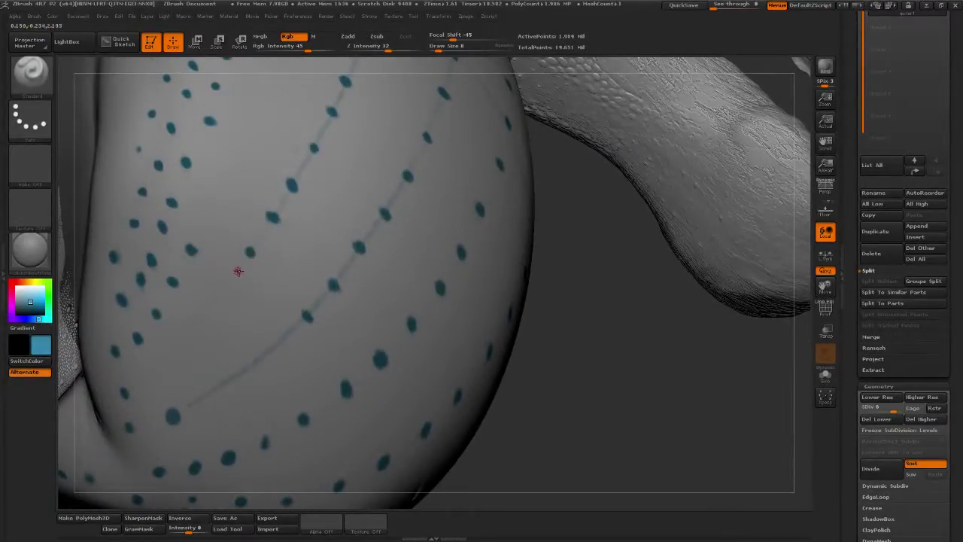
pyautogui.click(233, 269)
pyautogui.click(277, 343)
pyautogui.click(212, 293)
pyautogui.click(252, 364)
pyautogui.click(189, 327)
pyautogui.click(172, 345)
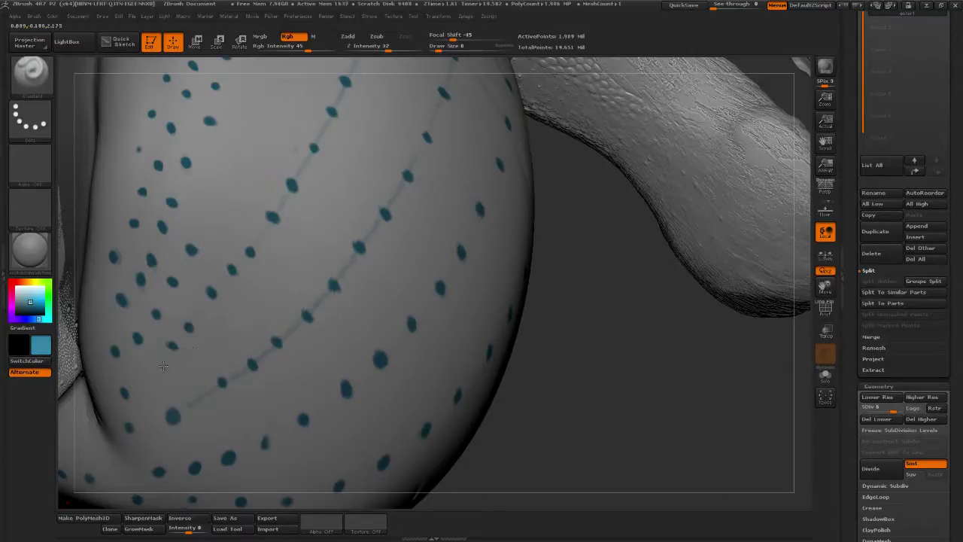
pyautogui.click(164, 366)
pyautogui.click(198, 399)
# Paint out three uneven dots with white in the middle of the existing row beside the first guide line
pyautogui.moveTo(606, 354)
pyautogui.mouseDown()
pyautogui.moveTo(601, 343)
pyautogui.moveTo(552, 361)
pyautogui.moveTo(559, 400)
pyautogui.moveTo(579, 392)
pyautogui.mouseUp()
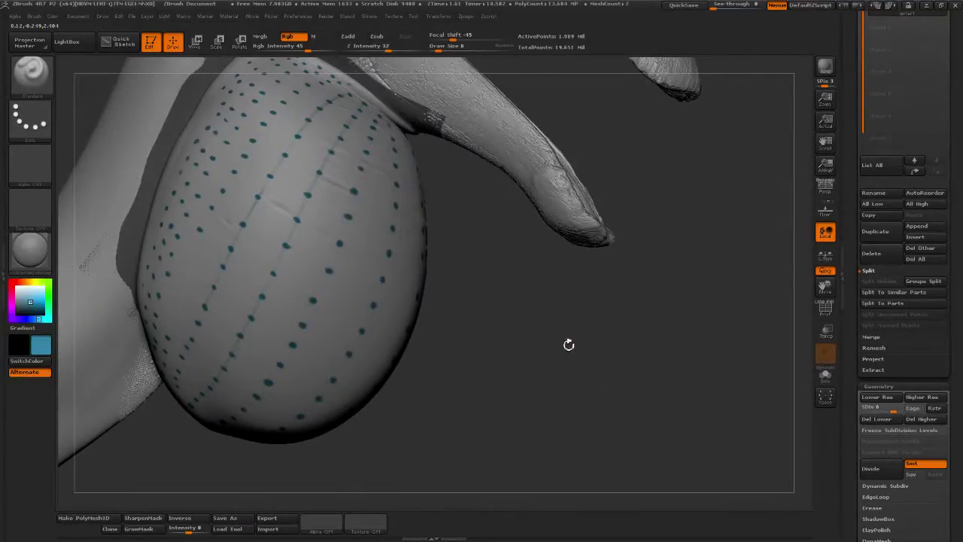
pyautogui.moveTo(569, 345); pyautogui.dragTo(700, 444)
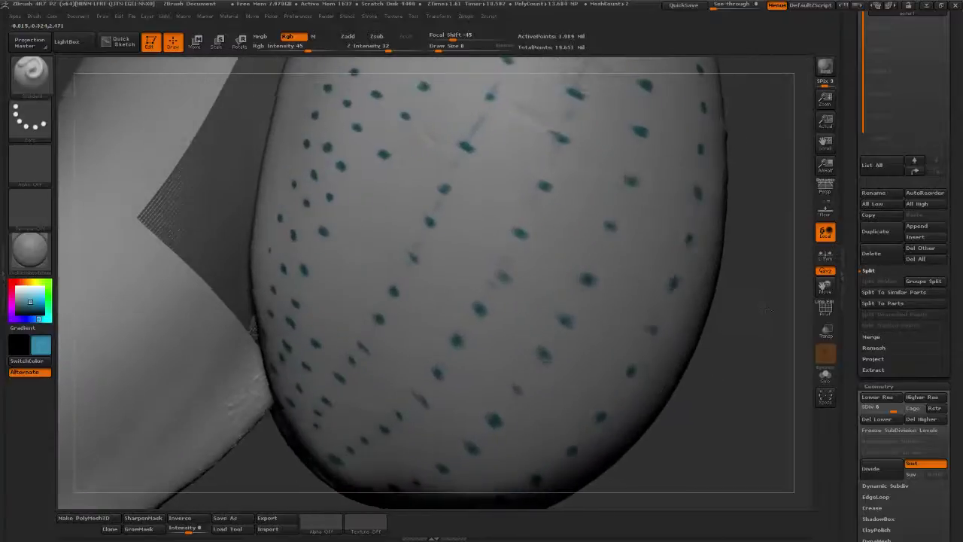
pyautogui.keyDown('alt'); pyautogui.moveTo(776, 235); pyautogui.dragTo(725, 318); pyautogui.keyUp('alt')
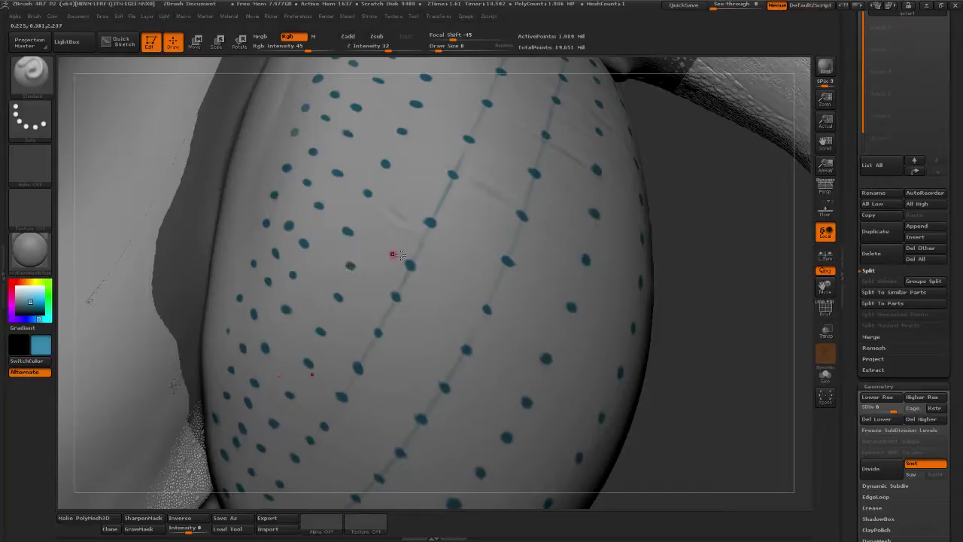
pyautogui.moveTo(695, 220); pyautogui.dragTo(678, 216)
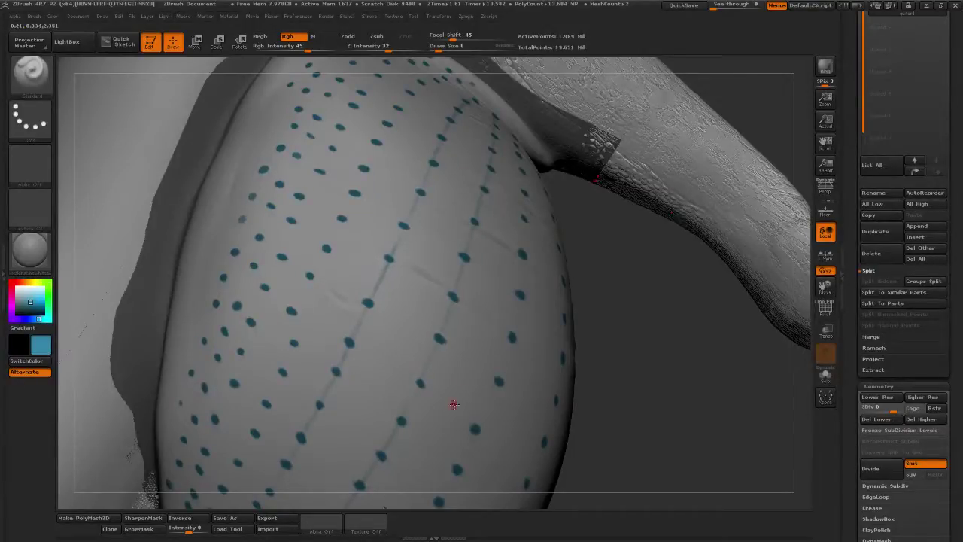
pyautogui.click(19, 289)
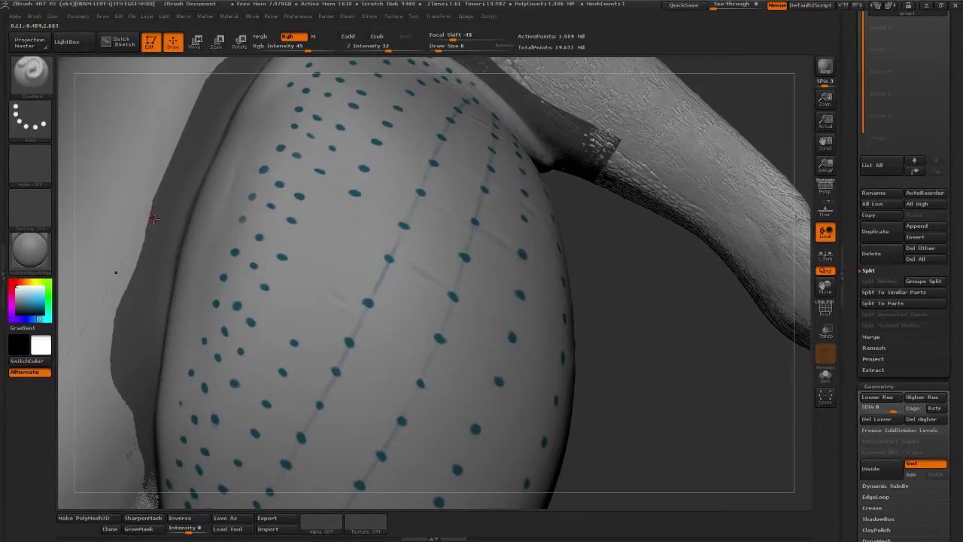
# Sample the teal and paint four evenly spaced replacement dots in the gap of the row beside the first guide line
pyautogui.moveTo(30, 301); pyautogui.dragTo(285, 259)
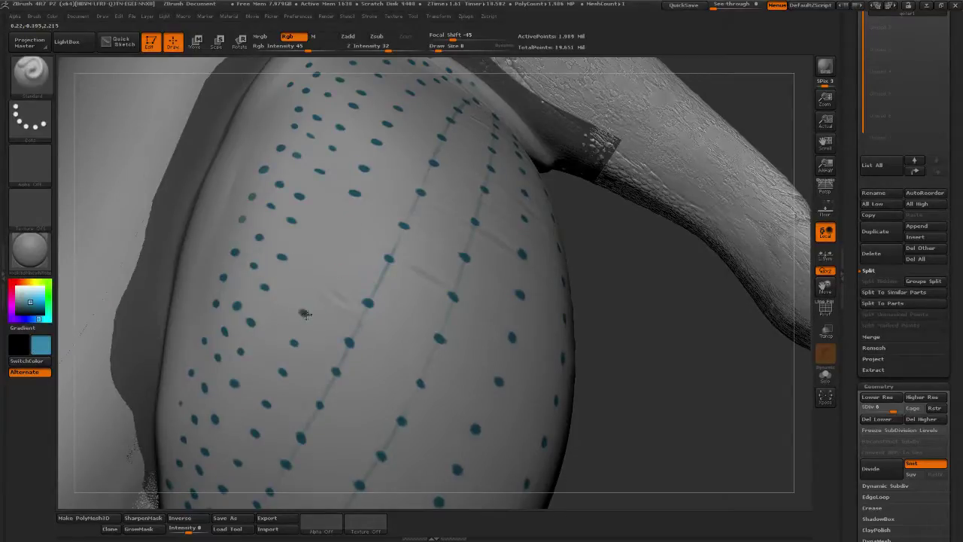
pyautogui.moveTo(316, 277); pyautogui.dragTo(317, 278)
pyautogui.moveTo(330, 241); pyautogui.dragTo(346, 215)
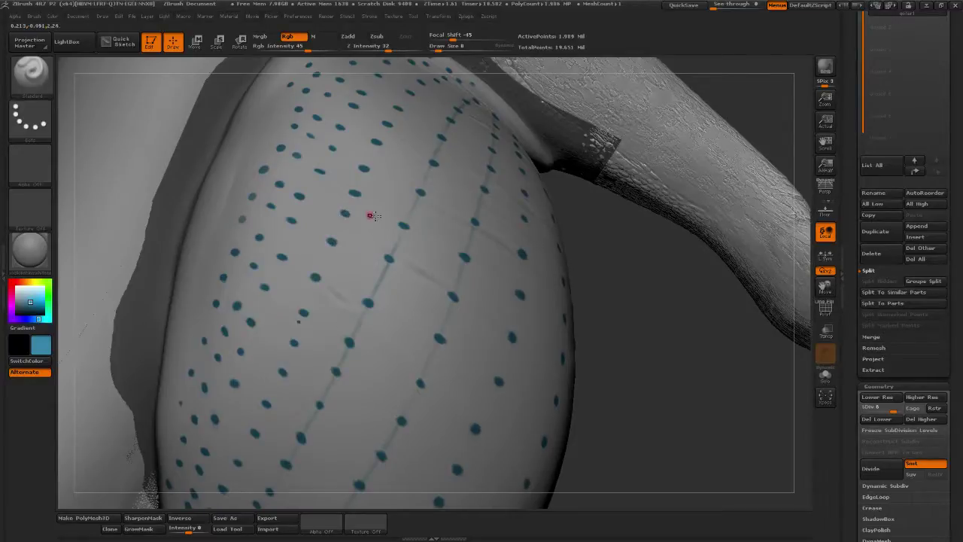
pyautogui.moveTo(638, 308)
pyautogui.mouseDown()
pyautogui.moveTo(645, 333)
pyautogui.moveTo(547, 322)
pyautogui.moveTo(631, 351)
pyautogui.moveTo(706, 353)
pyautogui.moveTo(669, 374)
pyautogui.mouseUp()
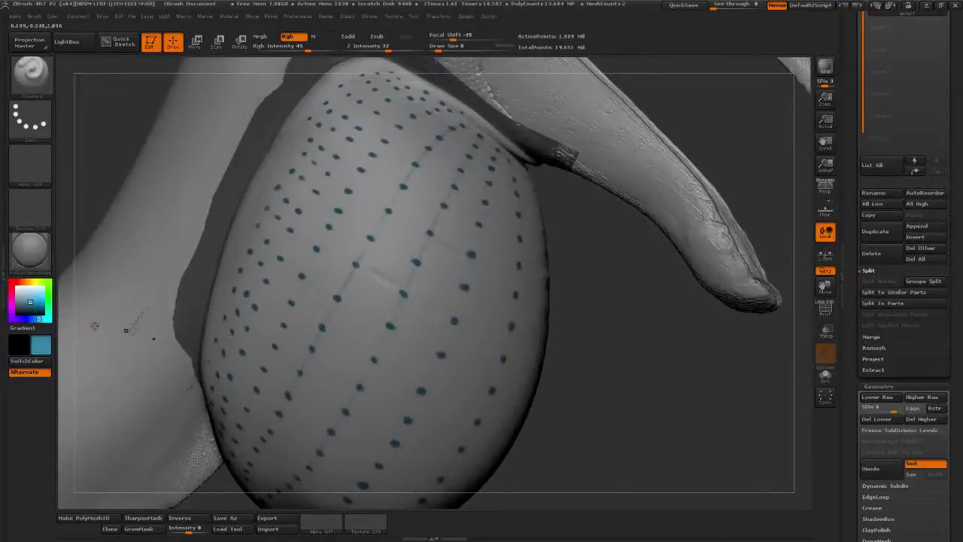
# Switch to white and paint out the upper sections of both guide lines between the teal dots on the pouch
pyautogui.moveTo(36, 301); pyautogui.dragTo(15, 286)
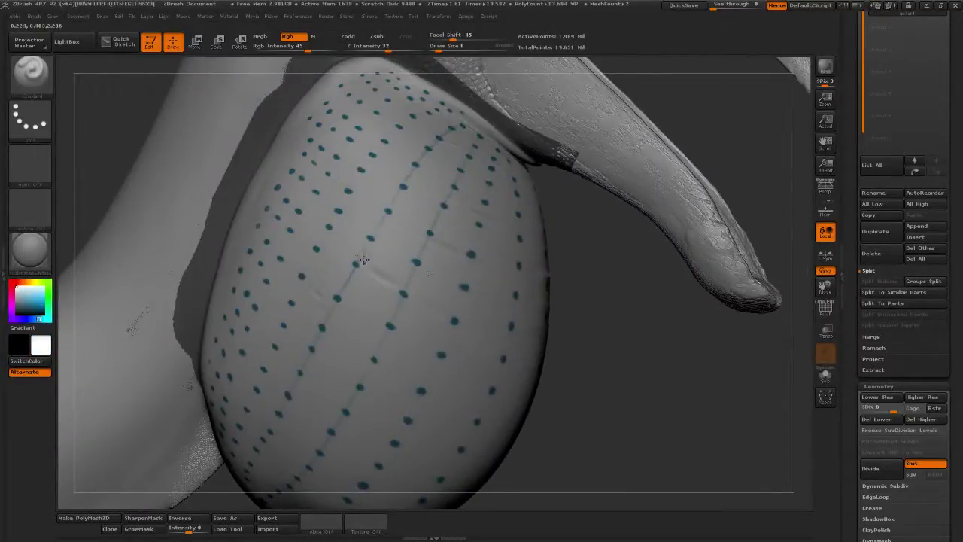
pyautogui.moveTo(370, 254); pyautogui.dragTo(371, 244)
pyautogui.moveTo(624, 253)
pyautogui.keyDown('alt'); pyautogui.mouseDown()
pyautogui.moveTo(576, 305)
pyautogui.moveTo(590, 347)
pyautogui.mouseUp(); pyautogui.keyUp('alt')
pyautogui.moveTo(390, 360)
pyautogui.mouseDown()
pyautogui.moveTo(380, 332)
pyautogui.moveTo(352, 336)
pyautogui.mouseUp()
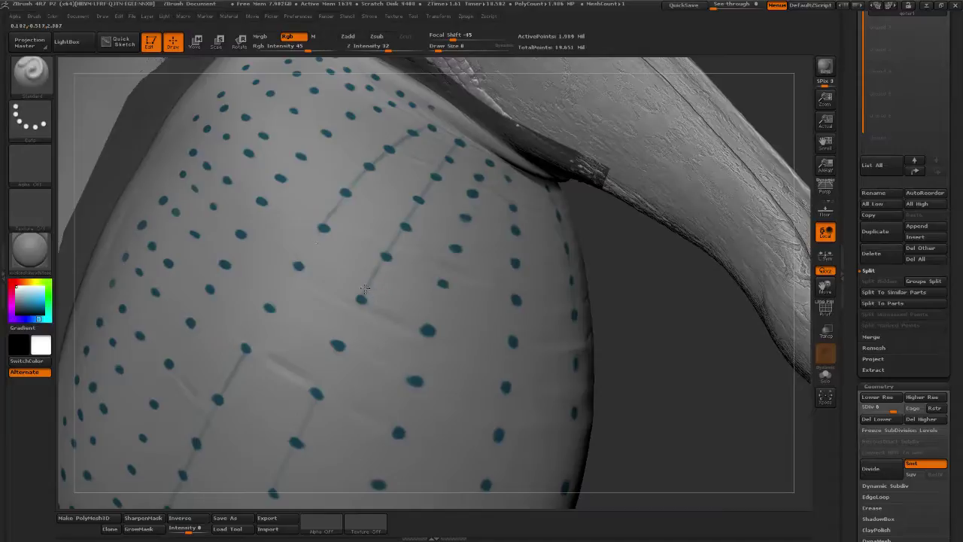
pyautogui.keyDown('alt'); pyautogui.moveTo(383, 269); pyautogui.dragTo(326, 338, button='right'); pyautogui.keyUp('alt')
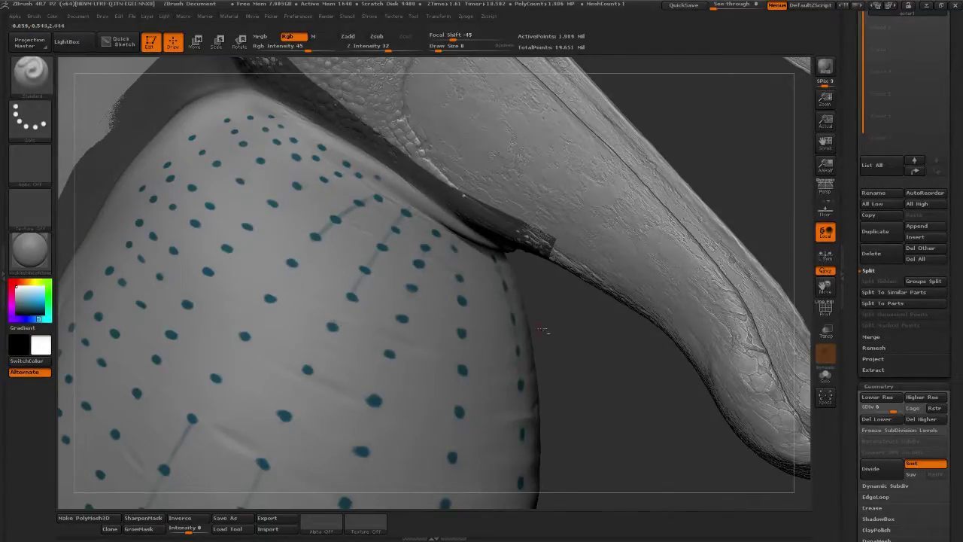
pyautogui.keyDown('alt'); pyautogui.moveTo(547, 334); pyautogui.dragTo(445, 343); pyautogui.keyUp('alt')
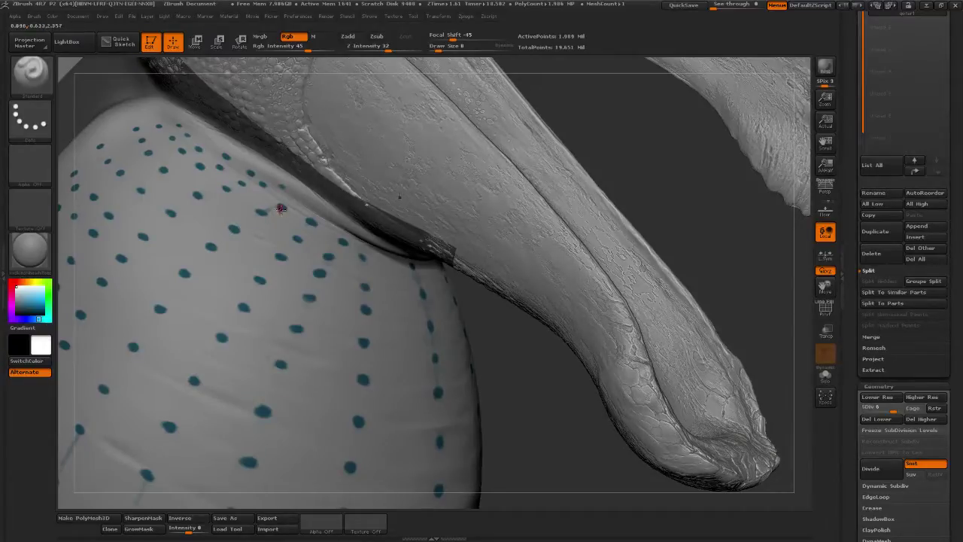
# Touch up the edges of the teal dots with white along the pouch's front rows, down to its lower end
pyautogui.moveTo(529, 337); pyautogui.dragTo(374, 261)
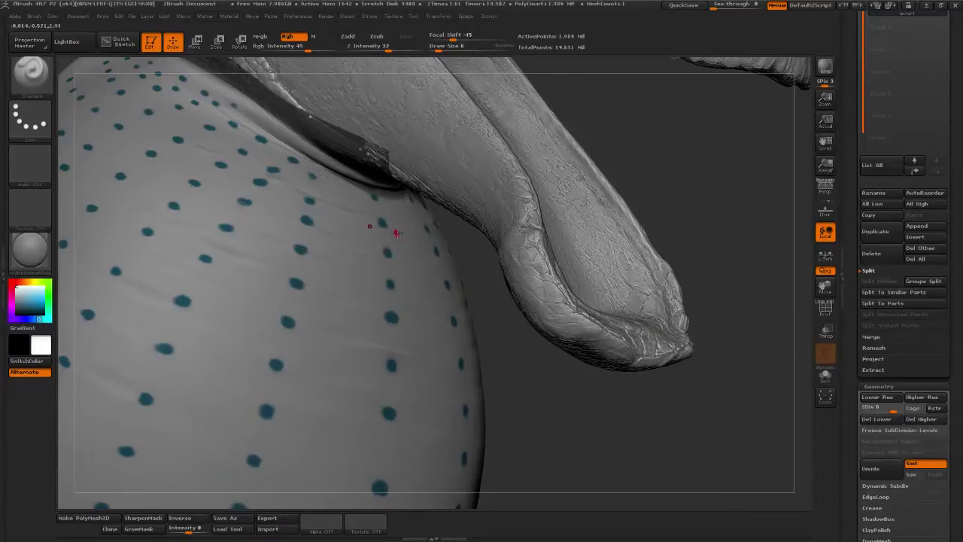
pyautogui.moveTo(551, 364); pyautogui.dragTo(365, 268)
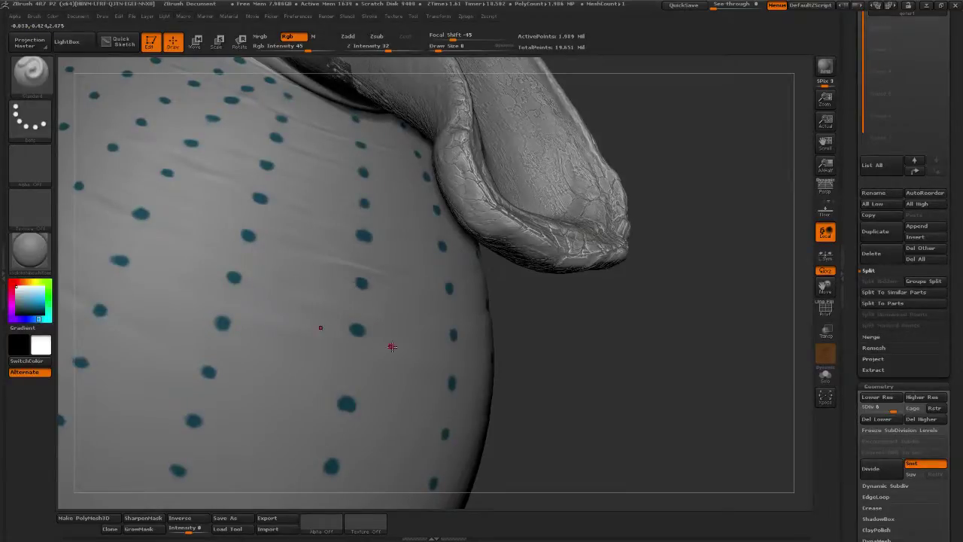
pyautogui.moveTo(518, 380); pyautogui.dragTo(337, 331)
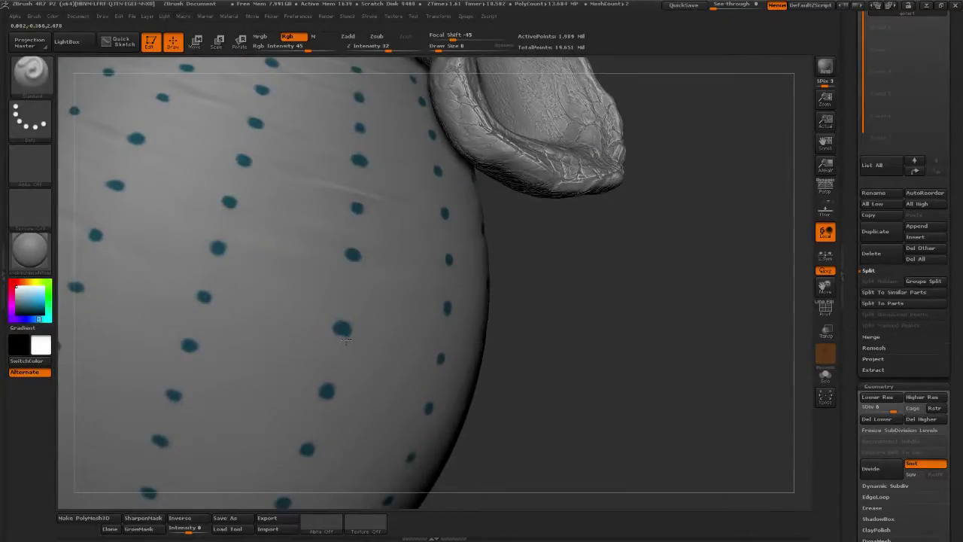
pyautogui.moveTo(513, 376); pyautogui.dragTo(681, 314)
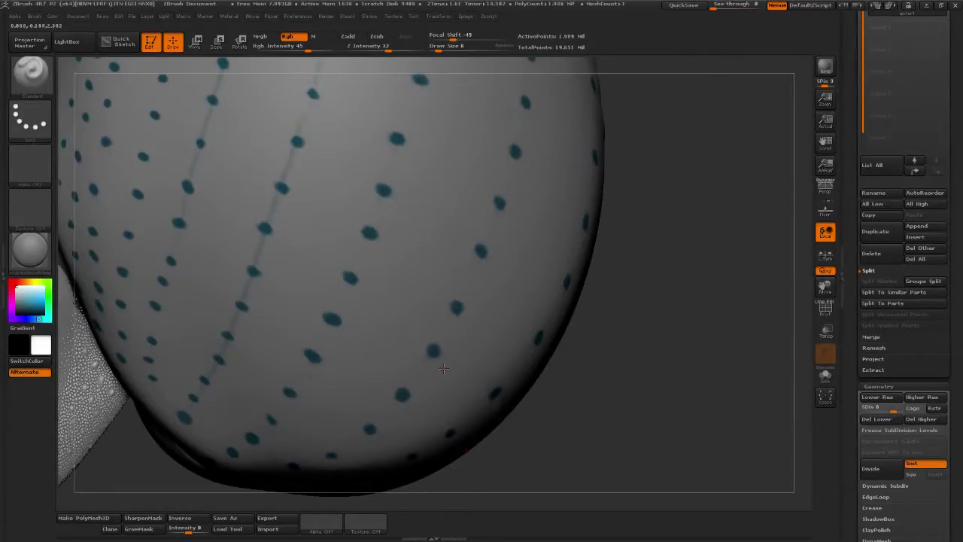
pyautogui.moveTo(641, 358); pyautogui.dragTo(591, 355)
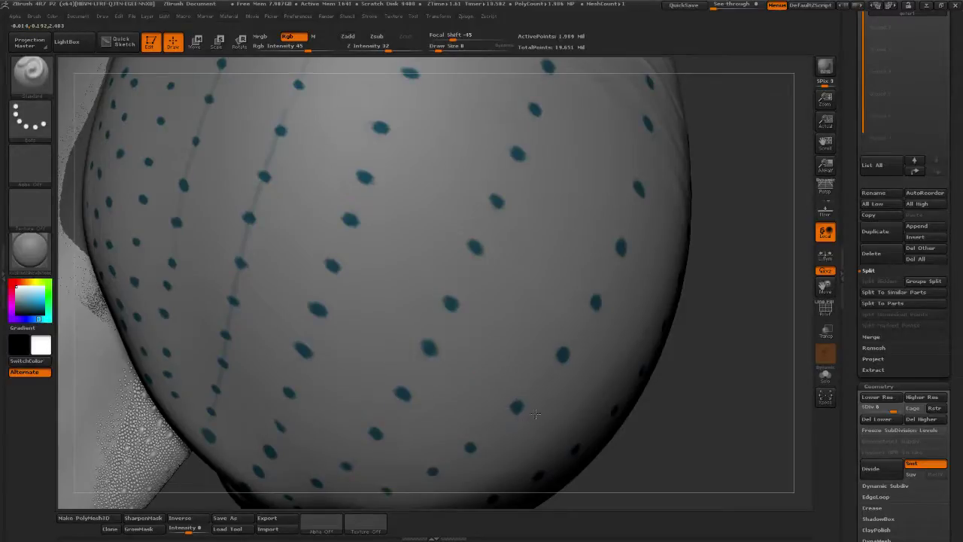
pyautogui.moveTo(694, 371); pyautogui.dragTo(703, 377)
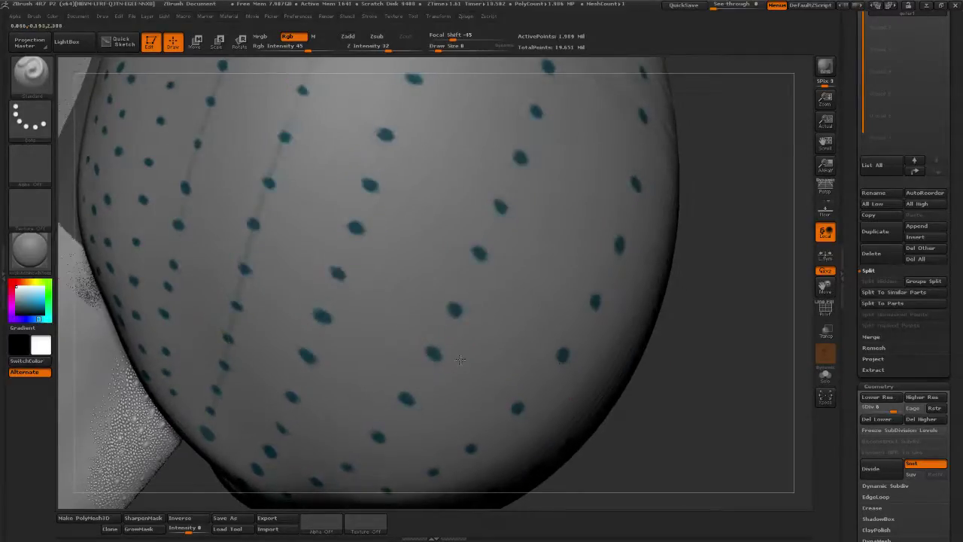
# Paint out the lower sections of both guide lines with white, keeping the teal dots along them
pyautogui.moveTo(694, 320); pyautogui.dragTo(761, 339)
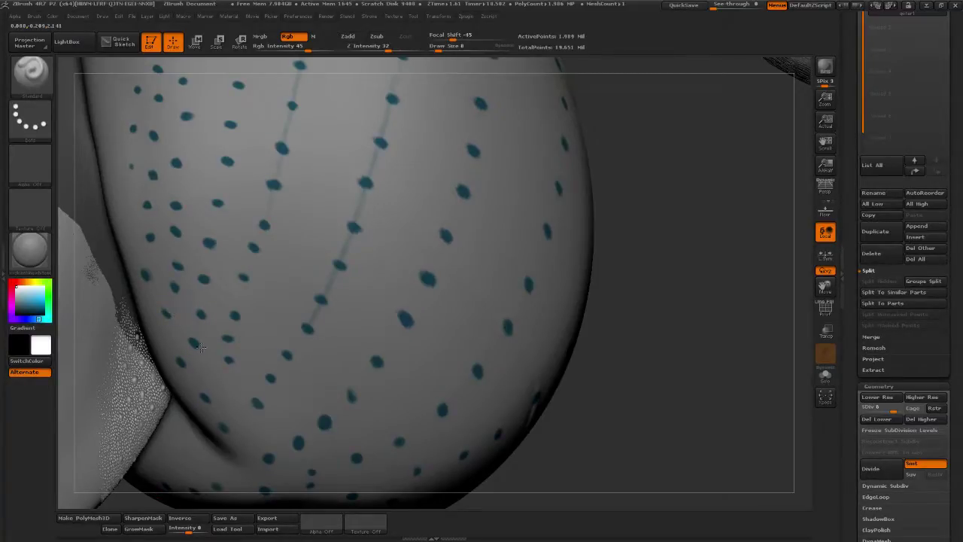
pyautogui.moveTo(601, 283); pyautogui.dragTo(608, 283)
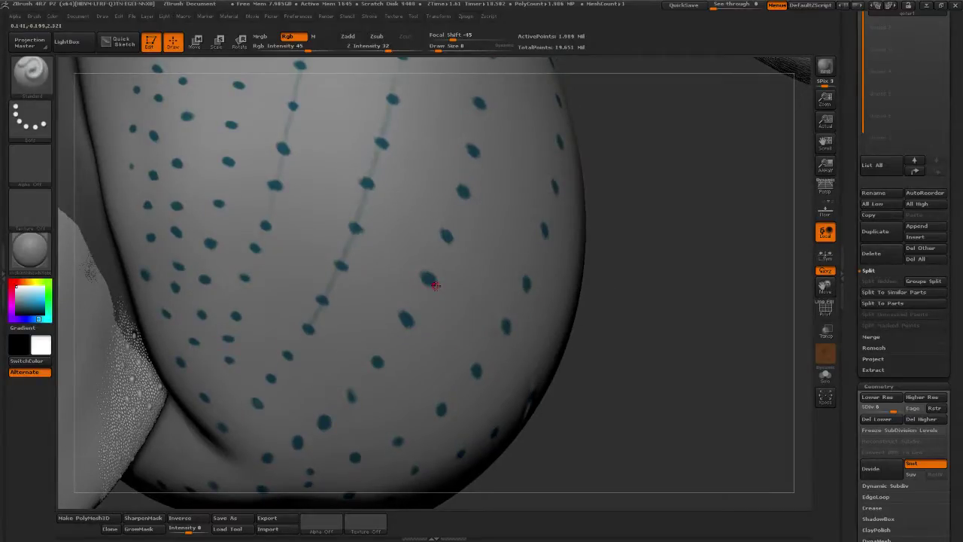
pyautogui.keyDown('alt'); pyautogui.moveTo(750, 172); pyautogui.dragTo(723, 211); pyautogui.keyUp('alt')
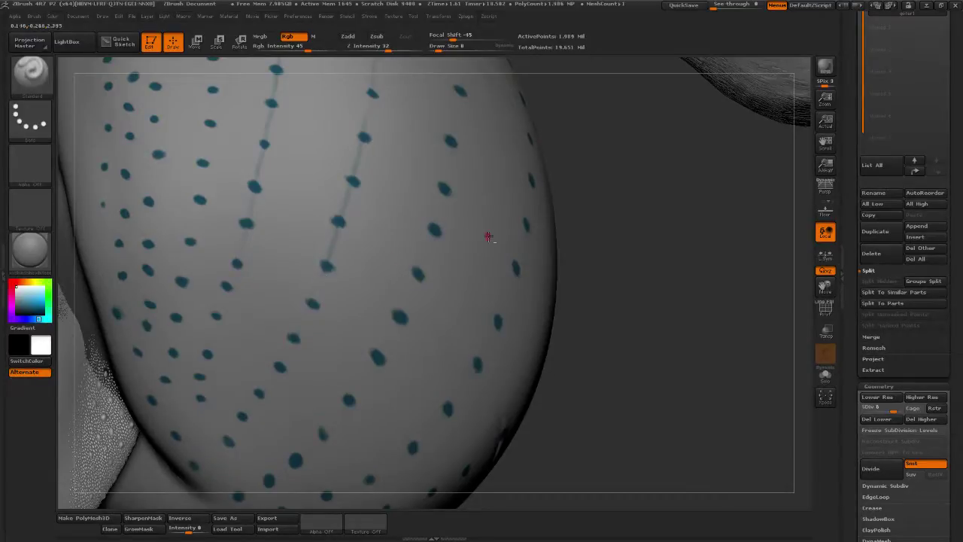
pyautogui.keyDown('alt'); pyautogui.moveTo(488, 237); pyautogui.dragTo(464, 300, button='right'); pyautogui.keyUp('alt')
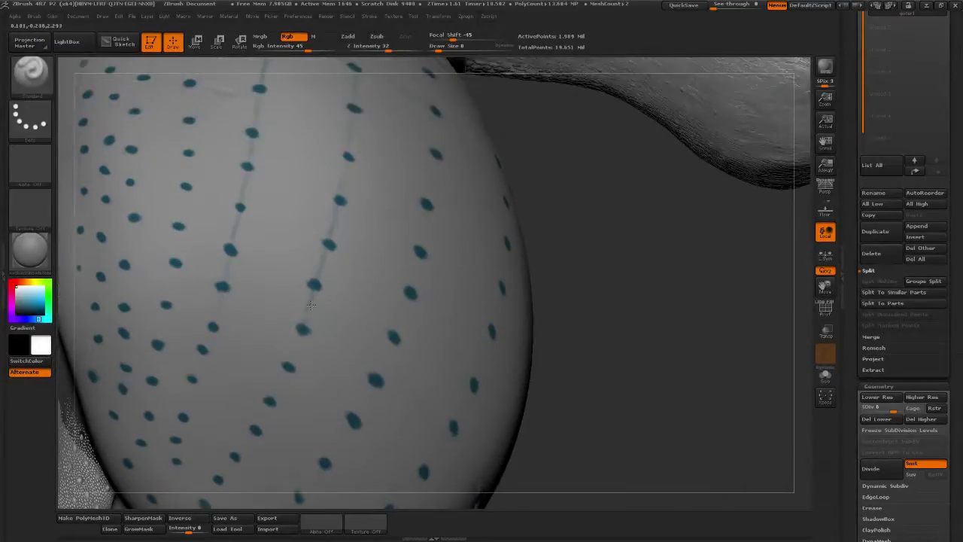
pyautogui.moveTo(315, 301); pyautogui.dragTo(238, 355, button='right')
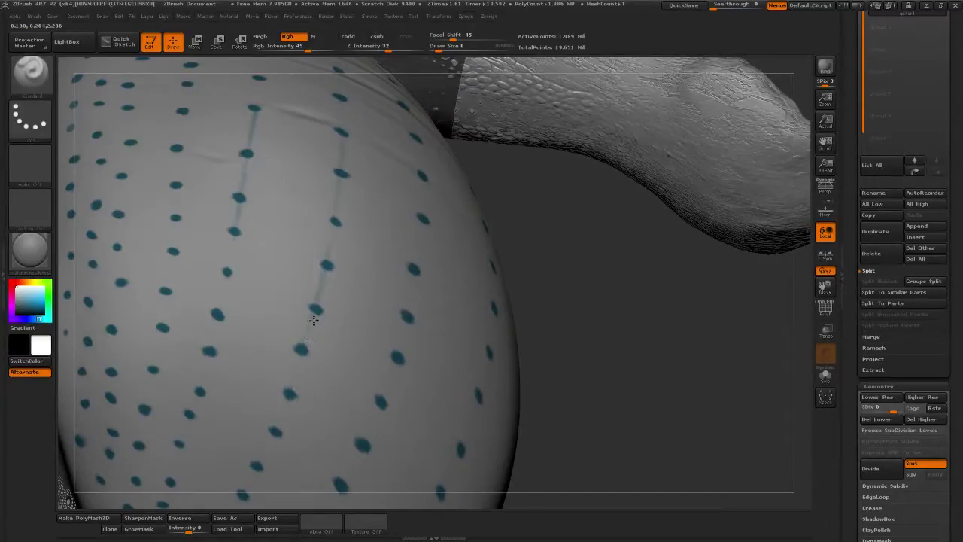
# Paint out the remaining middle sections of both guide lines with white so only the teal dots are left
pyautogui.moveTo(551, 272); pyautogui.dragTo(450, 364)
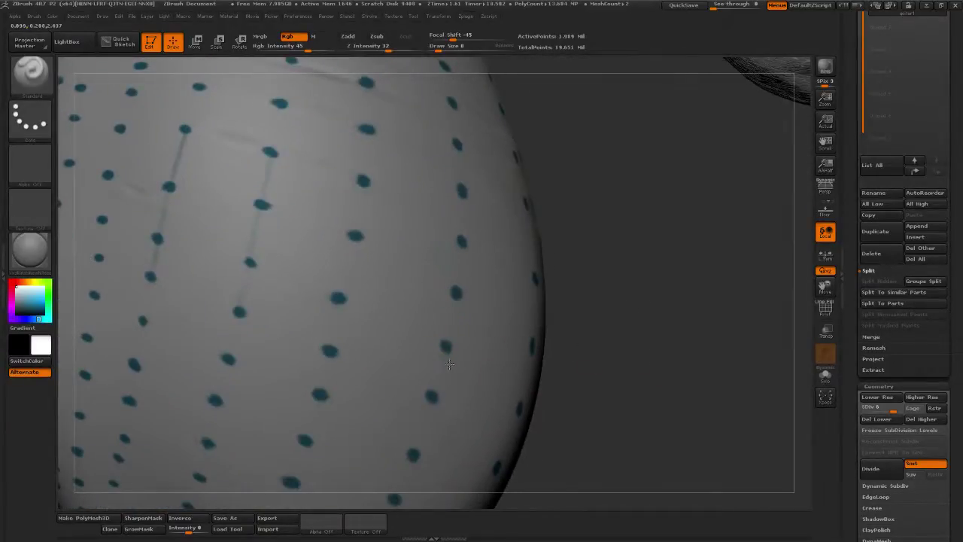
pyautogui.moveTo(636, 265); pyautogui.dragTo(649, 331)
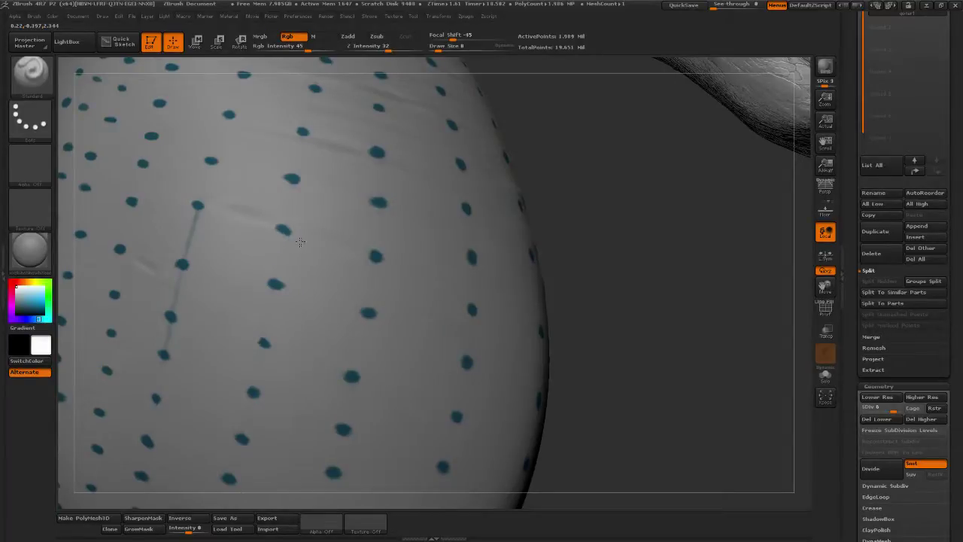
pyautogui.moveTo(300, 242); pyautogui.dragTo(175, 335)
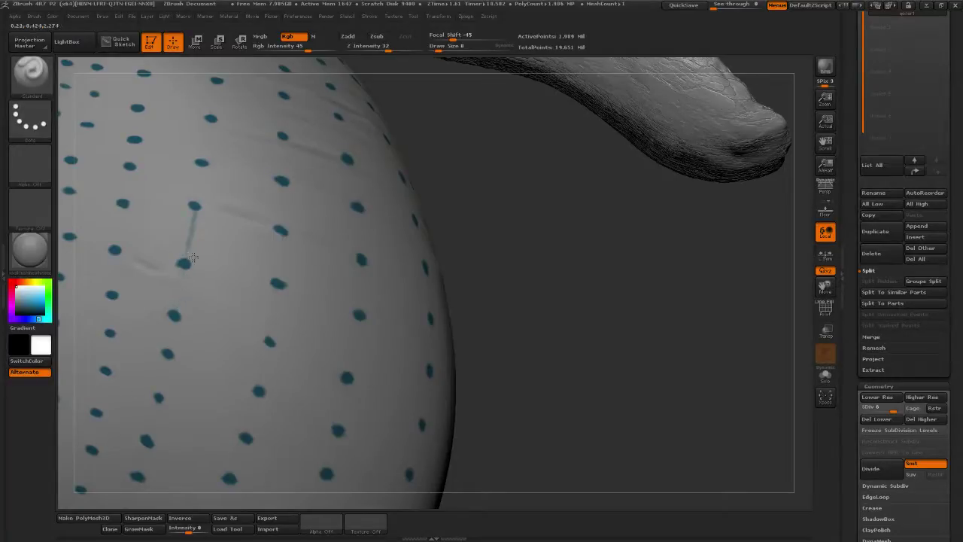
pyautogui.moveTo(189, 255); pyautogui.dragTo(188, 230)
pyautogui.keyDown('alt'); pyautogui.moveTo(483, 201); pyautogui.dragTo(521, 299); pyautogui.keyUp('alt')
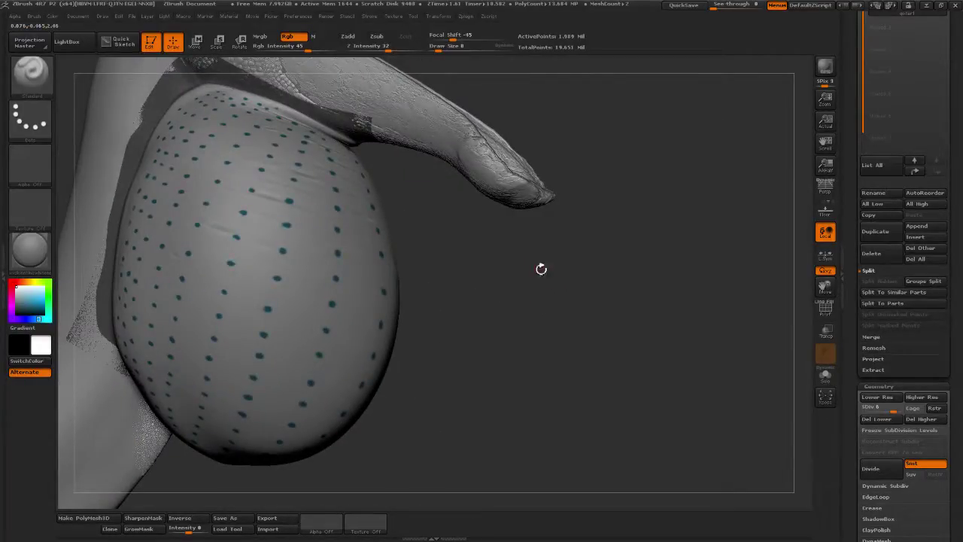
# Paint out two uneven dots near the pouch's upper edge with white, then sample the teal and paint two evenly spaced replacements
pyautogui.moveTo(626, 320)
pyautogui.mouseDown()
pyautogui.moveTo(592, 328)
pyautogui.moveTo(667, 329)
pyautogui.moveTo(665, 318)
pyautogui.moveTo(630, 302)
pyautogui.moveTo(649, 380)
pyautogui.moveTo(714, 247)
pyautogui.moveTo(499, 260)
pyautogui.mouseUp()
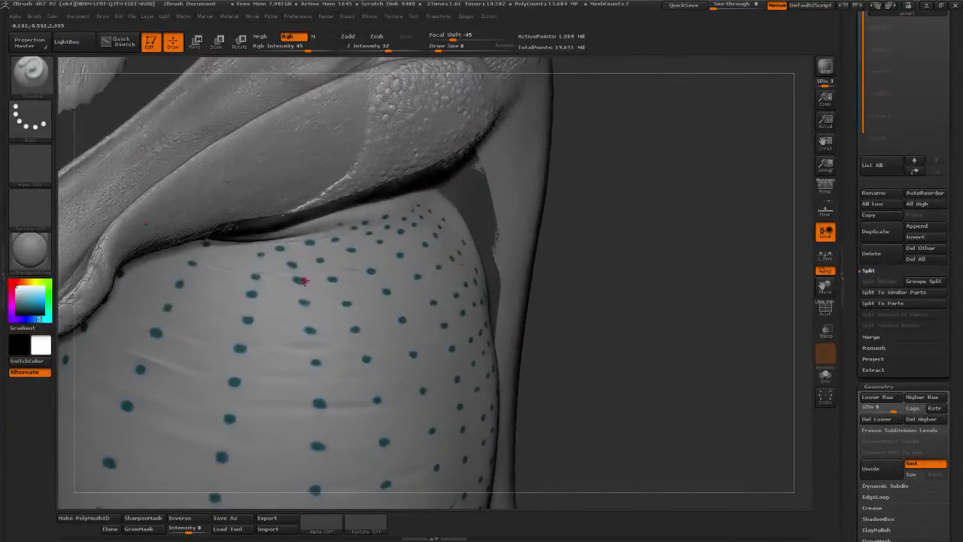
pyautogui.moveTo(302, 280); pyautogui.dragTo(300, 287)
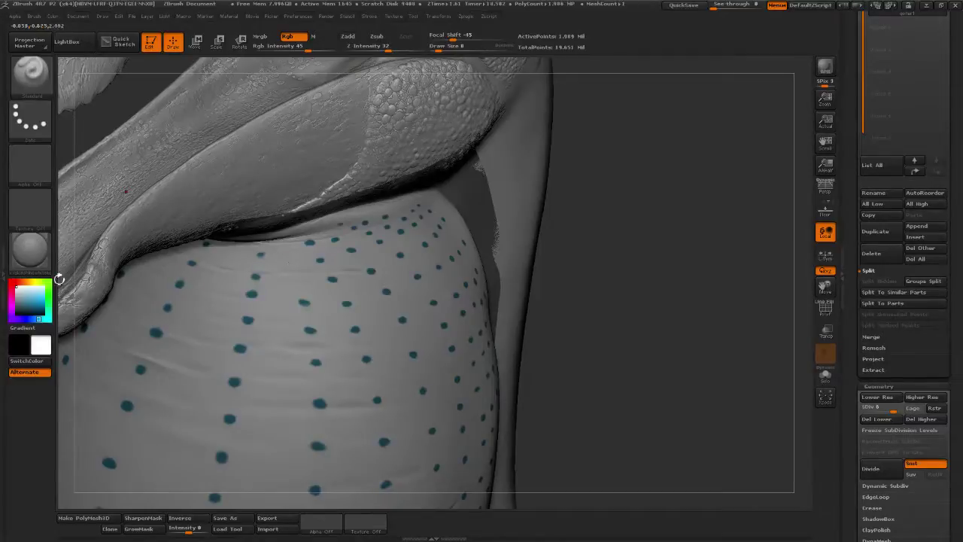
pyautogui.moveTo(33, 303); pyautogui.dragTo(252, 296)
pyautogui.keyDown('alt'); pyautogui.moveTo(690, 219); pyautogui.dragTo(711, 263); pyautogui.keyUp('alt')
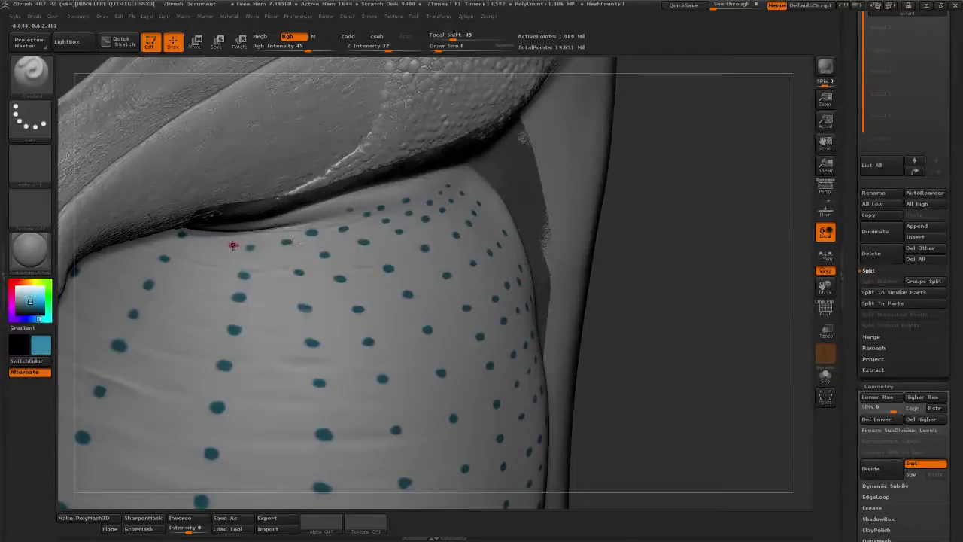
# Switch to white with a draw size of 19 and paint out the upper seven dots of the row near the pouch's front
pyautogui.moveTo(632, 267); pyautogui.dragTo(441, 334)
pyautogui.moveTo(26, 300); pyautogui.dragTo(11, 283)
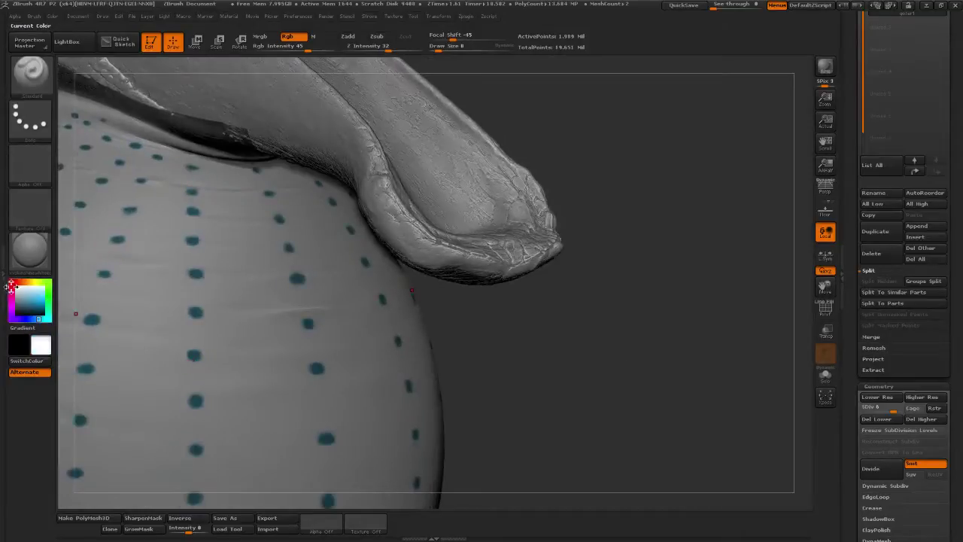
pyautogui.click(443, 49)
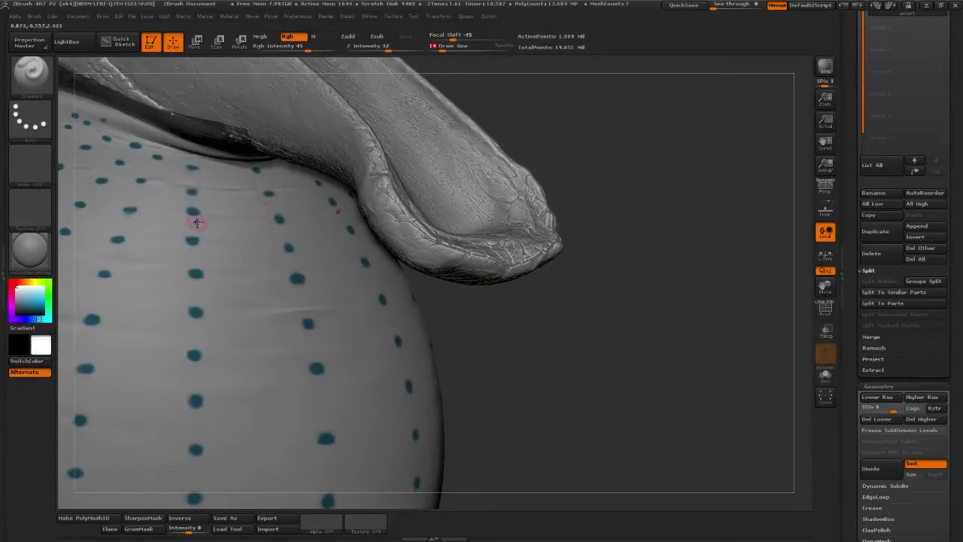
pyautogui.click(196, 273)
pyautogui.click(192, 212)
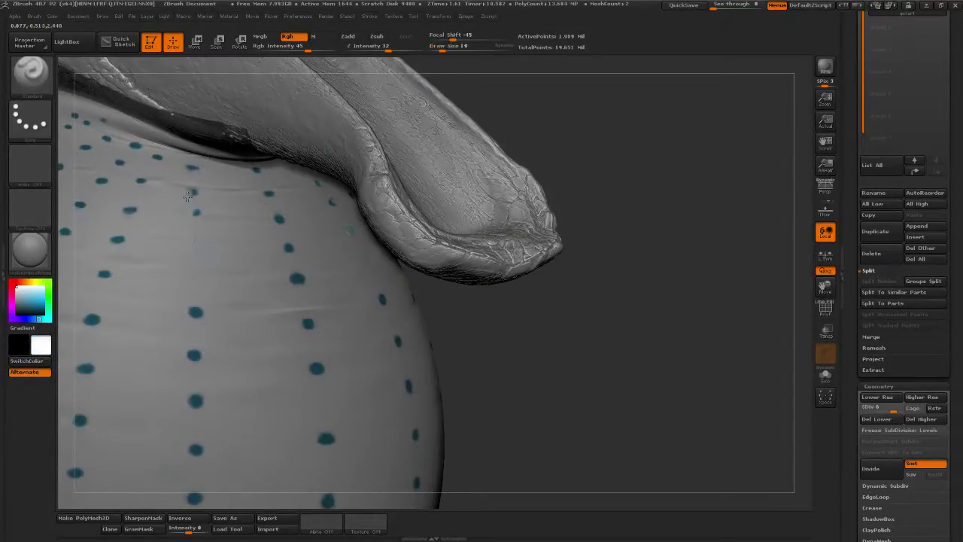
pyautogui.click(192, 191)
pyautogui.click(192, 167)
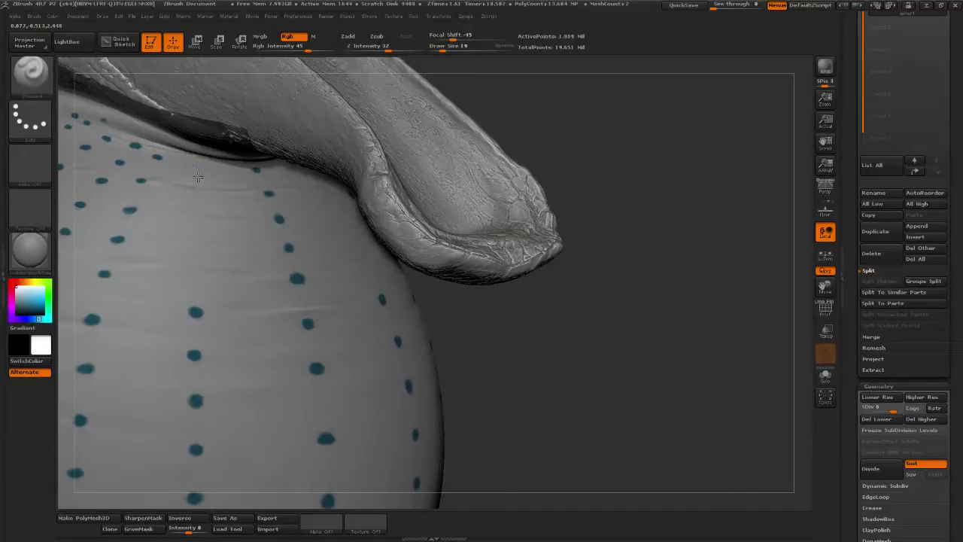
pyautogui.click(196, 311)
pyautogui.click(196, 354)
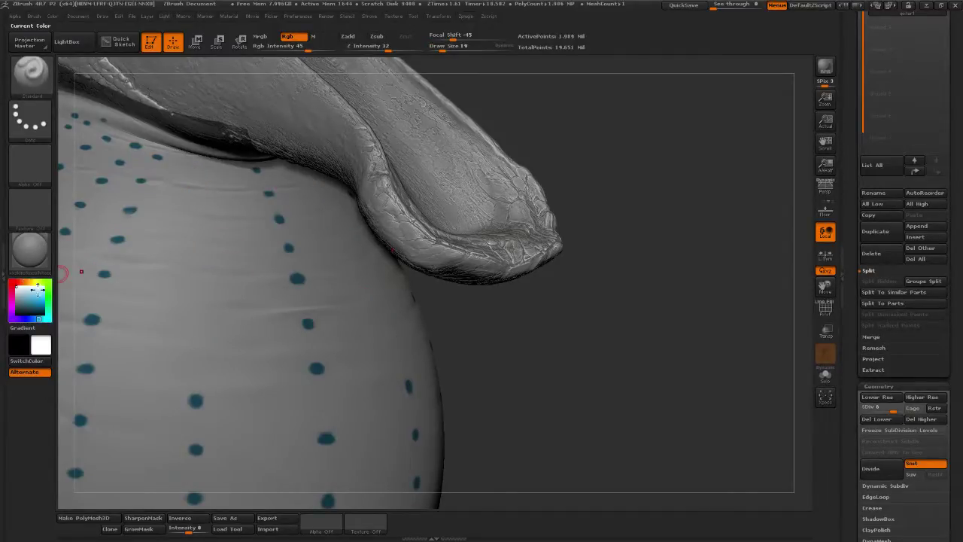
# Sample the teal, set the draw size to 10 and paint five evenly spaced dots in the emptied upper part of the front row
pyautogui.moveTo(45, 302); pyautogui.dragTo(93, 321)
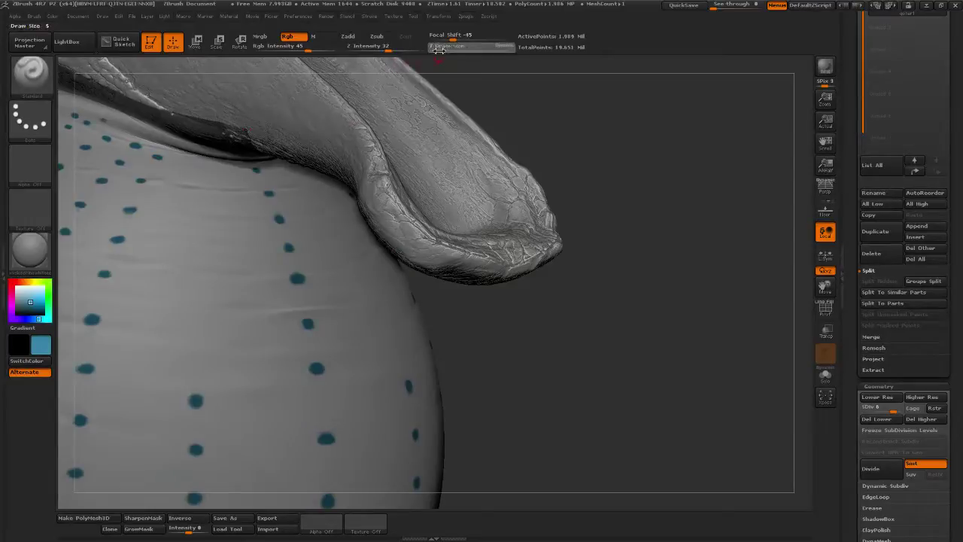
pyautogui.click(438, 49)
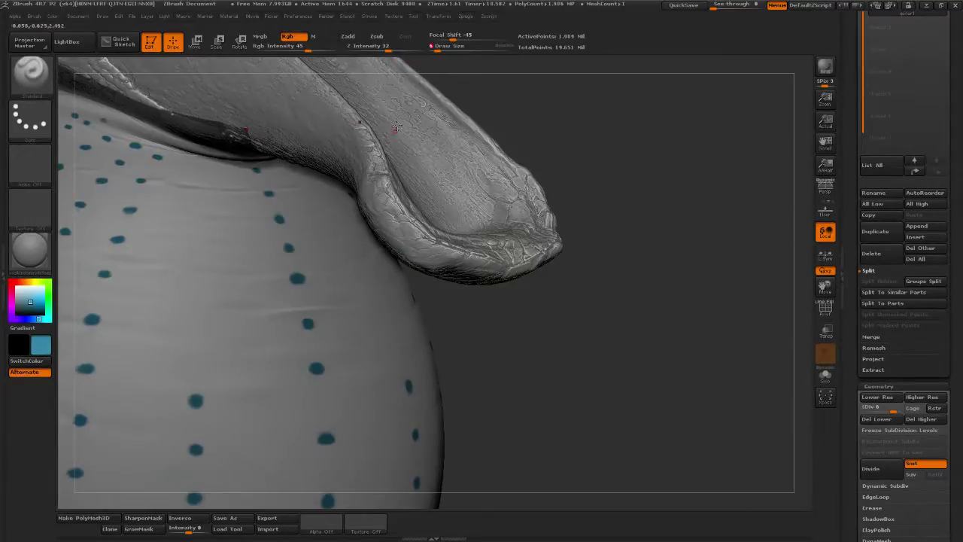
pyautogui.click(439, 50)
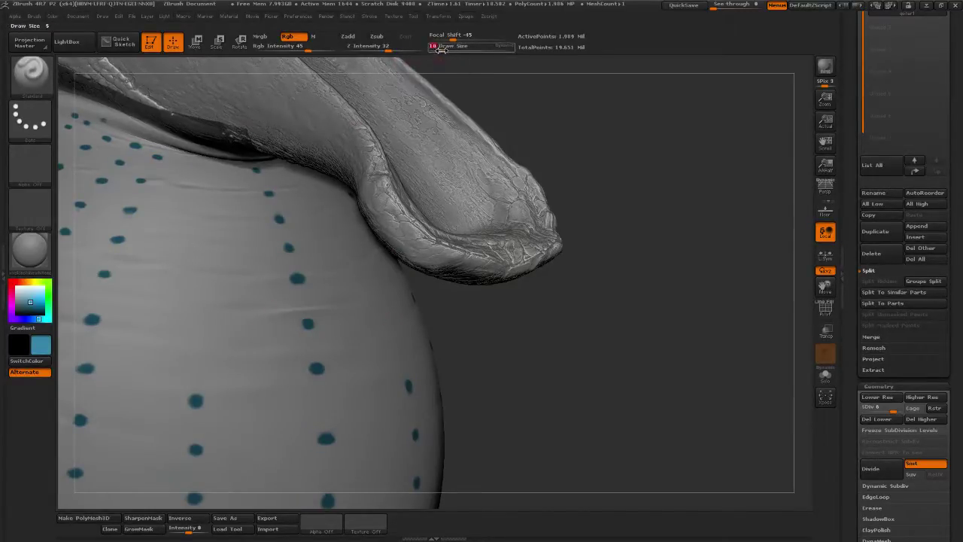
pyautogui.click(195, 337)
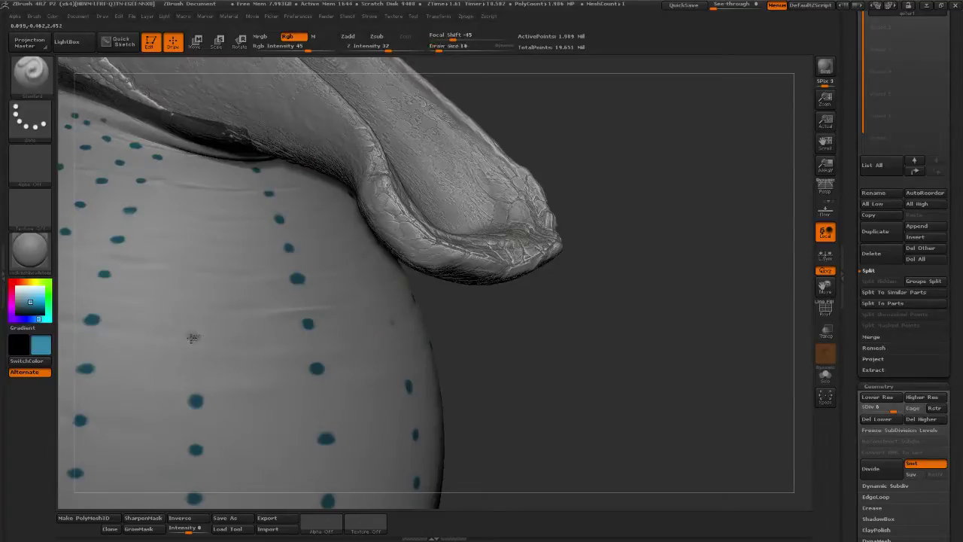
pyautogui.click(197, 282)
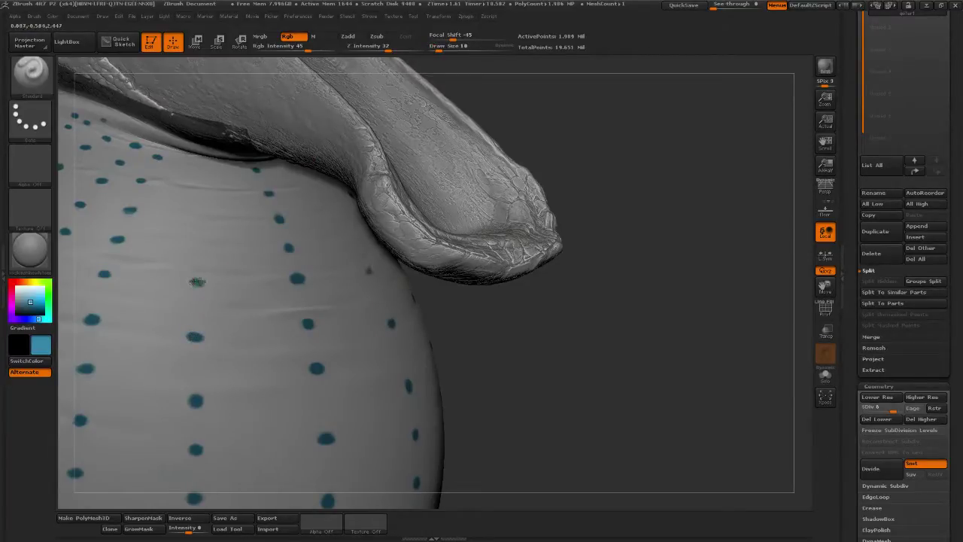
pyautogui.click(201, 243)
pyautogui.click(203, 216)
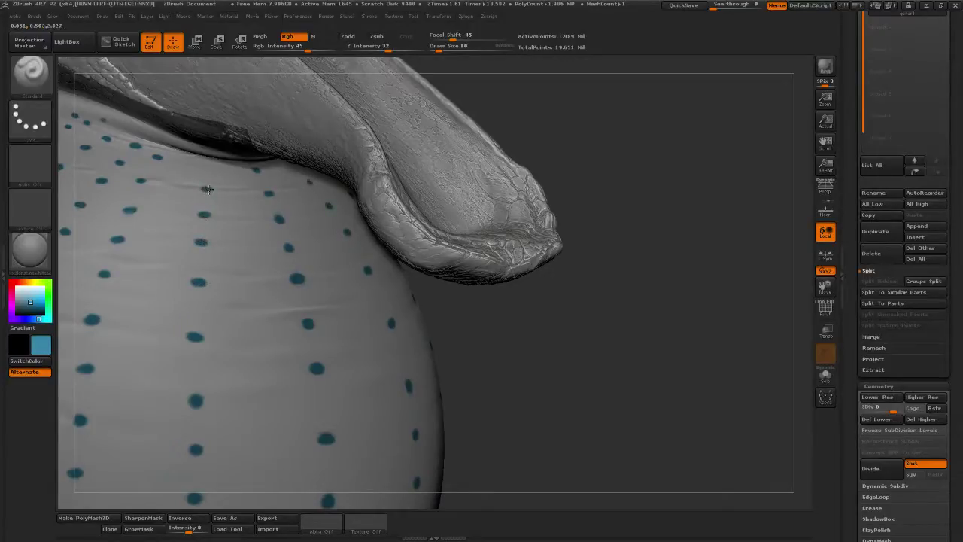
pyautogui.click(207, 188)
# Clean up uneven dot edges on the pouch's side with white, then sample the teal to touch up a dot
pyautogui.moveTo(594, 338); pyautogui.dragTo(597, 310)
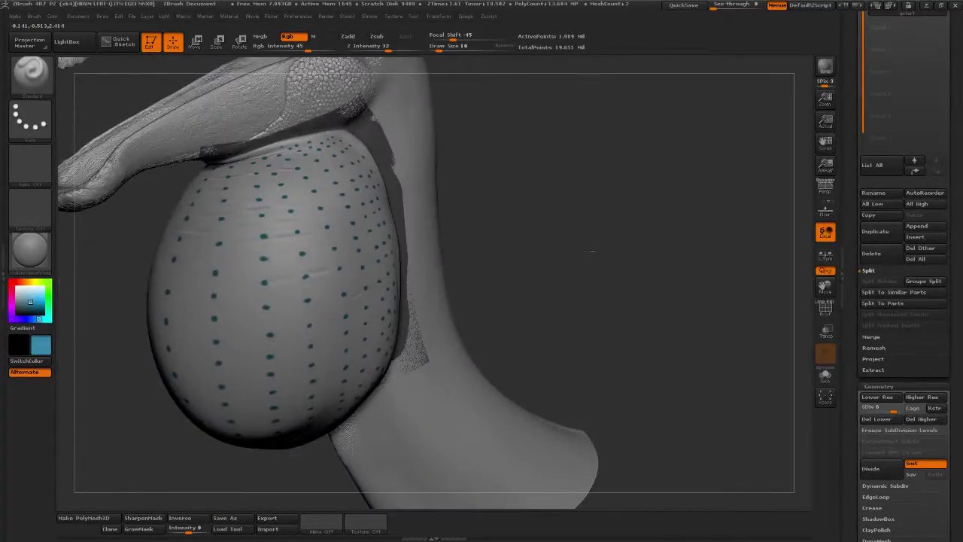
pyautogui.moveTo(595, 254); pyautogui.dragTo(716, 269)
pyautogui.keyDown('alt'); pyautogui.moveTo(789, 247); pyautogui.dragTo(445, 219); pyautogui.keyUp('alt')
pyautogui.moveTo(24, 297); pyautogui.dragTo(11, 283)
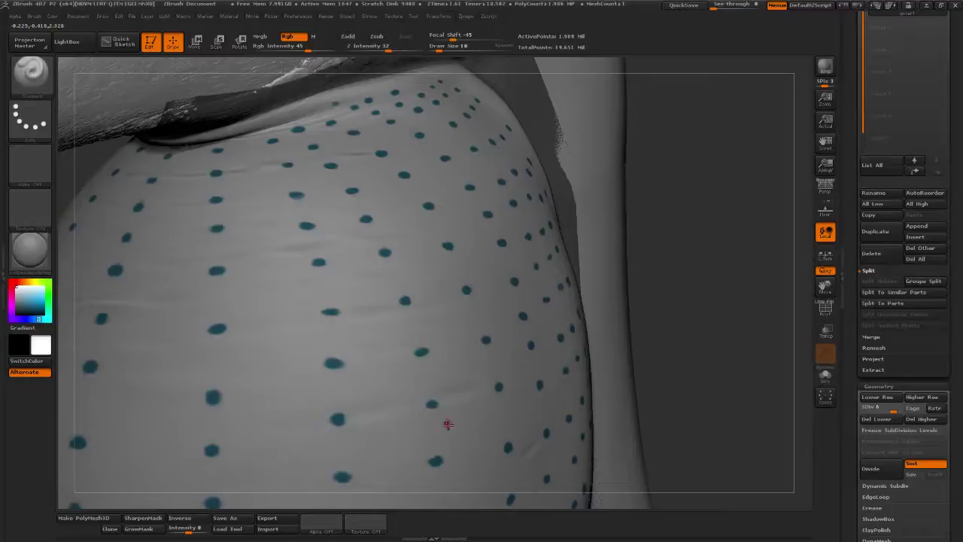
pyautogui.moveTo(688, 387); pyautogui.dragTo(289, 305)
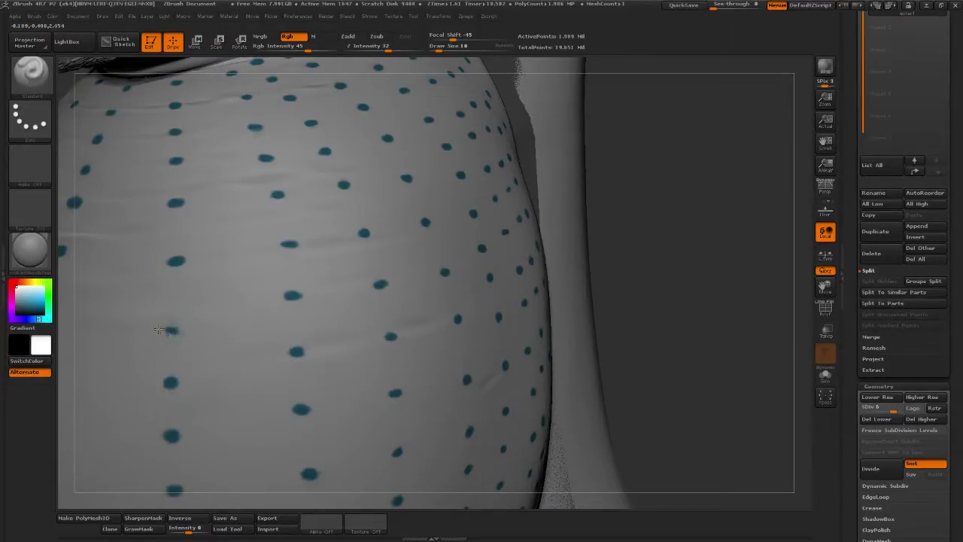
pyautogui.press('c')
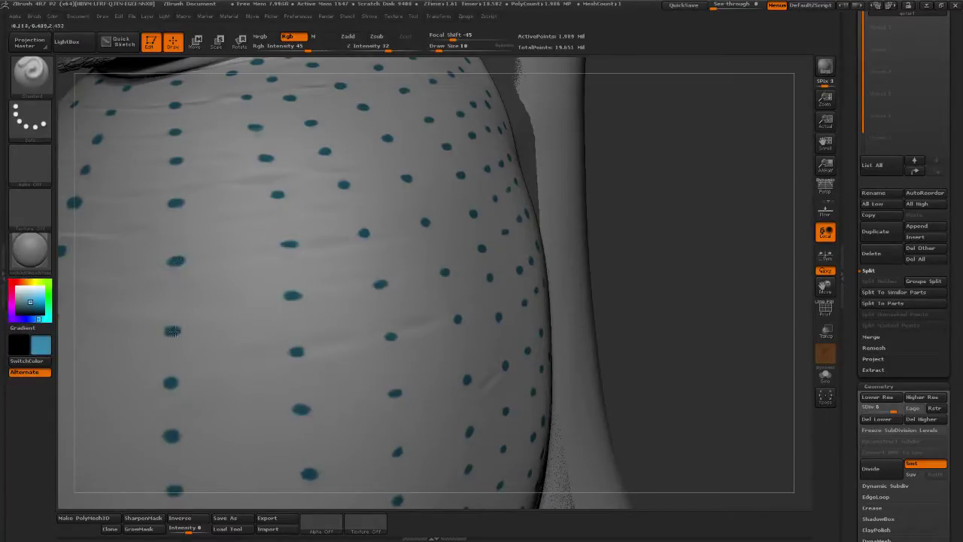
# Switch back to white and trim the oversized teal dots in the central rows on the pouch's front
pyautogui.keyDown('alt'); pyautogui.moveTo(680, 267); pyautogui.dragTo(694, 337); pyautogui.keyUp('alt')
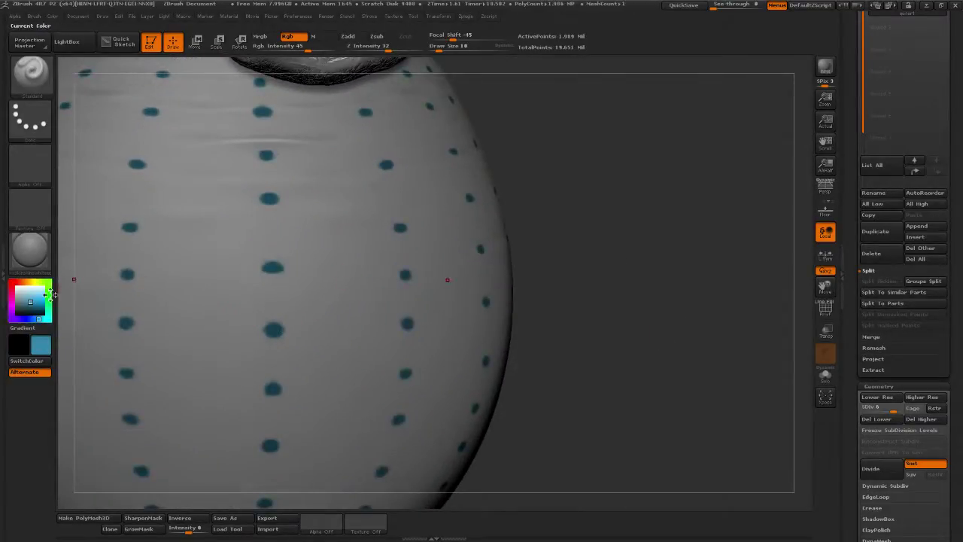
pyautogui.moveTo(25, 294); pyautogui.dragTo(15, 283)
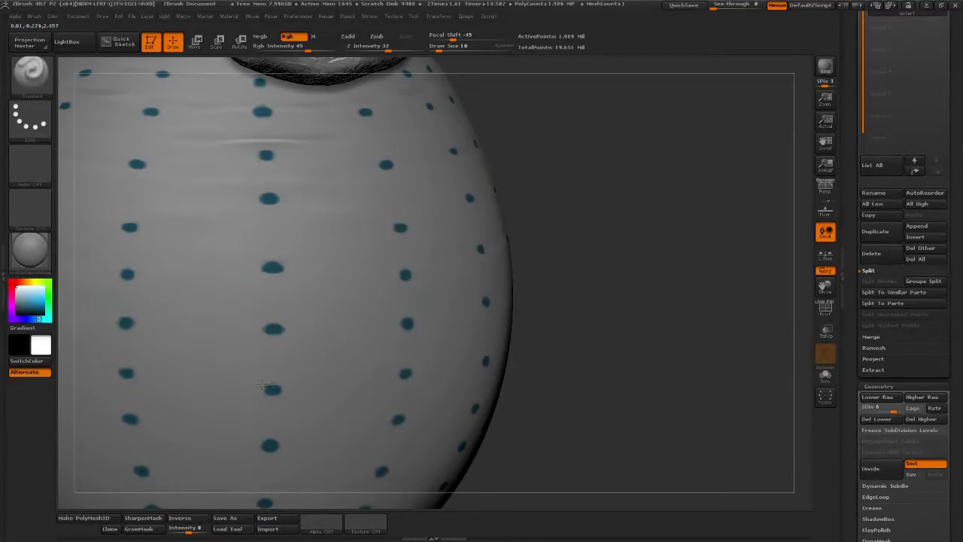
pyautogui.keyDown('alt'); pyautogui.moveTo(606, 243); pyautogui.dragTo(598, 292); pyautogui.keyUp('alt')
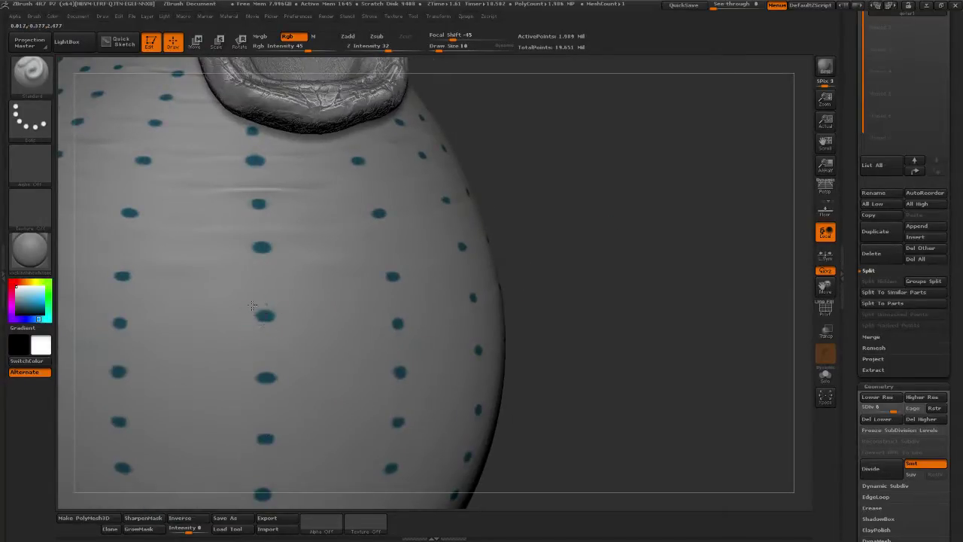
pyautogui.keyDown('alt'); pyautogui.moveTo(615, 185); pyautogui.dragTo(612, 264); pyautogui.keyUp('alt')
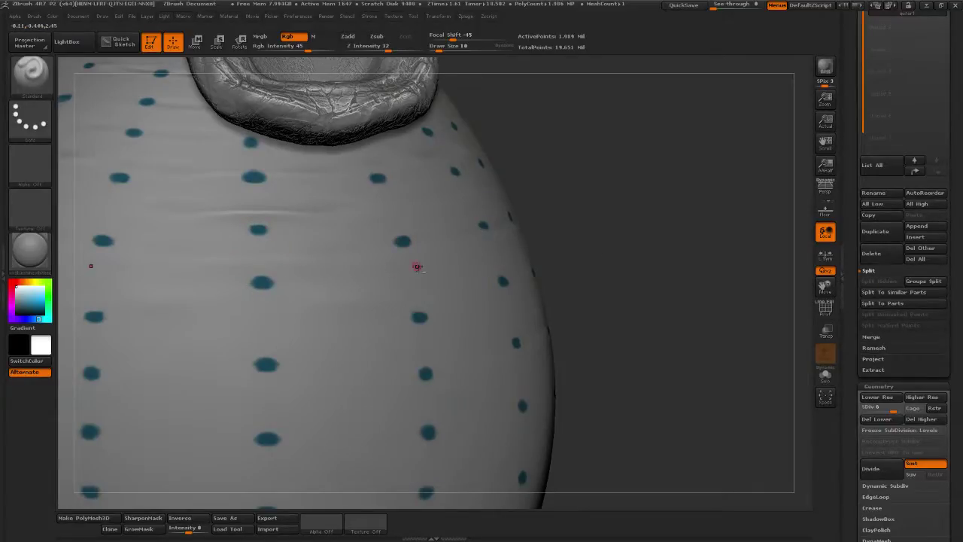
# Subdivide the throat pouch mesh once more to subdivision level 7
pyautogui.keyDown('alt'); pyautogui.moveTo(578, 316); pyautogui.dragTo(538, 241); pyautogui.keyUp('alt')
pyautogui.moveTo(640, 256); pyautogui.dragTo(678, 238)
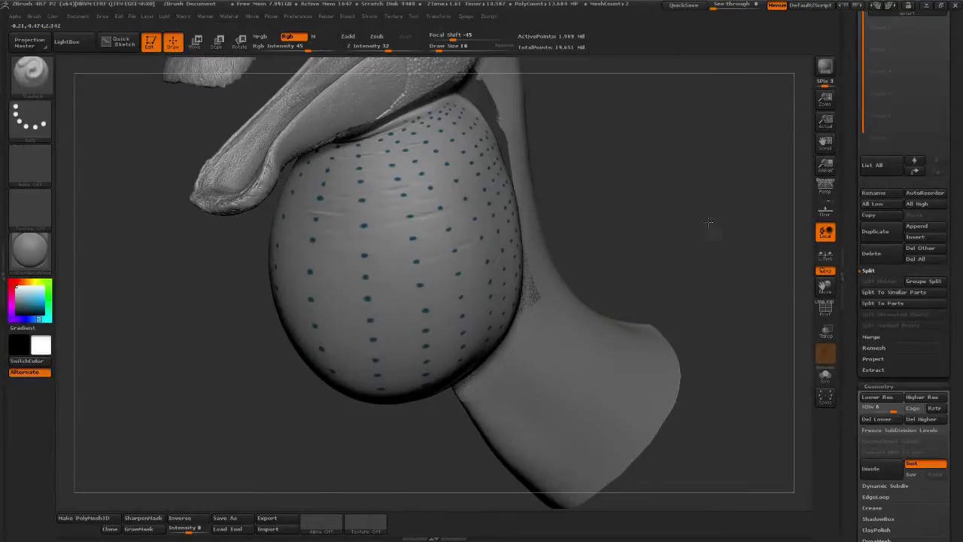
pyautogui.moveTo(712, 217); pyautogui.dragTo(734, 260)
pyautogui.hotkey('ctrl', 'd')
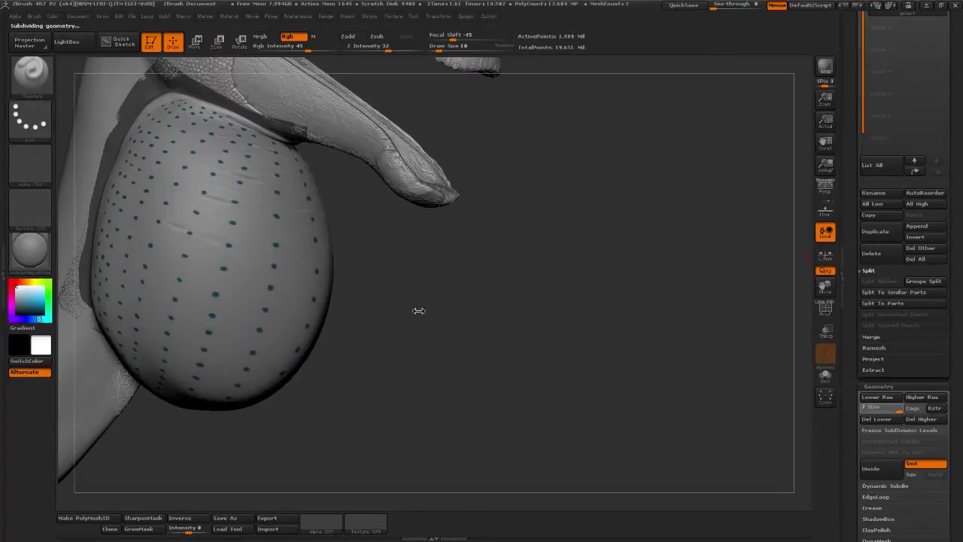
pyautogui.moveTo(482, 299); pyautogui.dragTo(338, 294)
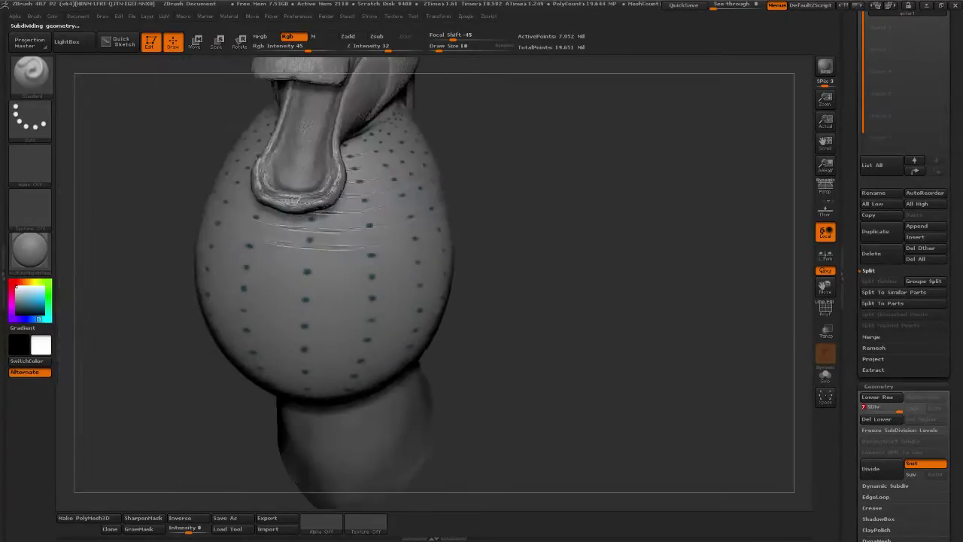
pyautogui.moveTo(591, 279); pyautogui.dragTo(520, 274)
# Set the draw size to 75 and smooth the sharp horizontal creases across the pouch's upper front
pyautogui.click(453, 48)
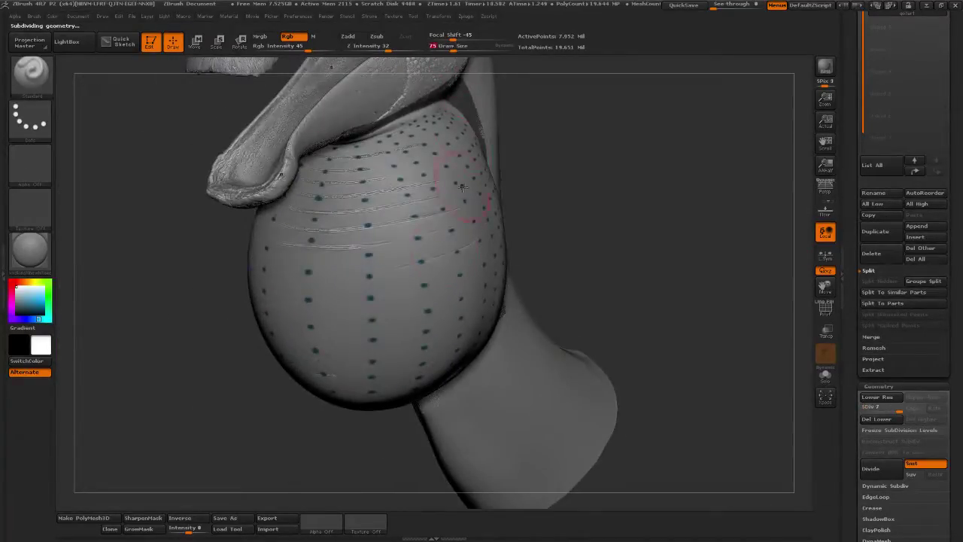
pyautogui.keyDown('shift'); pyautogui.moveTo(369, 253); pyautogui.dragTo(347, 256); pyautogui.keyUp('shift')
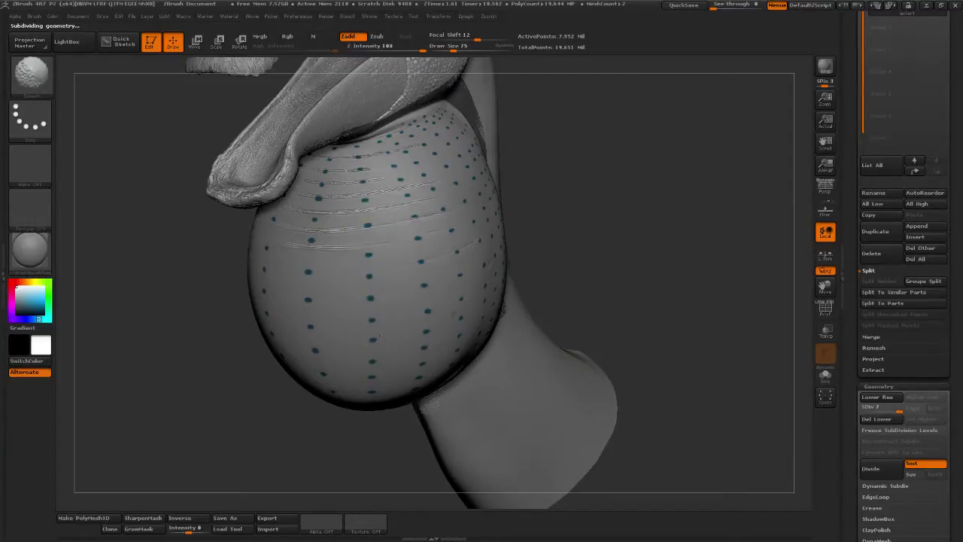
pyautogui.moveTo(696, 184); pyautogui.dragTo(744, 175)
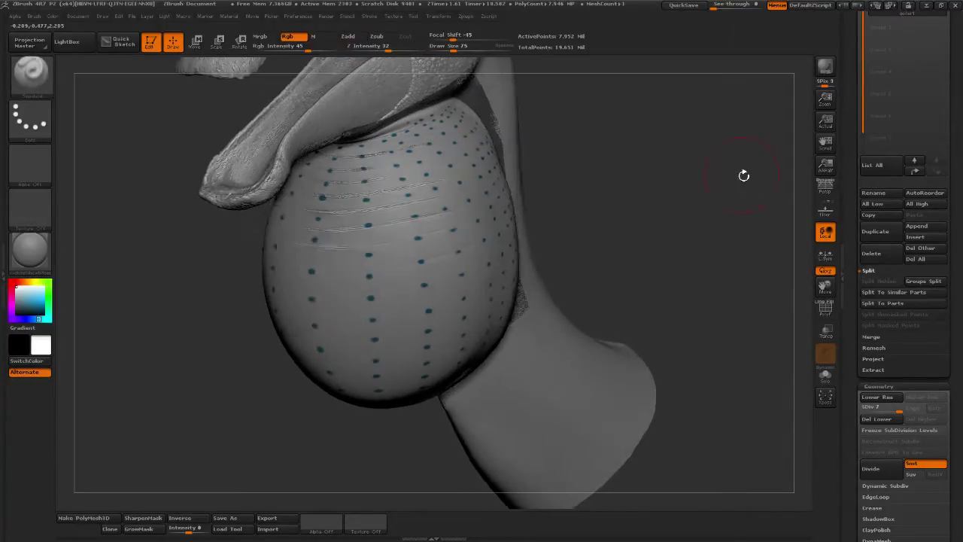
pyautogui.moveTo(676, 191); pyautogui.dragTo(482, 226)
pyautogui.press('b')
pyautogui.press('c')
pyautogui.press('b')
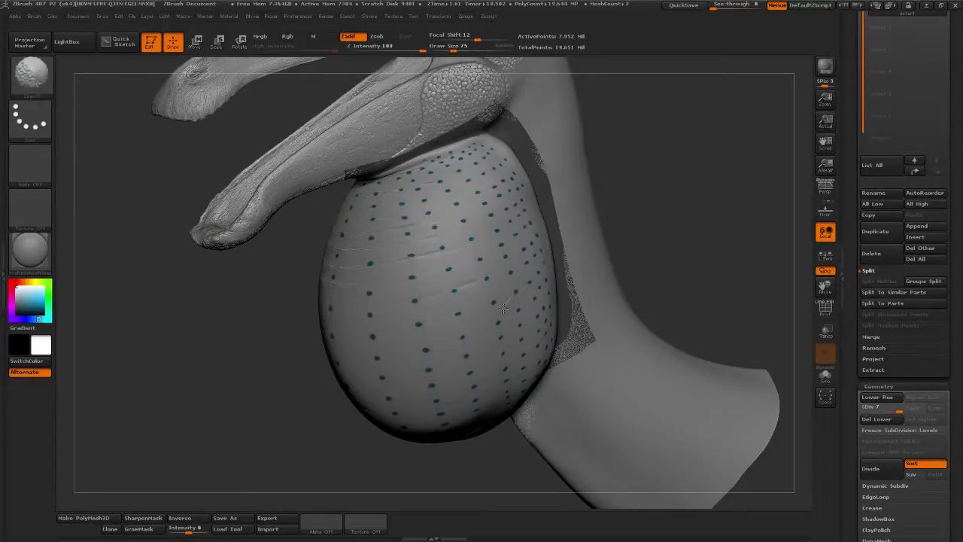
pyautogui.press('b')
pyautogui.press('s')
pyautogui.press('t')
# Smooth the remaining creases around both upper sides of the pouch beneath the jaw
pyautogui.moveTo(576, 219)
pyautogui.mouseDown()
pyautogui.moveTo(639, 278)
pyautogui.moveTo(662, 286)
pyautogui.moveTo(562, 266)
pyautogui.mouseUp()
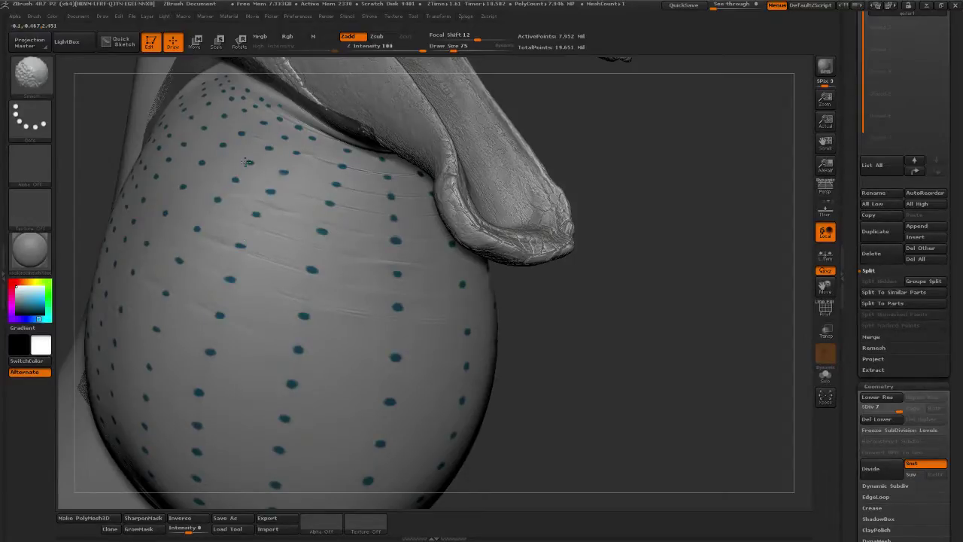
pyautogui.moveTo(662, 304); pyautogui.dragTo(527, 294)
pyautogui.moveTo(566, 251); pyautogui.dragTo(542, 239, button='right')
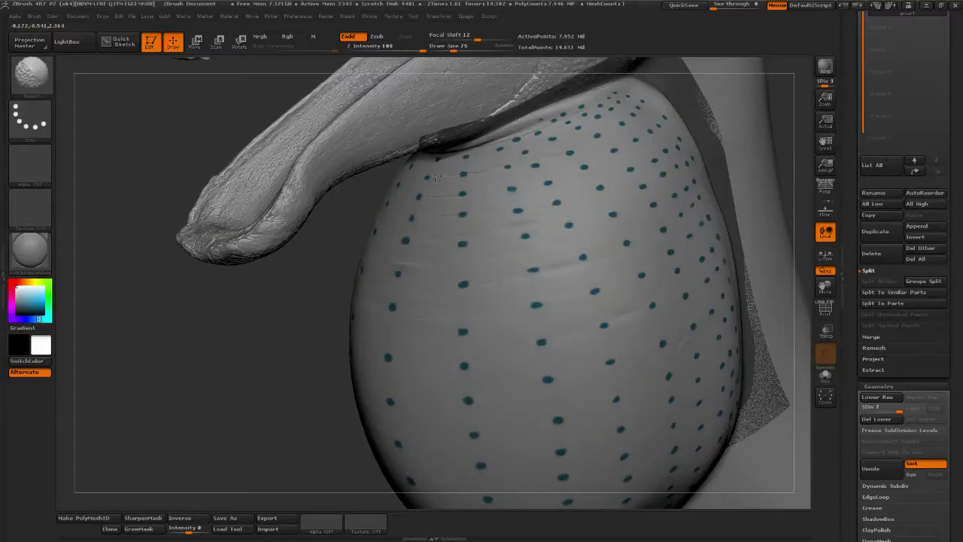
pyautogui.keyDown('alt'); pyautogui.moveTo(282, 415); pyautogui.dragTo(131, 346); pyautogui.keyUp('alt')
pyautogui.moveTo(725, 244); pyautogui.dragTo(633, 245)
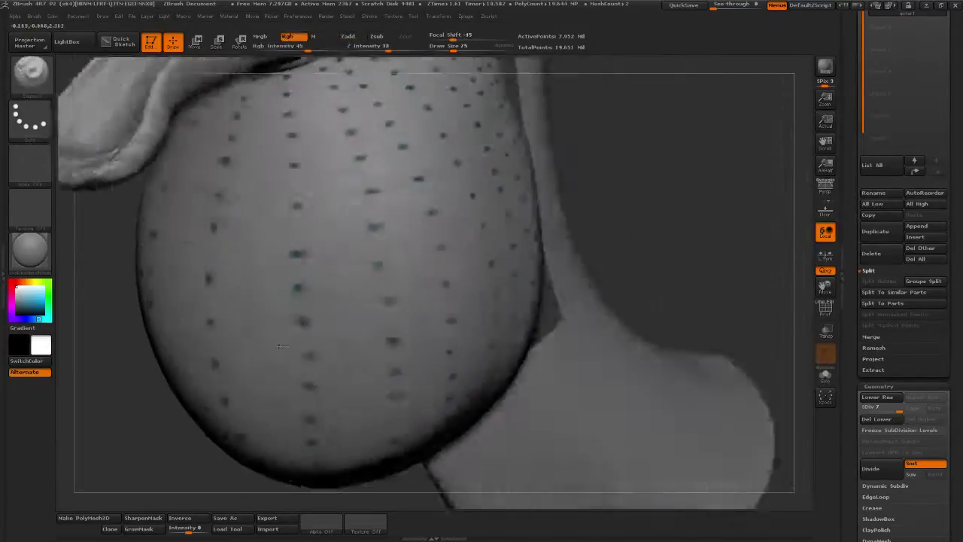
# Set the draw size to 20 and trim uneven teal dots along the pouch's side and front rows with white
pyautogui.moveTo(281, 347)
pyautogui.mouseDown()
pyautogui.moveTo(639, 233)
pyautogui.moveTo(686, 223)
pyautogui.moveTo(707, 253)
pyautogui.moveTo(618, 207)
pyautogui.mouseUp()
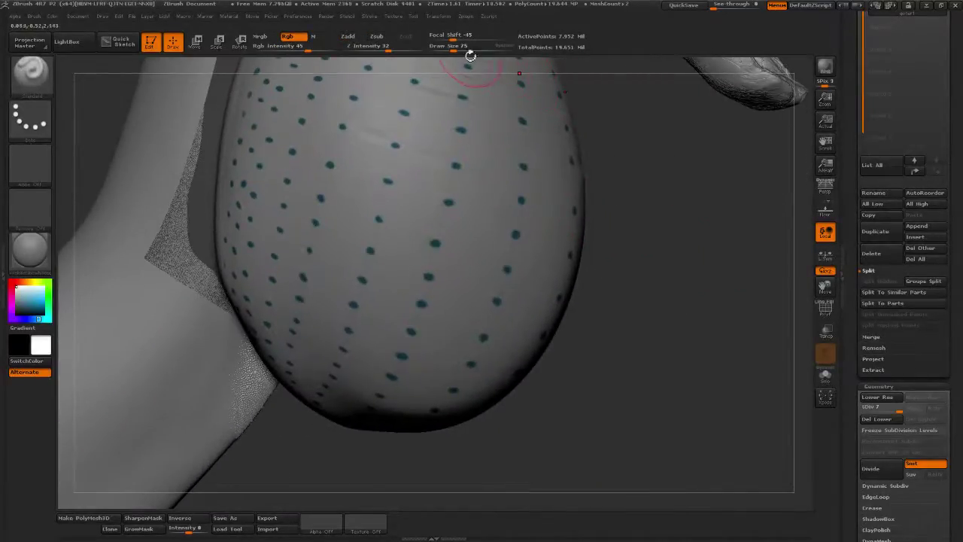
pyautogui.click(447, 51)
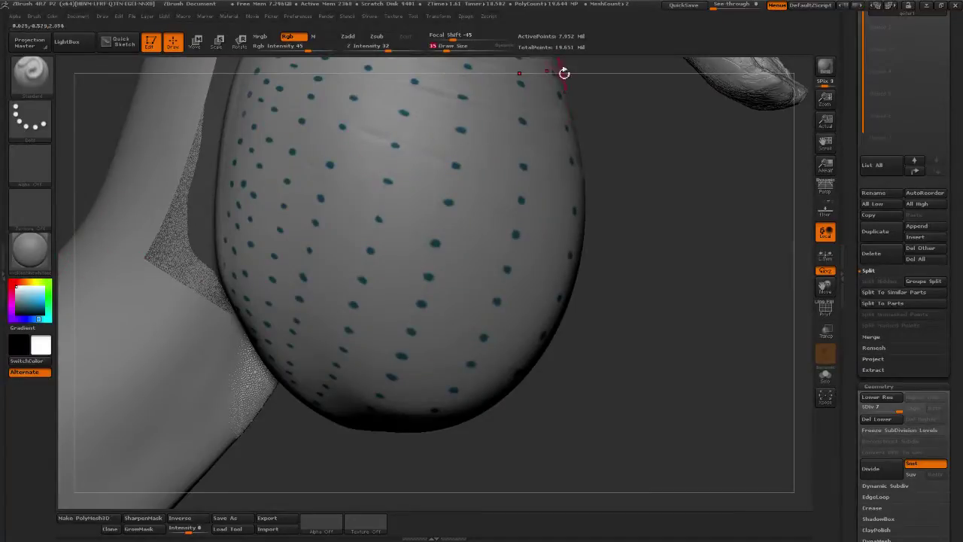
pyautogui.click(444, 51)
pyautogui.moveTo(680, 133)
pyautogui.keyDown('alt'); pyautogui.mouseDown()
pyautogui.moveTo(605, 234)
pyautogui.moveTo(622, 256)
pyautogui.mouseUp(); pyautogui.keyUp('alt')
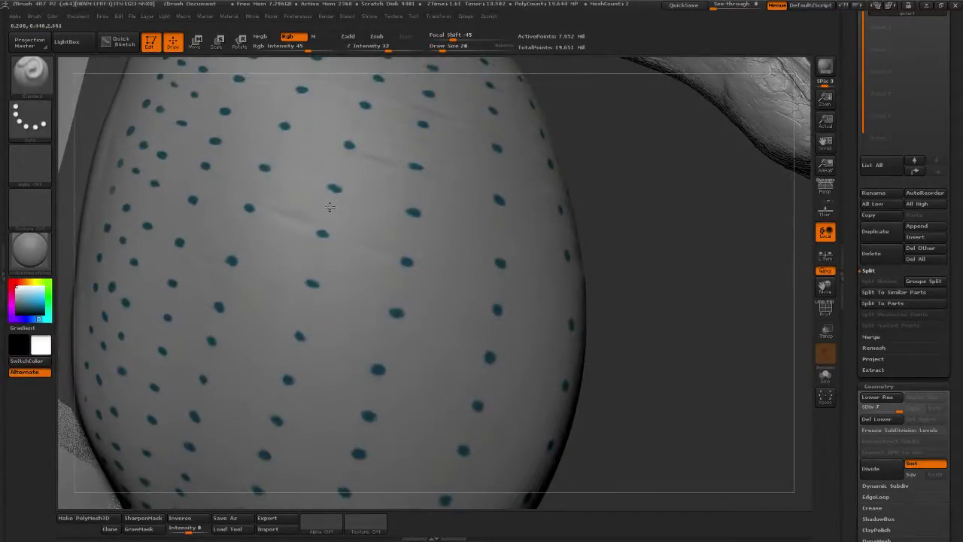
pyautogui.moveTo(591, 232); pyautogui.dragTo(421, 254)
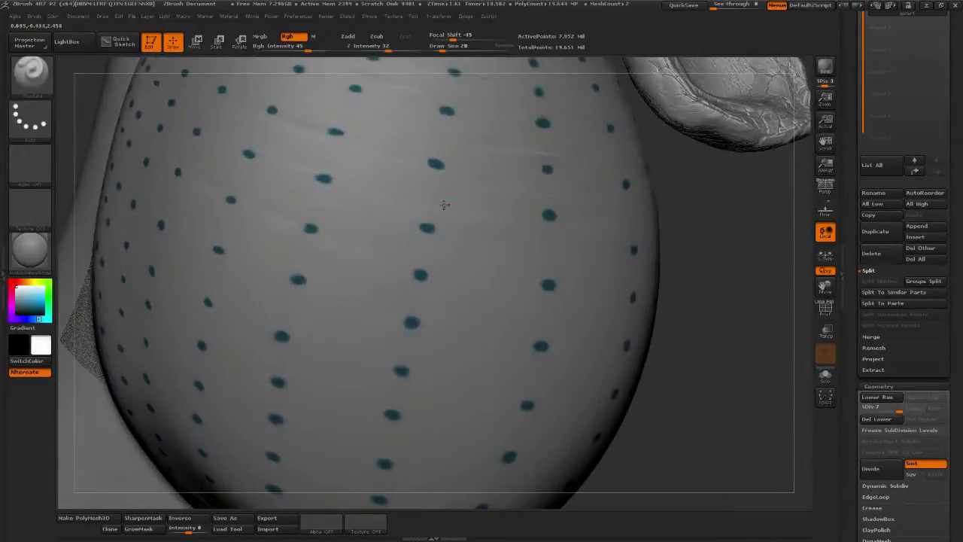
pyautogui.keyDown('alt'); pyautogui.moveTo(694, 237); pyautogui.dragTo(677, 234); pyautogui.keyUp('alt')
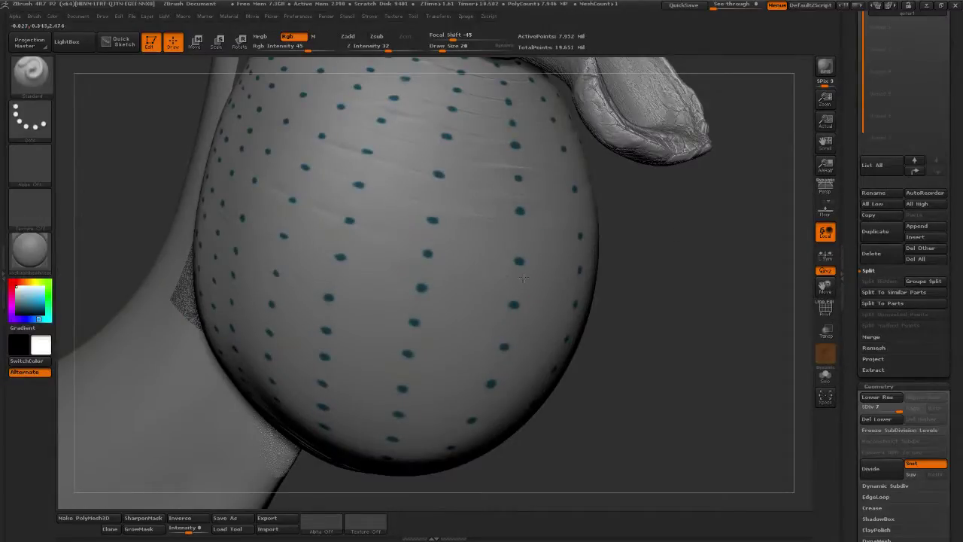
# Trim the ragged edges of the teal dots on the pouch's lower front and underside with white
pyautogui.moveTo(733, 314); pyautogui.dragTo(483, 266)
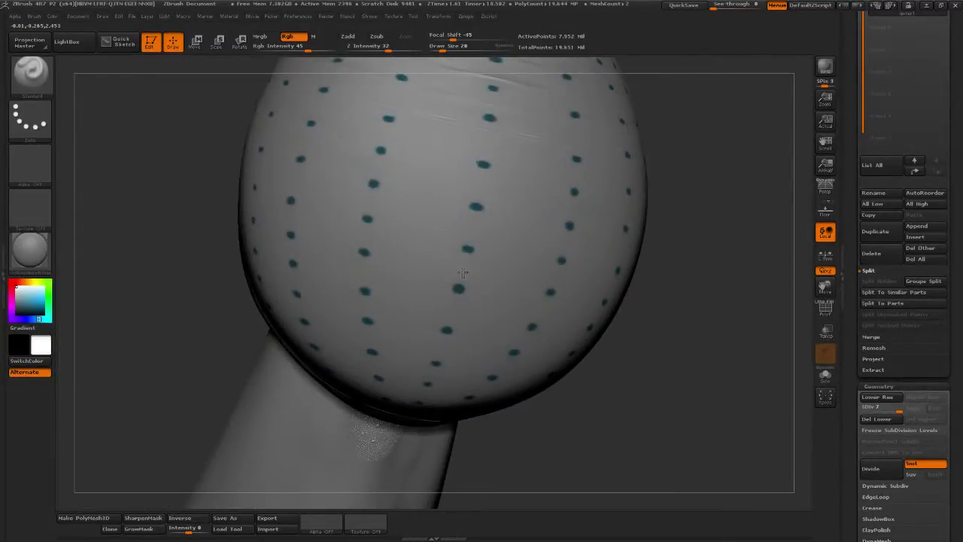
pyautogui.moveTo(731, 258); pyautogui.dragTo(591, 281)
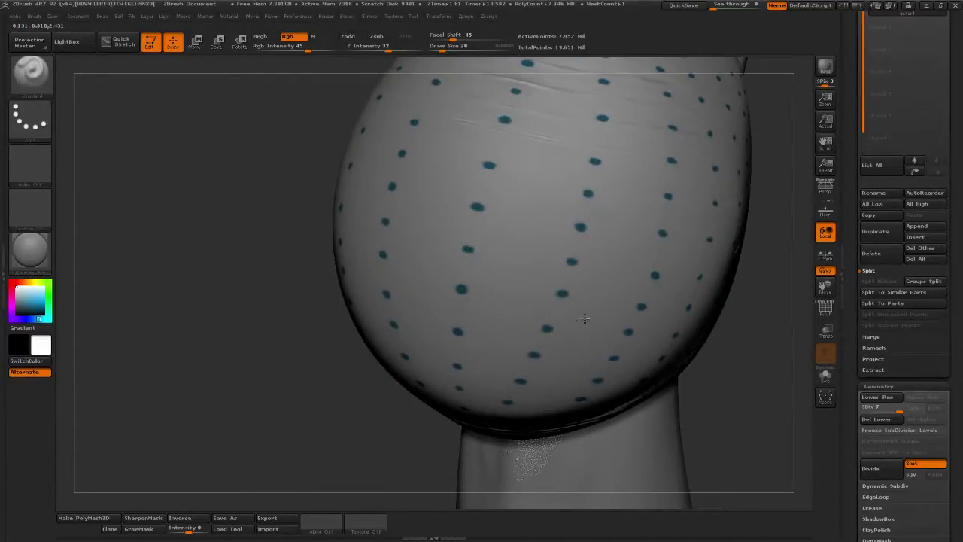
pyautogui.moveTo(774, 309); pyautogui.dragTo(398, 201)
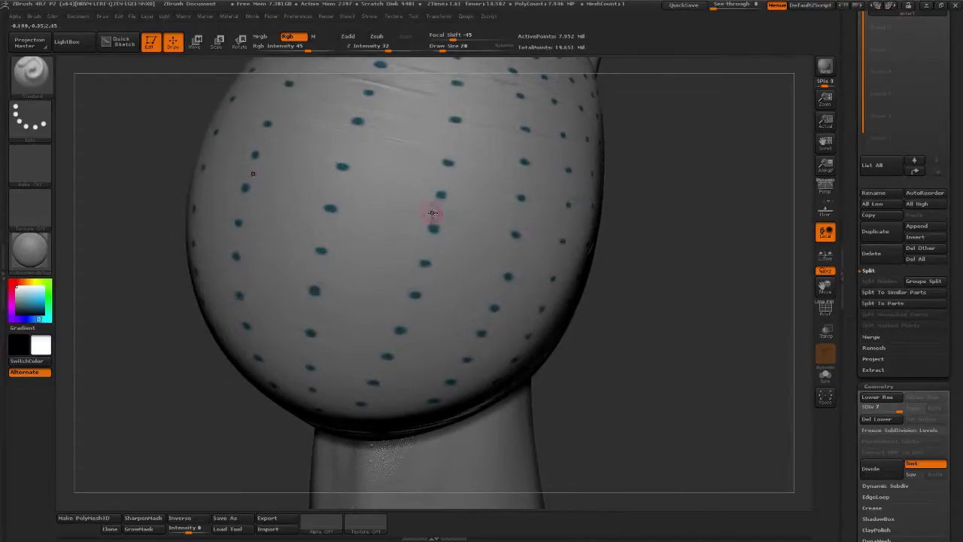
pyautogui.moveTo(617, 245); pyautogui.dragTo(384, 280)
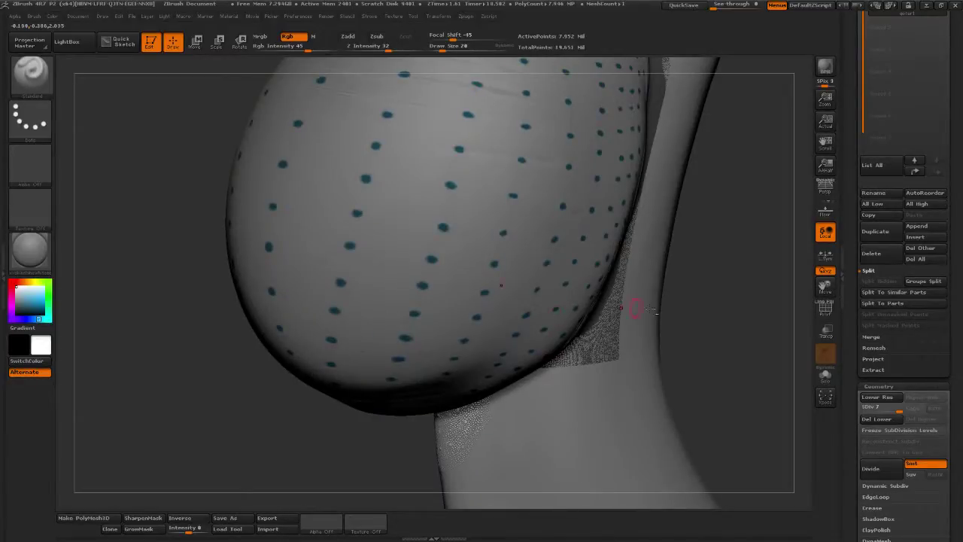
pyautogui.moveTo(742, 288); pyautogui.dragTo(708, 263)
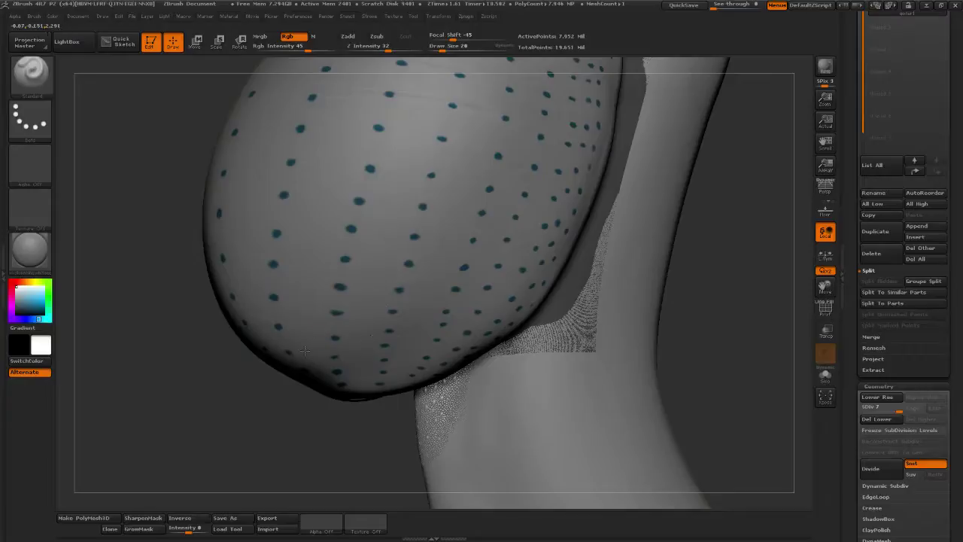
pyautogui.moveTo(178, 260); pyautogui.dragTo(253, 263)
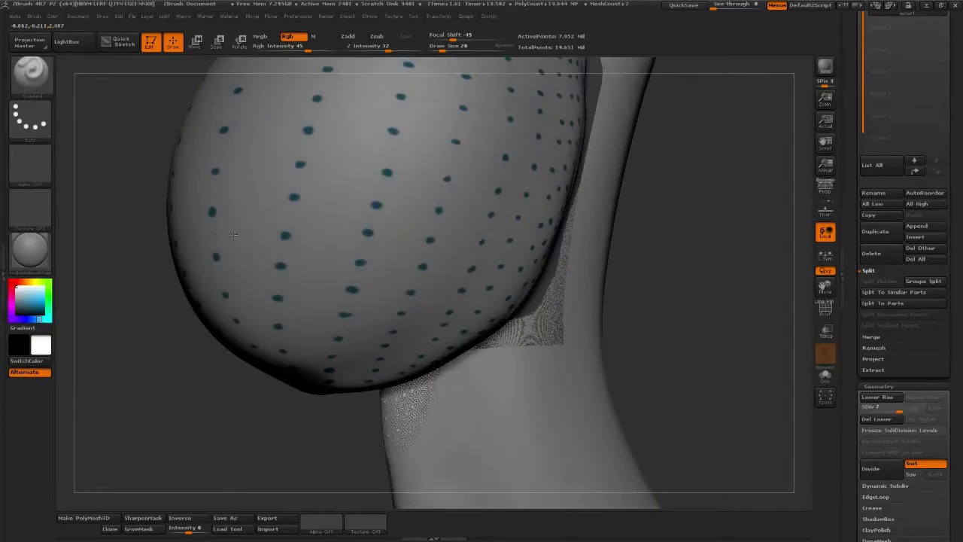
# Clean up uneven teal dots along the pouch's lower side rows and rounded bottom with white paint
pyautogui.moveTo(652, 215); pyautogui.dragTo(389, 249)
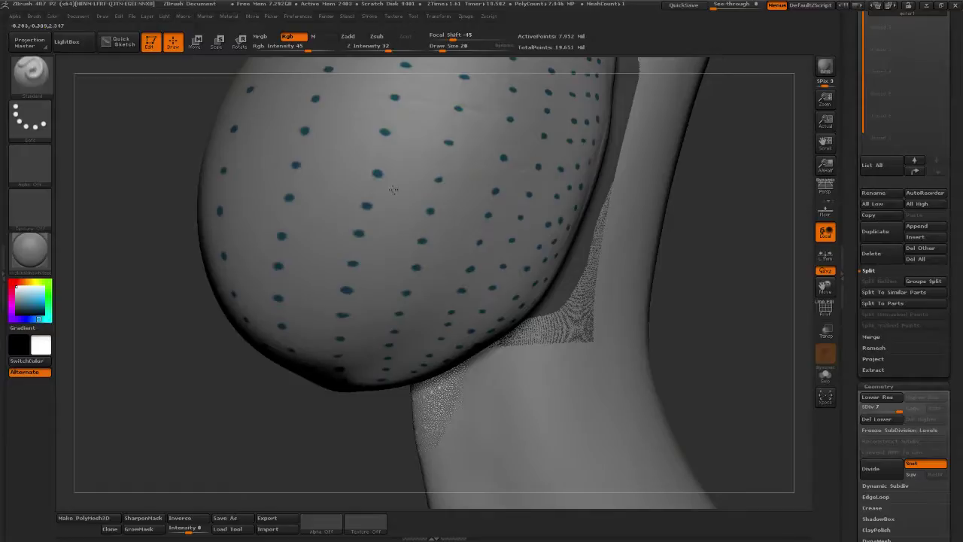
pyautogui.moveTo(733, 135); pyautogui.dragTo(338, 219)
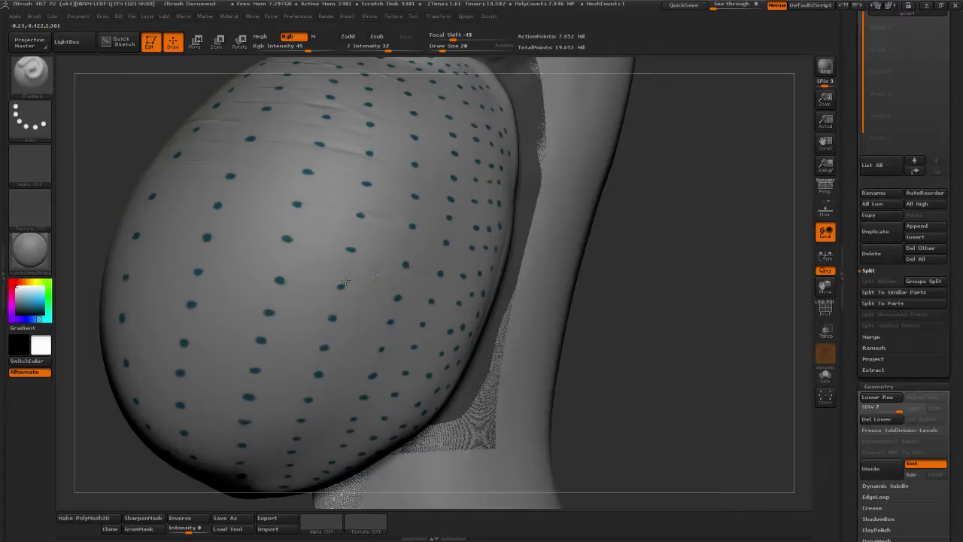
pyautogui.keyDown('alt'); pyautogui.moveTo(589, 309); pyautogui.dragTo(530, 256); pyautogui.keyUp('alt')
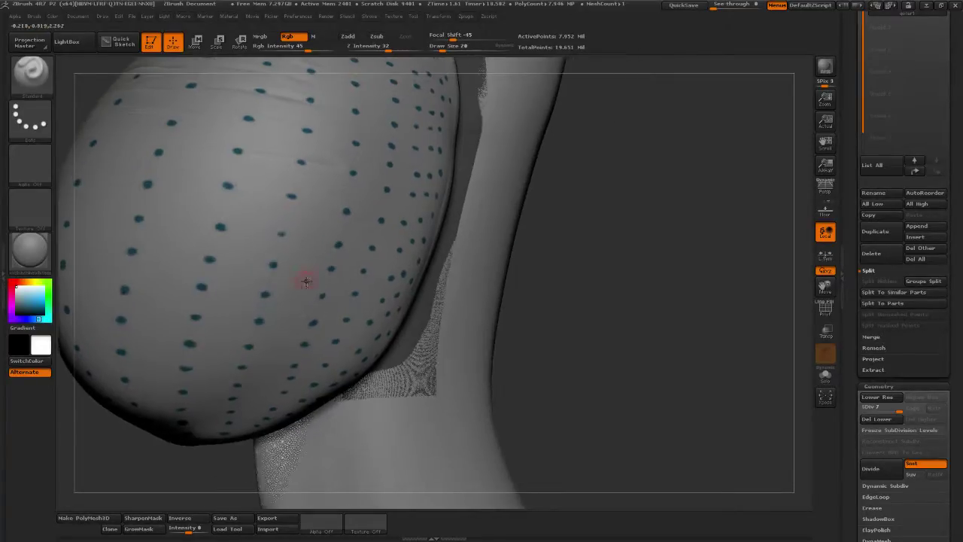
pyautogui.moveTo(322, 282); pyautogui.dragTo(298, 311, button='right')
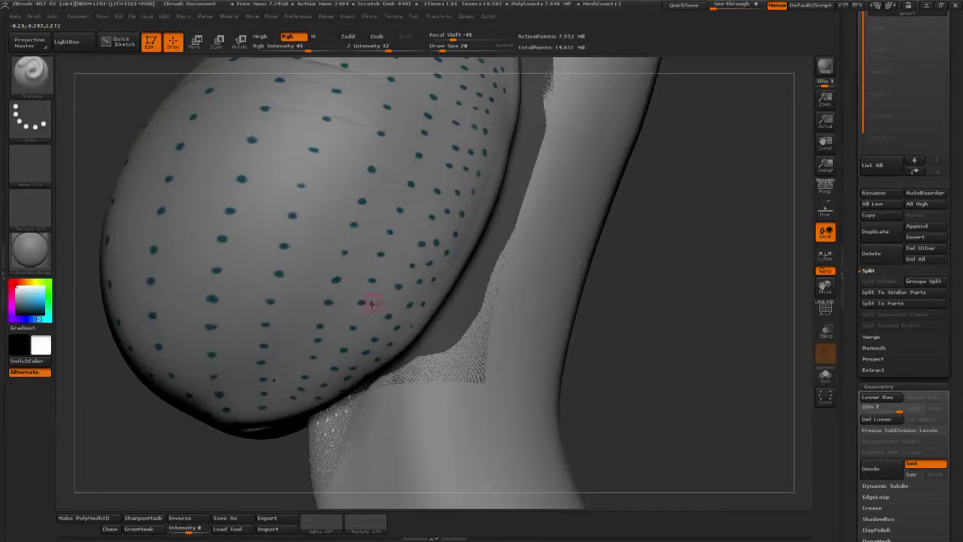
pyautogui.keyDown('alt'); pyautogui.moveTo(369, 303); pyautogui.dragTo(394, 284, button='right'); pyautogui.keyUp('alt')
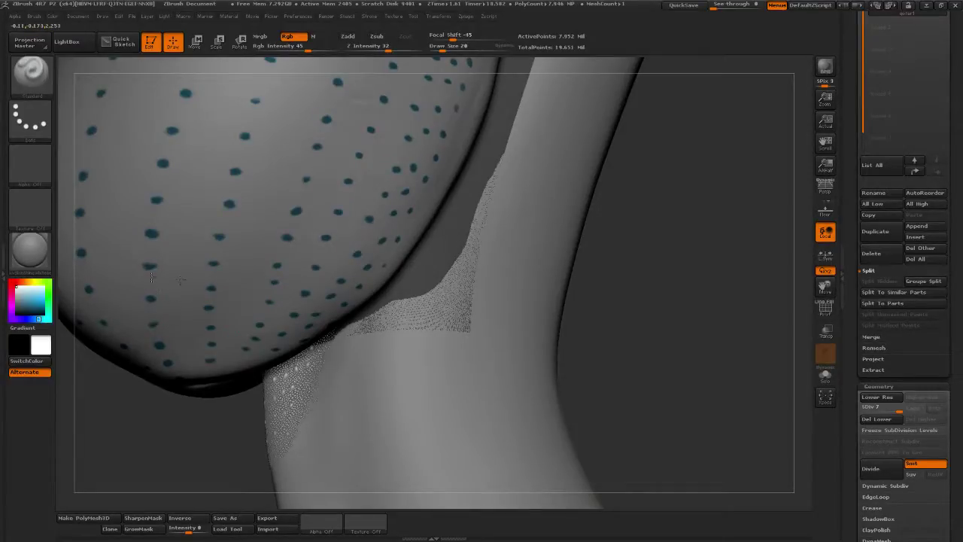
pyautogui.moveTo(152, 277); pyautogui.dragTo(184, 302, button='right')
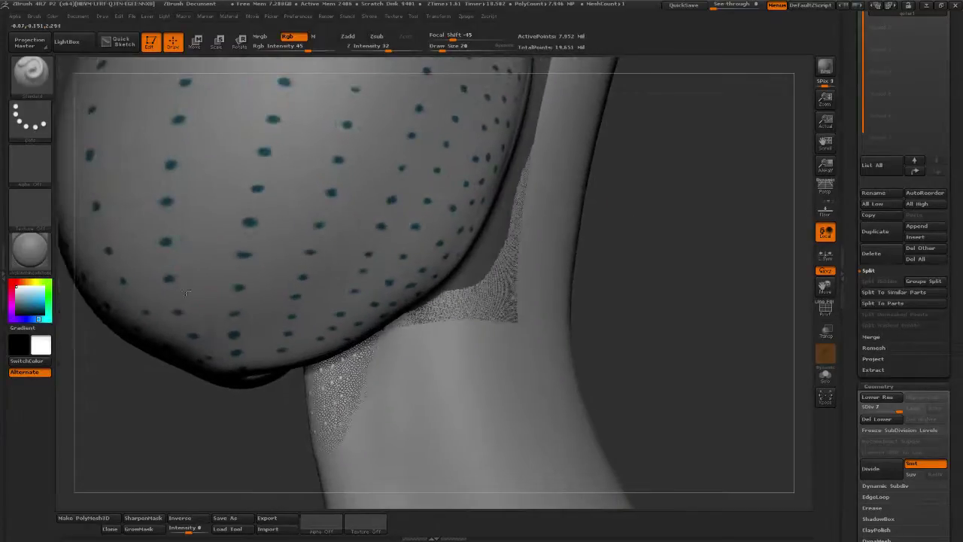
pyautogui.moveTo(666, 230); pyautogui.dragTo(577, 253)
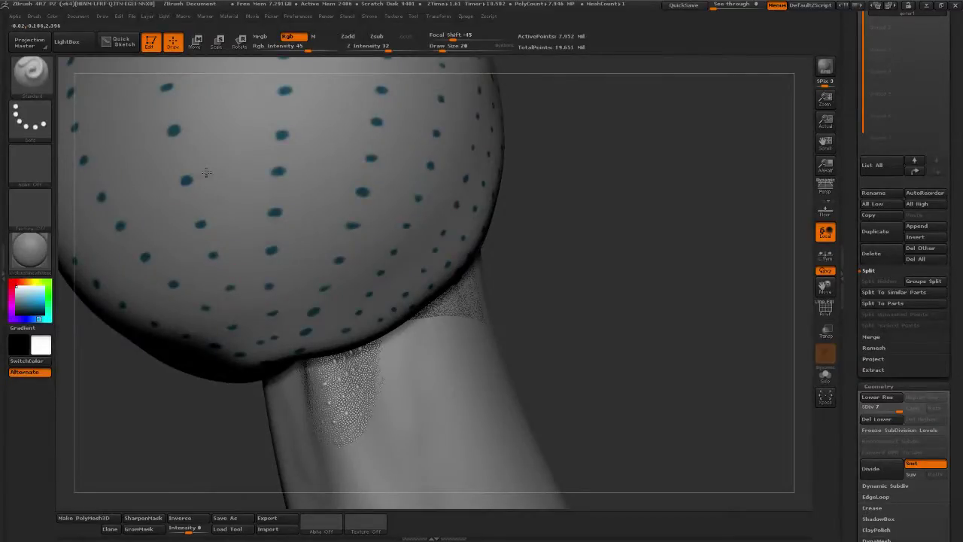
pyautogui.moveTo(369, 161)
pyautogui.mouseDown(button='right')
pyautogui.moveTo(639, 204)
pyautogui.moveTo(659, 191)
pyautogui.moveTo(681, 256)
pyautogui.moveTo(695, 233)
pyautogui.moveTo(332, 218)
pyautogui.mouseUp(button='right')
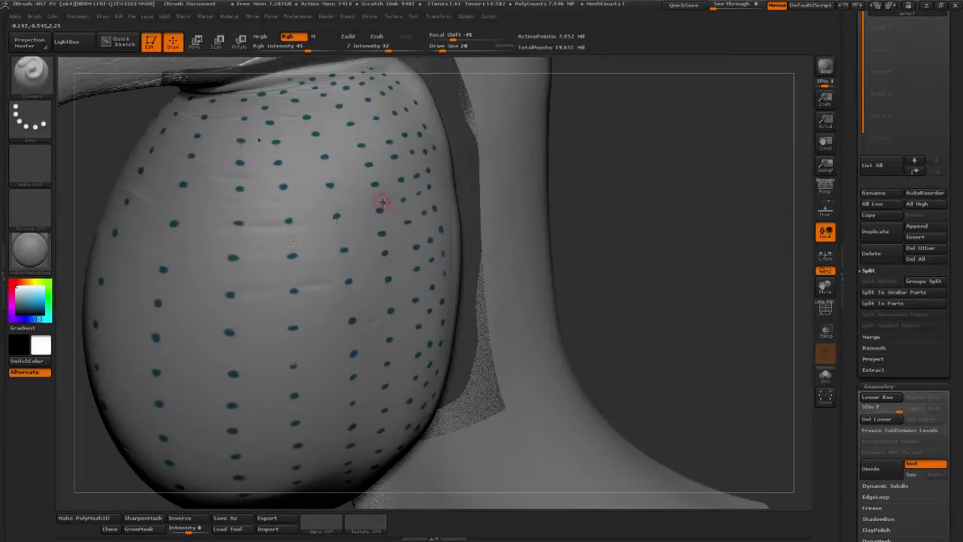
# Trim the oversized and ragged teal dots on the pouch's upper side beneath the jaw with white
pyautogui.moveTo(677, 208); pyautogui.dragTo(340, 263)
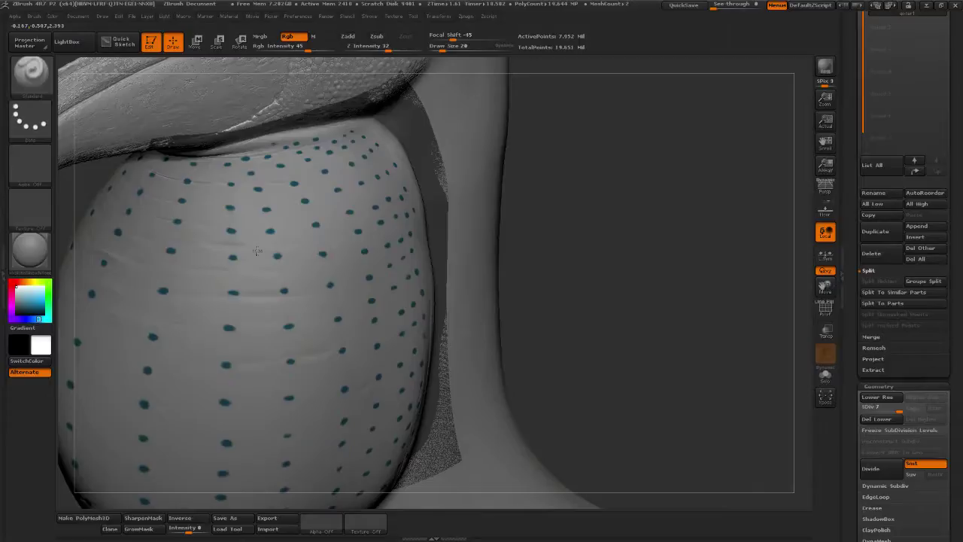
pyautogui.click(227, 218)
pyautogui.click(277, 221)
pyautogui.click(273, 197)
pyautogui.click(300, 209)
pyautogui.click(292, 194)
pyautogui.moveTo(656, 177)
pyautogui.mouseDown()
pyautogui.moveTo(634, 179)
pyautogui.moveTo(614, 215)
pyautogui.mouseUp()
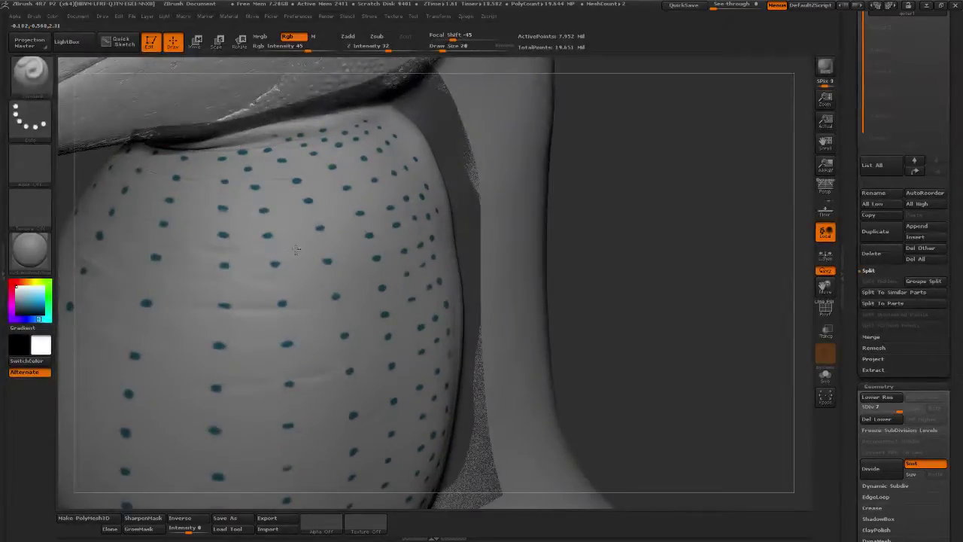
pyautogui.click(290, 211)
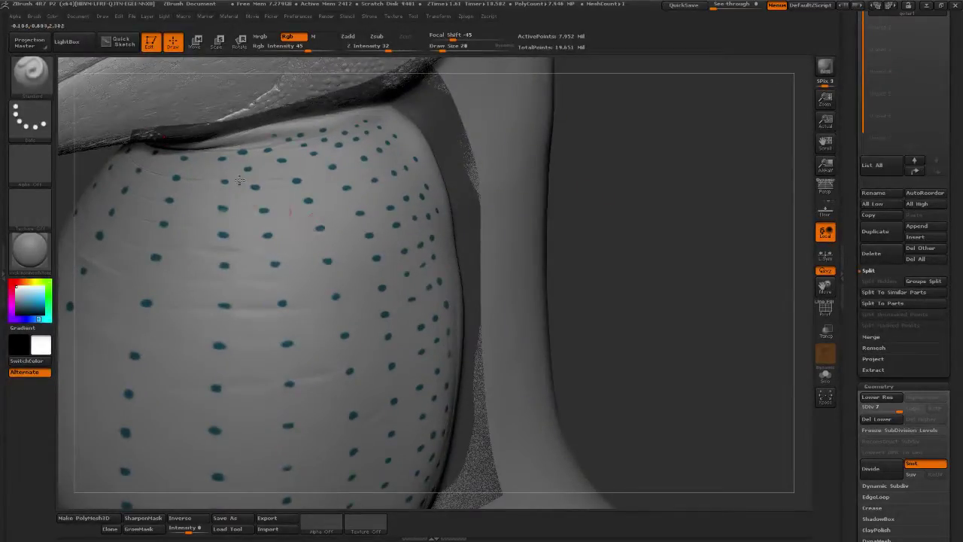
pyautogui.keyDown('alt'); pyautogui.moveTo(647, 177); pyautogui.dragTo(584, 150); pyautogui.keyUp('alt')
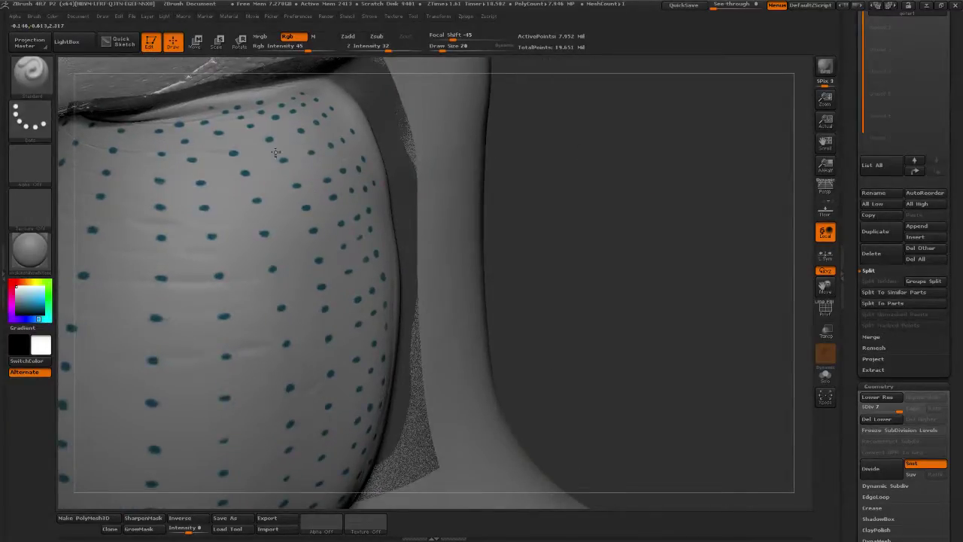
# Trim the remaining uneven teal dots down the pouch's side, from the rear rows to the lower edge, with white
pyautogui.moveTo(420, 182); pyautogui.dragTo(243, 241)
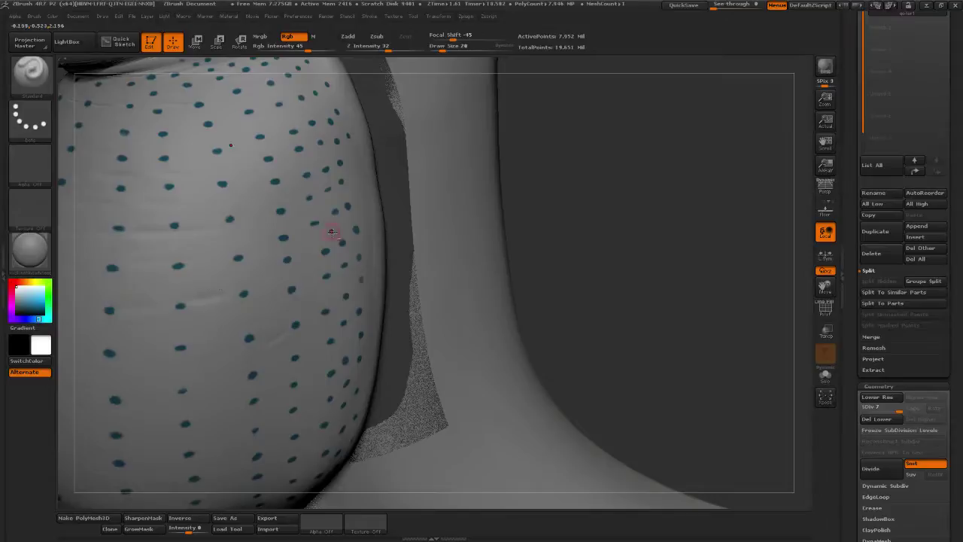
pyautogui.moveTo(561, 241)
pyautogui.keyDown('alt'); pyautogui.mouseDown()
pyautogui.moveTo(525, 202)
pyautogui.moveTo(602, 176)
pyautogui.moveTo(535, 188)
pyautogui.mouseUp(); pyautogui.keyUp('alt')
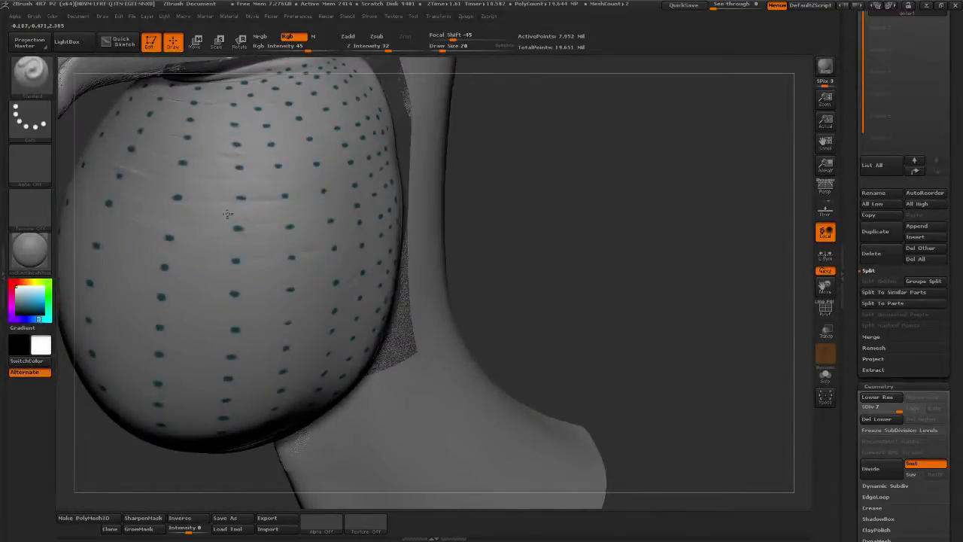
pyautogui.moveTo(308, 241)
pyautogui.mouseDown()
pyautogui.moveTo(570, 205)
pyautogui.moveTo(585, 213)
pyautogui.moveTo(572, 203)
pyautogui.moveTo(428, 238)
pyautogui.moveTo(305, 333)
pyautogui.moveTo(275, 297)
pyautogui.moveTo(240, 286)
pyautogui.mouseUp()
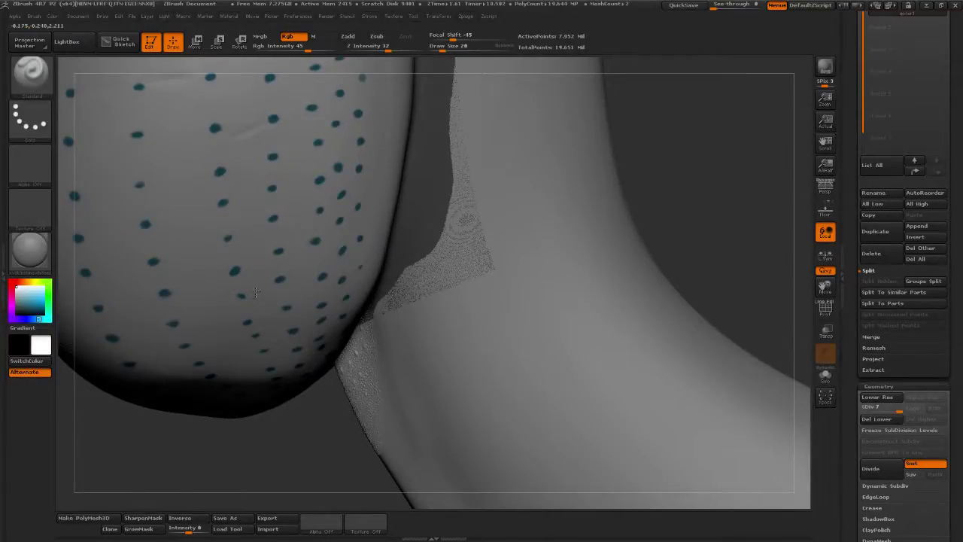
pyautogui.click(219, 301)
pyautogui.keyDown('alt'); pyautogui.moveTo(217, 468); pyautogui.dragTo(354, 454); pyautogui.keyUp('alt')
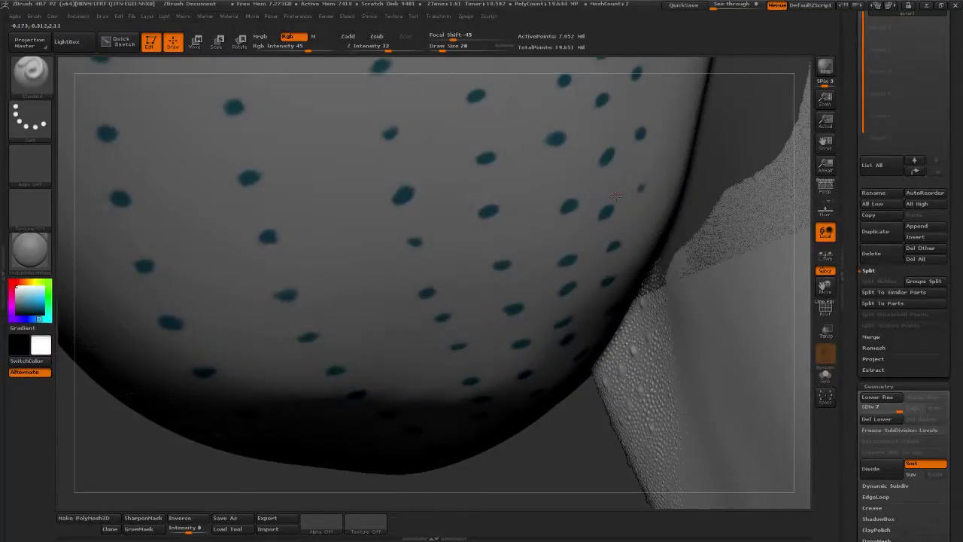
# Sample the teal colour from an existing dot and fill out the small, faint dots on the pouch's lower side
pyautogui.moveTo(44, 292)
pyautogui.mouseDown()
pyautogui.moveTo(177, 264)
pyautogui.moveTo(256, 179)
pyautogui.mouseUp()
pyautogui.moveTo(263, 238); pyautogui.dragTo(271, 238)
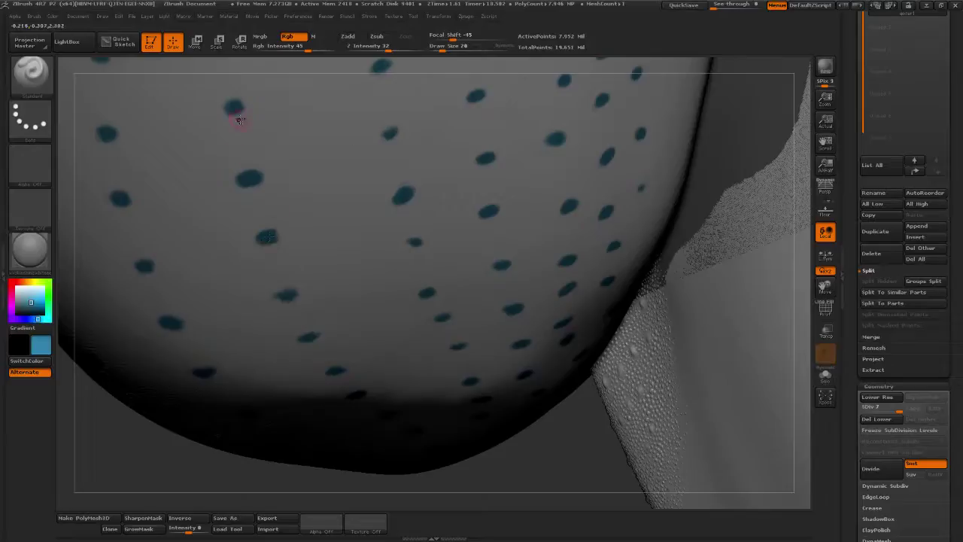
pyautogui.moveTo(229, 109); pyautogui.dragTo(239, 106)
pyautogui.keyDown('alt'); pyautogui.moveTo(377, 70); pyautogui.dragTo(423, 217, button='right'); pyautogui.keyUp('alt')
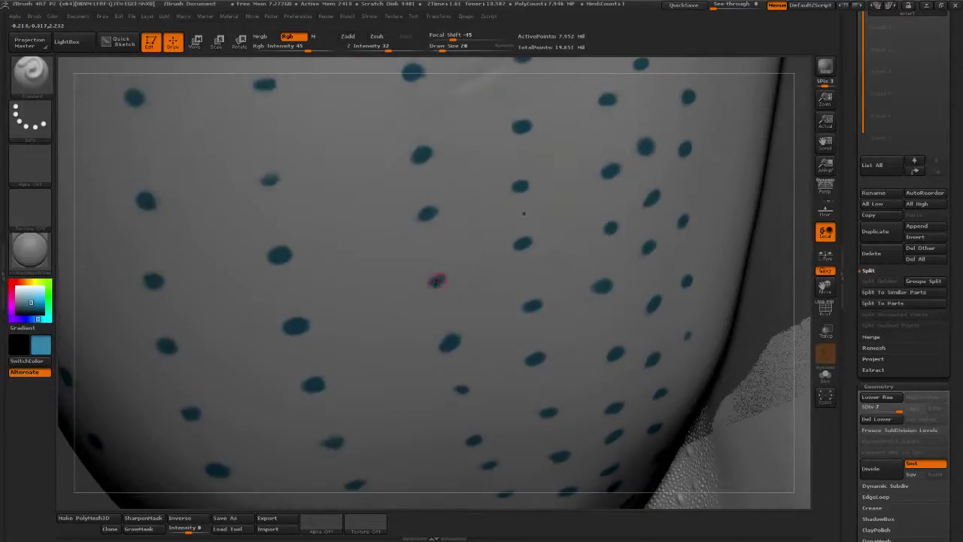
pyautogui.moveTo(271, 181); pyautogui.dragTo(261, 181)
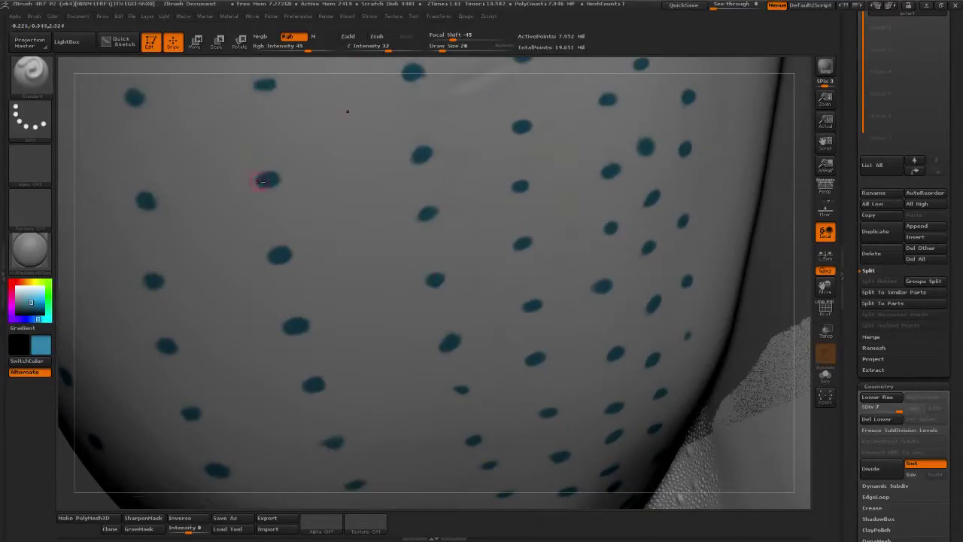
pyautogui.click(151, 202)
pyautogui.click(166, 345)
pyautogui.click(190, 413)
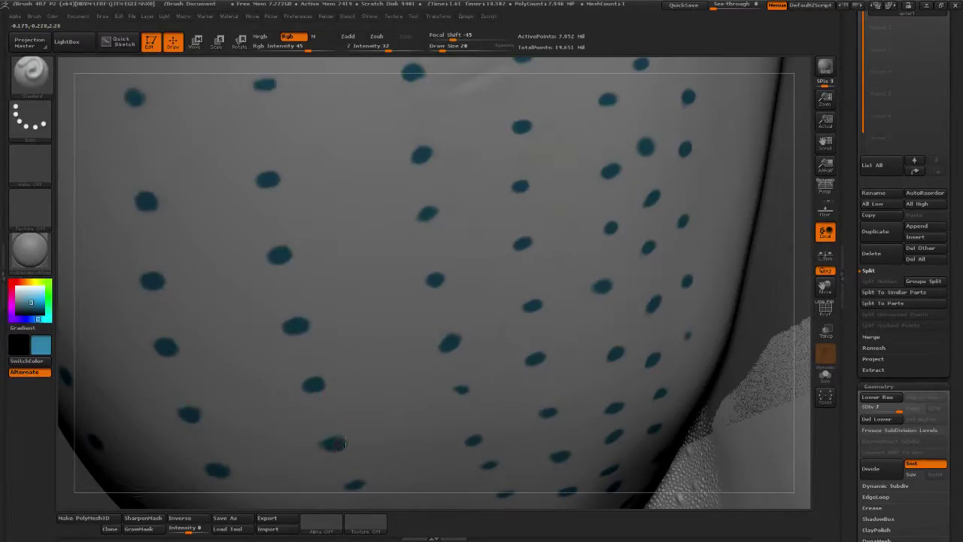
# Repaint the blurry dots across the middle of the pouch's side in teal, giving them fuller, rounder shapes
pyautogui.moveTo(499, 65)
pyautogui.keyDown('alt'); pyautogui.mouseDown()
pyautogui.moveTo(507, 146)
pyautogui.moveTo(491, 287)
pyautogui.mouseUp(); pyautogui.keyUp('alt')
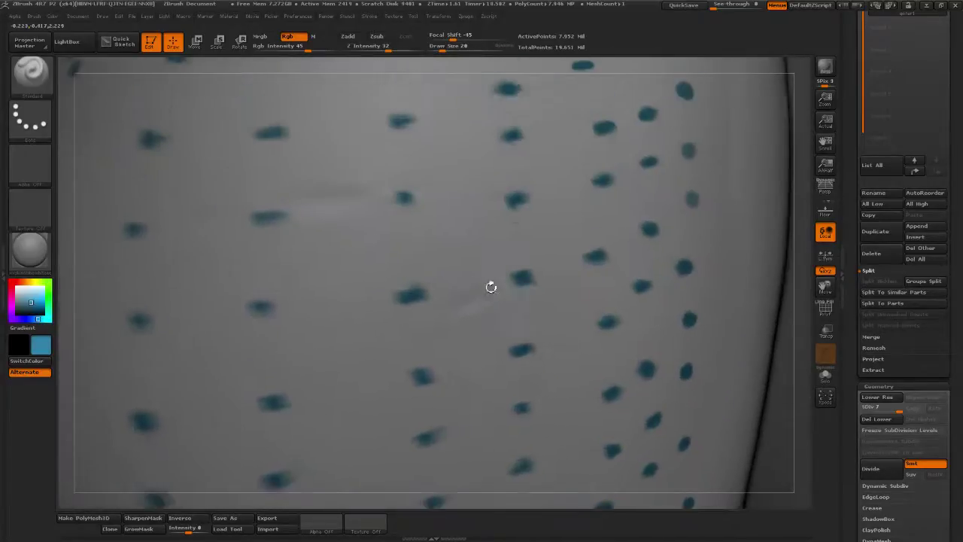
pyautogui.click(415, 294)
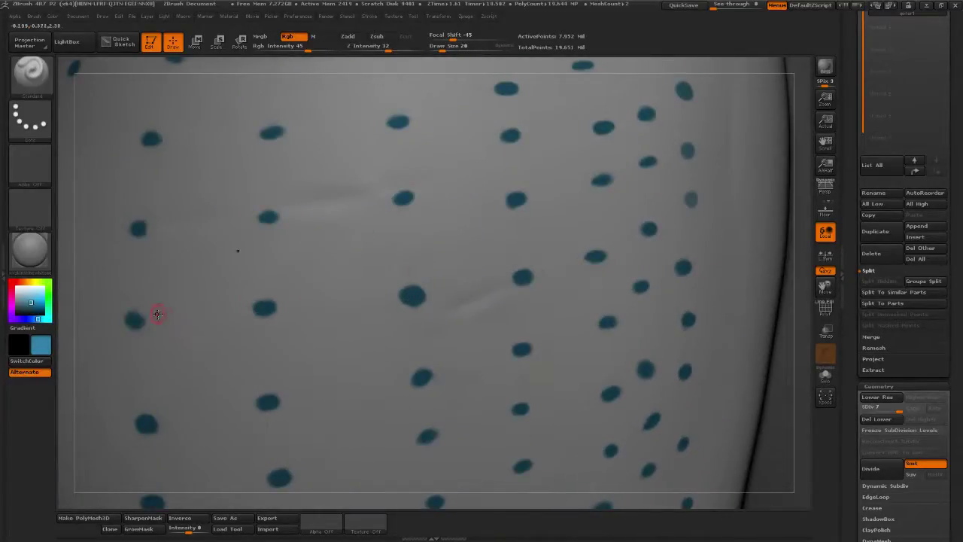
pyautogui.click(134, 321)
pyautogui.click(135, 230)
# Round out the undersized teal dots between the pouch's front edge and the shallow creases on its side
pyautogui.moveTo(226, 77); pyautogui.dragTo(308, 277)
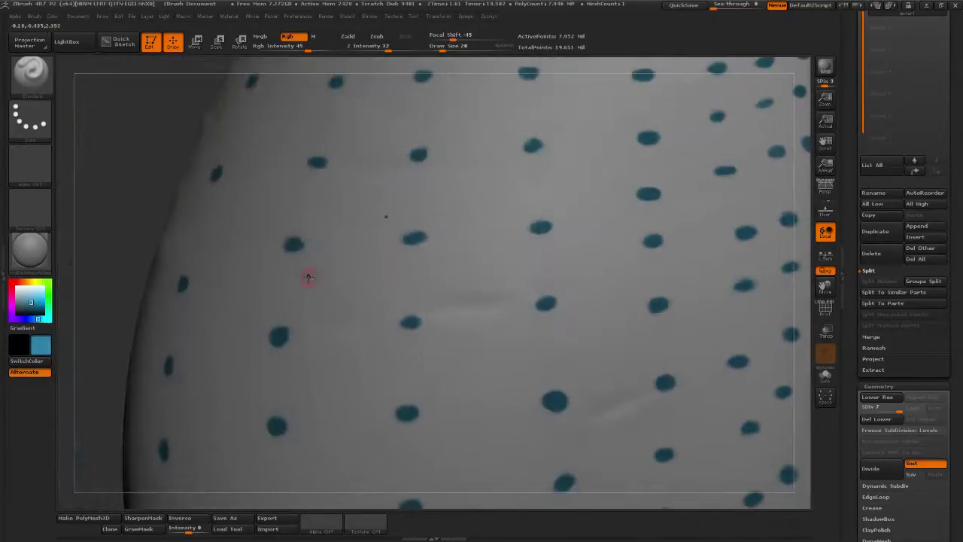
pyautogui.click(296, 246)
pyautogui.click(414, 239)
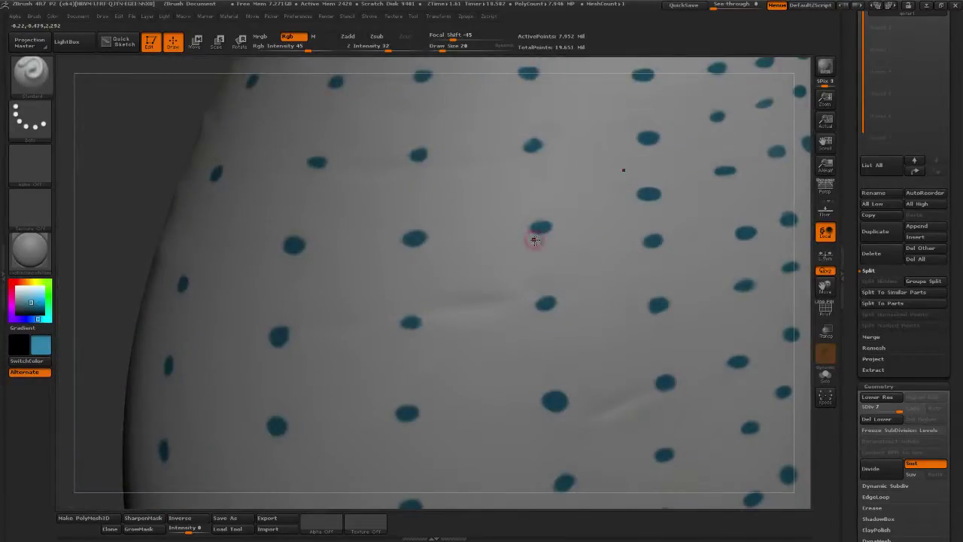
pyautogui.click(540, 229)
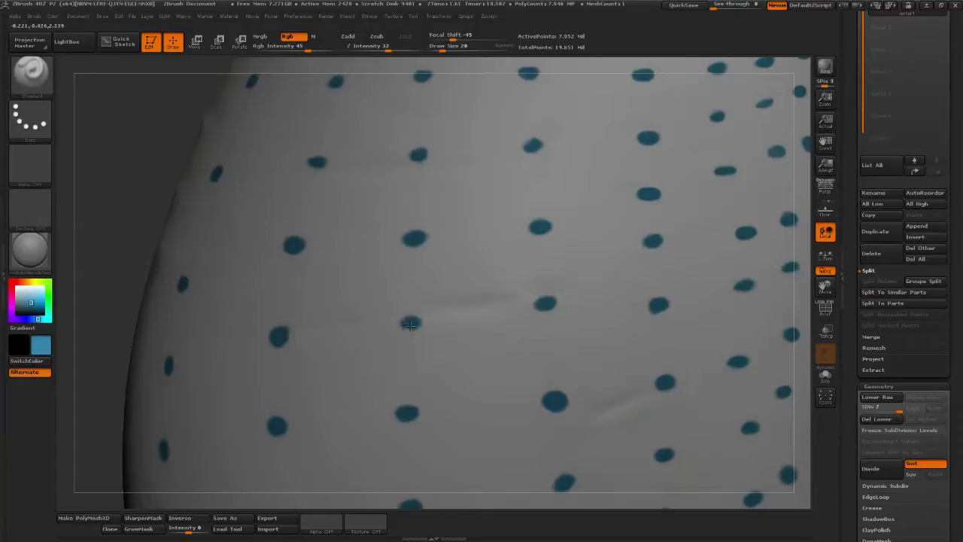
pyautogui.click(412, 325)
# Even out the teal dots on the pouch's upper front below the jaw, enlarging the thin ones
pyautogui.moveTo(585, 66); pyautogui.dragTo(475, 298)
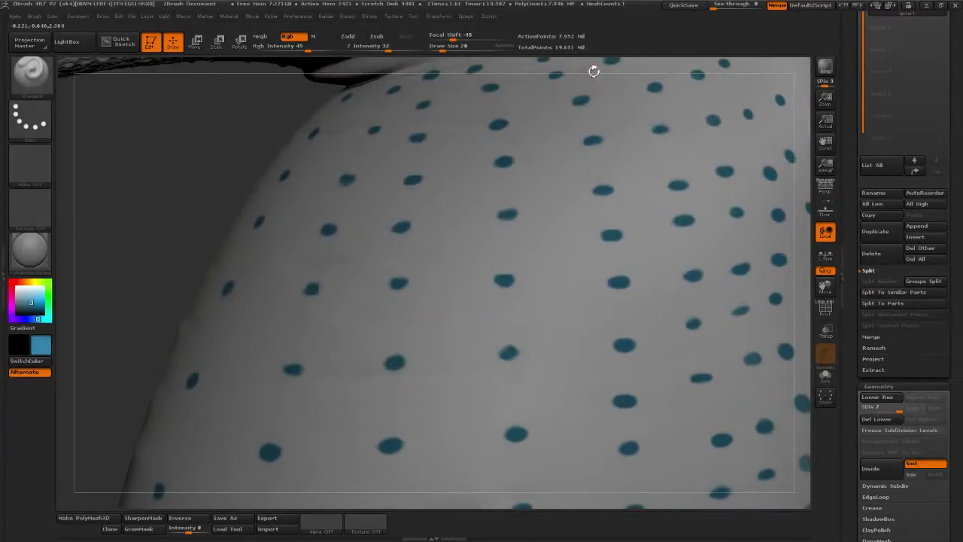
pyautogui.moveTo(594, 70); pyautogui.dragTo(628, 218)
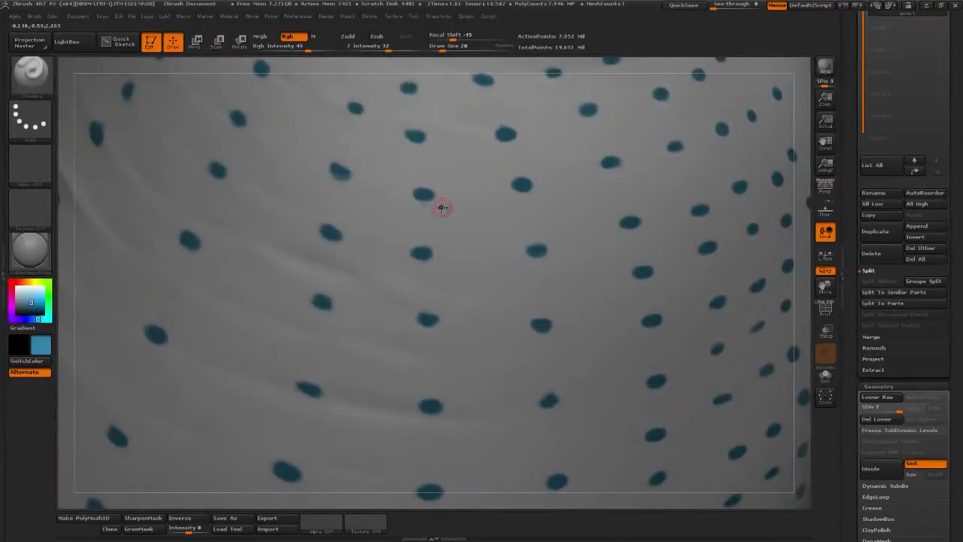
pyautogui.click(340, 172)
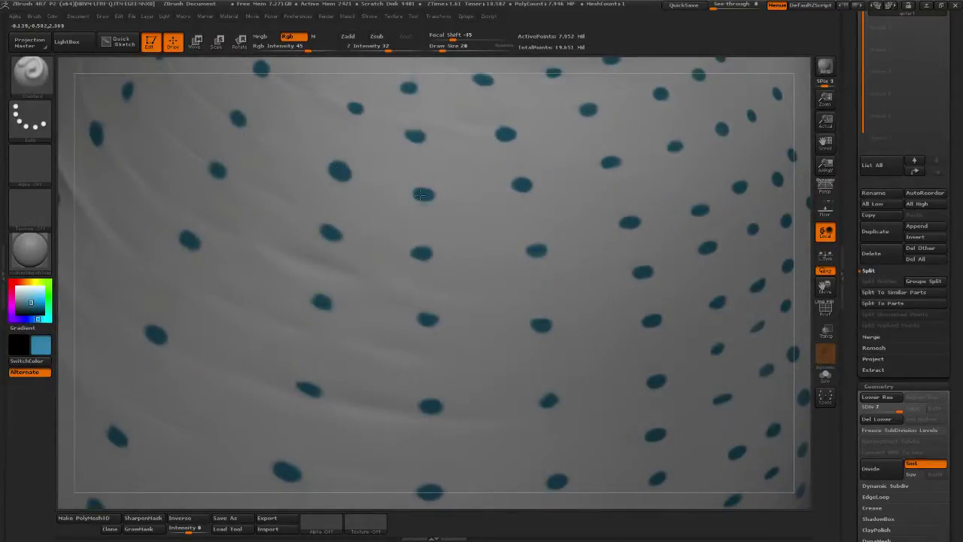
pyautogui.moveTo(486, 73); pyautogui.dragTo(294, 219)
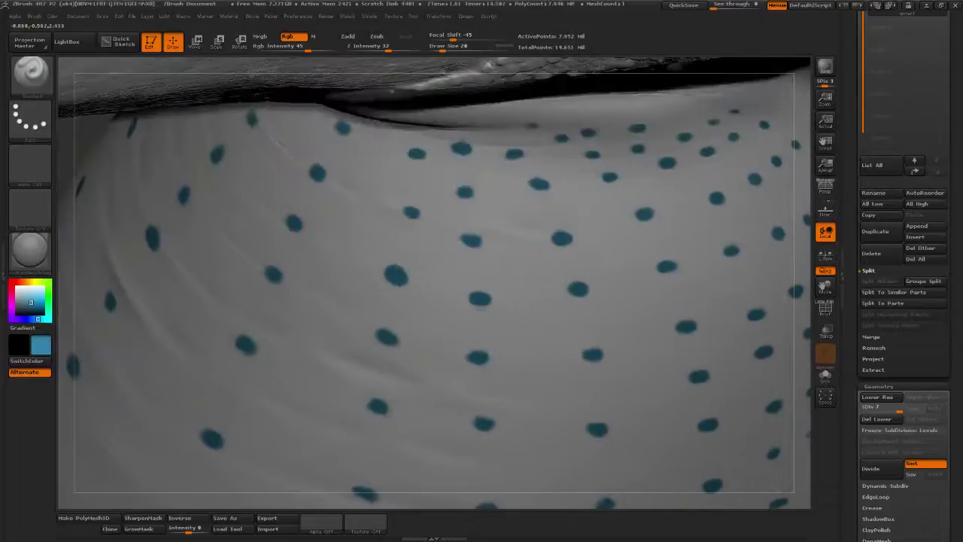
pyautogui.moveTo(419, 499); pyautogui.dragTo(646, 146)
pyautogui.moveTo(482, 65); pyautogui.dragTo(461, 162)
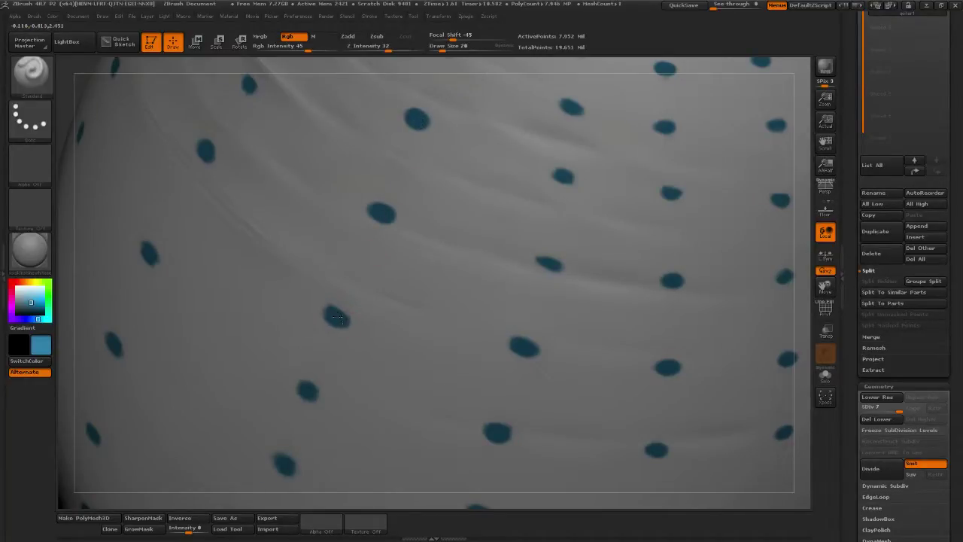
# Enlarge and round the small teal dots in the rows along the pouch's front centre
pyautogui.moveTo(320, 487); pyautogui.dragTo(564, 355)
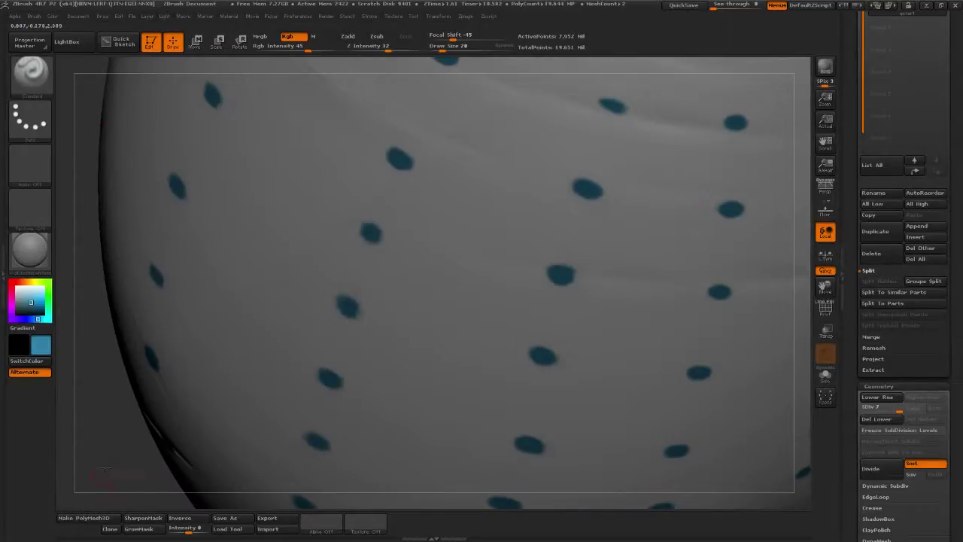
pyautogui.moveTo(157, 478)
pyautogui.mouseDown()
pyautogui.moveTo(372, 279)
pyautogui.moveTo(357, 298)
pyautogui.mouseUp()
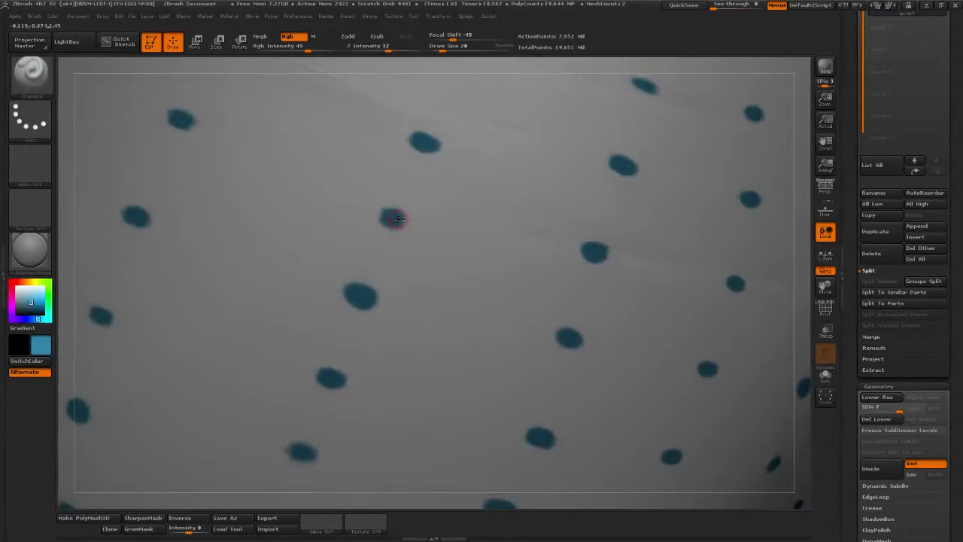
pyautogui.moveTo(399, 219); pyautogui.dragTo(382, 220)
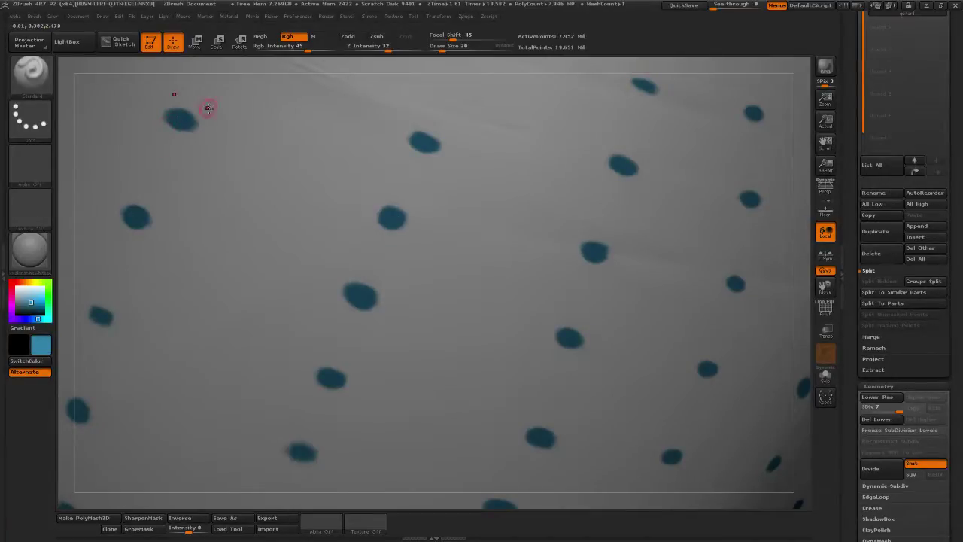
pyautogui.moveTo(261, 67); pyautogui.dragTo(276, 95)
pyautogui.moveTo(276, 95); pyautogui.dragTo(249, 252, button='right')
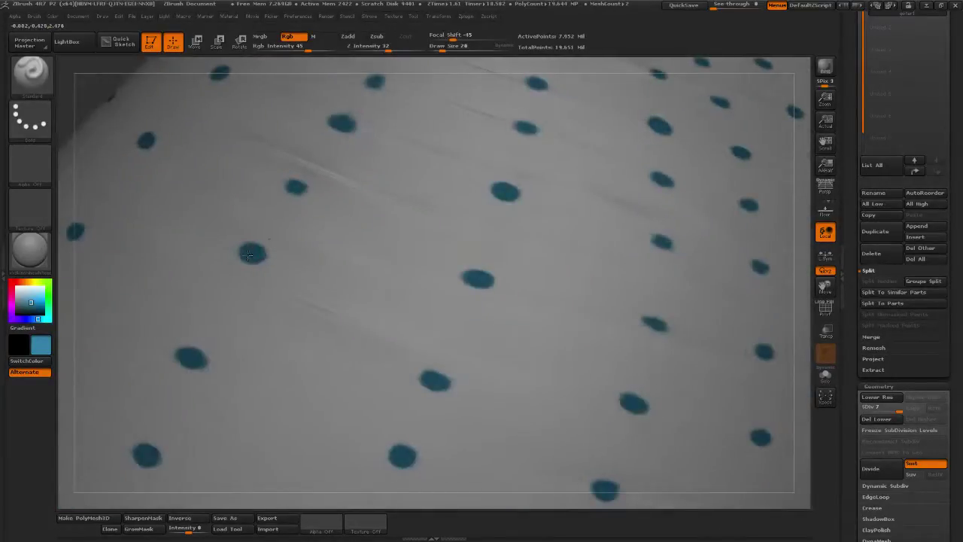
pyautogui.moveTo(249, 256); pyautogui.dragTo(260, 255)
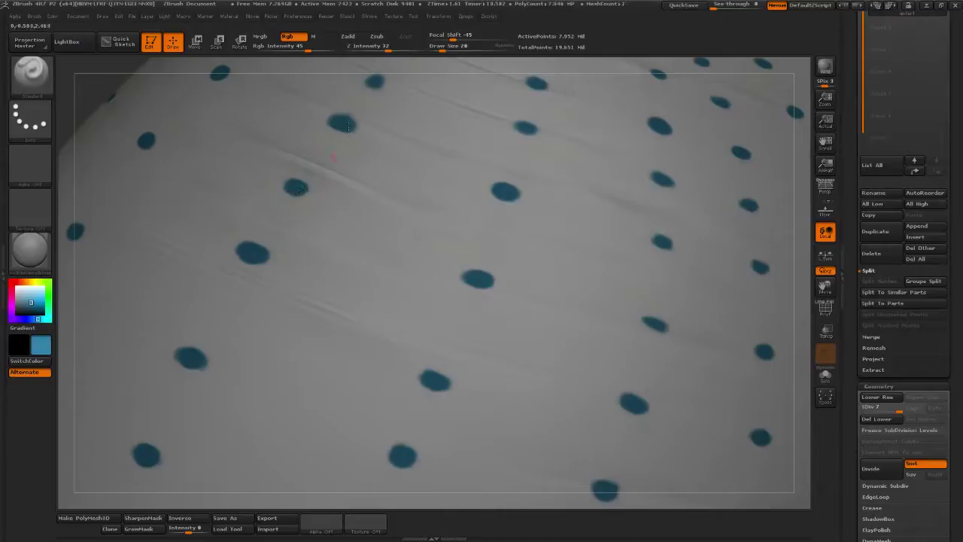
# Round out a soft-edged teal dot below the jaw and two dots on the pouch's lower side
pyautogui.moveTo(430, 82); pyautogui.dragTo(351, 250, button='right')
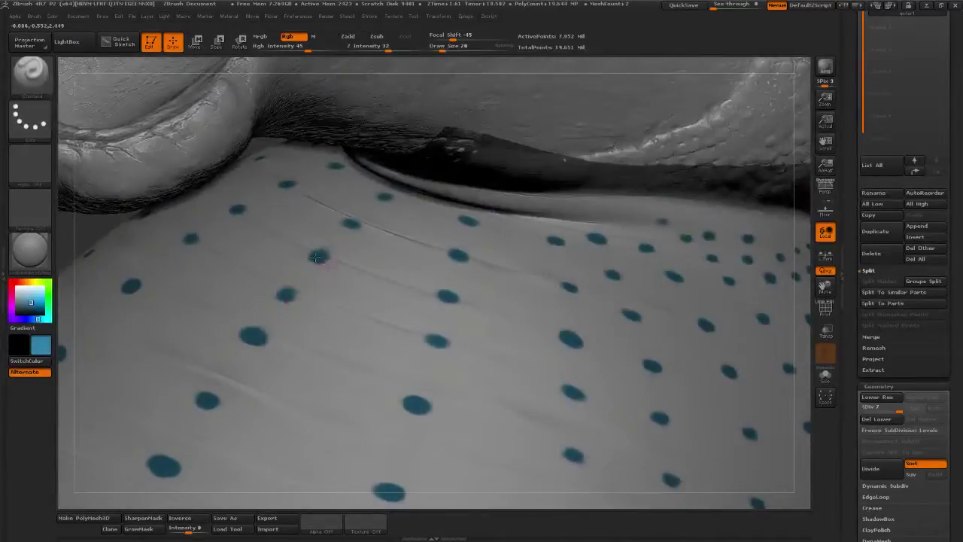
pyautogui.moveTo(321, 257); pyautogui.dragTo(328, 258)
pyautogui.moveTo(527, 481); pyautogui.dragTo(395, 415, button='right')
pyautogui.moveTo(344, 497); pyautogui.dragTo(426, 271, button='right')
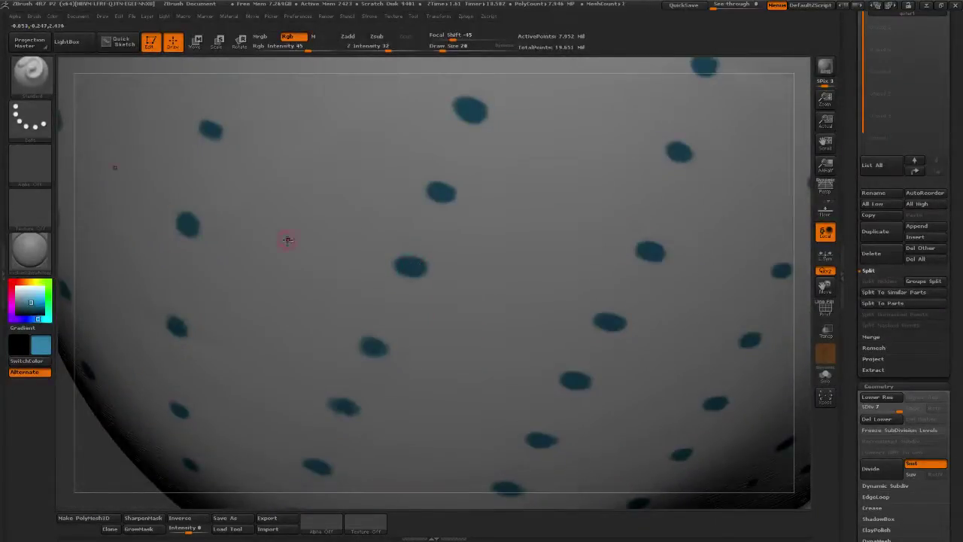
pyautogui.click(184, 223)
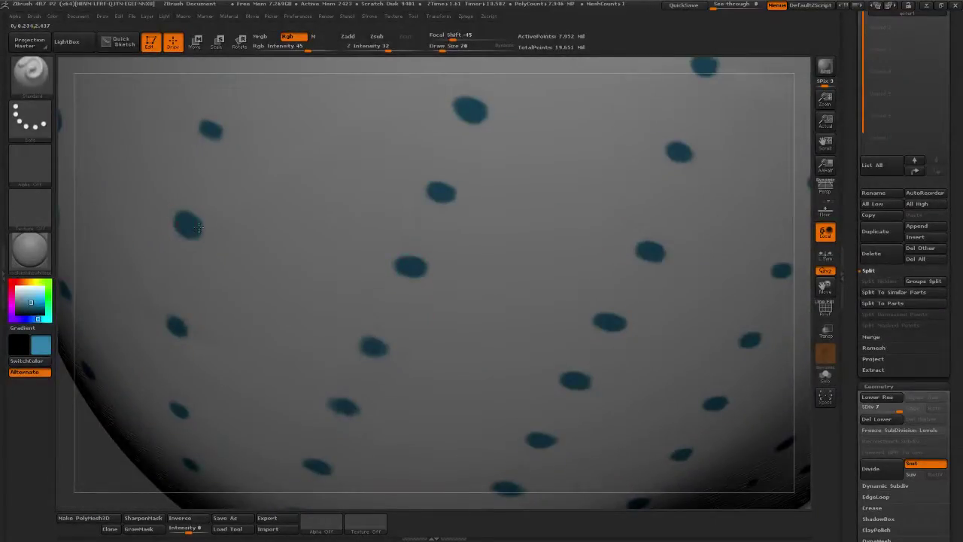
pyautogui.click(212, 130)
# Fill out the uneven teal dots across the pouch's lower curve above the neck, giving them rounder, fuller outlines
pyautogui.moveTo(120, 476)
pyautogui.mouseDown()
pyautogui.moveTo(142, 492)
pyautogui.moveTo(305, 302)
pyautogui.moveTo(323, 325)
pyautogui.mouseUp()
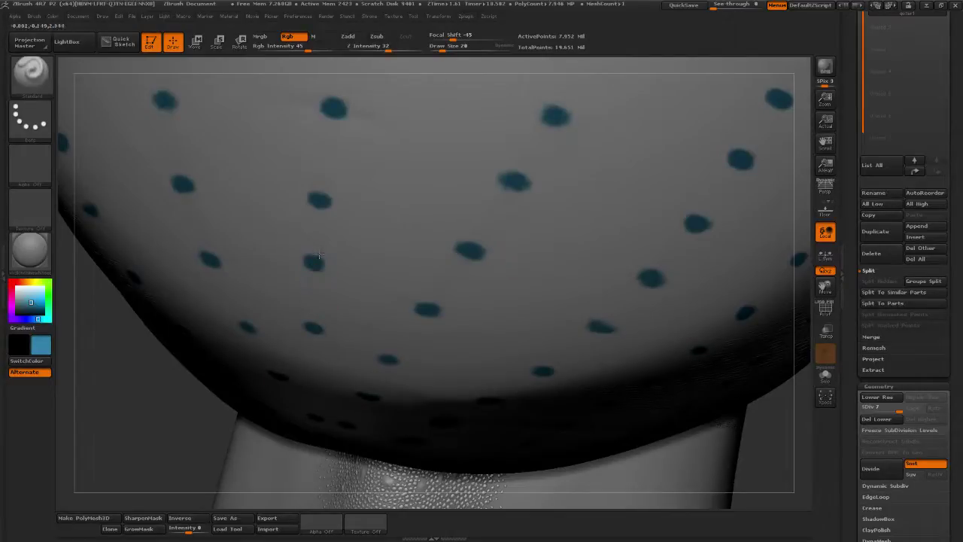
pyautogui.moveTo(316, 197); pyautogui.dragTo(318, 198)
pyautogui.moveTo(509, 182); pyautogui.dragTo(511, 183)
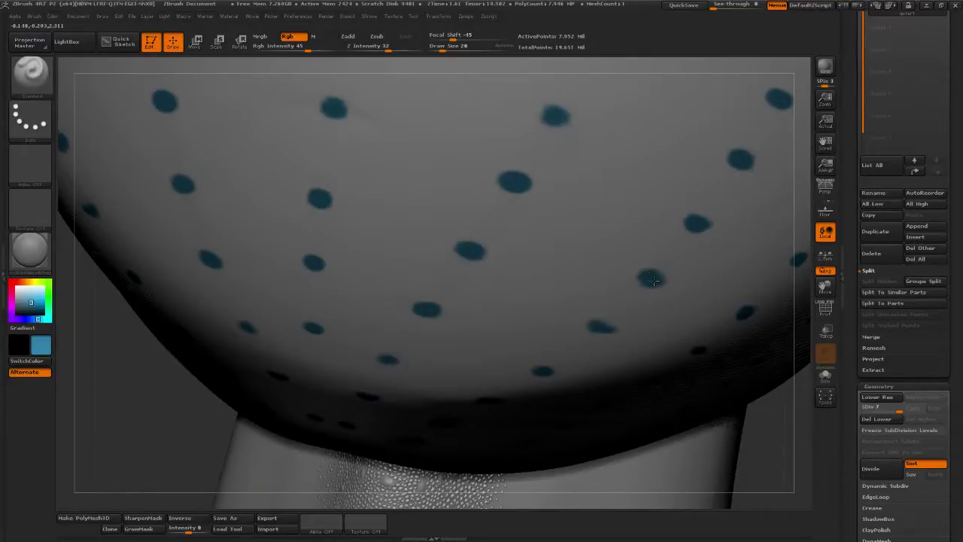
pyautogui.moveTo(607, 328); pyautogui.dragTo(608, 328)
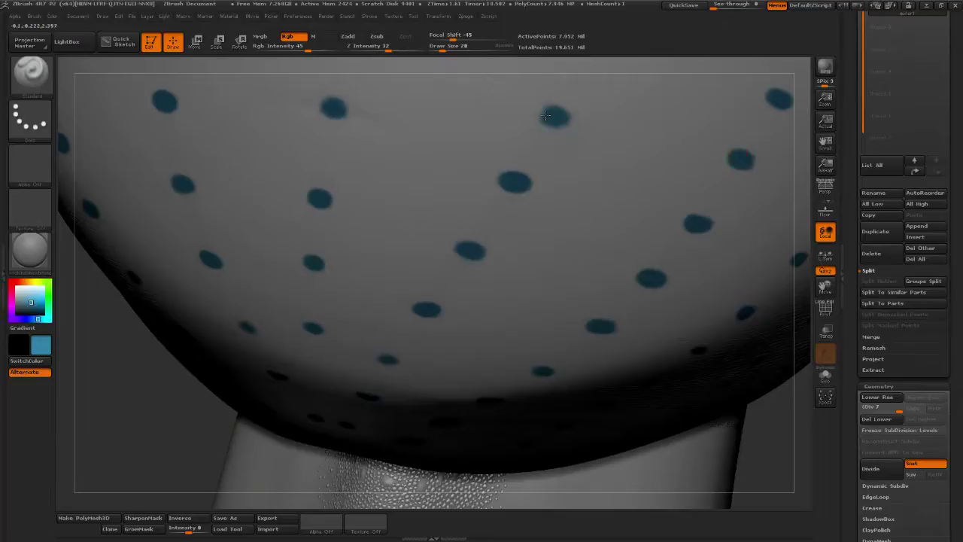
pyautogui.moveTo(546, 116); pyautogui.dragTo(549, 113)
pyautogui.keyDown('alt'); pyautogui.moveTo(584, 84); pyautogui.dragTo(645, 221, button='right'); pyautogui.keyUp('alt')
pyautogui.moveTo(405, 244); pyautogui.dragTo(399, 250)
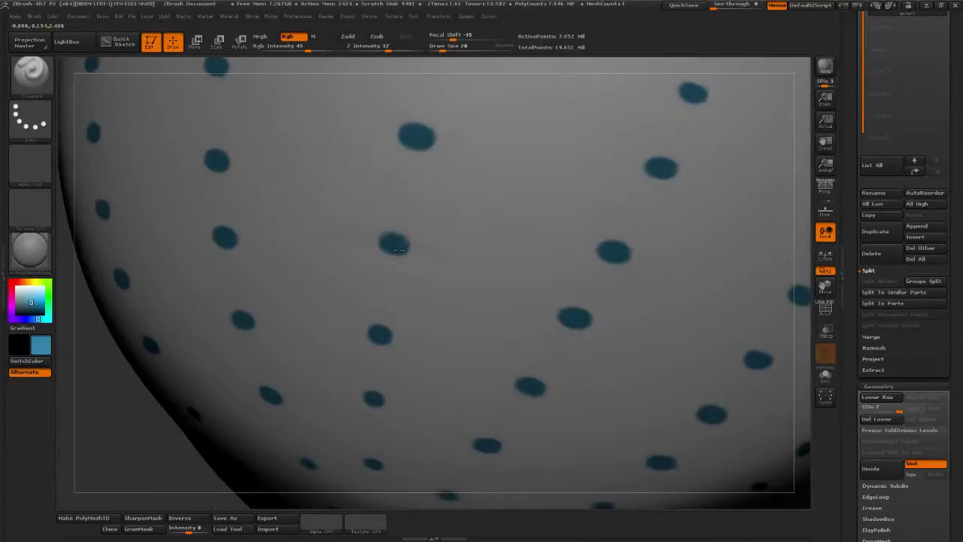
# Enlarge and round the thin teal dots in the column beside the pouch's centre row, down toward the underside
pyautogui.moveTo(149, 438); pyautogui.dragTo(331, 421)
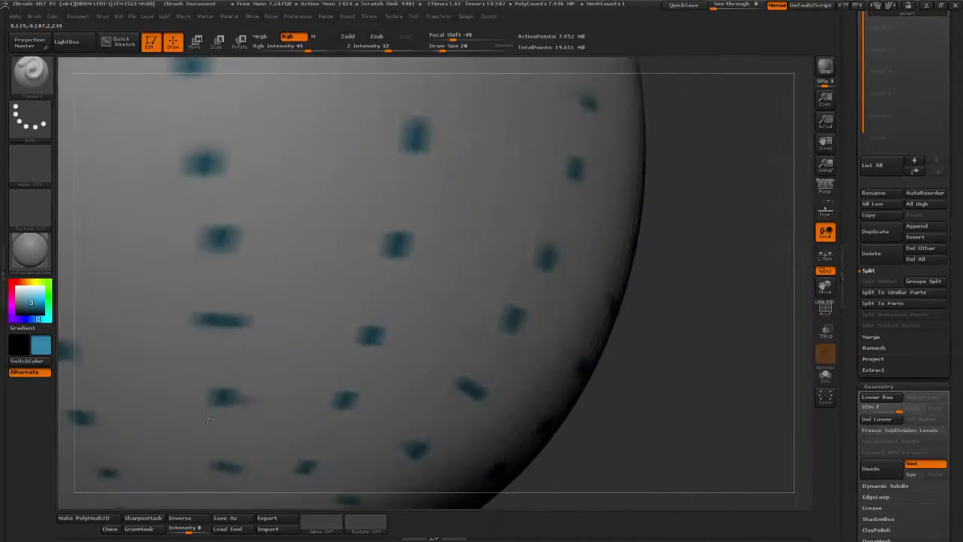
pyautogui.keyDown('alt'); pyautogui.moveTo(645, 379); pyautogui.dragTo(771, 249); pyautogui.keyUp('alt')
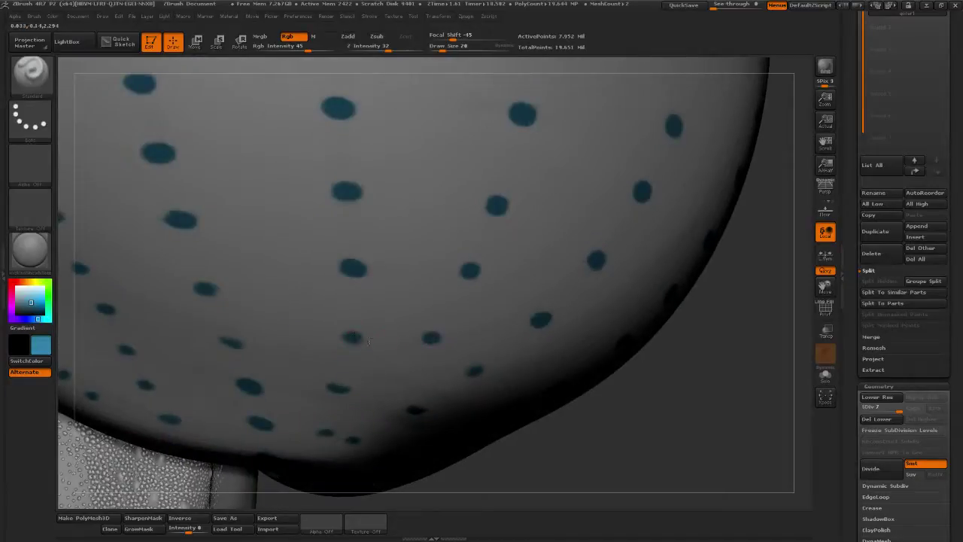
pyautogui.moveTo(690, 415); pyautogui.dragTo(373, 323)
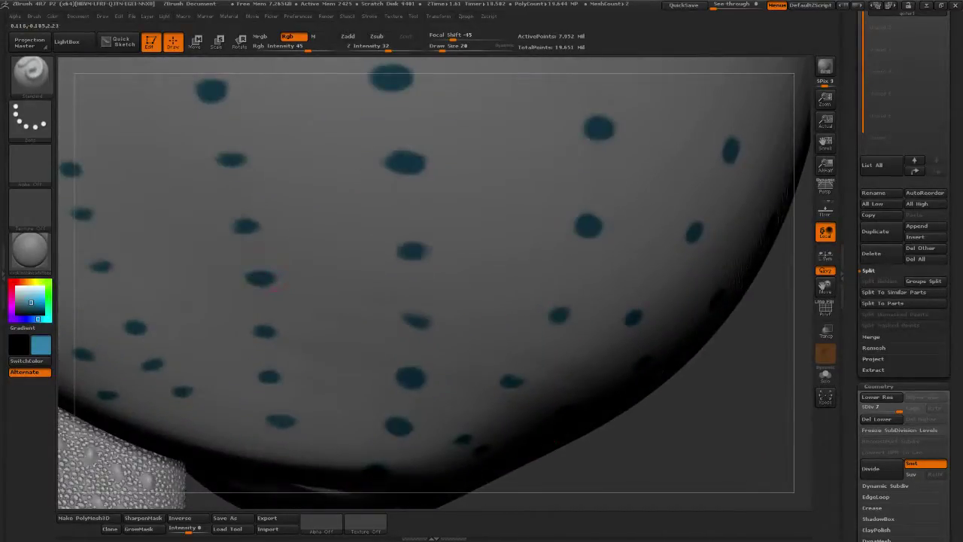
pyautogui.moveTo(252, 227); pyautogui.dragTo(246, 226)
pyautogui.moveTo(224, 160); pyautogui.dragTo(235, 160)
pyautogui.moveTo(257, 335); pyautogui.dragTo(276, 341)
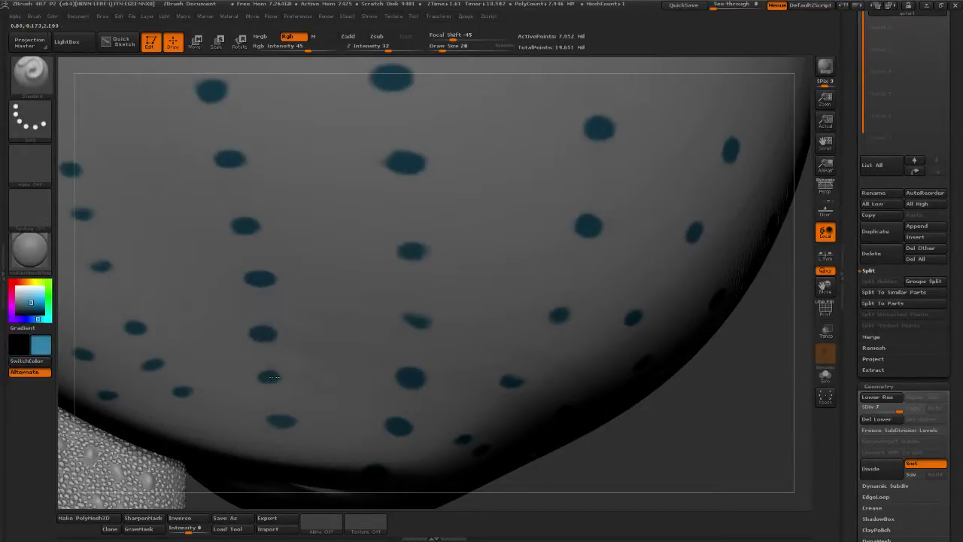
pyautogui.moveTo(274, 378); pyautogui.dragTo(274, 381)
# Round out the slanted dots in the pouch's centre row and the dot beside it near the underside
pyautogui.keyDown('alt'); pyautogui.moveTo(704, 385); pyautogui.dragTo(692, 364); pyautogui.keyUp('alt')
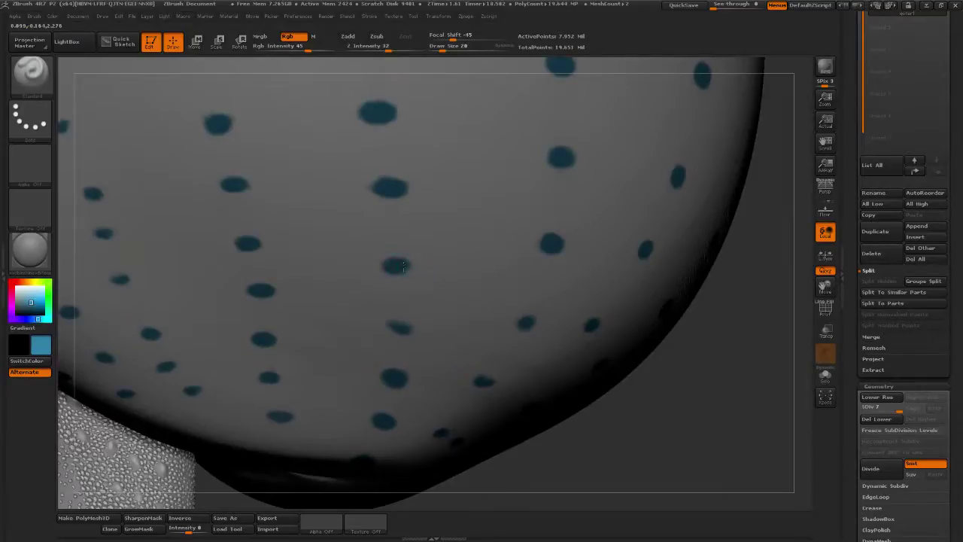
pyautogui.moveTo(404, 320); pyautogui.dragTo(403, 327)
pyautogui.moveTo(496, 381); pyautogui.dragTo(494, 384)
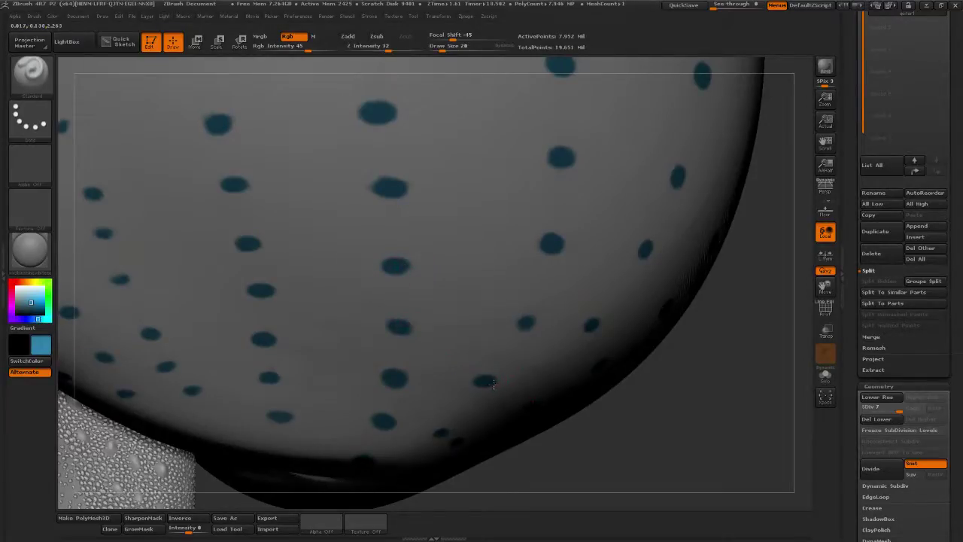
# Enlarge the small teal dots in the next column toward the neck on the pouch's lower part
pyautogui.moveTo(760, 323); pyautogui.dragTo(745, 421)
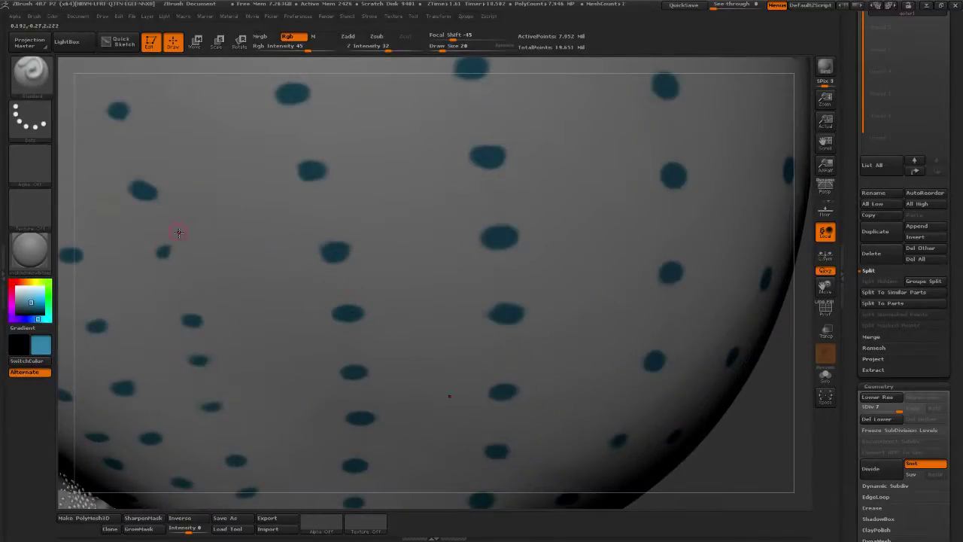
pyautogui.moveTo(165, 251); pyautogui.dragTo(161, 252)
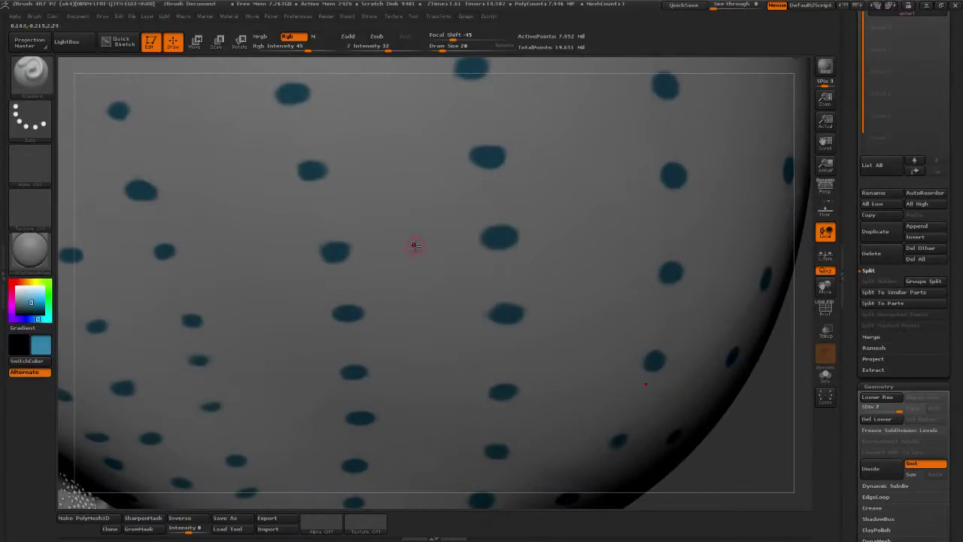
pyautogui.moveTo(599, 497); pyautogui.dragTo(598, 367)
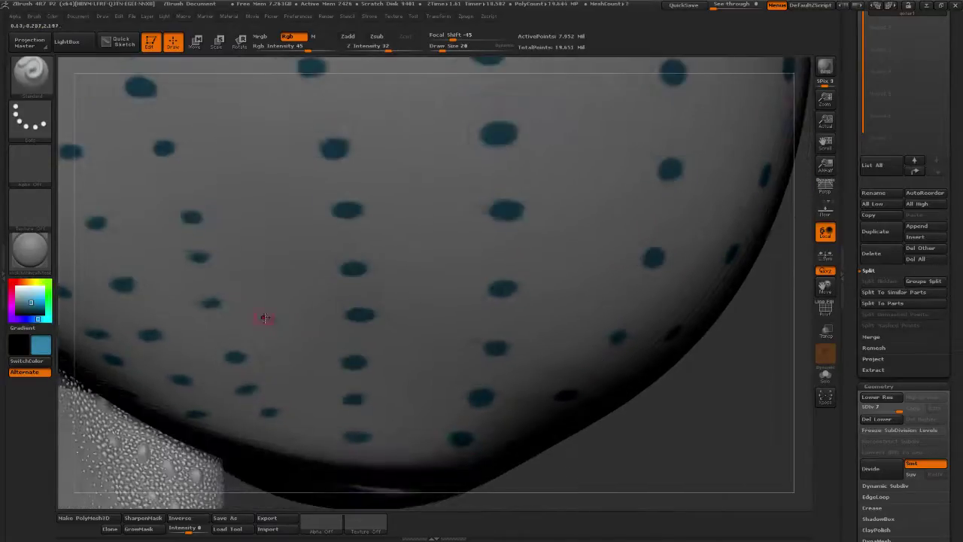
pyautogui.moveTo(207, 303); pyautogui.dragTo(217, 303)
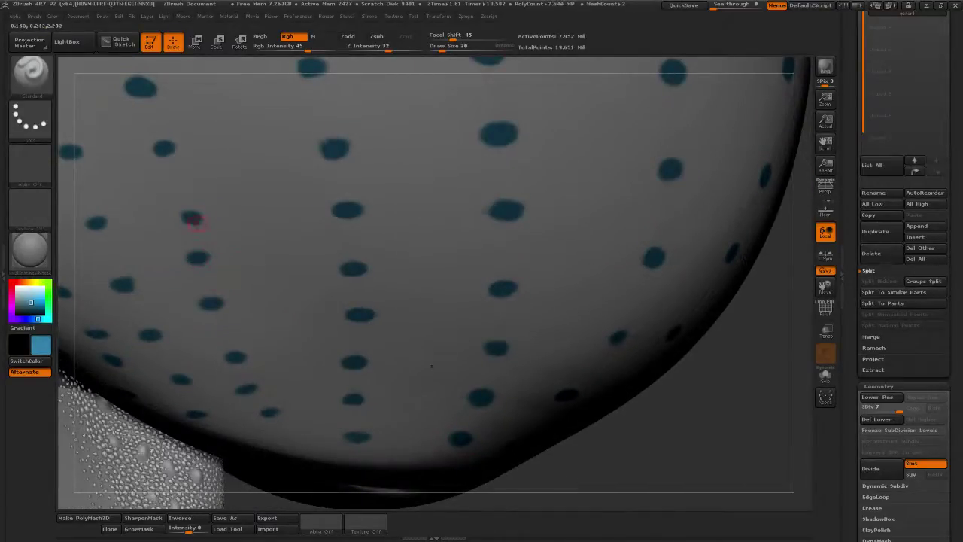
# Examine the finished dot pattern around the whole pouch and the area where the pouch meets the neck
pyautogui.moveTo(724, 405); pyautogui.dragTo(787, 284)
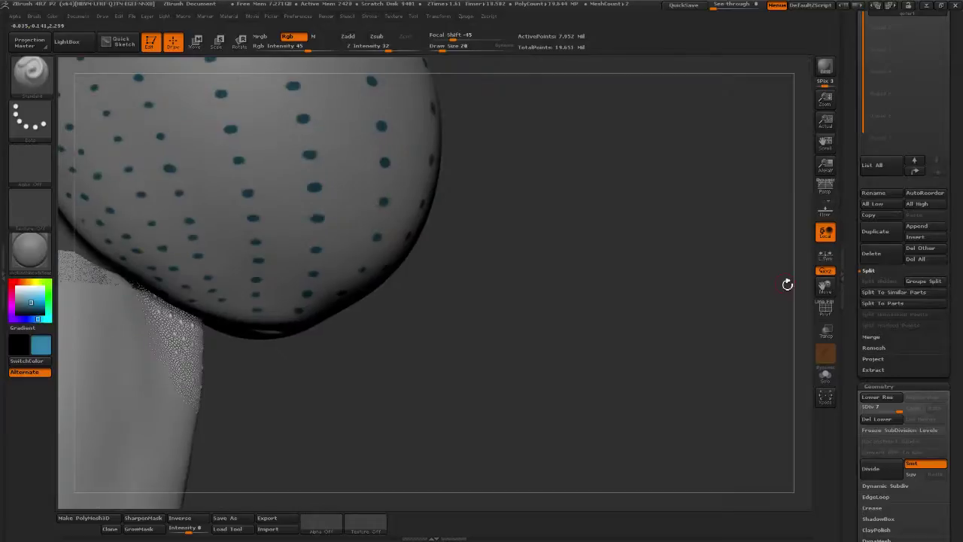
pyautogui.moveTo(755, 254); pyautogui.dragTo(644, 302)
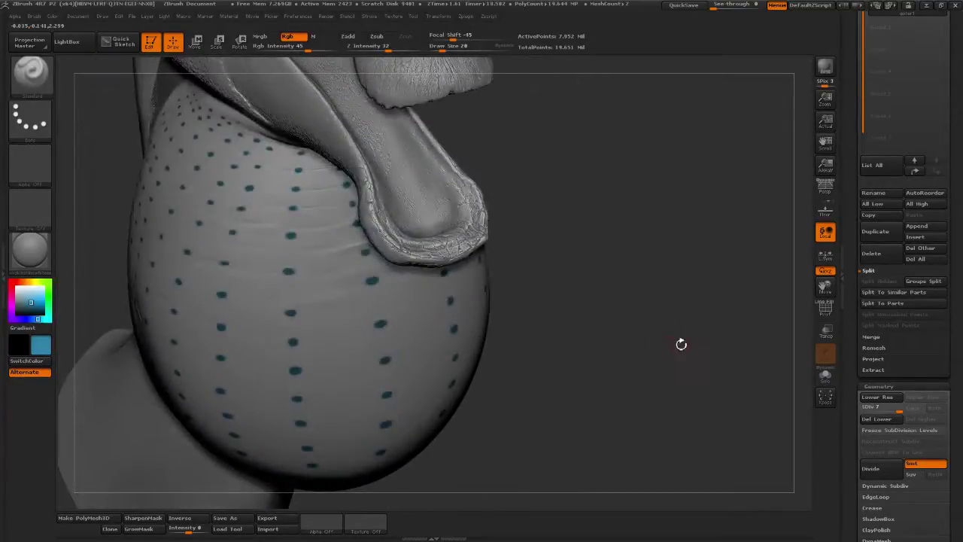
pyautogui.moveTo(693, 340); pyautogui.dragTo(630, 204)
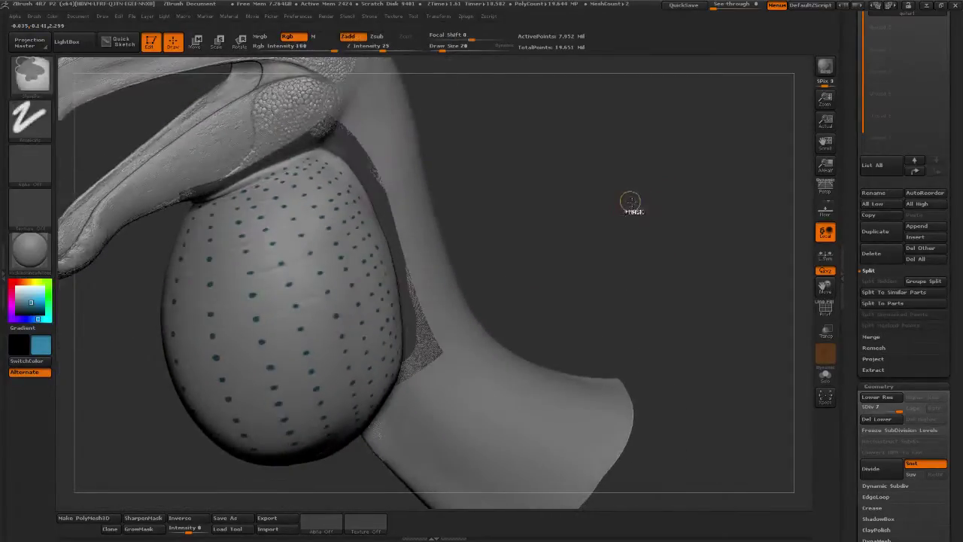
pyautogui.keyDown('ctrl'); pyautogui.click(628, 210); pyautogui.keyUp('ctrl')
pyautogui.keyDown('ctrl'); pyautogui.click(629, 220); pyautogui.keyUp('ctrl')
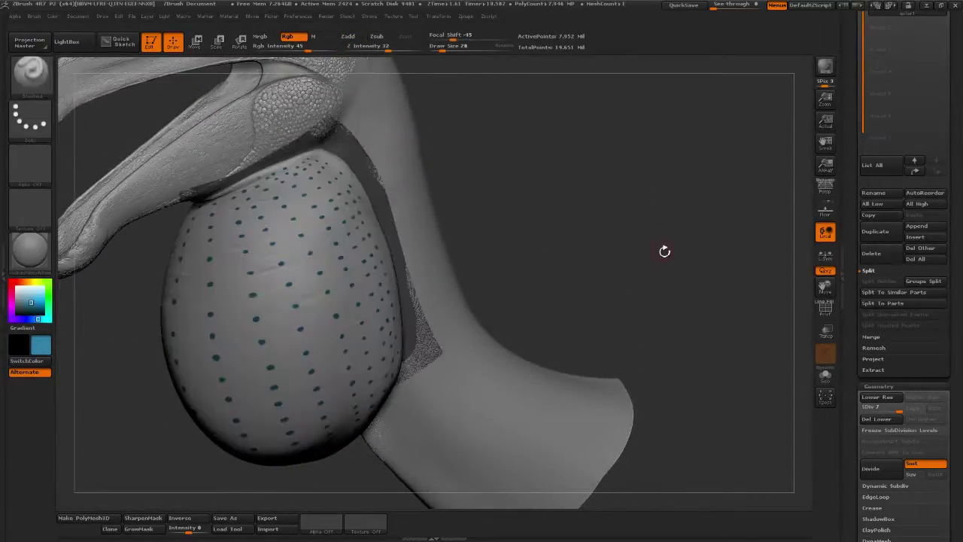
pyautogui.moveTo(665, 252); pyautogui.dragTo(709, 170)
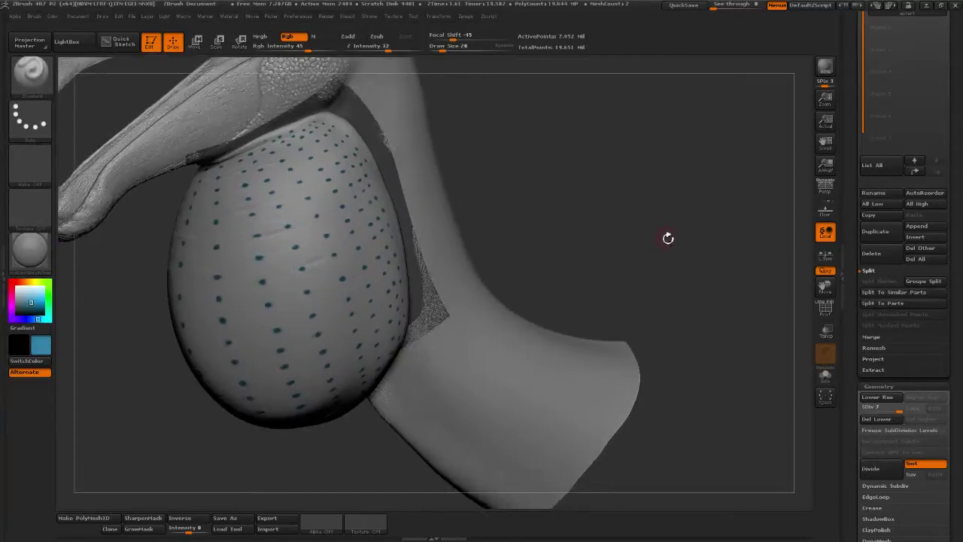
pyautogui.moveTo(650, 226); pyautogui.dragTo(607, 238)
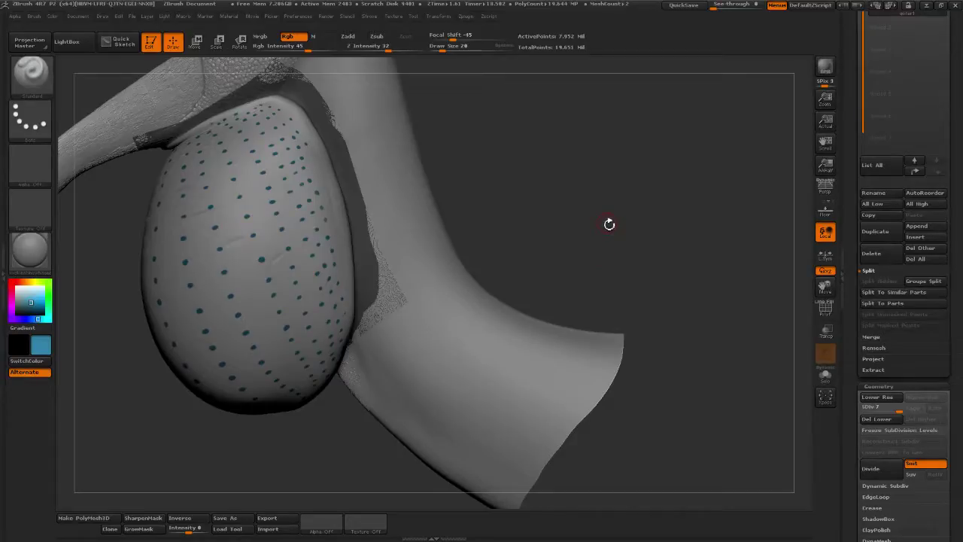
pyautogui.keyDown('ctrl'); pyautogui.keyDown('shift'); pyautogui.click(608, 222); pyautogui.keyUp('shift'); pyautogui.keyUp('ctrl')
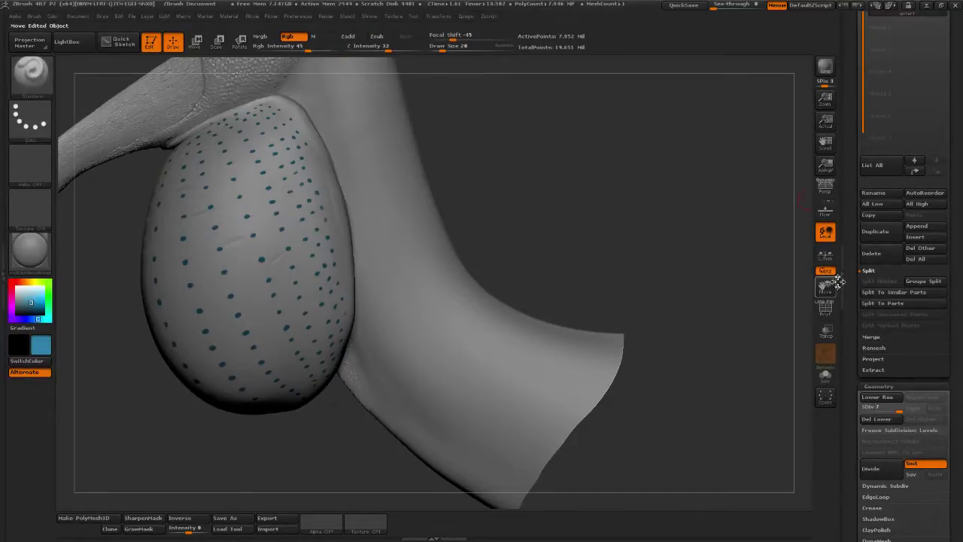
pyautogui.keyDown('ctrl'); pyautogui.keyDown('shift'); pyautogui.click(685, 286); pyautogui.keyUp('shift'); pyautogui.keyUp('ctrl')
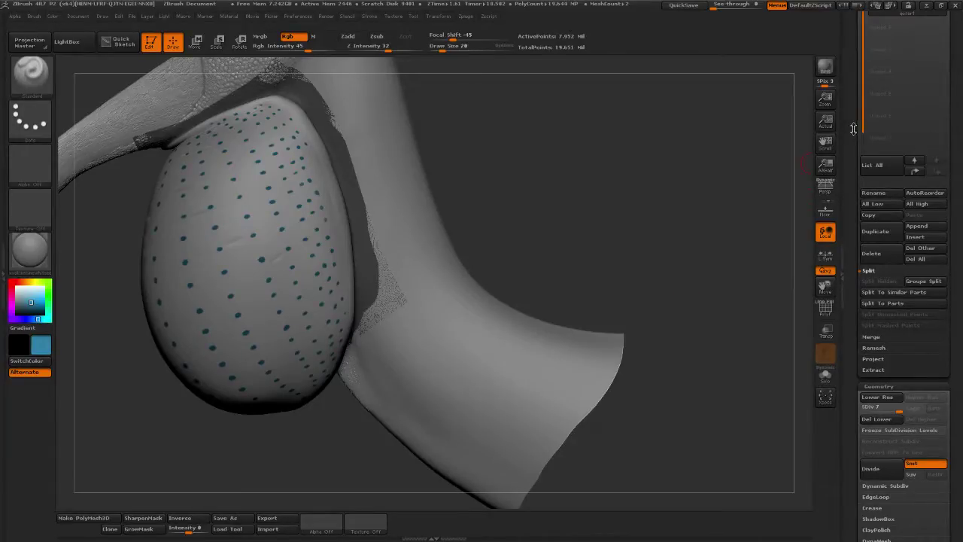
# Delete the Deinocheirus head subtool so that only the goiter1 pouch is left in the tool
pyautogui.moveTo(853, 134); pyautogui.dragTo(853, 218)
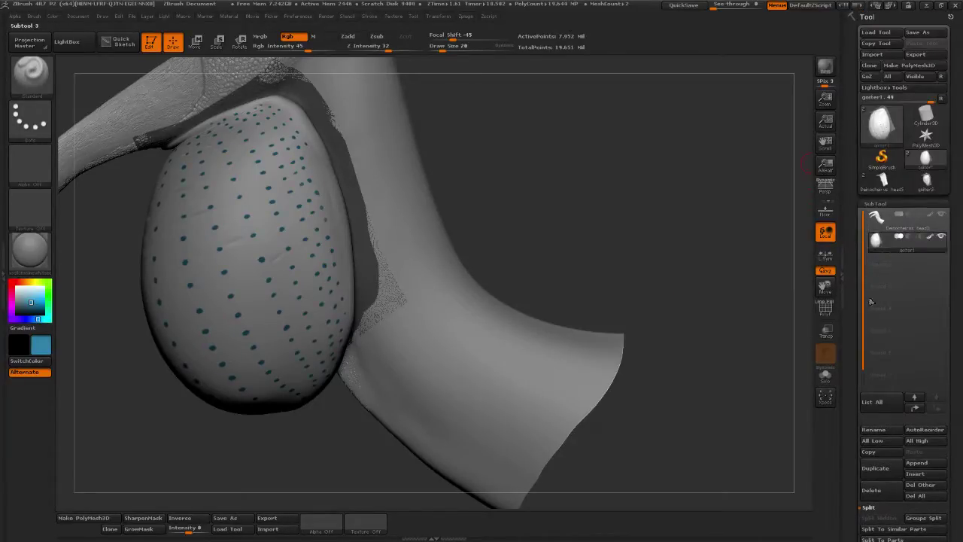
pyautogui.click(898, 235)
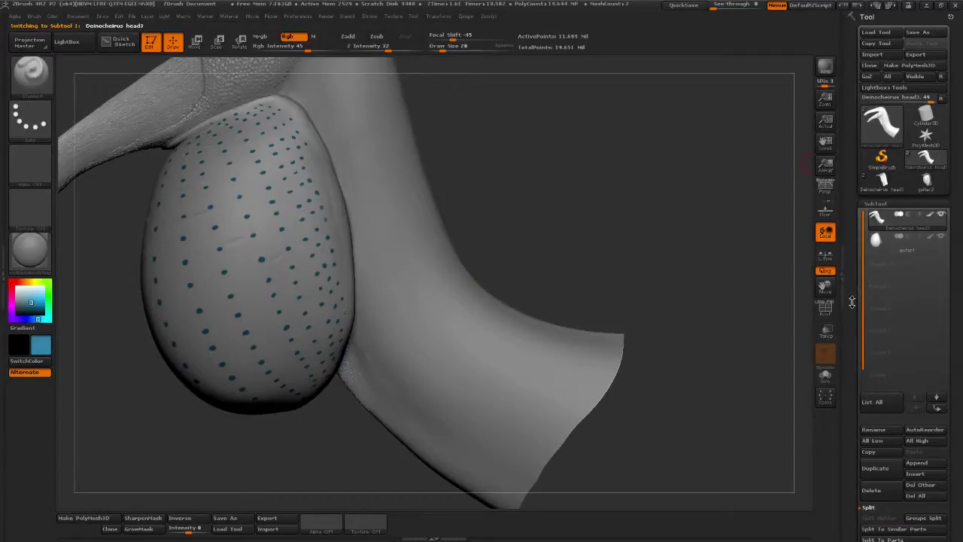
pyautogui.moveTo(853, 303); pyautogui.dragTo(853, 211)
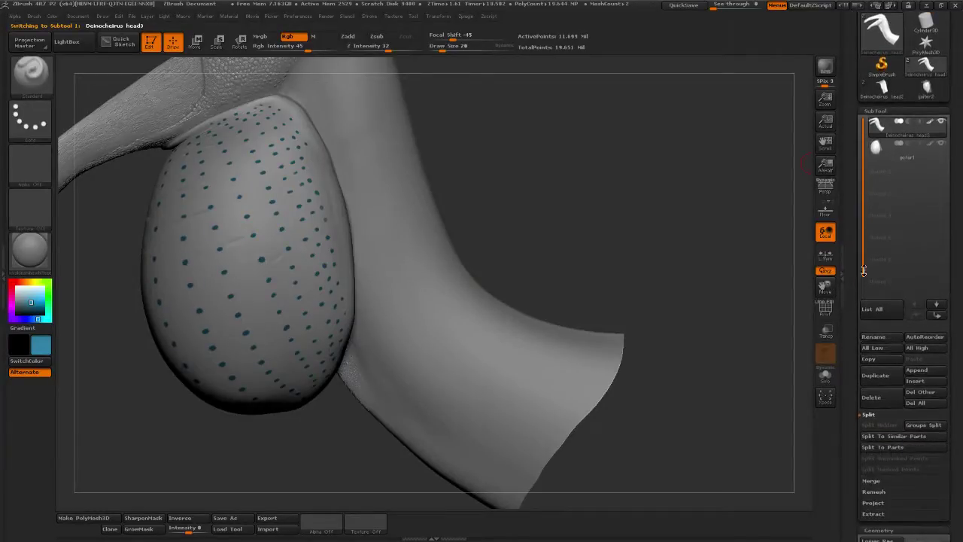
pyautogui.click(882, 399)
pyautogui.click(774, 415)
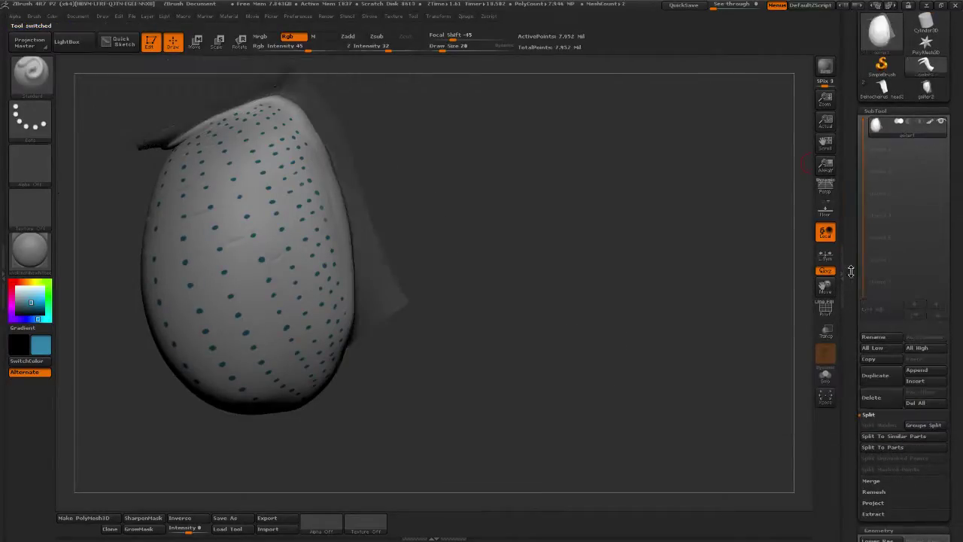
# Save the pouch tool as goiter1.ZTL in the Deinocheirus folder, replacing the existing file
pyautogui.click(916, 33)
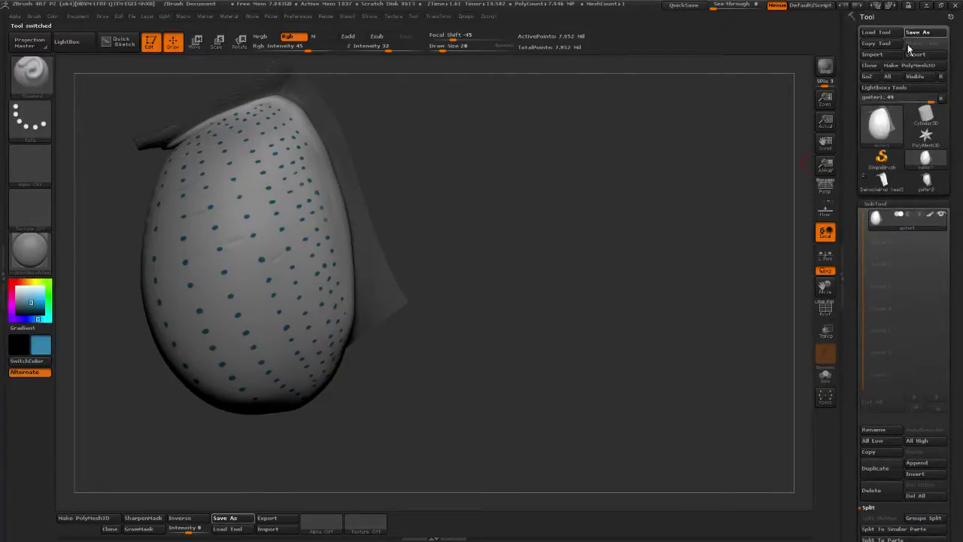
pyautogui.click(493, 351)
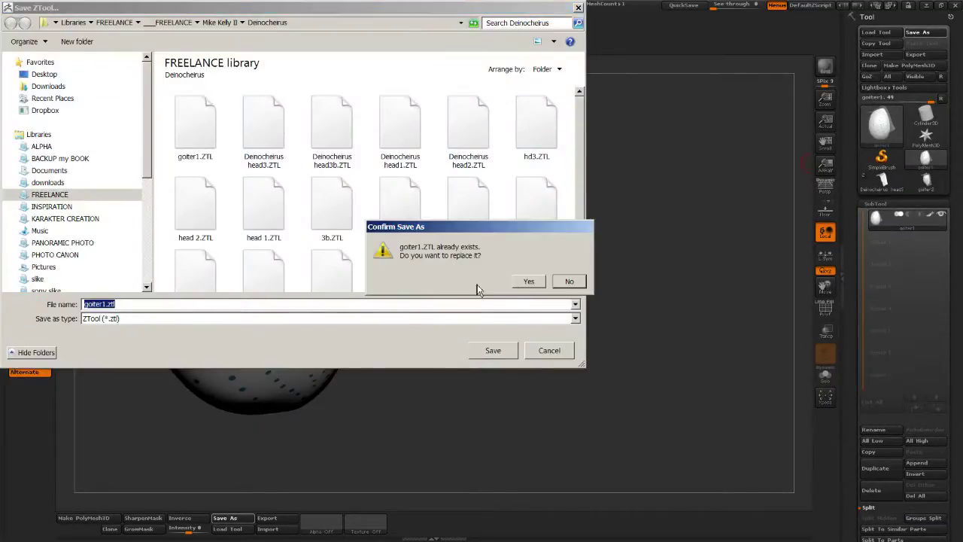
pyautogui.click(527, 282)
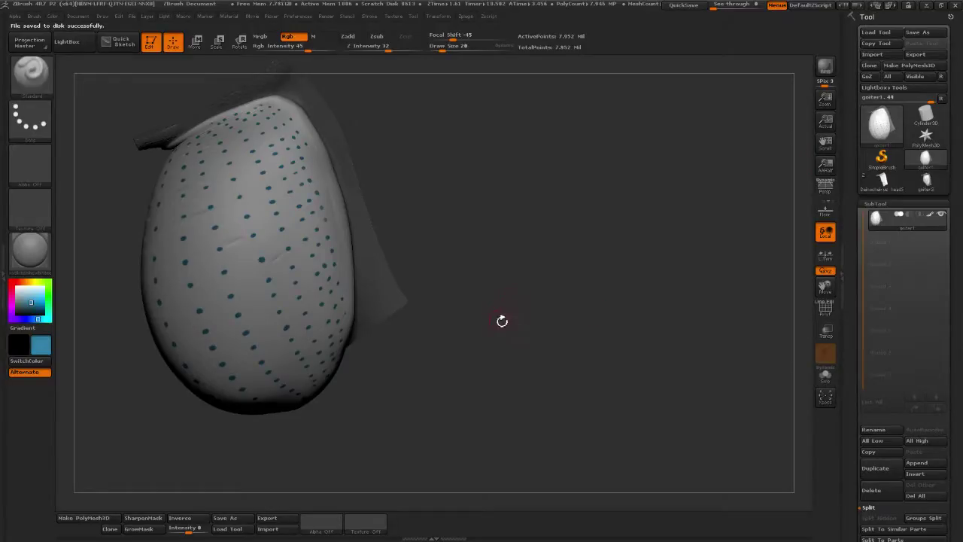
# Mask the pouch by color intensity and invert the mask so that only the teal dots stay unmasked
pyautogui.moveTo(503, 321); pyautogui.dragTo(517, 323)
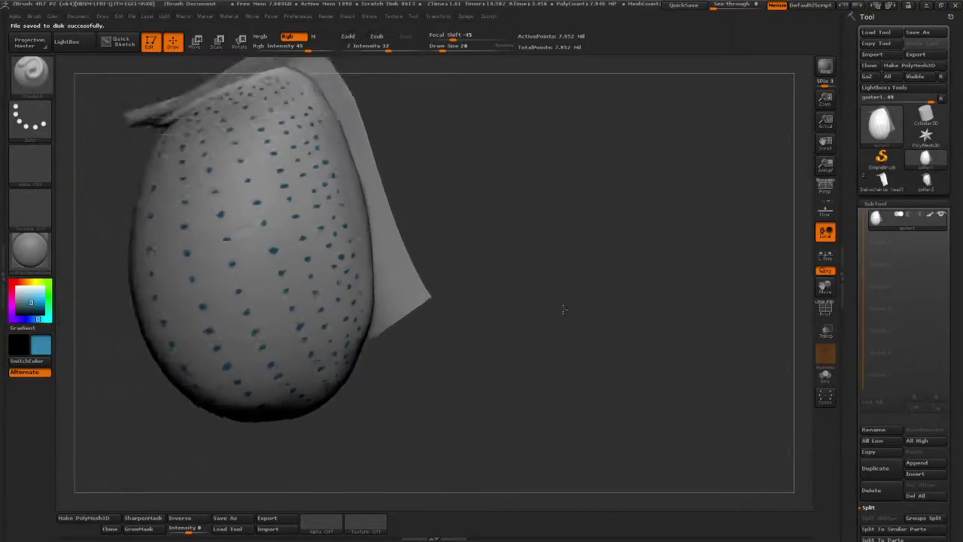
pyautogui.moveTo(617, 327); pyautogui.dragTo(708, 326)
pyautogui.scroll(-15, 850, 346)
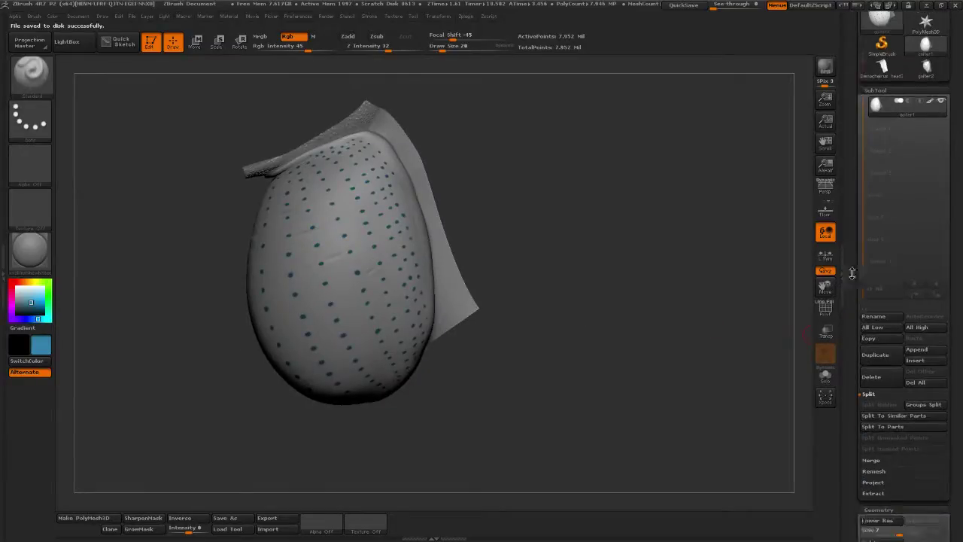
pyautogui.scroll(-5, 856, 363)
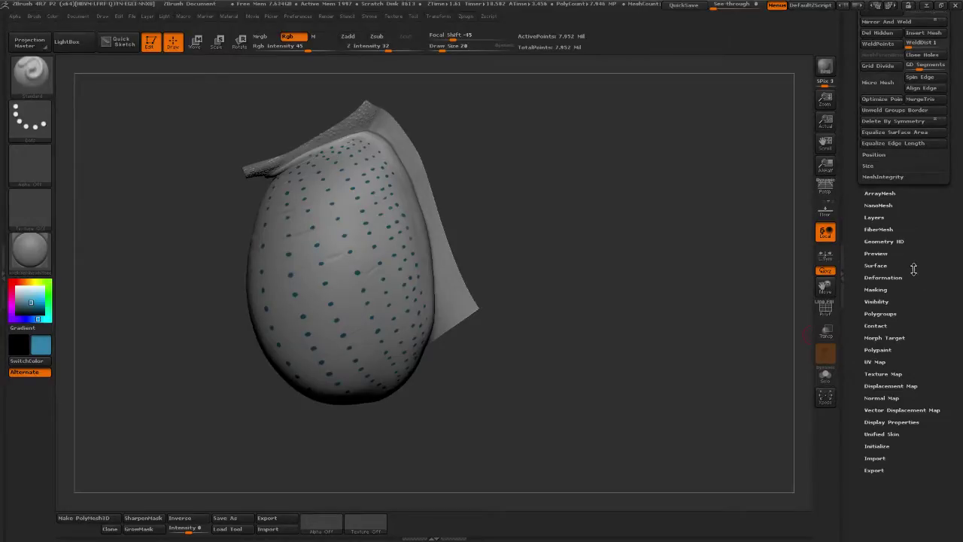
pyautogui.click(885, 277)
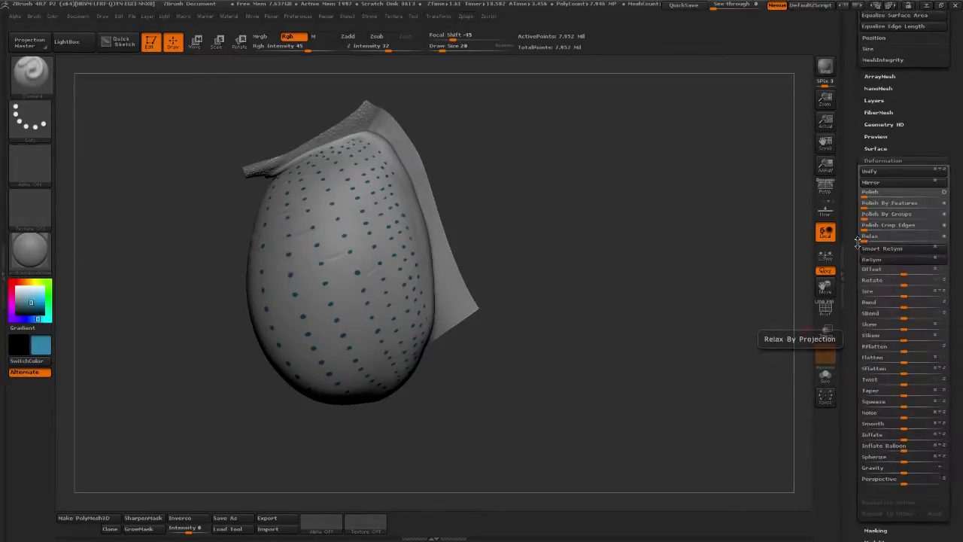
pyautogui.scroll(2, 856, 244)
pyautogui.click(883, 224)
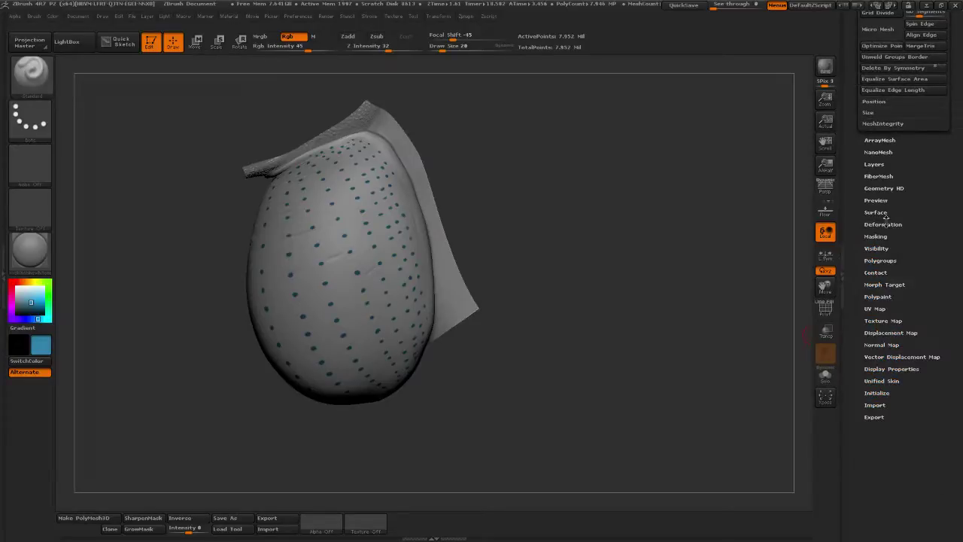
pyautogui.click(876, 236)
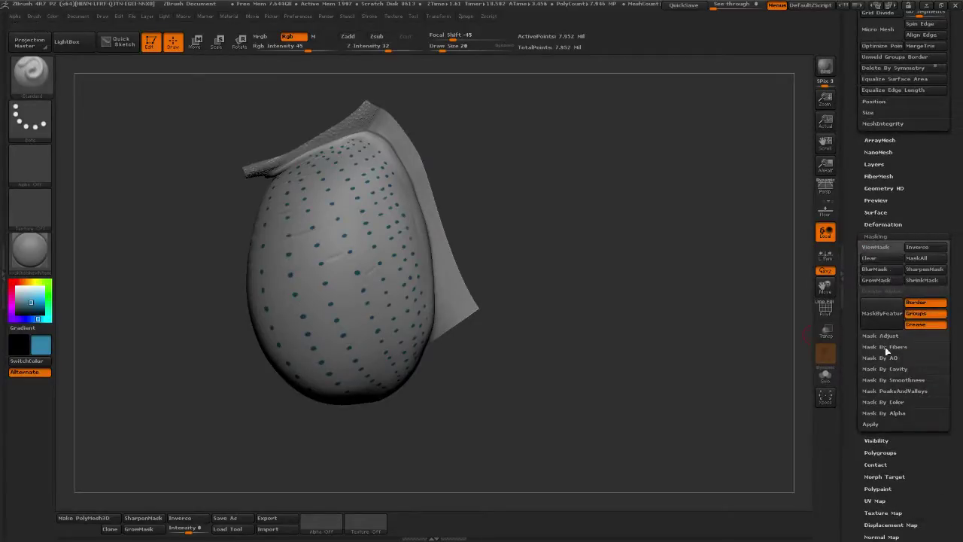
pyautogui.click(902, 402)
pyautogui.click(910, 413)
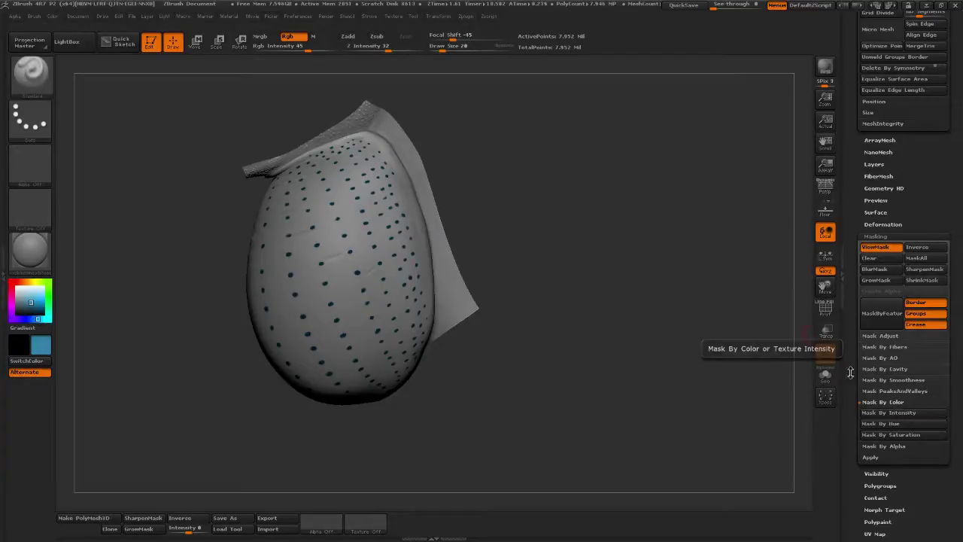
pyautogui.moveTo(626, 324); pyautogui.dragTo(644, 325)
pyautogui.keyDown('ctrl'); pyautogui.click(643, 319); pyautogui.keyUp('ctrl')
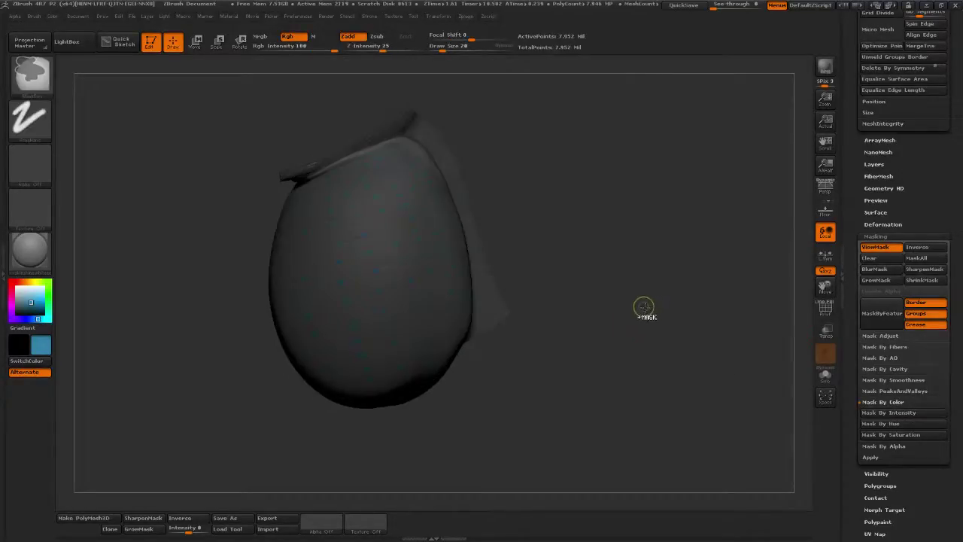
# With the Move brush at draw size 203, pull the unmasked dots on the pouch's upper side outward into bumps
pyautogui.moveTo(576, 256); pyautogui.dragTo(594, 240)
pyautogui.click(452, 49)
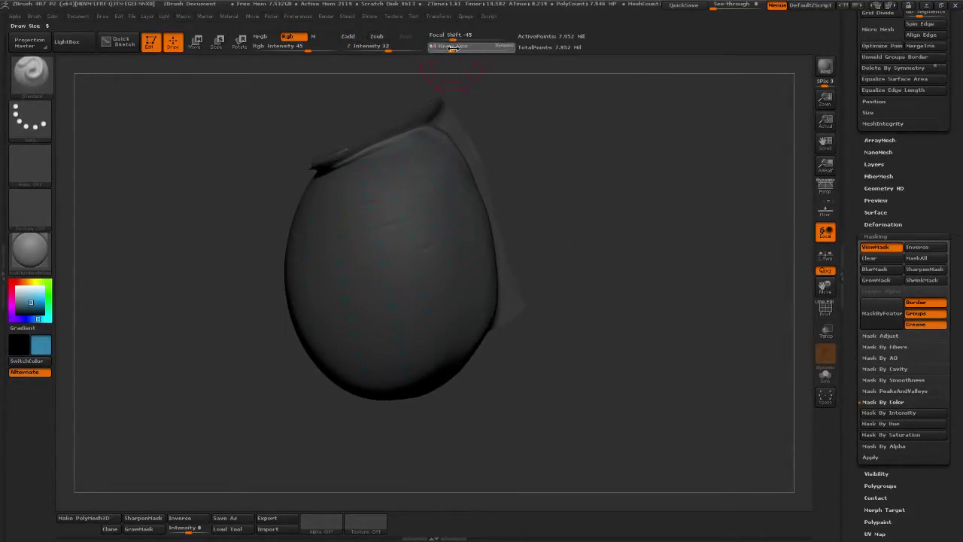
pyautogui.click(39, 85)
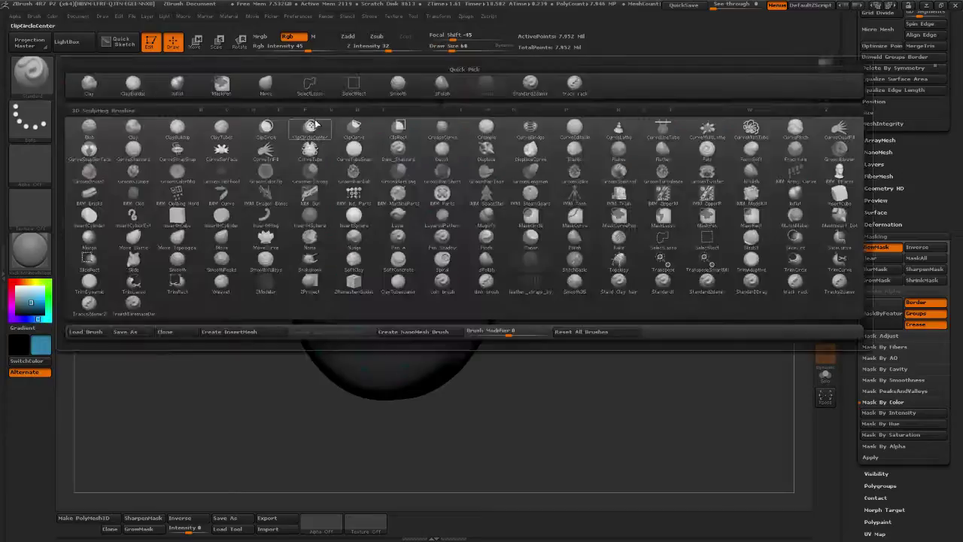
pyautogui.click(267, 85)
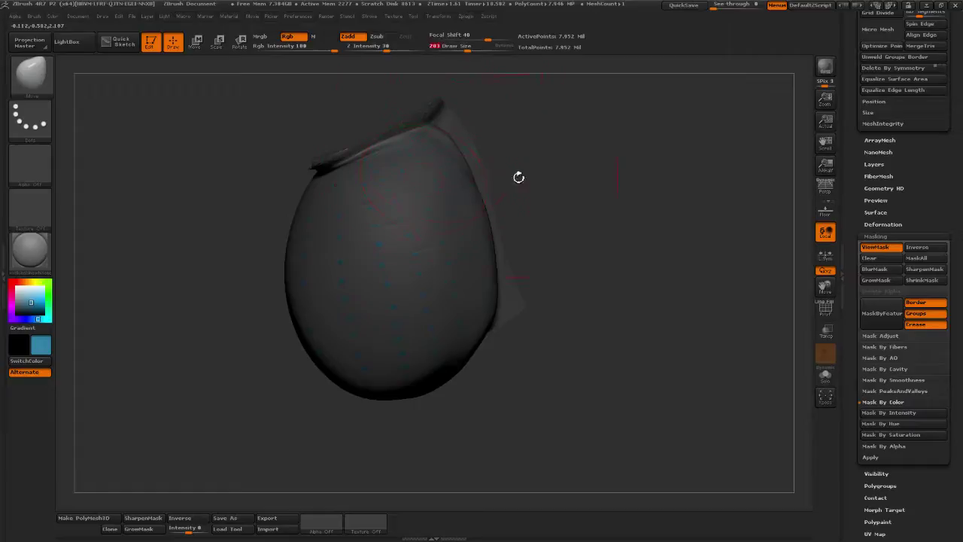
pyautogui.keyDown('alt'); pyautogui.moveTo(519, 177); pyautogui.dragTo(519, 226); pyautogui.keyUp('alt')
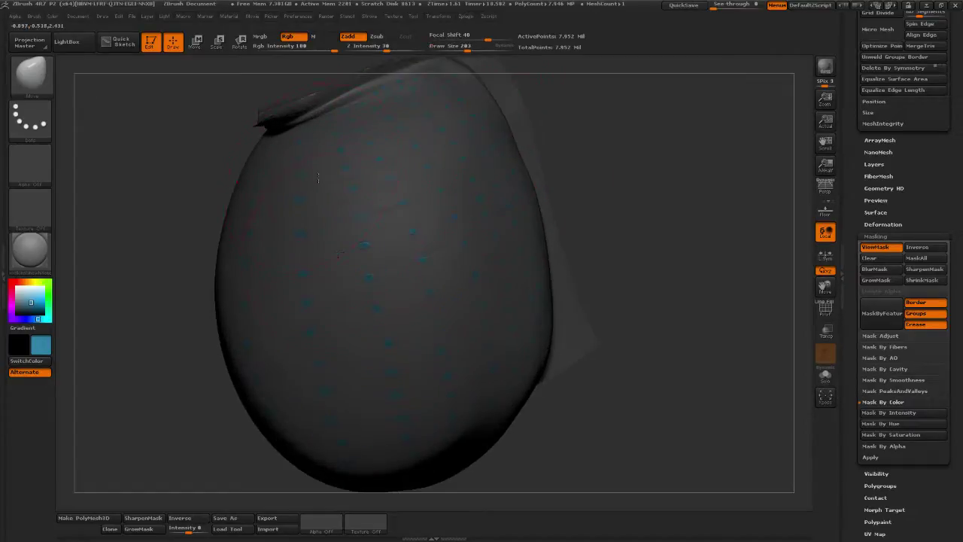
pyautogui.moveTo(365, 124); pyautogui.dragTo(514, 171, button='right')
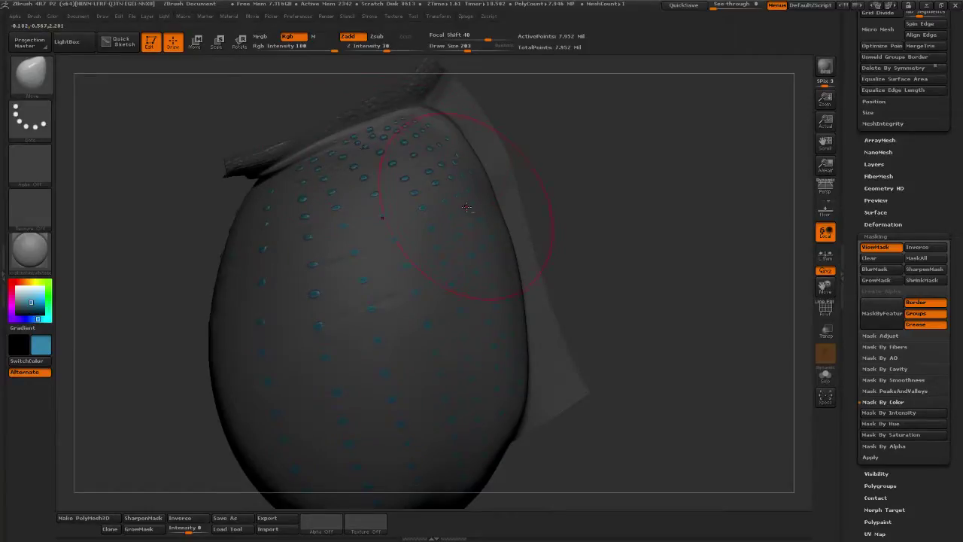
pyautogui.moveTo(603, 240); pyautogui.dragTo(557, 191, button='right')
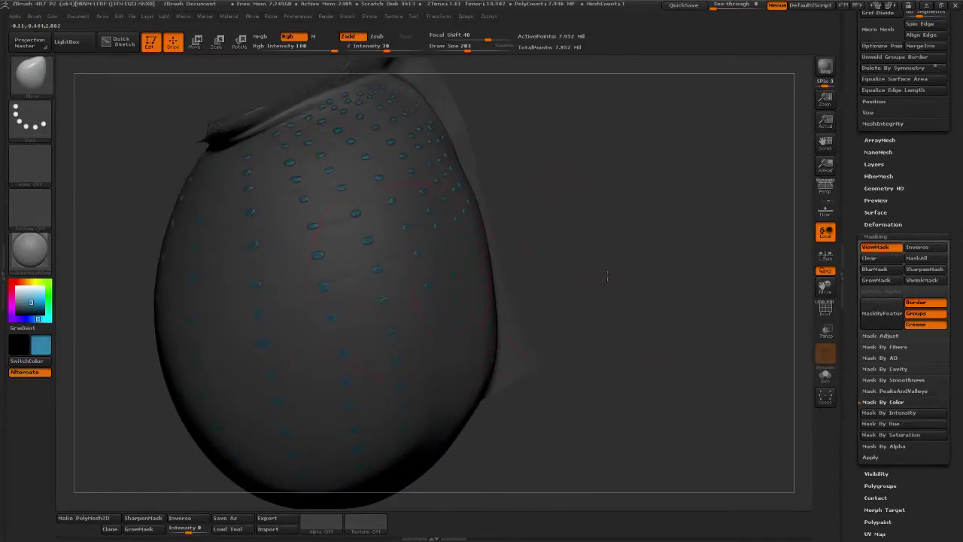
# Pull out the dots on the pouch's lower side toward the neck edge and smooth the raised bumps
pyautogui.moveTo(608, 277); pyautogui.dragTo(412, 292, button='right')
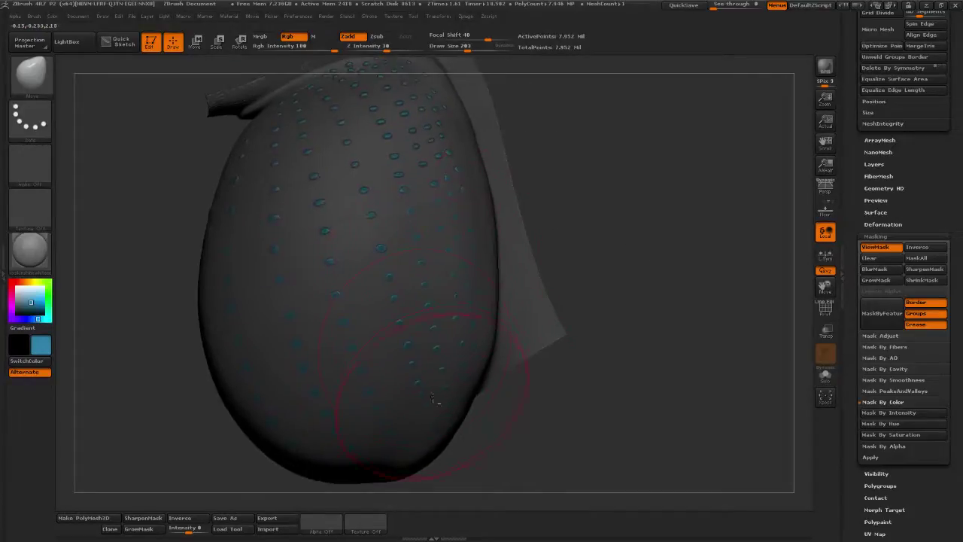
pyautogui.moveTo(564, 416); pyautogui.dragTo(461, 383, button='right')
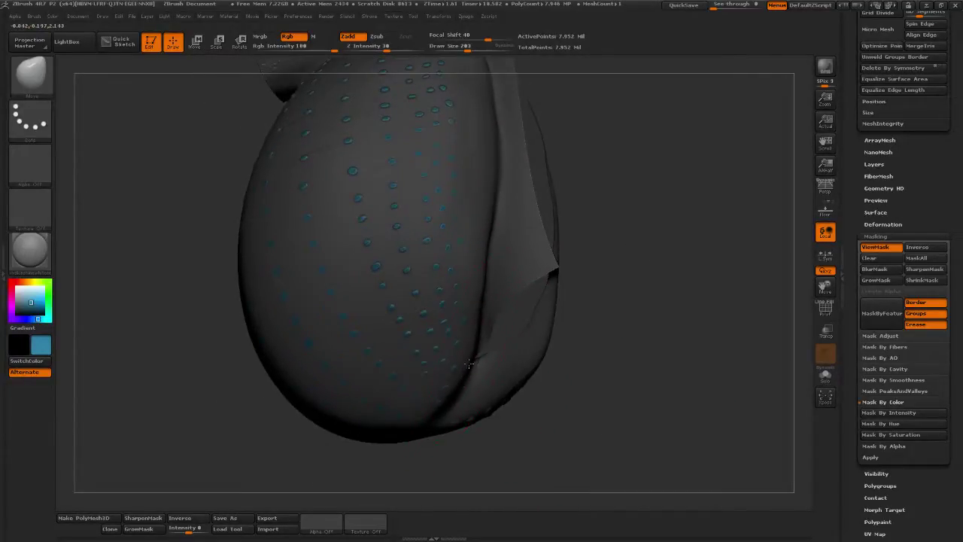
pyautogui.moveTo(671, 282); pyautogui.dragTo(462, 342, button='right')
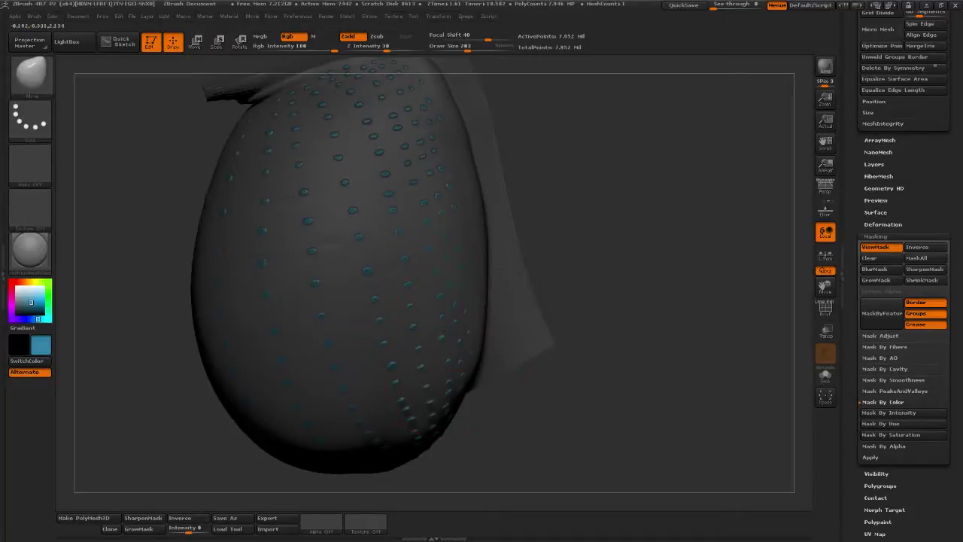
pyautogui.keyDown('shift'); pyautogui.moveTo(443, 197); pyautogui.dragTo(473, 262); pyautogui.keyUp('shift')
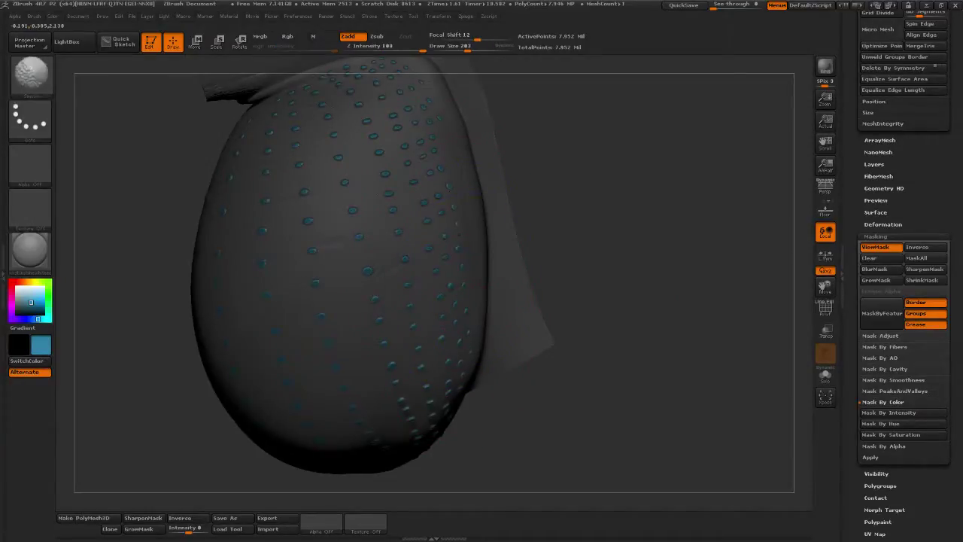
# Raise the rows of dots across the front of the pouch with the Move brush and smooth them
pyautogui.moveTo(672, 269); pyautogui.dragTo(461, 359)
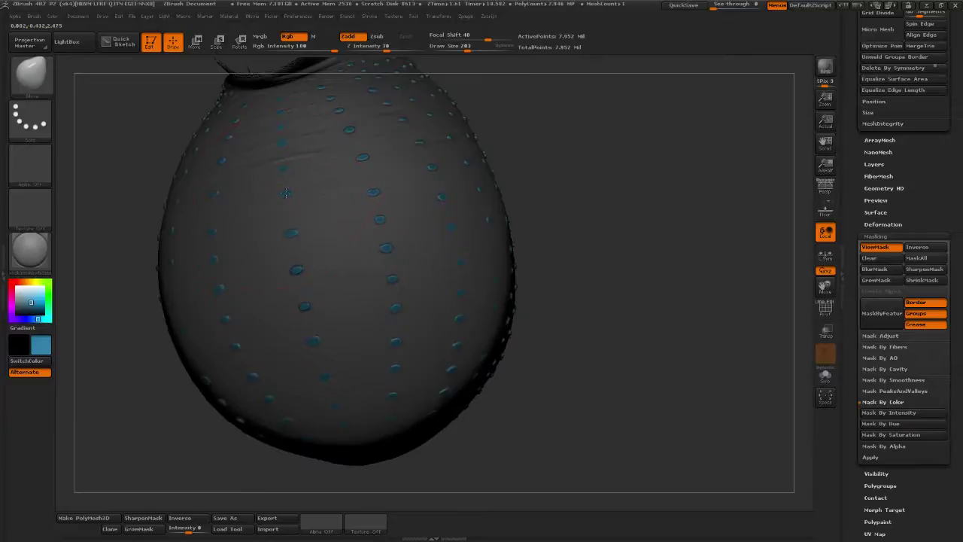
pyautogui.moveTo(683, 278); pyautogui.dragTo(706, 272)
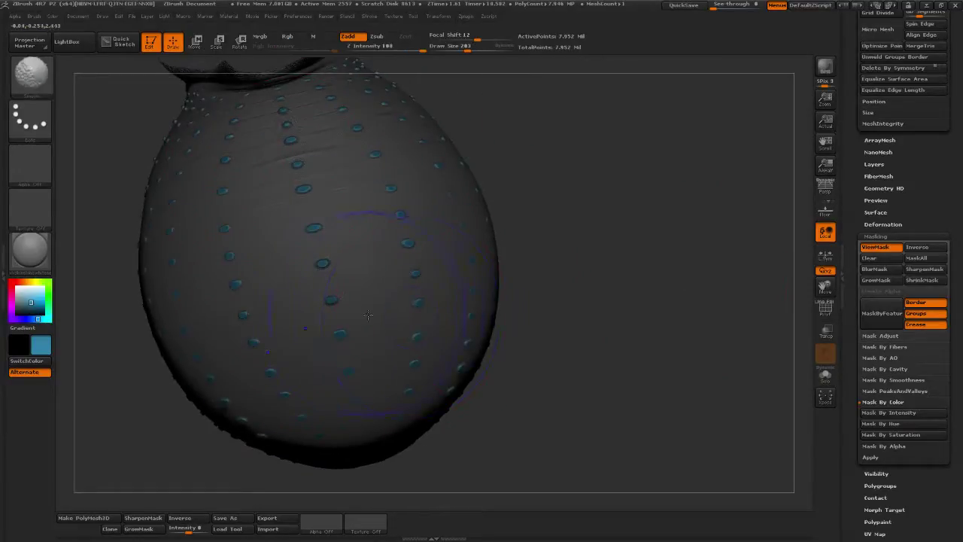
pyautogui.press('b')
pyautogui.press('c')
pyautogui.press('b')
pyautogui.moveTo(414, 335); pyautogui.dragTo(390, 378, button='right')
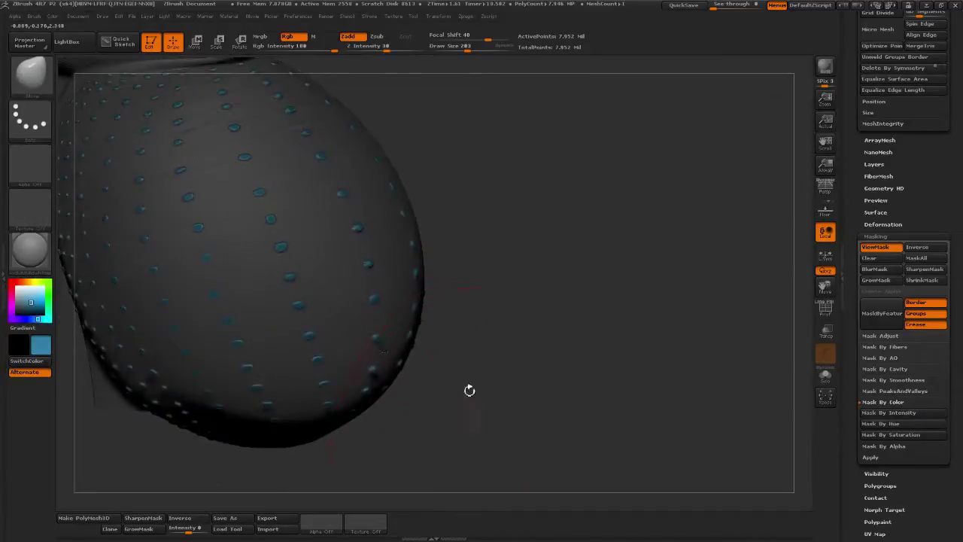
# Pull the dots on the pouch's lower front and underside outward into bumps with the Move brush
pyautogui.moveTo(470, 390); pyautogui.dragTo(374, 354, button='right')
pyautogui.press('b')
pyautogui.press('s')
pyautogui.press('t')
pyautogui.press('b')
pyautogui.press('c')
pyautogui.press('b')
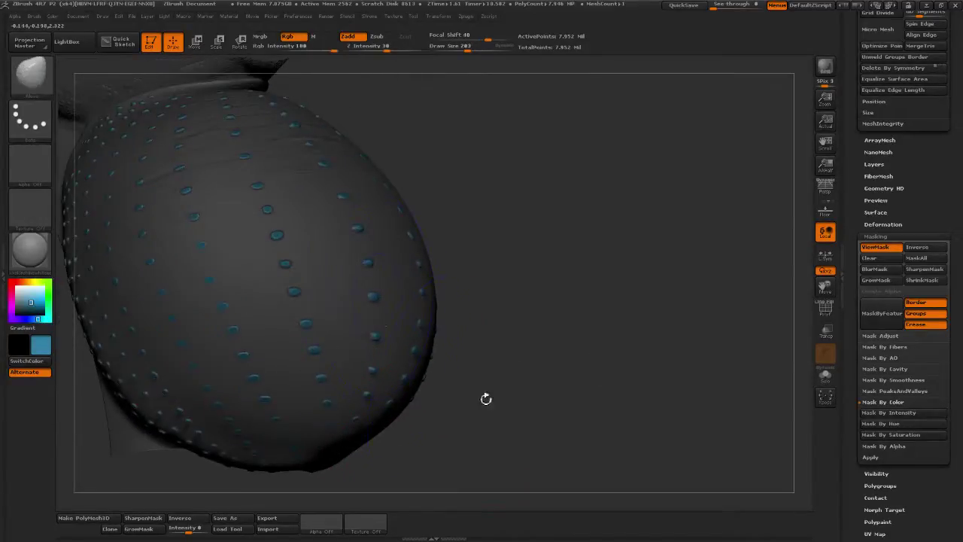
pyautogui.moveTo(489, 399); pyautogui.dragTo(347, 422, button='right')
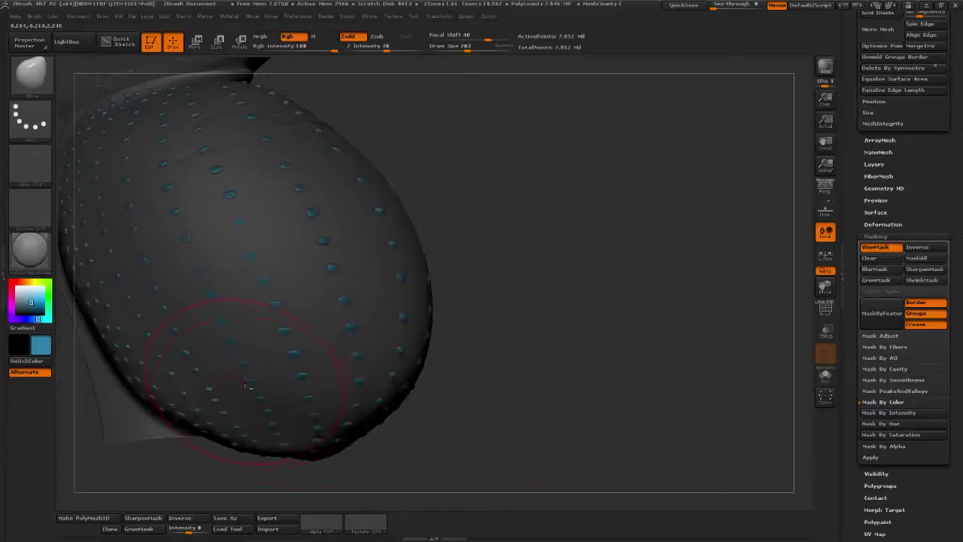
pyautogui.moveTo(582, 244); pyautogui.dragTo(737, 179, button='right')
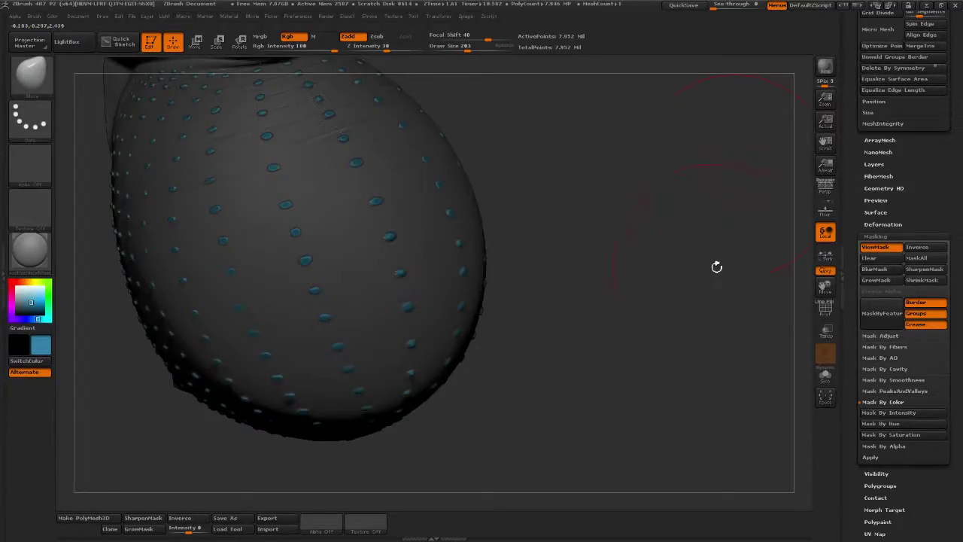
# Raise the dots along the middle of the pouch's side and smooth the bumps there
pyautogui.moveTo(718, 267)
pyautogui.mouseDown(button='right')
pyautogui.moveTo(686, 286)
pyautogui.moveTo(332, 299)
pyautogui.mouseUp(button='right')
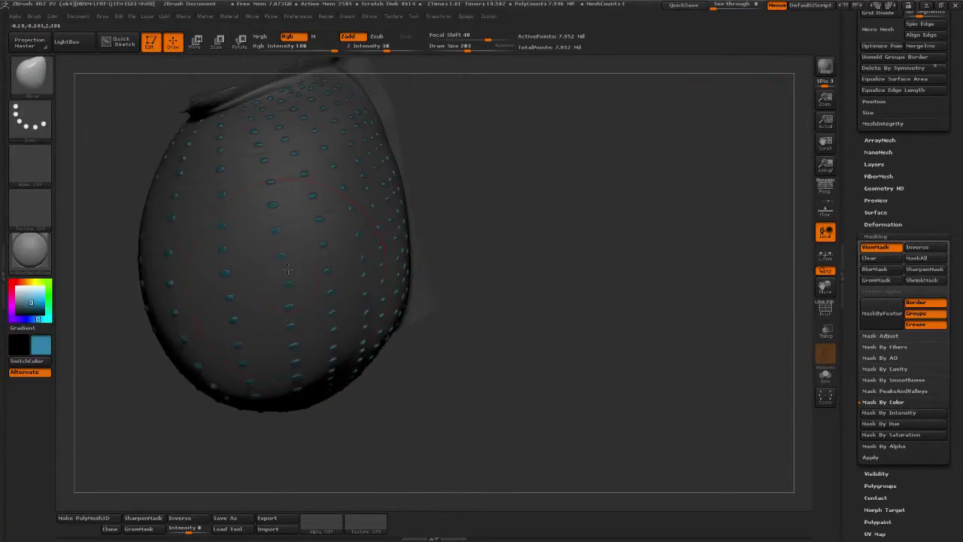
pyautogui.moveTo(513, 249)
pyautogui.keyDown('ctrl'); pyautogui.mouseDown(button='right')
pyautogui.moveTo(506, 265)
pyautogui.moveTo(525, 254)
pyautogui.moveTo(548, 279)
pyautogui.mouseUp(button='right'); pyautogui.keyUp('ctrl')
pyautogui.press('shift')
pyautogui.press('shift')
pyautogui.keyDown('alt'); pyautogui.moveTo(368, 304); pyautogui.dragTo(363, 317, button='right'); pyautogui.keyUp('alt')
pyautogui.press('b')
pyautogui.press('s')
pyautogui.press('t')
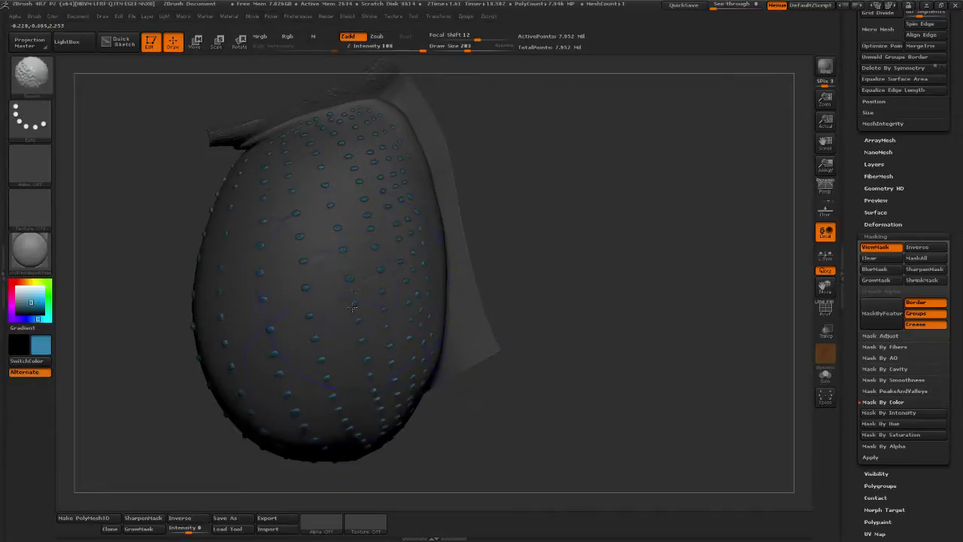
# Pull out the dots on the upper half of the pouch's side below the jaw with the Move brush
pyautogui.press('b')
pyautogui.press('m')
pyautogui.press('v')
pyautogui.moveTo(579, 213); pyautogui.dragTo(595, 278)
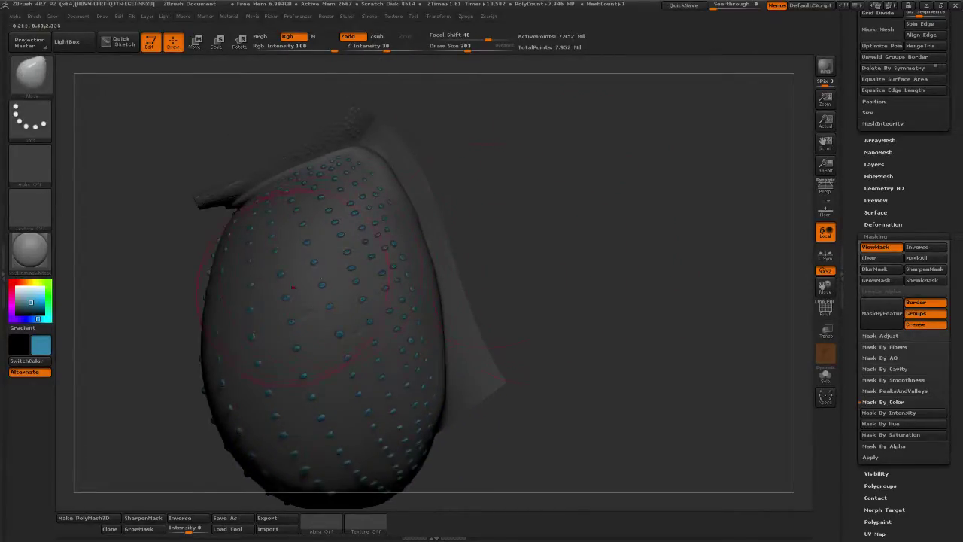
pyautogui.moveTo(486, 226)
pyautogui.mouseDown()
pyautogui.moveTo(569, 228)
pyautogui.moveTo(532, 230)
pyautogui.moveTo(537, 246)
pyautogui.mouseUp()
pyautogui.press('b')
pyautogui.press('s')
pyautogui.press('t')
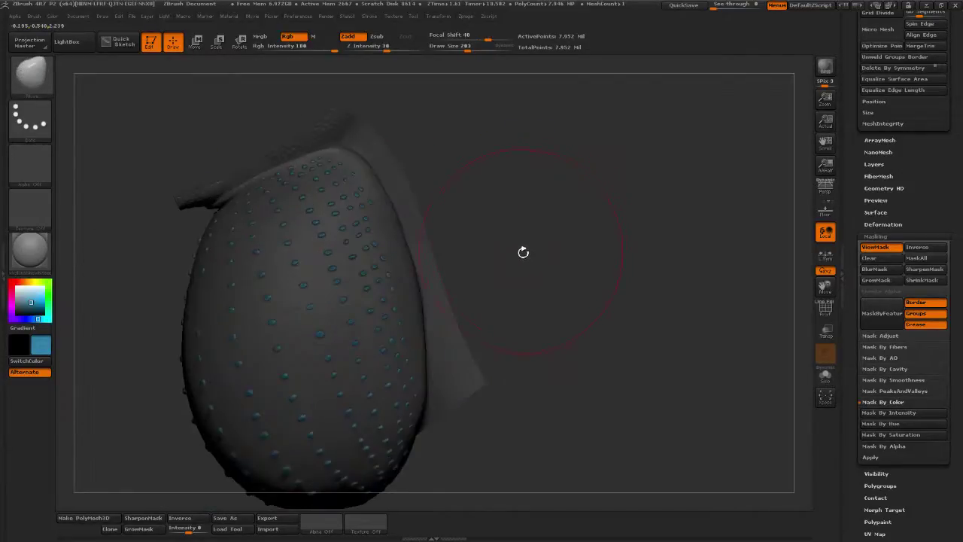
# Raise the upper dots beside the neck edge and smooth the bumps across to the pouch's opposite side
pyautogui.press('shift')
pyautogui.moveTo(520, 224)
pyautogui.keyDown('alt'); pyautogui.mouseDown()
pyautogui.moveTo(547, 221)
pyautogui.moveTo(515, 228)
pyautogui.mouseUp(); pyautogui.keyUp('alt')
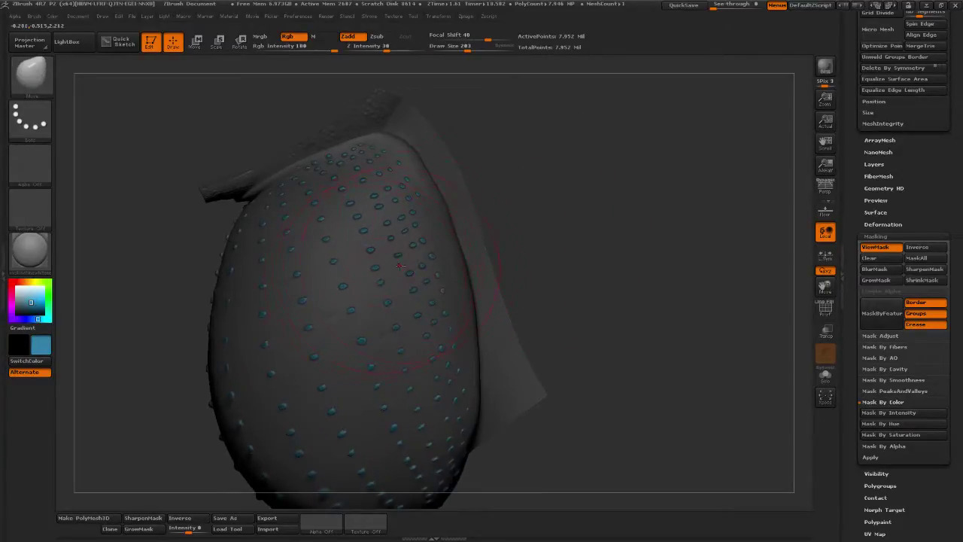
pyautogui.moveTo(511, 188)
pyautogui.mouseDown()
pyautogui.moveTo(512, 230)
pyautogui.moveTo(527, 218)
pyautogui.moveTo(582, 218)
pyautogui.moveTo(384, 301)
pyautogui.moveTo(451, 264)
pyautogui.mouseUp()
pyautogui.press('shift')
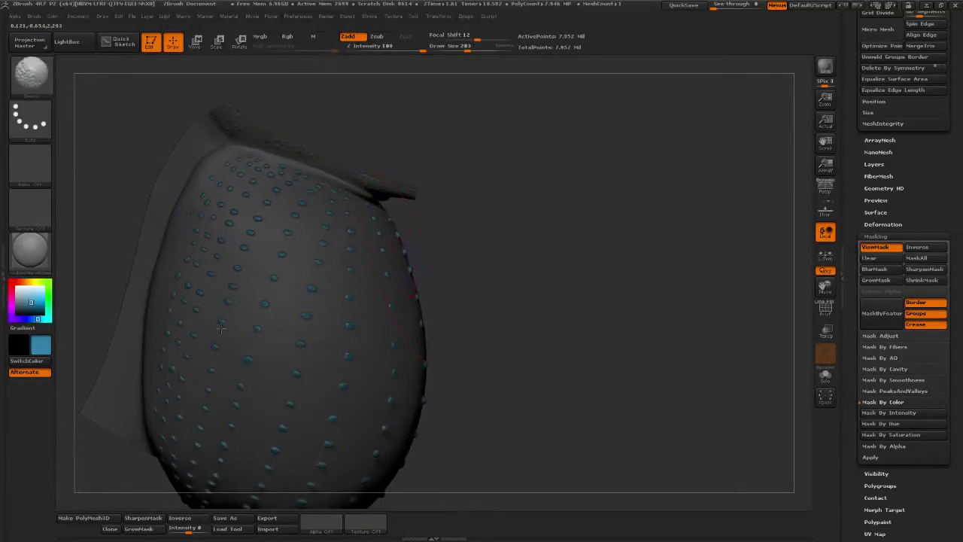
# Pull out and smooth the dots on the opposite side's lower part and around the pouch's underside
pyautogui.moveTo(546, 329)
pyautogui.keyDown('alt'); pyautogui.mouseDown()
pyautogui.moveTo(599, 248)
pyautogui.moveTo(533, 275)
pyautogui.moveTo(585, 353)
pyautogui.moveTo(538, 320)
pyautogui.mouseUp(); pyautogui.keyUp('alt')
pyautogui.press('shift')
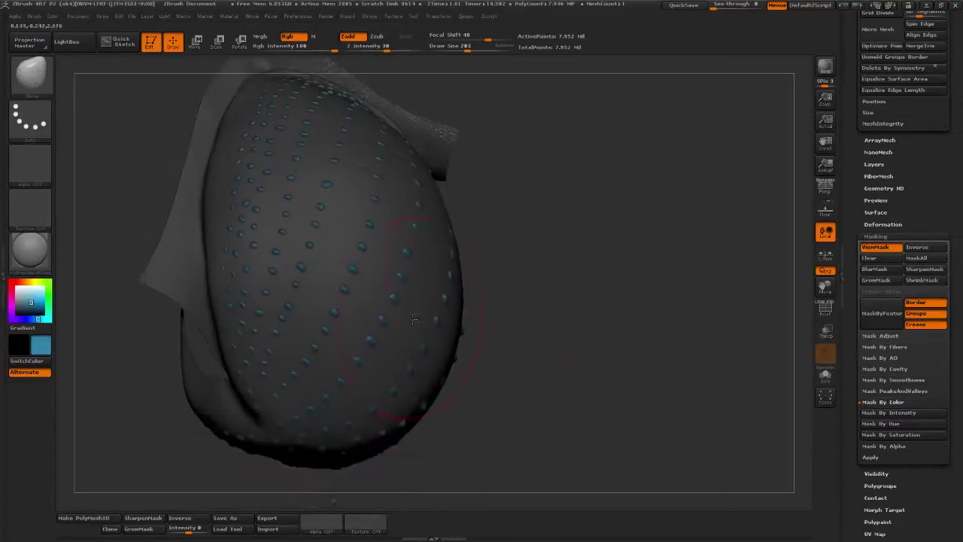
pyautogui.press('shift')
pyautogui.moveTo(519, 402); pyautogui.dragTo(595, 377)
pyautogui.press('shift')
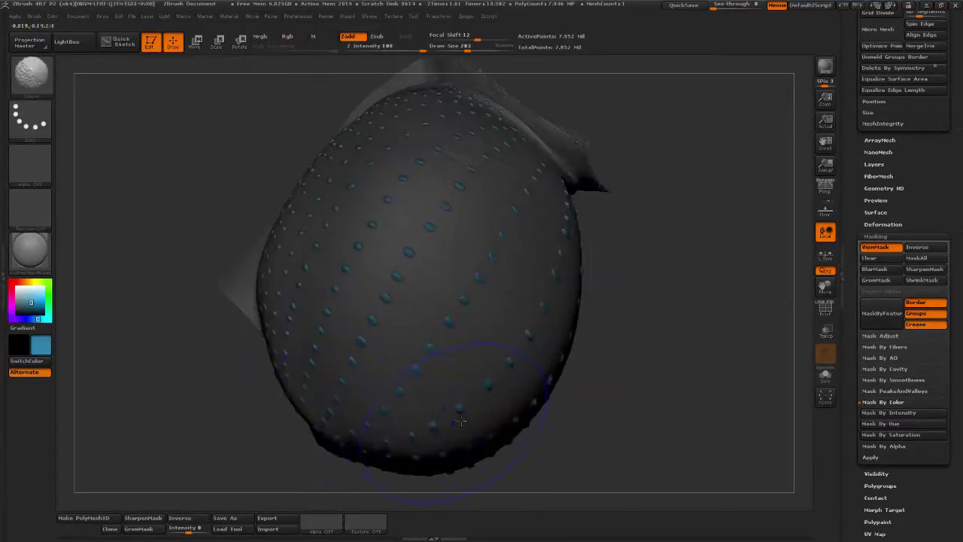
# Refine the raised dots on the pouch's sides and smooth those on the opposite side's upper part
pyautogui.moveTo(628, 411)
pyautogui.mouseDown()
pyautogui.moveTo(708, 405)
pyautogui.moveTo(697, 394)
pyautogui.moveTo(686, 301)
pyautogui.moveTo(599, 357)
pyautogui.moveTo(475, 301)
pyautogui.mouseUp()
pyautogui.press('shift')
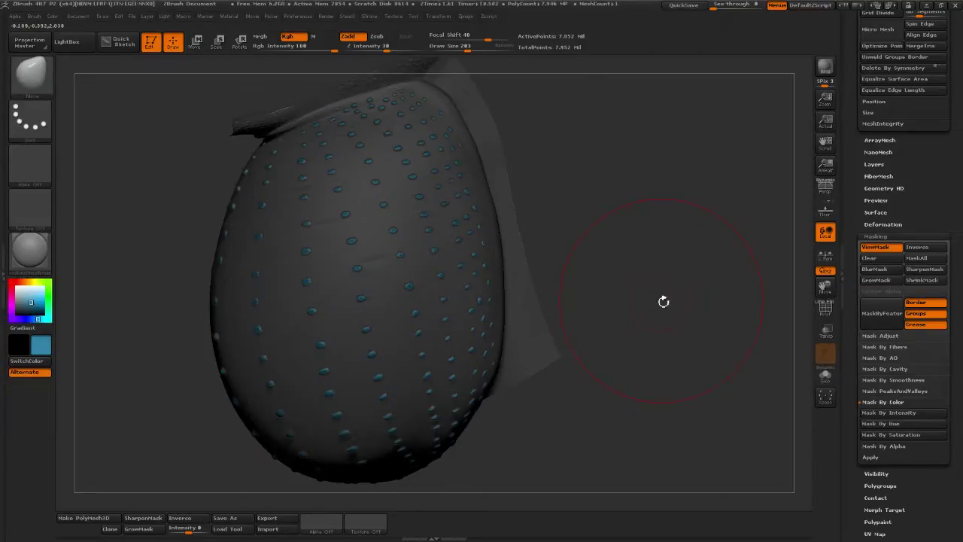
pyautogui.moveTo(585, 284)
pyautogui.mouseDown()
pyautogui.moveTo(651, 277)
pyautogui.moveTo(634, 226)
pyautogui.moveTo(607, 307)
pyautogui.mouseUp()
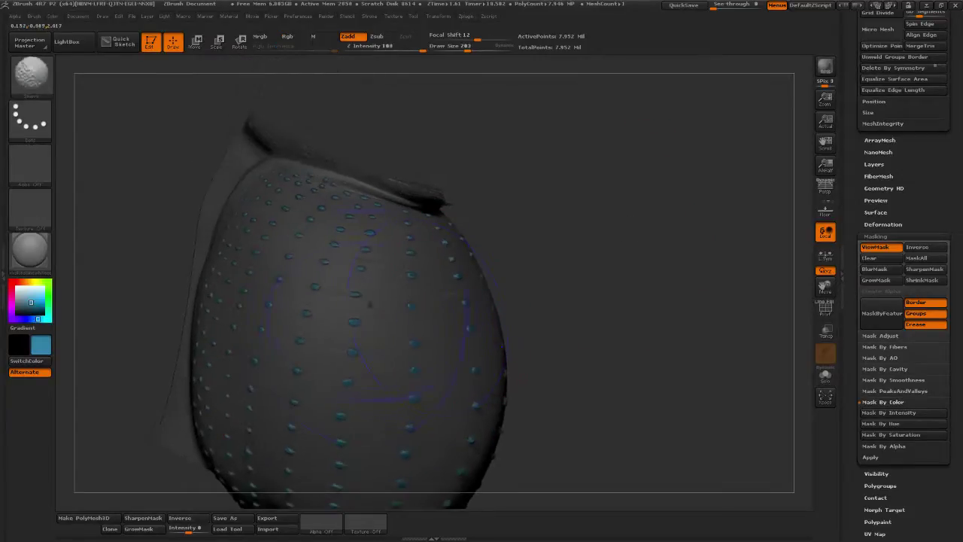
pyautogui.moveTo(535, 286); pyautogui.dragTo(381, 282)
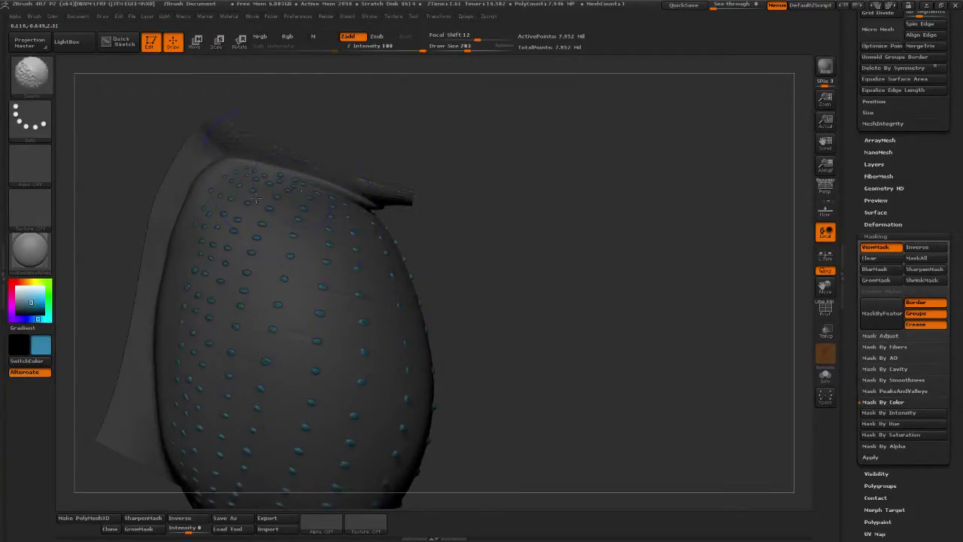
# Smooth the raised dots around the pouch's side, front and opposite side
pyautogui.moveTo(554, 314); pyautogui.dragTo(429, 269)
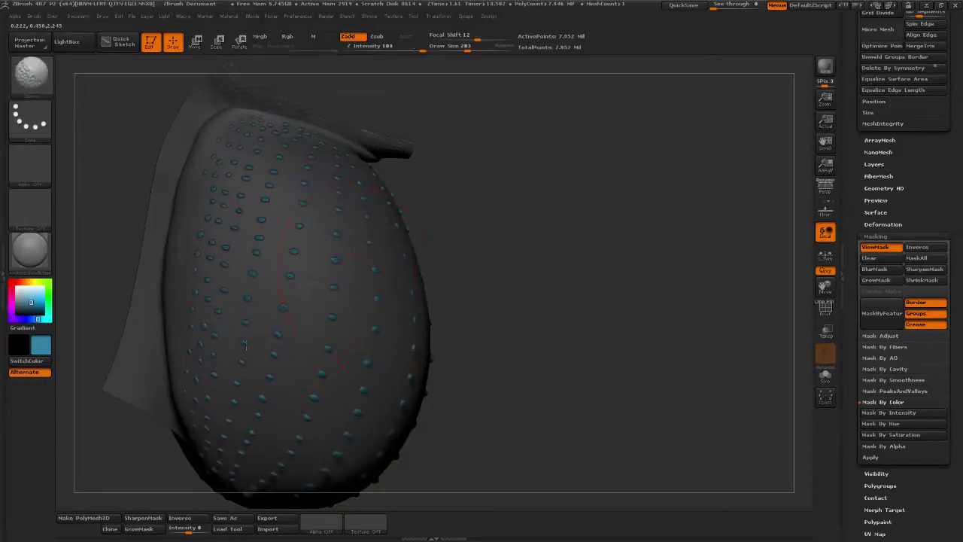
pyautogui.moveTo(545, 368); pyautogui.dragTo(412, 343)
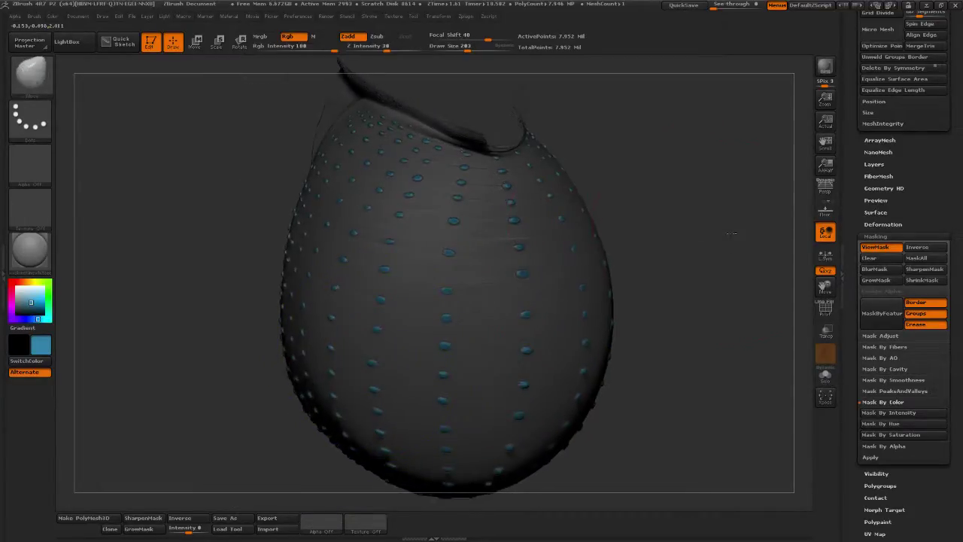
pyautogui.moveTo(697, 226)
pyautogui.mouseDown()
pyautogui.moveTo(656, 209)
pyautogui.moveTo(607, 213)
pyautogui.moveTo(549, 258)
pyautogui.mouseUp()
pyautogui.press('shift')
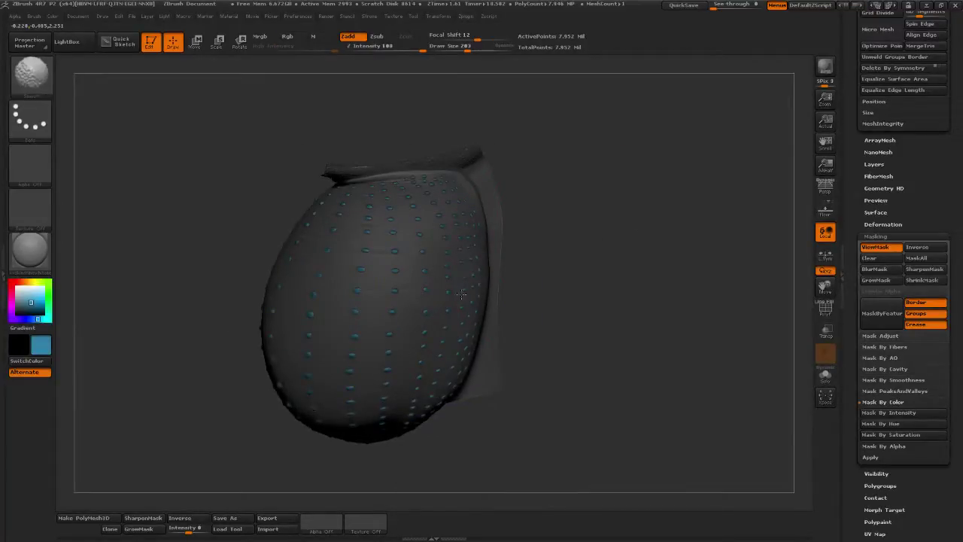
pyautogui.moveTo(474, 422)
pyautogui.mouseDown()
pyautogui.moveTo(502, 429)
pyautogui.moveTo(490, 432)
pyautogui.moveTo(512, 413)
pyautogui.moveTo(478, 383)
pyautogui.moveTo(519, 308)
pyautogui.moveTo(553, 312)
pyautogui.moveTo(563, 348)
pyautogui.moveTo(380, 329)
pyautogui.mouseUp()
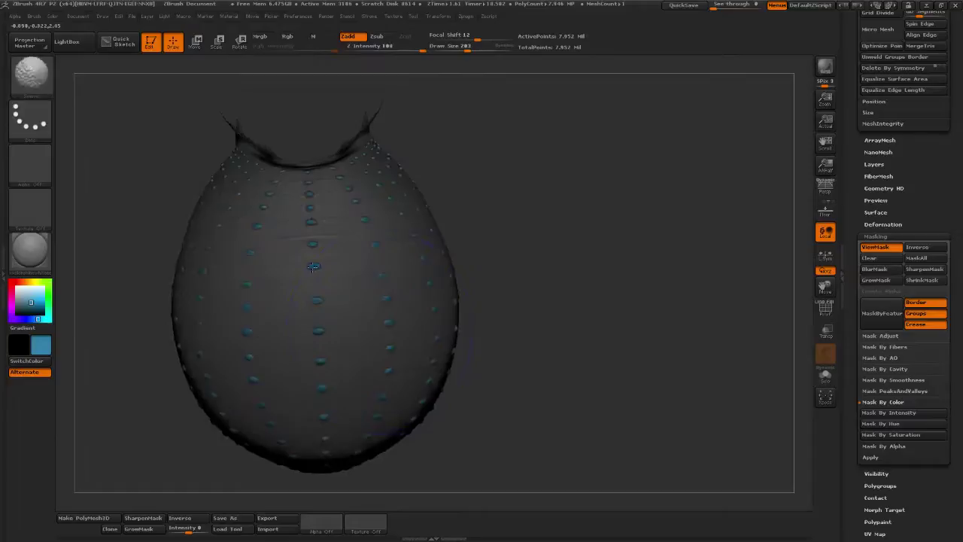
# Pull out the dots around the pouch's front with the Move brush and smooth those on the opposite side
pyautogui.keyDown('shift'); pyautogui.moveTo(485, 284); pyautogui.dragTo(516, 285); pyautogui.keyUp('shift')
pyautogui.press('b')
pyautogui.press('m')
pyautogui.press('v')
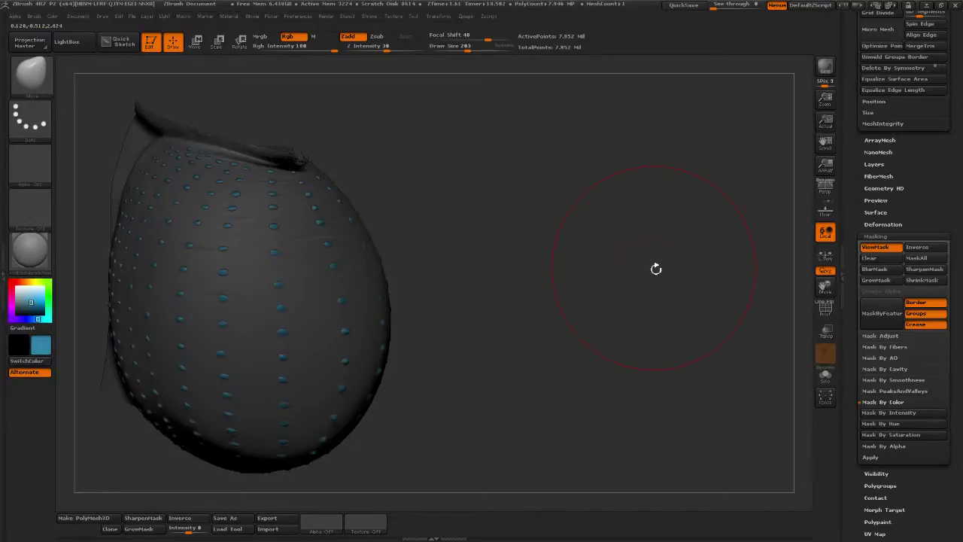
pyautogui.moveTo(519, 307); pyautogui.dragTo(608, 318)
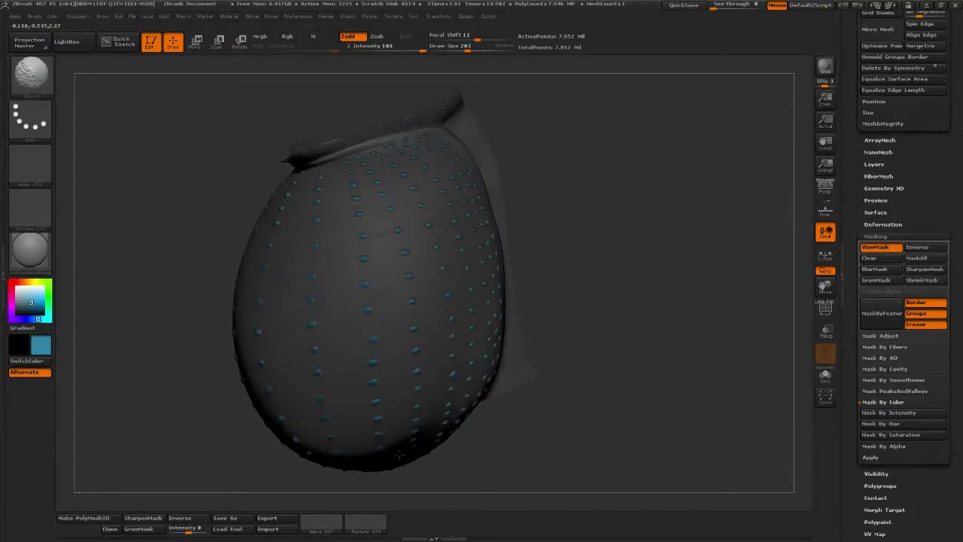
pyautogui.moveTo(608, 322); pyautogui.dragTo(538, 320)
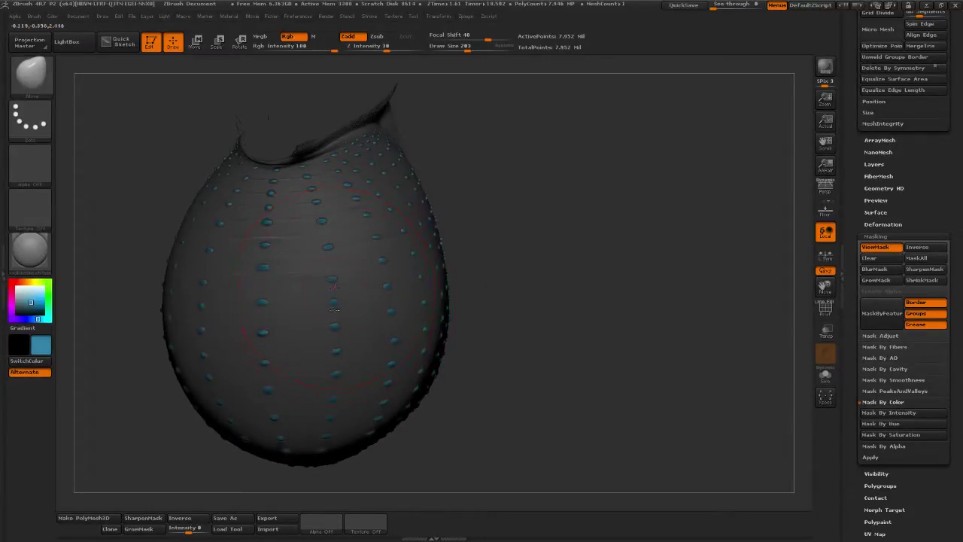
# Inflate the raised dots on the pouch's side and underside with the Inflate brush at Z intensity 3
pyautogui.press('b')
pyautogui.press('s')
pyautogui.press('t')
pyautogui.moveTo(580, 294)
pyautogui.mouseDown()
pyautogui.moveTo(533, 289)
pyautogui.moveTo(402, 237)
pyautogui.mouseUp()
pyautogui.click(23, 85)
pyautogui.click(215, 134)
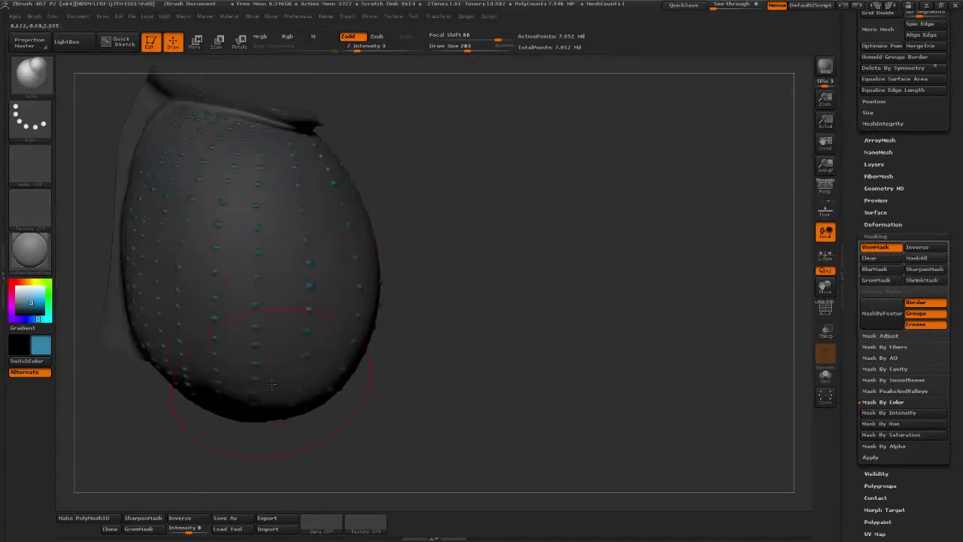
pyautogui.moveTo(415, 305); pyautogui.dragTo(386, 299)
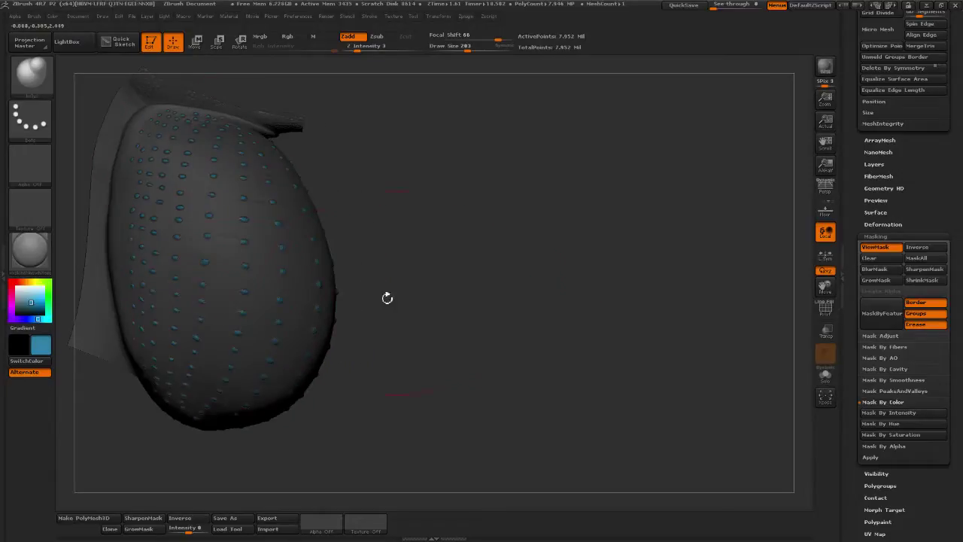
# Smooth the upper dots below the jaw edge and inflate those across the front and opposite side
pyautogui.press('shift')
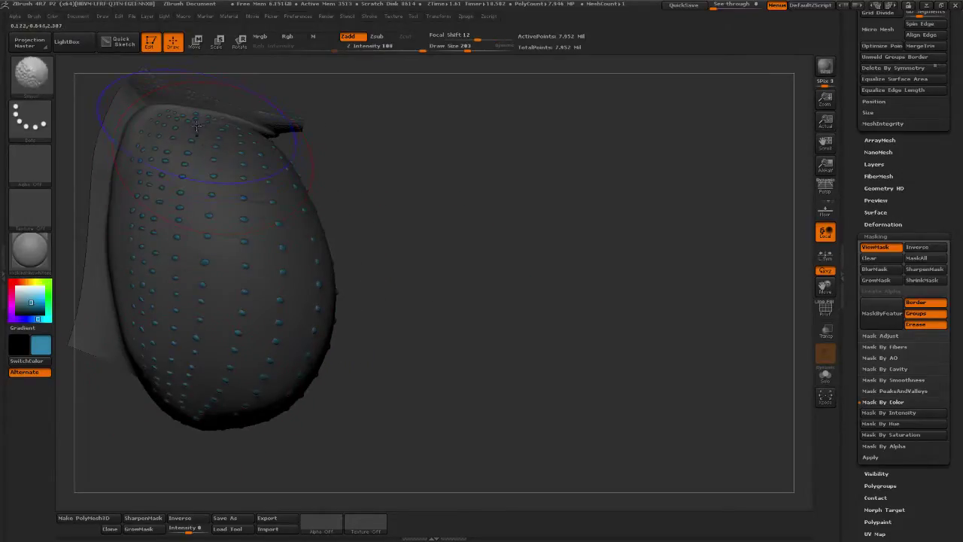
pyautogui.moveTo(377, 235); pyautogui.dragTo(348, 199)
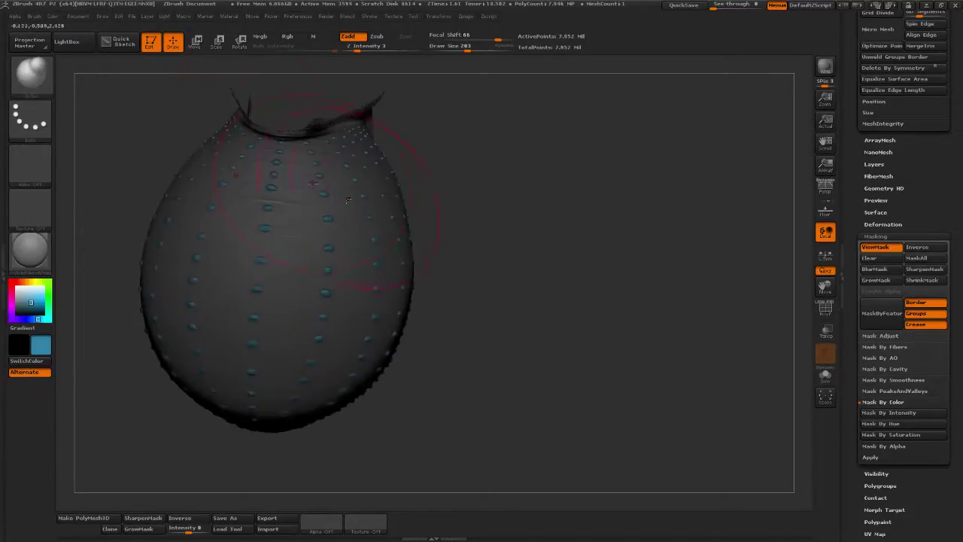
pyautogui.moveTo(542, 254); pyautogui.dragTo(391, 151)
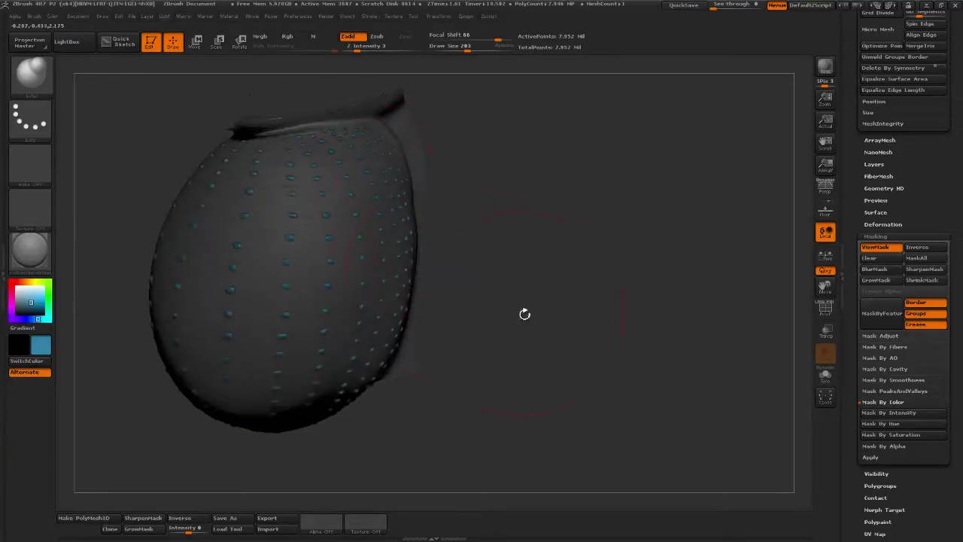
pyautogui.moveTo(525, 314); pyautogui.dragTo(451, 271)
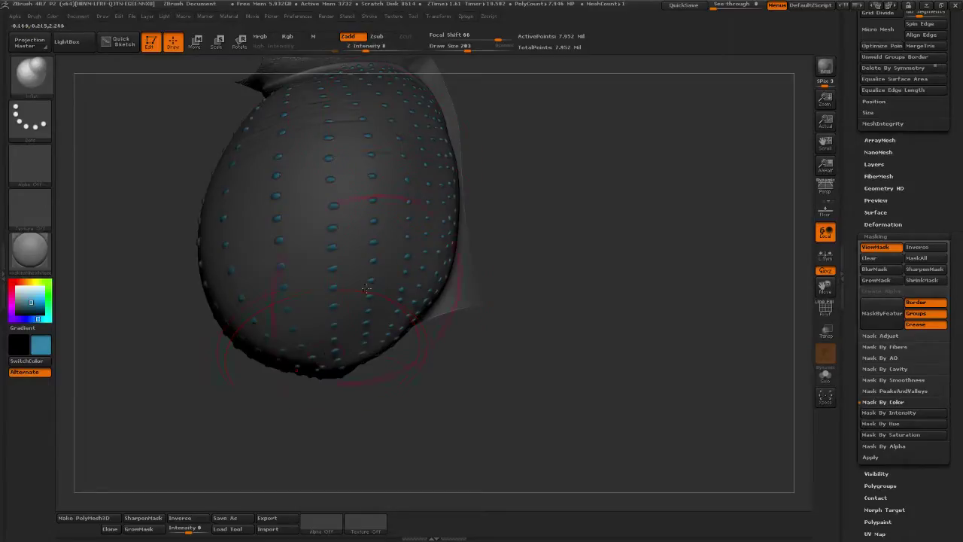
# Set the brush's Z intensity to 4 and inflate the dots on the pouch's front and side
pyautogui.moveTo(501, 277); pyautogui.dragTo(337, 289)
pyautogui.moveTo(410, 318); pyautogui.dragTo(222, 261)
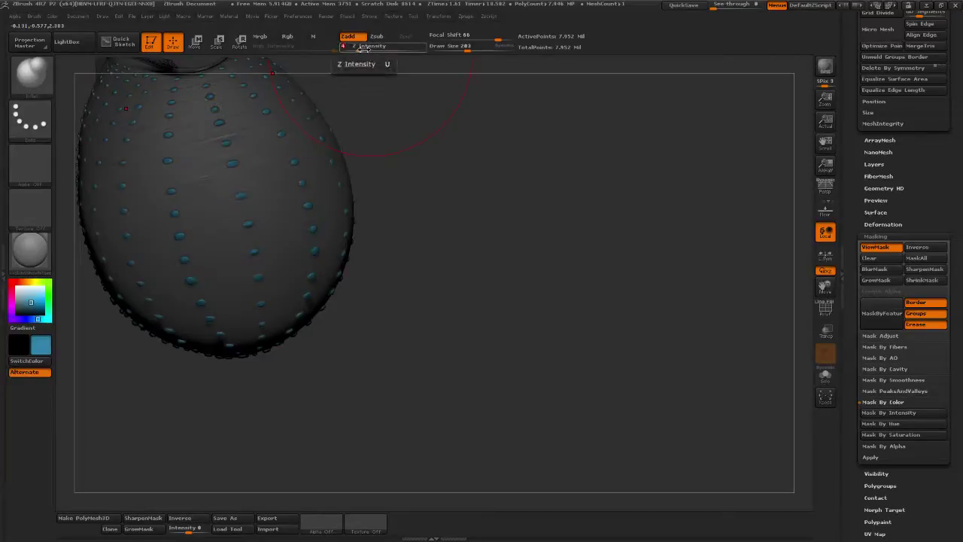
pyautogui.moveTo(374, 80); pyautogui.dragTo(281, 272)
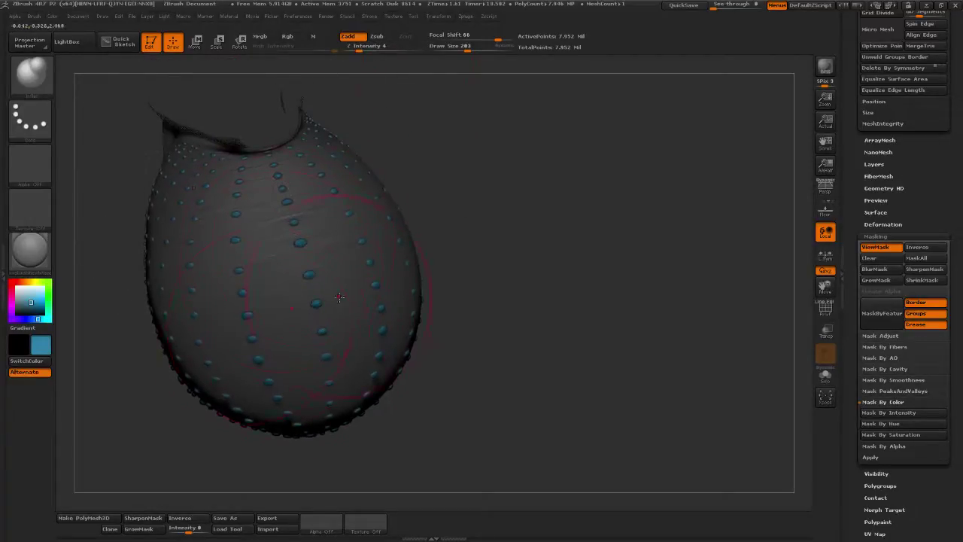
pyautogui.moveTo(339, 298); pyautogui.dragTo(326, 296)
pyautogui.press('shift')
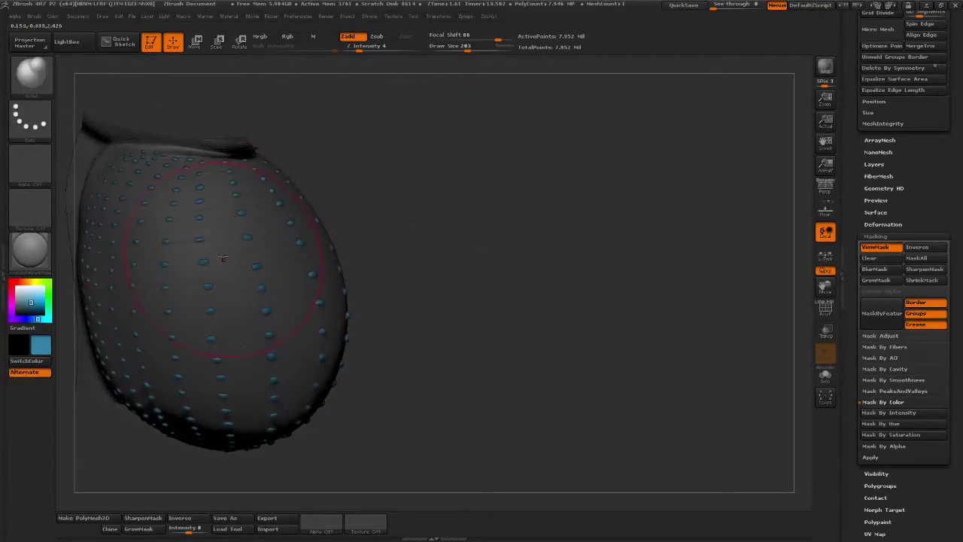
pyautogui.moveTo(437, 252); pyautogui.dragTo(489, 240)
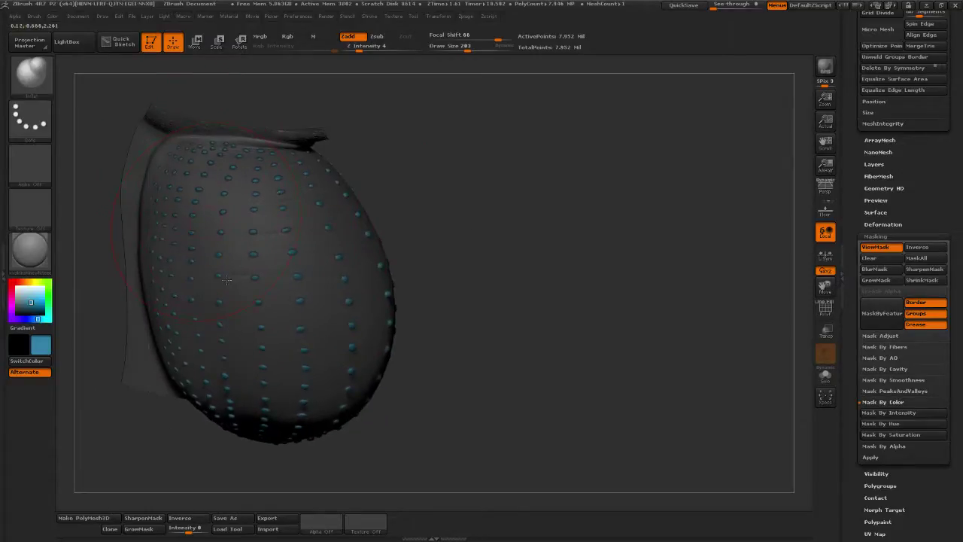
# Smooth the inflated dots on the pouch's upper side and across the opposite side
pyautogui.press('shift')
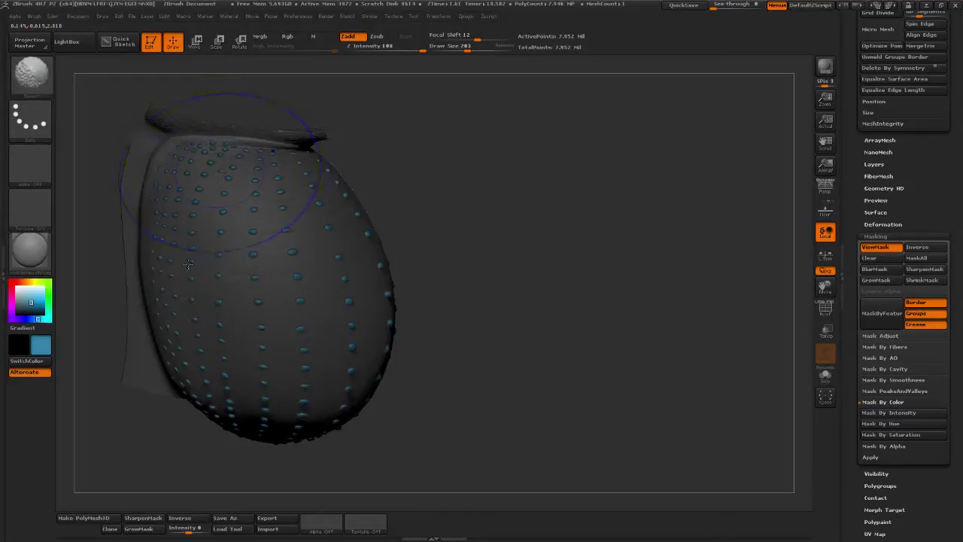
pyautogui.press('shift')
pyautogui.moveTo(462, 350)
pyautogui.mouseDown()
pyautogui.moveTo(517, 361)
pyautogui.moveTo(419, 402)
pyautogui.moveTo(310, 423)
pyautogui.mouseUp()
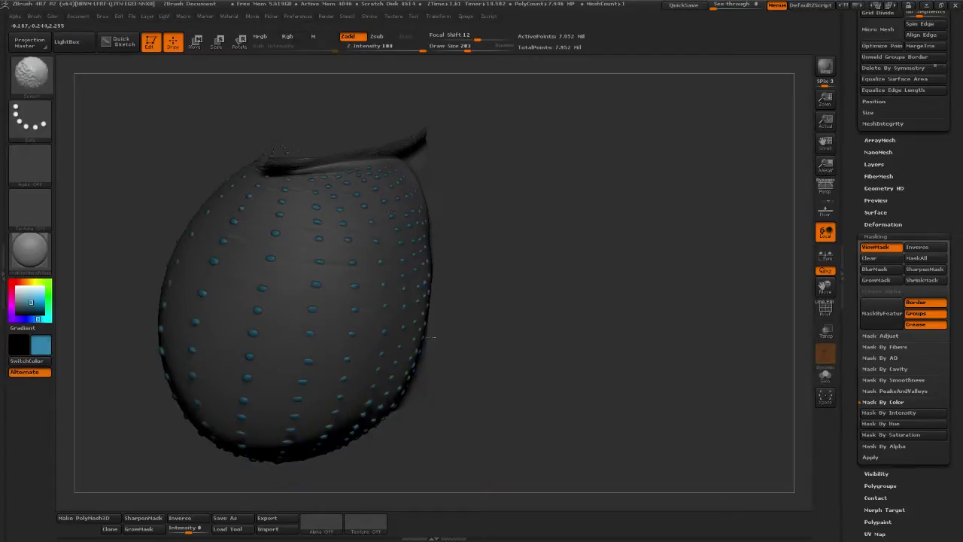
pyautogui.moveTo(413, 358)
pyautogui.keyDown('shift'); pyautogui.mouseDown()
pyautogui.moveTo(488, 361)
pyautogui.moveTo(465, 357)
pyautogui.mouseUp(); pyautogui.keyUp('shift')
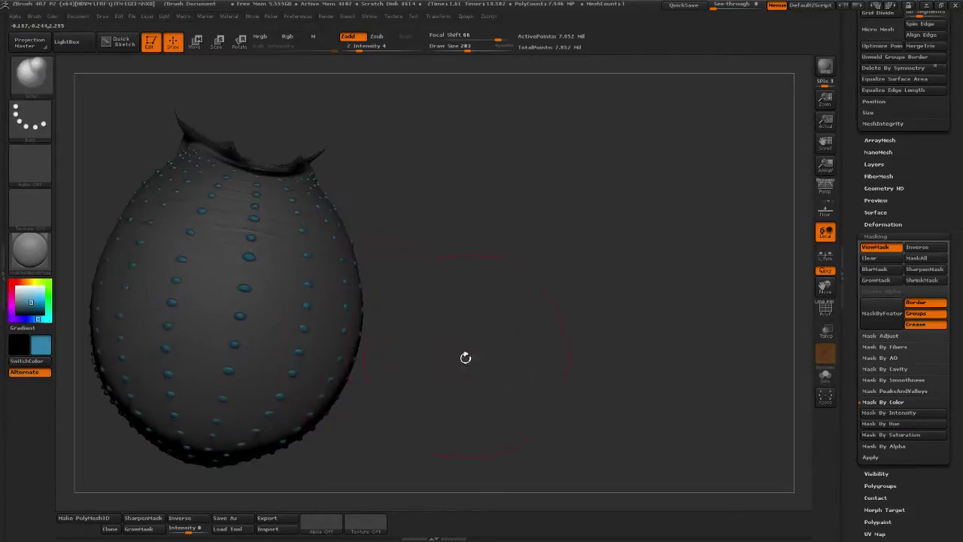
# Invert the mask to protect the dots and smooth the pouch skin between them
pyautogui.keyDown('shift'); pyautogui.moveTo(490, 276); pyautogui.dragTo(501, 278); pyautogui.keyUp('shift')
pyautogui.press('ctrl')
pyautogui.keyDown('ctrl'); pyautogui.click(503, 287); pyautogui.keyUp('ctrl')
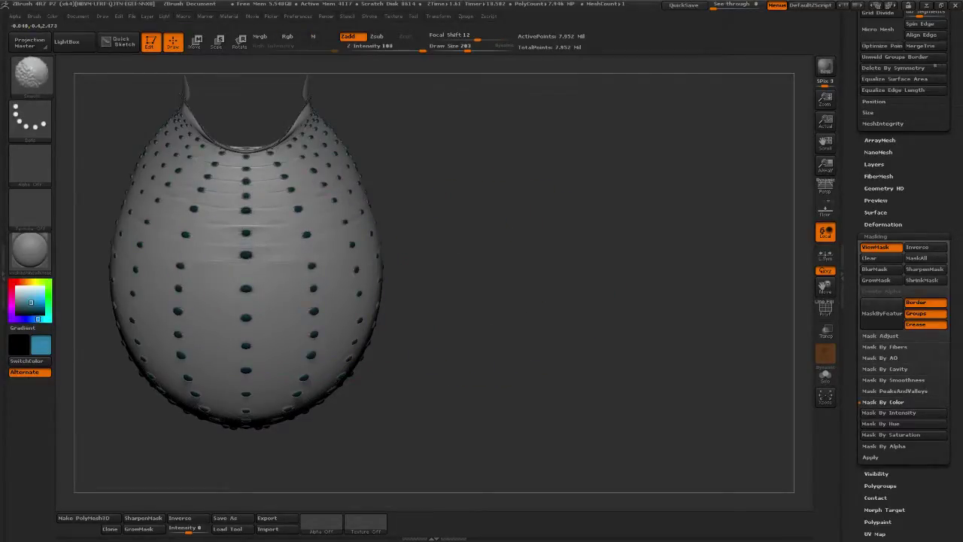
pyautogui.moveTo(482, 332); pyautogui.dragTo(405, 357)
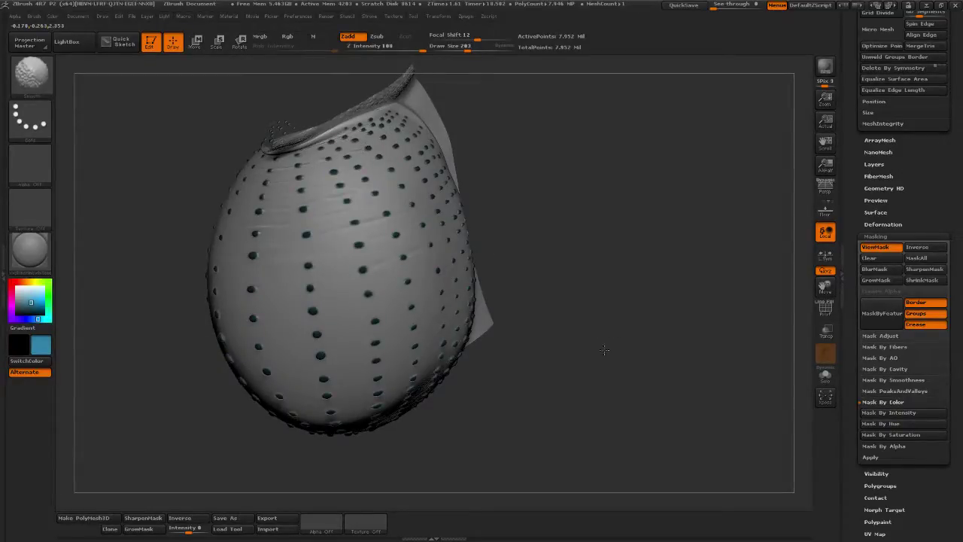
pyautogui.moveTo(605, 350); pyautogui.dragTo(572, 276)
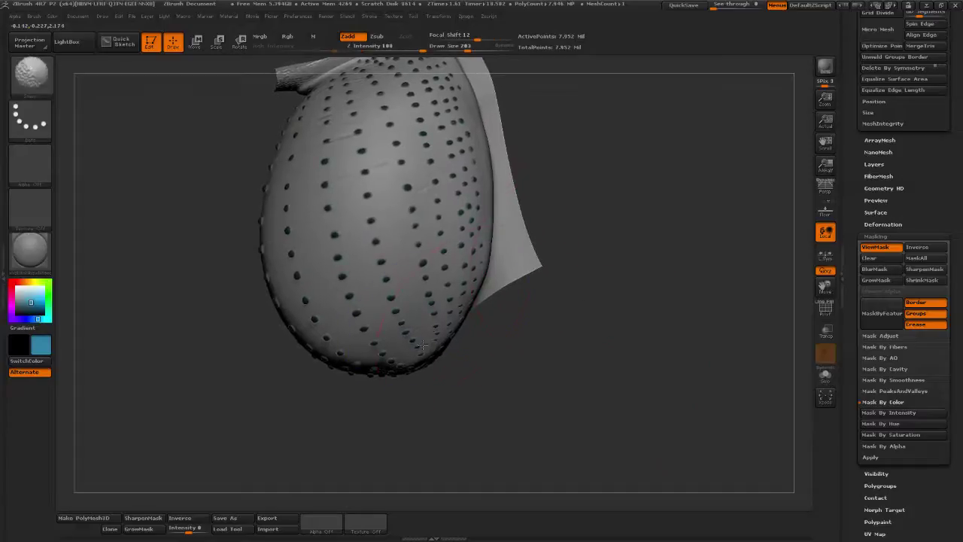
# Set the draw size to 75 and smooth the skin between the masked dots on the pouch's lower part and sides
pyautogui.click(454, 49)
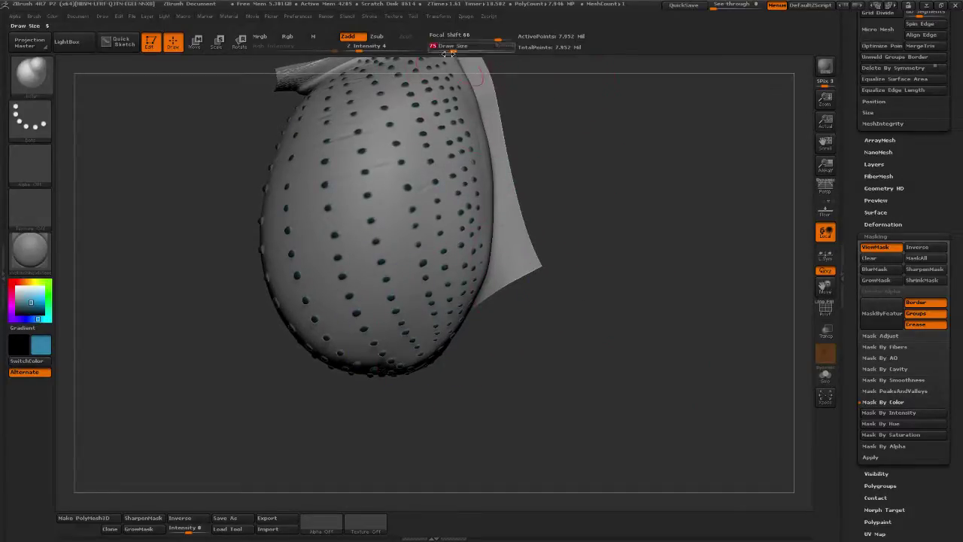
pyautogui.press('shift')
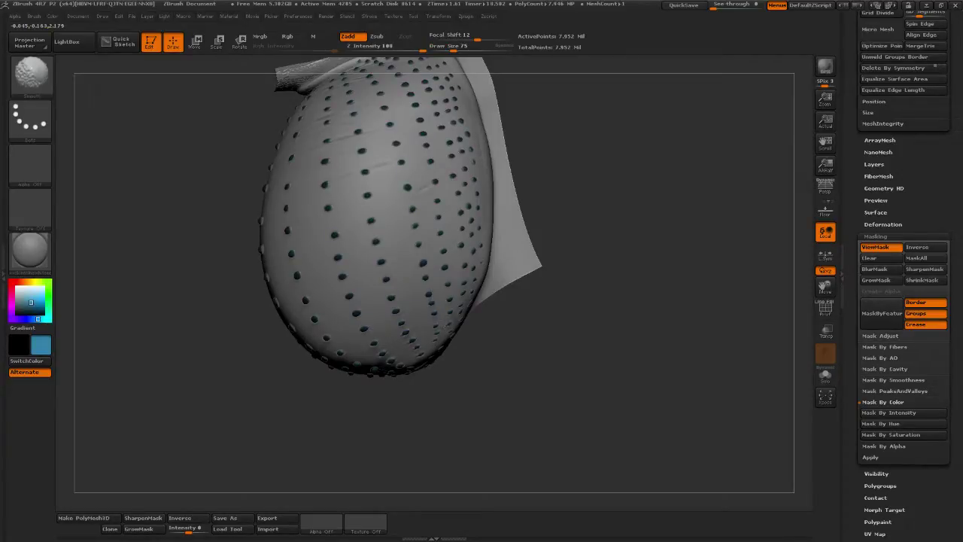
pyautogui.moveTo(549, 385)
pyautogui.mouseDown()
pyautogui.moveTo(587, 381)
pyautogui.moveTo(462, 347)
pyautogui.mouseUp()
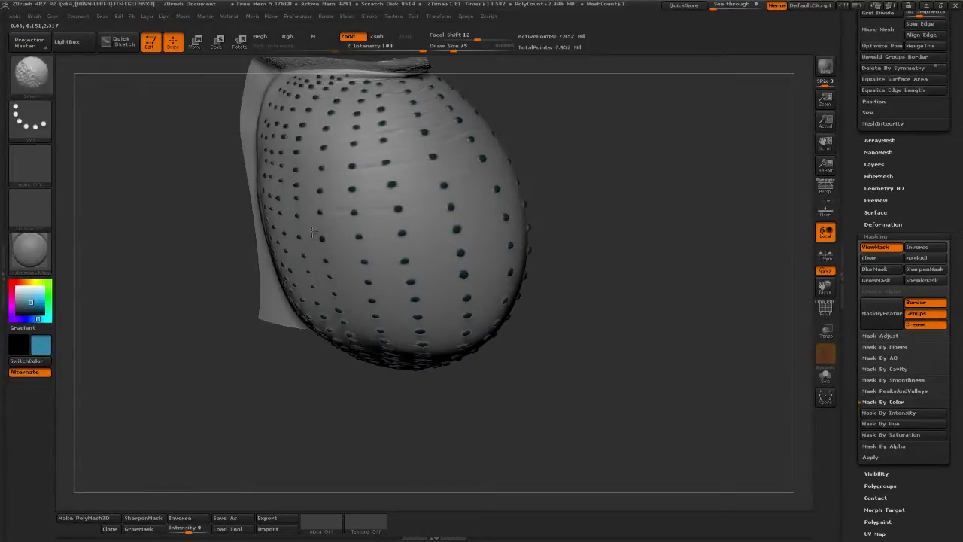
pyautogui.moveTo(661, 268); pyautogui.dragTo(644, 287)
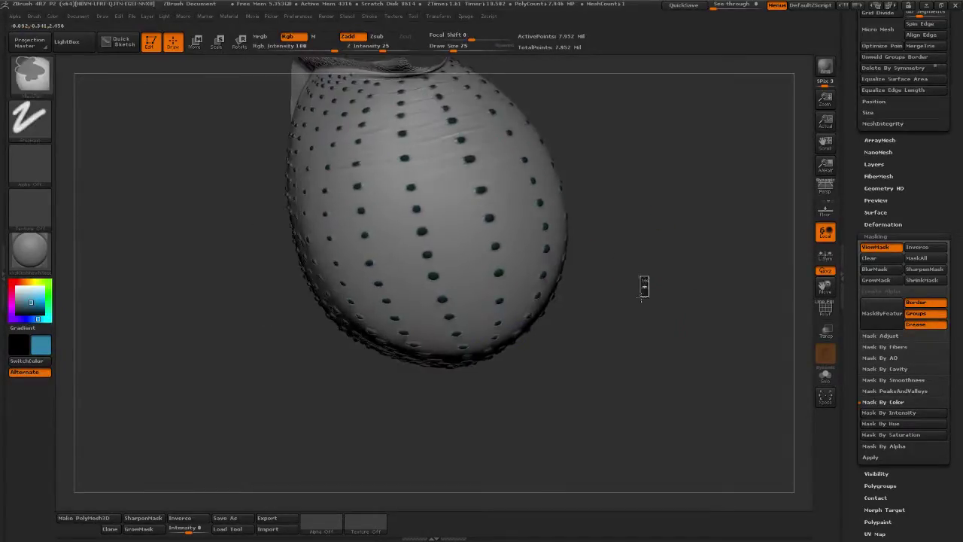
# Hide the mask display, turn off goiter1's painted colour and set the current colour to white
pyautogui.hotkey('ctrl', 'h')
pyautogui.keyDown('shift'); pyautogui.moveTo(648, 326); pyautogui.dragTo(642, 339); pyautogui.keyUp('shift')
pyautogui.moveTo(720, 308); pyautogui.dragTo(669, 324)
pyautogui.scroll(10, 900, 301)
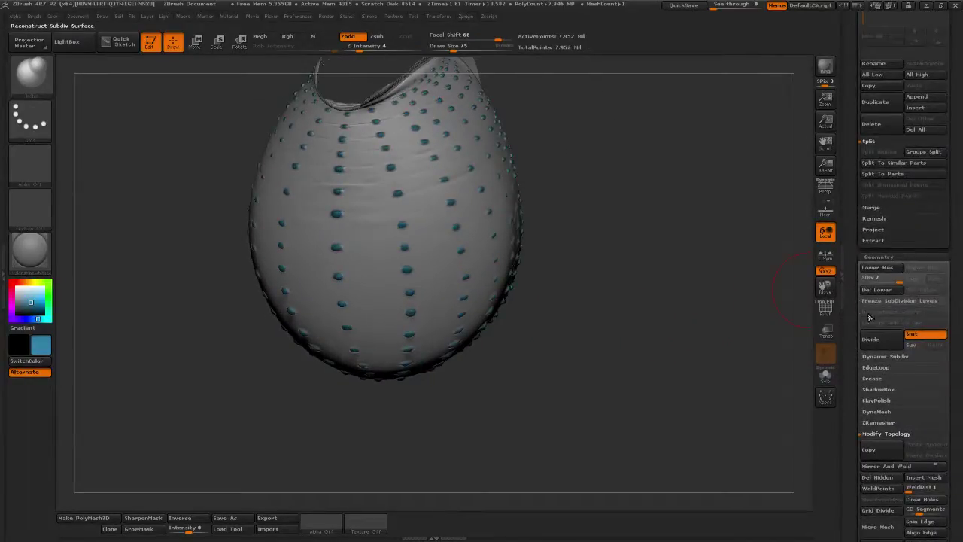
pyautogui.scroll(7, 889, 343)
pyautogui.click(931, 214)
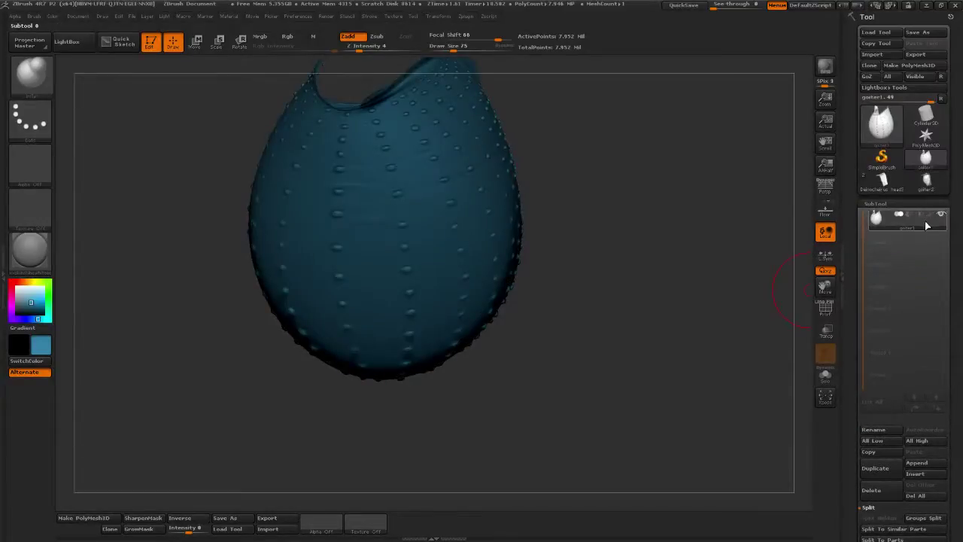
pyautogui.click(17, 286)
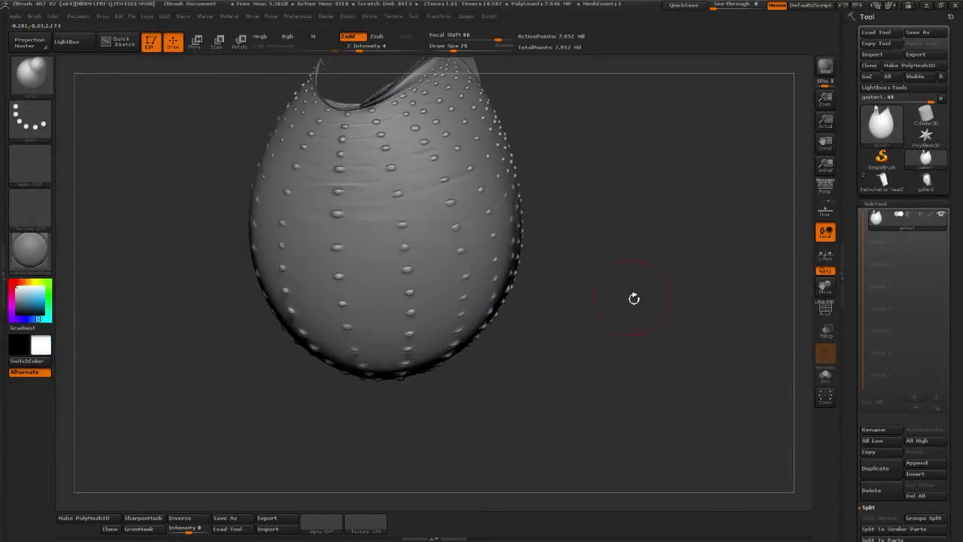
# Set the draw size to 24 and smooth the skin between the dots on the pouch's upper side
pyautogui.moveTo(634, 297); pyautogui.dragTo(629, 360)
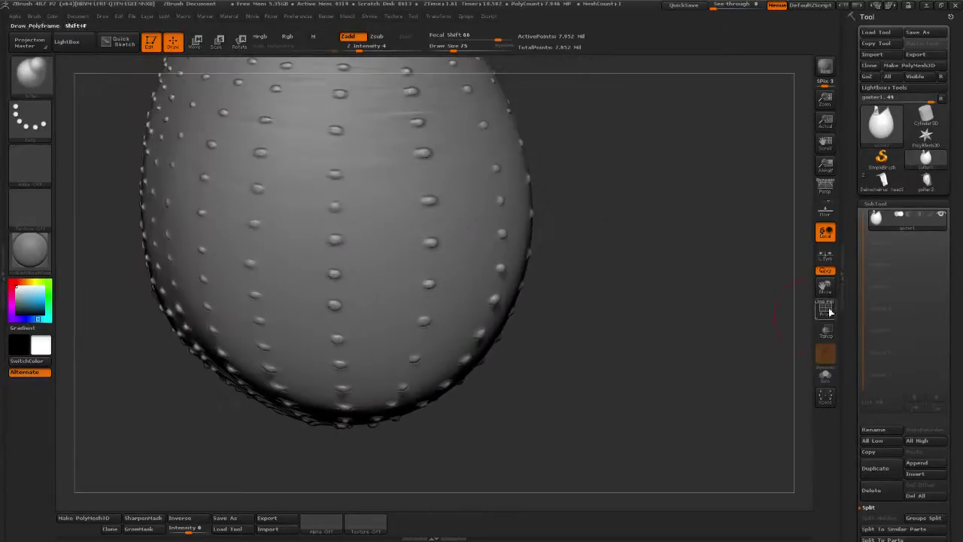
pyautogui.moveTo(852, 297); pyautogui.dragTo(859, 233)
pyautogui.moveTo(761, 249); pyautogui.dragTo(624, 294)
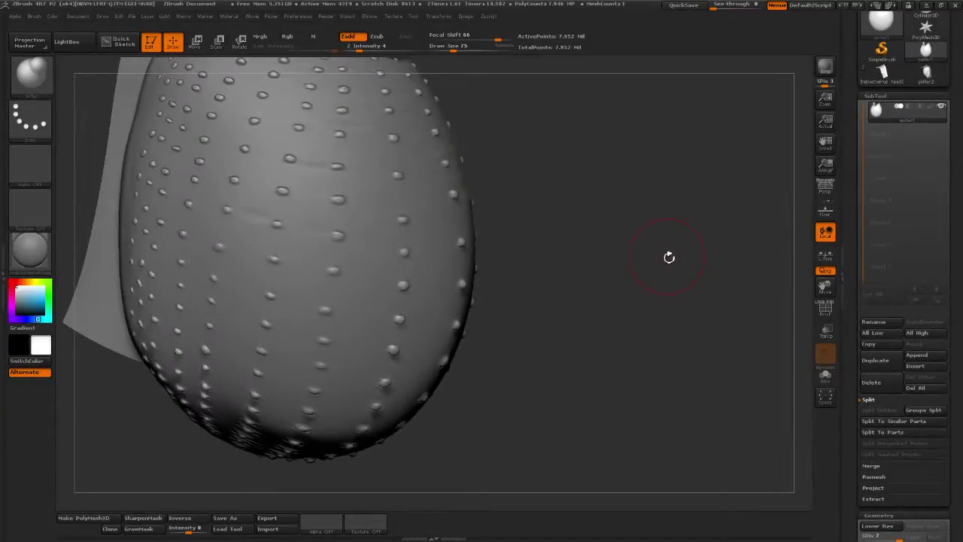
pyautogui.moveTo(567, 327); pyautogui.dragTo(663, 361)
pyautogui.moveTo(587, 339); pyautogui.dragTo(618, 327)
pyautogui.moveTo(618, 327); pyautogui.dragTo(631, 221)
pyautogui.moveTo(456, 51); pyautogui.dragTo(444, 52)
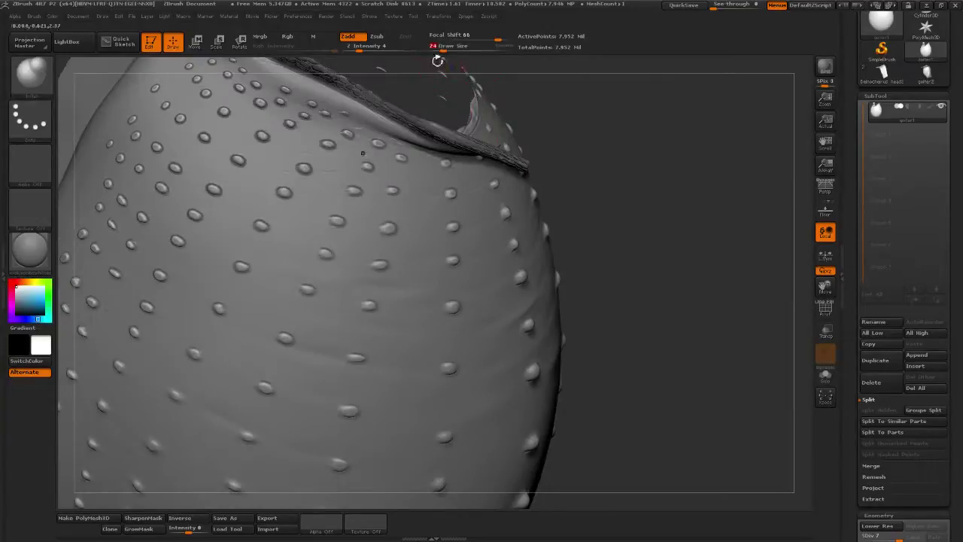
pyautogui.press('2')
pyautogui.moveTo(714, 230); pyautogui.dragTo(732, 241)
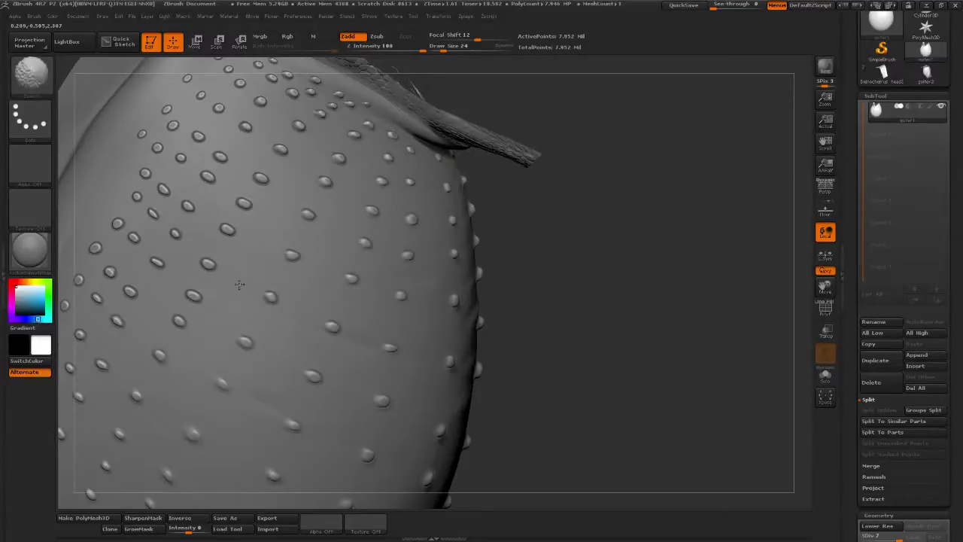
# Smooth the skin around the small dots just beneath the pouch's upper rim
pyautogui.moveTo(621, 228); pyautogui.dragTo(636, 239)
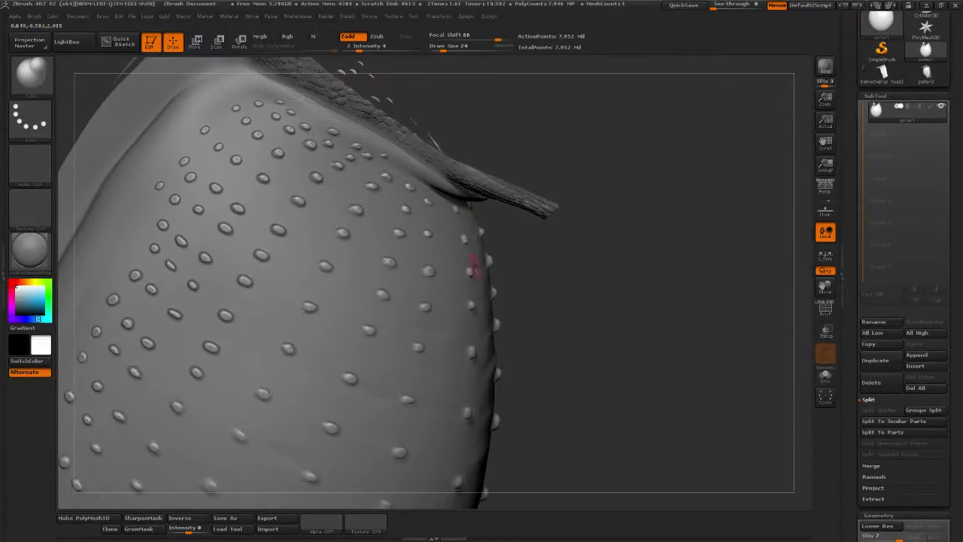
pyautogui.press('shift')
pyautogui.moveTo(643, 226); pyautogui.dragTo(595, 337)
pyautogui.press('shift')
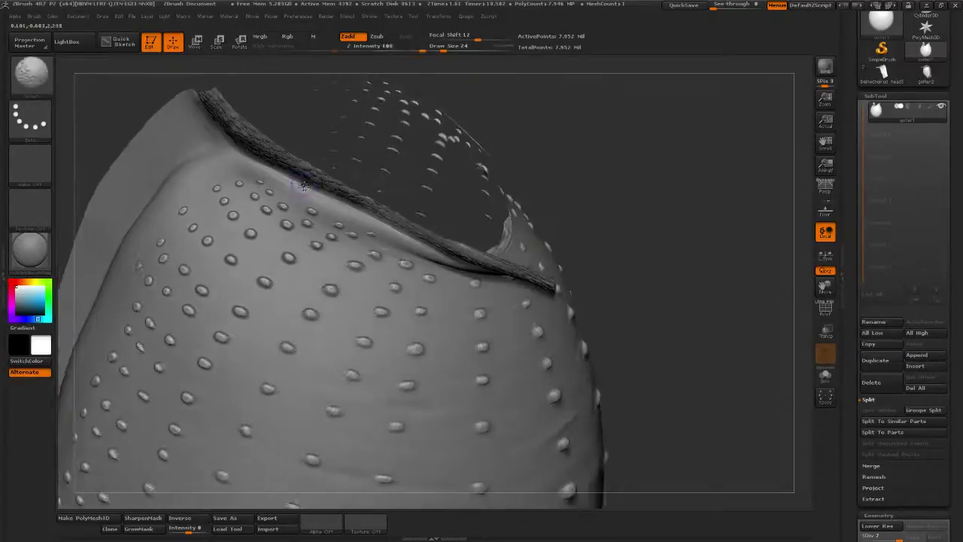
pyautogui.moveTo(703, 210)
pyautogui.mouseDown()
pyautogui.moveTo(664, 219)
pyautogui.moveTo(699, 273)
pyautogui.moveTo(727, 217)
pyautogui.moveTo(662, 216)
pyautogui.mouseUp()
pyautogui.keyDown('shift'); pyautogui.moveTo(377, 218); pyautogui.dragTo(365, 227); pyautogui.keyUp('shift')
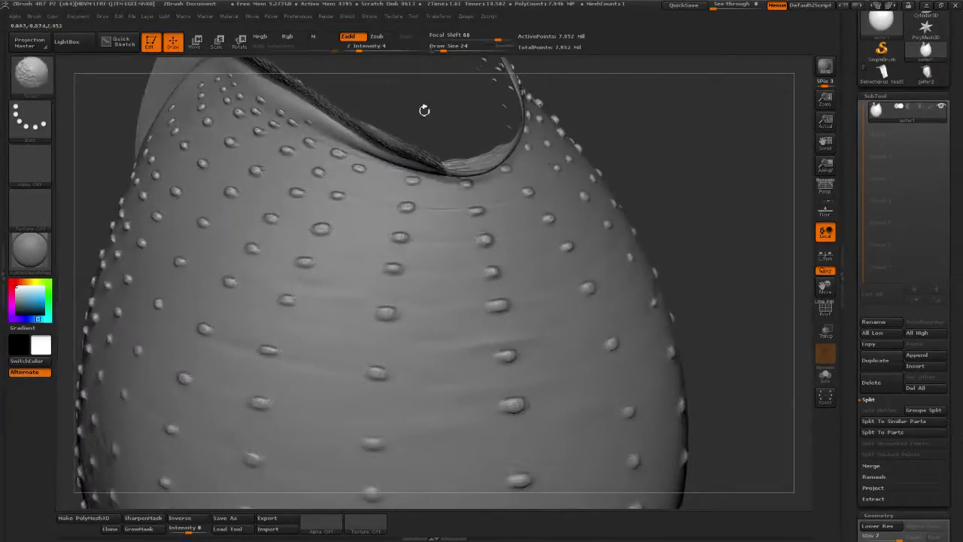
# Smooth the skin between the dots below the pouch's front rim, using draw sizes of 53 and 30
pyautogui.click(450, 48)
pyautogui.keyDown('shift'); pyautogui.moveTo(359, 283); pyautogui.dragTo(356, 289); pyautogui.keyUp('shift')
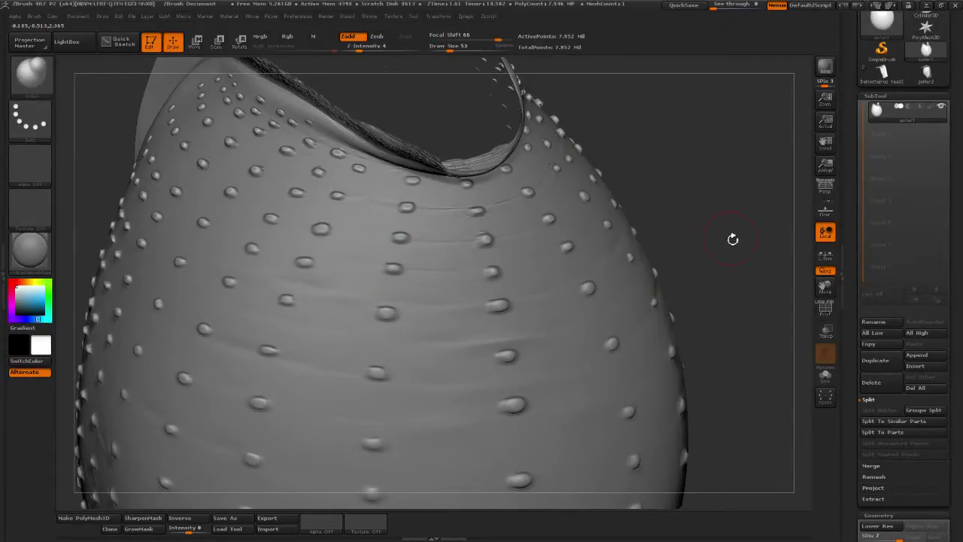
pyautogui.moveTo(731, 236); pyautogui.dragTo(286, 210)
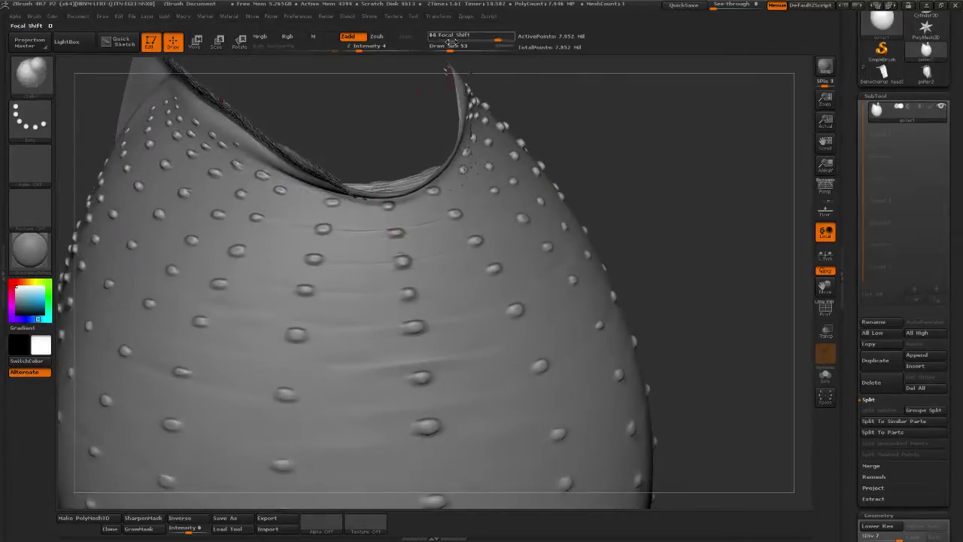
pyautogui.moveTo(450, 50); pyautogui.dragTo(445, 50)
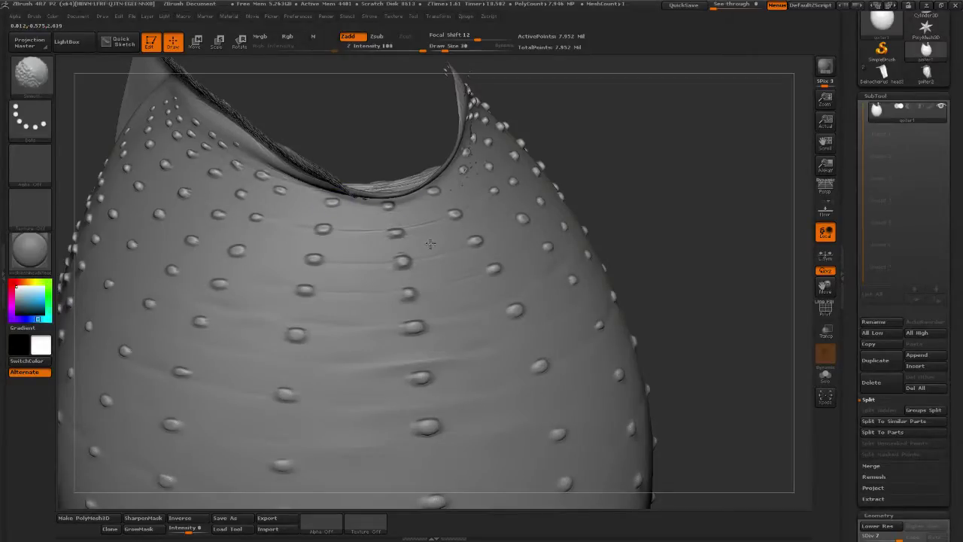
pyautogui.moveTo(467, 216); pyautogui.dragTo(408, 215, button='right')
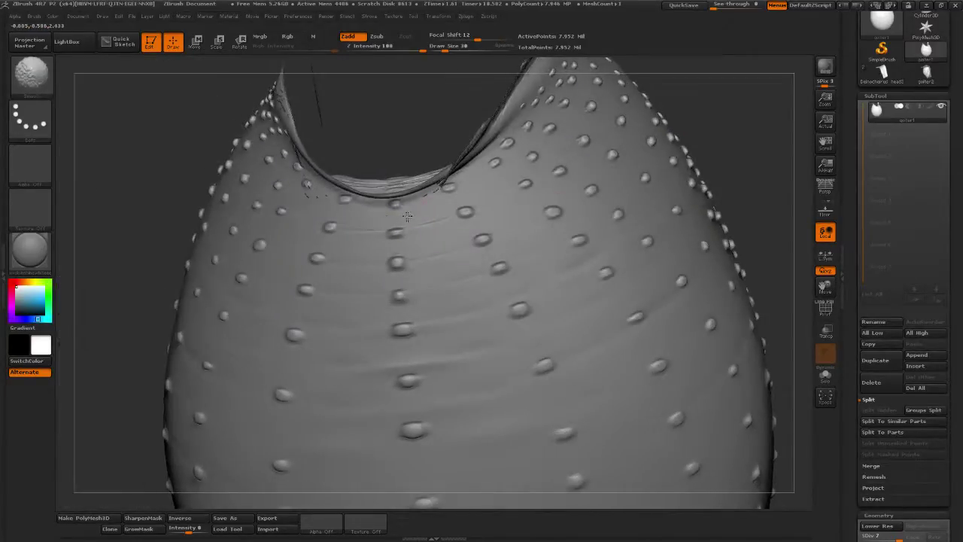
pyautogui.press('3')
# Set the draw size to 93 and smooth the skin on the pouch's side and lower part
pyautogui.moveTo(727, 156)
pyautogui.keyDown('alt'); pyautogui.mouseDown()
pyautogui.moveTo(684, 159)
pyautogui.moveTo(538, 90)
pyautogui.moveTo(620, 222)
pyautogui.moveTo(545, 252)
pyautogui.moveTo(452, 314)
pyautogui.moveTo(226, 324)
pyautogui.moveTo(369, 267)
pyautogui.moveTo(550, 313)
pyautogui.moveTo(759, 211)
pyautogui.moveTo(665, 204)
pyautogui.moveTo(661, 254)
pyautogui.mouseUp(); pyautogui.keyUp('alt')
pyautogui.click(464, 48)
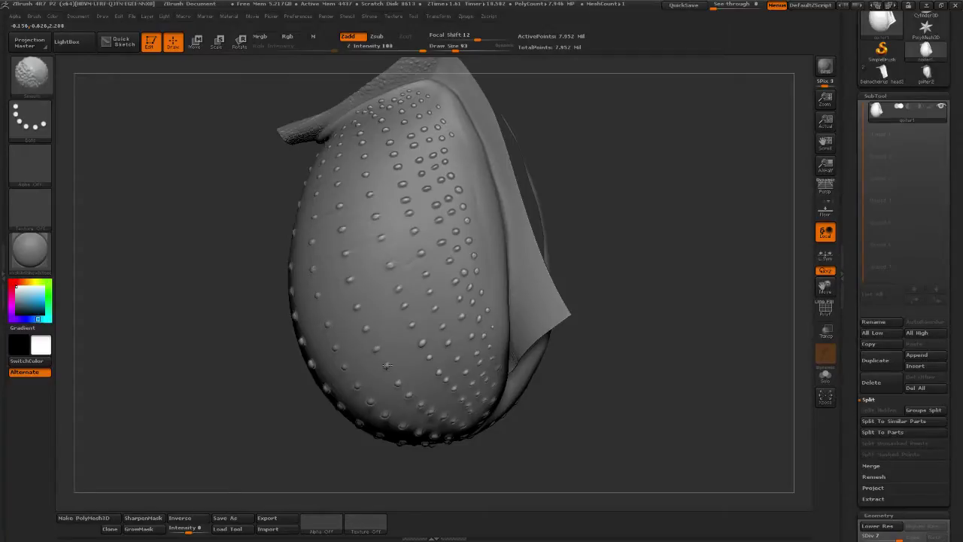
pyautogui.moveTo(347, 335); pyautogui.dragTo(467, 369, button='right')
pyautogui.keyDown('shift'); pyautogui.moveTo(377, 370); pyautogui.dragTo(360, 381); pyautogui.keyUp('shift')
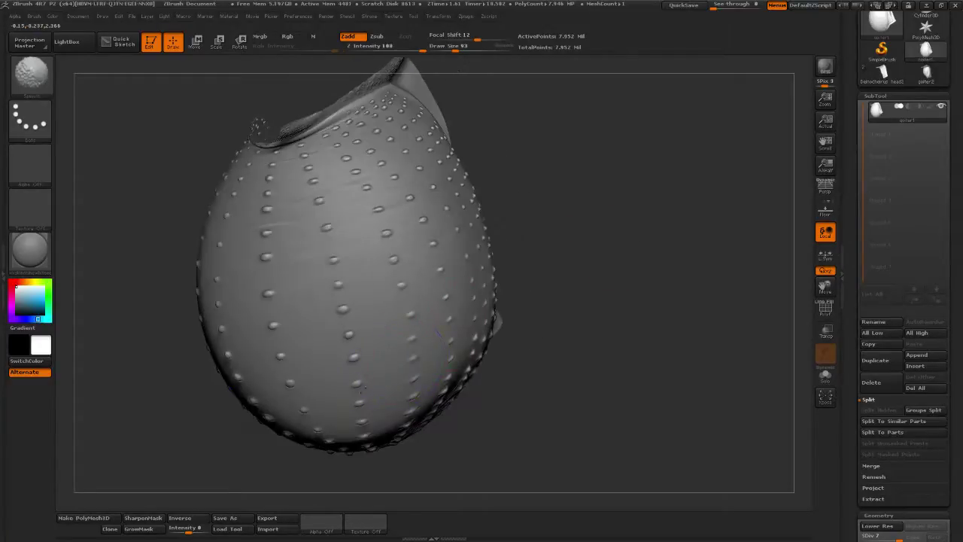
pyautogui.moveTo(386, 426); pyautogui.dragTo(542, 414, button='right')
pyautogui.press('shift')
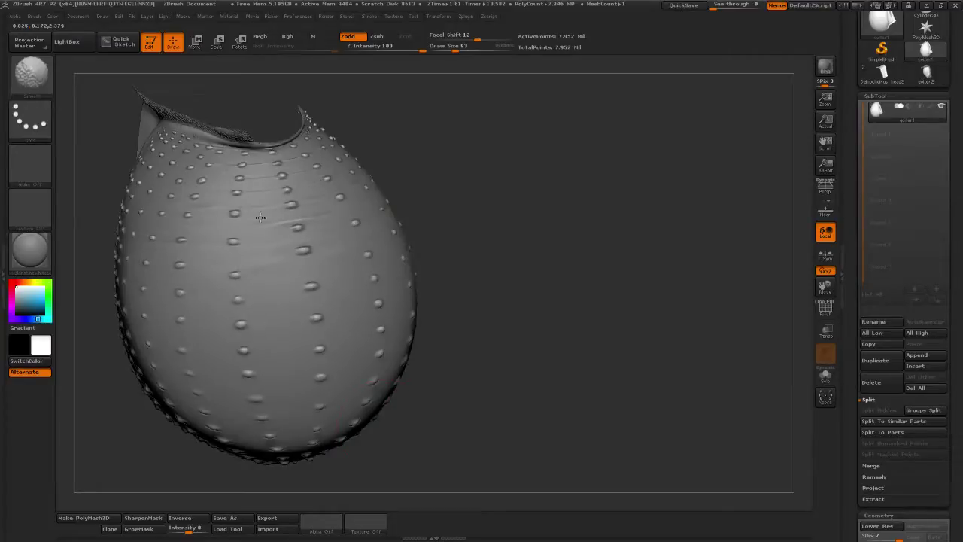
# Smooth the skin between the central dot rows down the pouch's front to its underside
pyautogui.keyDown('shift'); pyautogui.moveTo(260, 218); pyautogui.dragTo(258, 296); pyautogui.keyUp('shift')
pyautogui.moveTo(347, 354); pyautogui.dragTo(456, 344, button='right')
pyautogui.keyDown('shift'); pyautogui.moveTo(239, 378); pyautogui.dragTo(233, 442); pyautogui.keyUp('shift')
pyautogui.moveTo(234, 442); pyautogui.dragTo(339, 436, button='right')
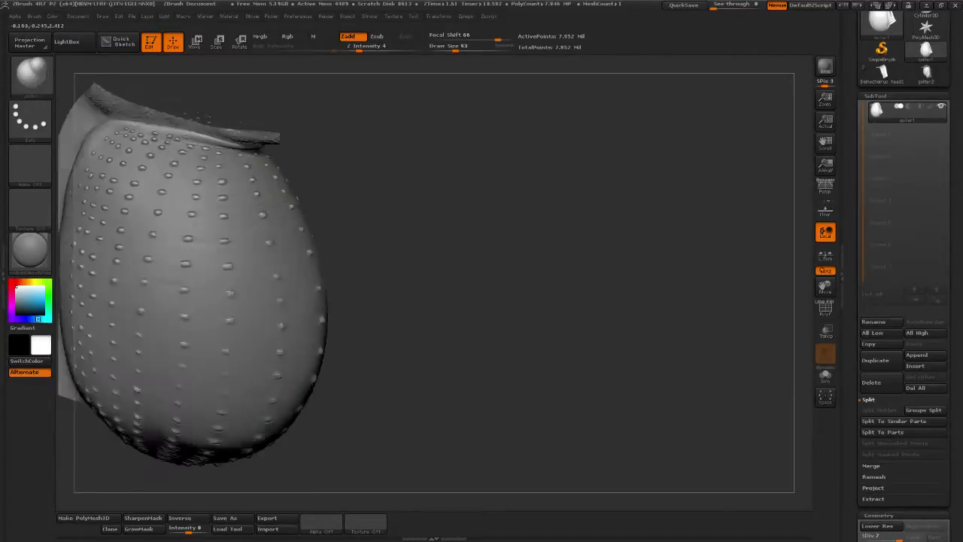
# Smooth the skin between the dots on the pouch's opposite side, up to the rim
pyautogui.moveTo(229, 319); pyautogui.dragTo(379, 368)
pyautogui.press('shift')
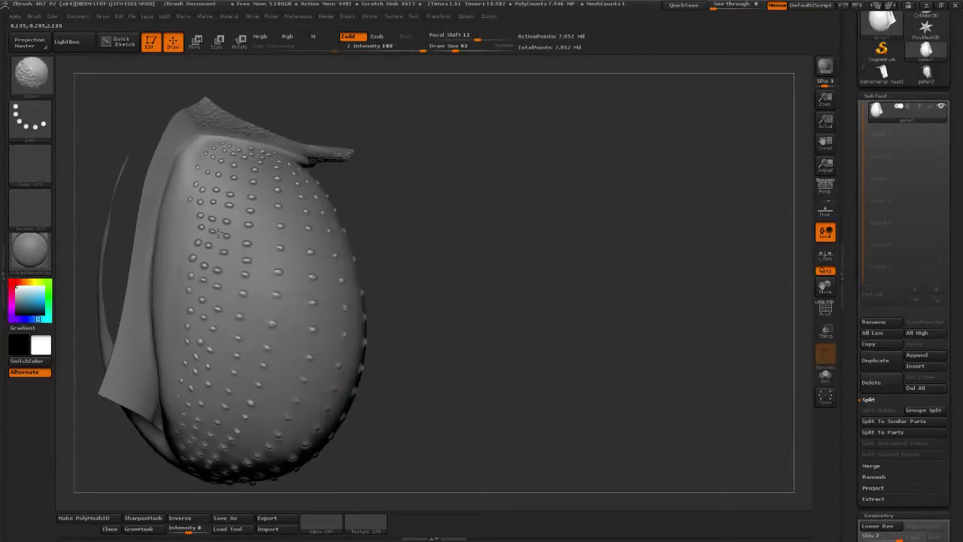
pyautogui.moveTo(335, 167)
pyautogui.mouseDown()
pyautogui.moveTo(509, 181)
pyautogui.moveTo(512, 226)
pyautogui.mouseUp()
pyautogui.press('shift')
pyautogui.moveTo(209, 118); pyautogui.dragTo(307, 203)
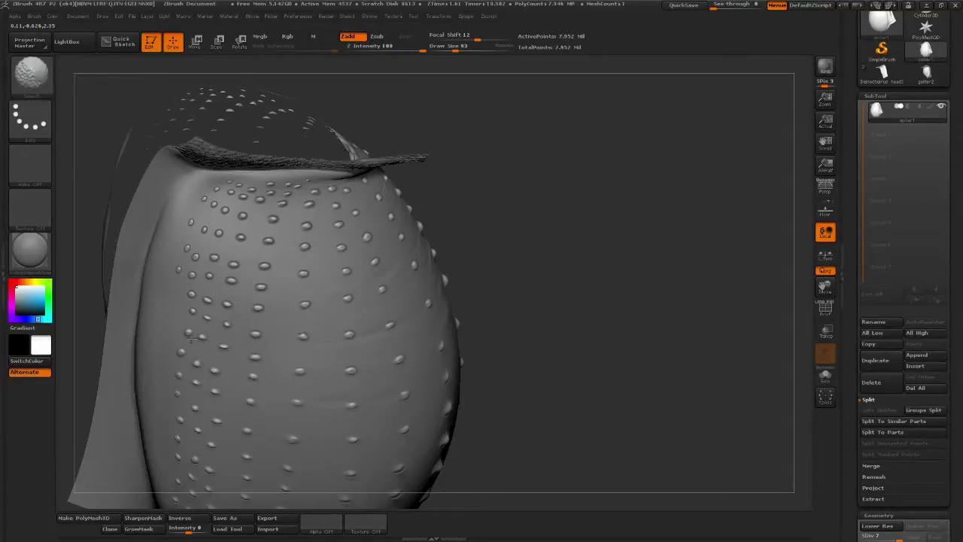
pyautogui.moveTo(588, 275)
pyautogui.mouseDown()
pyautogui.moveTo(585, 253)
pyautogui.moveTo(676, 264)
pyautogui.mouseUp()
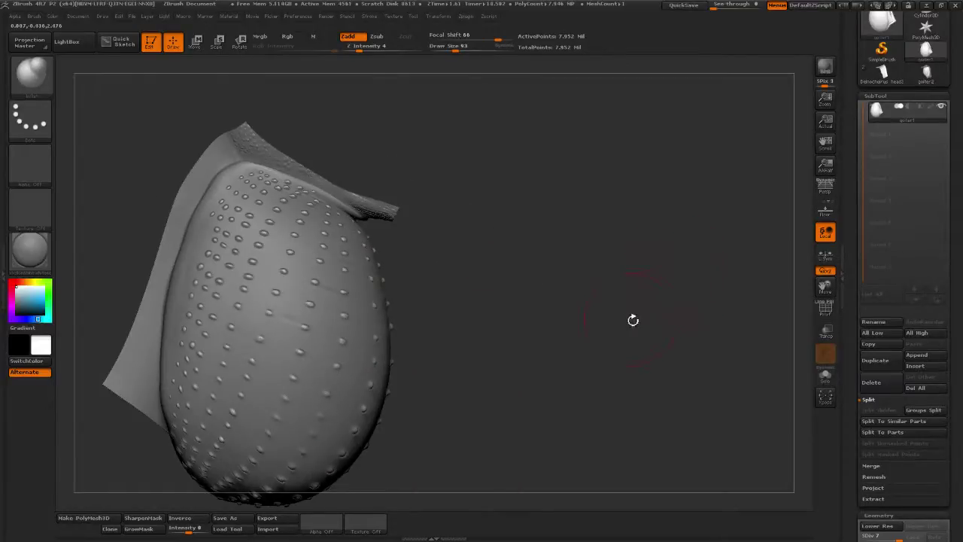
# Save the finished pouch as goiter2.ztl in the Deinocheirus folder
pyautogui.moveTo(633, 319)
pyautogui.mouseDown()
pyautogui.moveTo(630, 301)
pyautogui.moveTo(489, 308)
pyautogui.moveTo(503, 285)
pyautogui.mouseUp()
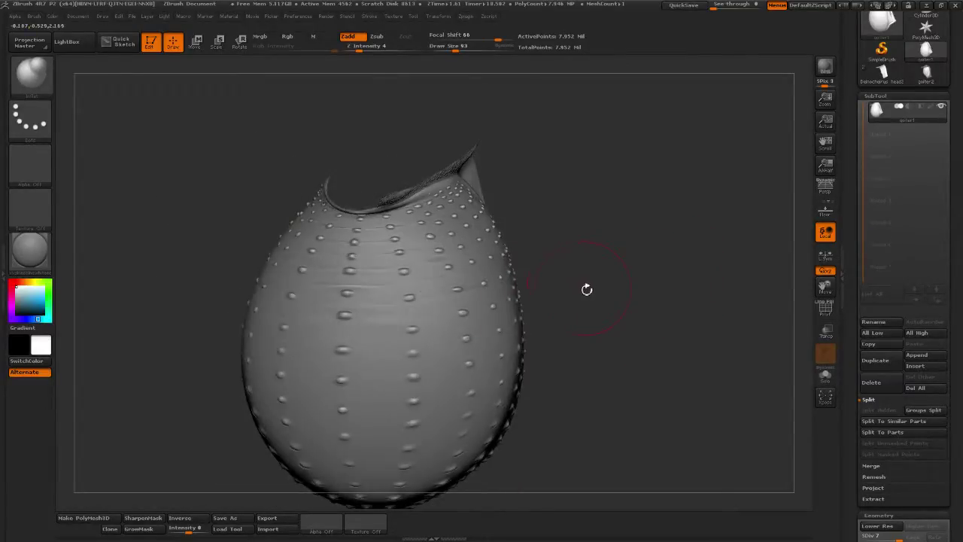
pyautogui.moveTo(585, 286); pyautogui.dragTo(634, 297)
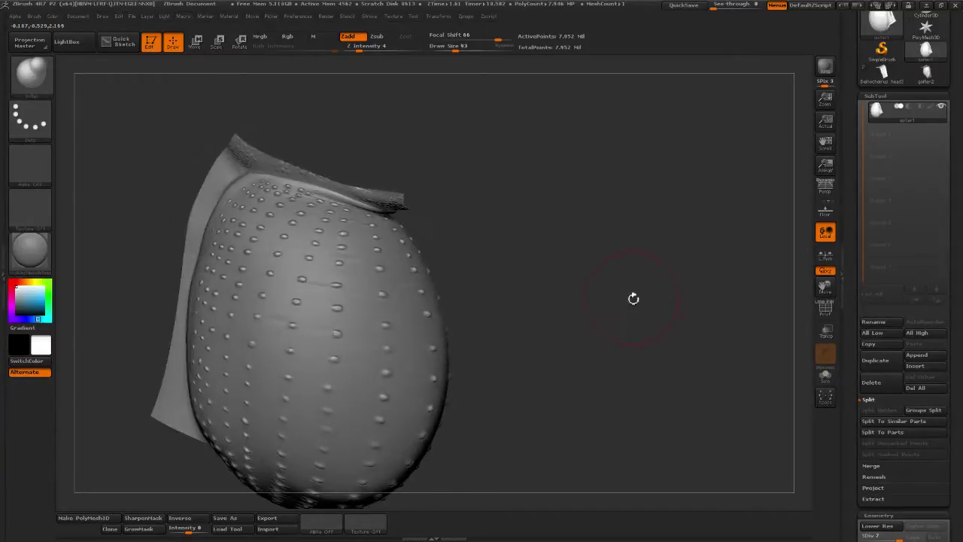
pyautogui.moveTo(857, 153); pyautogui.dragTo(859, 262)
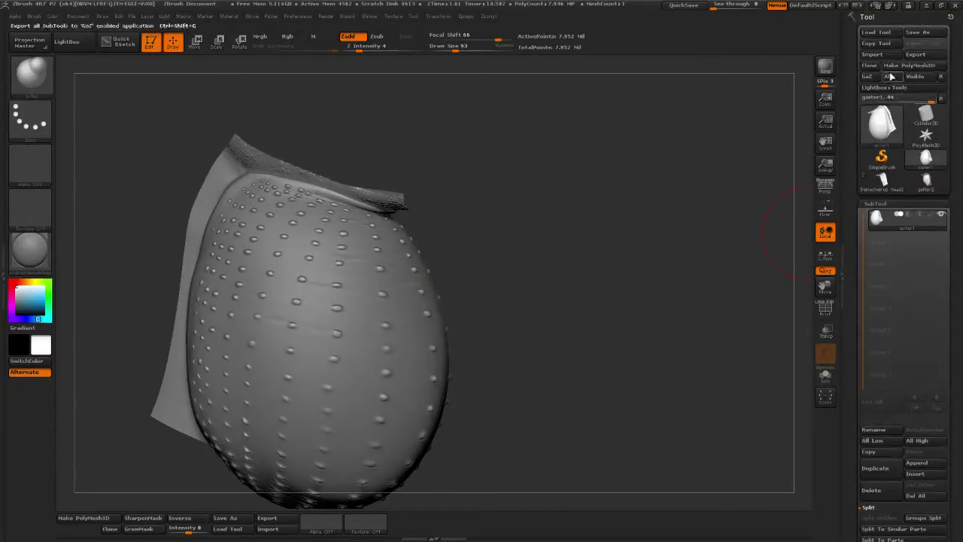
pyautogui.click(922, 32)
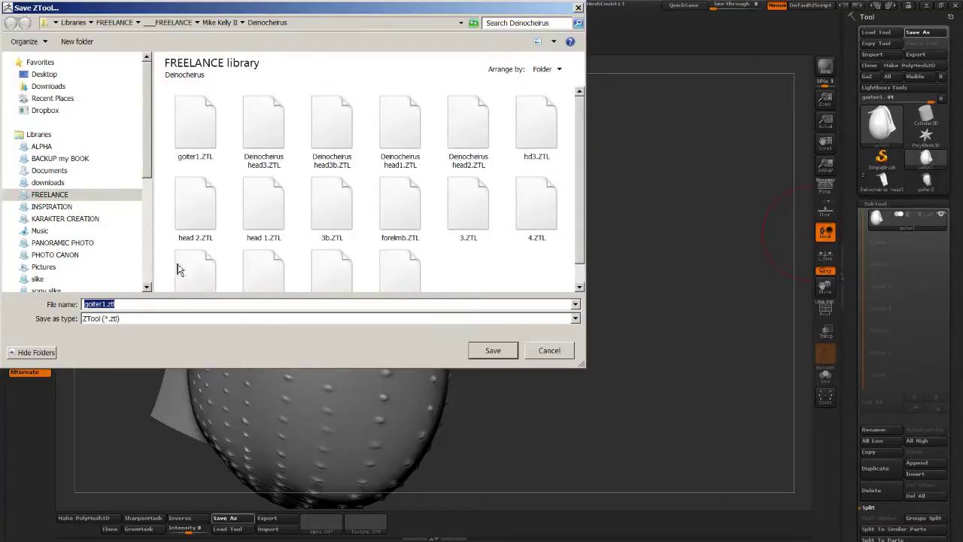
pyautogui.click(112, 304)
pyautogui.click(514, 352)
pyautogui.moveTo(929, 219)
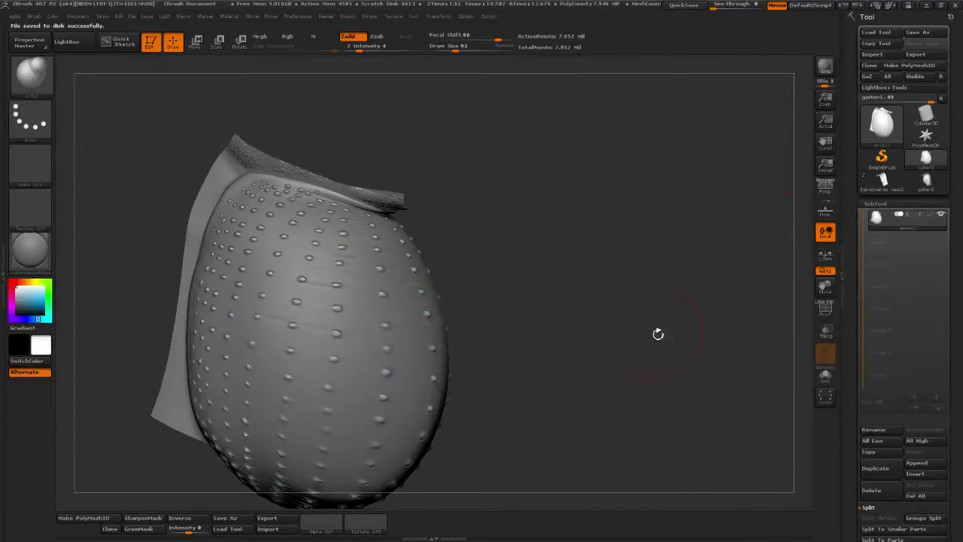
# Switch to the Deinocheirus head model and unhide the whole head and neck
pyautogui.moveTo(658, 334)
pyautogui.mouseDown()
pyautogui.moveTo(680, 352)
pyautogui.moveTo(670, 364)
pyautogui.moveTo(653, 318)
pyautogui.mouseUp()
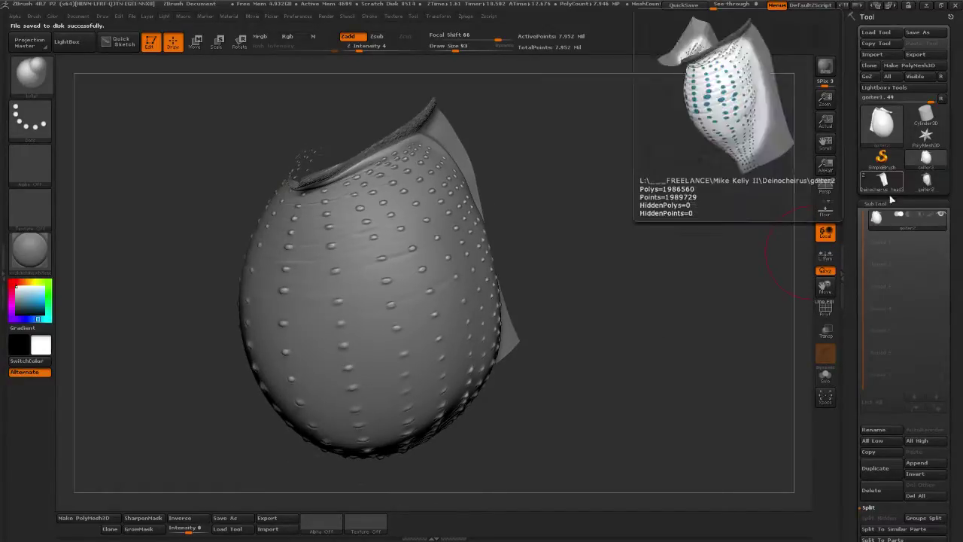
pyautogui.click(883, 181)
pyautogui.moveTo(855, 329); pyautogui.dragTo(853, 309)
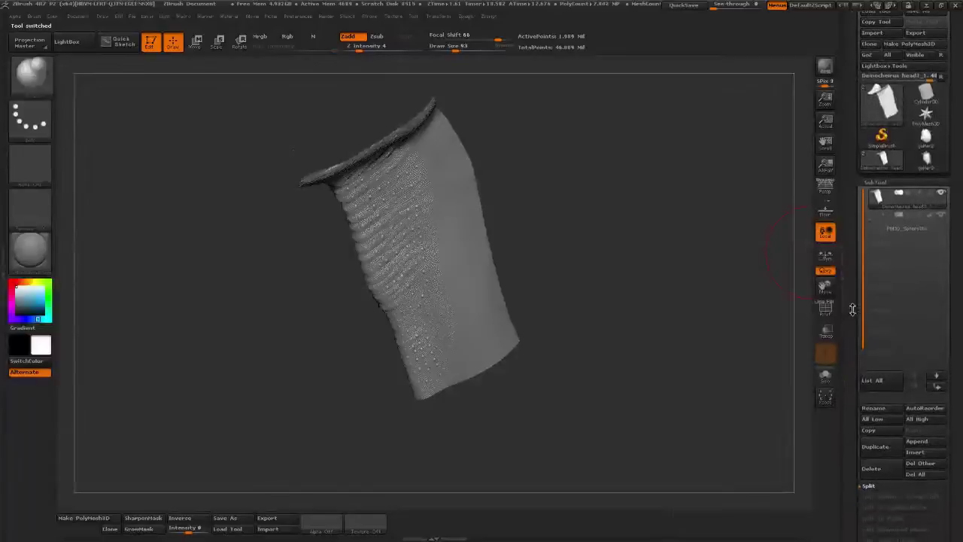
pyautogui.hotkey('ctrl', 'shift')
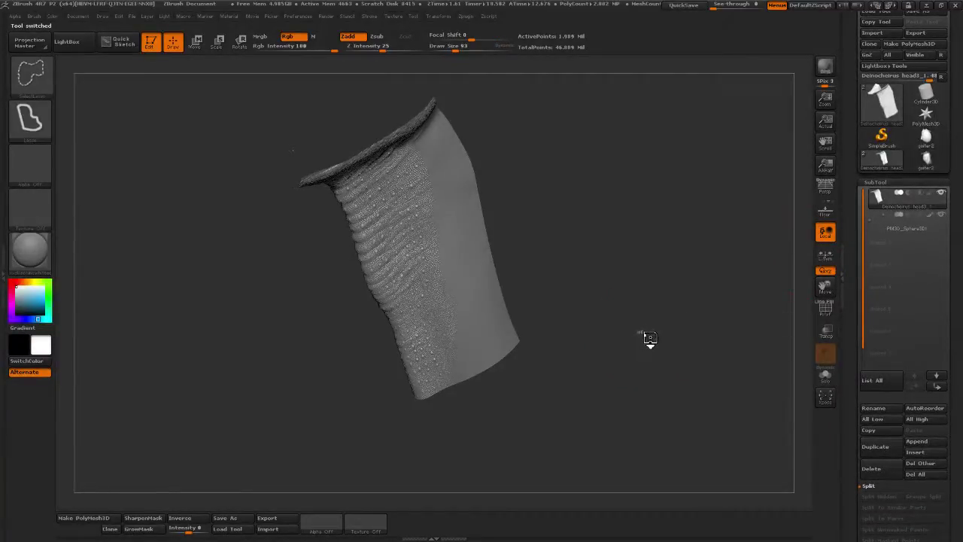
pyautogui.keyDown('ctrl'); pyautogui.keyDown('shift'); pyautogui.click(651, 338); pyautogui.keyUp('shift'); pyautogui.keyUp('ctrl')
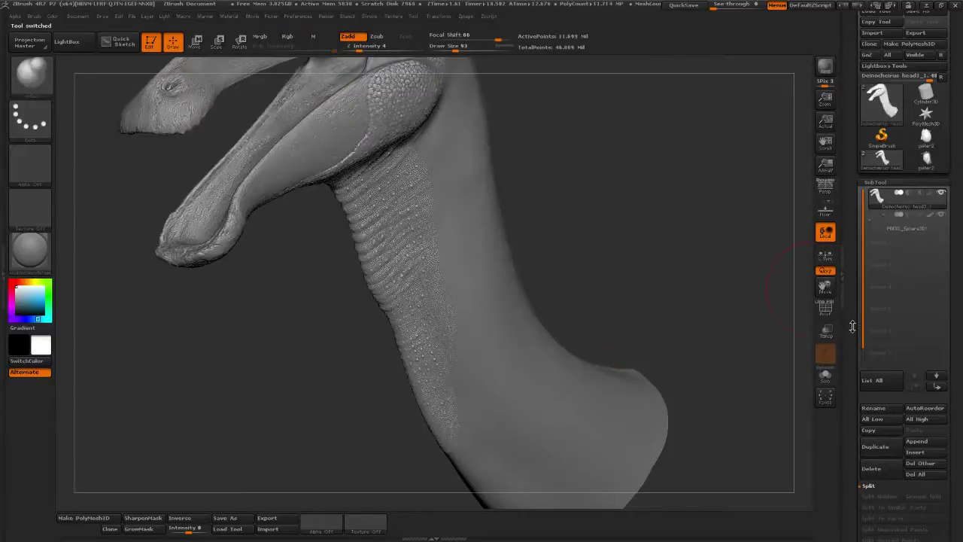
pyautogui.scroll(-3, 853, 326)
pyautogui.click(907, 348)
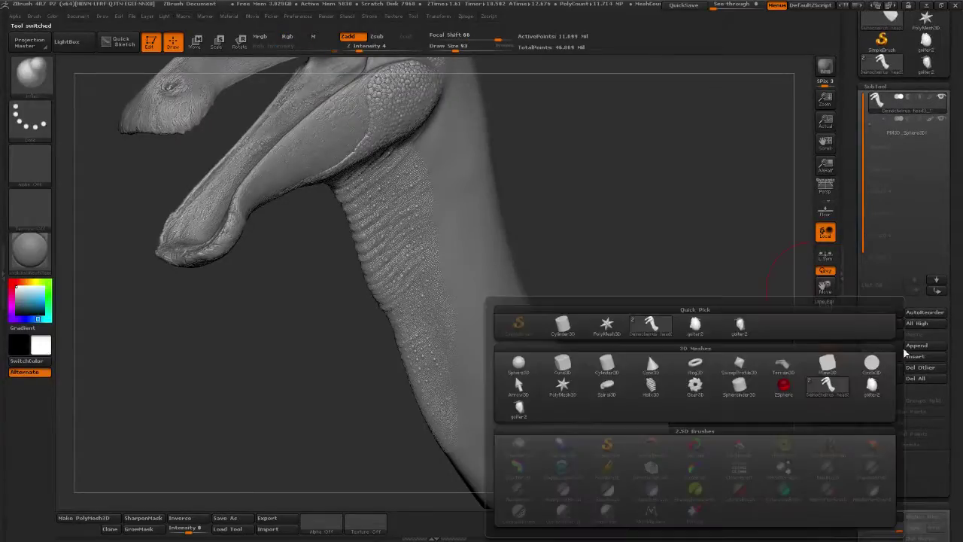
pyautogui.click(739, 326)
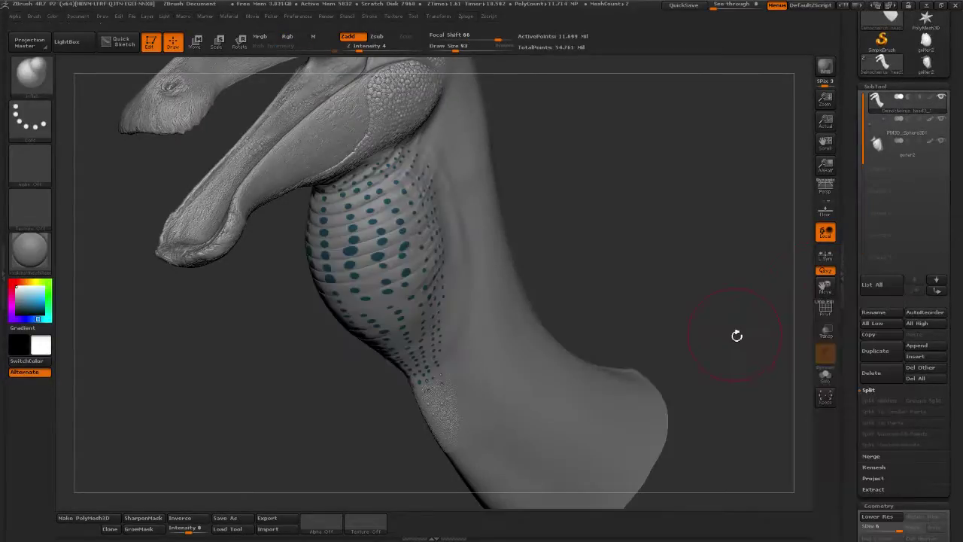
pyautogui.click(897, 148)
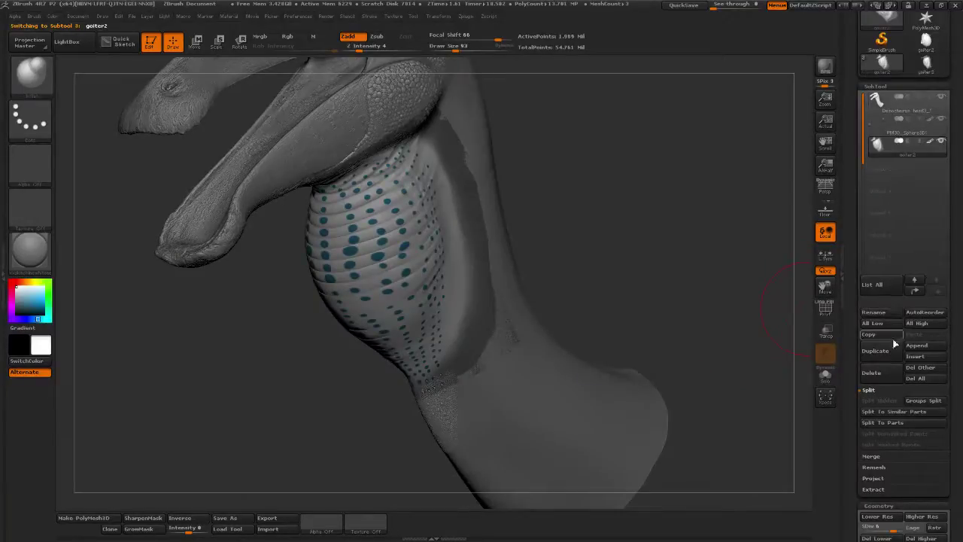
pyautogui.click(886, 377)
pyautogui.click(774, 398)
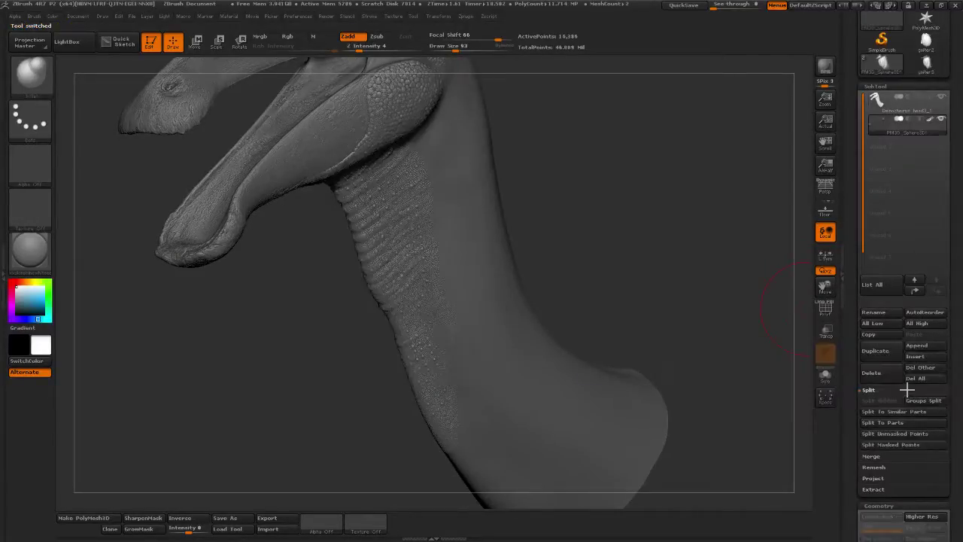
# Append the newly saved goiter2 pouch with raised bumps to the Deinocheirus head as a subtool
pyautogui.click(930, 357)
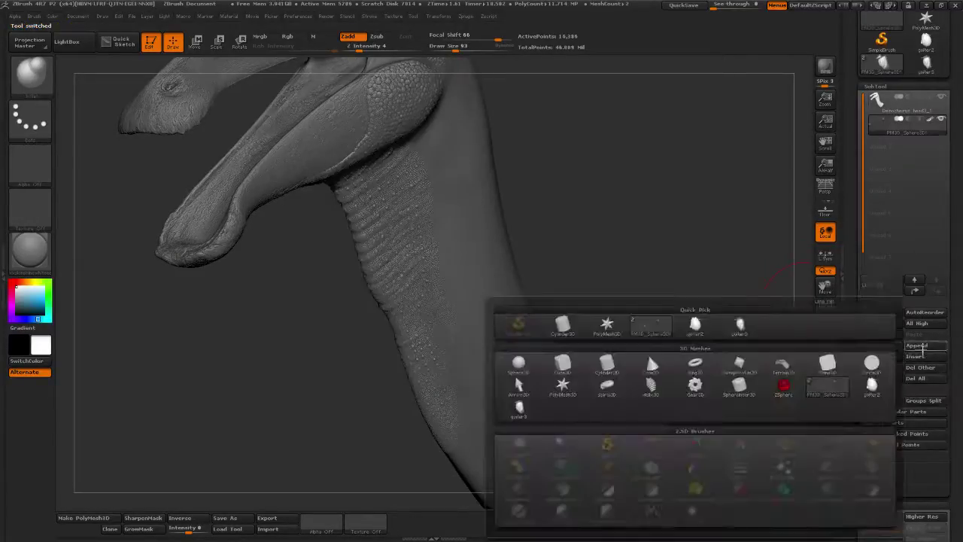
pyautogui.click(699, 333)
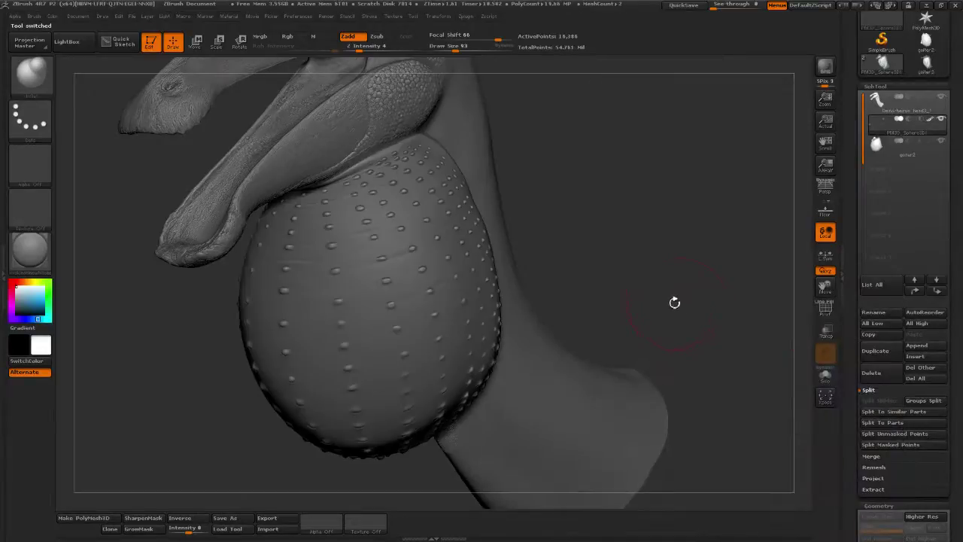
pyautogui.moveTo(674, 302)
pyautogui.mouseDown()
pyautogui.moveTo(698, 296)
pyautogui.moveTo(766, 338)
pyautogui.moveTo(639, 327)
pyautogui.moveTo(625, 304)
pyautogui.moveTo(636, 287)
pyautogui.moveTo(656, 306)
pyautogui.moveTo(654, 328)
pyautogui.moveTo(706, 327)
pyautogui.moveTo(623, 325)
pyautogui.mouseUp()
pyautogui.keyDown('shift'); pyautogui.moveTo(561, 239); pyautogui.dragTo(704, 341); pyautogui.keyUp('shift')
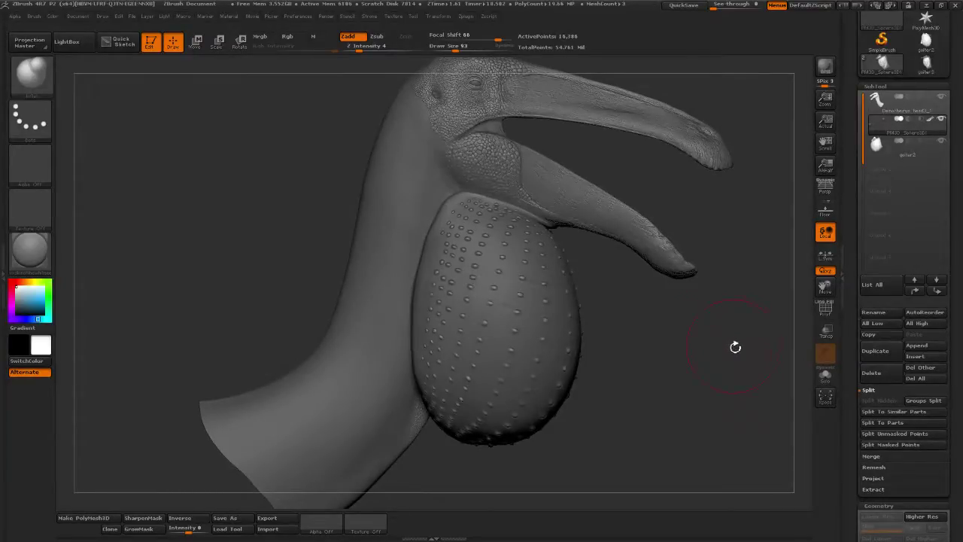
pyautogui.keyDown('shift'); pyautogui.moveTo(735, 347); pyautogui.dragTo(619, 292); pyautogui.keyUp('shift')
pyautogui.moveTo(563, 279); pyautogui.dragTo(655, 230)
pyautogui.moveTo(656, 317)
pyautogui.mouseDown()
pyautogui.moveTo(738, 338)
pyautogui.moveTo(678, 329)
pyautogui.moveTo(725, 350)
pyautogui.moveTo(686, 340)
pyautogui.moveTo(701, 324)
pyautogui.mouseUp()
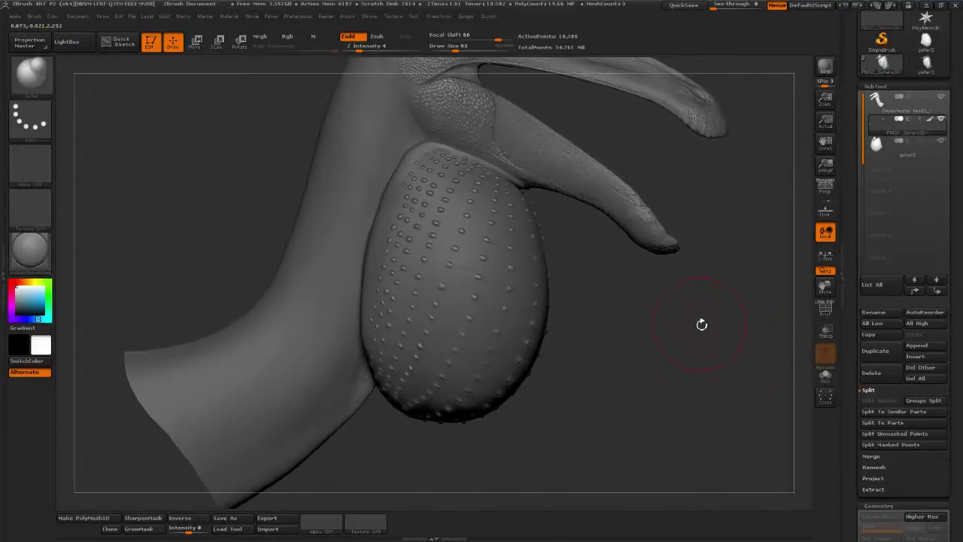
# Examine the head with the bumpy pouch attached from the front and both sides, checking its fit against the jaw and neck
pyautogui.moveTo(612, 312)
pyautogui.mouseDown()
pyautogui.moveTo(630, 351)
pyautogui.moveTo(608, 319)
pyautogui.moveTo(708, 333)
pyautogui.moveTo(673, 337)
pyautogui.moveTo(689, 364)
pyautogui.moveTo(655, 365)
pyautogui.moveTo(615, 338)
pyautogui.moveTo(630, 353)
pyautogui.moveTo(606, 380)
pyautogui.moveTo(603, 346)
pyautogui.moveTo(620, 381)
pyautogui.moveTo(667, 404)
pyautogui.moveTo(659, 456)
pyautogui.moveTo(646, 374)
pyautogui.mouseUp()
pyautogui.moveTo(639, 432)
pyautogui.mouseDown()
pyautogui.moveTo(635, 388)
pyautogui.moveTo(630, 401)
pyautogui.moveTo(616, 393)
pyautogui.moveTo(634, 444)
pyautogui.mouseUp()
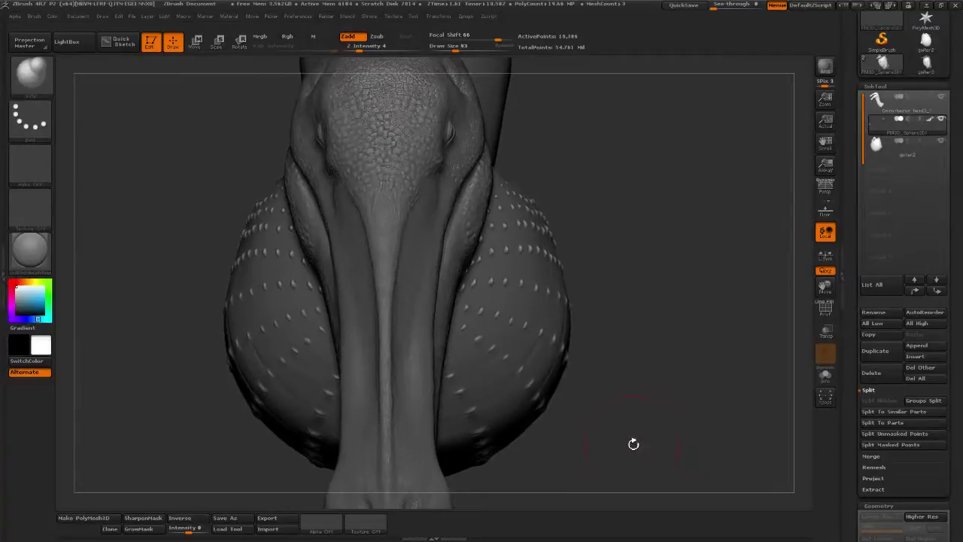
pyautogui.moveTo(584, 384); pyautogui.dragTo(627, 385)
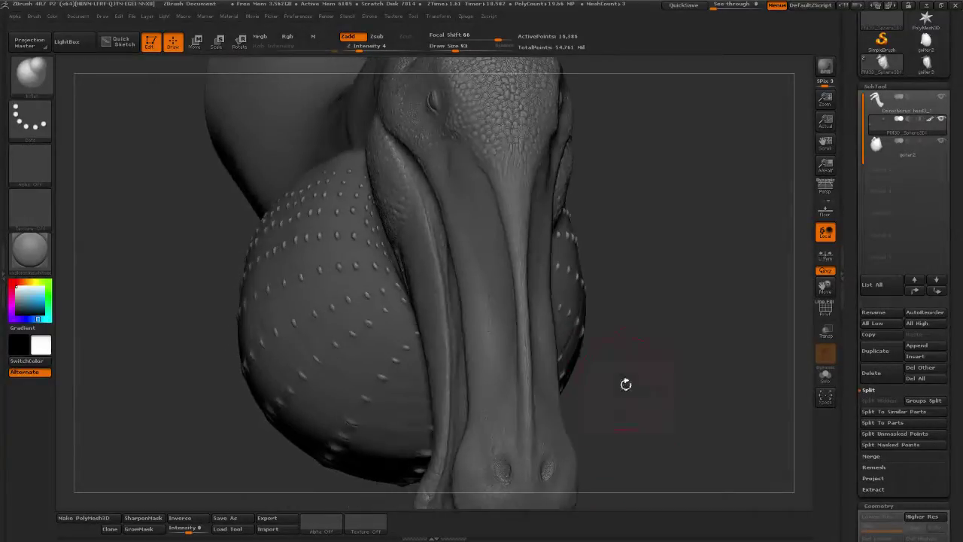
pyautogui.moveTo(693, 357)
pyautogui.mouseDown()
pyautogui.moveTo(645, 376)
pyautogui.moveTo(665, 376)
pyautogui.moveTo(702, 350)
pyautogui.moveTo(671, 356)
pyautogui.mouseUp()
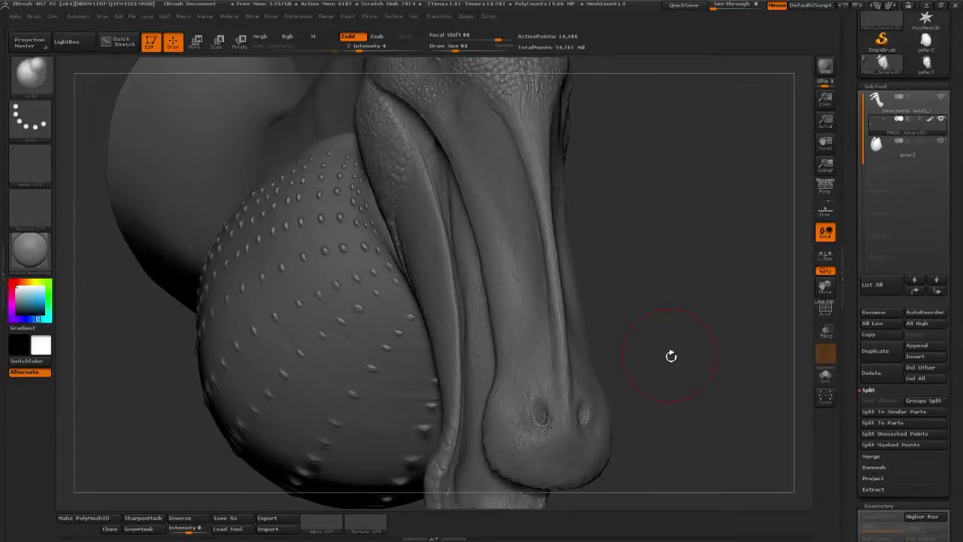
pyautogui.moveTo(725, 313)
pyautogui.mouseDown()
pyautogui.moveTo(715, 352)
pyautogui.moveTo(723, 368)
pyautogui.moveTo(730, 361)
pyautogui.moveTo(722, 378)
pyautogui.moveTo(733, 404)
pyautogui.moveTo(781, 372)
pyautogui.mouseUp()
pyautogui.moveTo(700, 354); pyautogui.dragTo(689, 363)
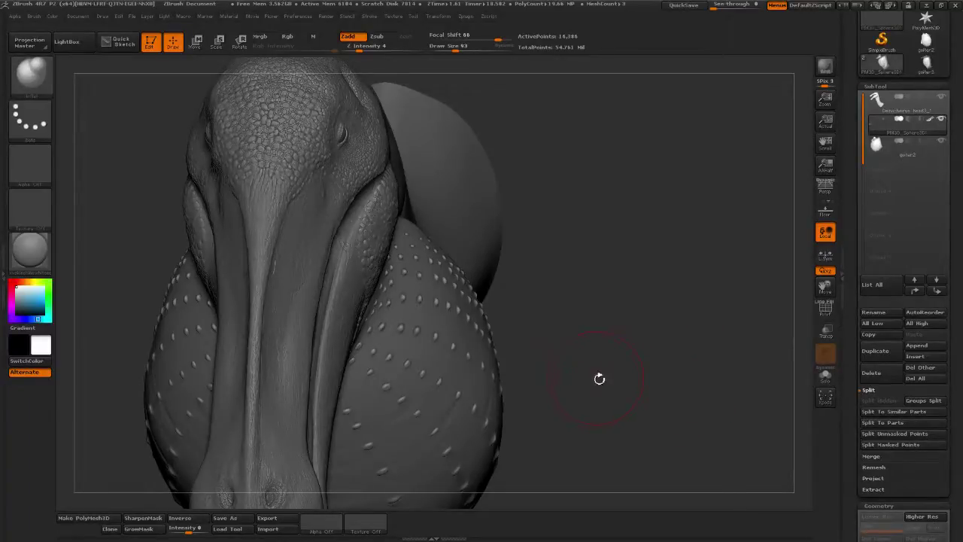
pyautogui.moveTo(600, 378)
pyautogui.mouseDown()
pyautogui.moveTo(610, 380)
pyautogui.moveTo(604, 389)
pyautogui.moveTo(651, 382)
pyautogui.moveTo(658, 393)
pyautogui.moveTo(643, 409)
pyautogui.moveTo(660, 400)
pyautogui.moveTo(653, 419)
pyautogui.mouseUp()
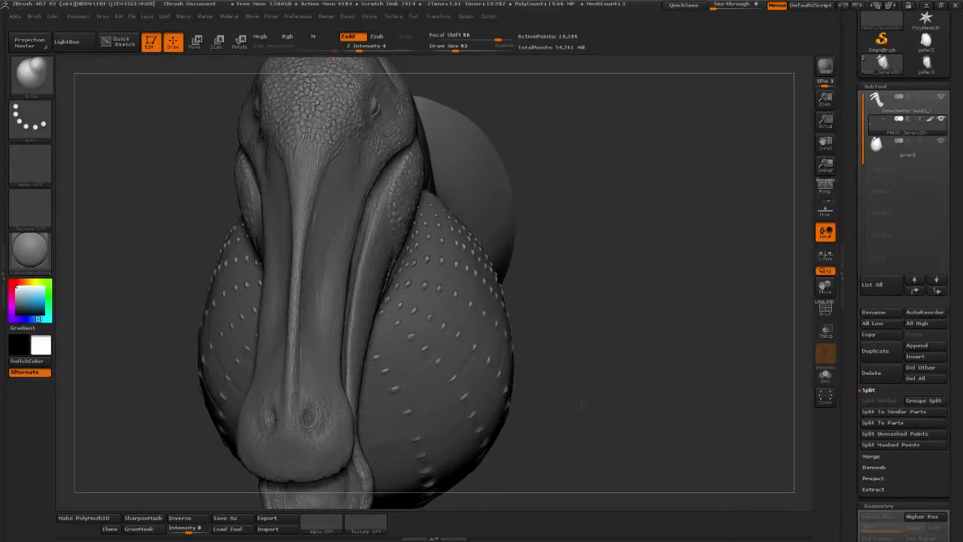
pyautogui.moveTo(580, 404); pyautogui.dragTo(626, 400)
pyautogui.moveTo(654, 408); pyautogui.dragTo(661, 381)
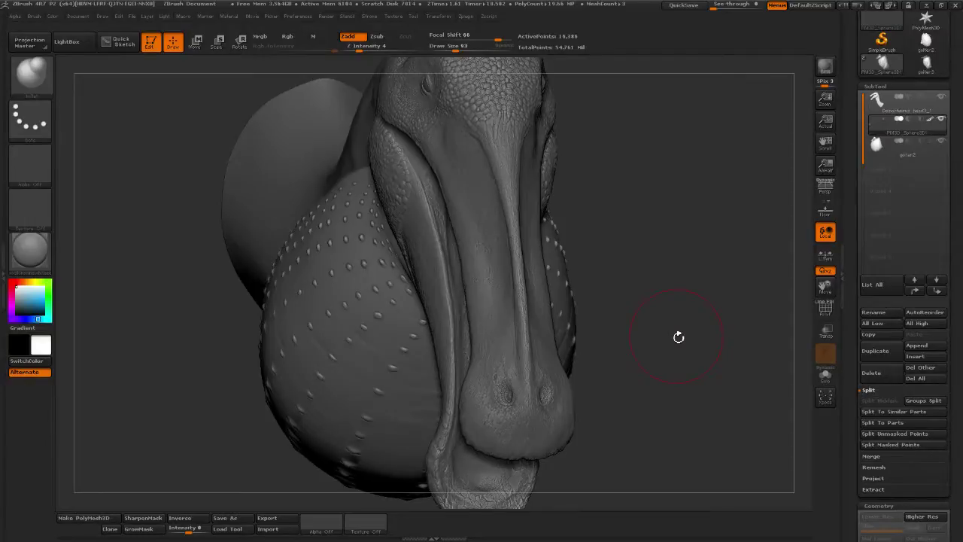
pyautogui.moveTo(656, 349)
pyautogui.mouseDown()
pyautogui.moveTo(653, 372)
pyautogui.moveTo(755, 325)
pyautogui.moveTo(677, 292)
pyautogui.moveTo(730, 311)
pyautogui.mouseUp()
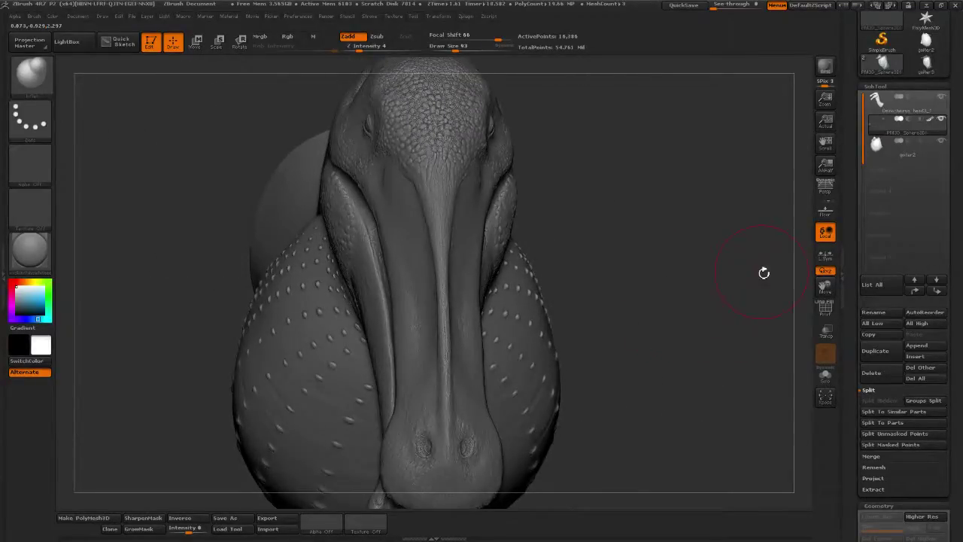
pyautogui.moveTo(637, 307); pyautogui.dragTo(678, 314)
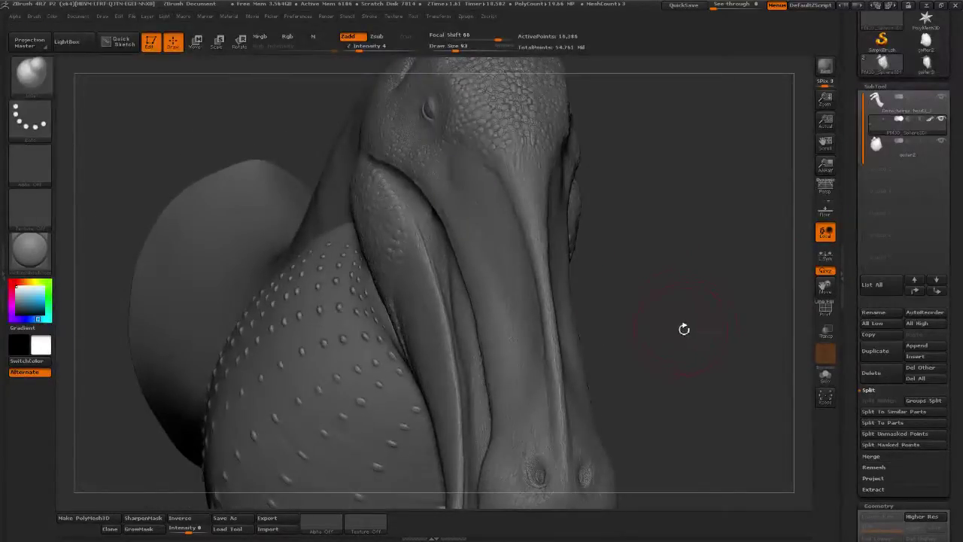
pyautogui.moveTo(687, 357)
pyautogui.mouseDown()
pyautogui.moveTo(734, 322)
pyautogui.moveTo(714, 286)
pyautogui.moveTo(672, 319)
pyautogui.moveTo(667, 299)
pyautogui.moveTo(617, 276)
pyautogui.moveTo(613, 307)
pyautogui.moveTo(608, 249)
pyautogui.moveTo(678, 243)
pyautogui.moveTo(687, 248)
pyautogui.moveTo(677, 259)
pyautogui.mouseUp()
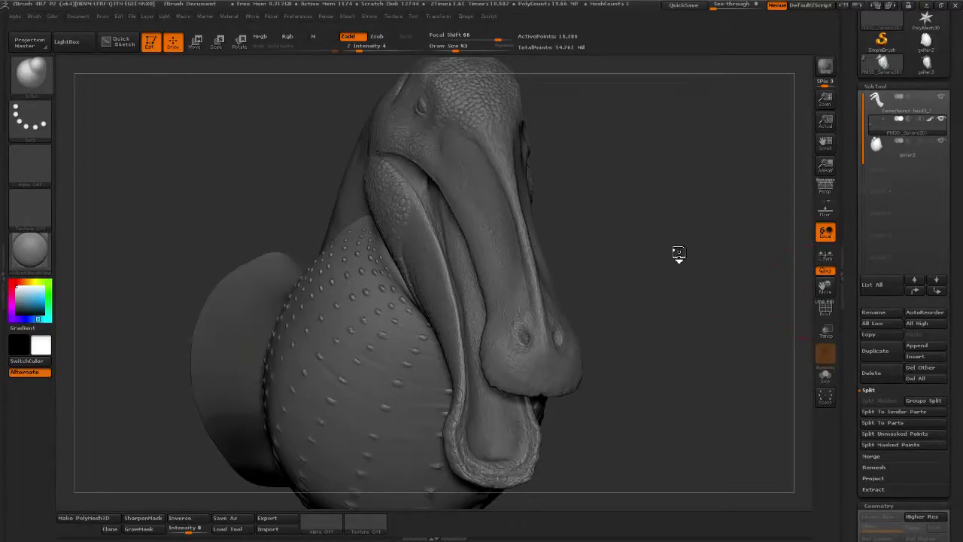
pyautogui.moveTo(678, 254)
pyautogui.mouseDown()
pyautogui.moveTo(670, 305)
pyautogui.moveTo(684, 221)
pyautogui.moveTo(679, 296)
pyautogui.moveTo(670, 280)
pyautogui.moveTo(669, 304)
pyautogui.mouseUp()
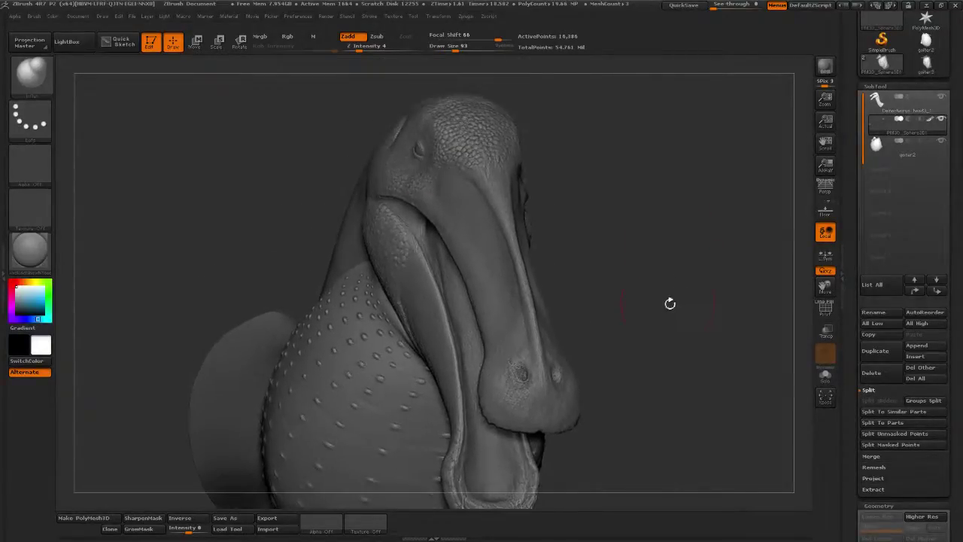
pyautogui.moveTo(656, 271)
pyautogui.mouseDown()
pyautogui.moveTo(727, 286)
pyautogui.moveTo(727, 273)
pyautogui.moveTo(725, 320)
pyautogui.moveTo(742, 350)
pyautogui.moveTo(669, 321)
pyautogui.mouseUp()
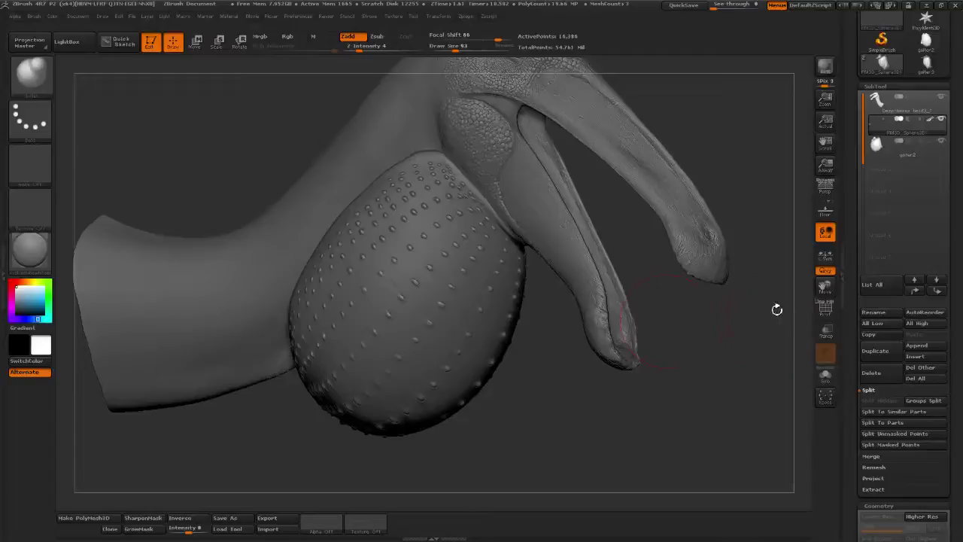
pyautogui.moveTo(778, 307)
pyautogui.mouseDown()
pyautogui.moveTo(744, 396)
pyautogui.moveTo(681, 399)
pyautogui.moveTo(656, 381)
pyautogui.moveTo(678, 404)
pyautogui.mouseUp()
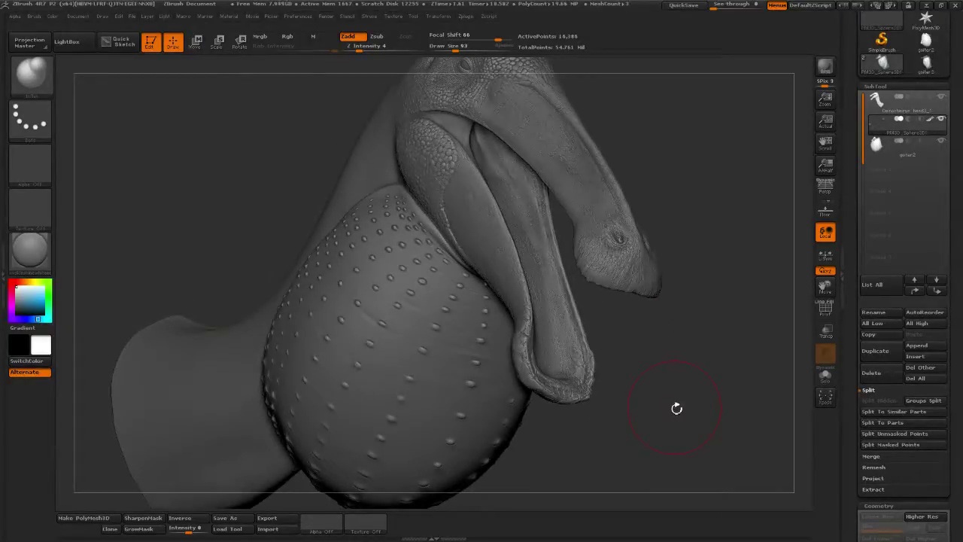
pyautogui.moveTo(673, 407)
pyautogui.mouseDown()
pyautogui.moveTo(670, 400)
pyautogui.moveTo(668, 427)
pyautogui.moveTo(663, 403)
pyautogui.moveTo(660, 439)
pyautogui.moveTo(649, 448)
pyautogui.moveTo(619, 430)
pyautogui.mouseUp()
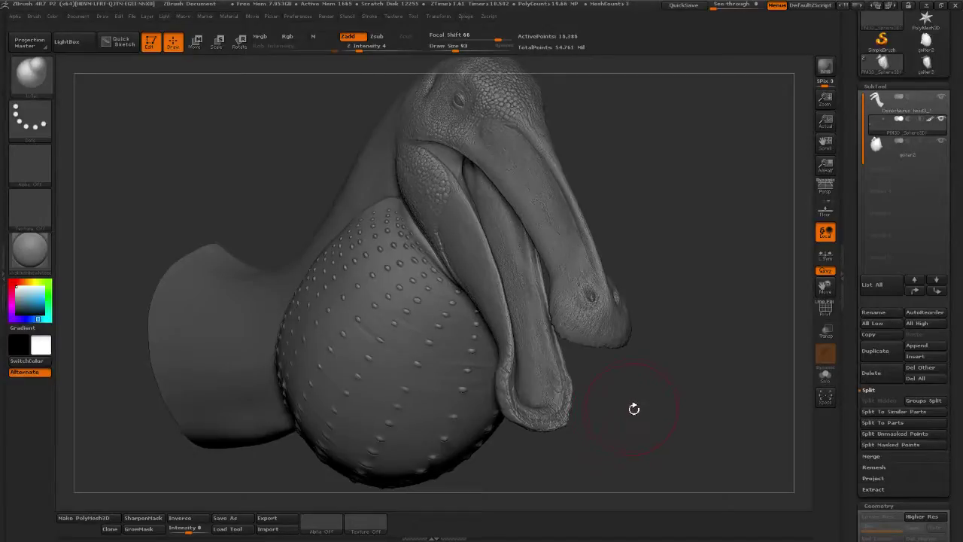
pyautogui.moveTo(636, 405); pyautogui.dragTo(710, 407)
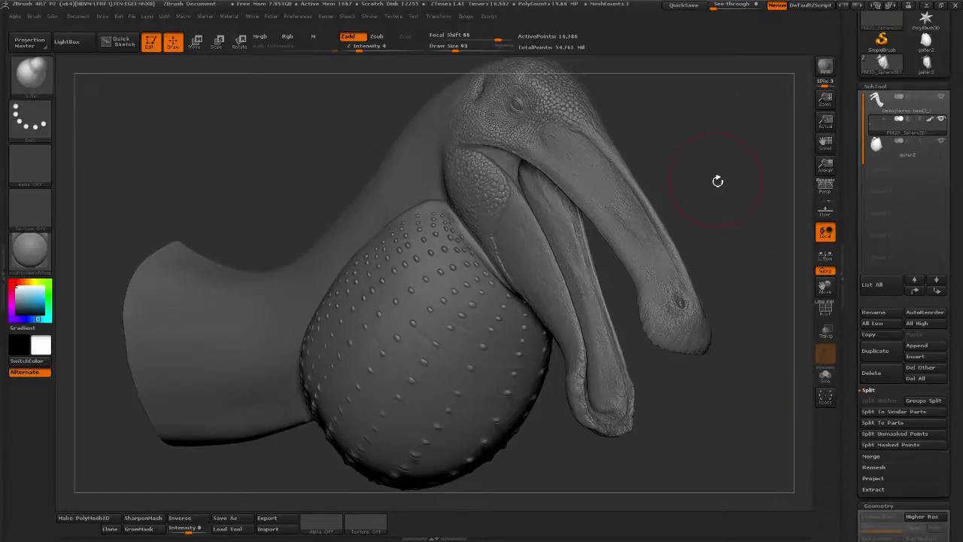
pyautogui.moveTo(723, 142)
pyautogui.mouseDown()
pyautogui.moveTo(737, 139)
pyautogui.moveTo(685, 174)
pyautogui.moveTo(732, 163)
pyautogui.moveTo(727, 145)
pyautogui.mouseUp()
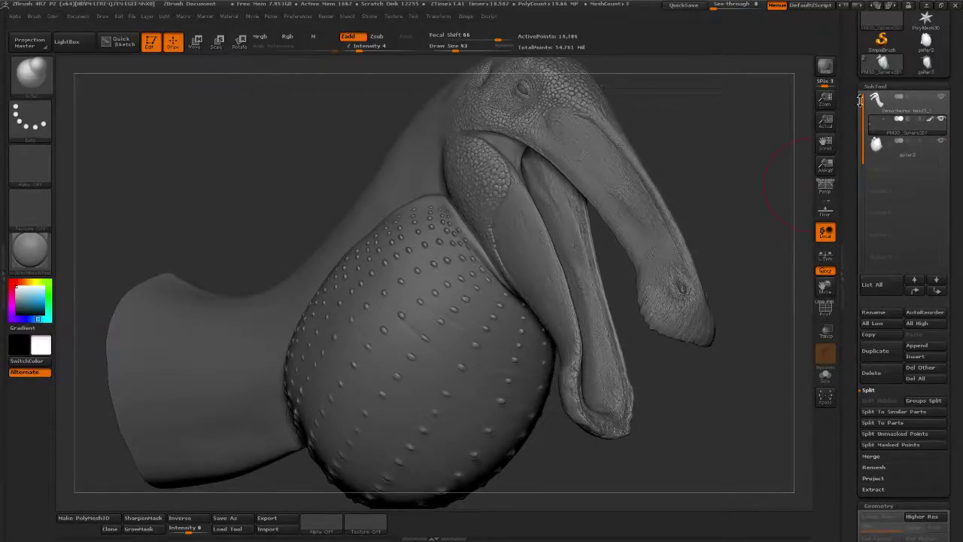
pyautogui.moveTo(860, 96); pyautogui.dragTo(851, 195)
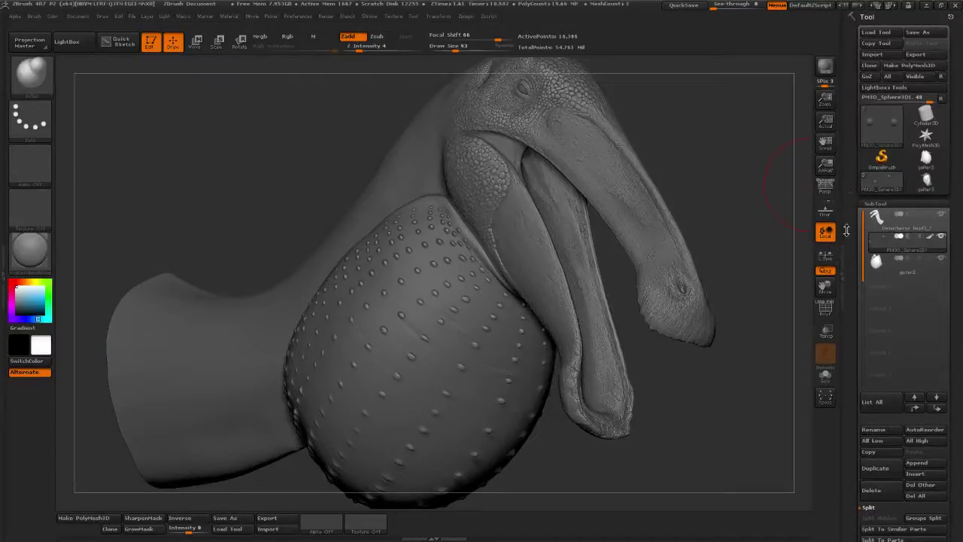